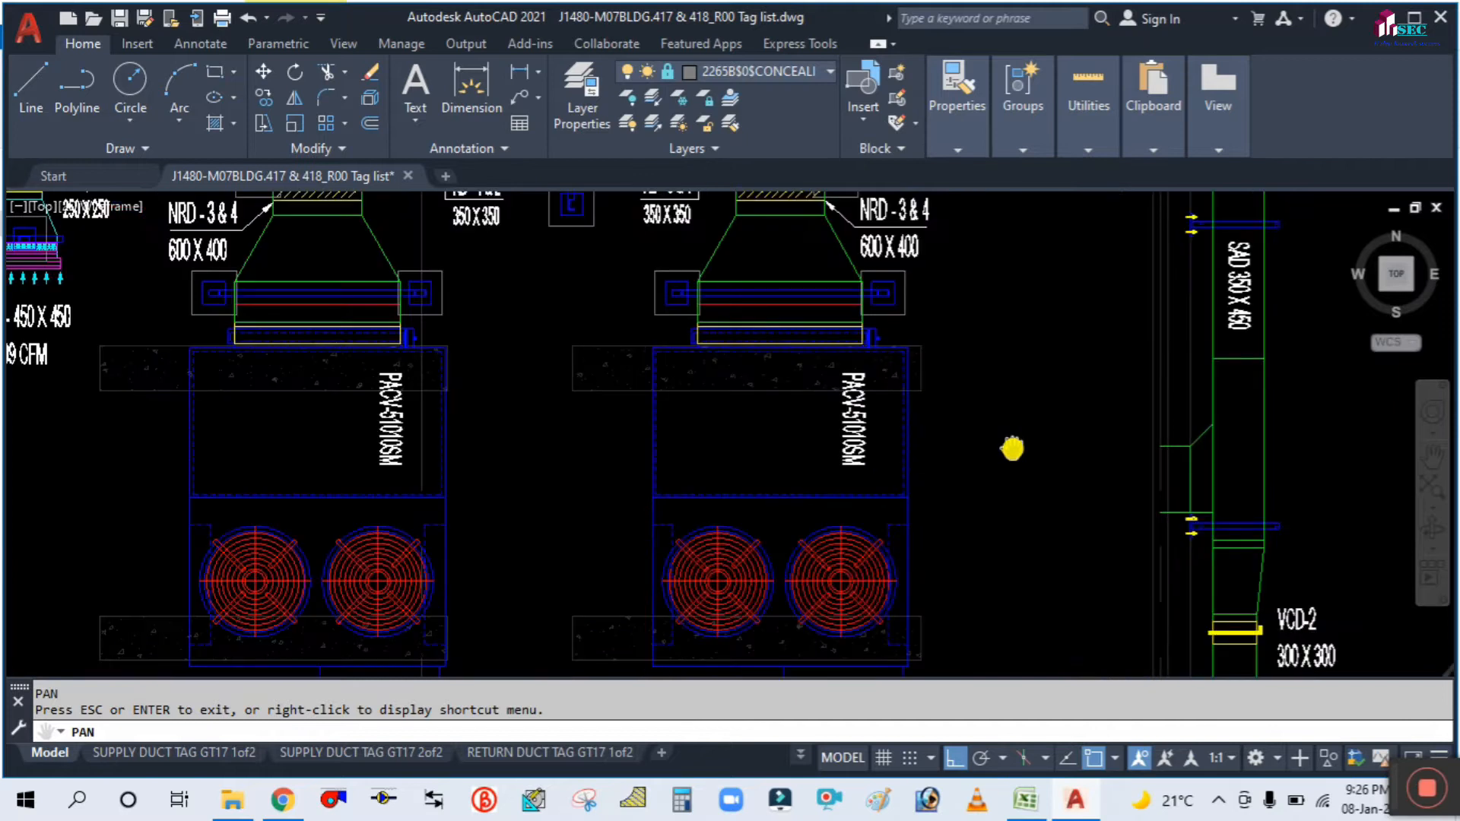
Examine the roof layout's two package units, the plenum between them, and the connected supply and return duct runs.
scroll(1012, 449, "down", 2)
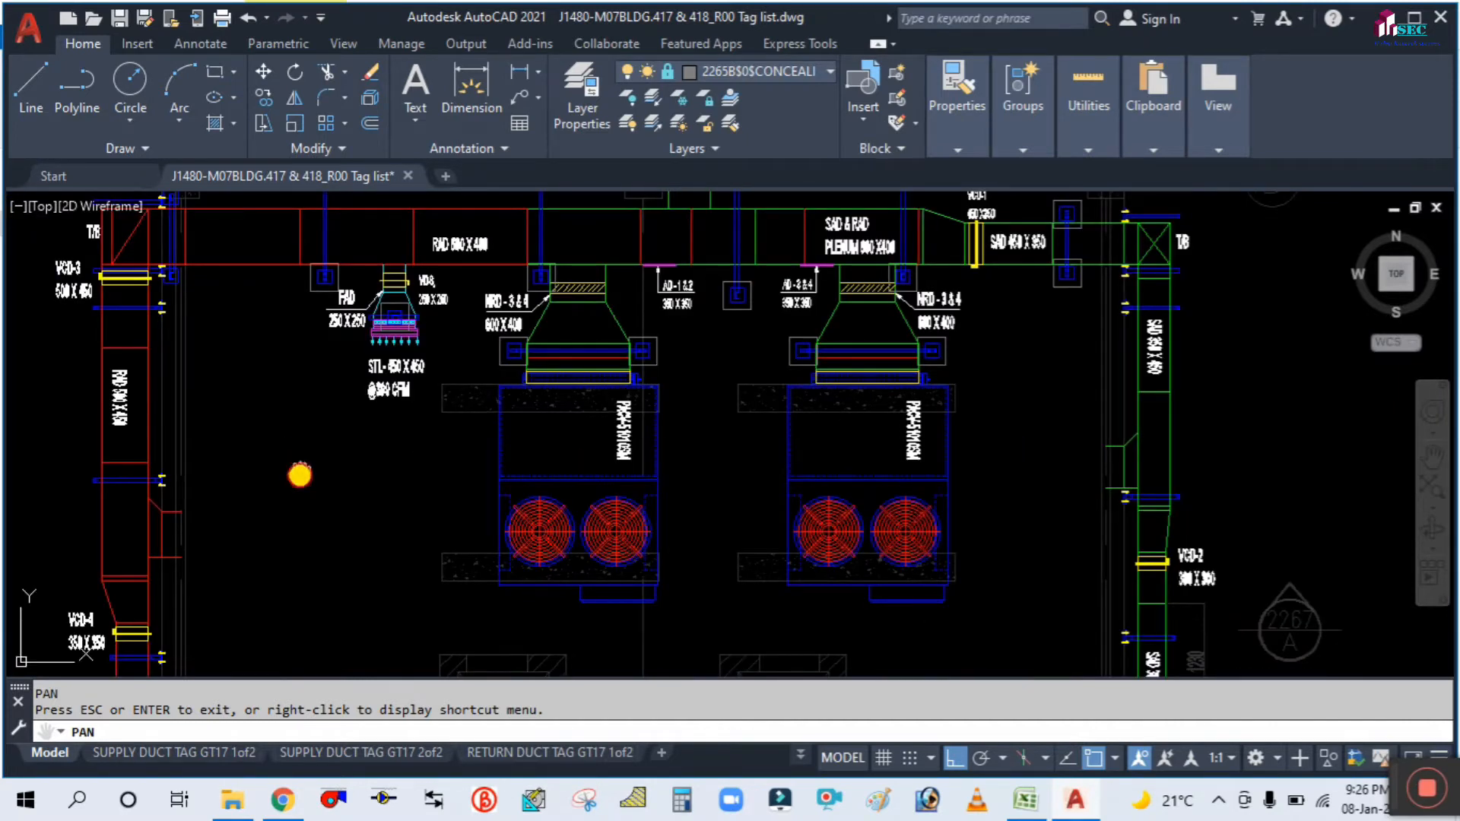
left_click_drag(299, 475, 413, 427)
scroll(456, 471, "down", 2)
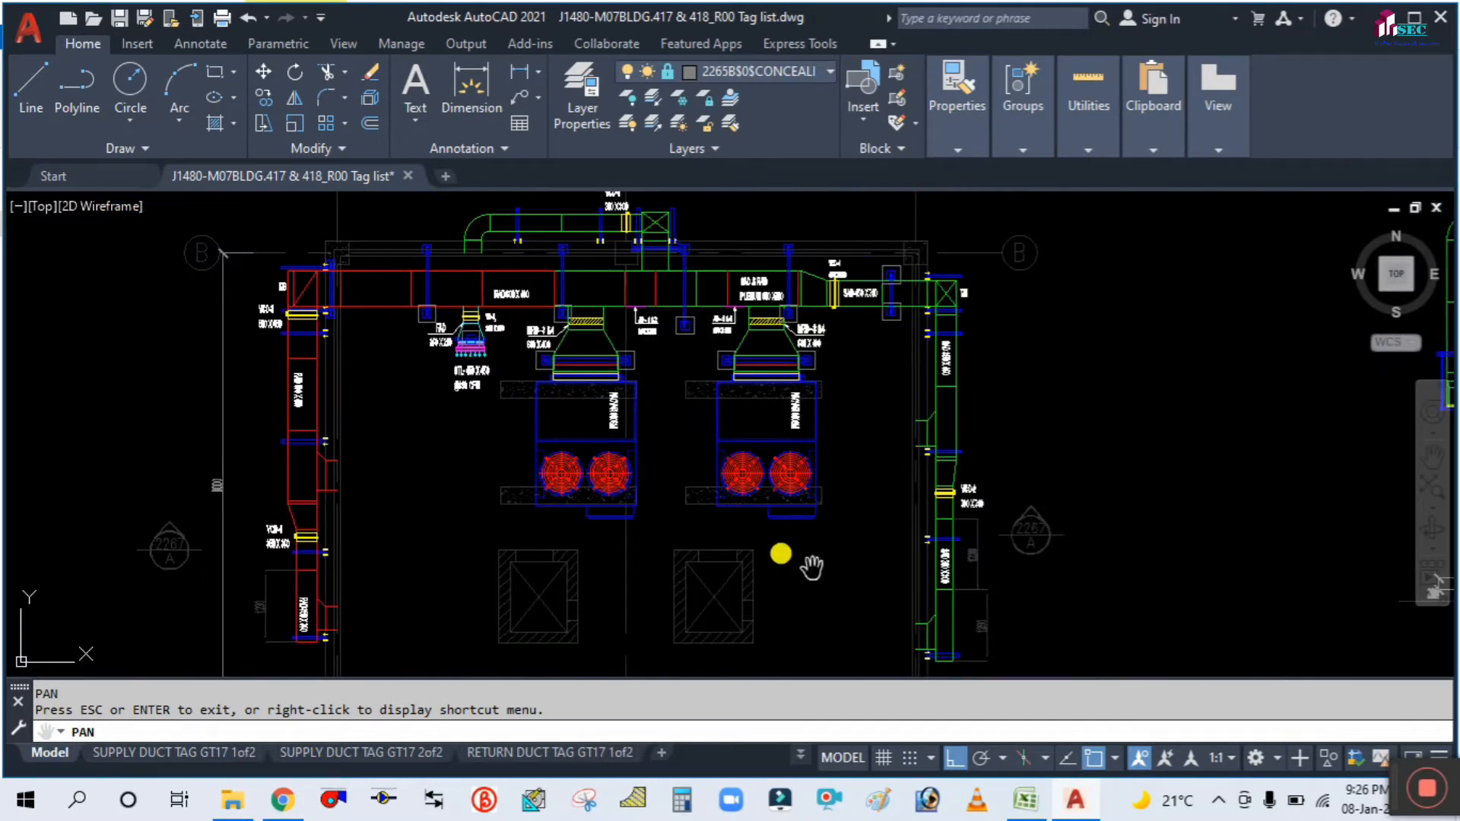
mouse_move(811, 567)
left_mouse_down()
mouse_move(909, 564)
mouse_move(932, 515)
left_mouse_up()
scroll(939, 507, "up", 4)
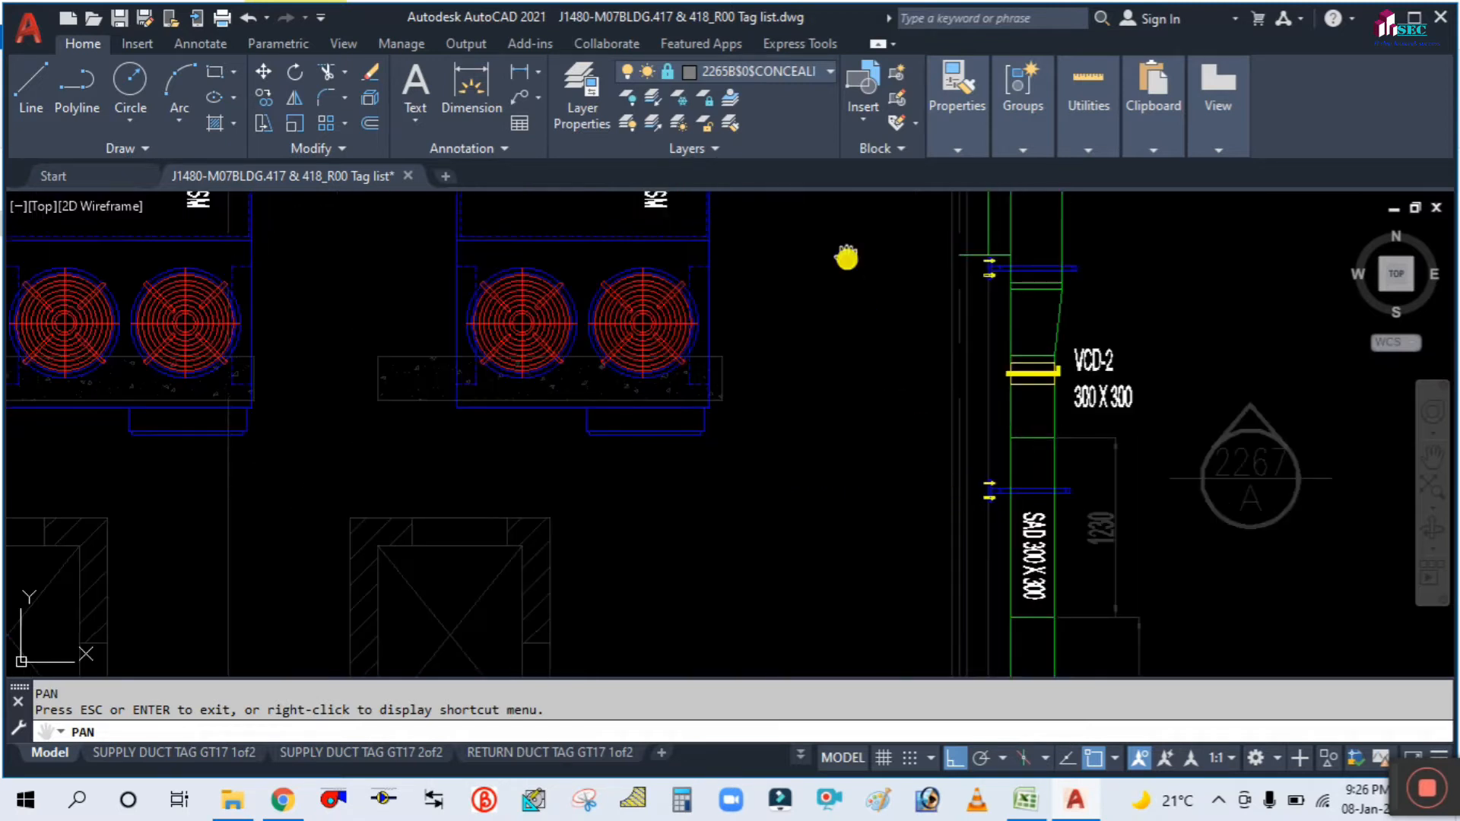
left_click_drag(846, 258, 932, 462)
scroll(932, 462, "down", 3)
mouse_move(504, 521)
left_mouse_down()
mouse_move(491, 524)
mouse_move(767, 471)
left_mouse_up()
scroll(1187, 442, "up", 2)
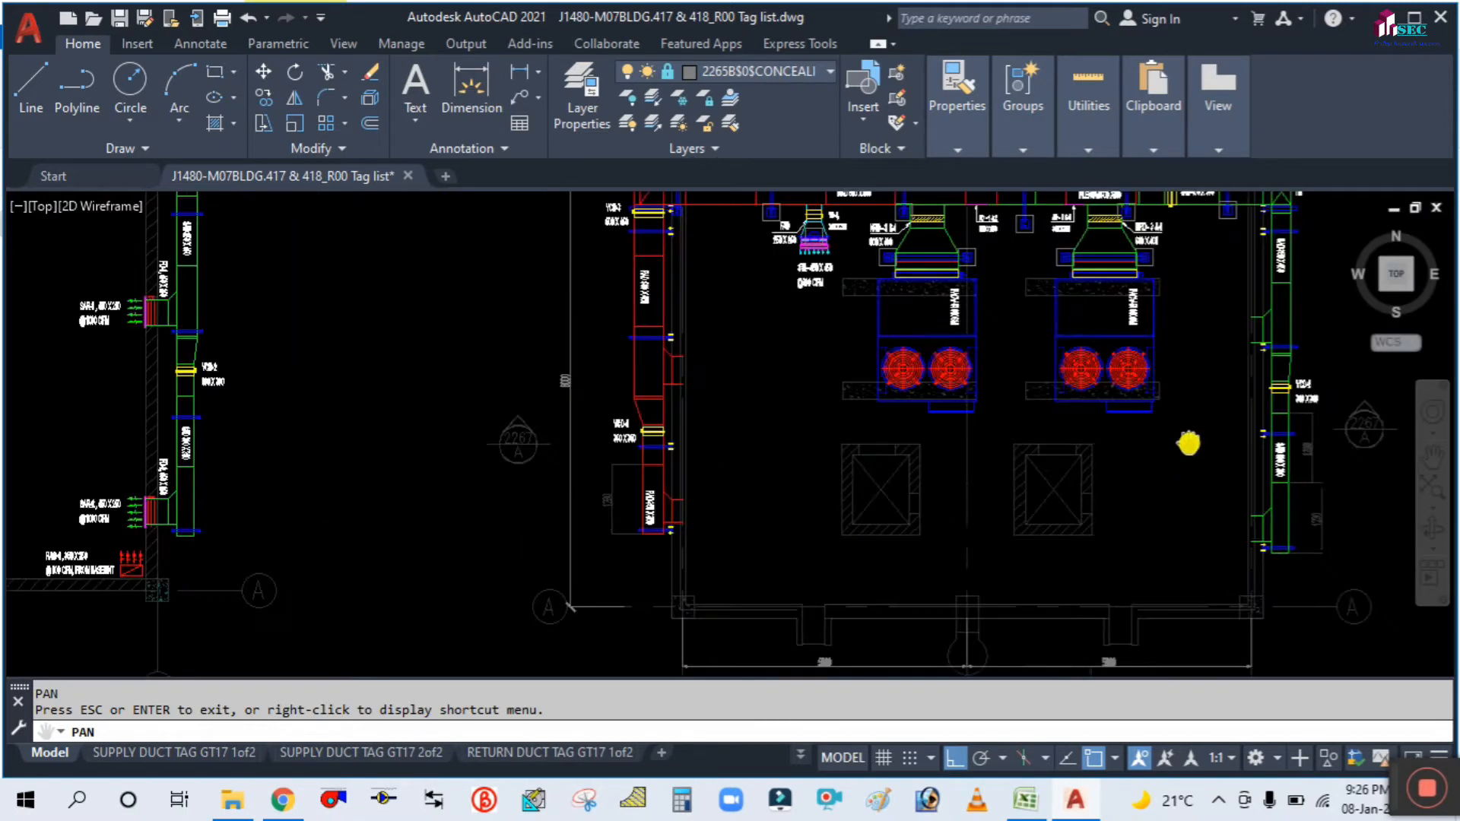
mouse_move(1189, 440)
left_mouse_down()
mouse_move(1097, 505)
mouse_move(887, 541)
left_mouse_up()
scroll(951, 314, "up", 2)
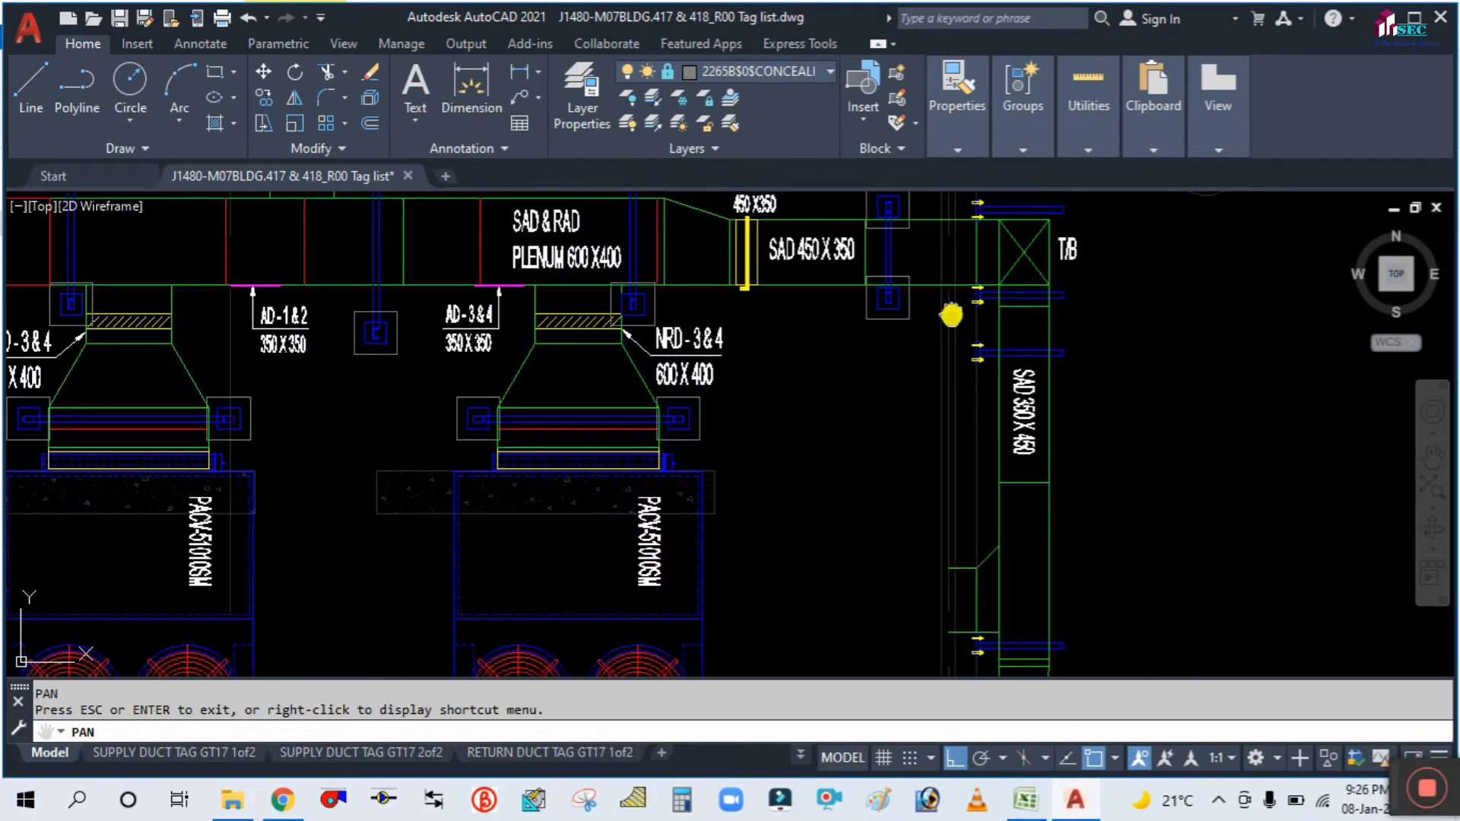
left_click_drag(799, 412, 1094, 466)
scroll(1087, 471, "down", 2)
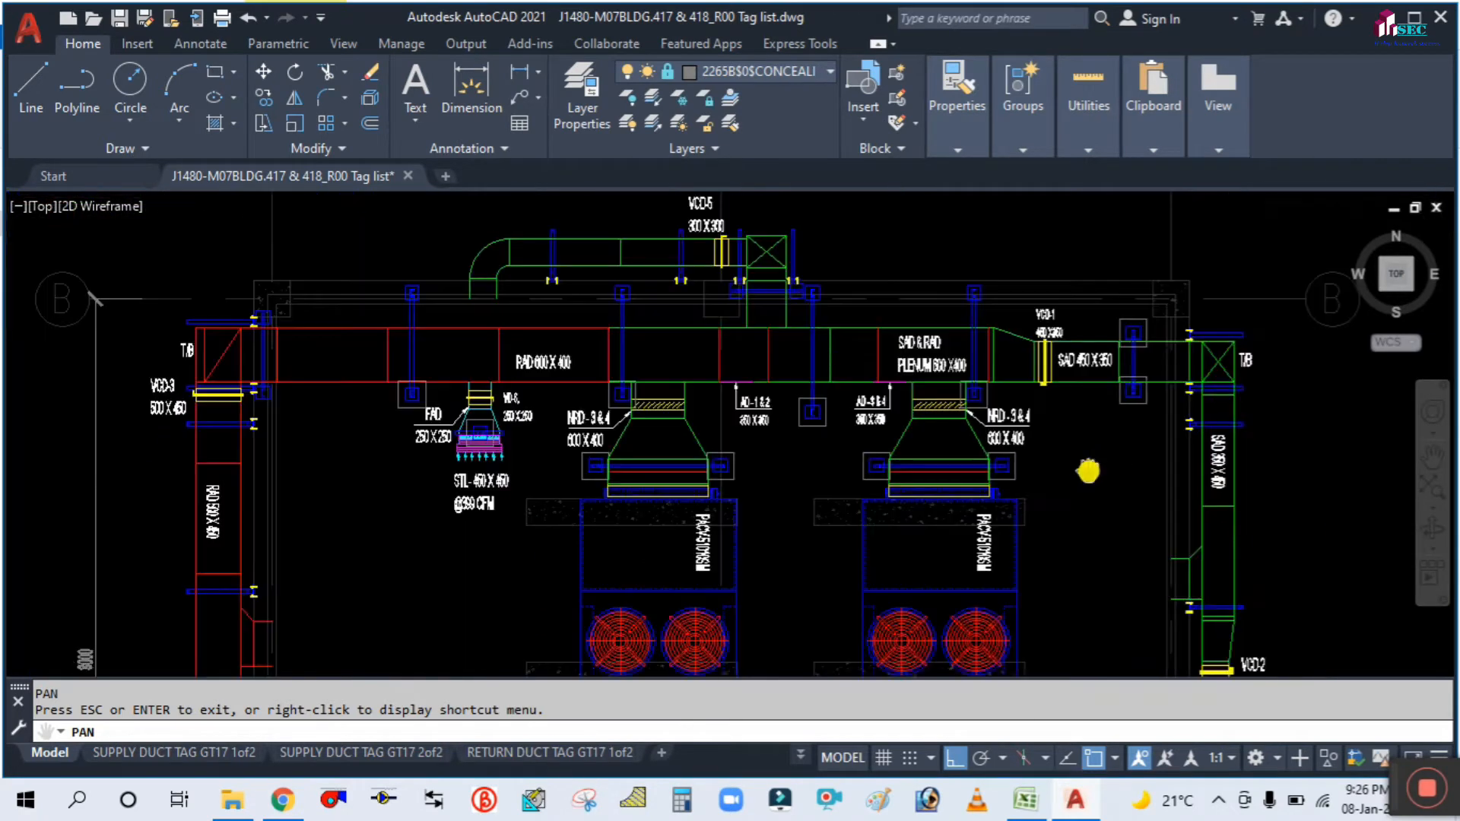
scroll(512, 489, "down", 3)
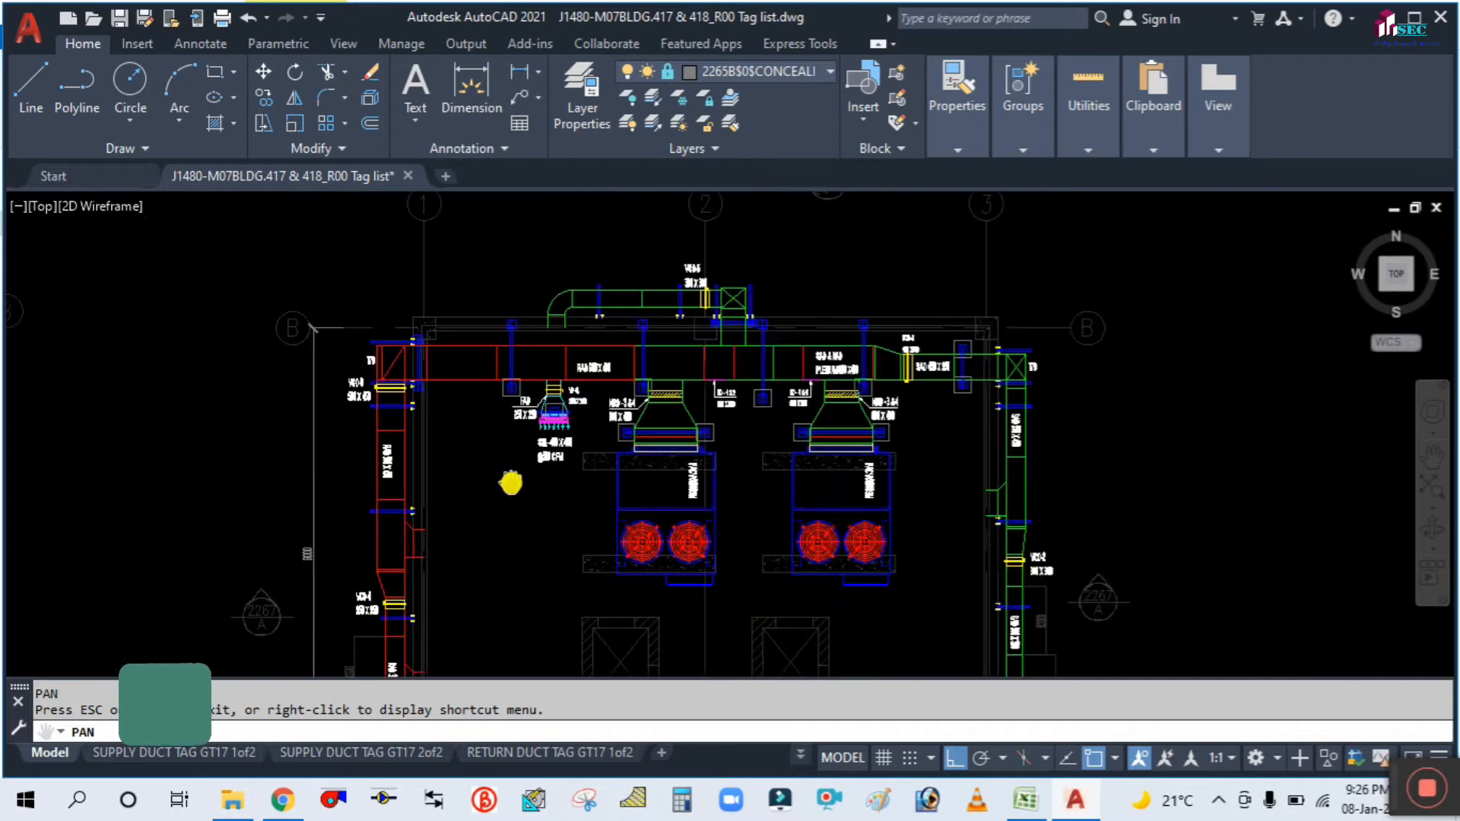
scroll(464, 491, "up", 2)
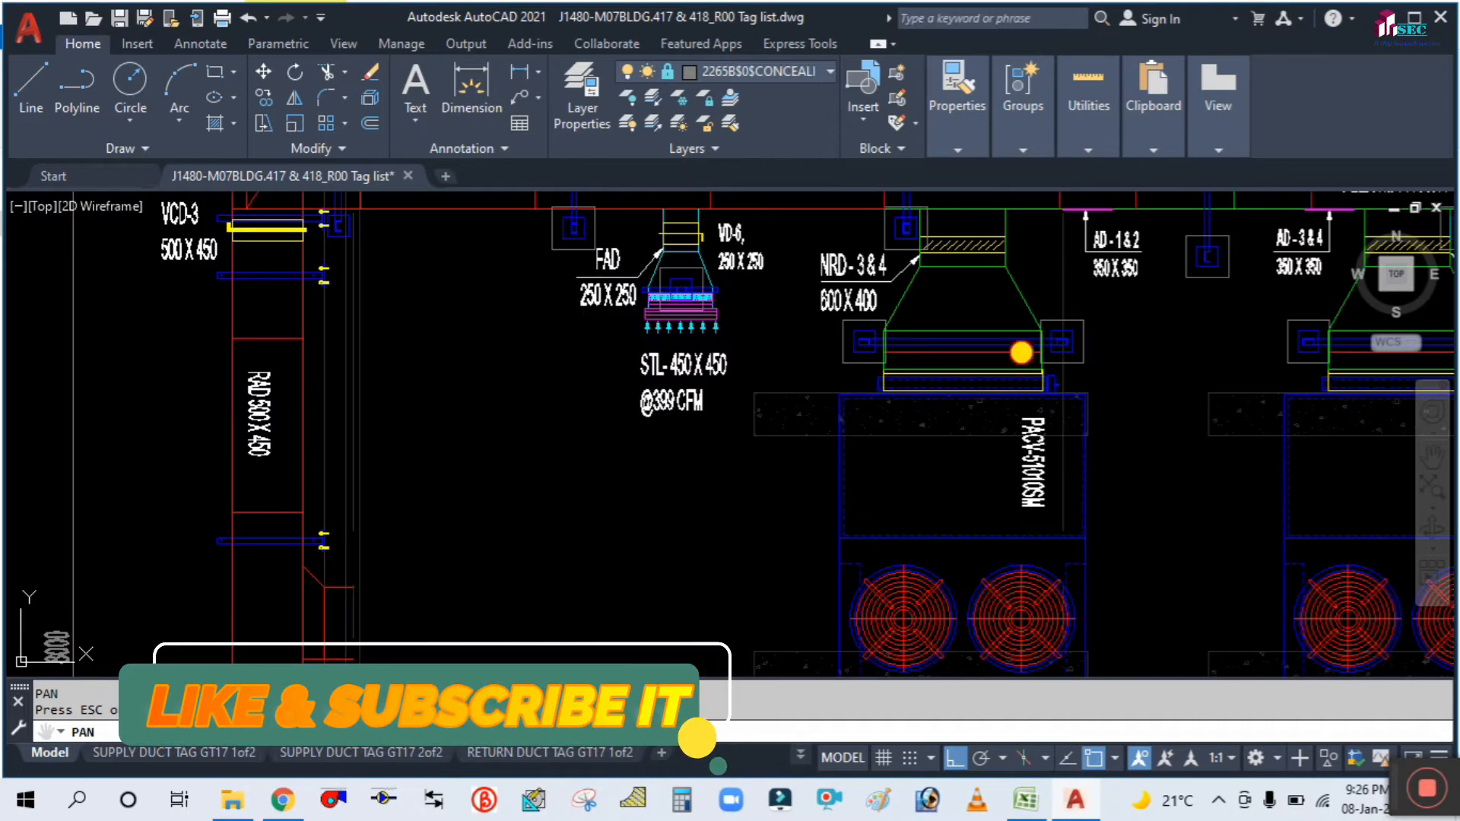
mouse_move(1021, 352)
left_mouse_down()
mouse_move(778, 518)
mouse_move(776, 489)
mouse_move(552, 352)
mouse_move(582, 679)
left_mouse_up()
scroll(775, 515, "down", 1)
scroll(731, 414, "up", 2)
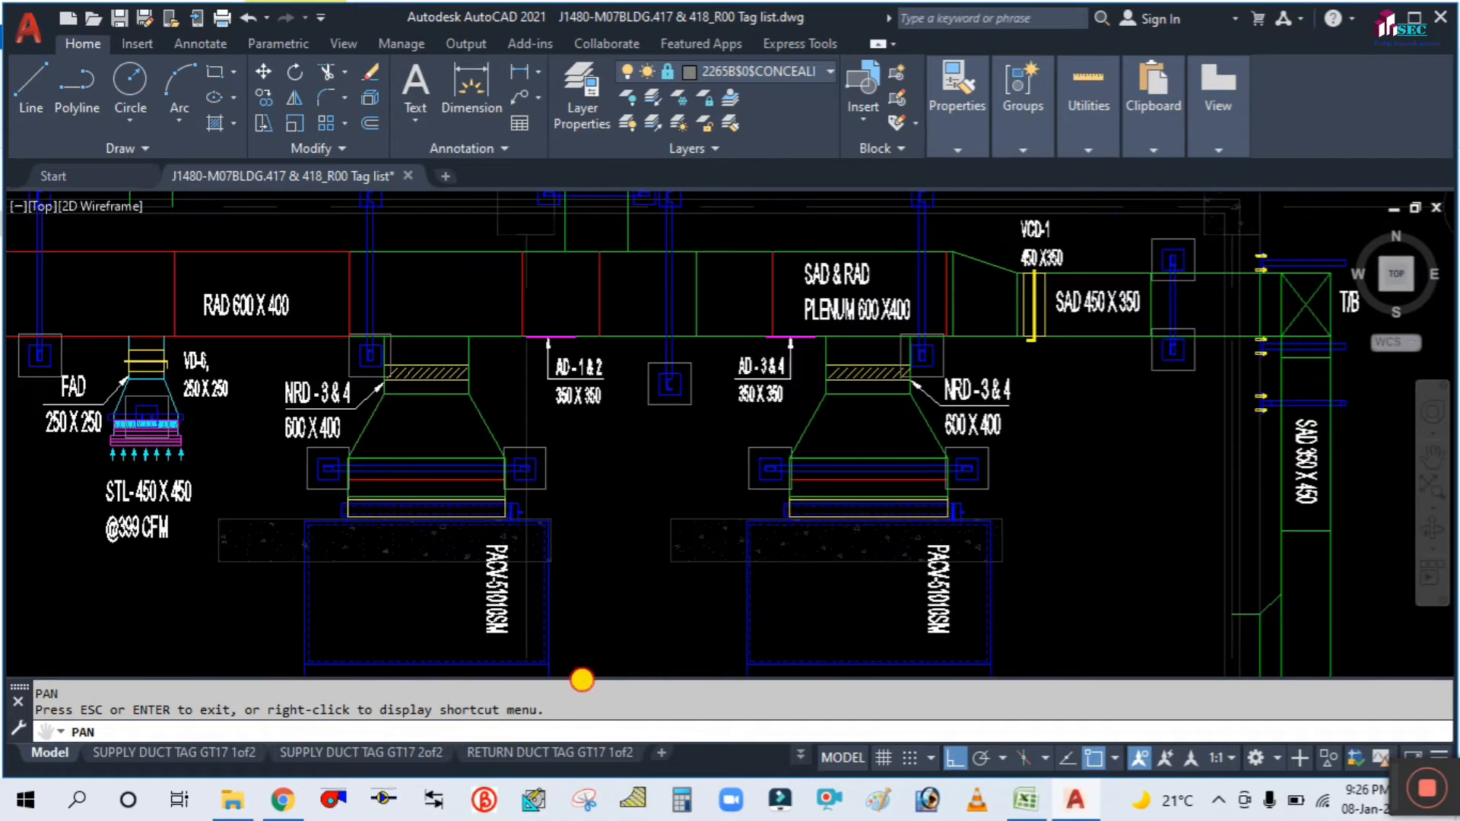
Check which layer the lower edge of the SAD 450 X 350 supply duct is on in the roof layout.
scroll(1133, 460, "up", 2)
left_click_drag(1170, 453, 979, 456)
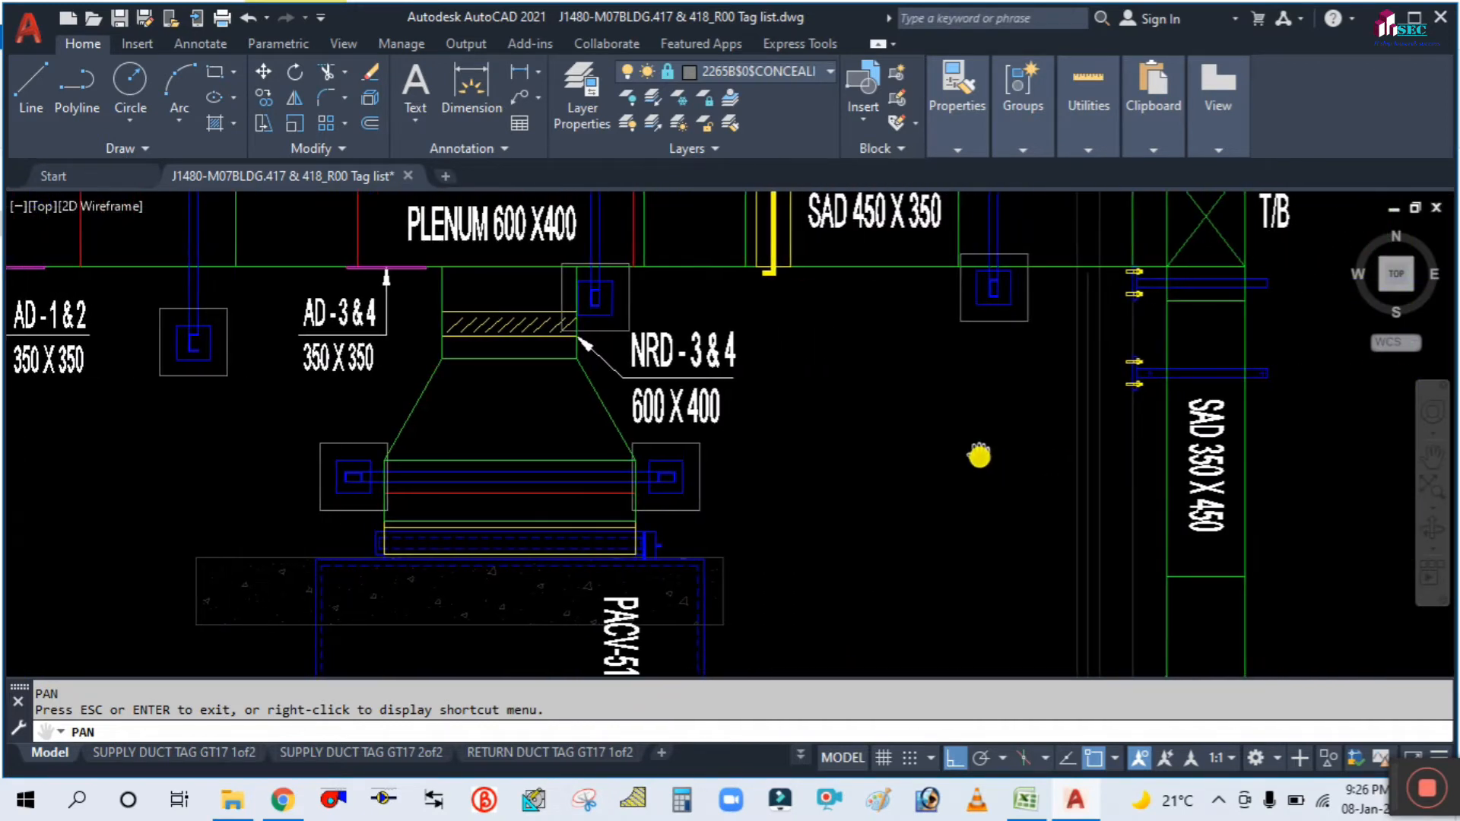
key("Escape")
left_click(879, 270)
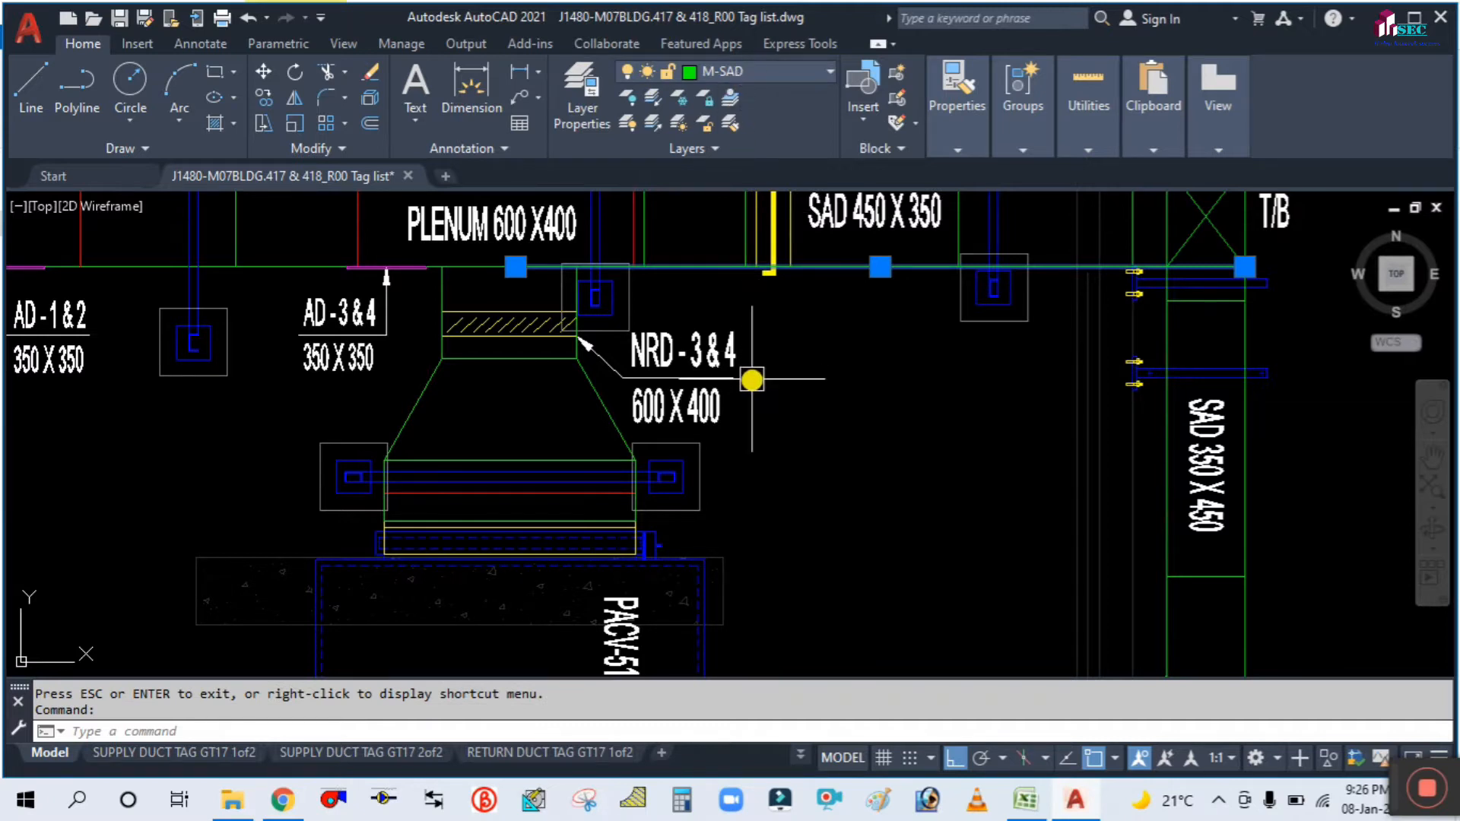
key("Escape")
Check which layer the lower edge of the RAD 600 X 400 return duct is on.
scroll(831, 417, "down", 4)
mouse_move(214, 464)
middle_mouse_down()
mouse_move(378, 453)
mouse_move(424, 378)
middle_mouse_up()
scroll(392, 350, "up", 4)
left_click(385, 375)
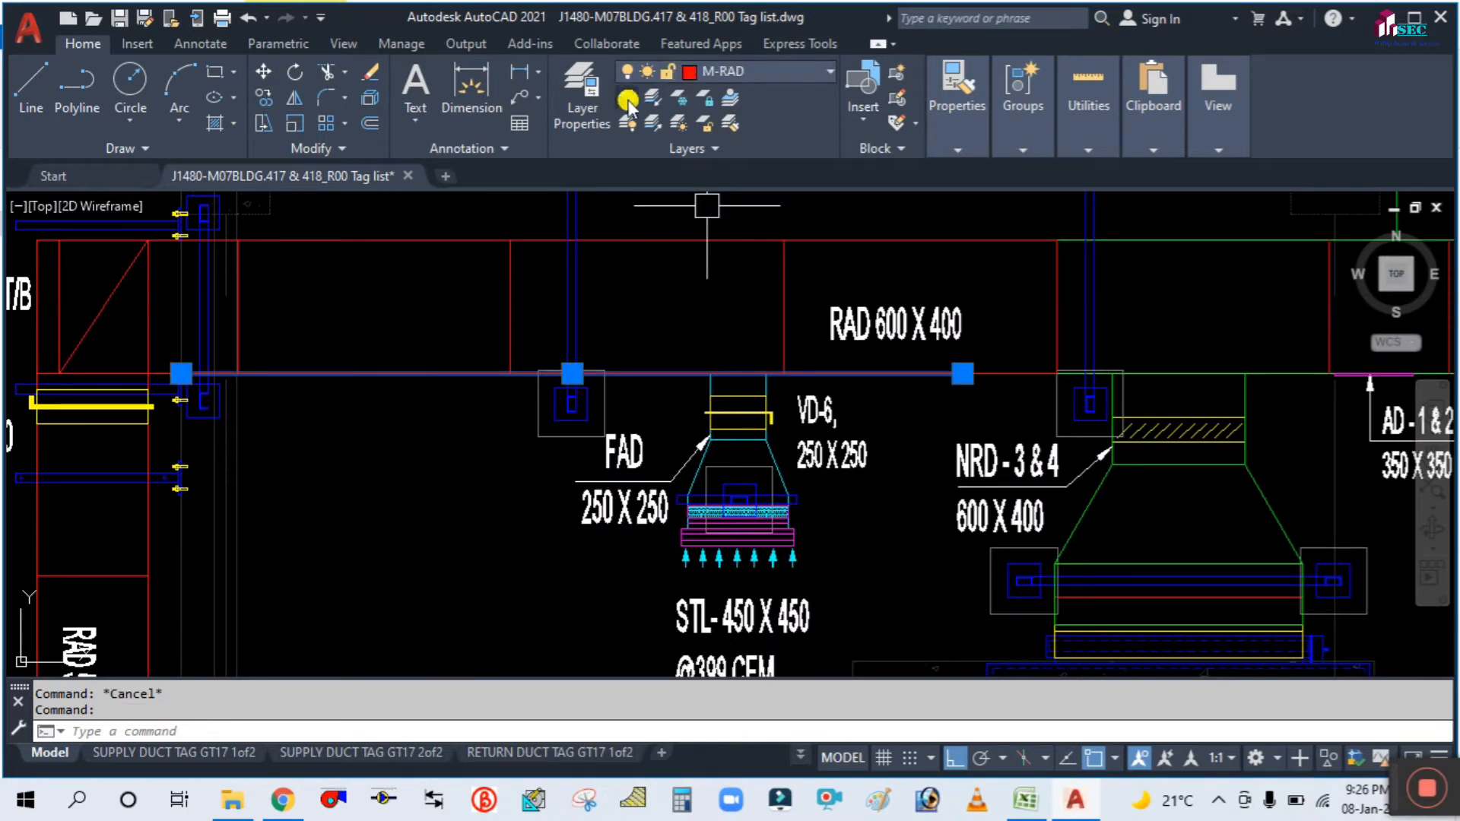
key("Escape")
Check which layer the sloped side of the FAD 250 X 250 fresh air duct is on.
scroll(629, 404, "down", 3)
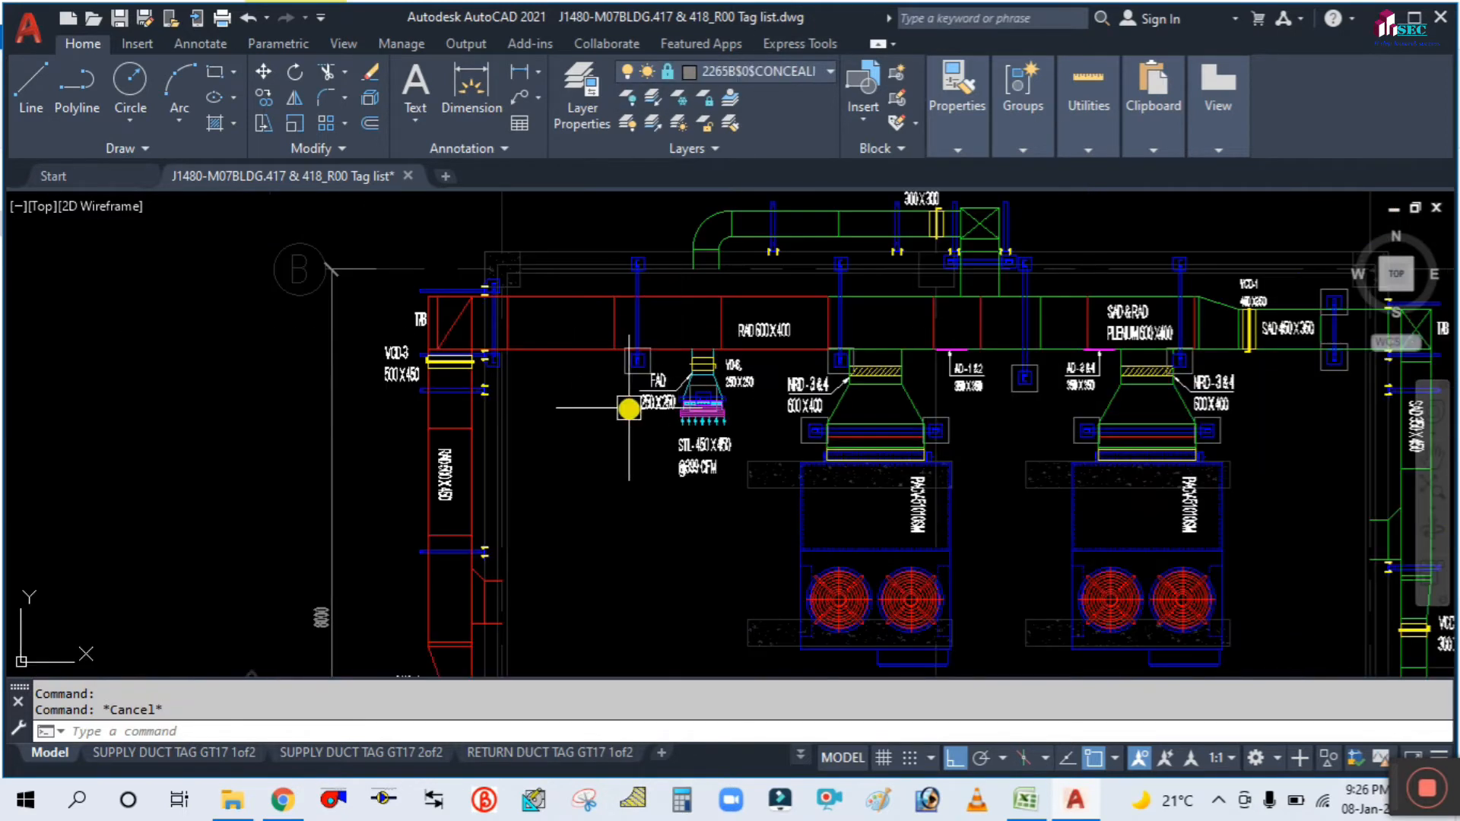
scroll(773, 389, "up", 5)
scroll(773, 389, "up", 3)
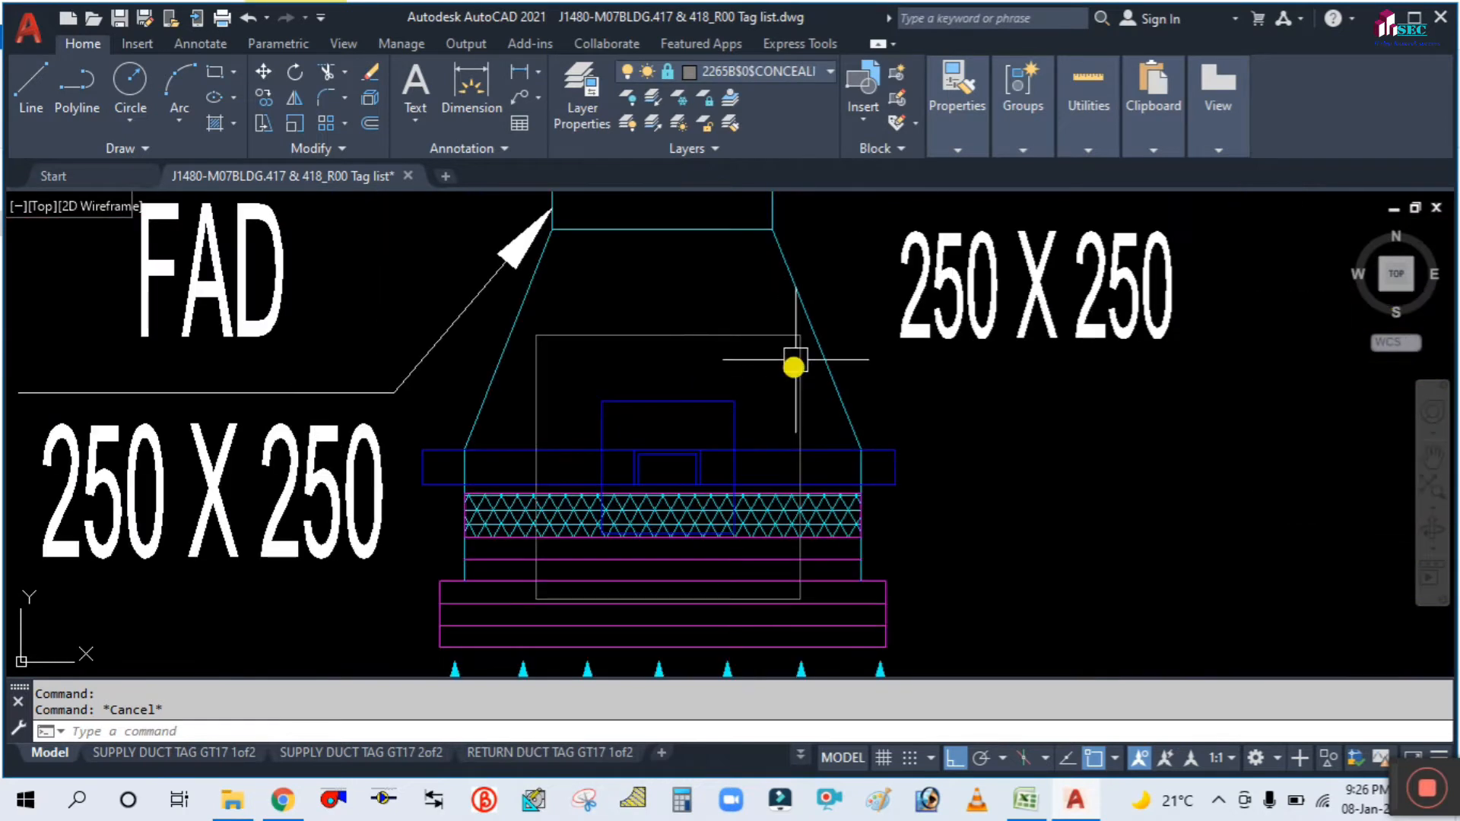
left_click(799, 299)
key("Escape")
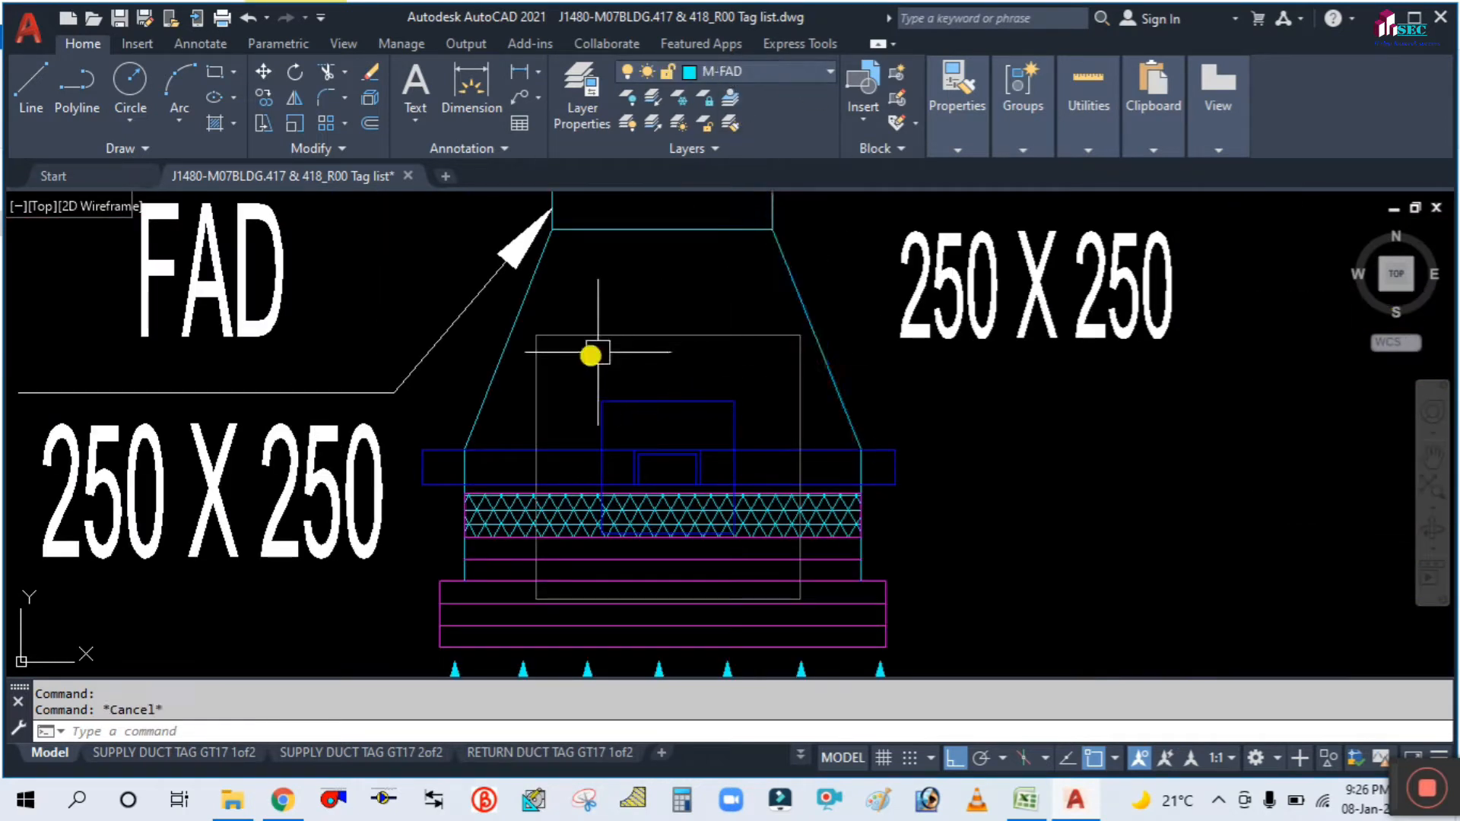
Examine how the roof layout's supply and return ducts relate to the boiler room grilles in the floor layout.
scroll(609, 294, "down", 6)
scroll(578, 486, "up", 2)
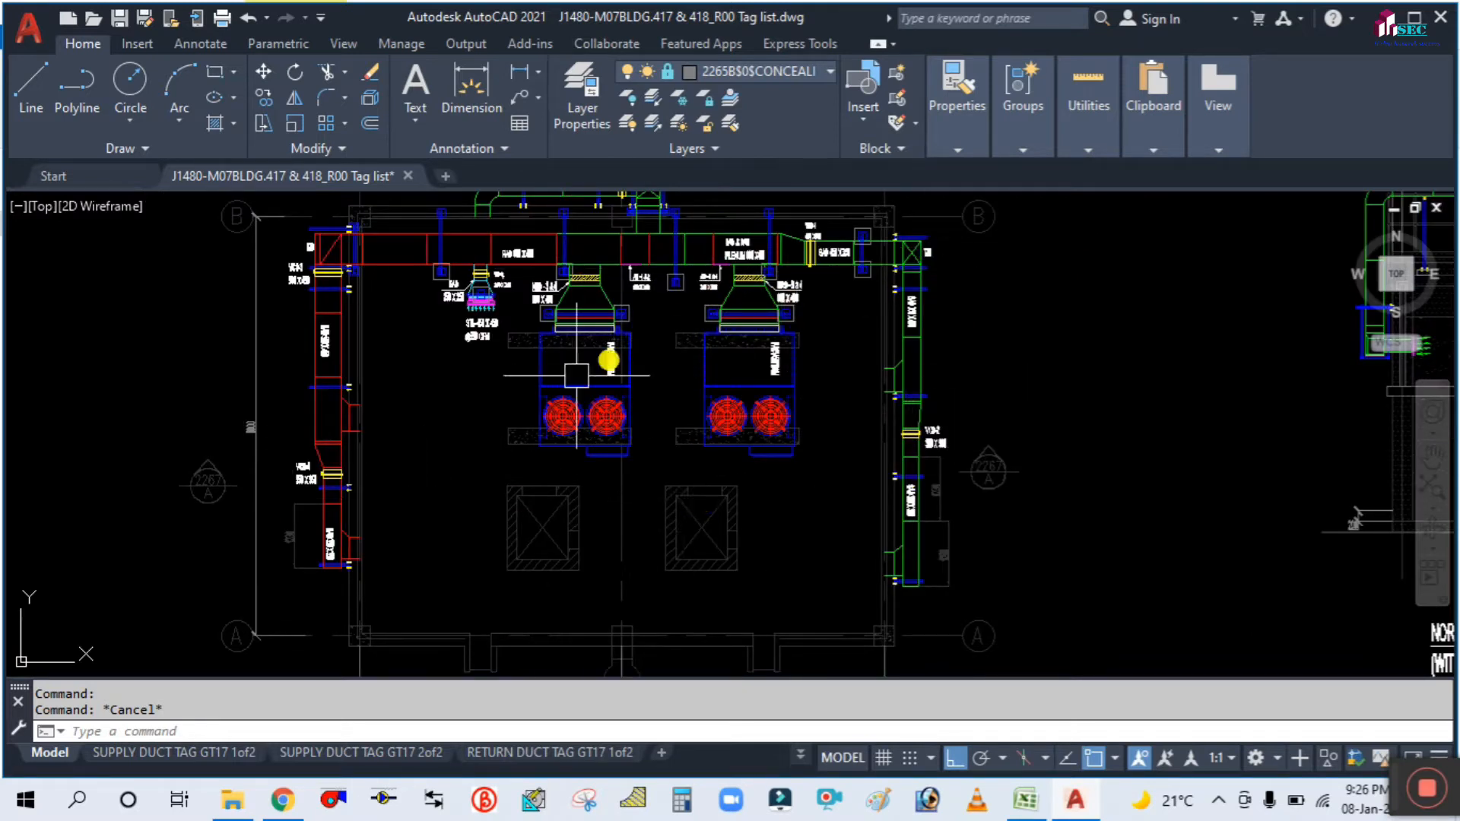
middle_click_drag(864, 392, 869, 466)
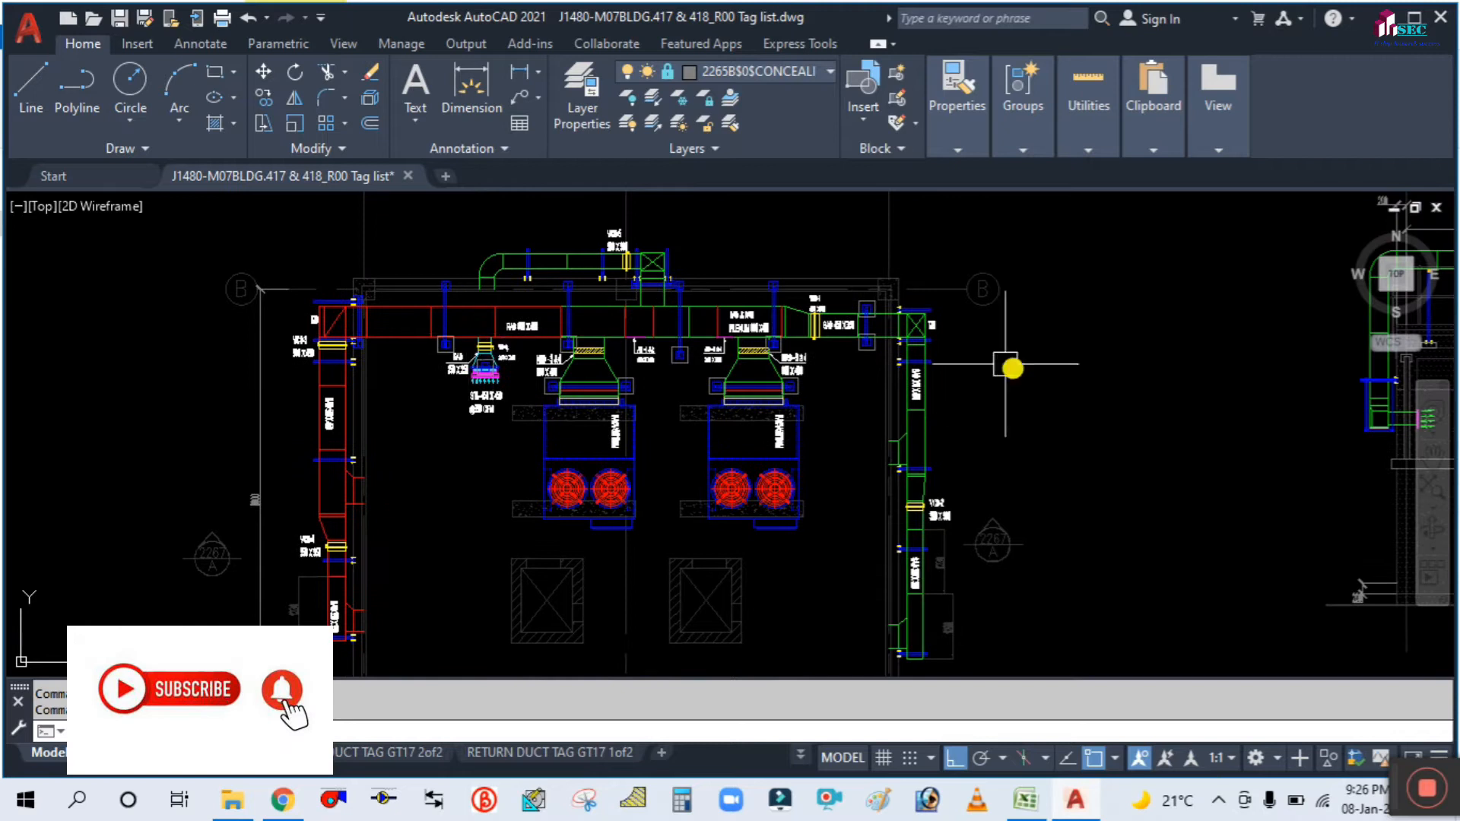
scroll(897, 409, "up", 2)
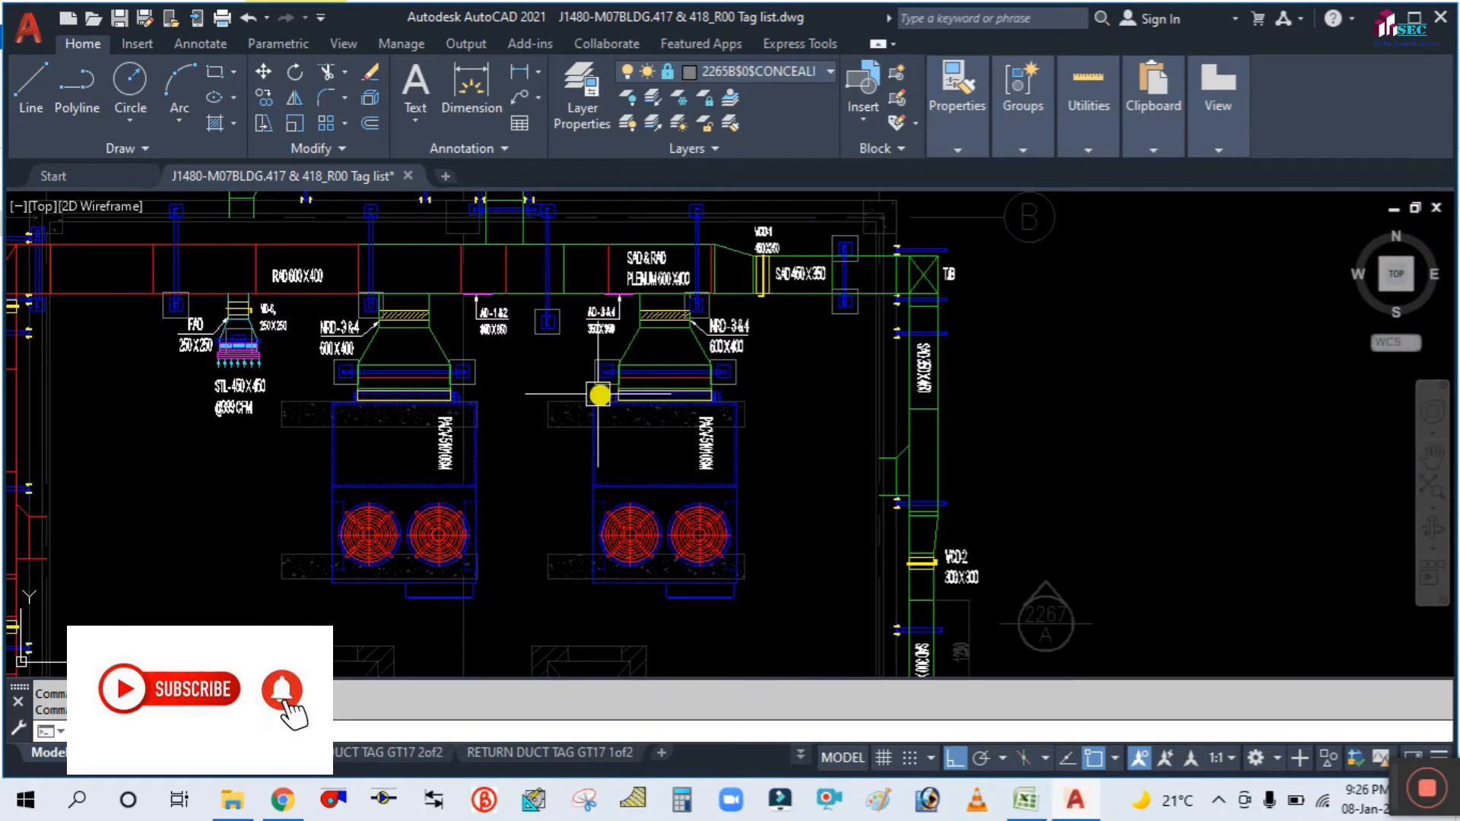
key("Escape")
scroll(942, 446, "down", 5)
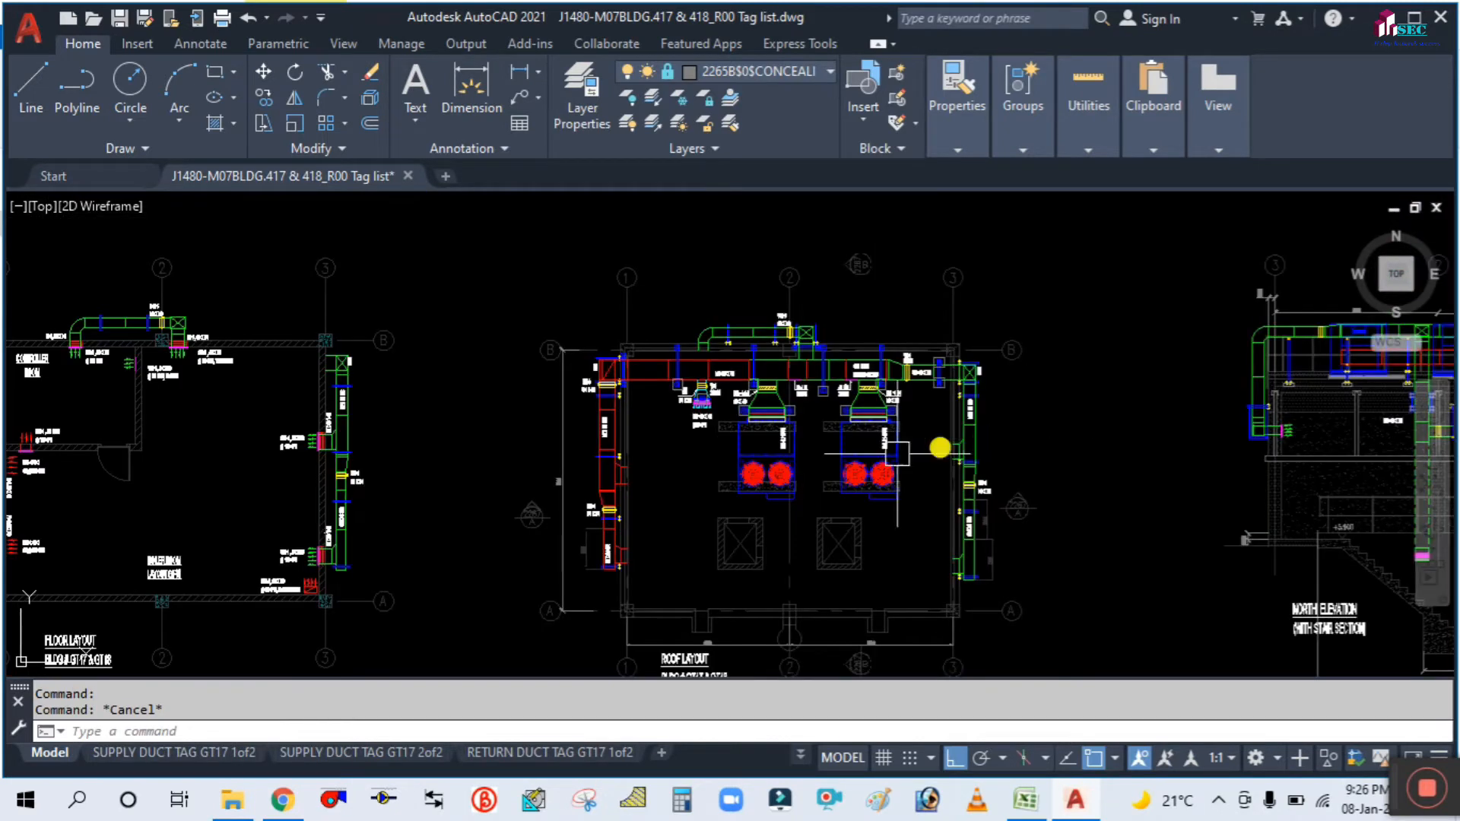
scroll(800, 480, "up", 6)
scroll(987, 437, "down", 3)
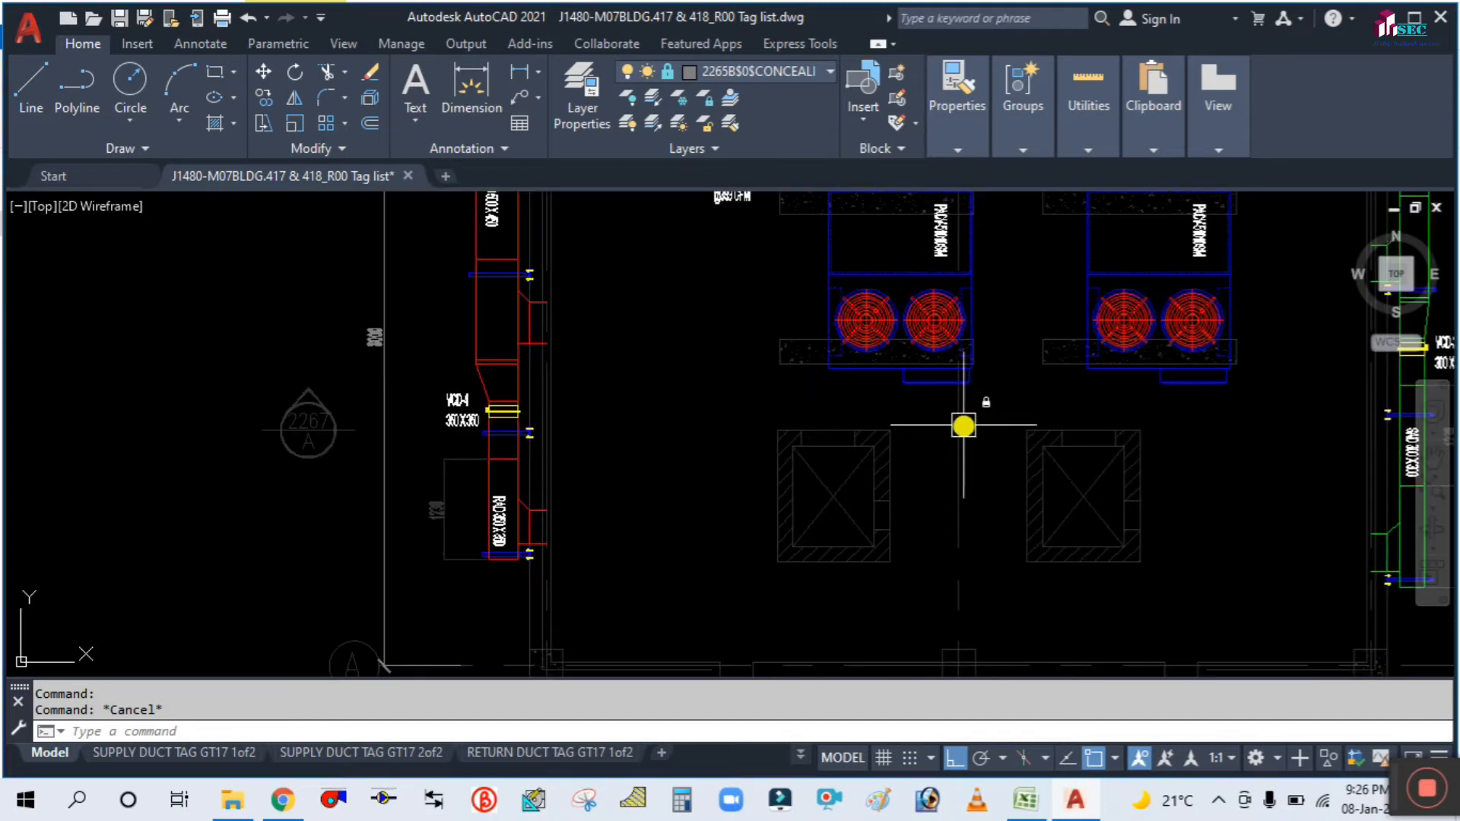
scroll(963, 421, "down", 3)
scroll(258, 448, "up", 4)
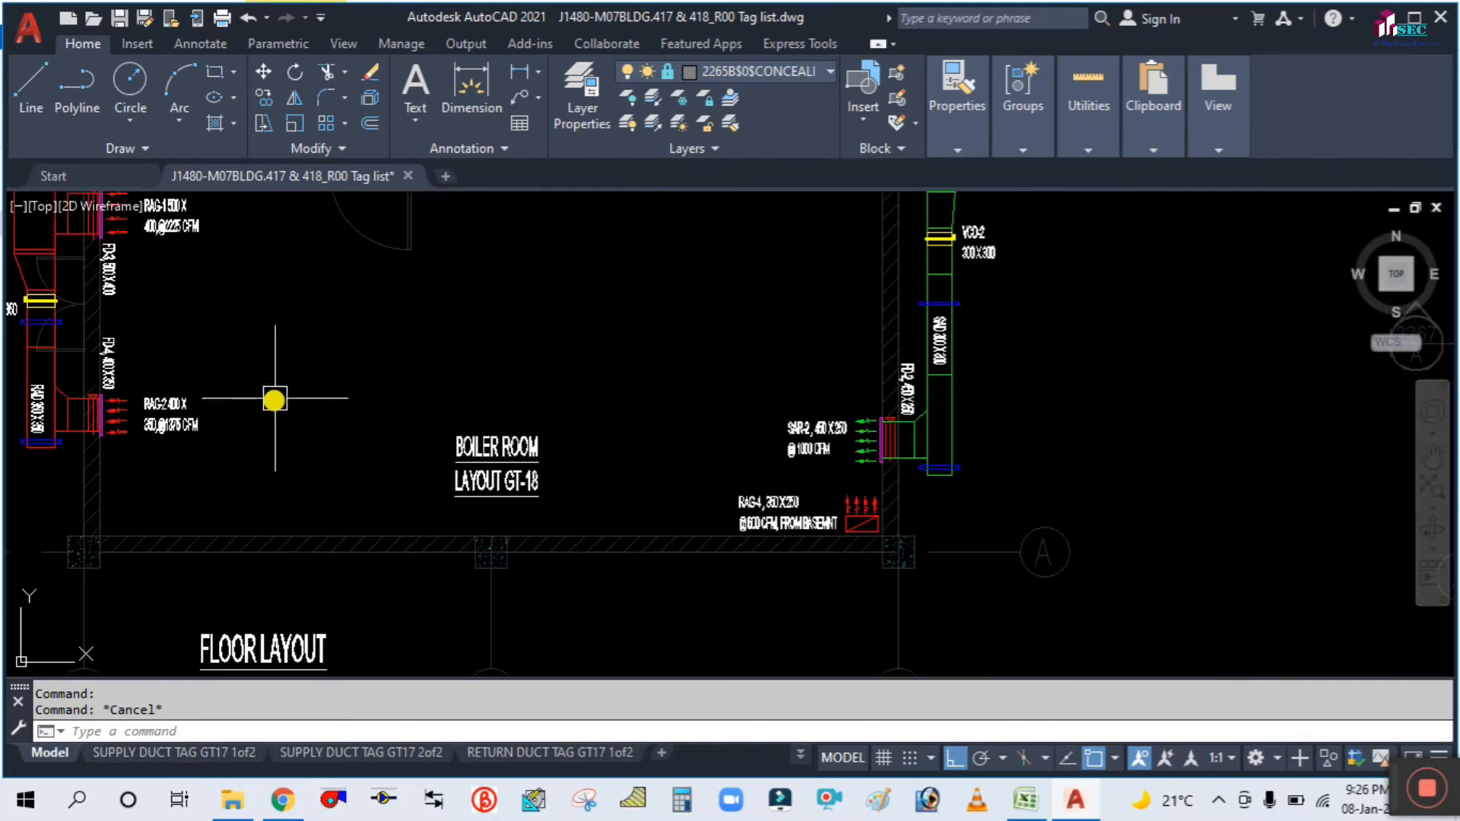
scroll(335, 468, "down", 4)
middle_click_drag(848, 419, 522, 390)
scroll(782, 279, "up", 2)
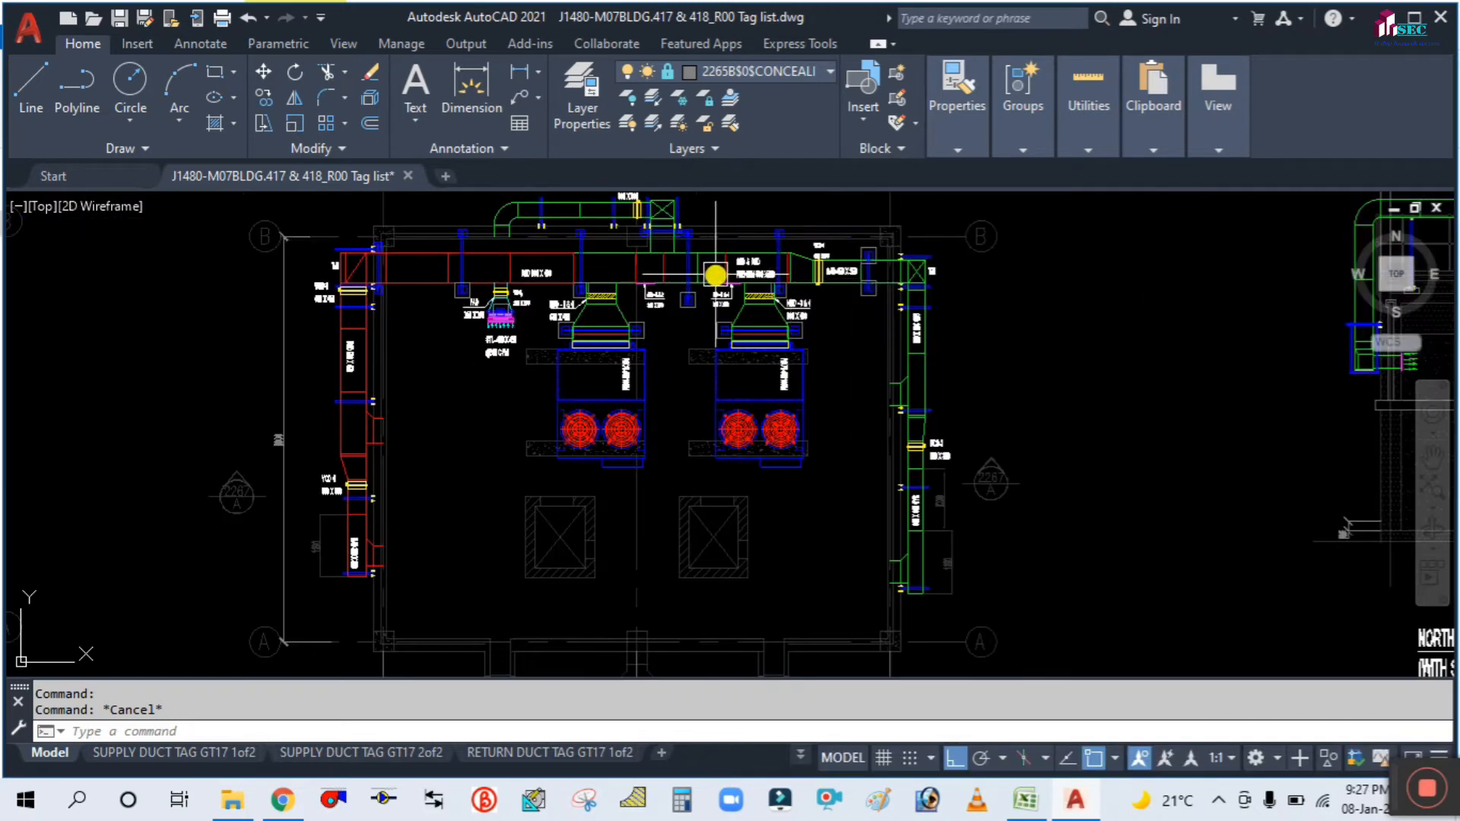
scroll(716, 275, "up", 4)
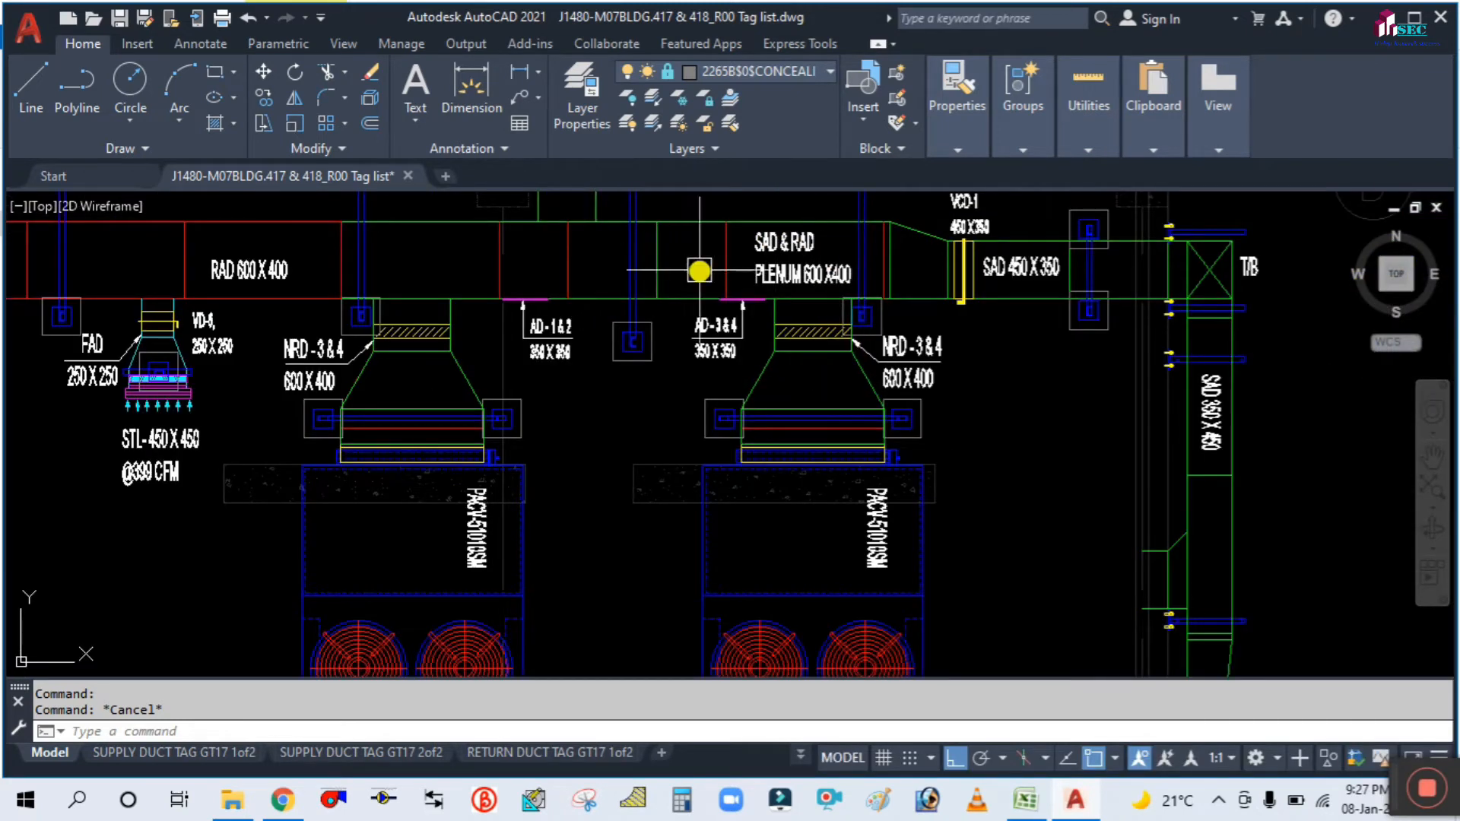
Examine the duct drops, package units and wall-level duct runs in the west and east elevations.
middle_click_drag(1107, 415, 472, 377)
scroll(479, 358, "down", 4)
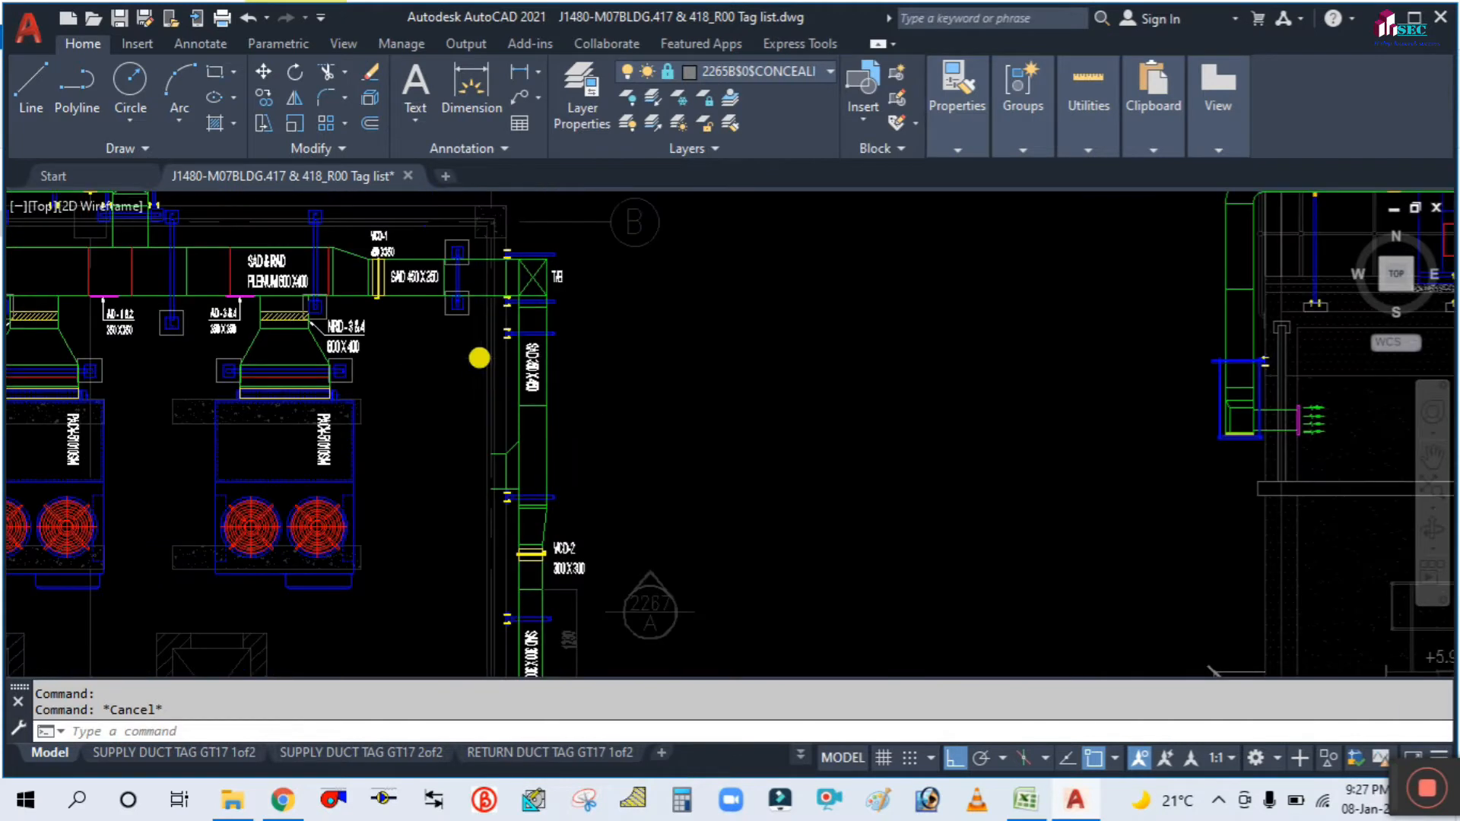
scroll(715, 421, "down", 4)
middle_click_drag(746, 418, 478, 345)
scroll(570, 335, "down", 4)
middle_click_drag(519, 286, 511, 394)
scroll(492, 339, "up", 7)
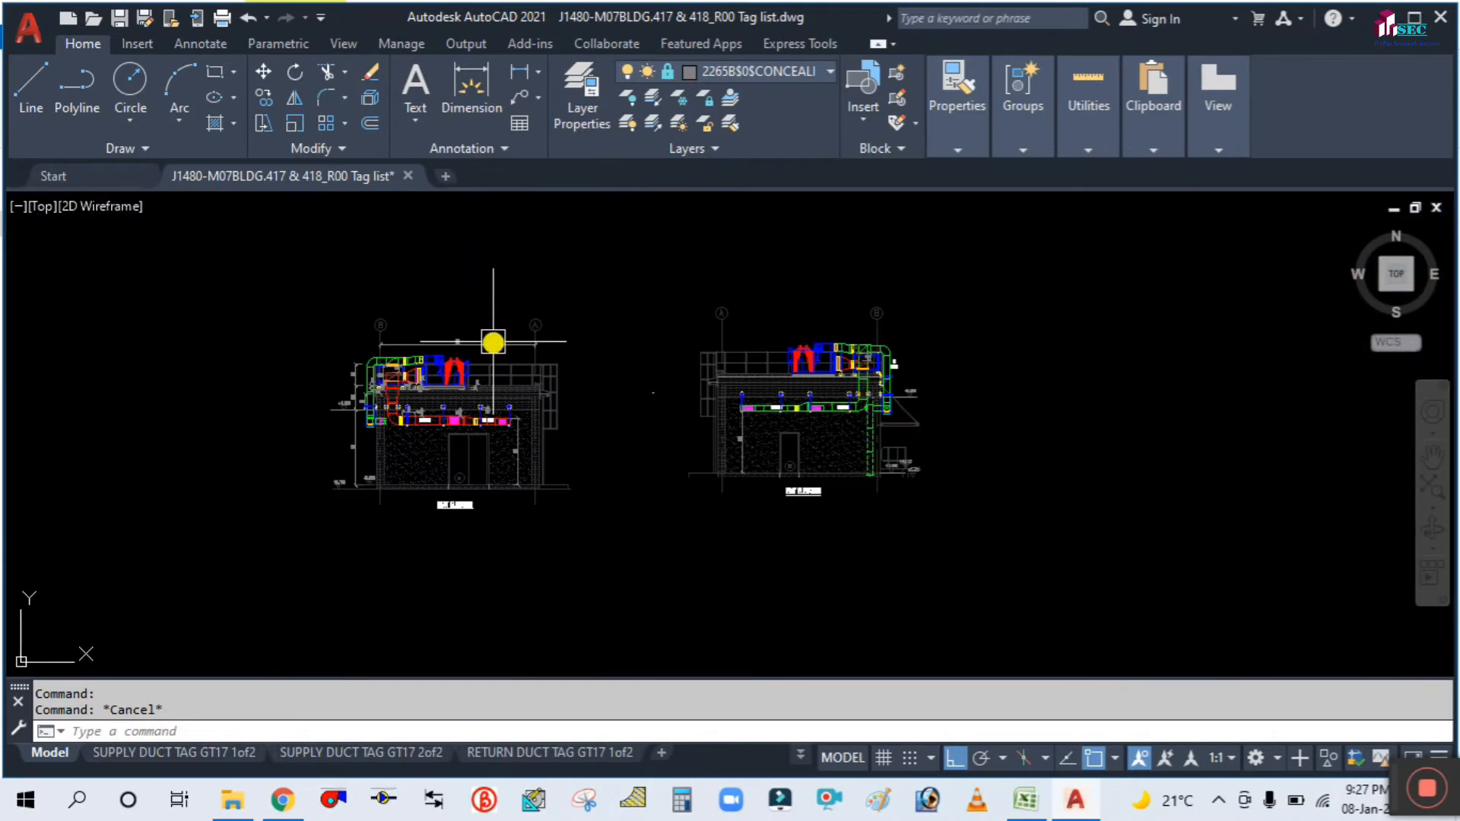
middle_click_drag(785, 426, 441, 407)
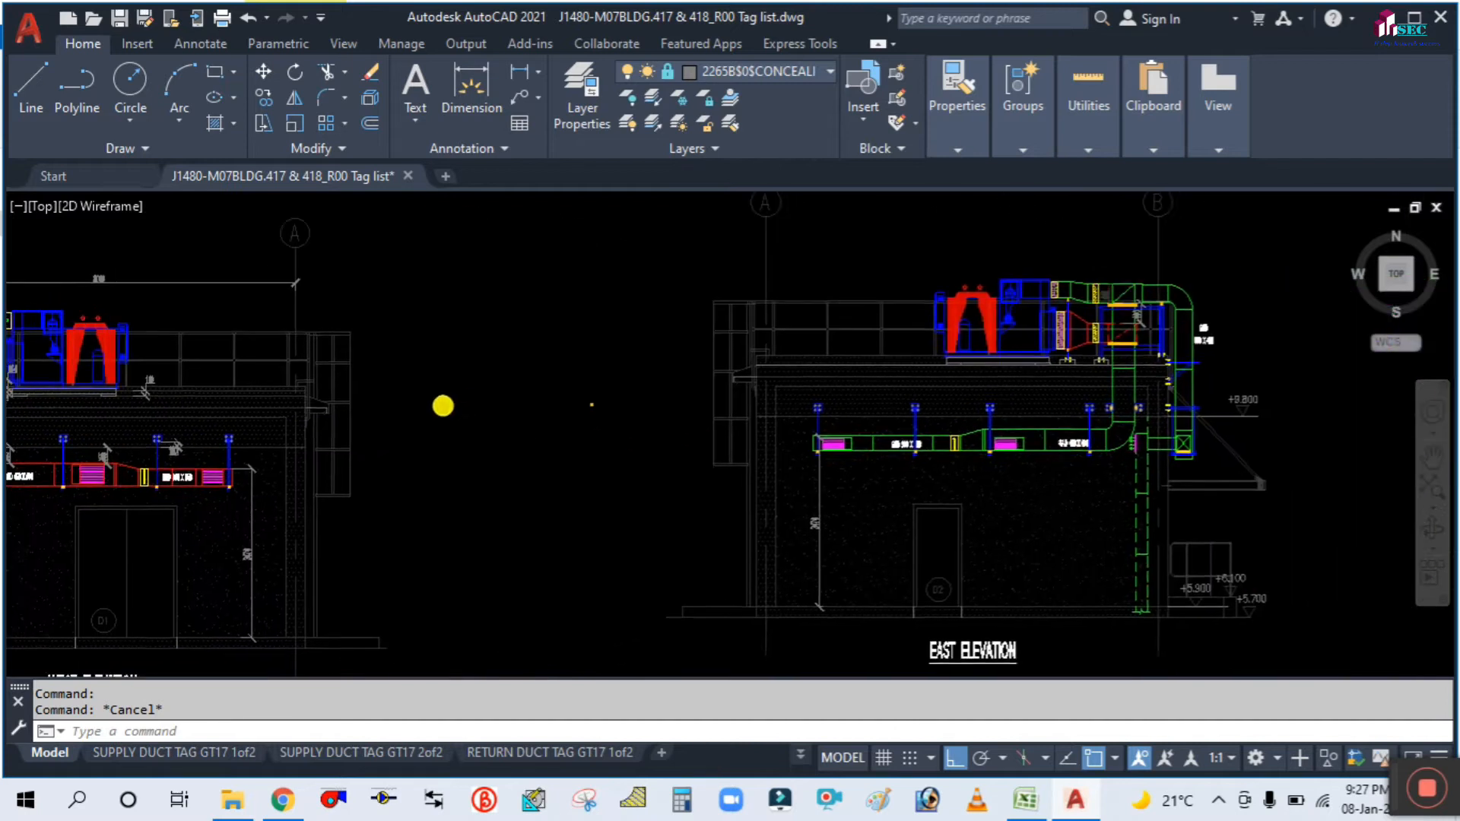
scroll(1056, 337, "up", 6)
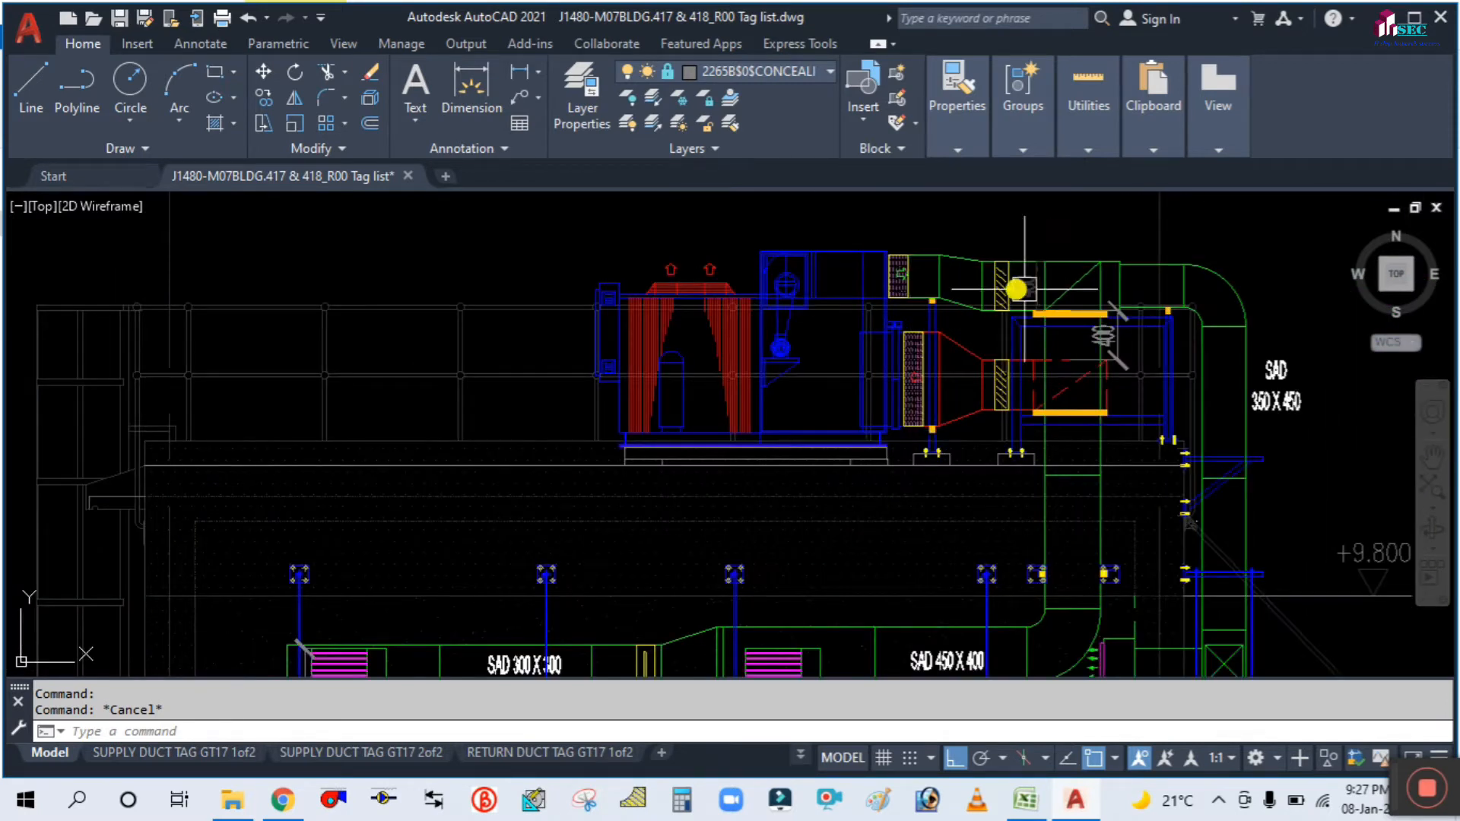
scroll(1068, 289, "down", 4)
scroll(1078, 280, "up", 4)
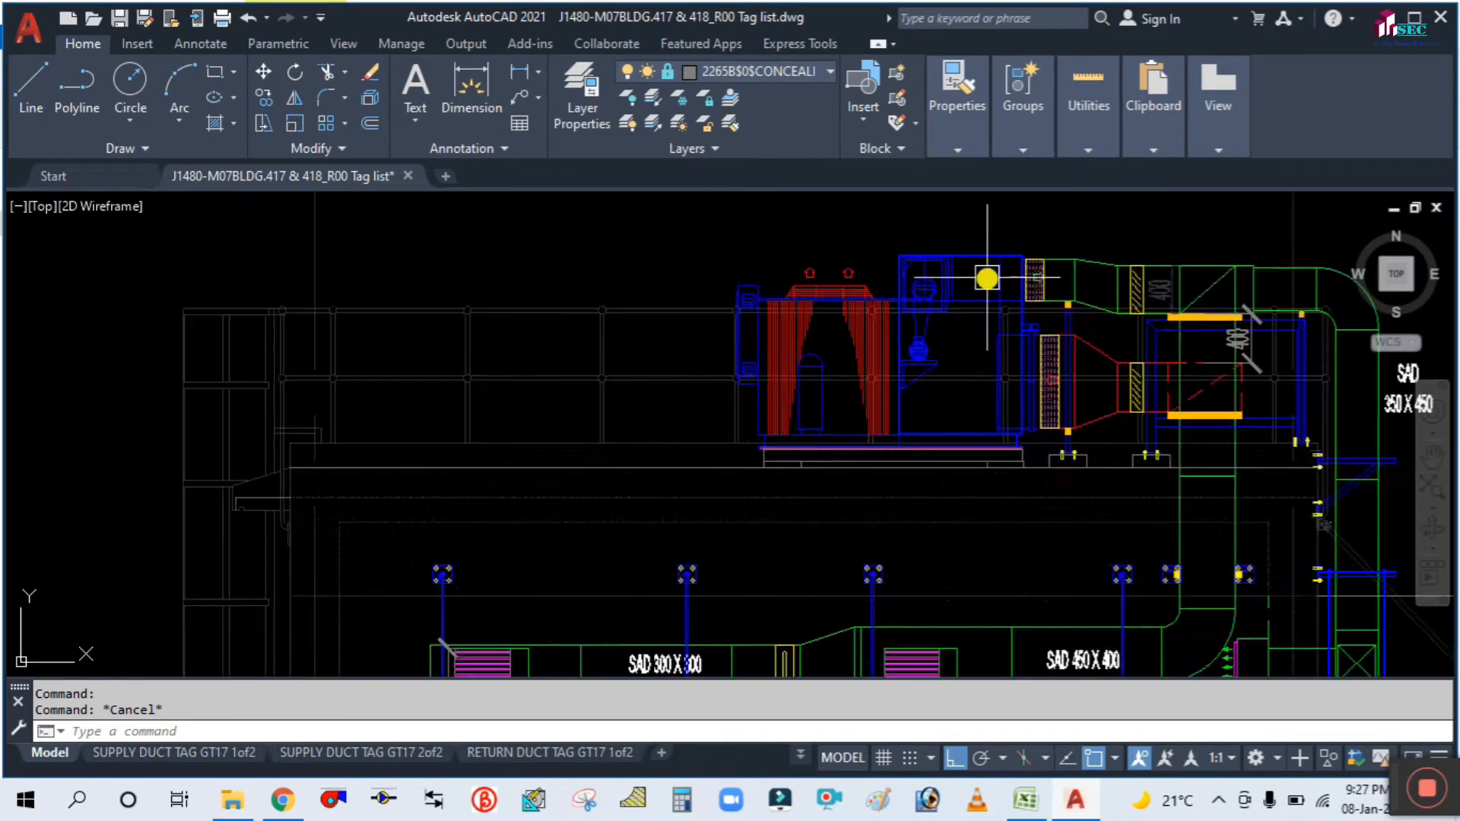
scroll(980, 287, "down", 5)
scroll(385, 339, "up", 5)
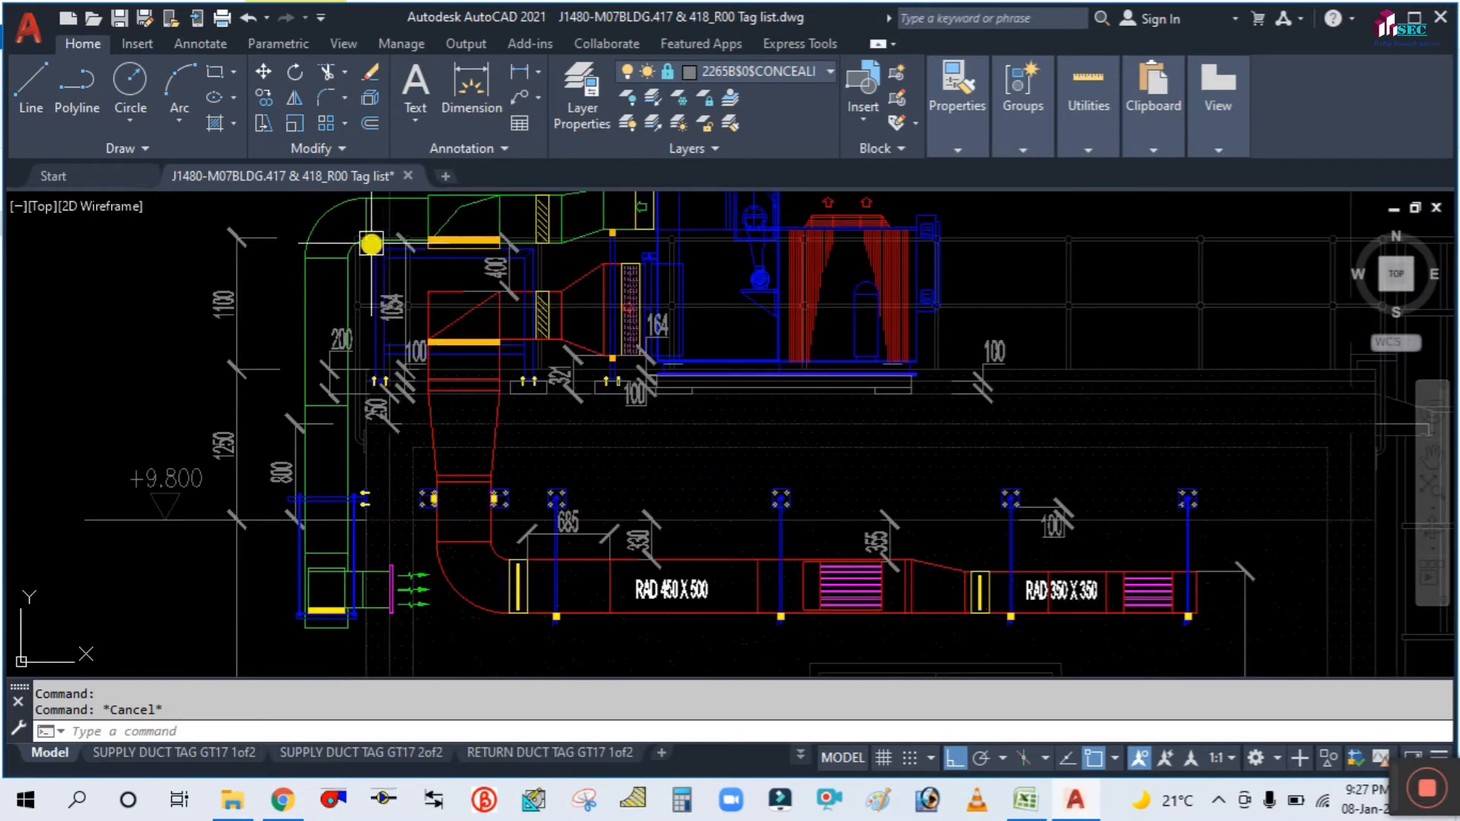
scroll(287, 514, "down", 5)
middle_click_drag(744, 455, 456, 348)
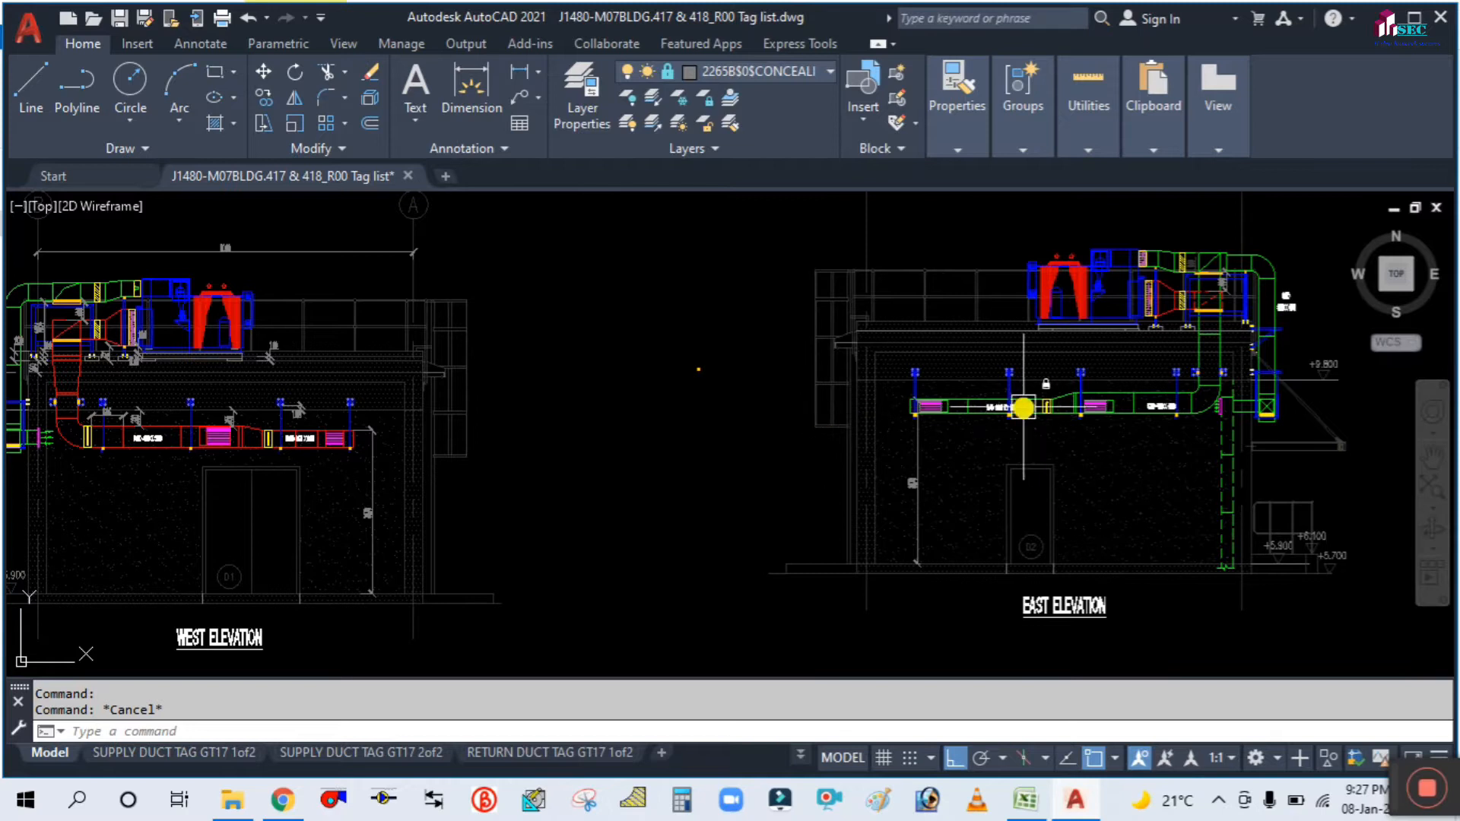
scroll(1020, 408, "up", 3)
scroll(646, 387, "down", 5)
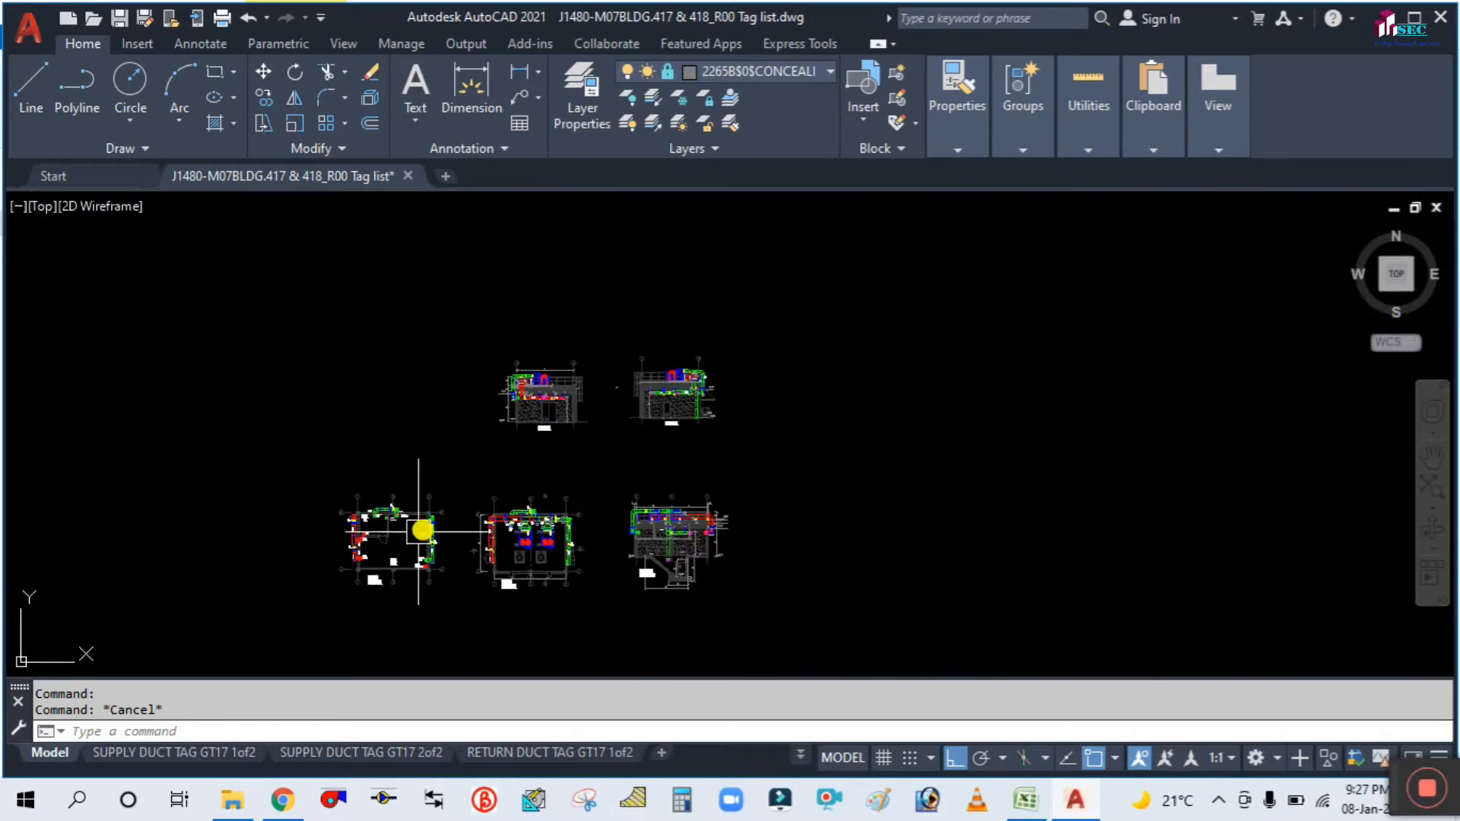
Compare the supply duct along grid 3 in the floor layout with the matching run in the roof layout.
scroll(418, 525, "up", 3)
middle_click_drag(418, 524, 528, 420)
scroll(530, 423, "up", 5)
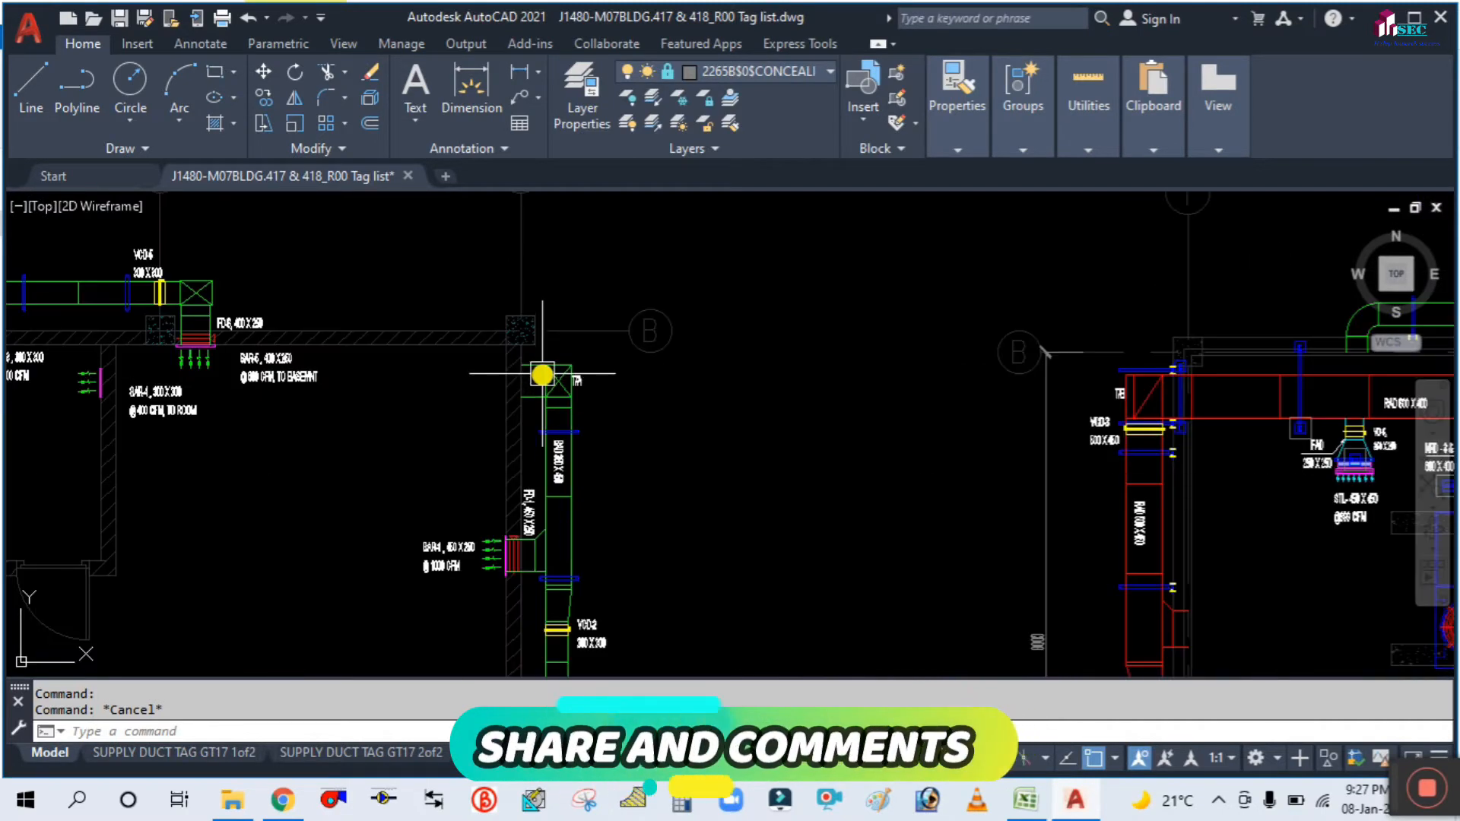
scroll(250, 372, "down", 5)
scroll(266, 372, "down", 3)
scroll(456, 380, "up", 8)
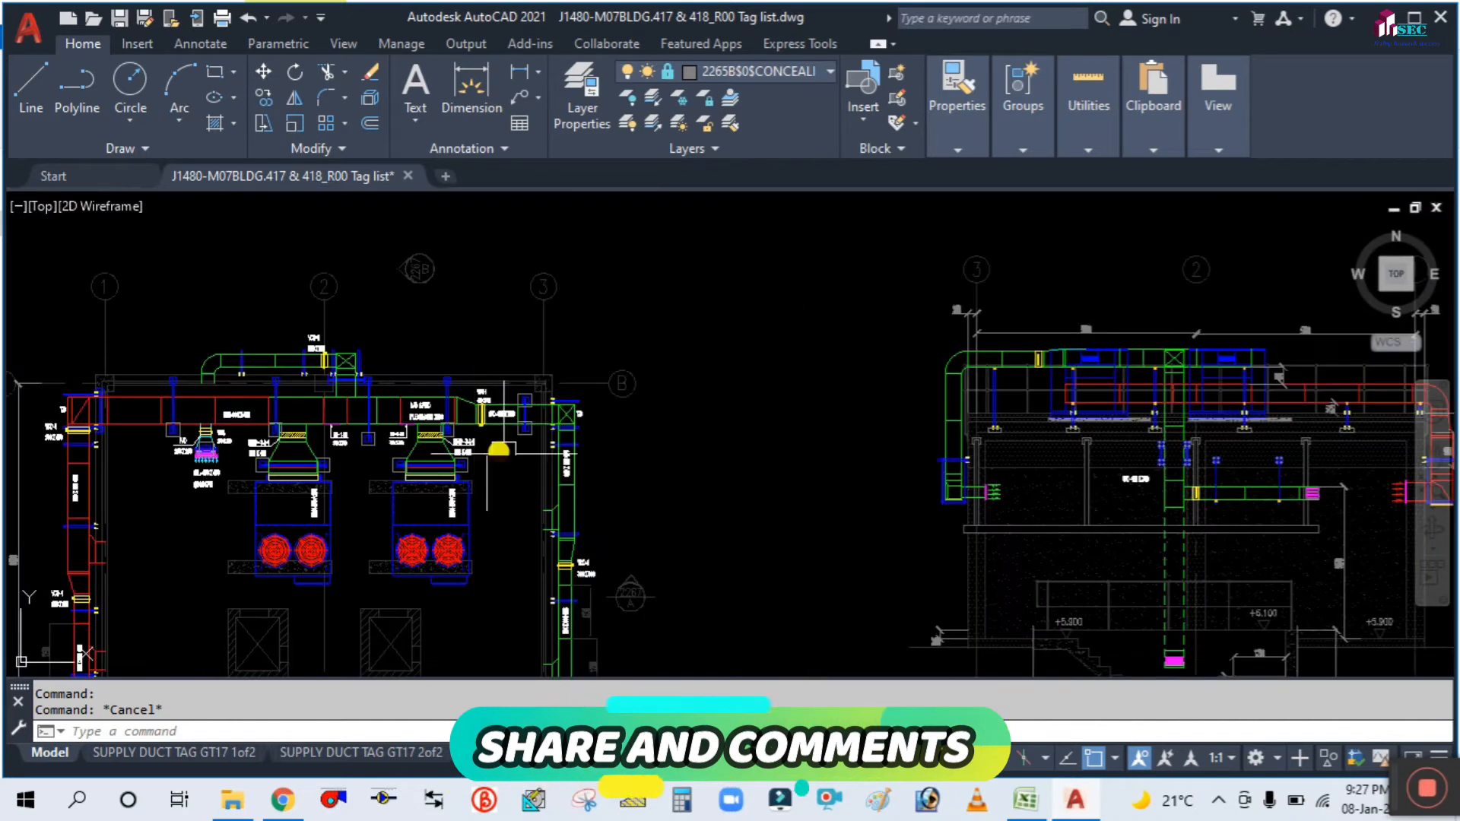
scroll(661, 369, "down", 5)
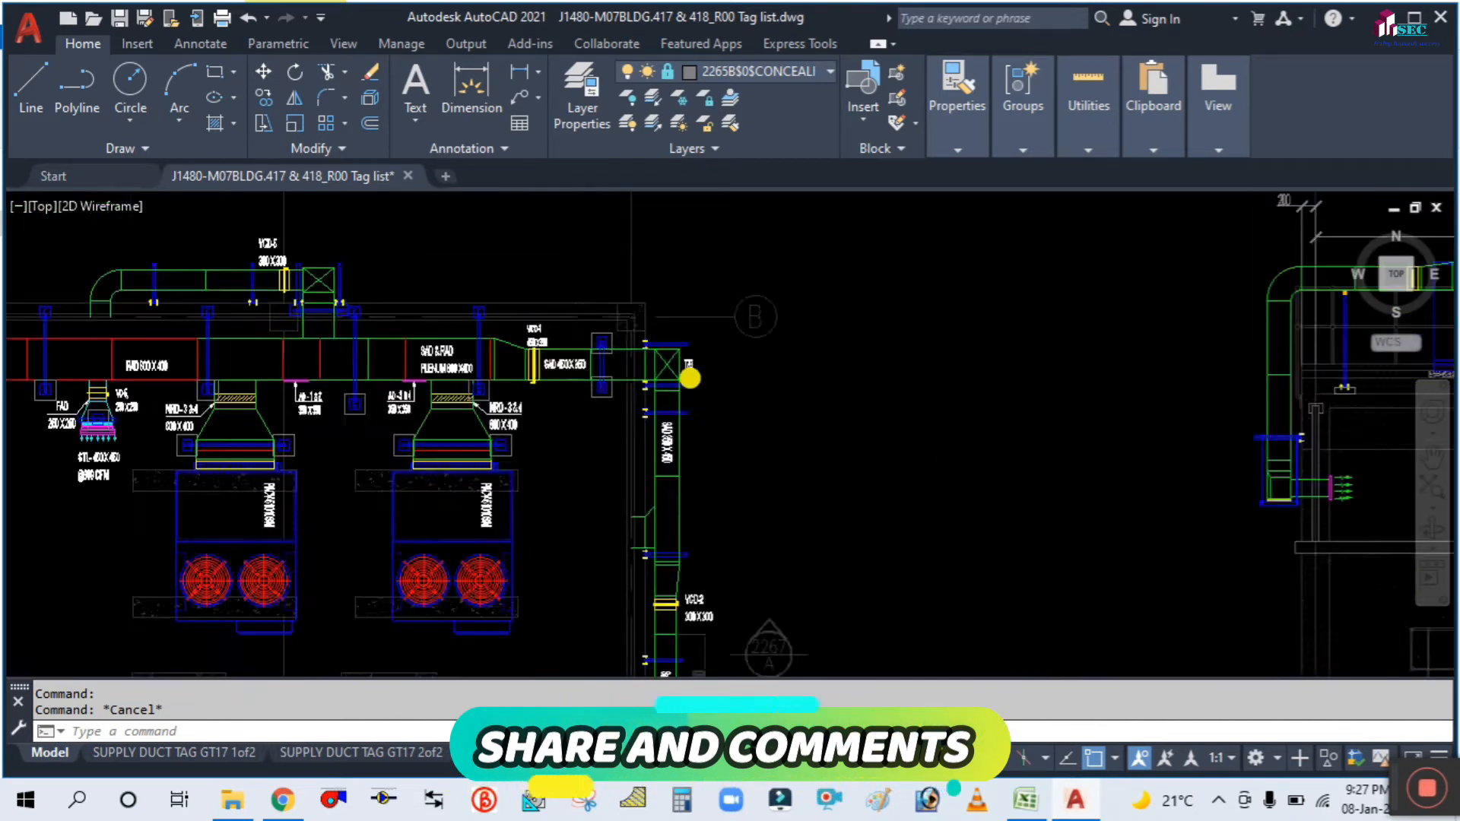
middle_click_drag(216, 506, 723, 489)
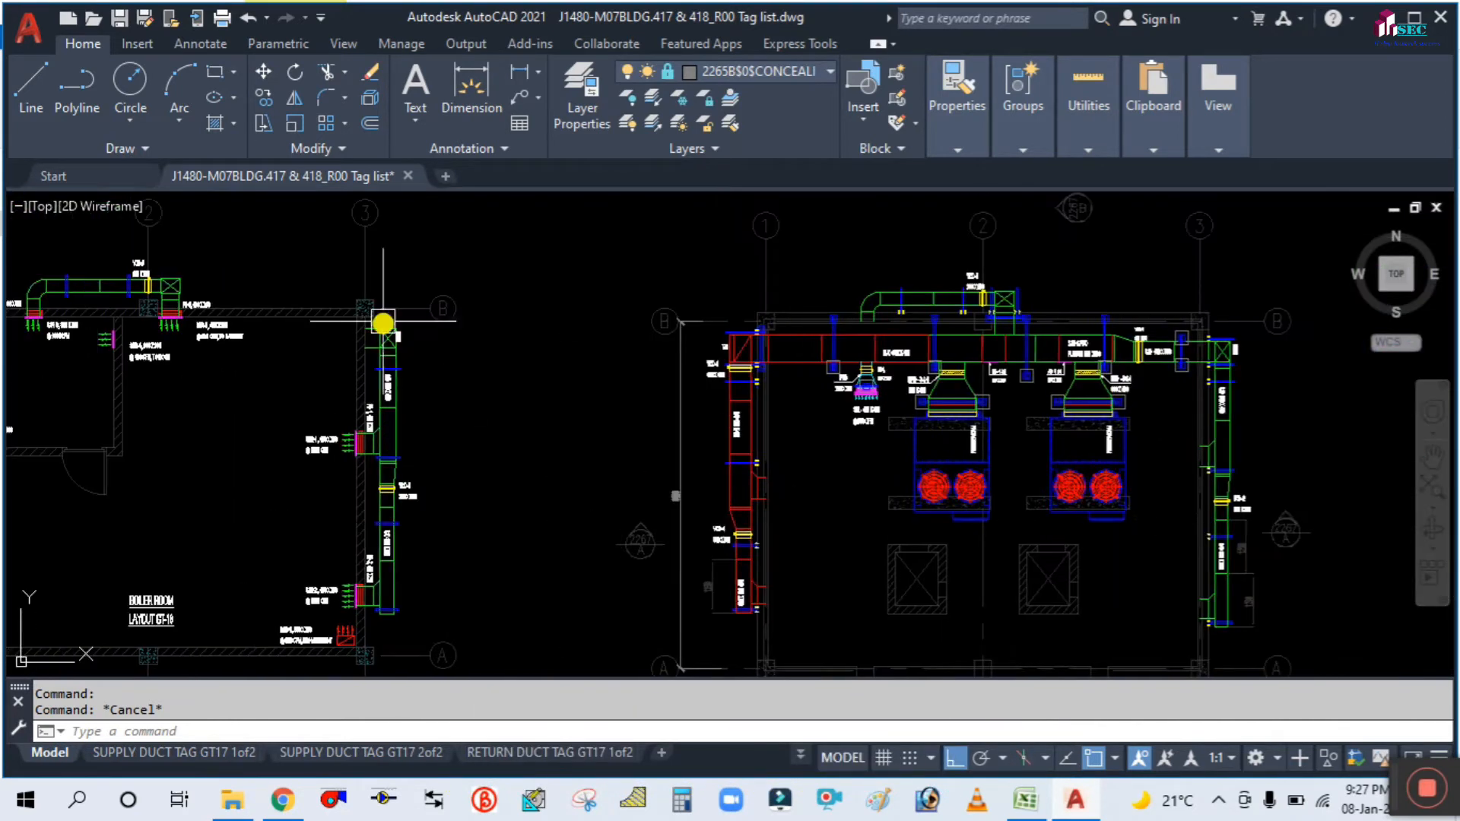
Examine the grid 3 supply duct in the floor layout, reading the SAR-1 grille's size and airflow label.
scroll(381, 368, "up", 4)
middle_click_drag(538, 392, 612, 347)
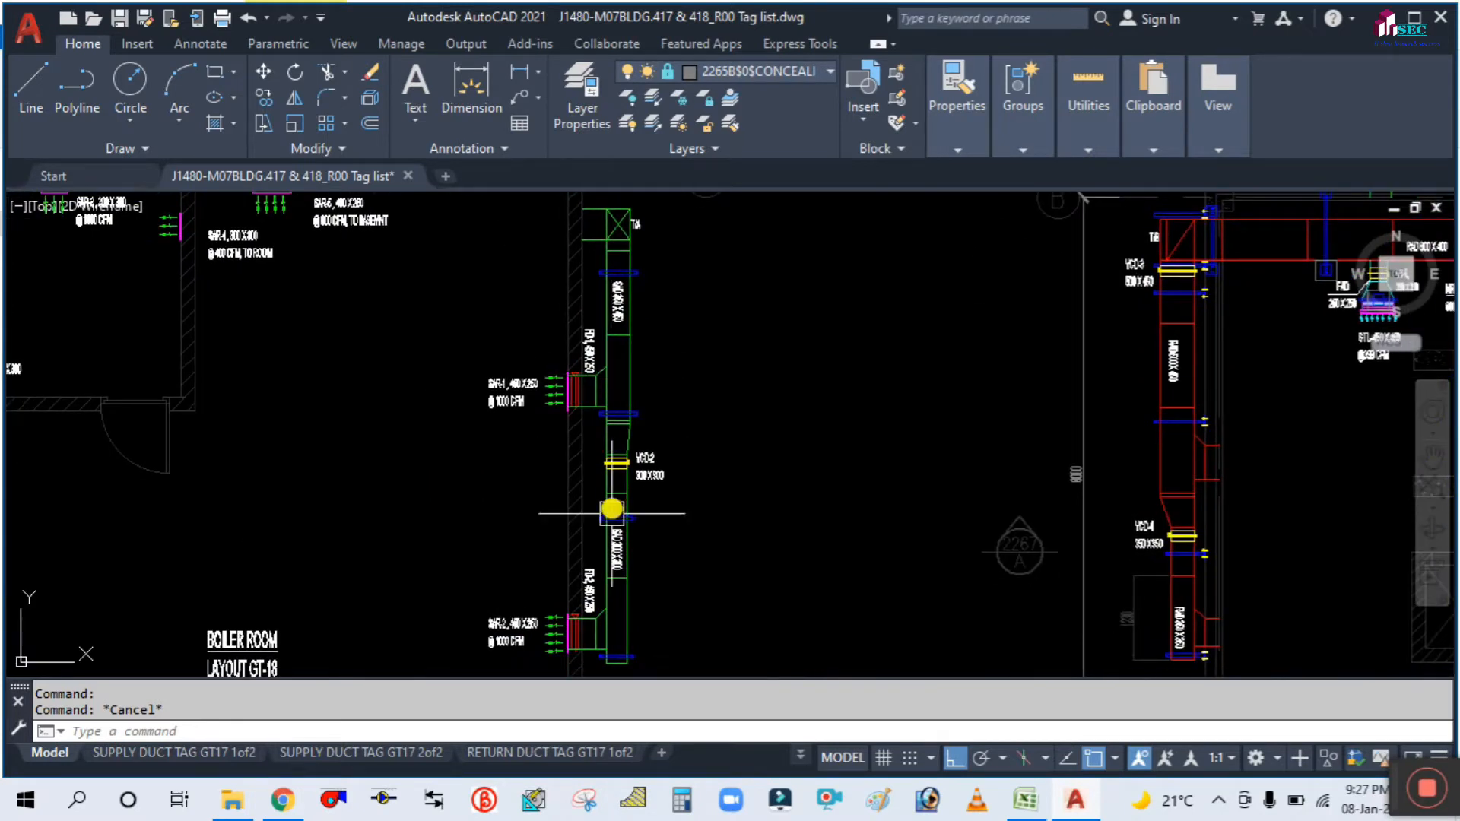
middle_click_drag(609, 629, 627, 546)
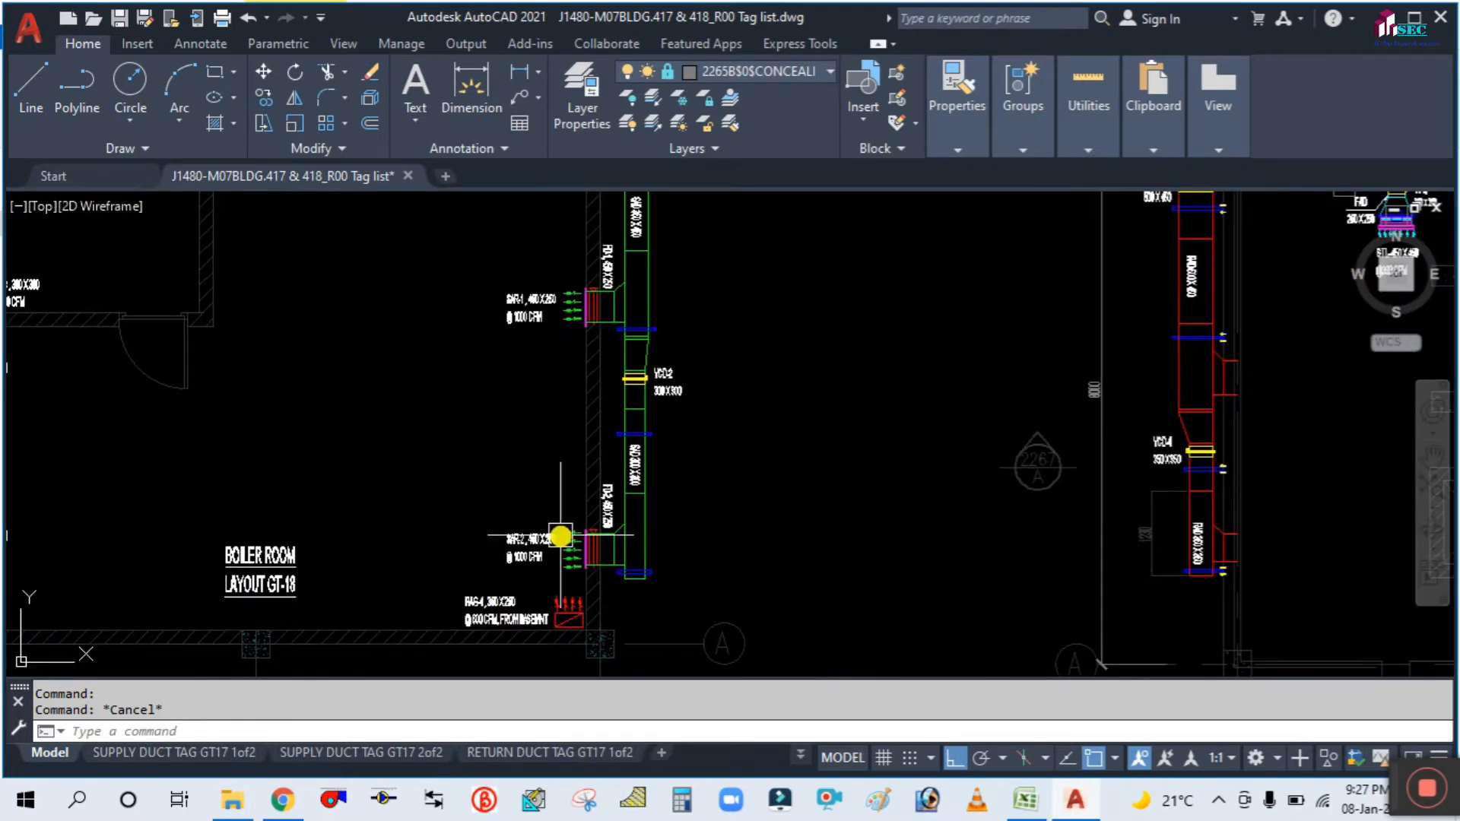
scroll(561, 536, "up", 5)
scroll(509, 385, "down", 5)
mouse_move(509, 385)
middle_mouse_down()
mouse_move(523, 354)
mouse_move(563, 410)
middle_mouse_up()
scroll(603, 335, "up", 5)
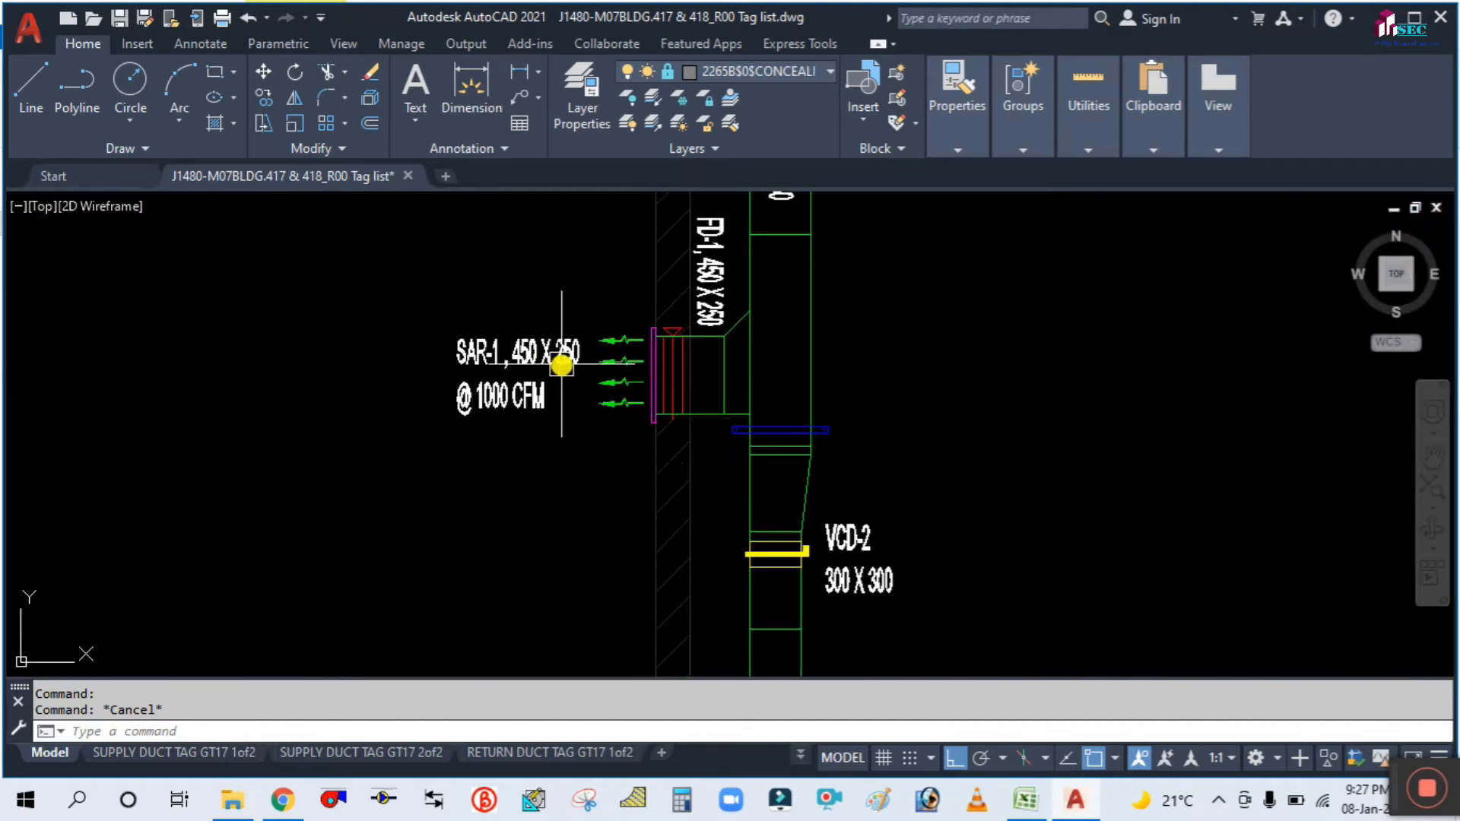
scroll(561, 365, "down", 5)
scroll(544, 371, "up", 3)
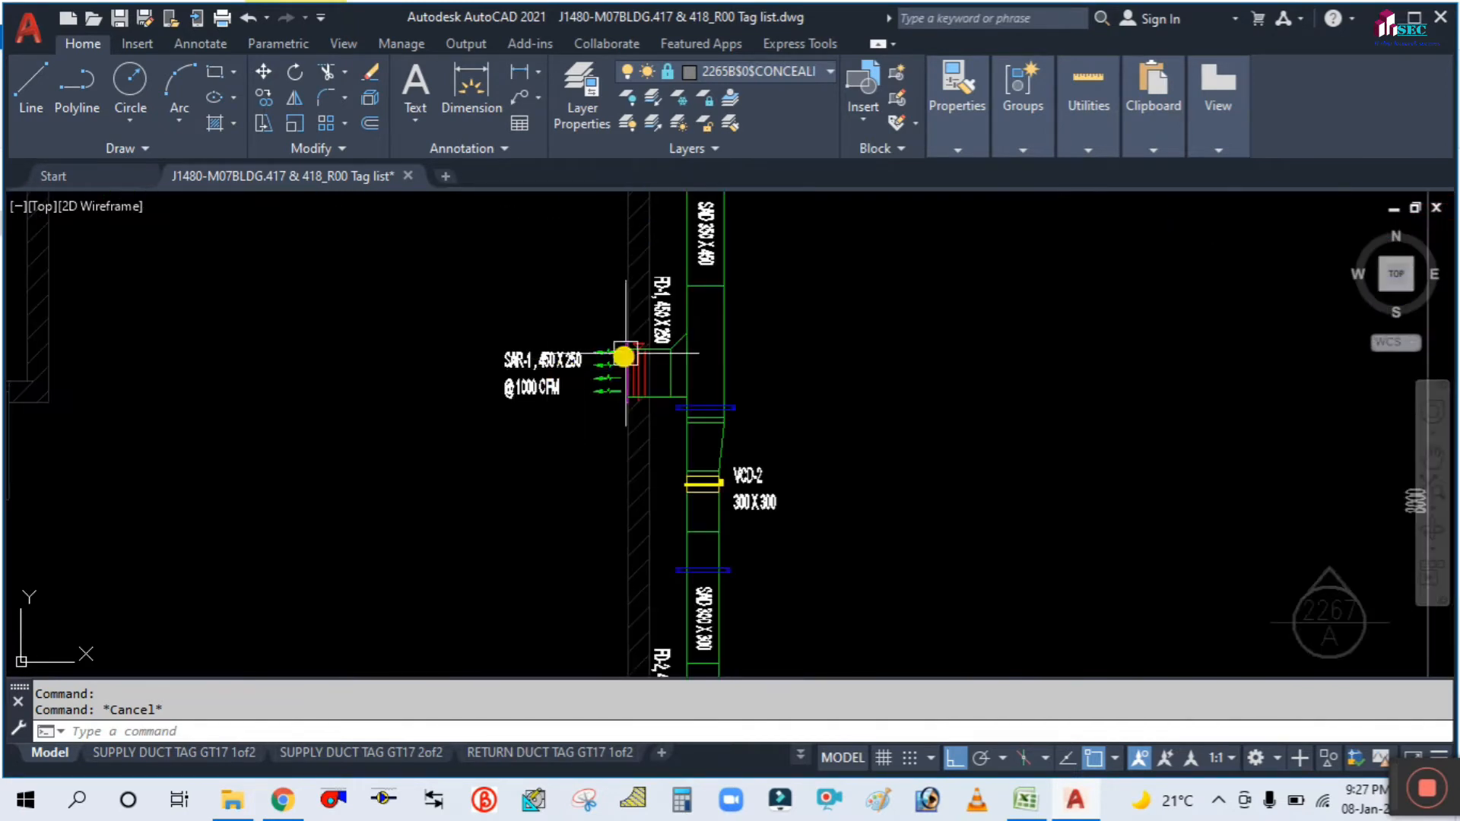
scroll(678, 389, "up", 3)
scroll(560, 378, "up", 2)
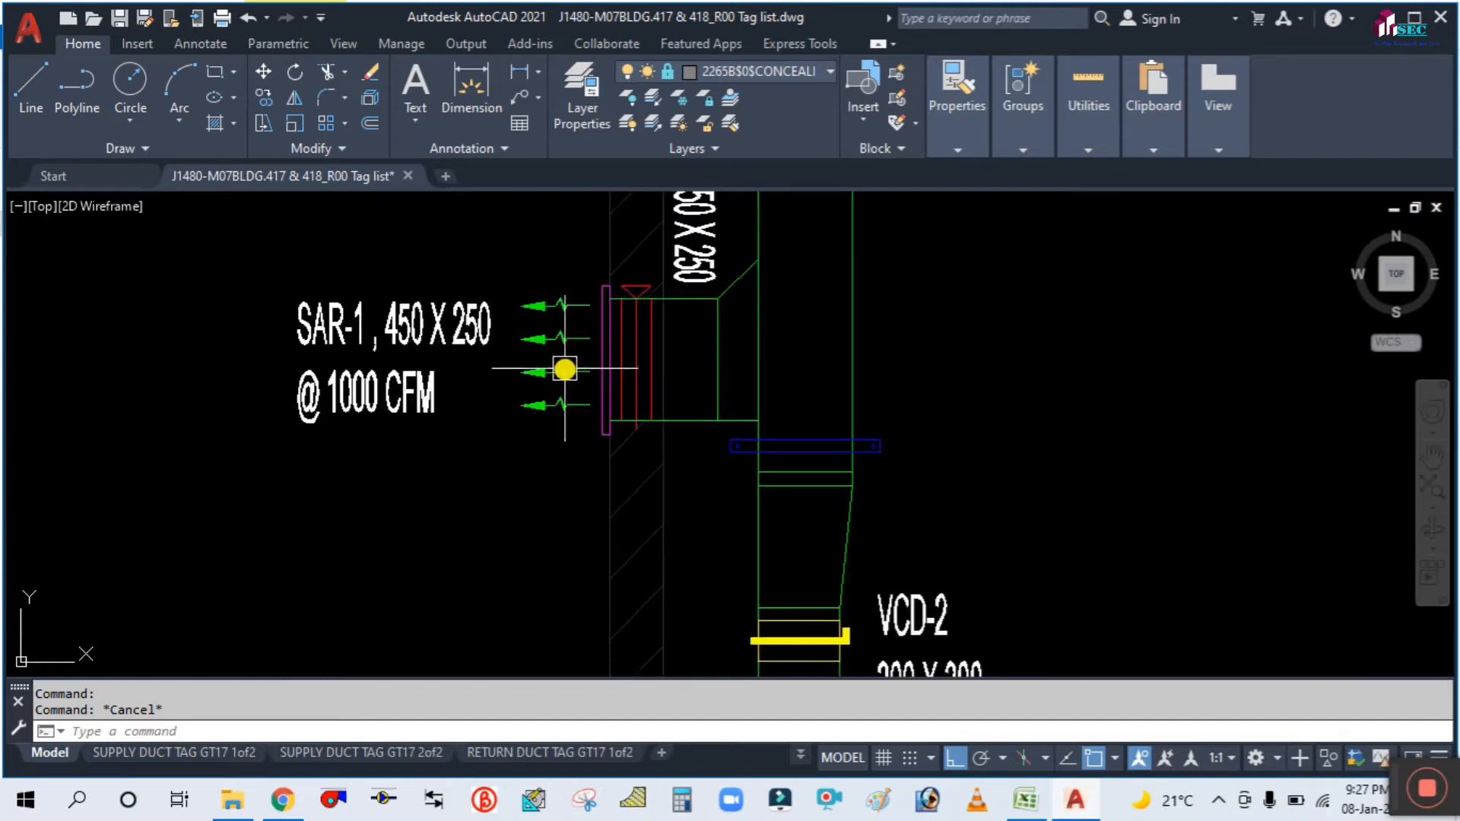
scroll(563, 365, "down", 5)
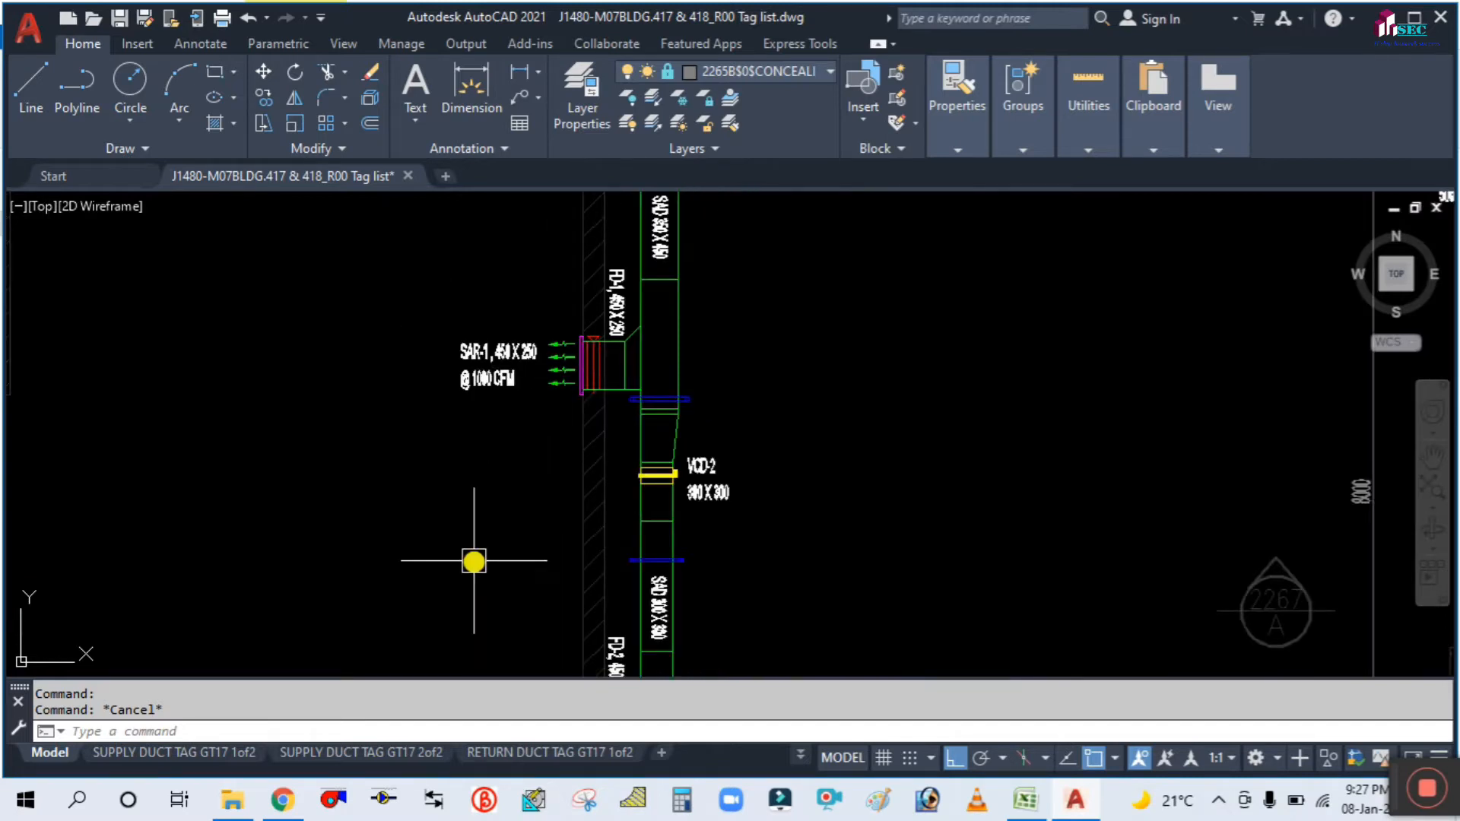
middle_click_drag(473, 561, 607, 354)
Examine the return duct along grid 1 in the floor layout and its RAG-1 and RAG-3 grille labels.
scroll(606, 354, "down", 5)
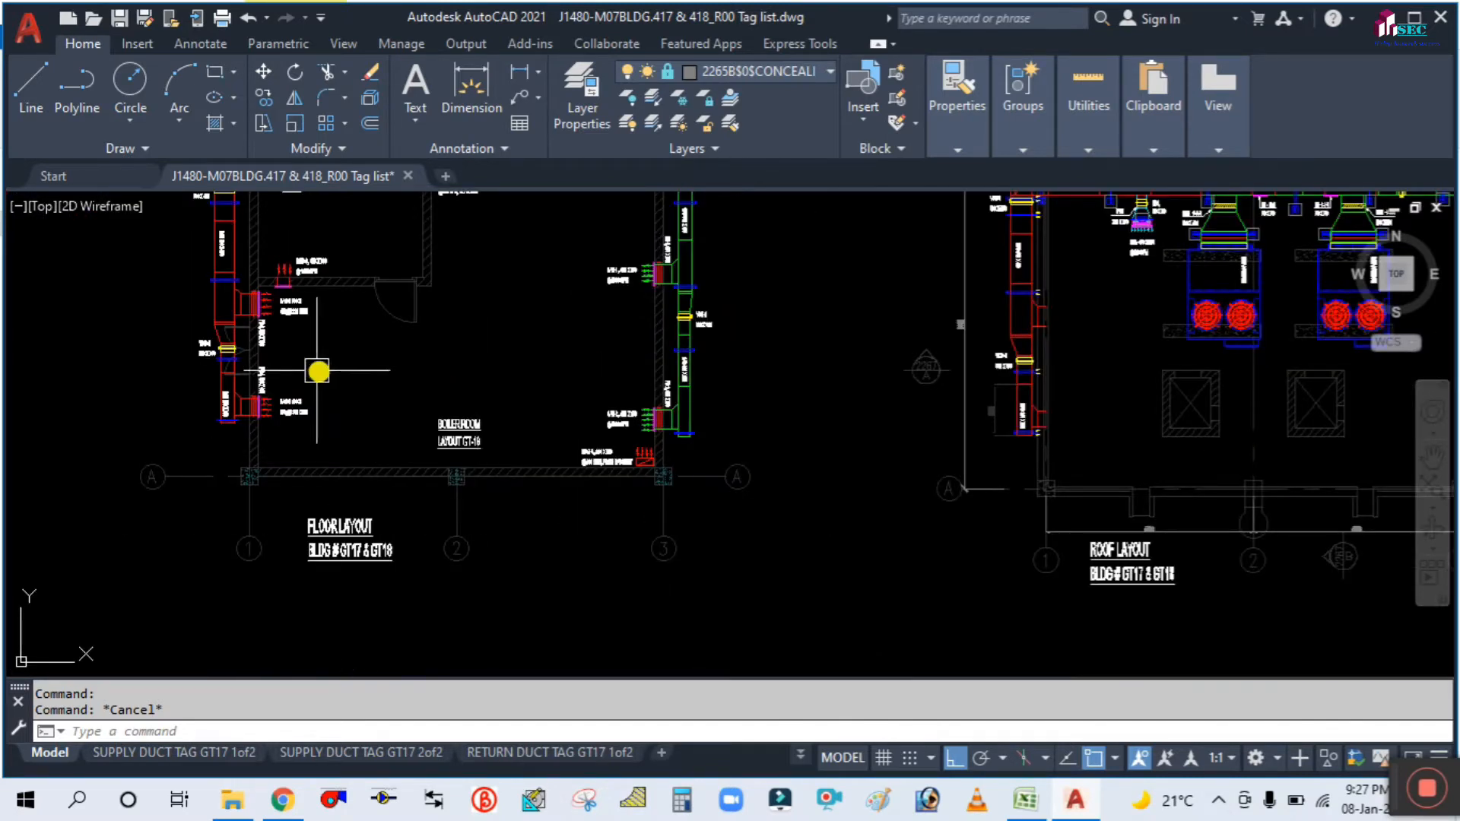
scroll(450, 510, "up", 2)
scroll(450, 510, "up", 3)
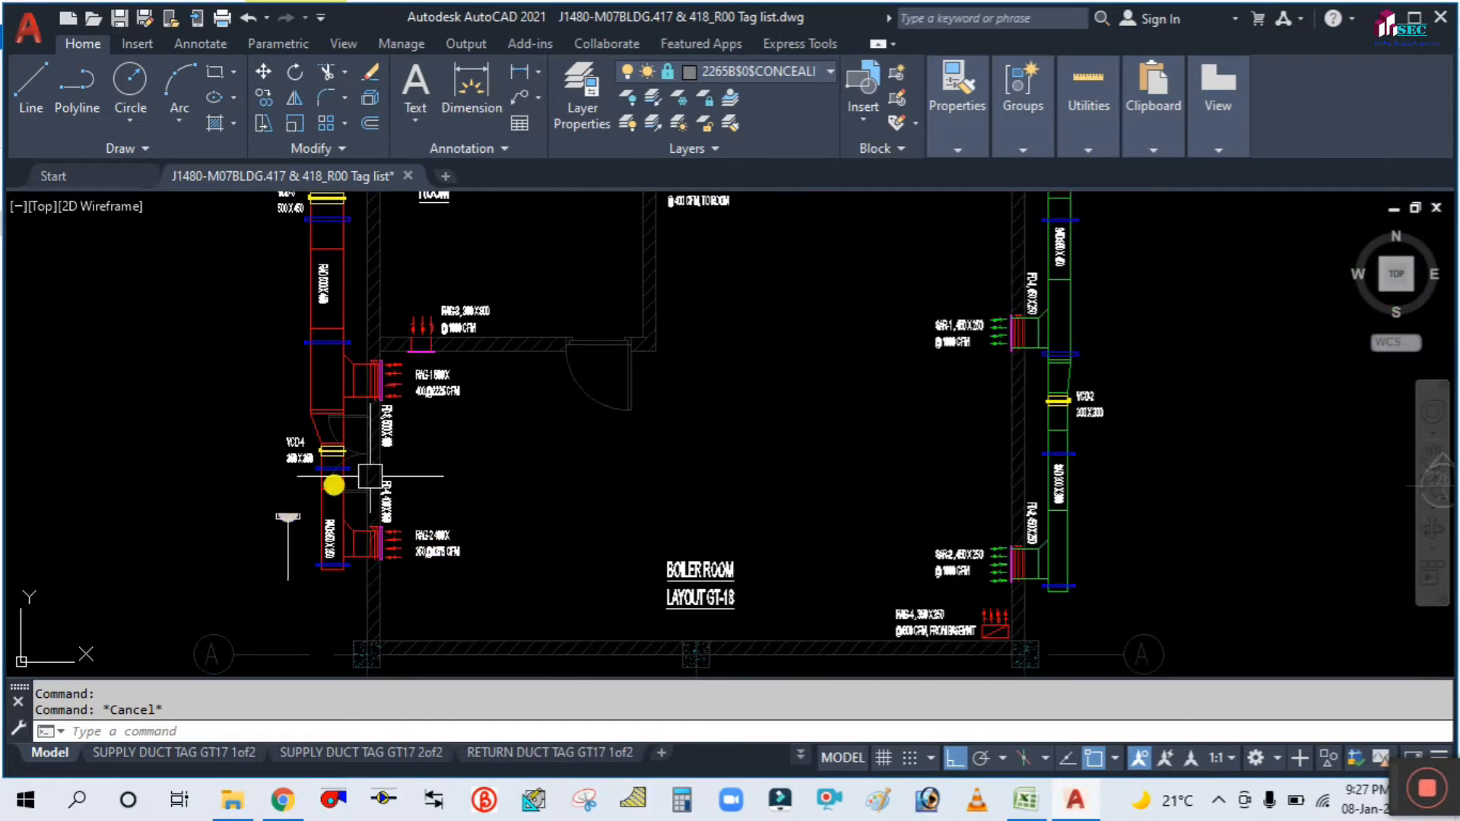
scroll(451, 576, "up", 2)
scroll(205, 394, "down", 5)
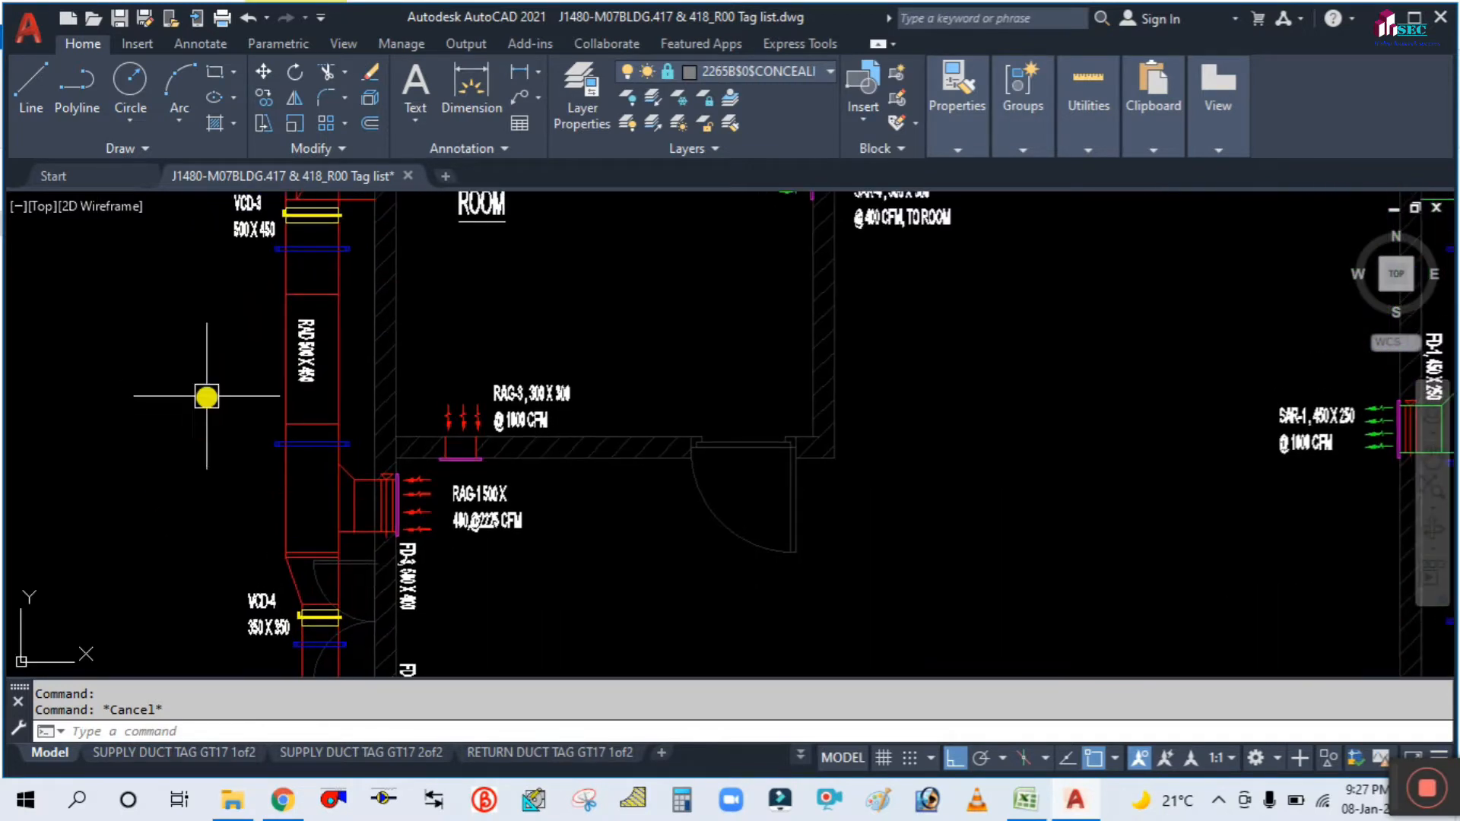
Trace the return duct from the roof layout through the north elevation and into the west elevation.
scroll(749, 407, "up", 4)
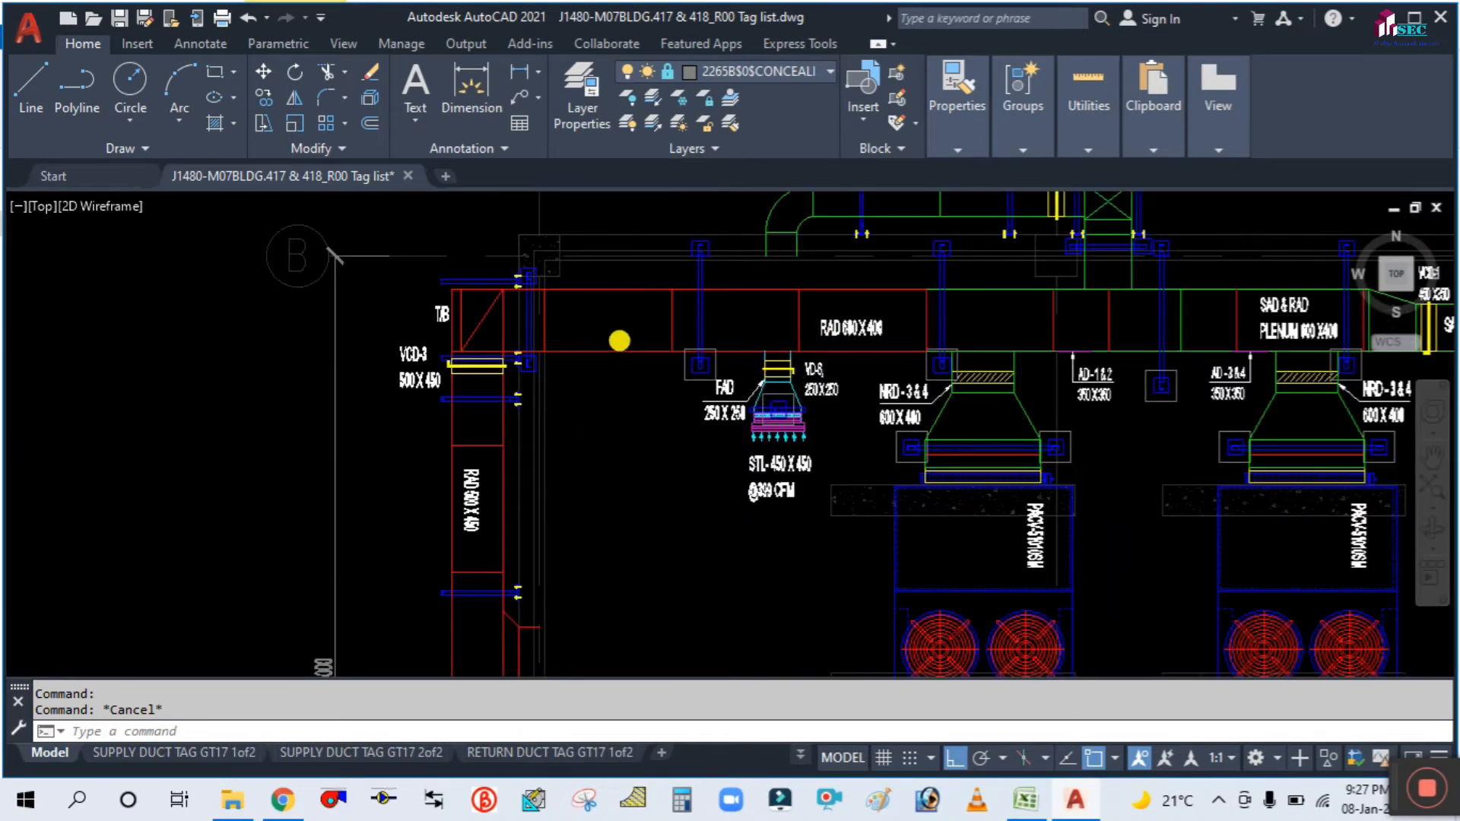
scroll(639, 338, "down", 6)
scroll(1140, 373, "up", 6)
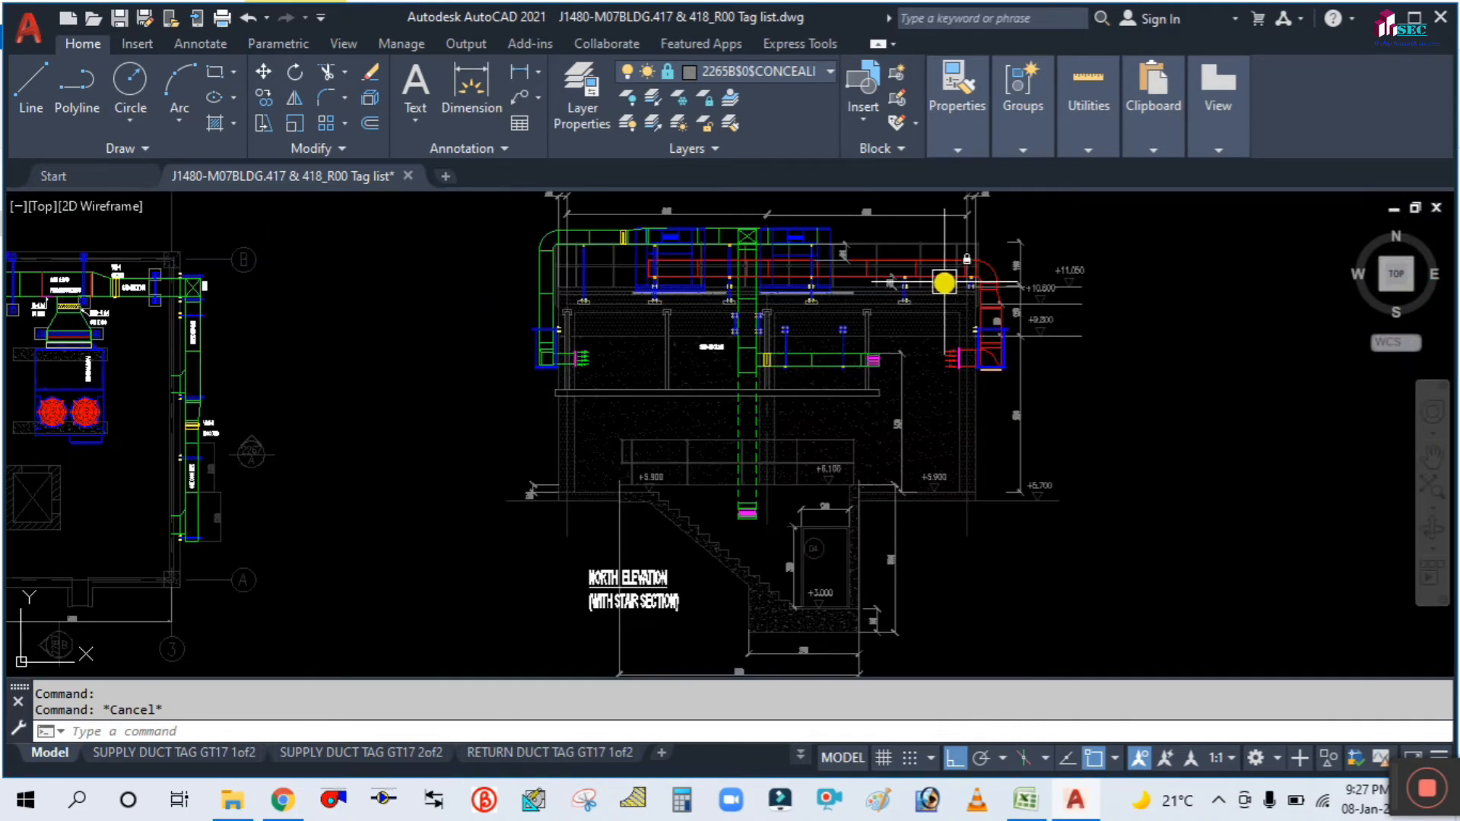
scroll(1003, 298, "down", 6)
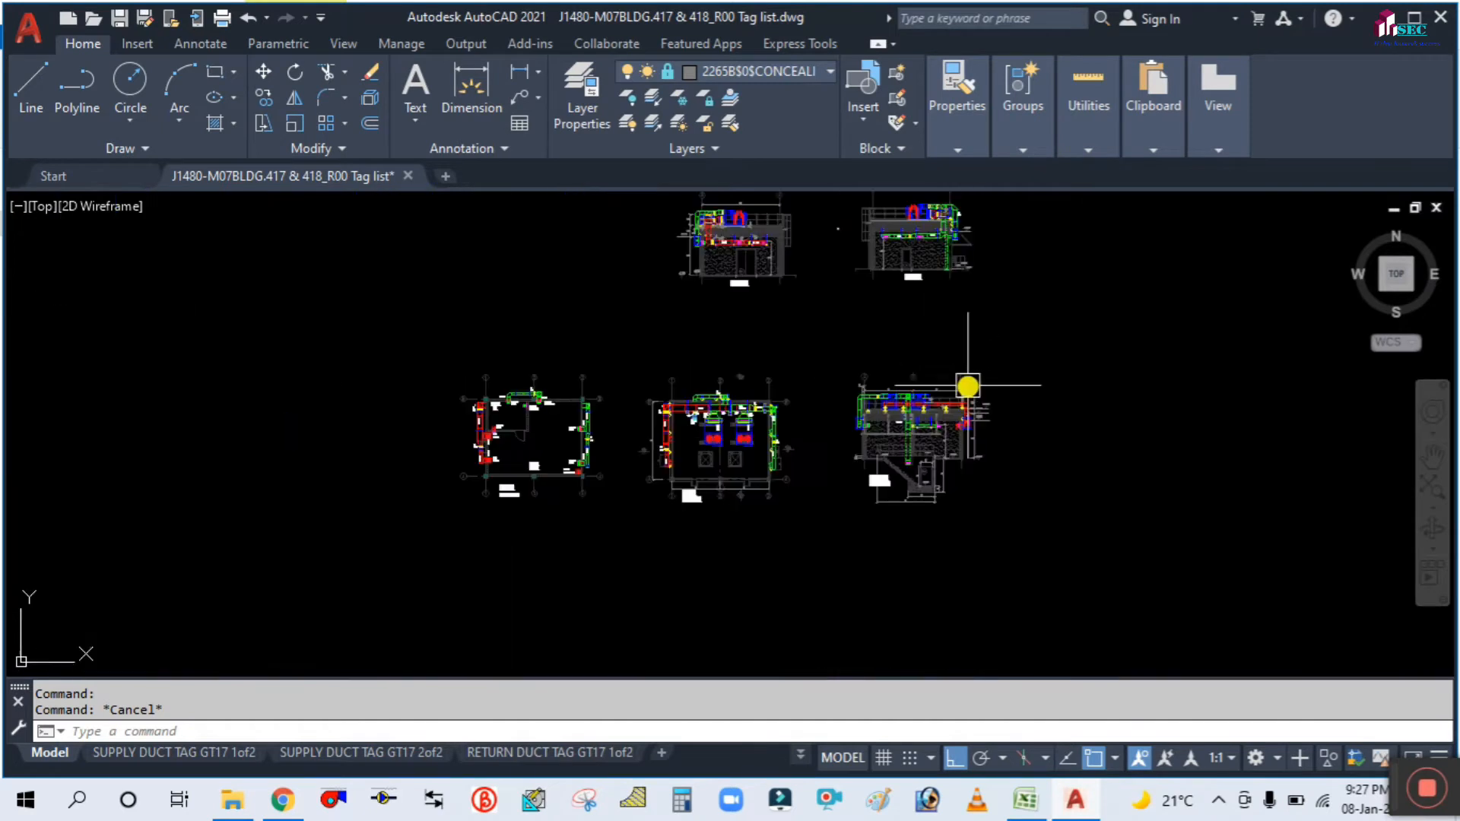
scroll(684, 395, "up", 6)
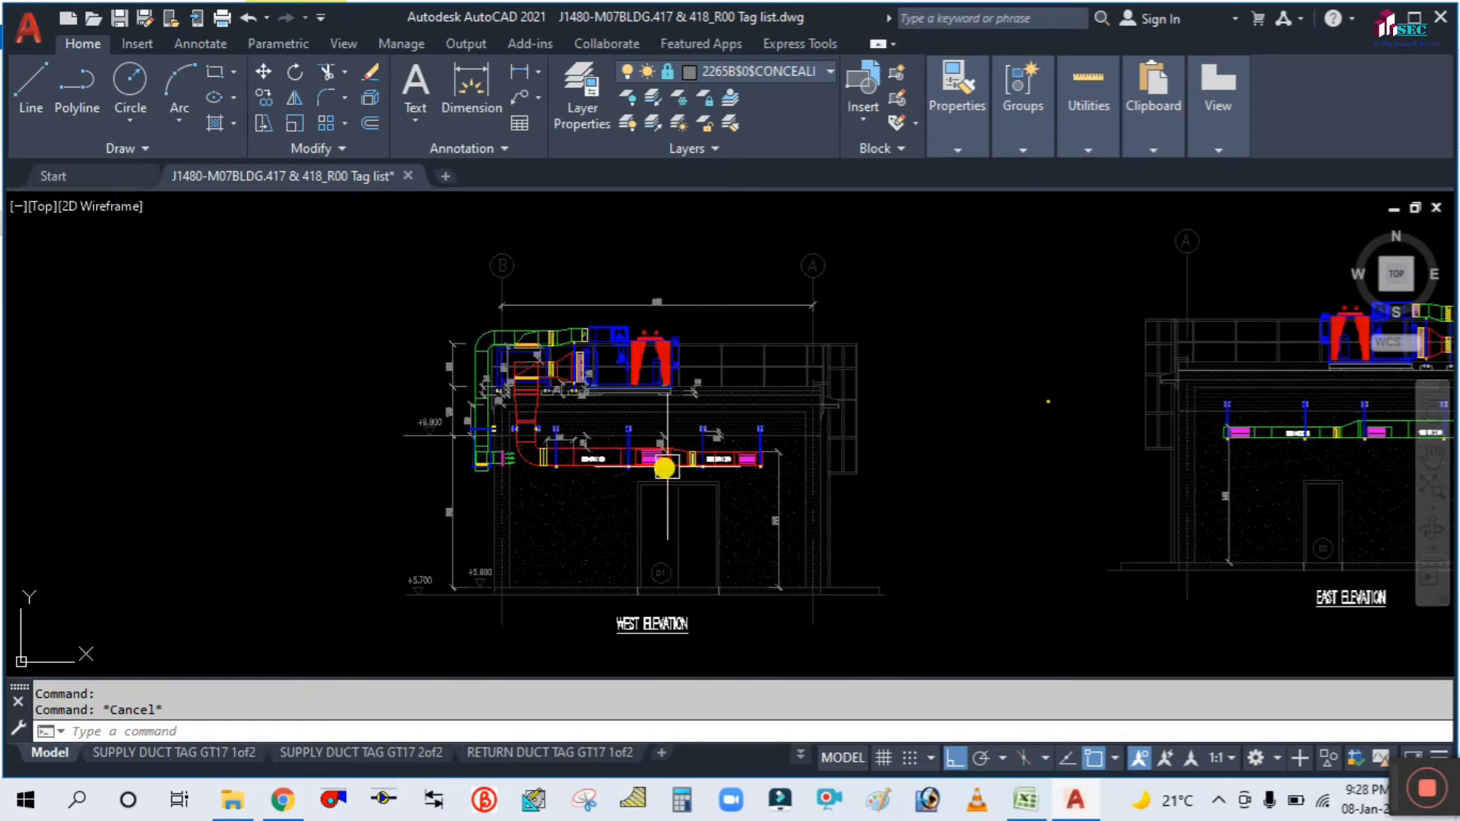
scroll(667, 467, "up", 6)
middle_click_drag(369, 290, 580, 579)
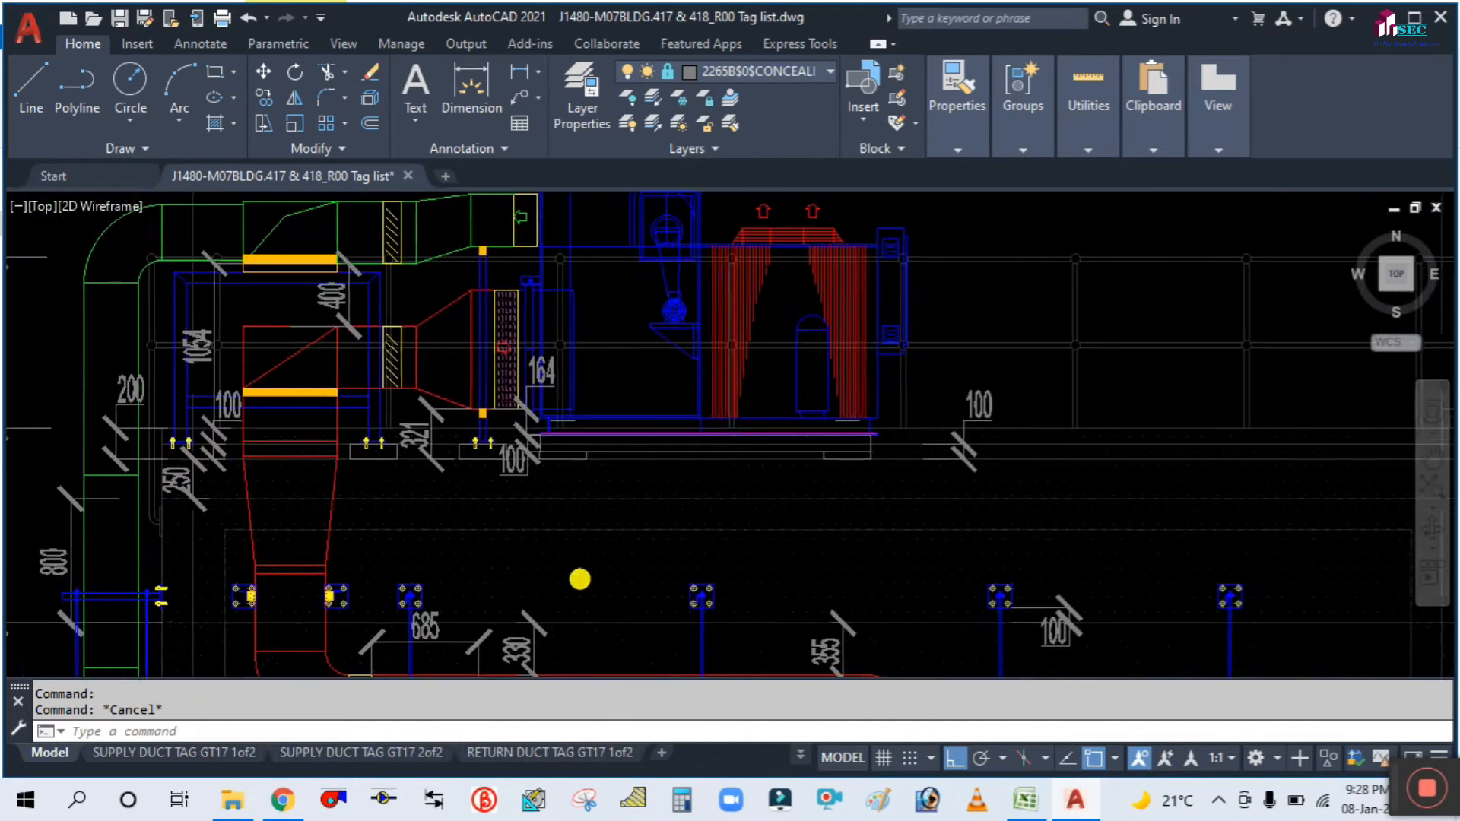
scroll(427, 329, "down", 8)
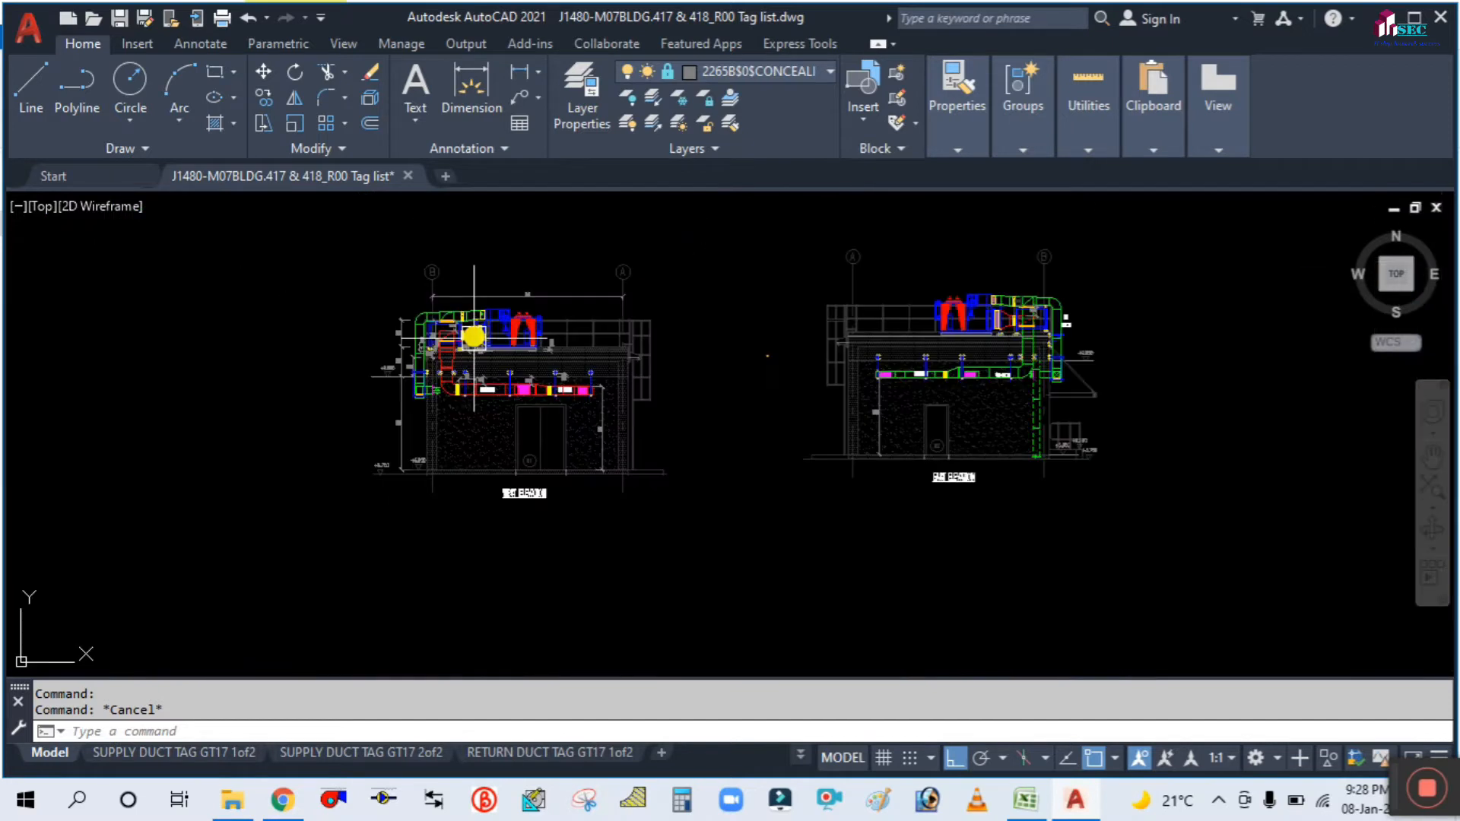
middle_click_drag(45, 637, 293, 591)
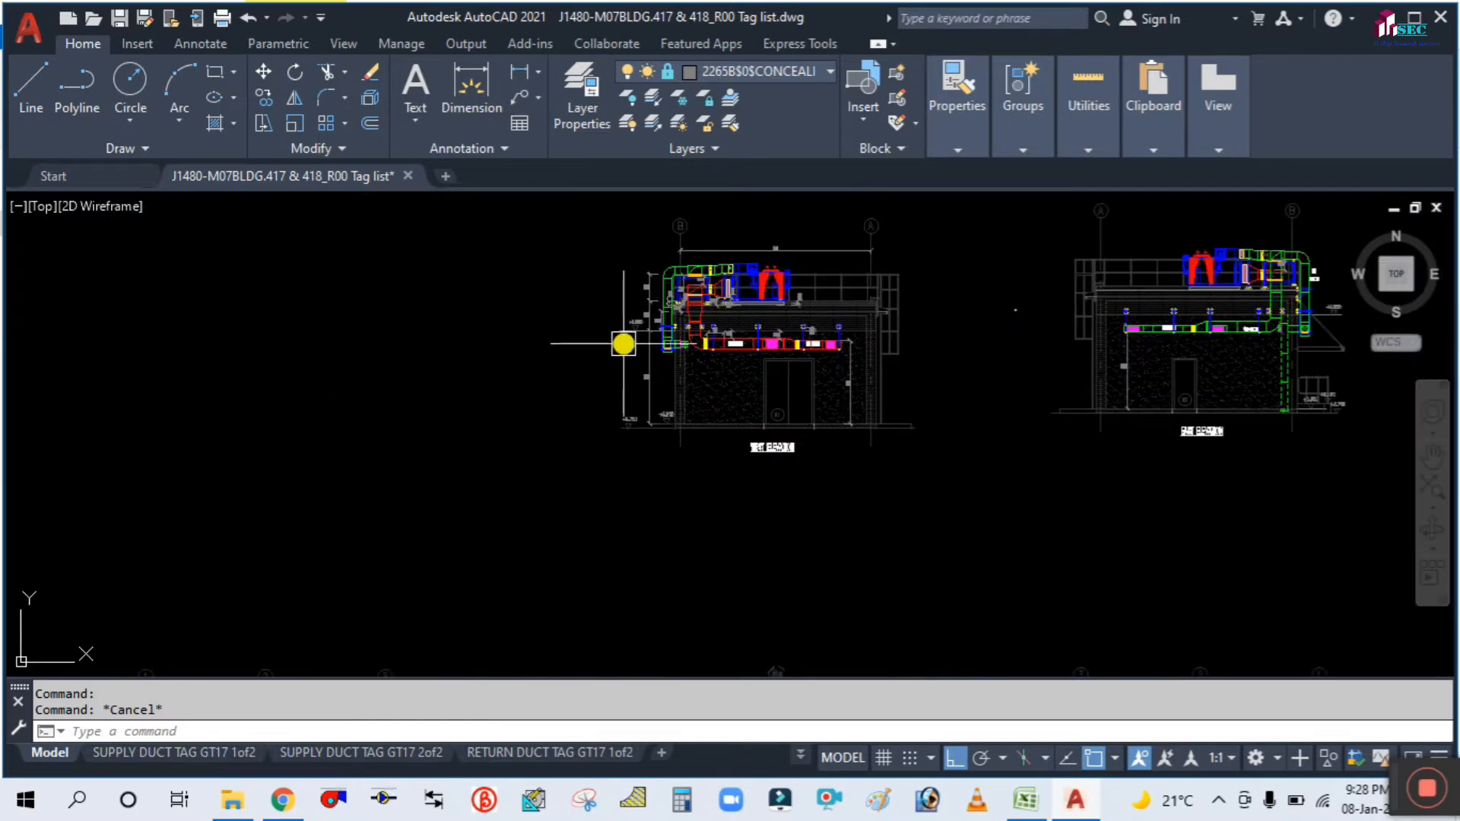
Examine the roof layout's SAD & RAD plenum, its package unit connections and the supply duct branching towards grid 3.
scroll(571, 411, "down", 6)
scroll(765, 596, "up", 4)
scroll(295, 439, "up", 2)
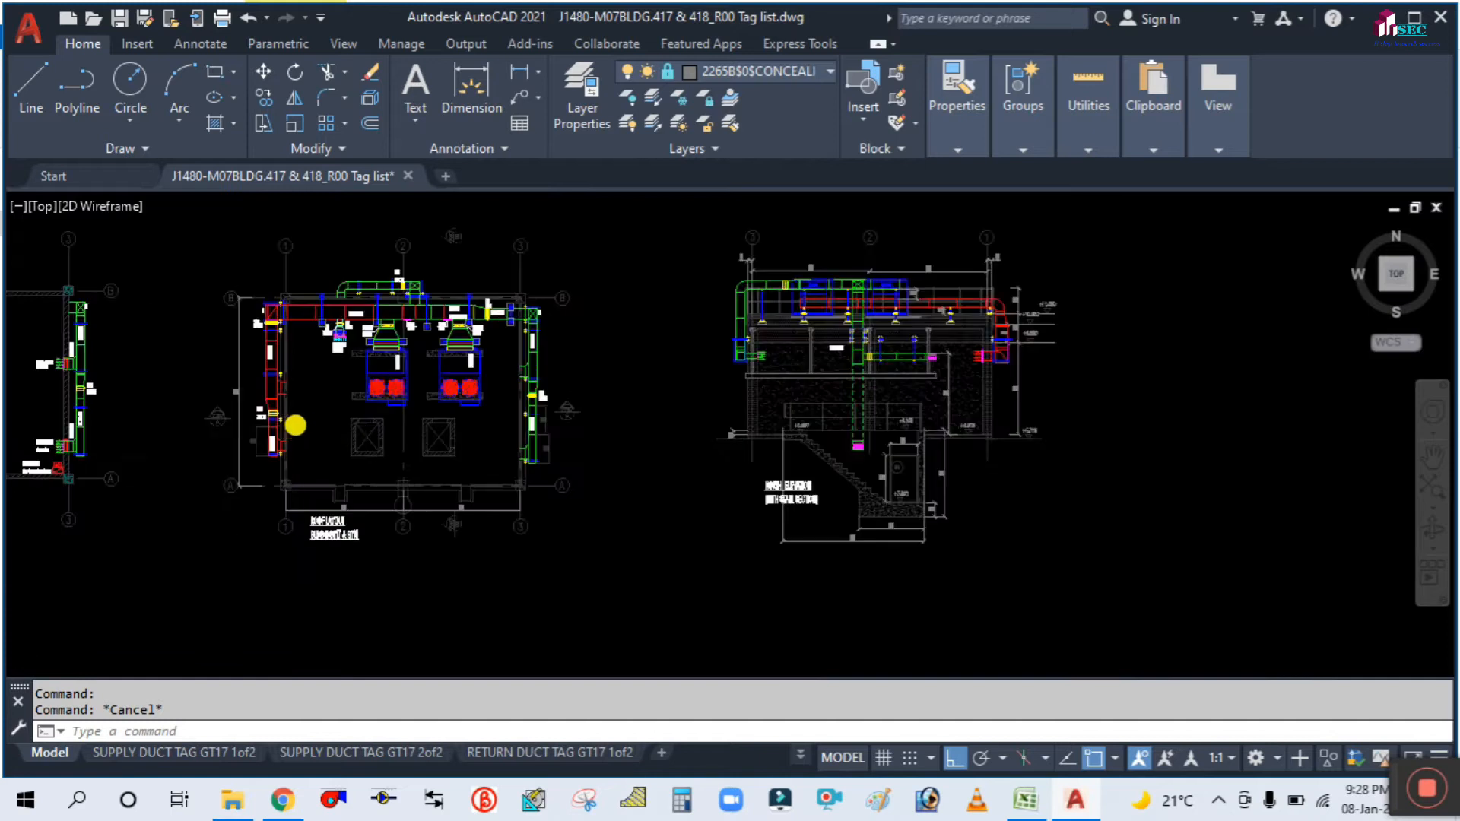
scroll(801, 466, "up", 2)
scroll(641, 459, "up", 4)
middle_click_drag(613, 360, 794, 577)
mouse_move(779, 293)
middle_mouse_down()
mouse_move(848, 387)
mouse_move(1050, 511)
middle_mouse_up()
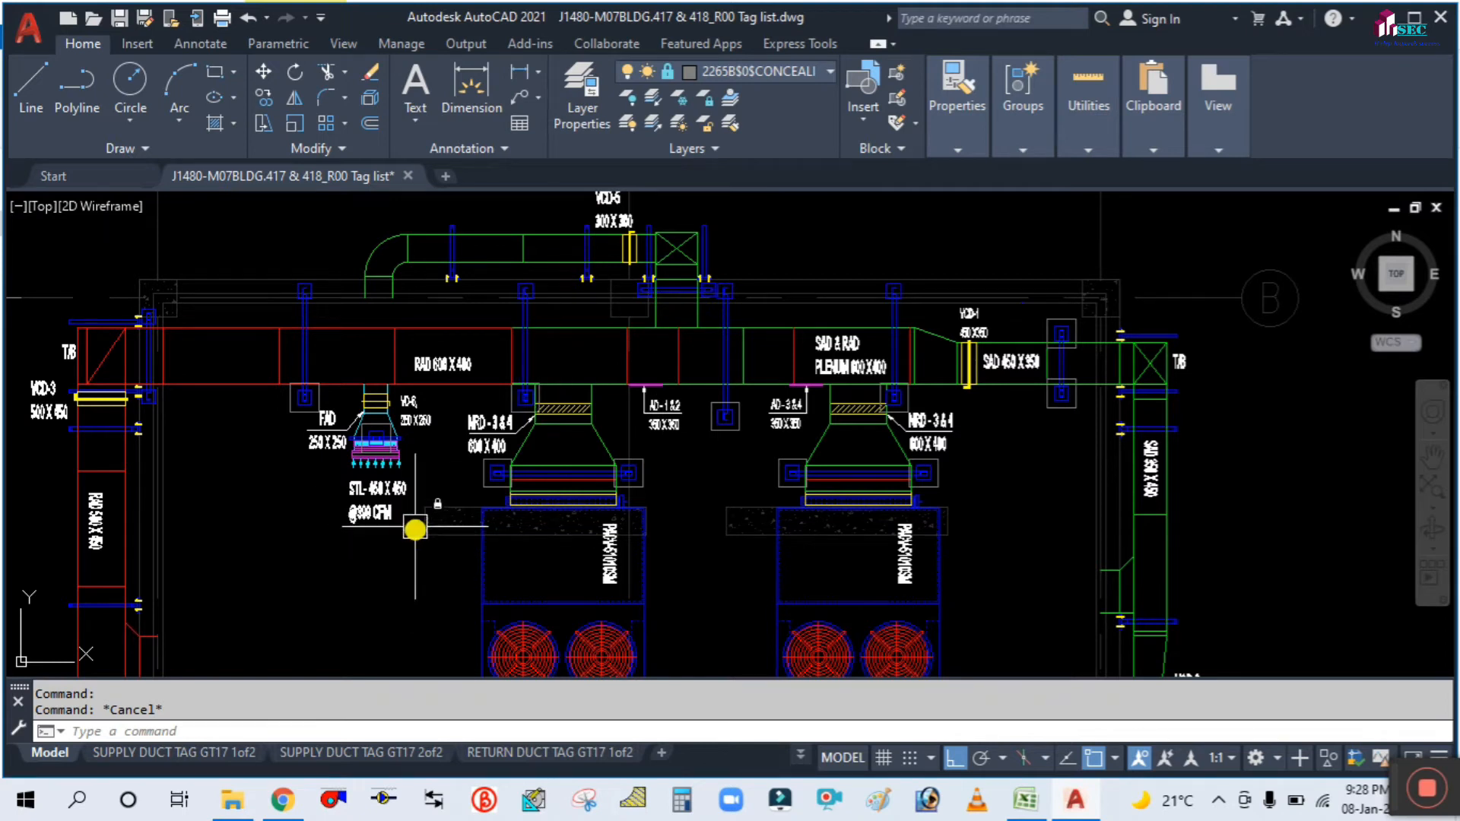
scroll(1133, 433, "up", 2)
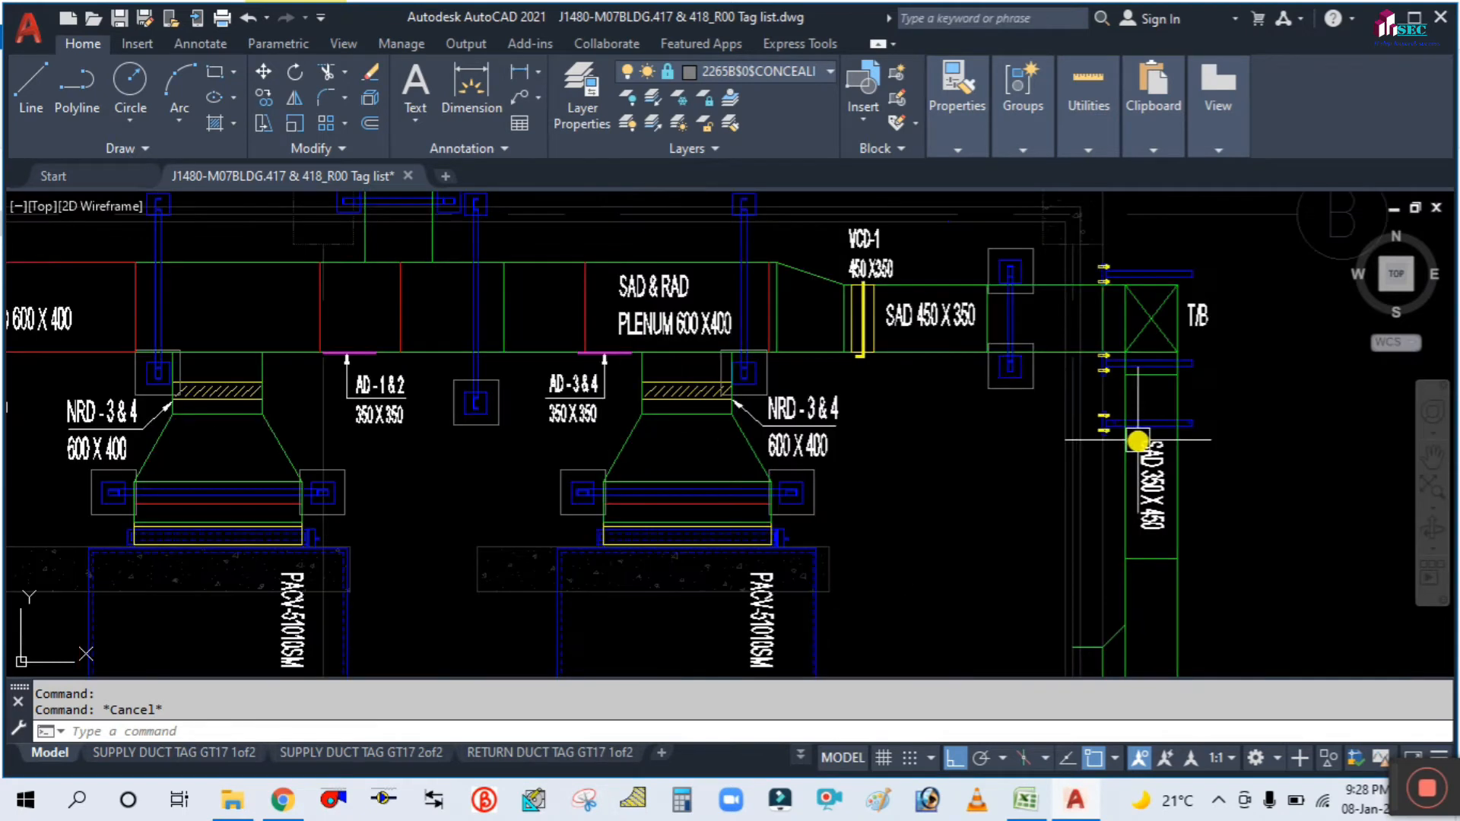
scroll(945, 425, "up", 2)
scroll(782, 475, "up", 3)
scroll(489, 511, "down", 5)
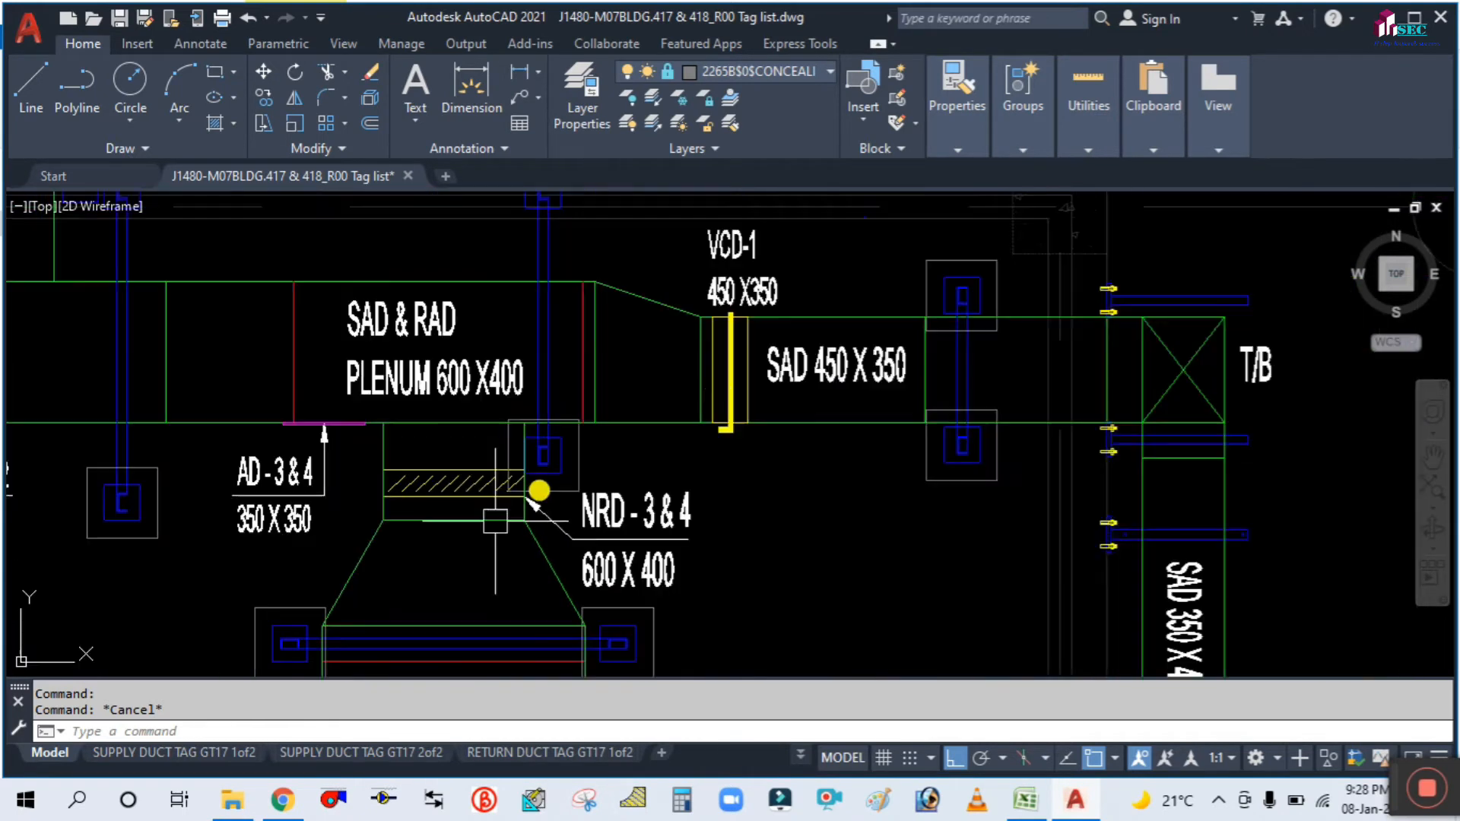
Check which layer the frame of the VCD-1 damper on the roof supply duct is on.
scroll(758, 220, "up", 2)
scroll(708, 348, "up", 1)
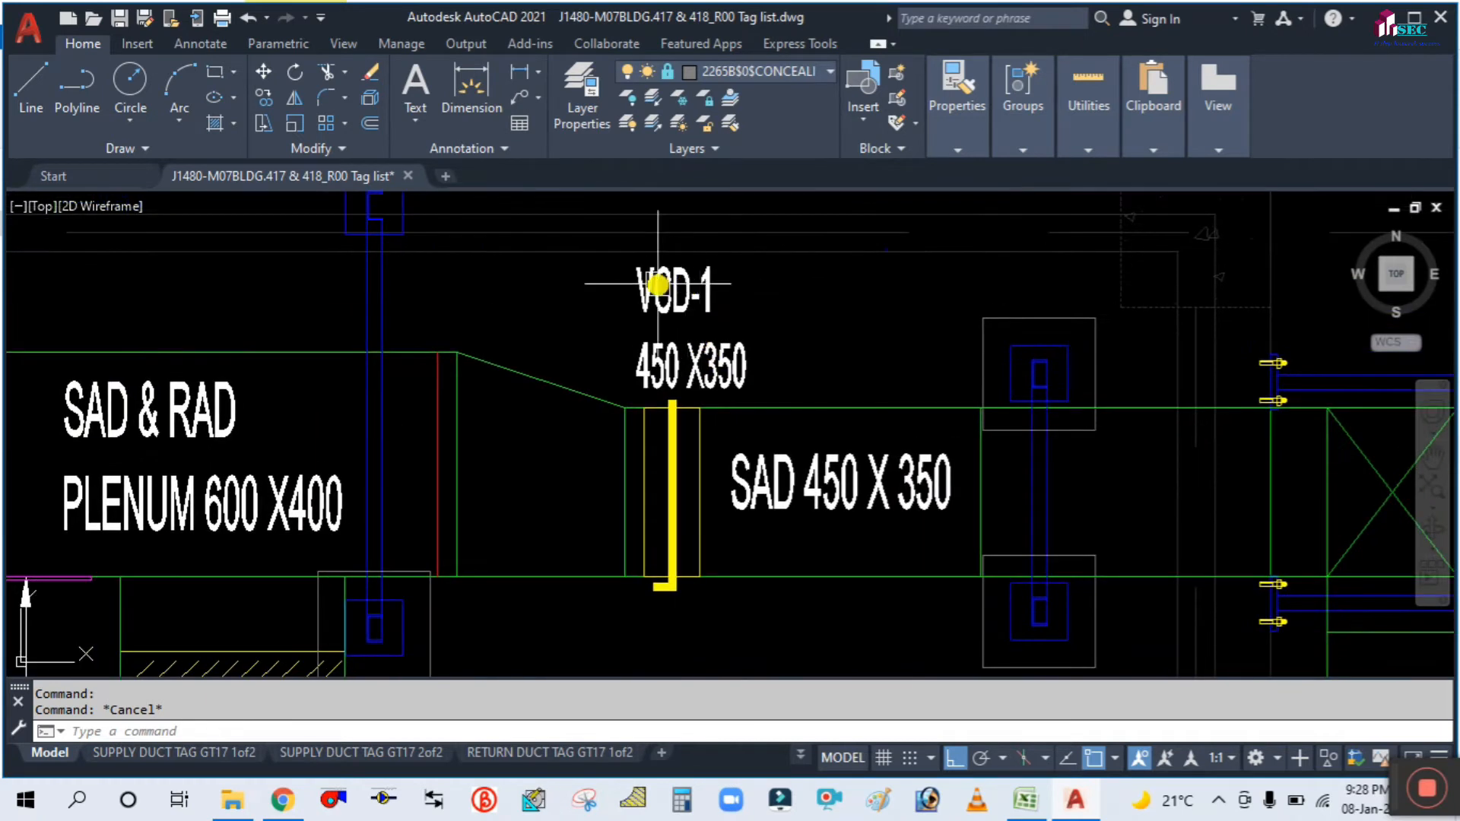
scroll(658, 284, "up", 2)
left_click(701, 486)
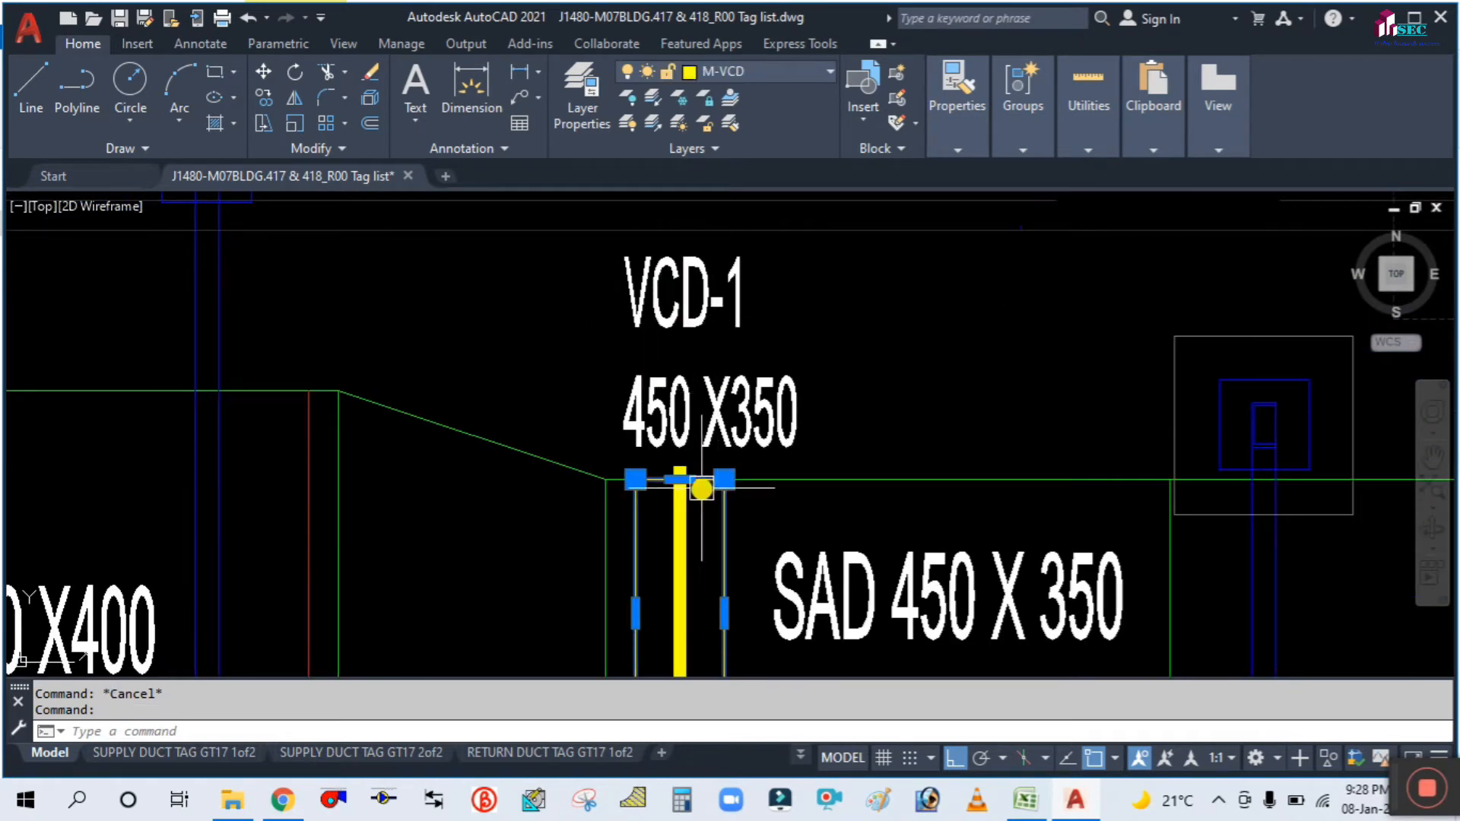
key("Escape")
Examine the VCD-2 damper on the roof layout's grid 3 supply run and compare its size with the SAD 300 X 300 duct below.
scroll(727, 384, "down", 5)
middle_click_drag(905, 584, 870, 364)
scroll(826, 447, "up", 4)
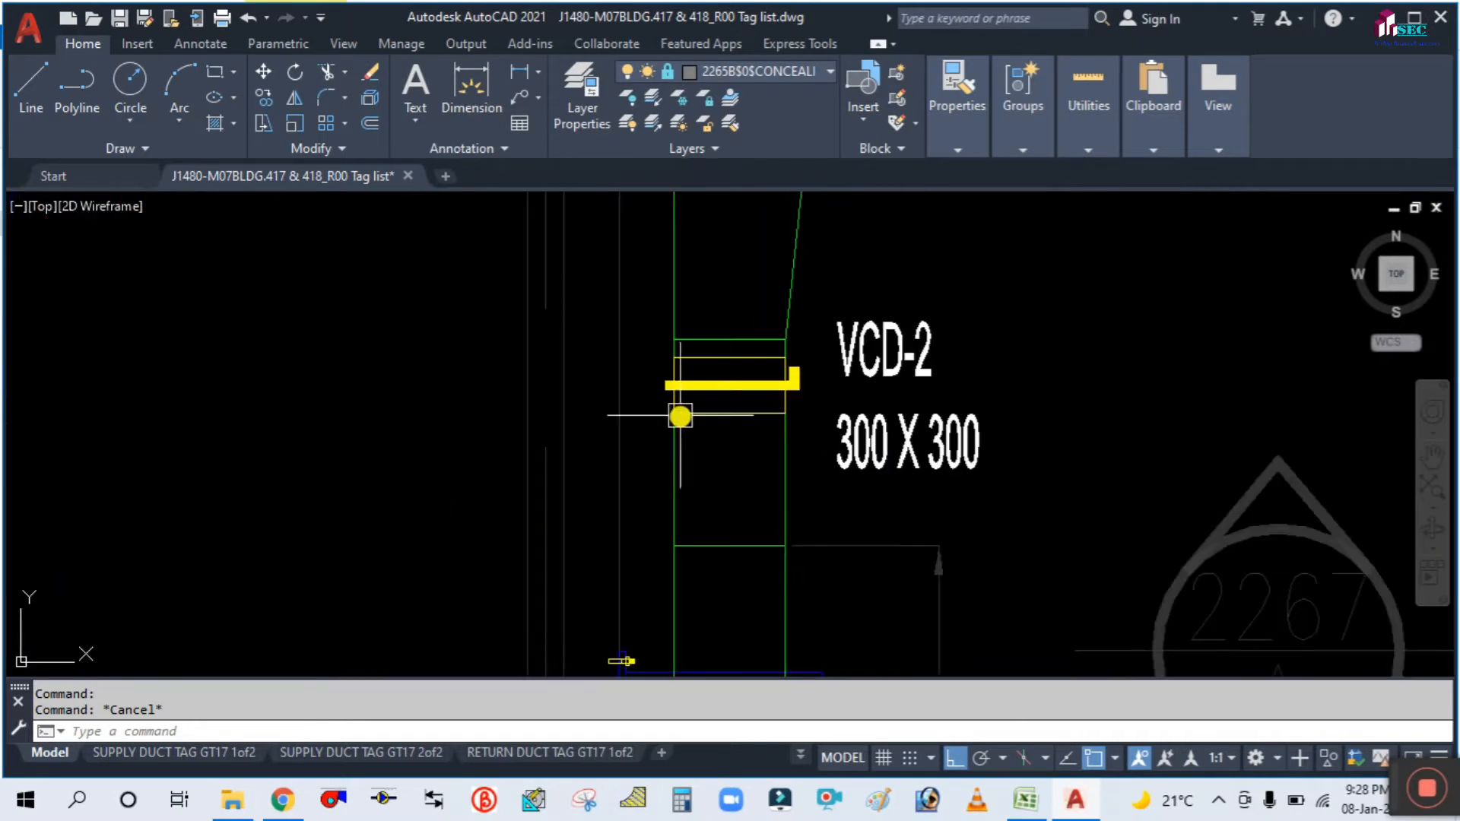
scroll(746, 394, "up", 4)
scroll(629, 463, "down", 4)
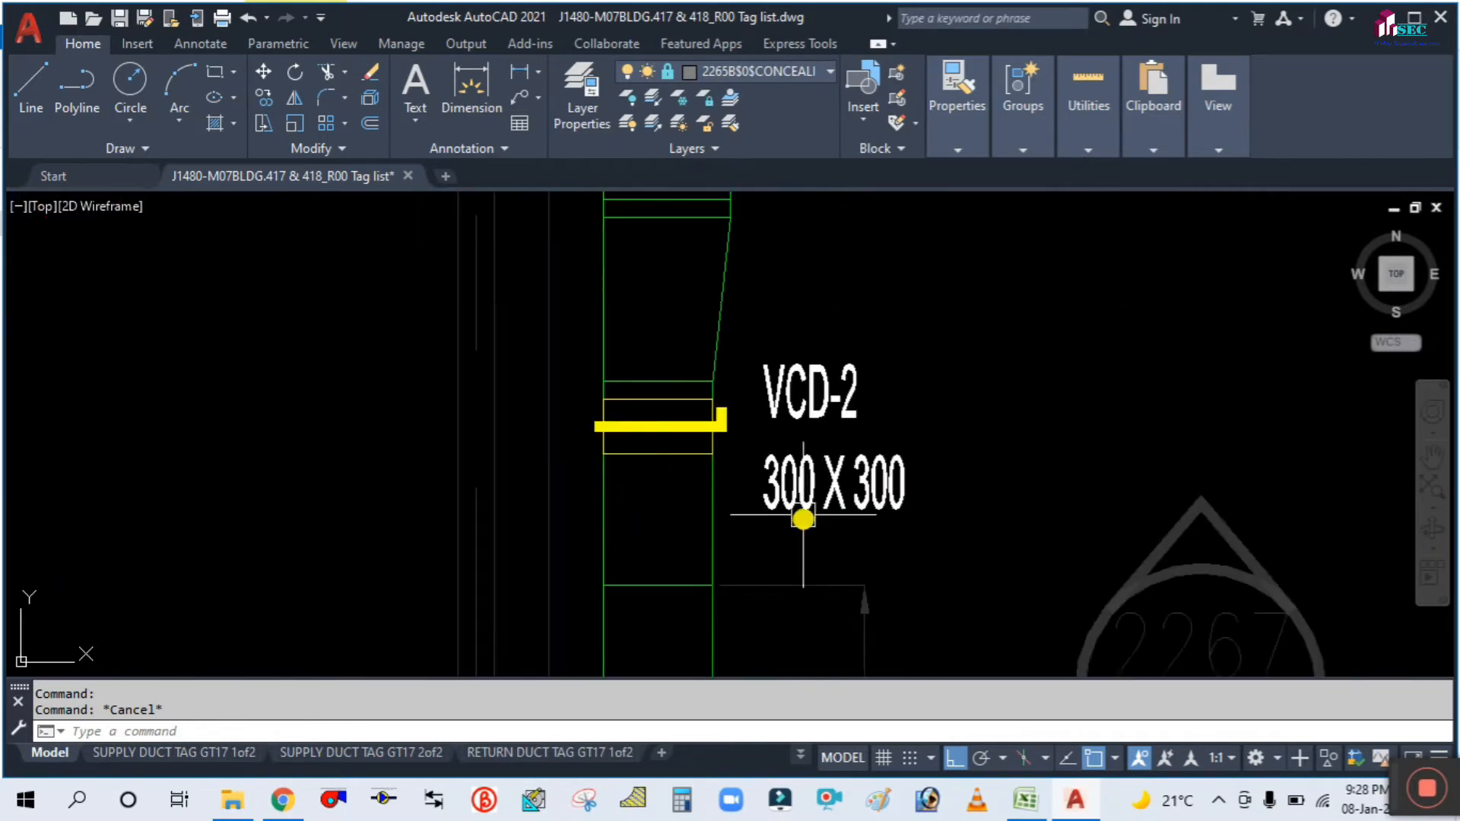
mouse_move(823, 536)
middle_mouse_down()
mouse_move(808, 414)
mouse_move(821, 329)
middle_mouse_up()
scroll(813, 395, "down", 3)
scroll(712, 500, "up", 2)
scroll(711, 500, "up", 4)
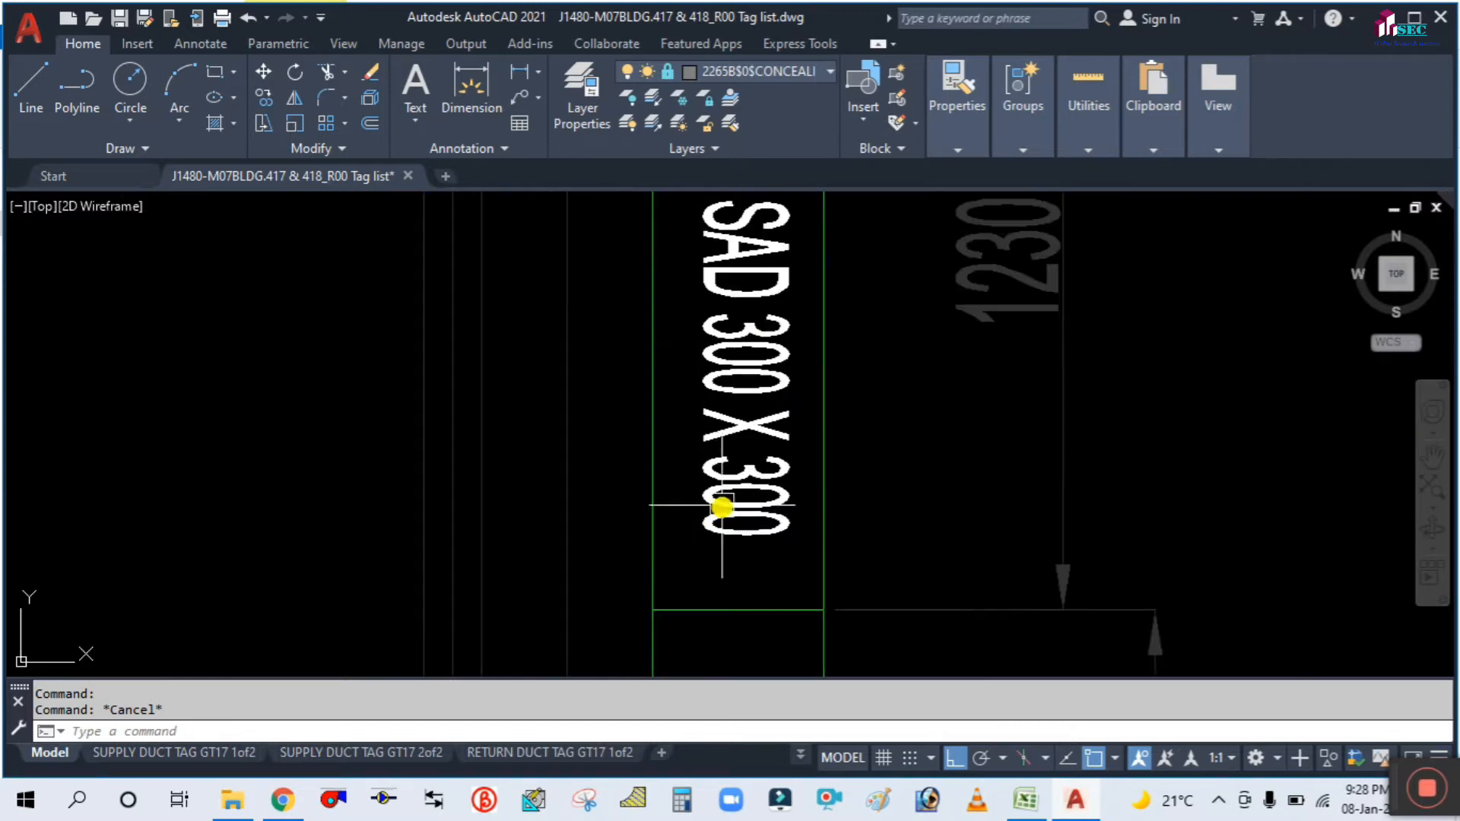
scroll(608, 572, "down", 4)
middle_click_drag(653, 390, 672, 525)
scroll(653, 335, "up", 4)
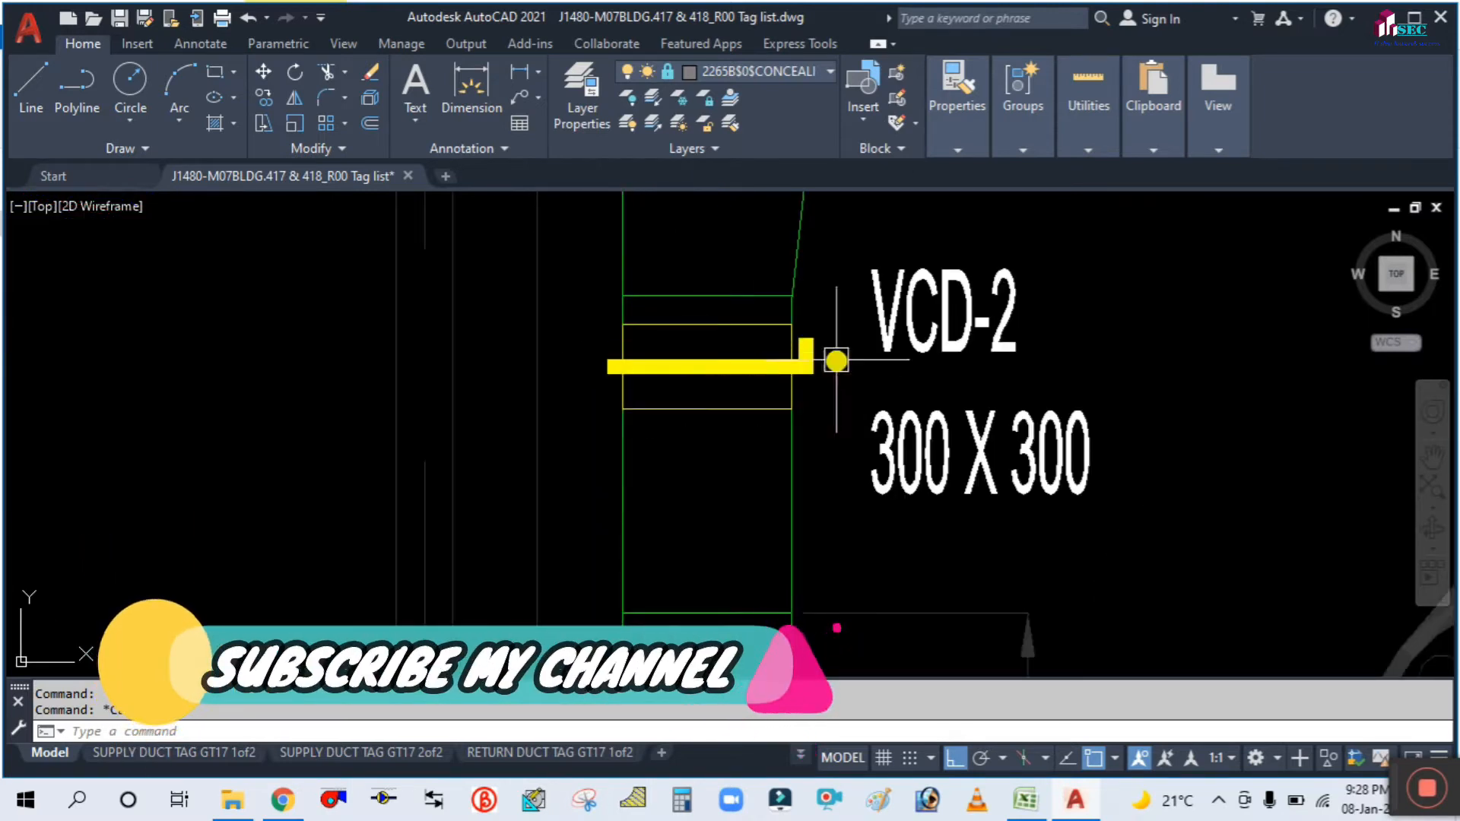
scroll(766, 476, "down", 4)
middle_click_drag(769, 573, 745, 385)
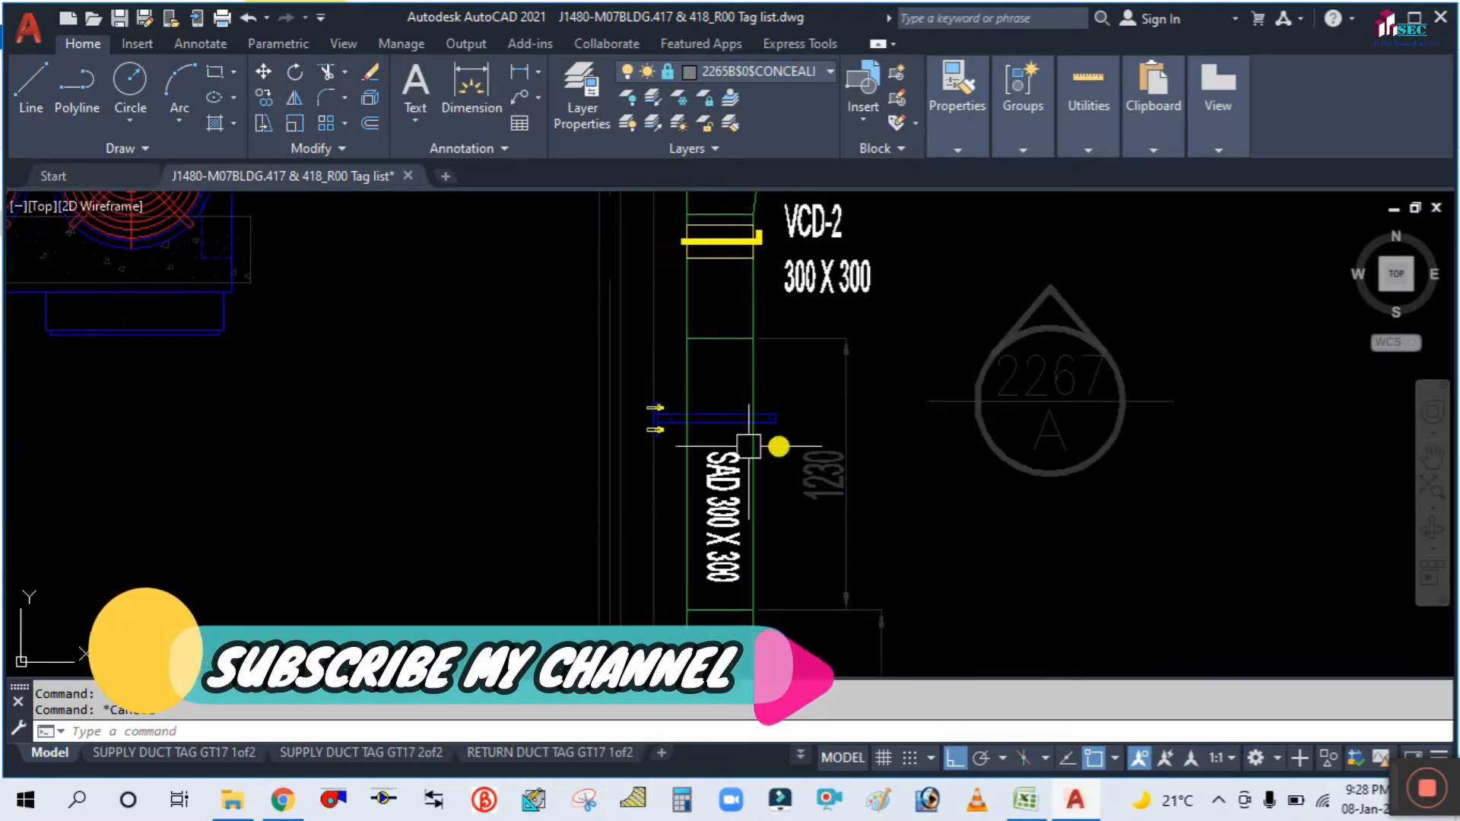
scroll(778, 444, "down", 4)
scroll(665, 429, "up", 3)
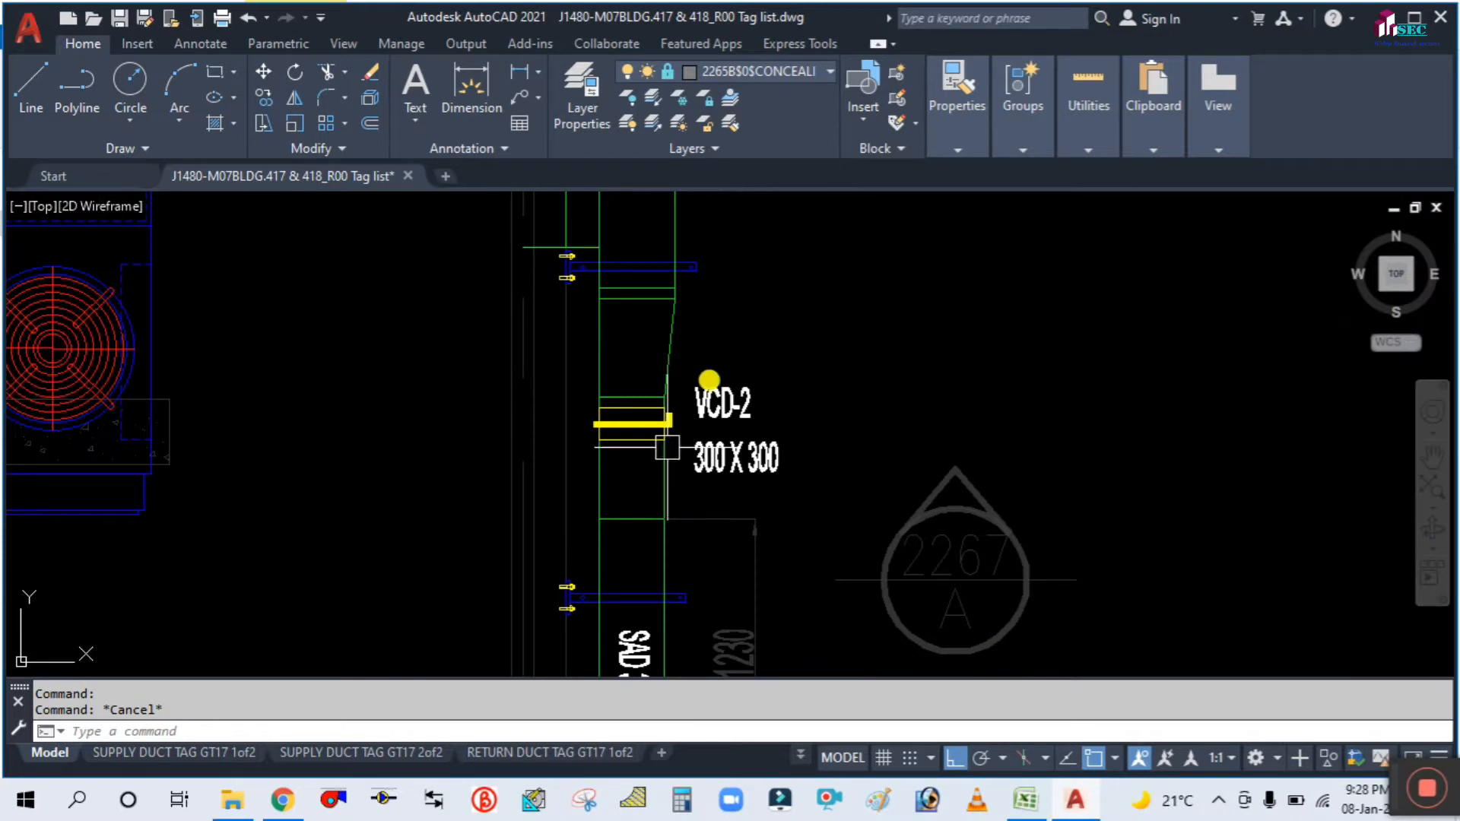
scroll(708, 381, "down", 4)
middle_click_drag(655, 554, 760, 444)
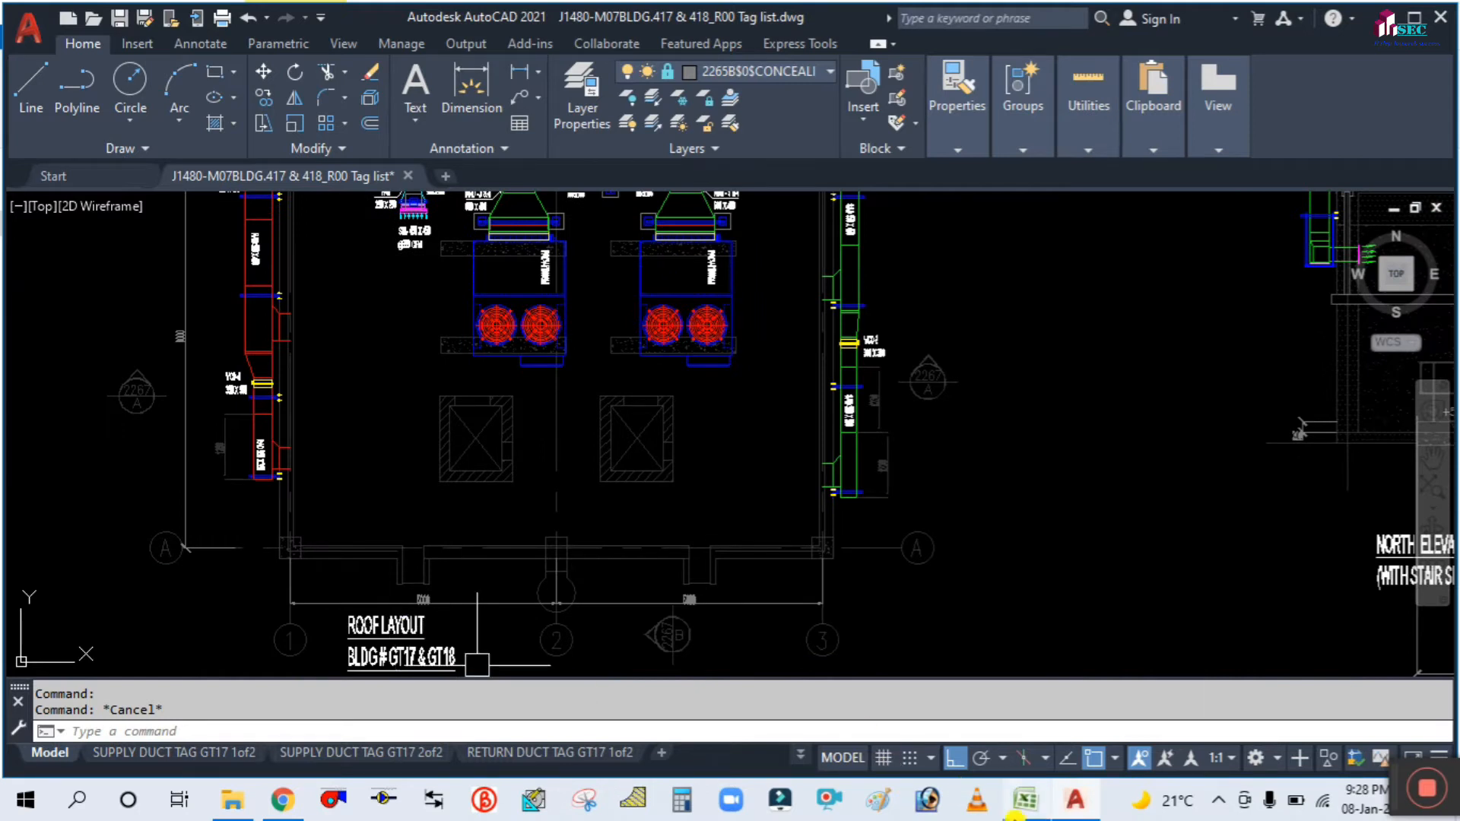
Switch to the Quantity takeoff sheet in Excel and review the Ducting sheet's company title and project header at 130% zoom.
left_click(1019, 810)
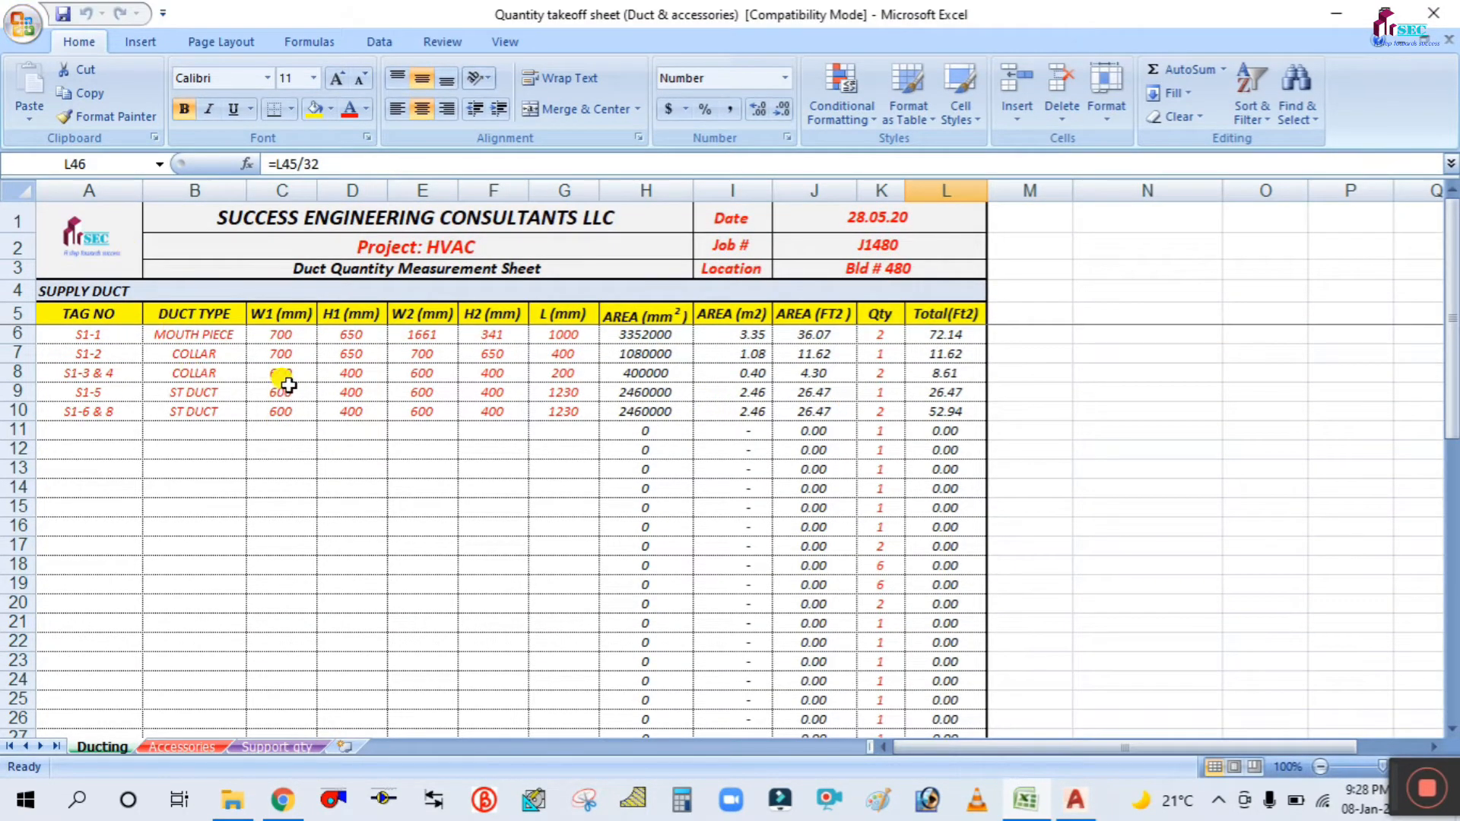
scroll(287, 388, "up", 2, "ctrl")
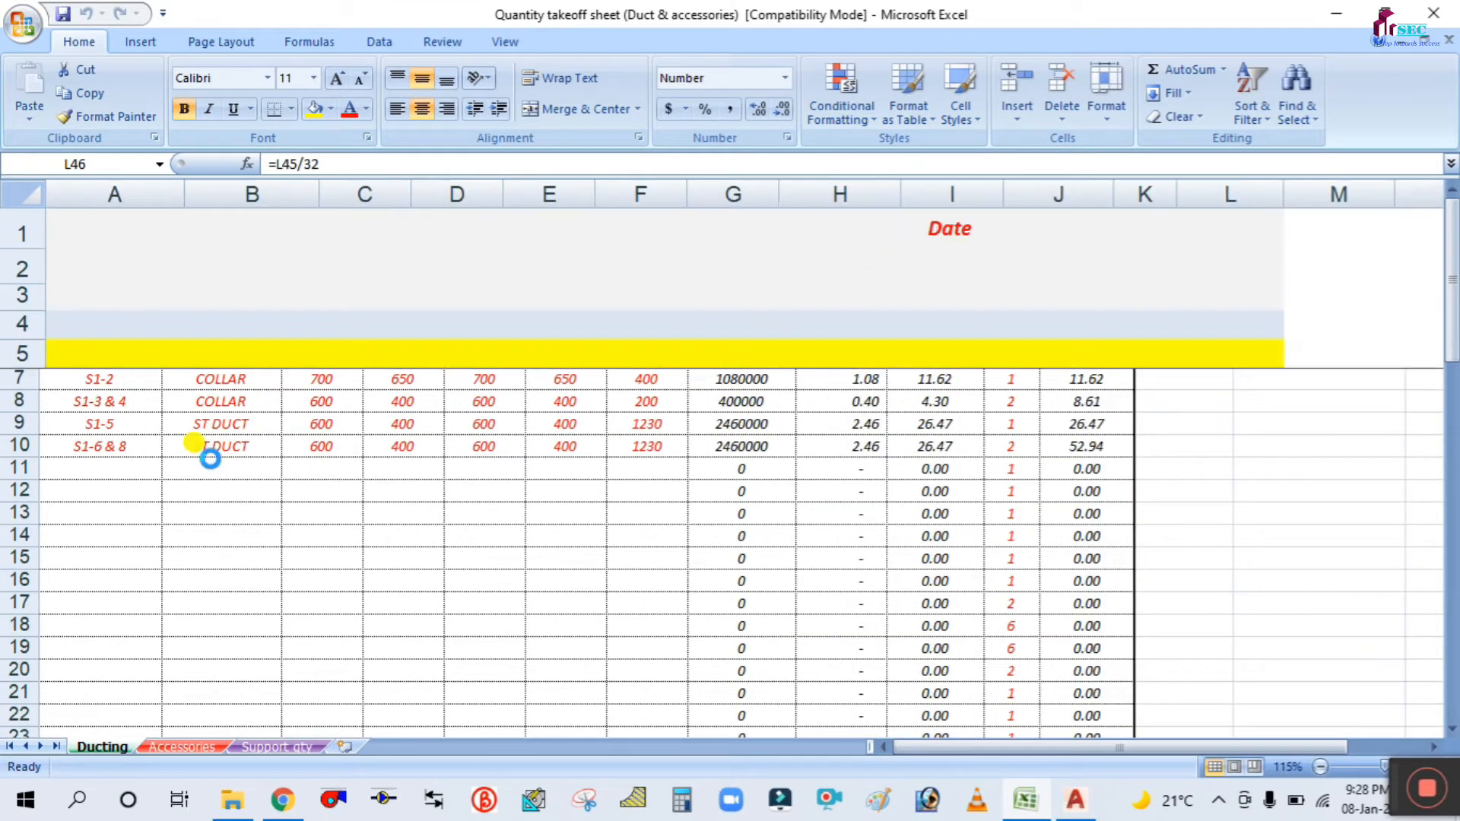
scroll(210, 457, "up", 1, "ctrl")
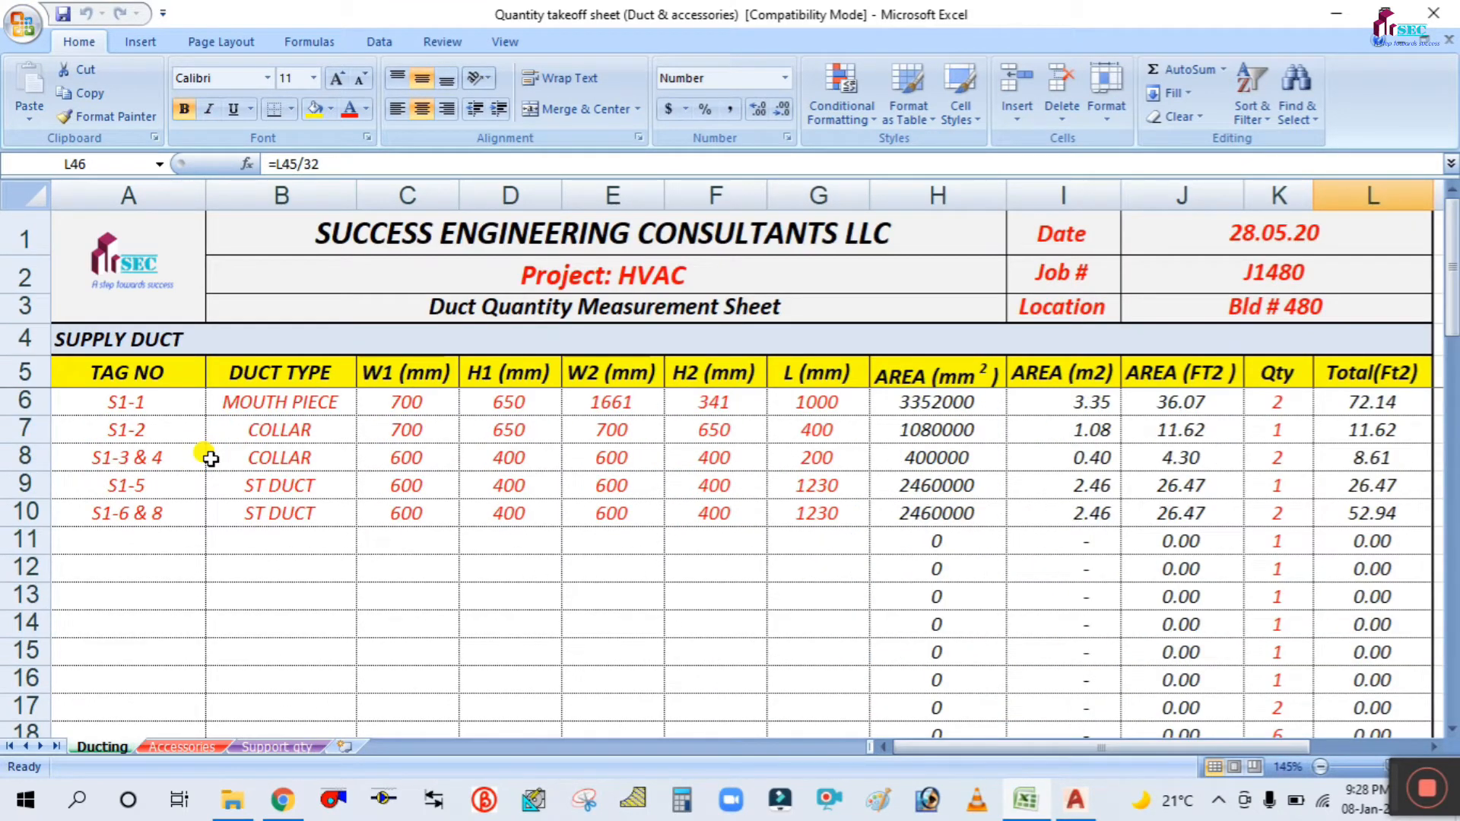
scroll(210, 459, "down", 1, "ctrl")
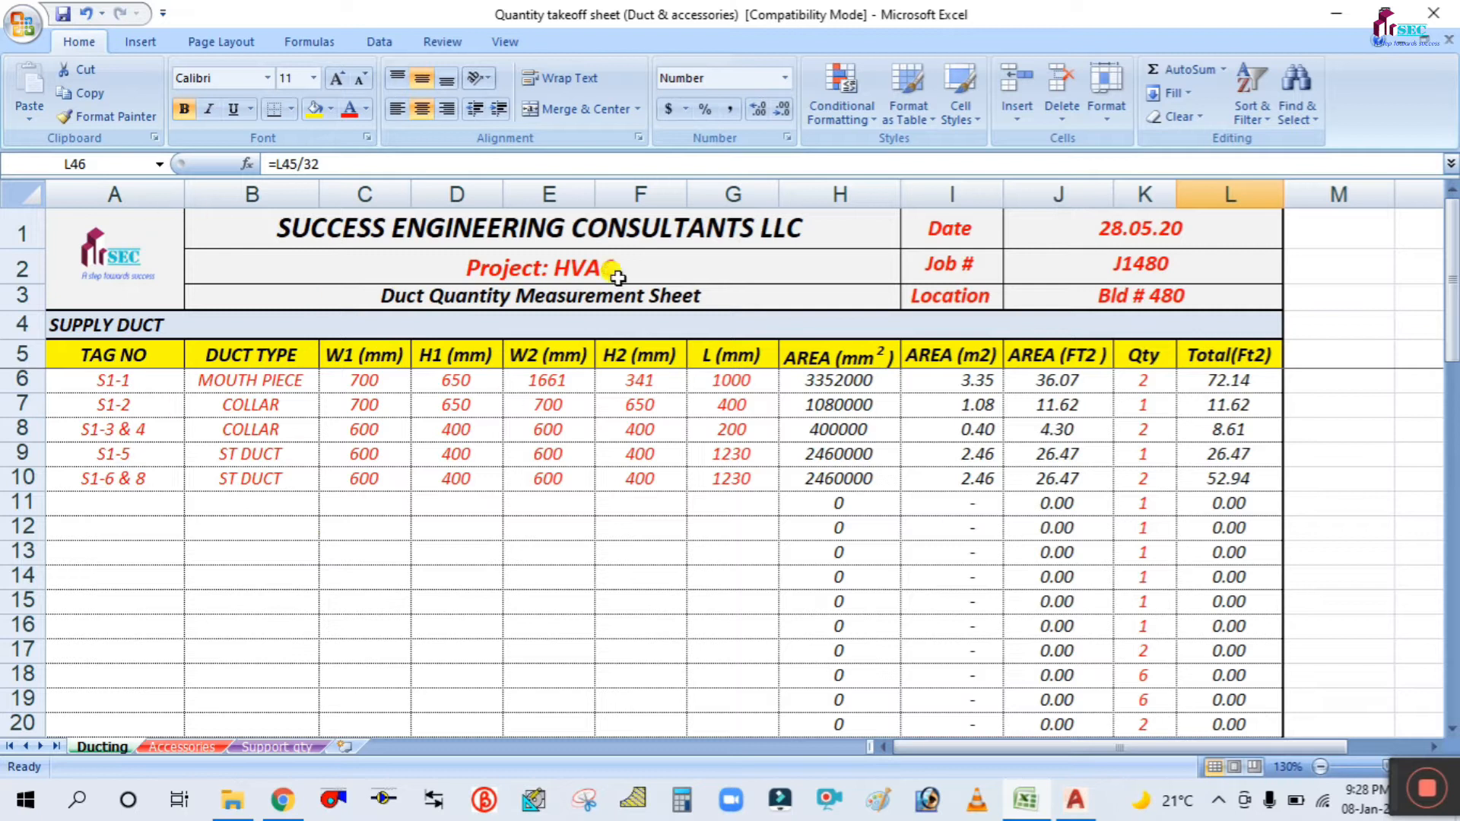
left_click(439, 234)
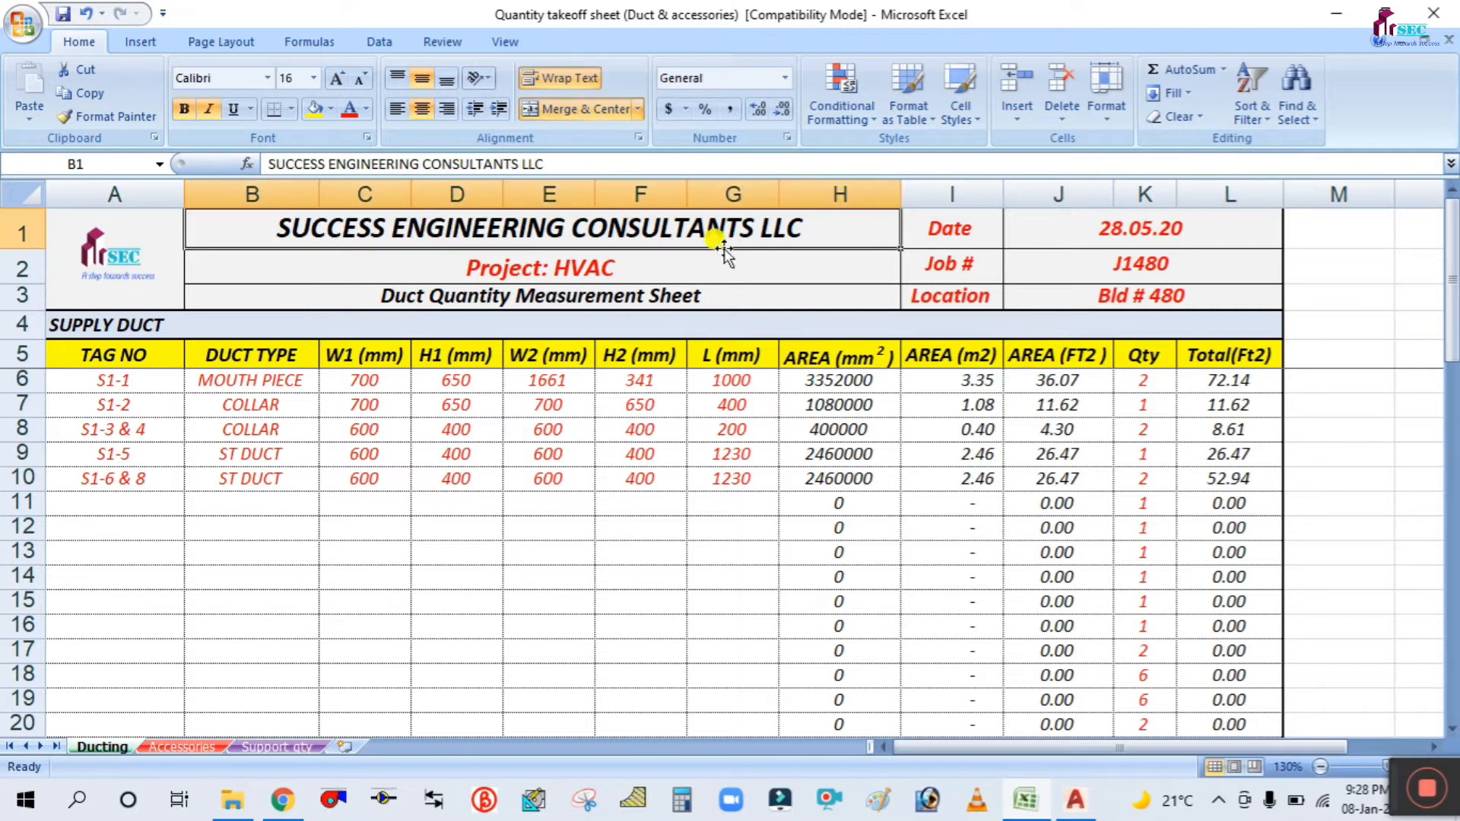
left_click(670, 273)
left_click(530, 228)
left_click(644, 262)
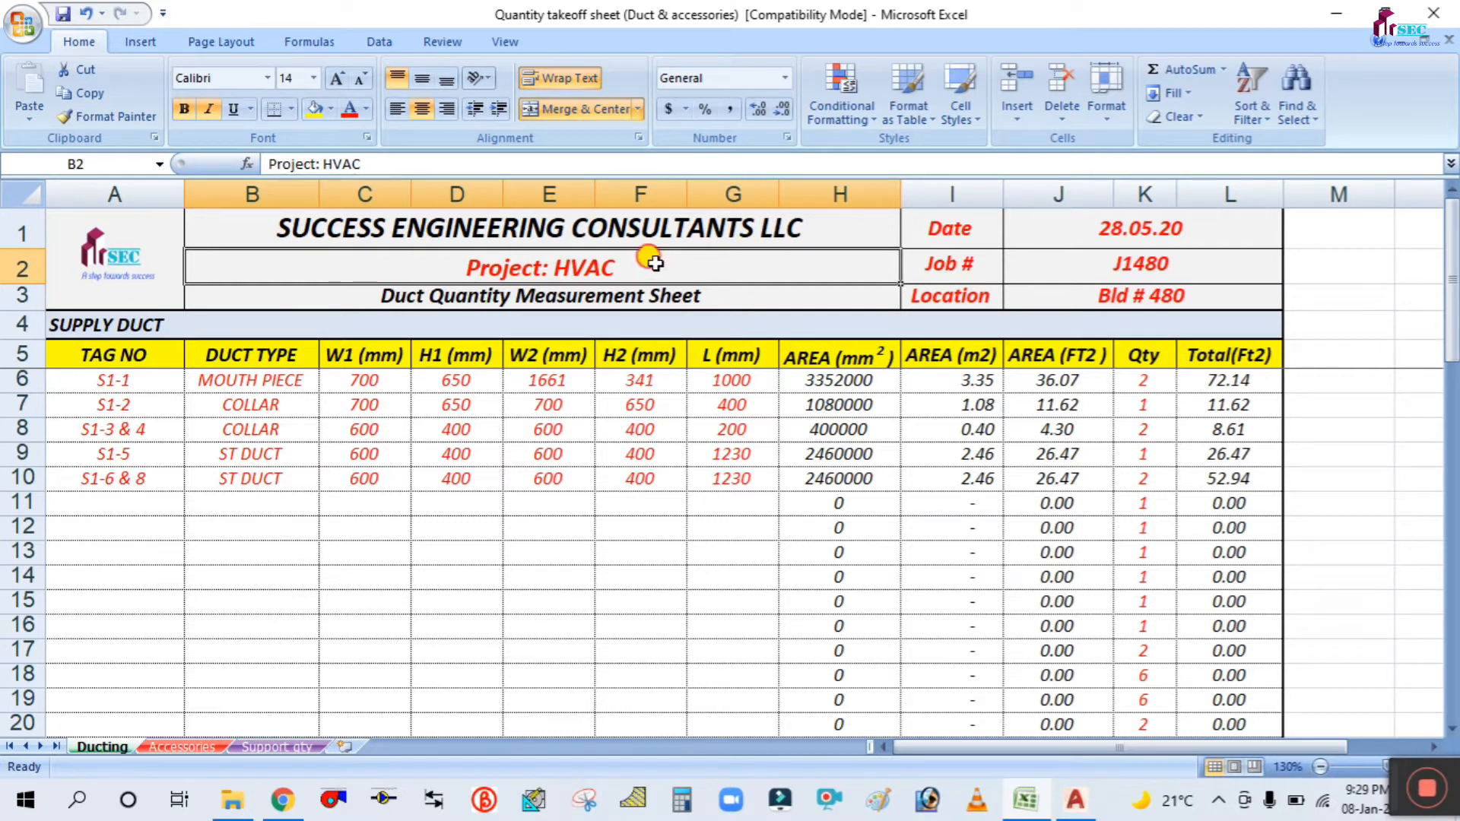
Review the Ducting sheet's measurement sheet title and its date, job number and location fields.
left_click(487, 301)
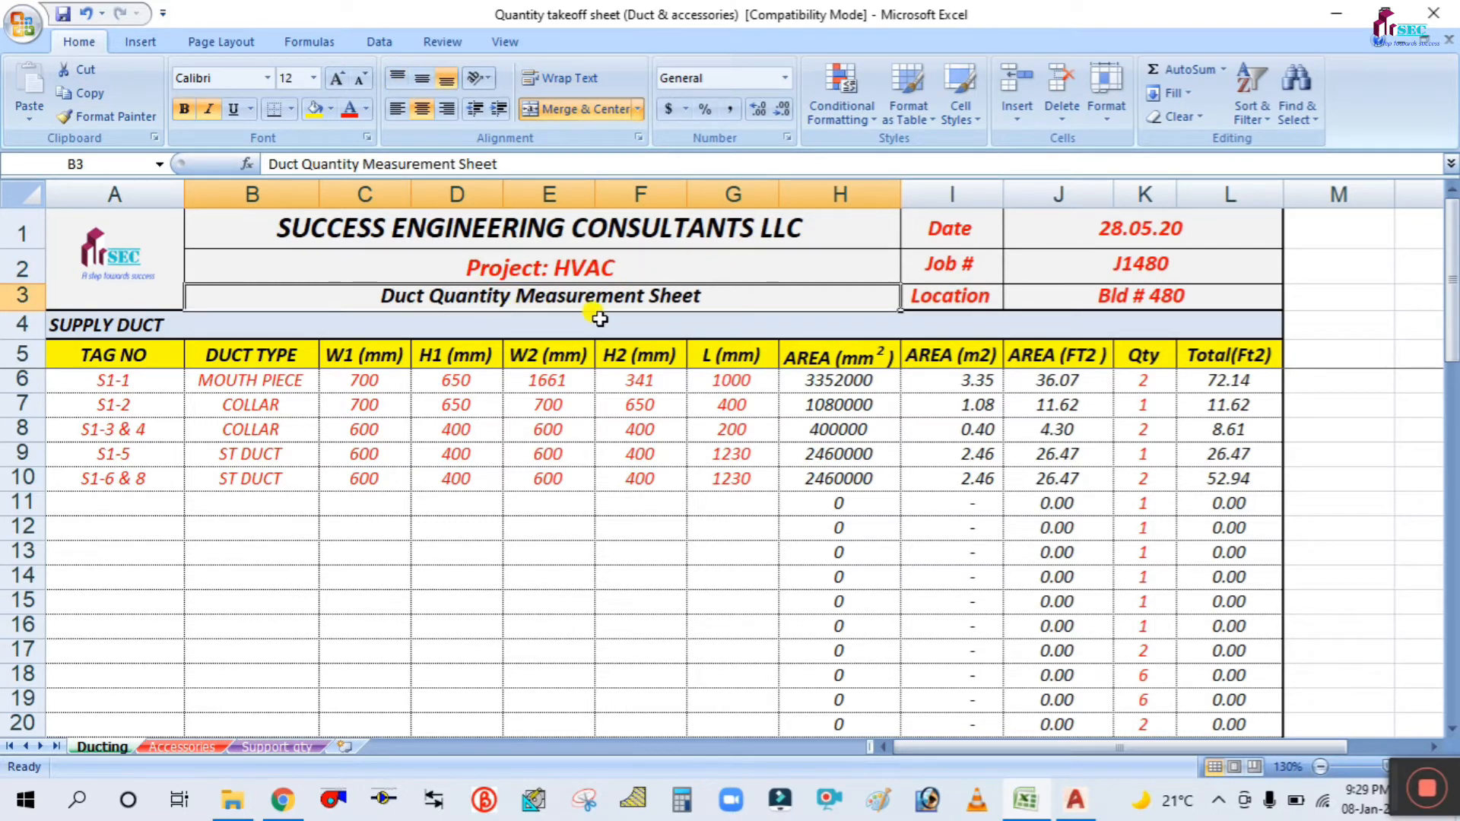
left_click(1078, 226)
left_click(1048, 260)
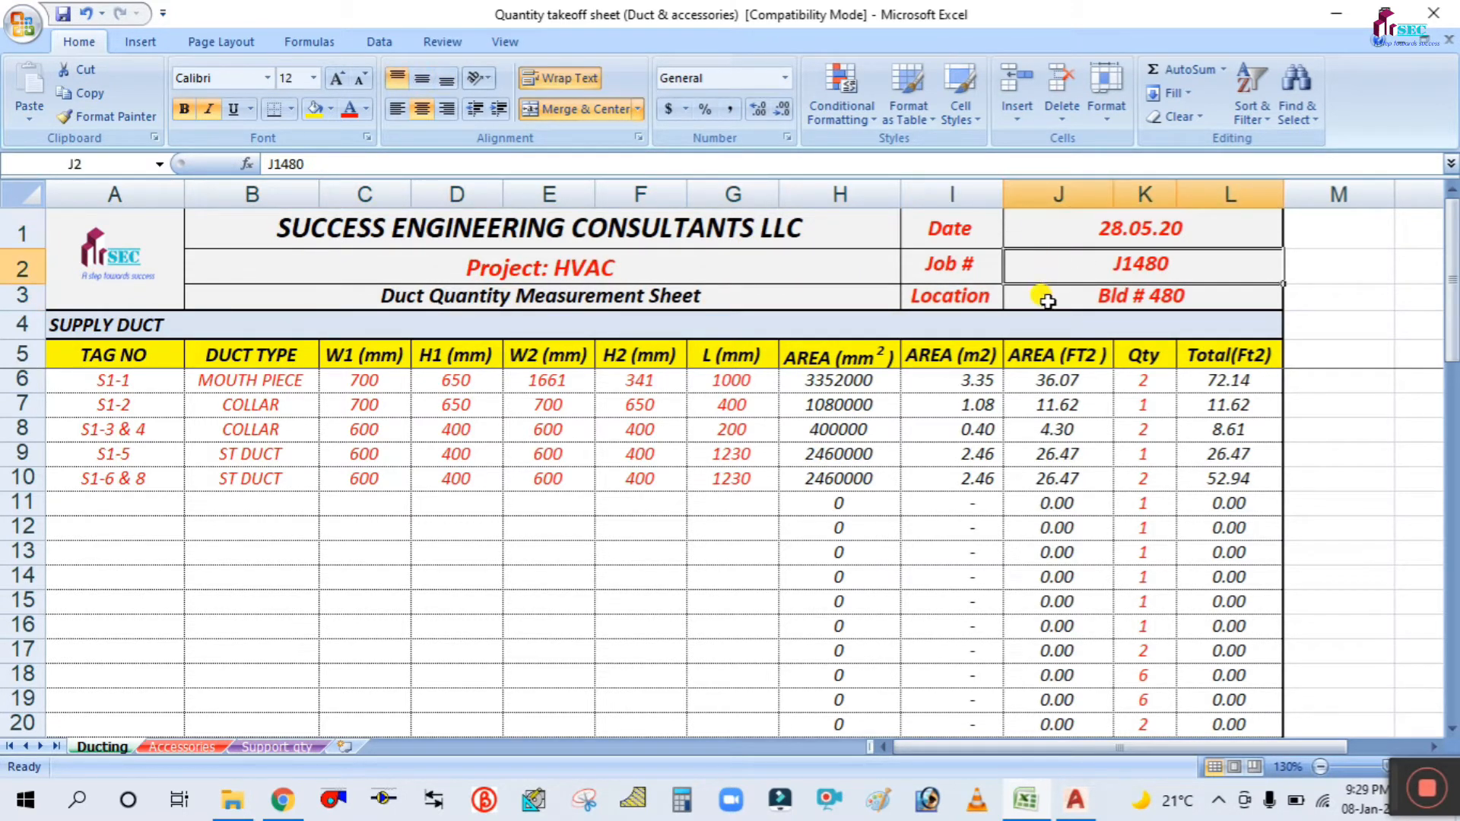
left_click(1045, 297)
left_click(403, 601)
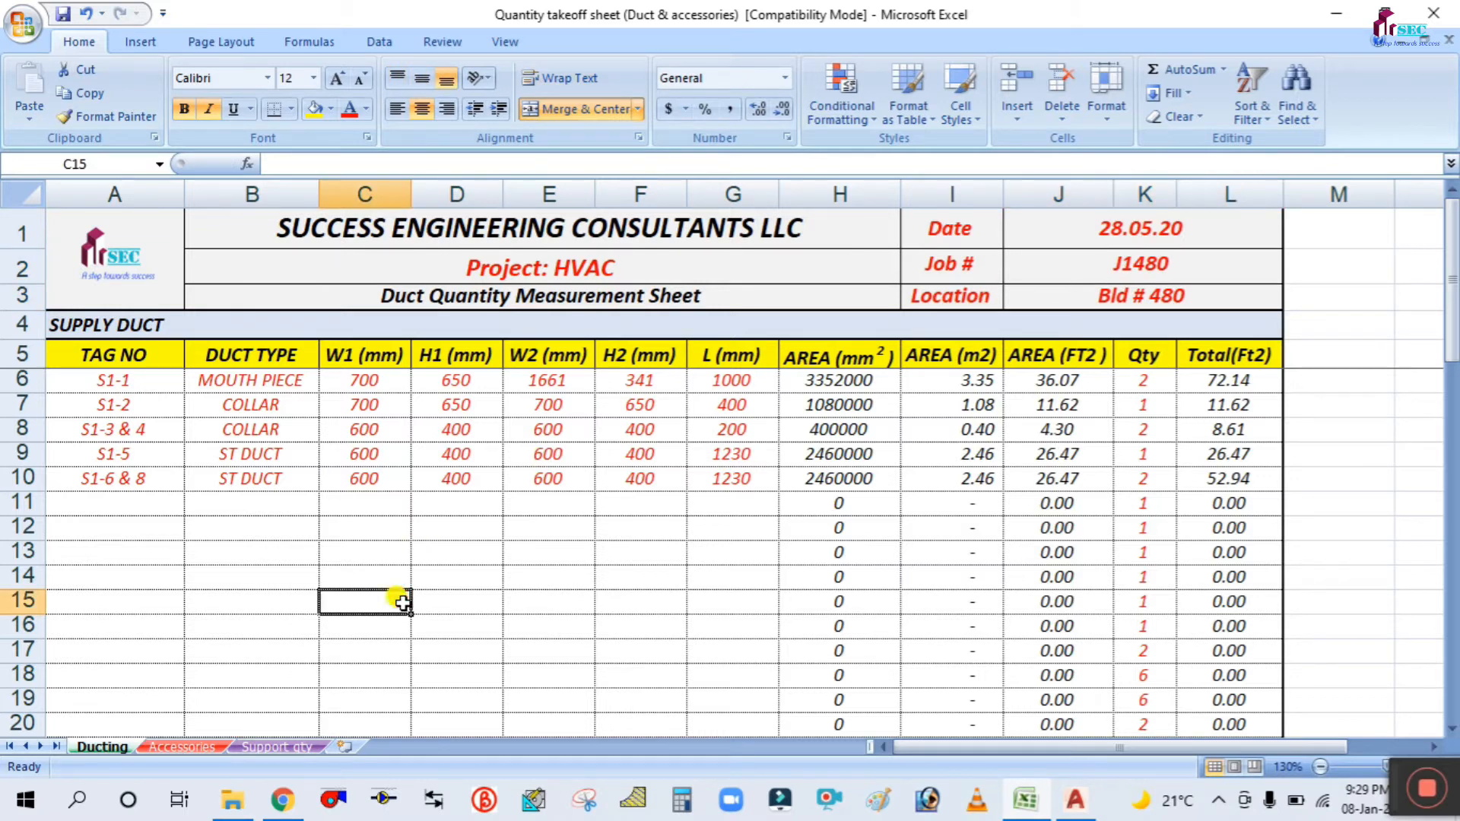
Review the SUPPLY DUCT section's column headings from TAG NO and DUCT TYPE through the W1, H1, W2 and H2 dimensions.
left_click(77, 327)
left_click(251, 575)
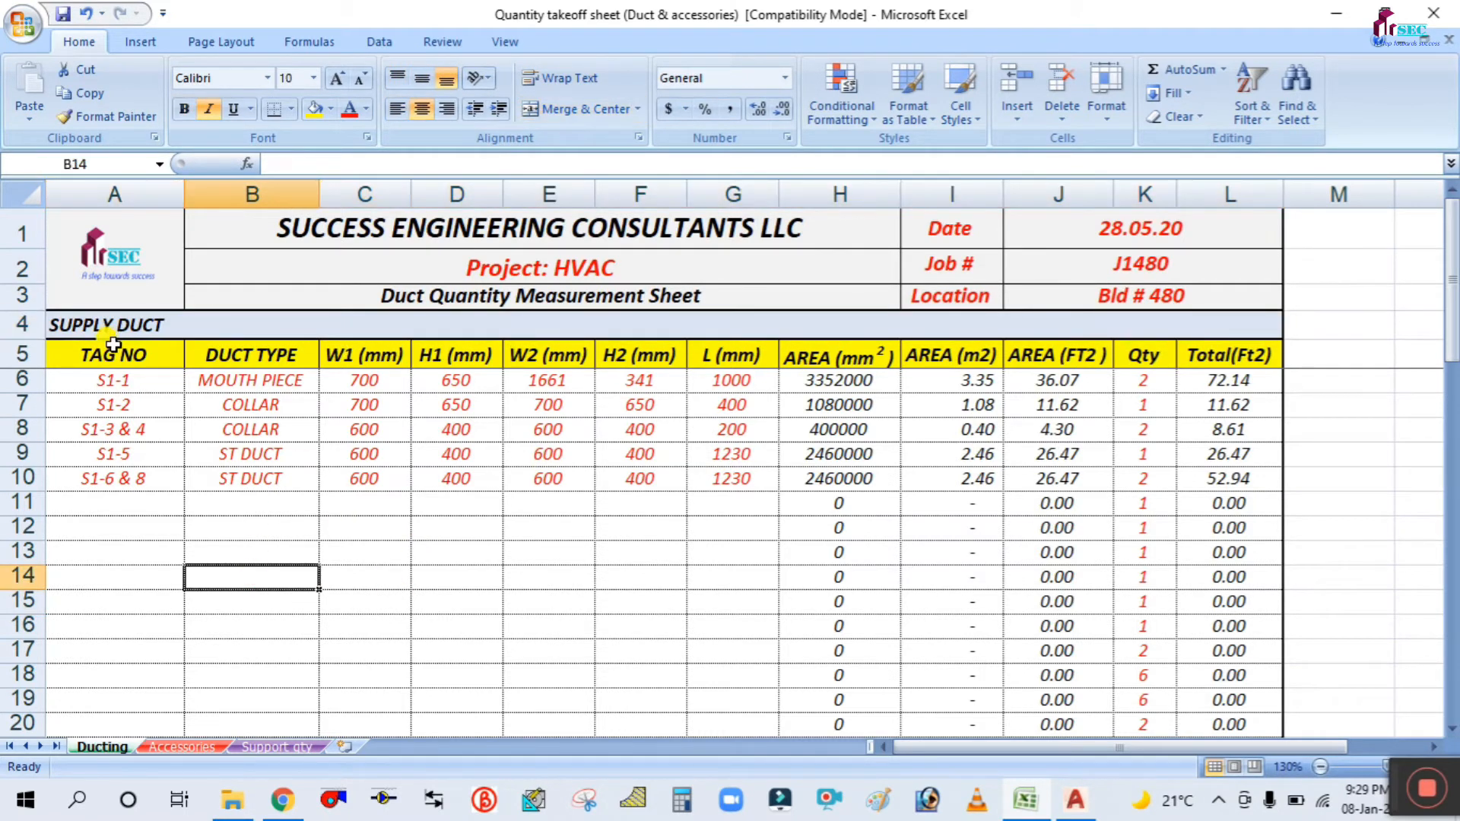
left_click(112, 349)
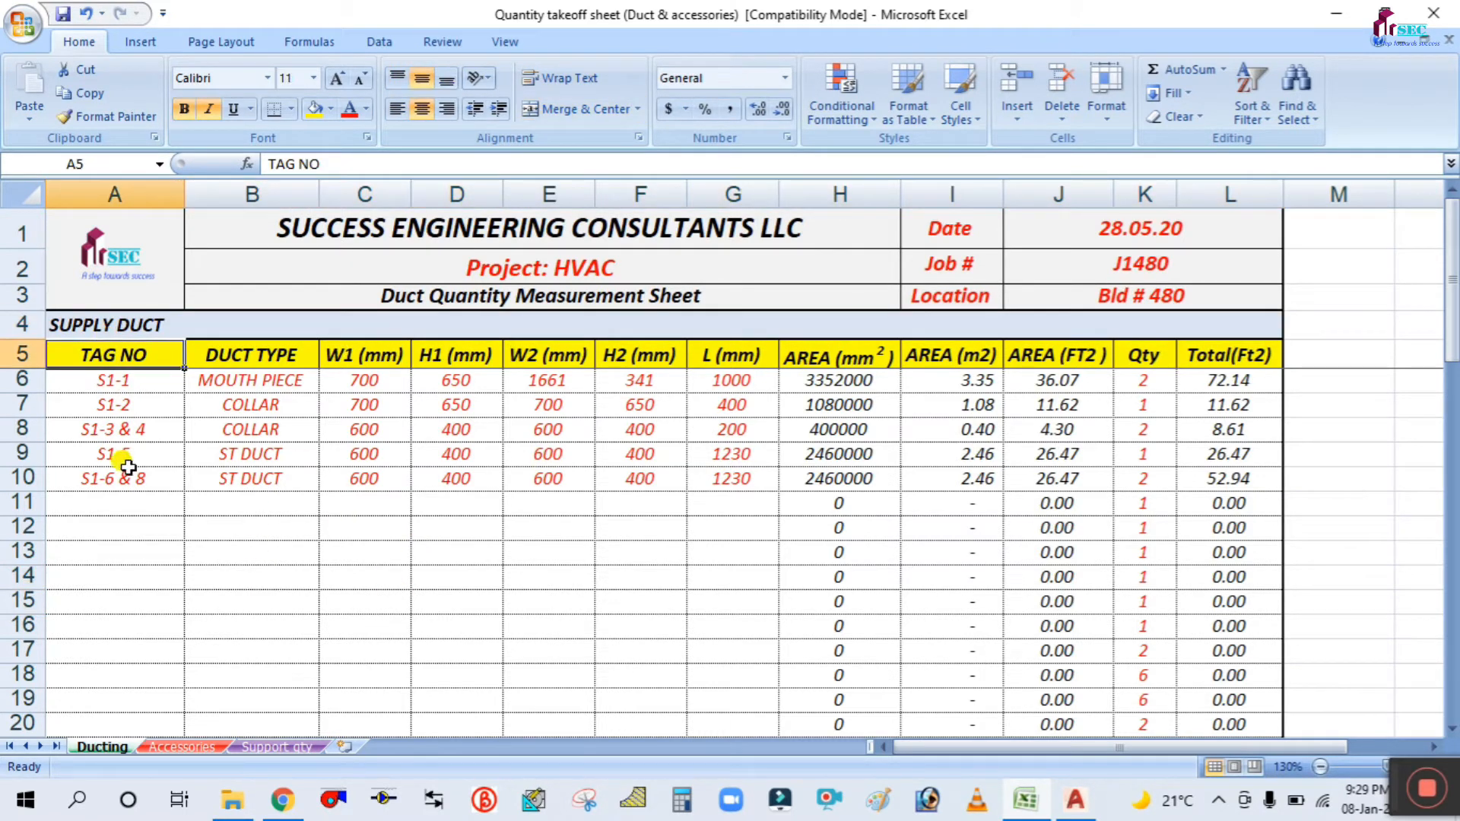
left_click(260, 348)
left_click(356, 346)
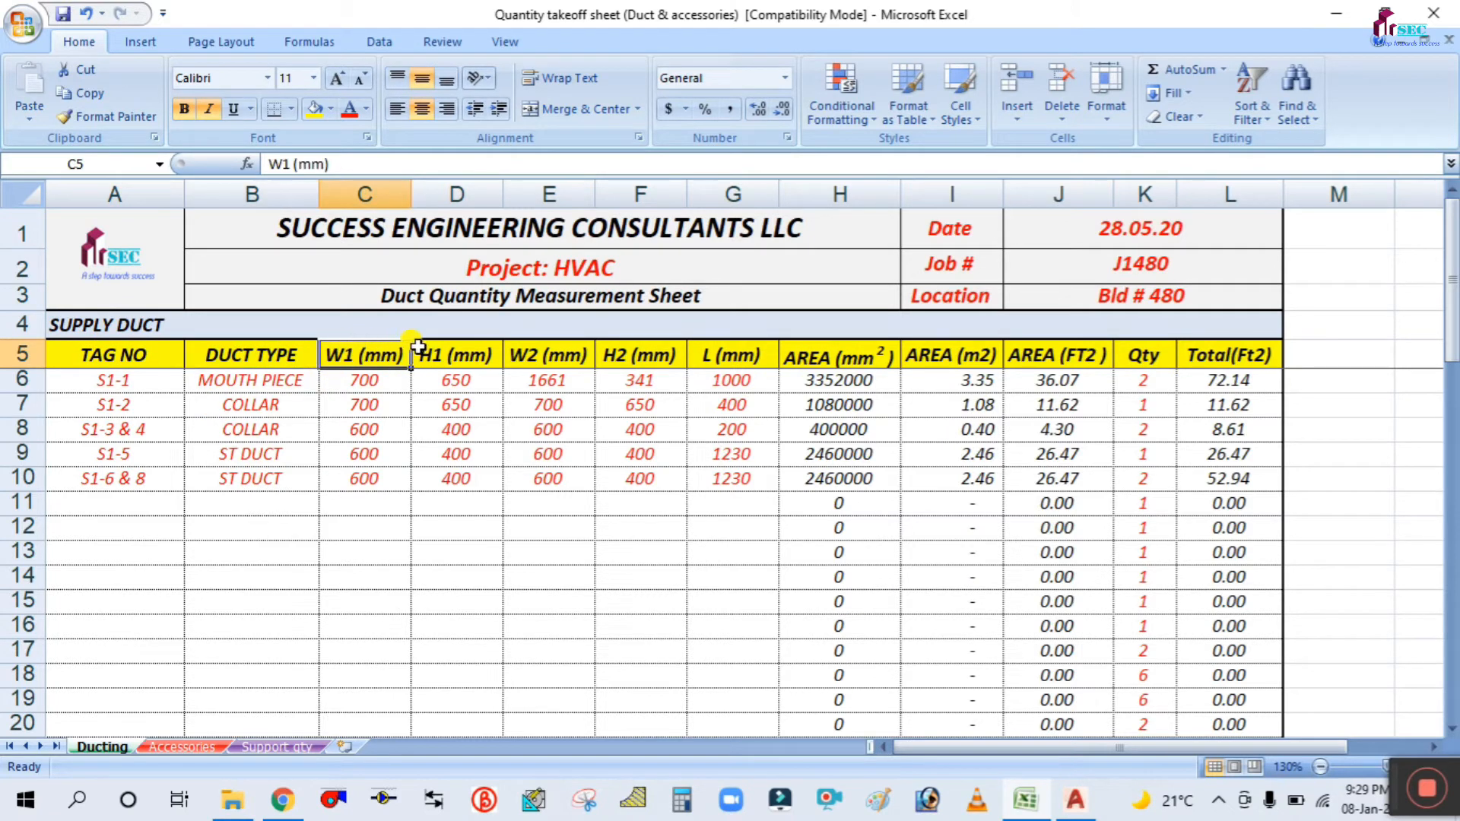
left_click(465, 348)
left_click(532, 348)
left_click(641, 351)
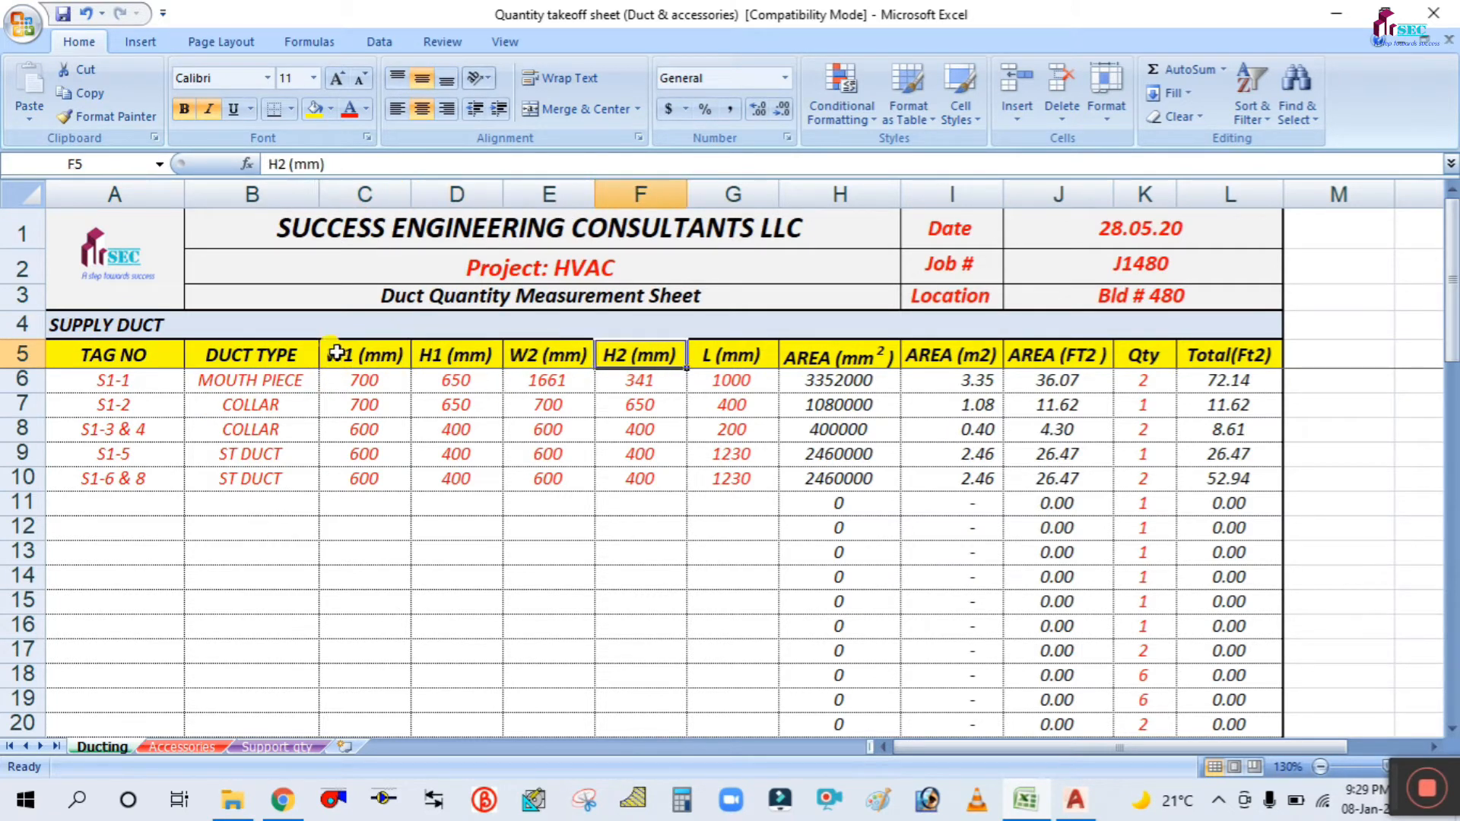
left_click(399, 605)
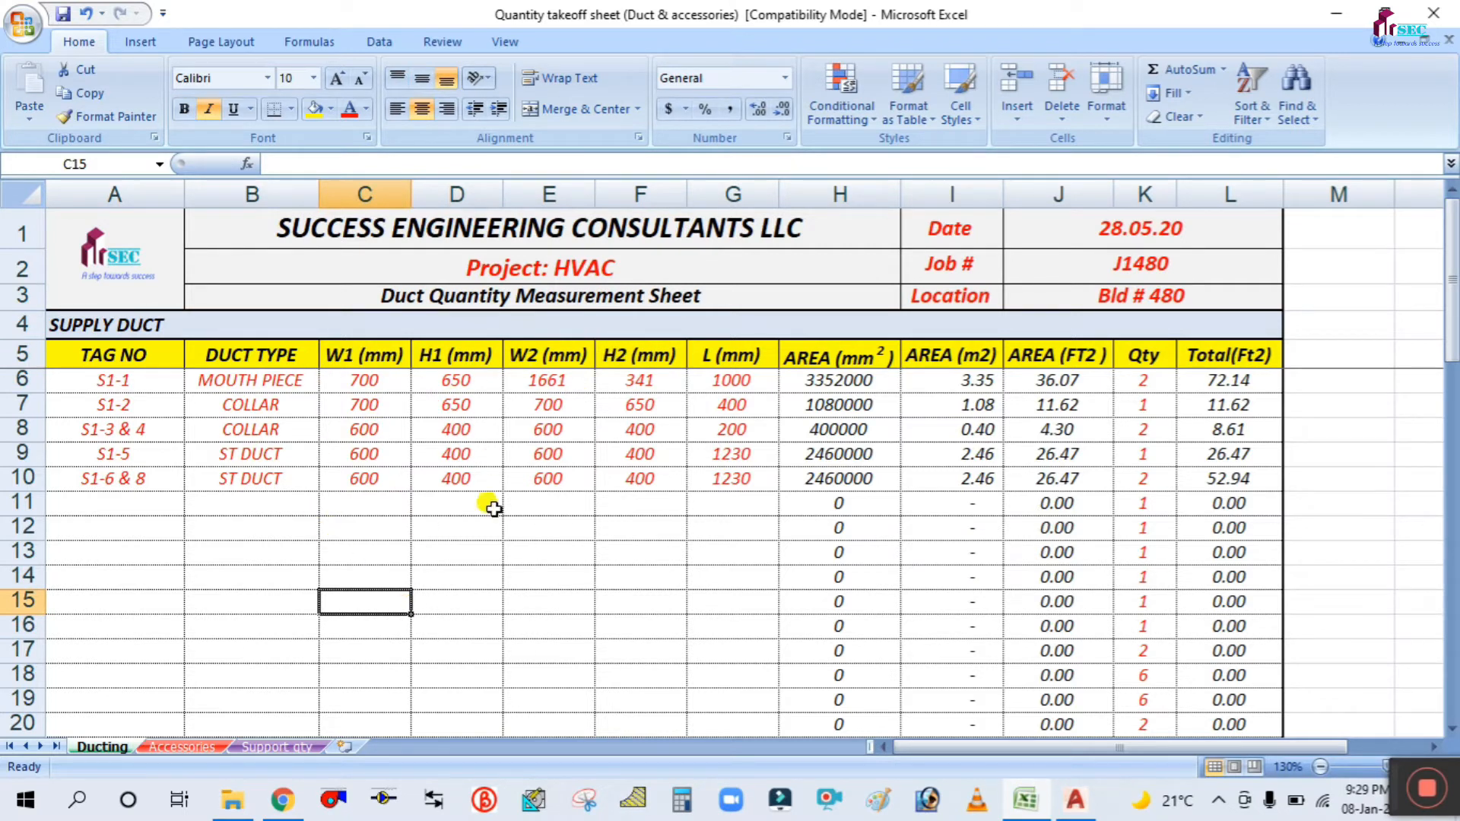
Switch to Chrome, close the YouTube Studio page and search Google for "GI duct" in a new tab.
left_click(278, 804)
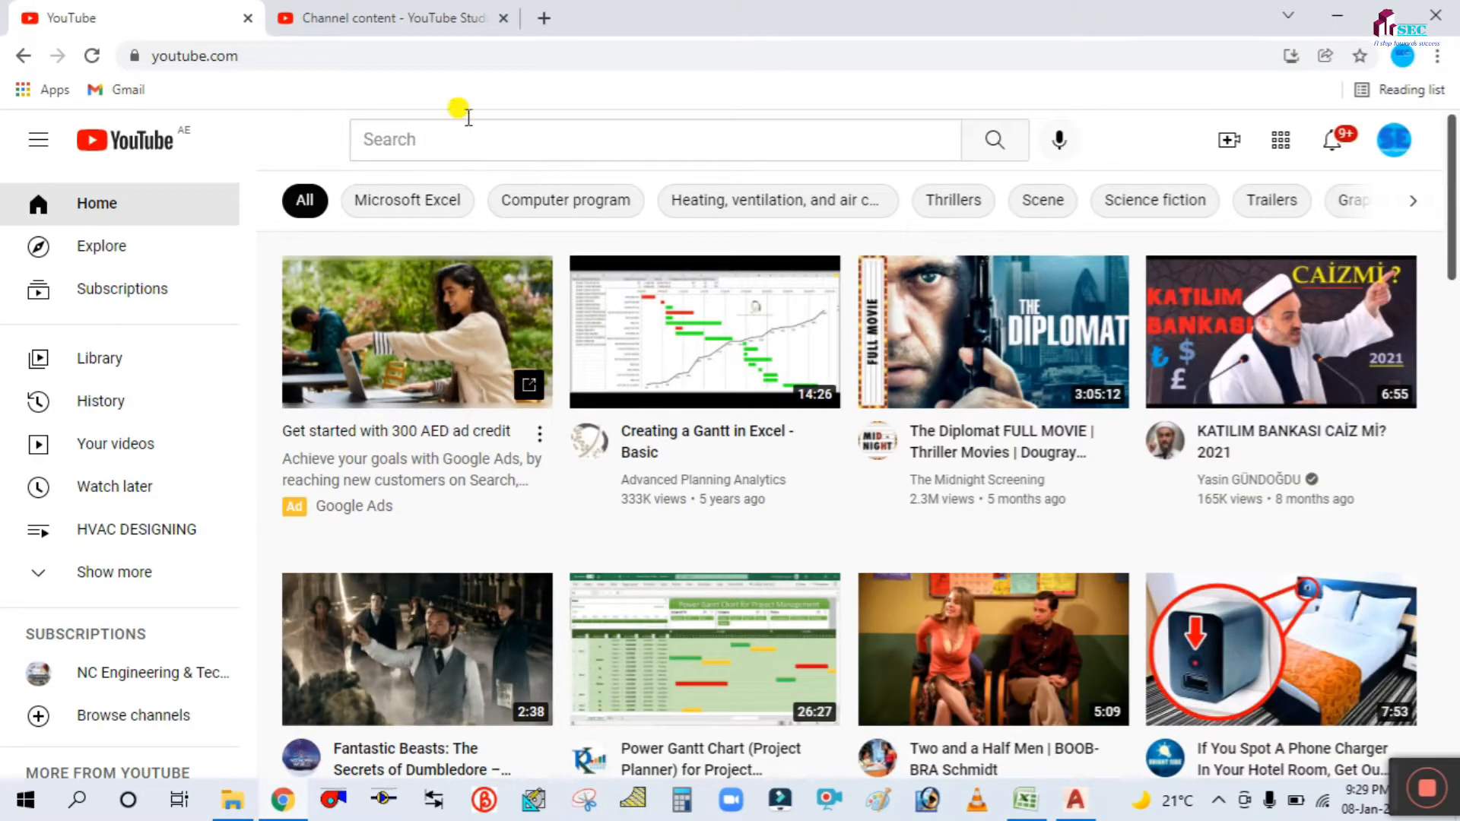
left_click(431, 13)
left_click(503, 17)
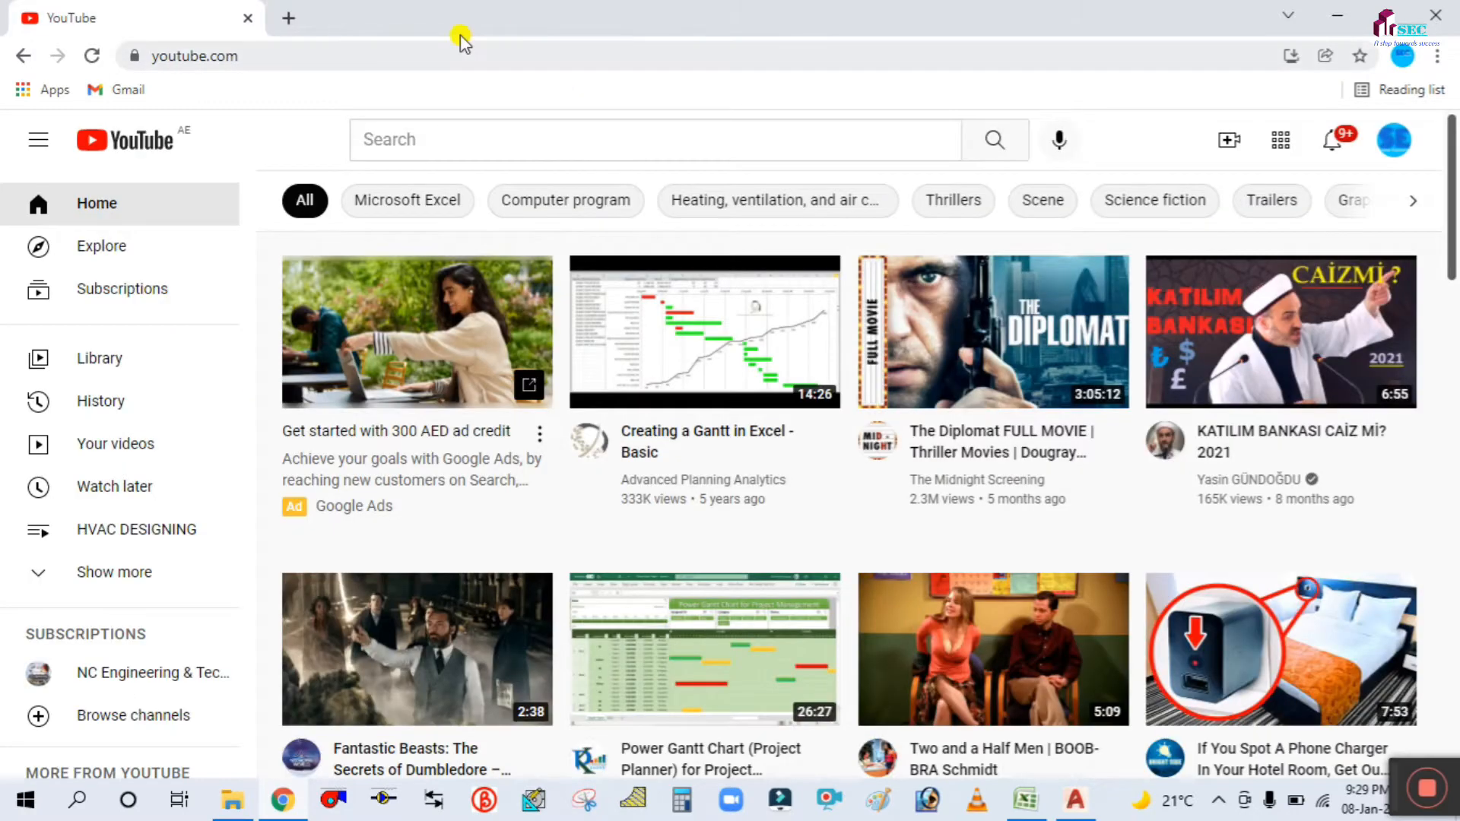
left_click(289, 17)
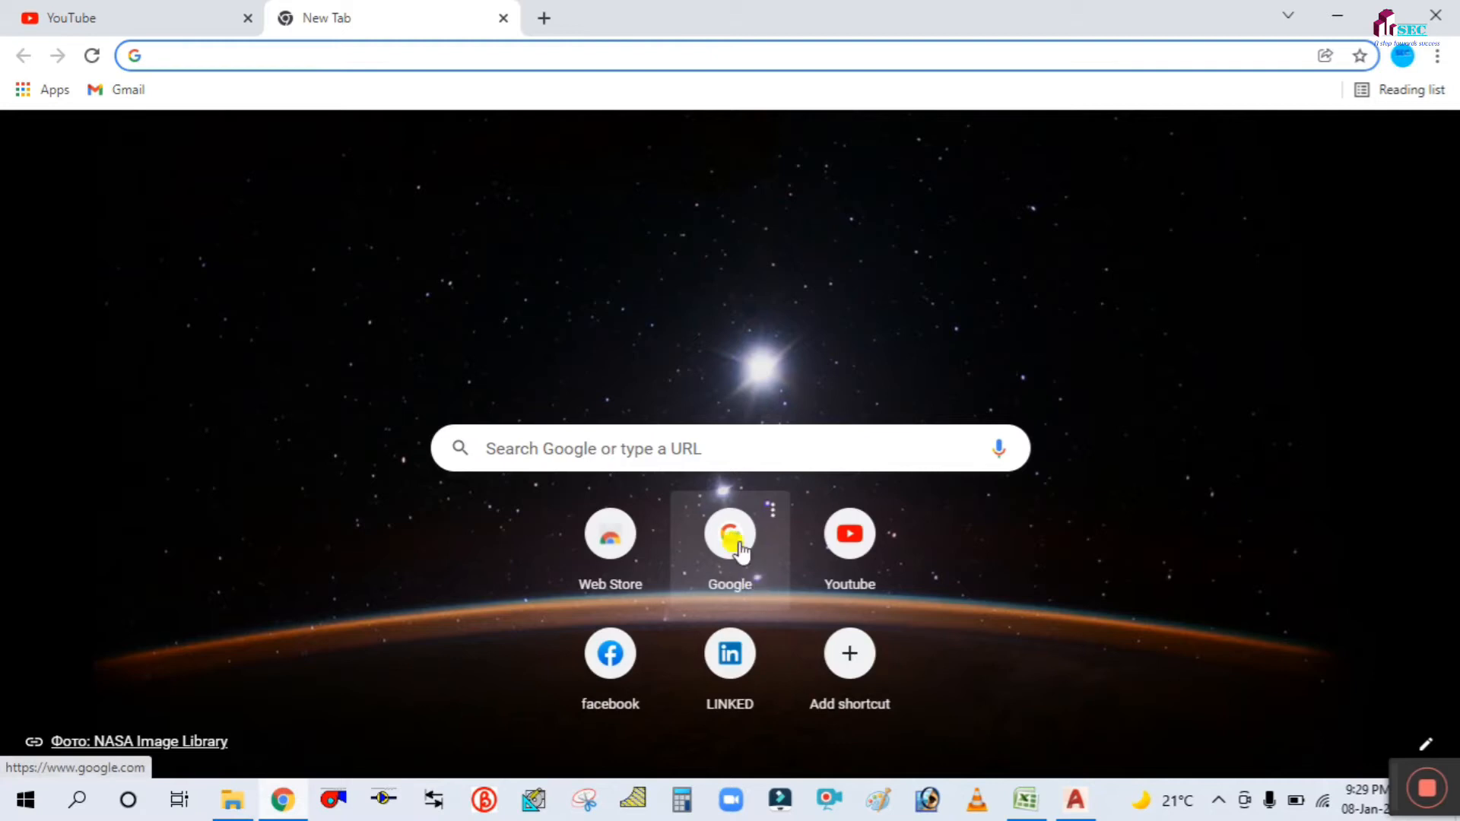
left_click(734, 551)
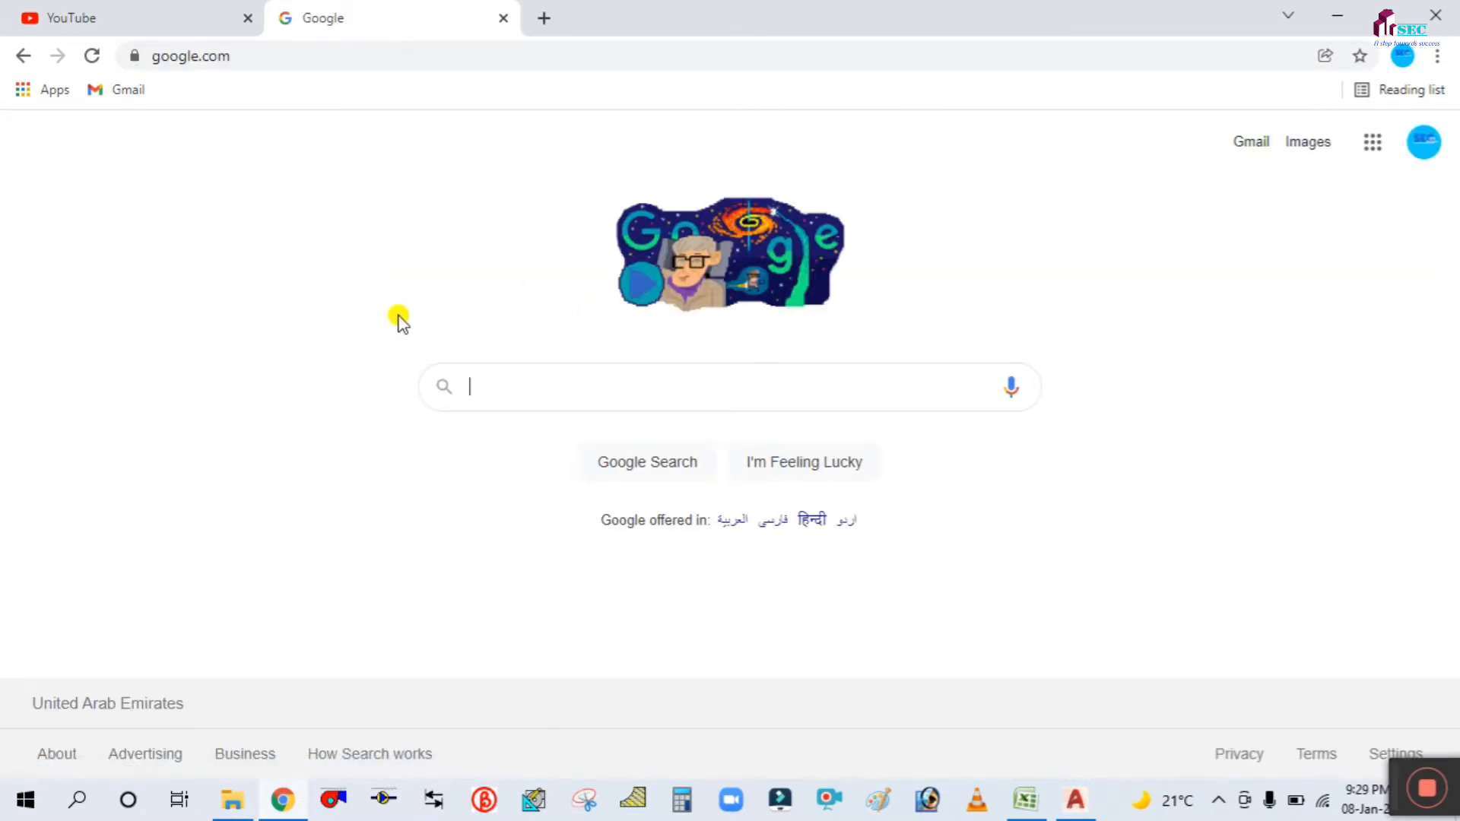
type("GI duct")
key("Return")
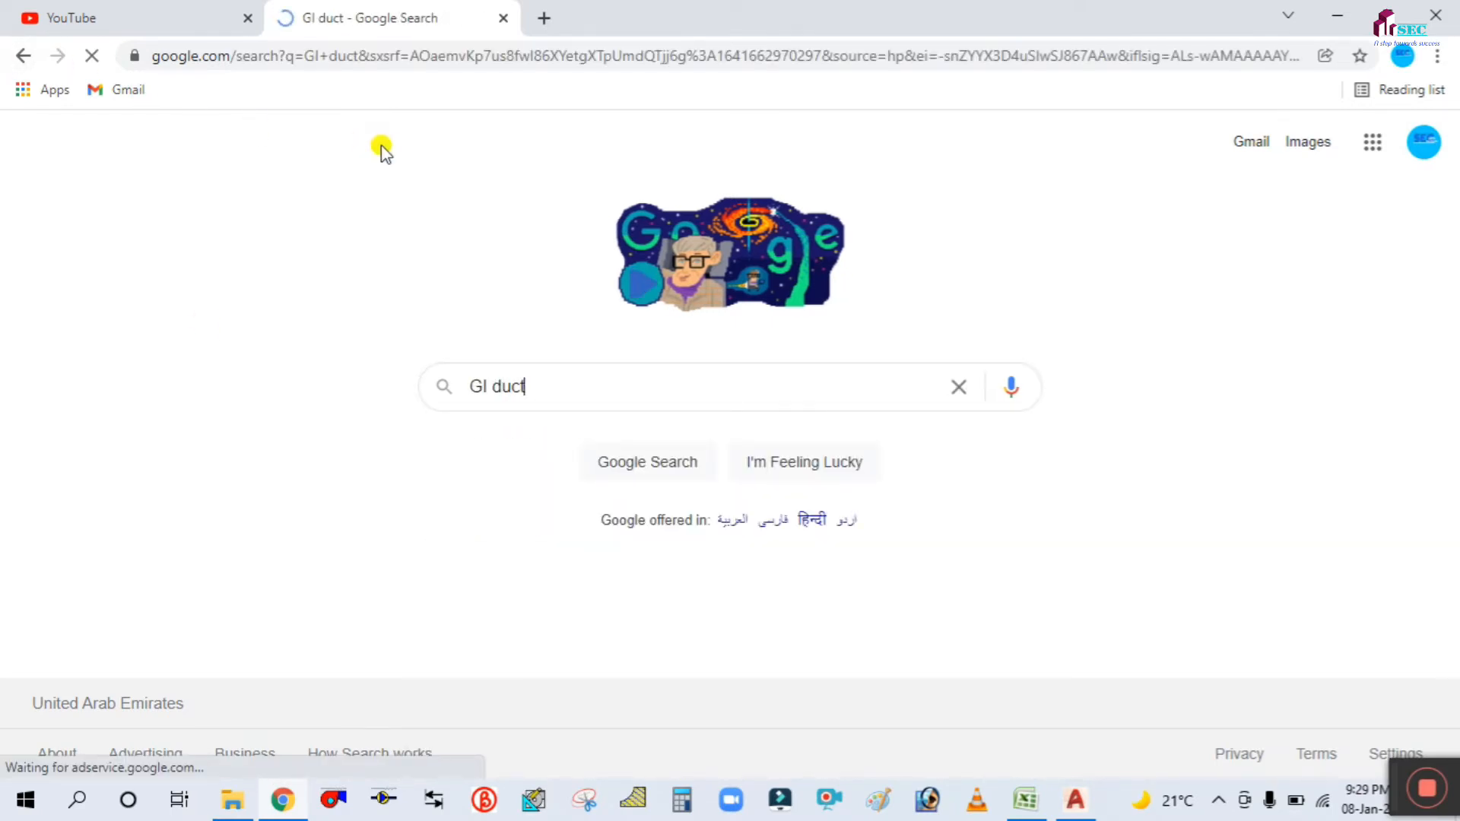
Examine the enlarged picture of a GI rectangular duct among the image results, then return to the Excel takeoff sheet.
scroll(357, 472, "down", 1)
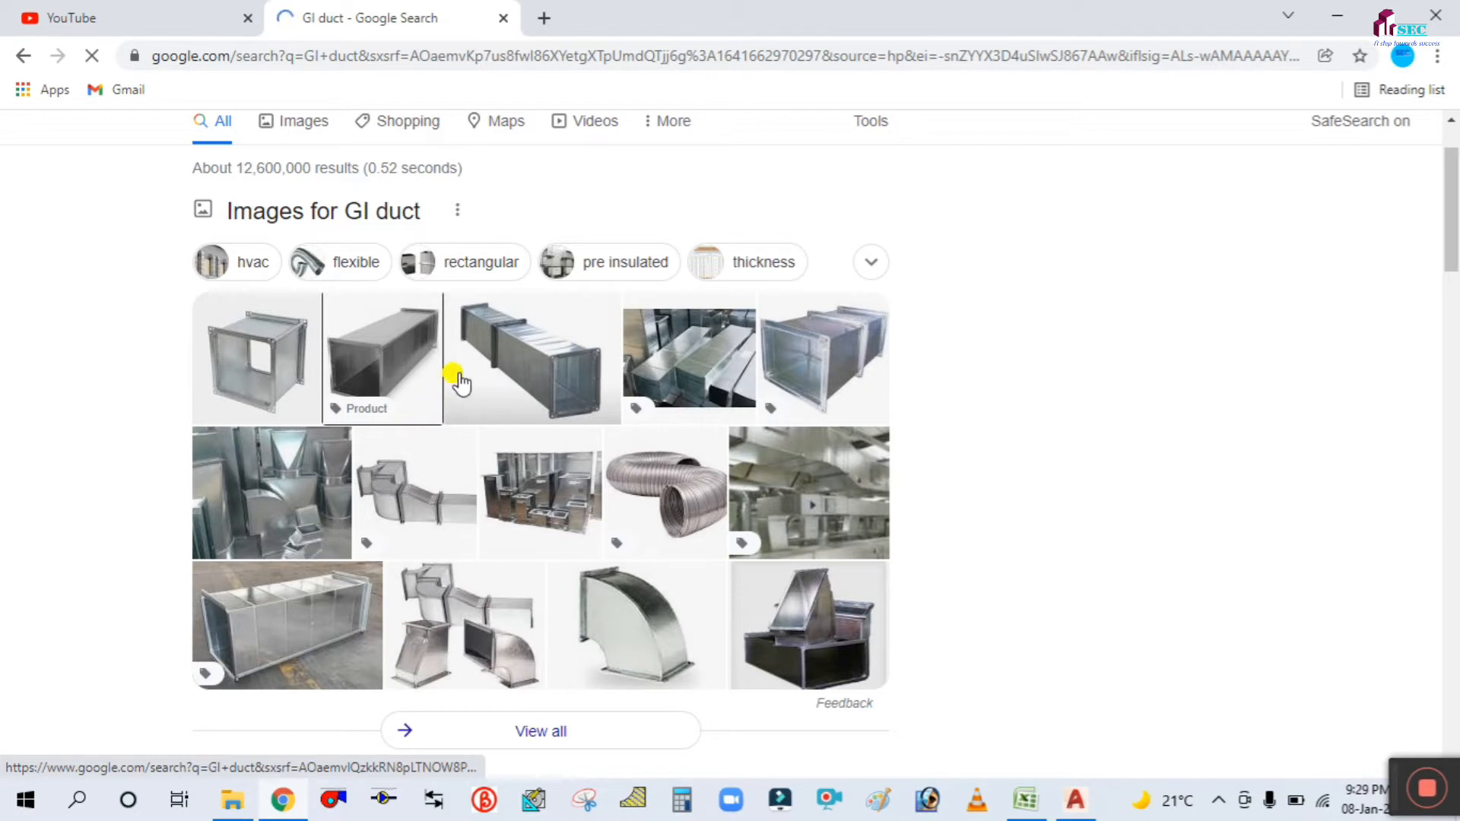
left_click(554, 366)
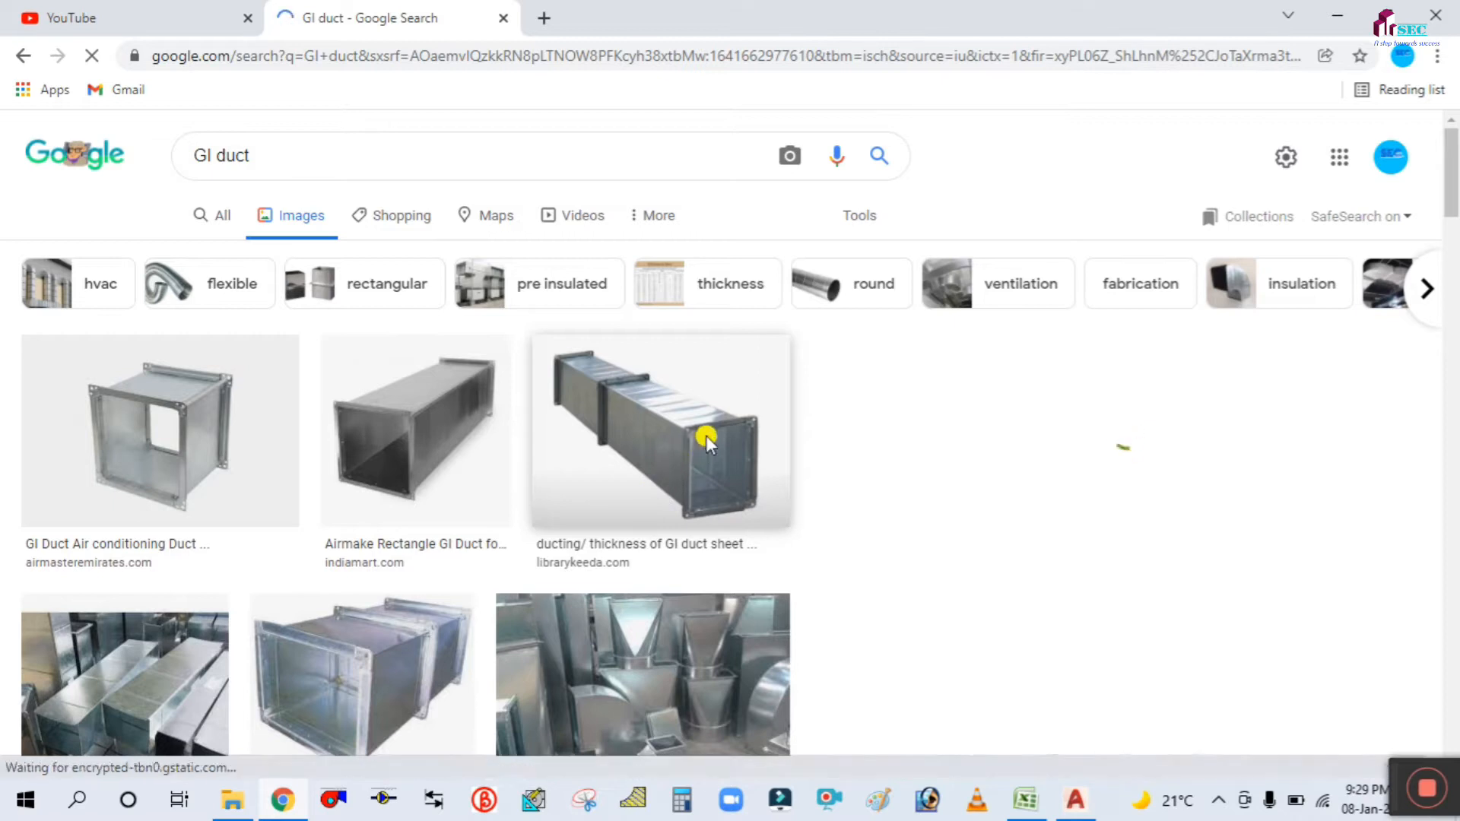
scroll(1199, 560, "down", 5)
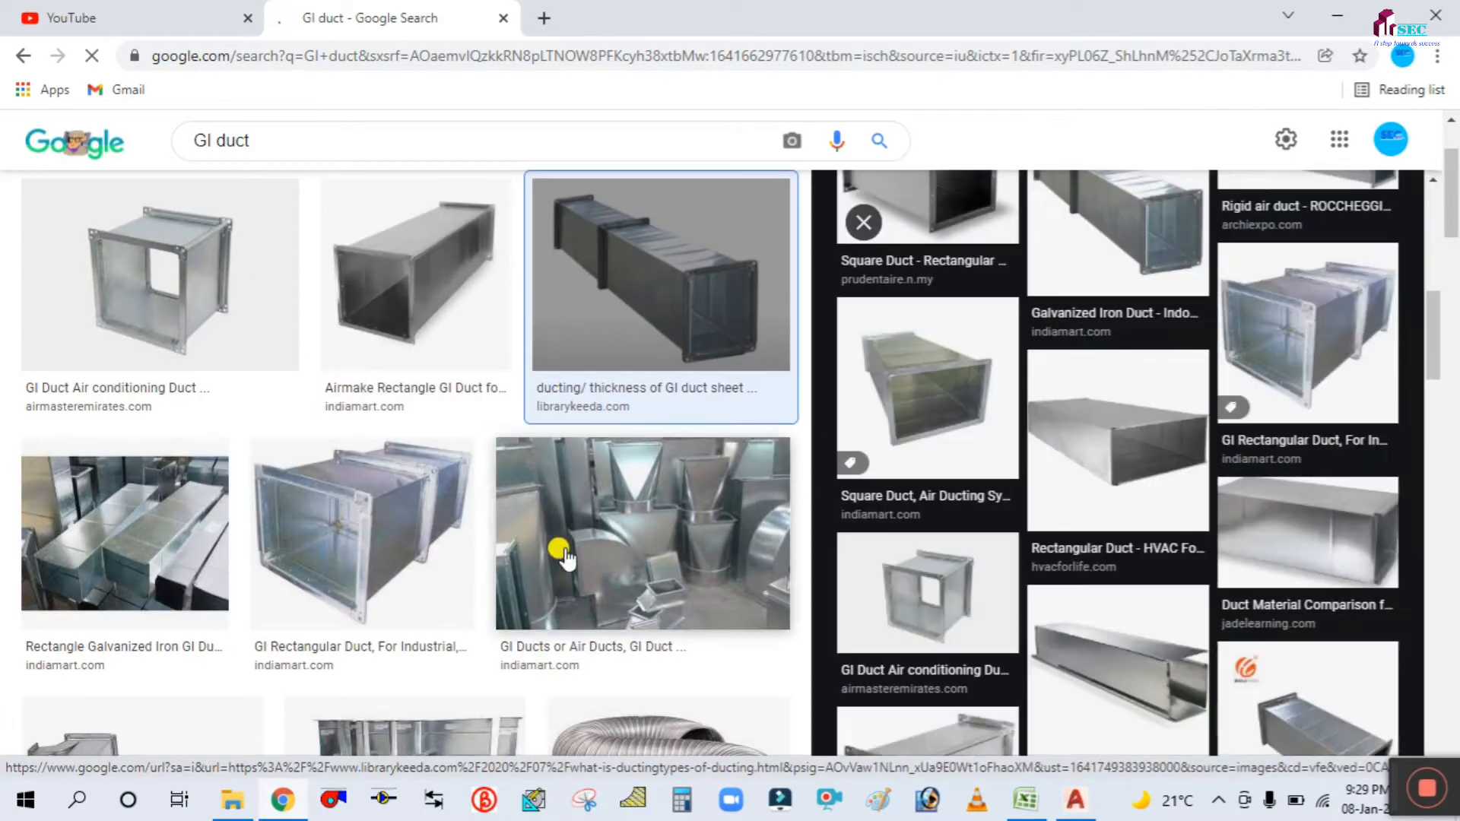
left_click(401, 491)
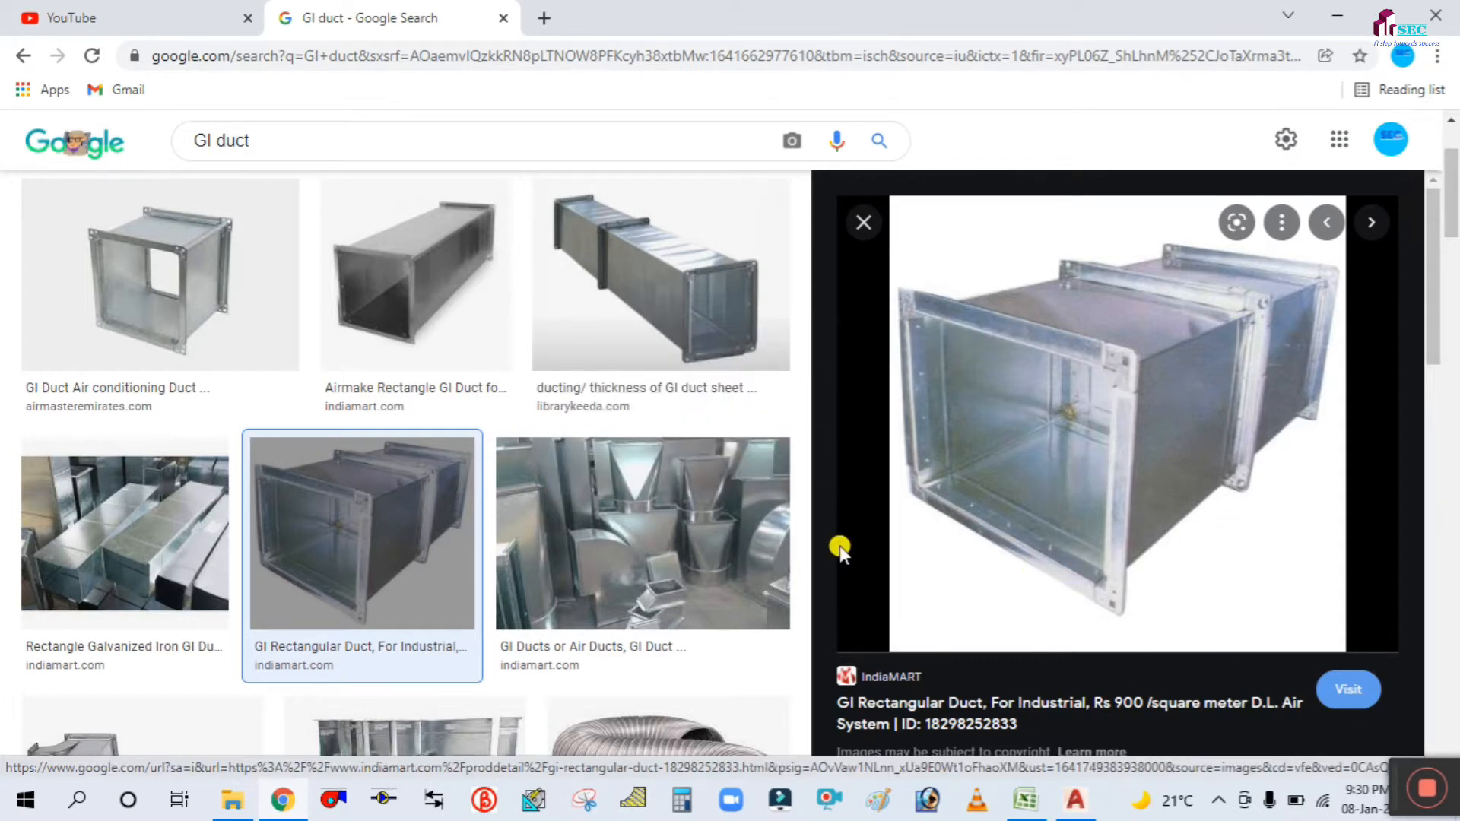
left_click(1338, 16)
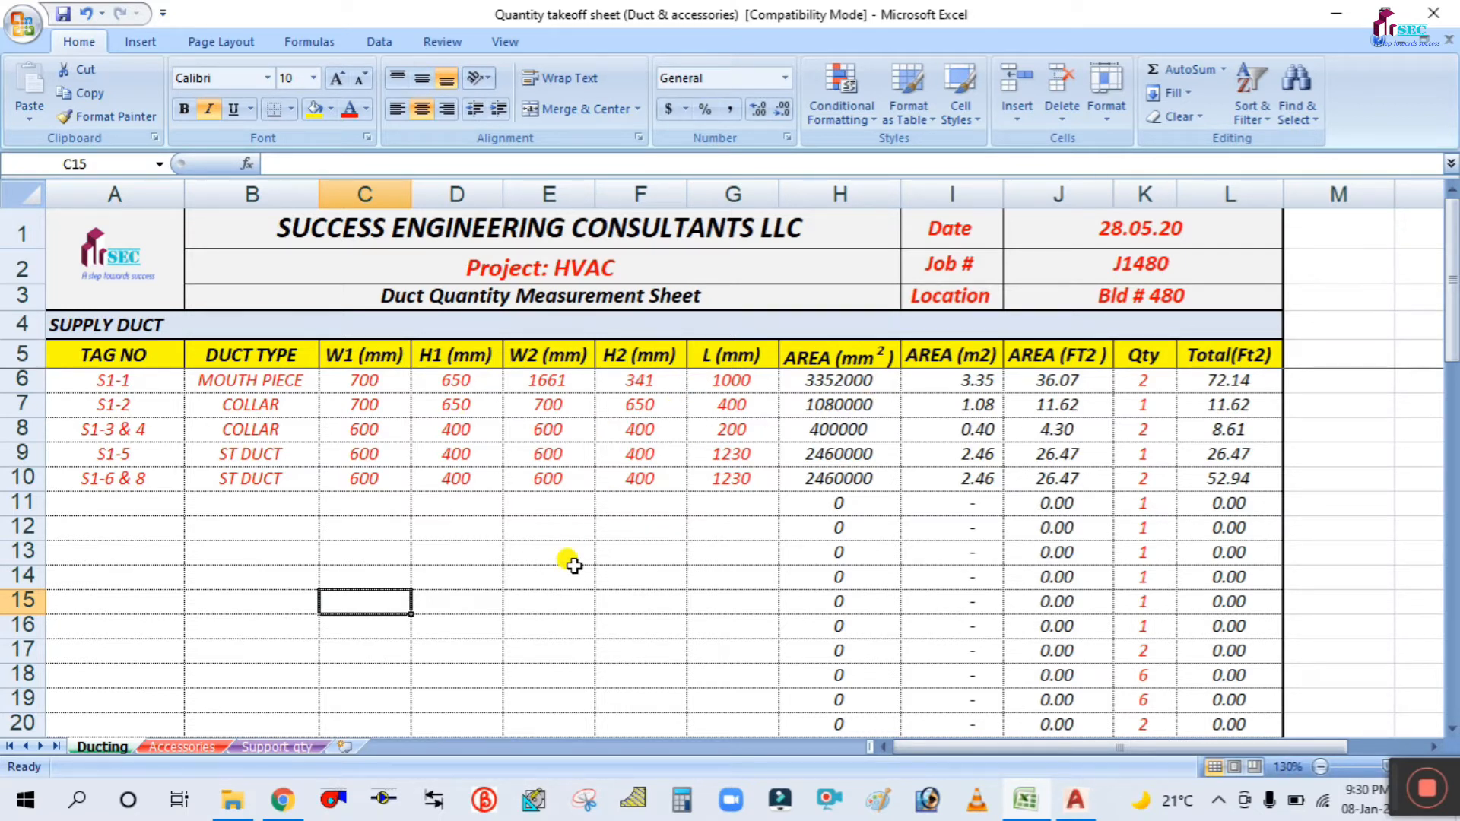
Inspect the AREA (mm2) formula in H6 for the S1-1 mouth piece, leaving it as it is.
left_click(815, 379)
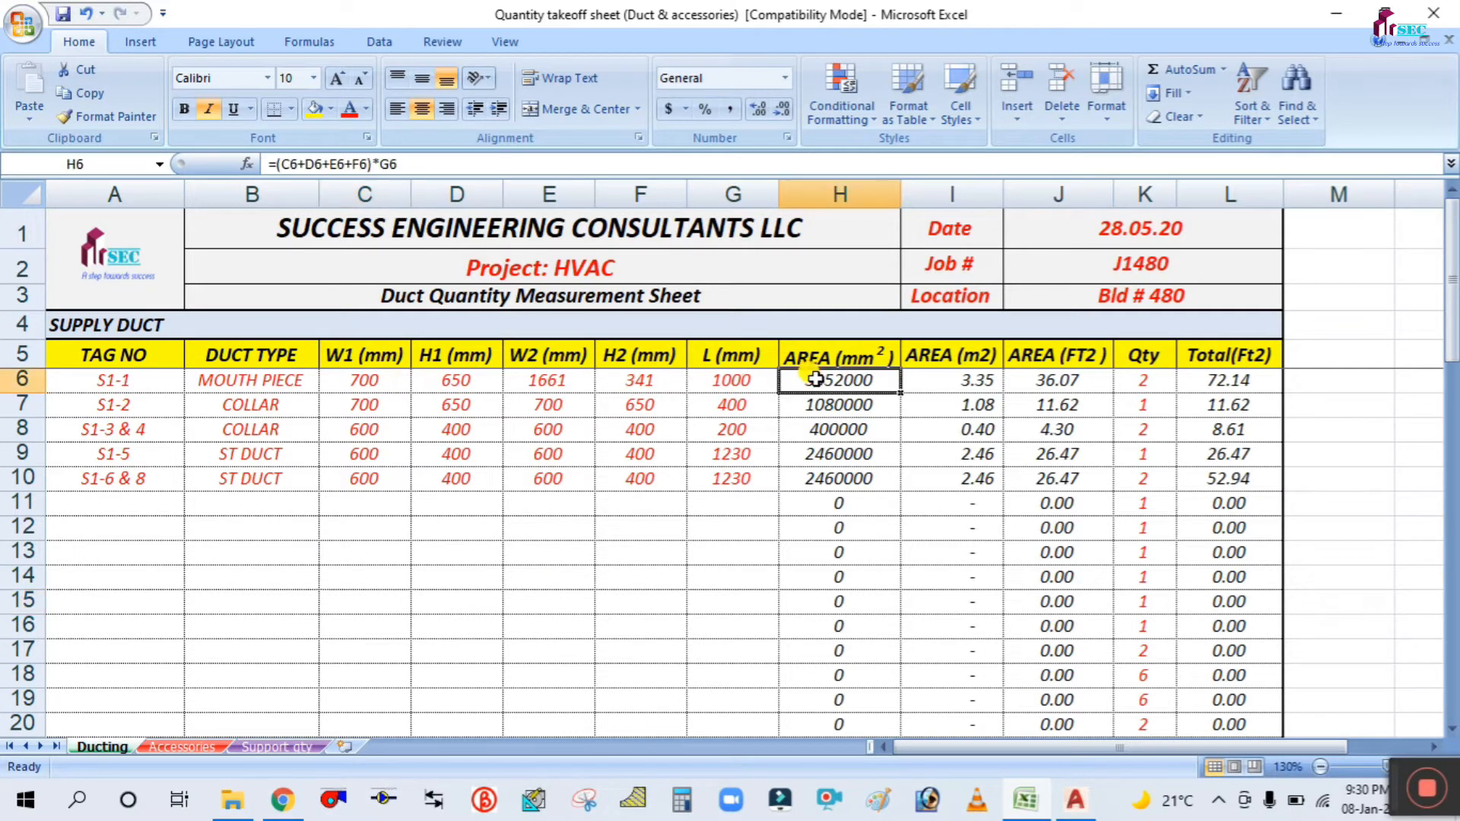
double_click(815, 379)
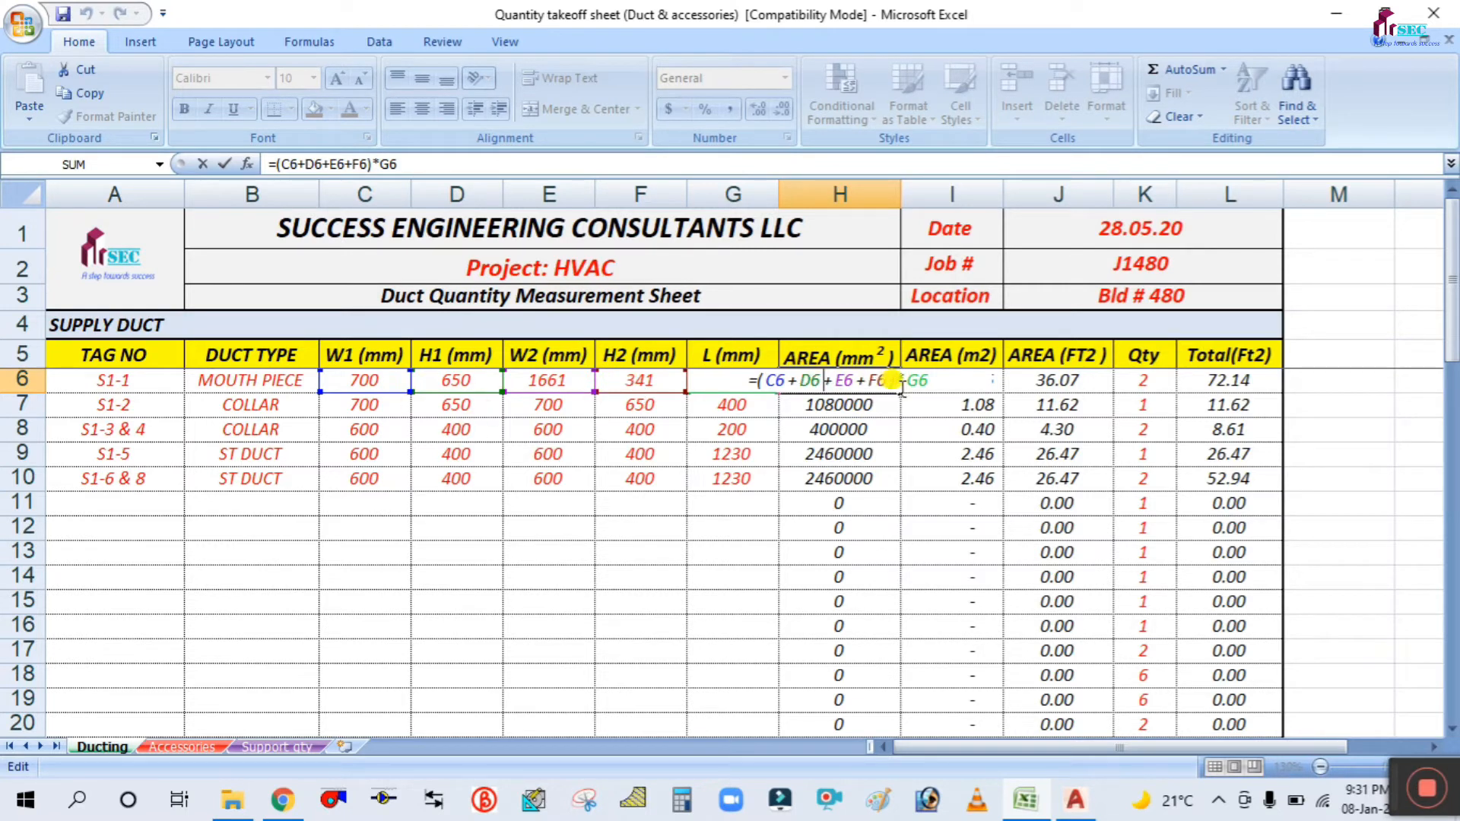
key("ctrl+Return")
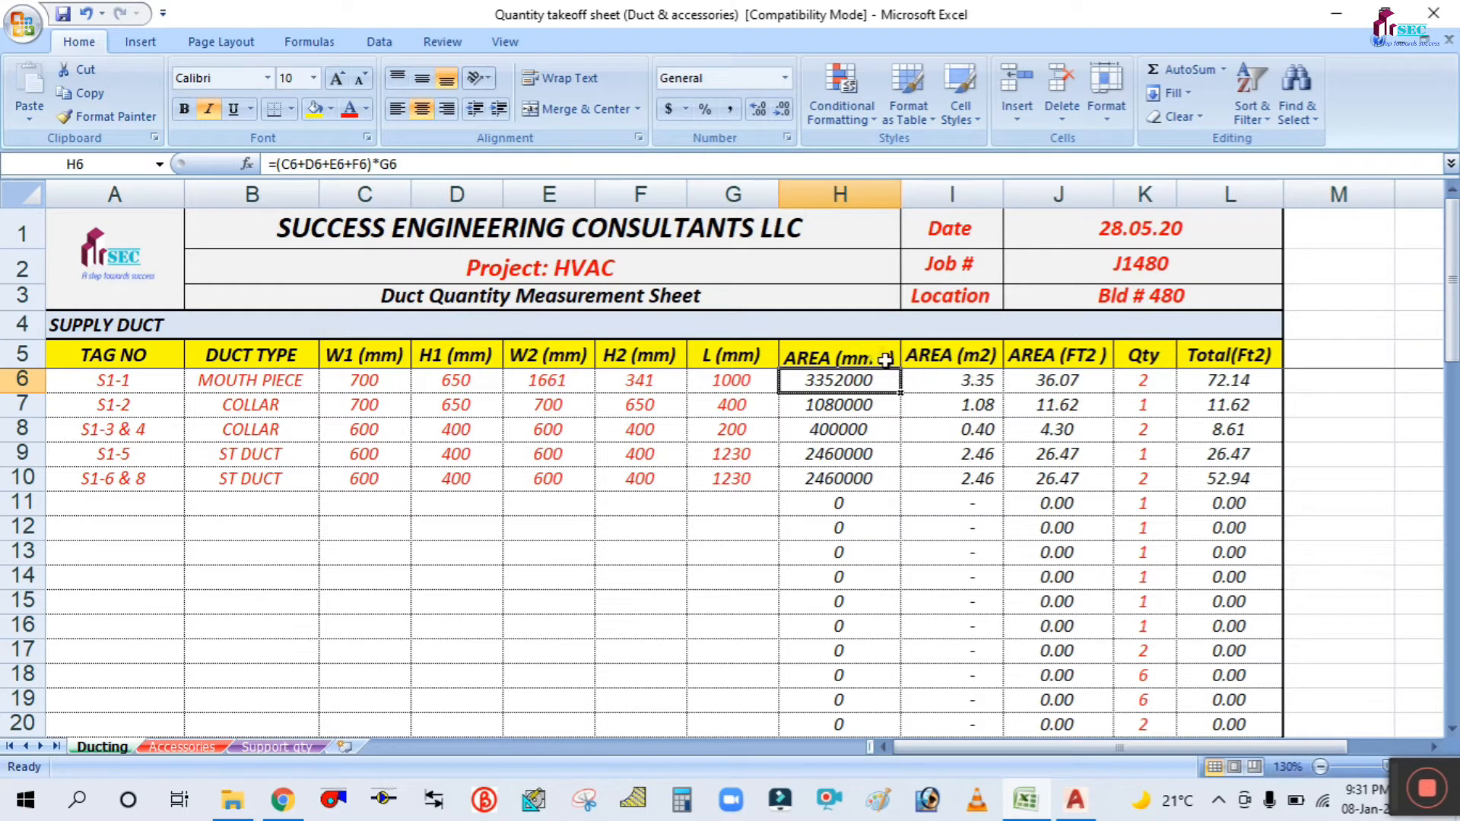
left_click(850, 352)
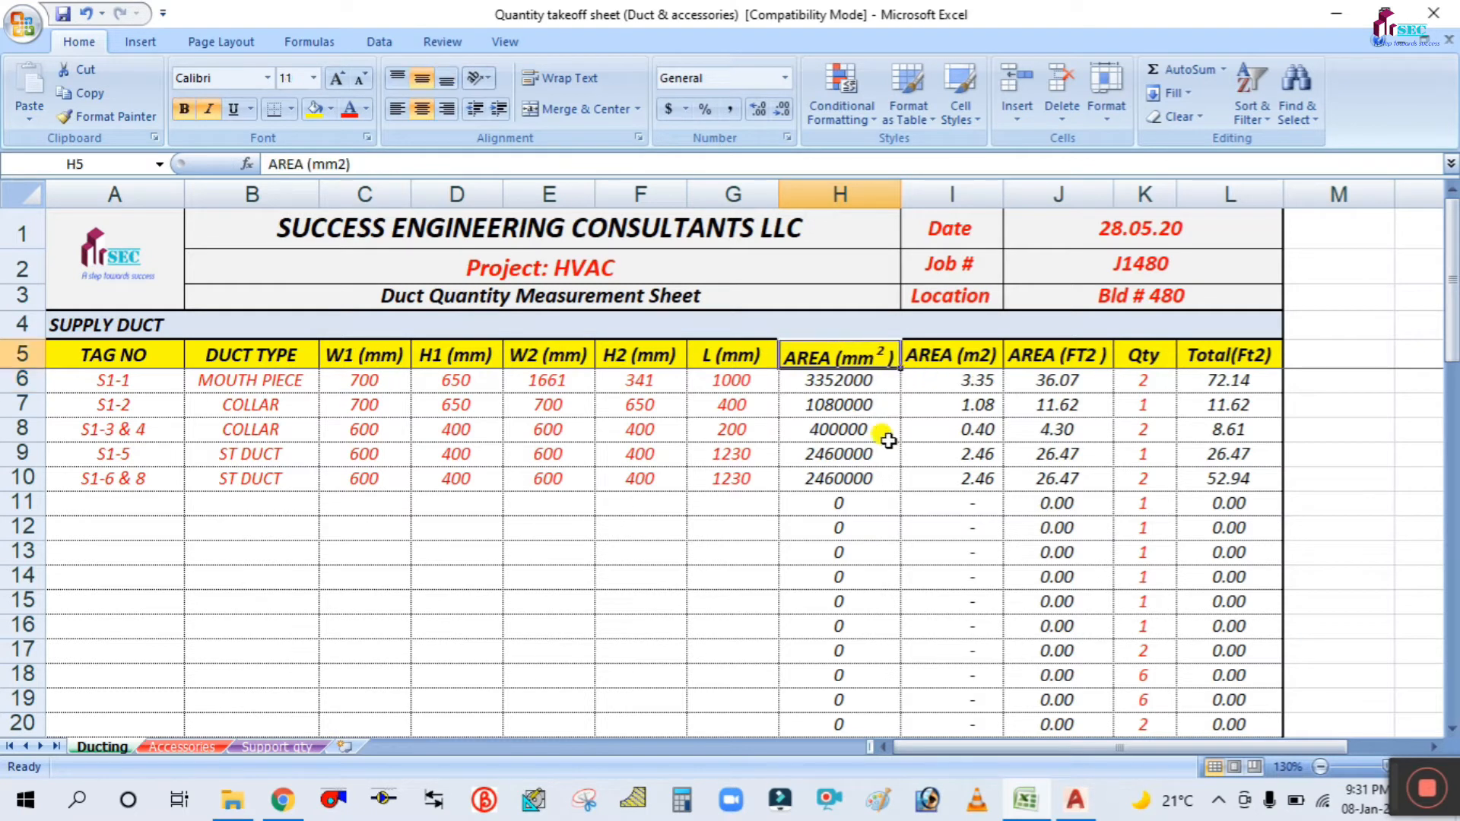
Inspect the formula in I6 that converts the S1-1 duct area to square metres.
left_click(960, 379)
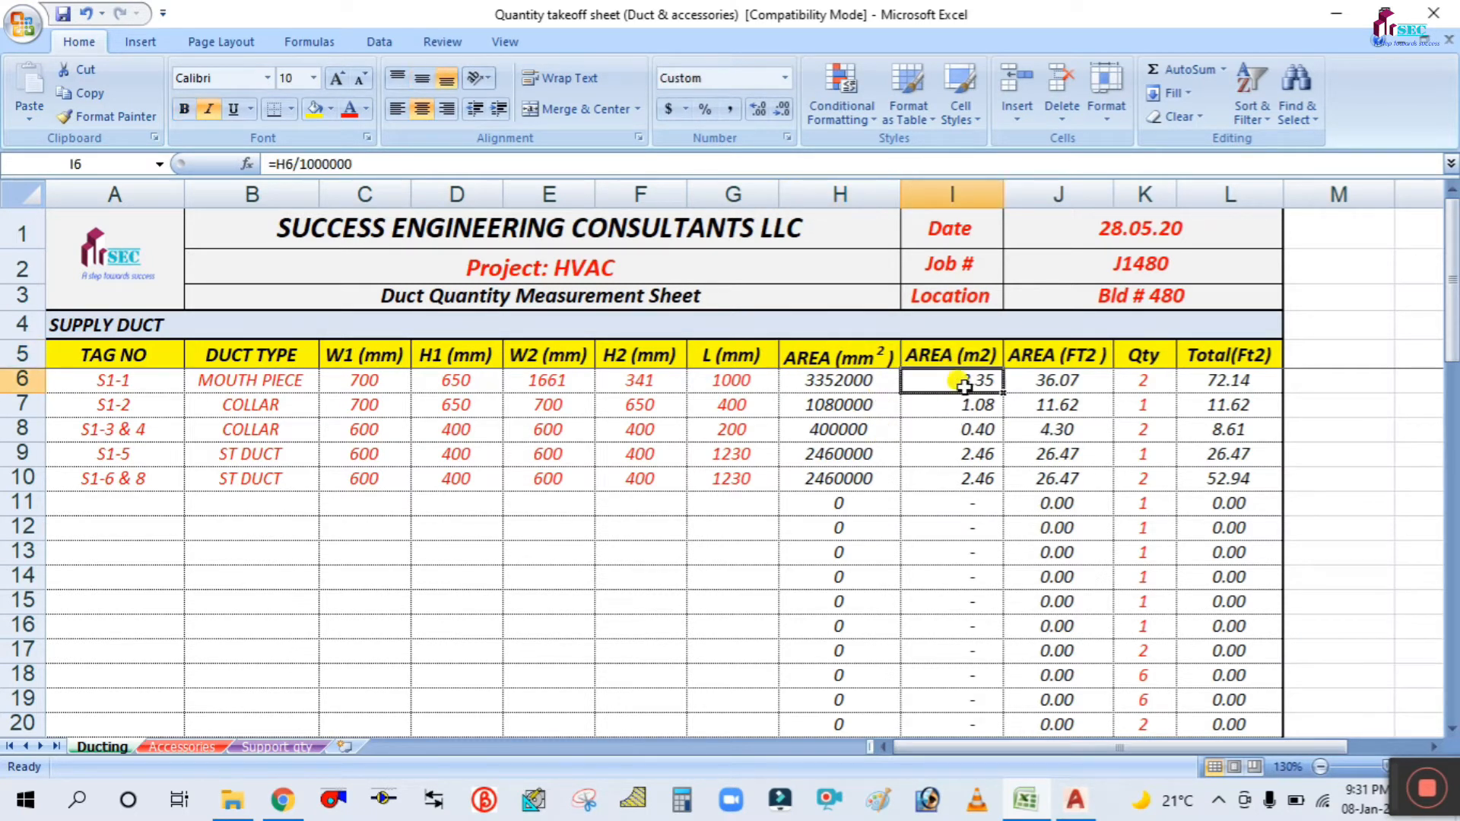
double_click(966, 379)
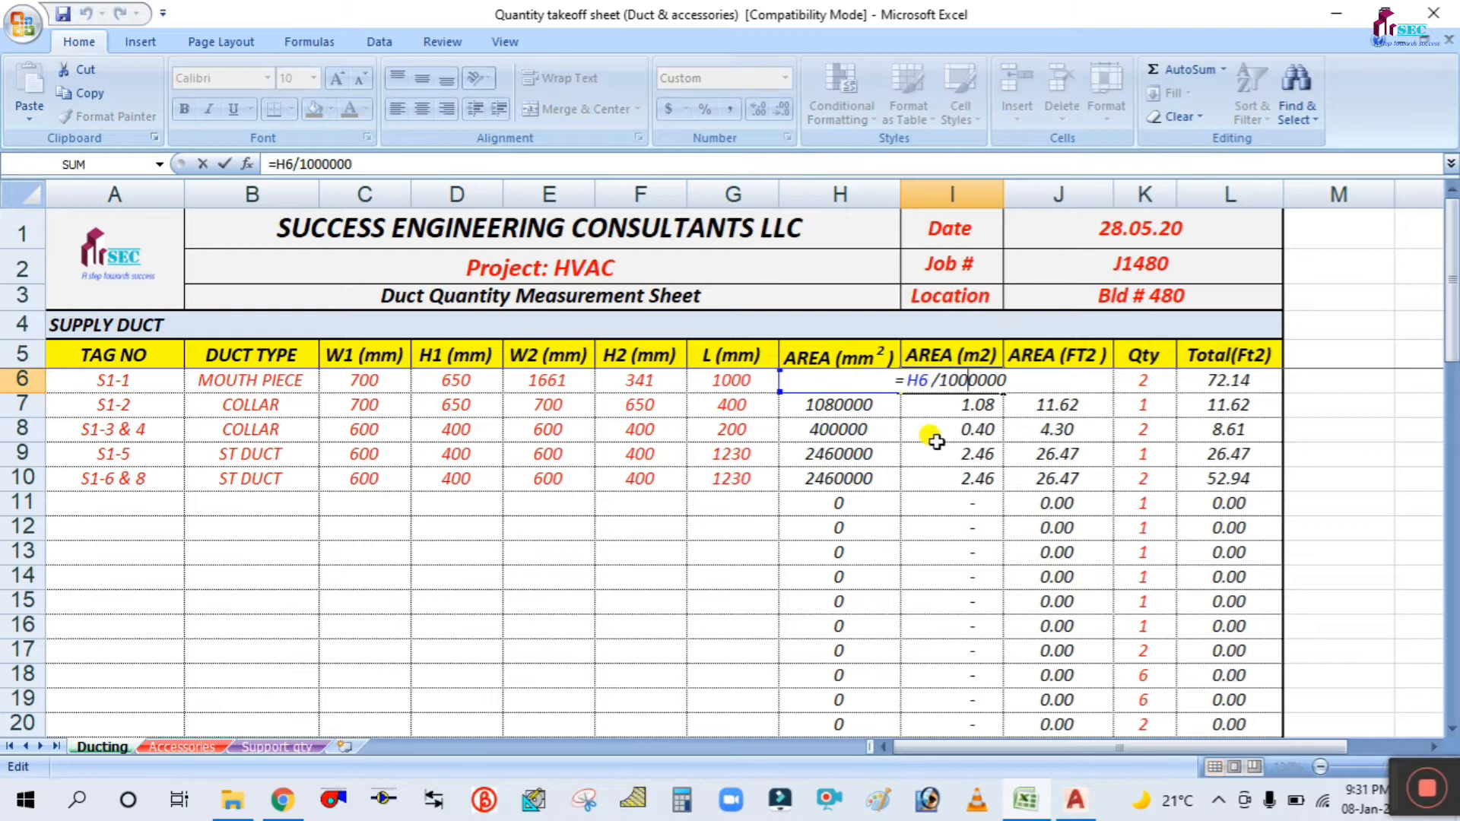
key("Escape")
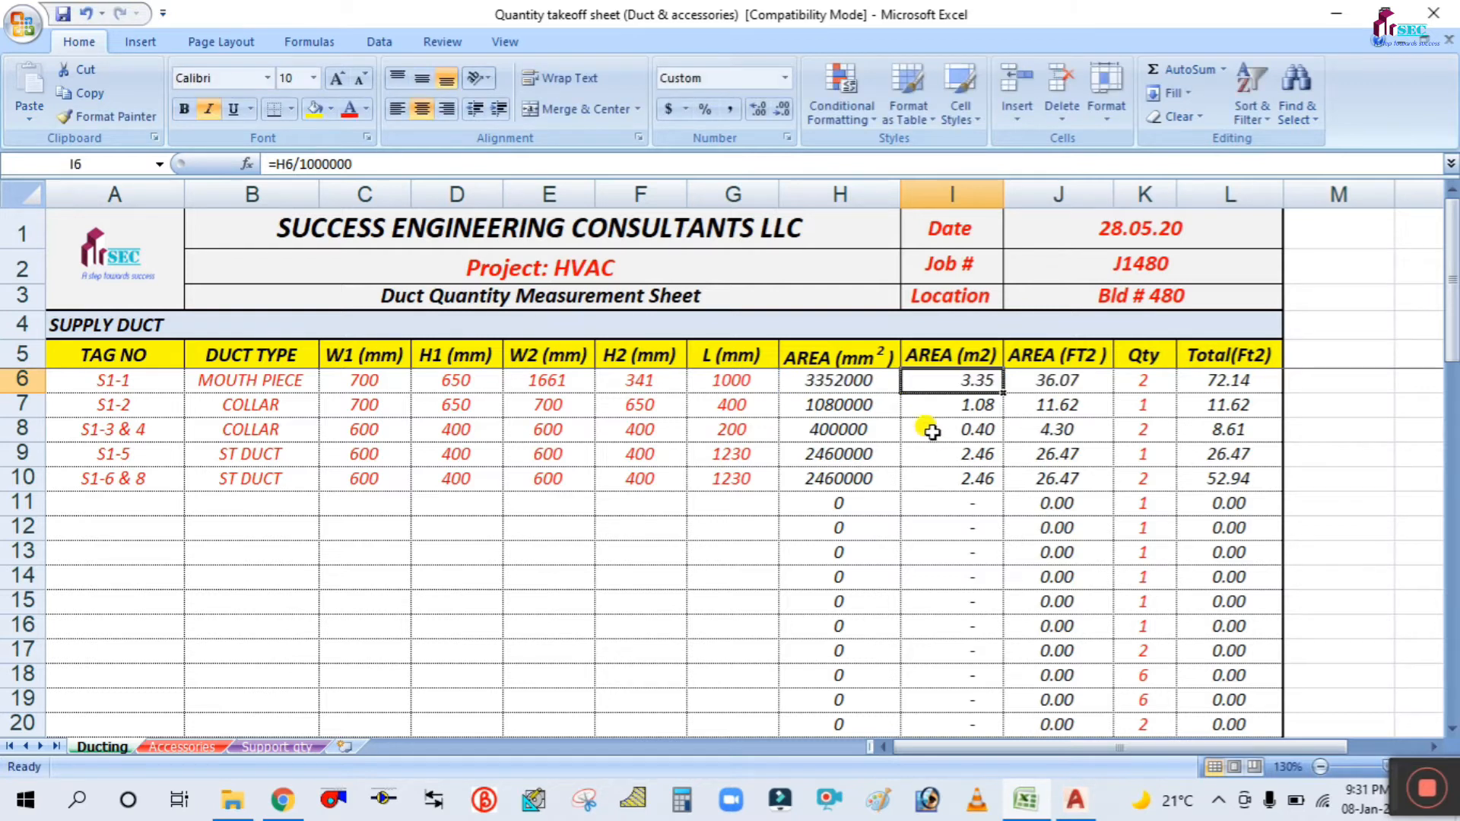
double_click(964, 380)
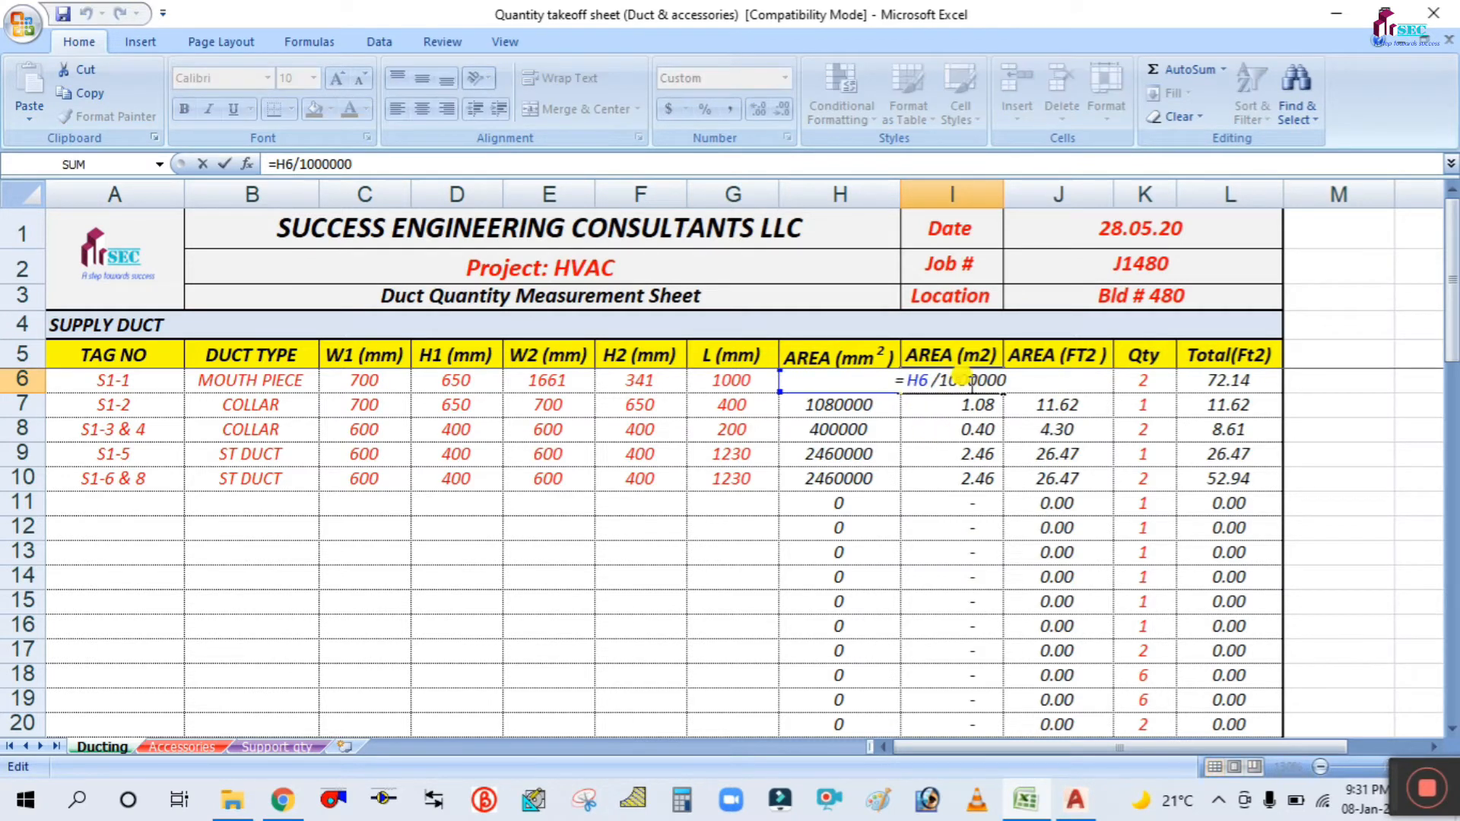
key("Escape")
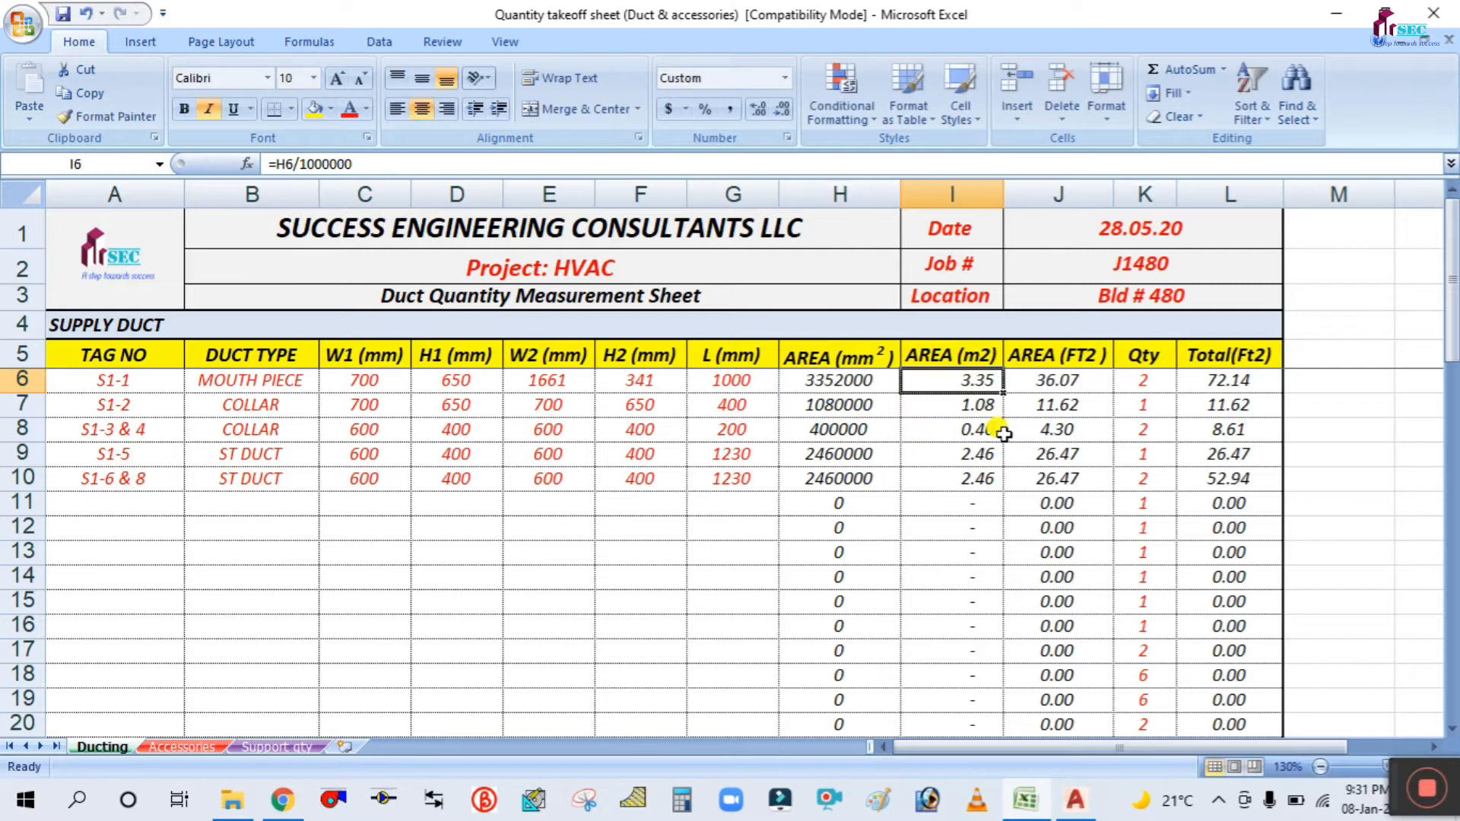
Inspect the formula in J6 that converts the S1-1 duct area to square feet.
left_click(1052, 375)
double_click(1057, 378)
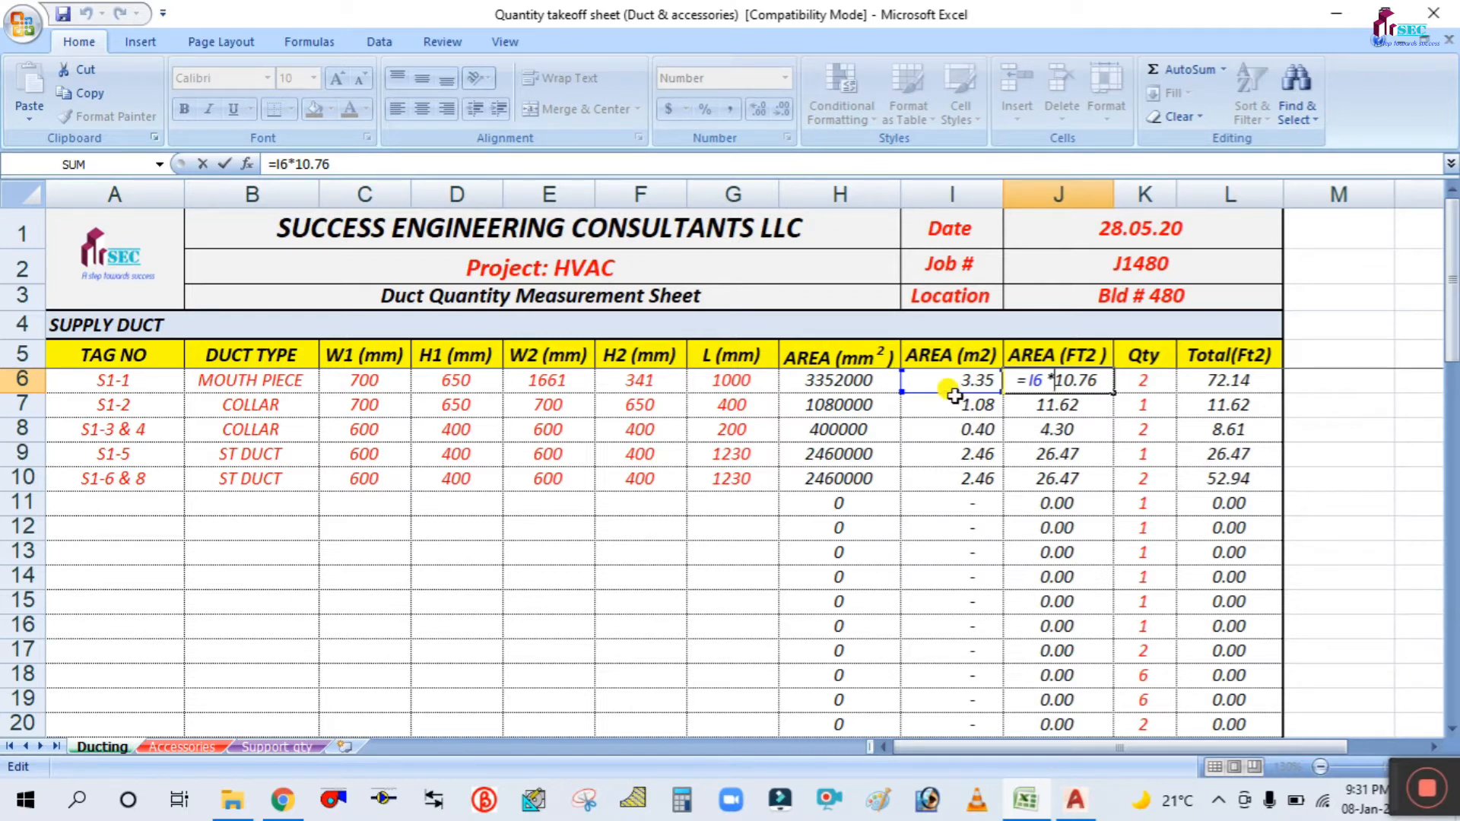
key("ctrl+Return")
double_click(1067, 378)
key("Escape")
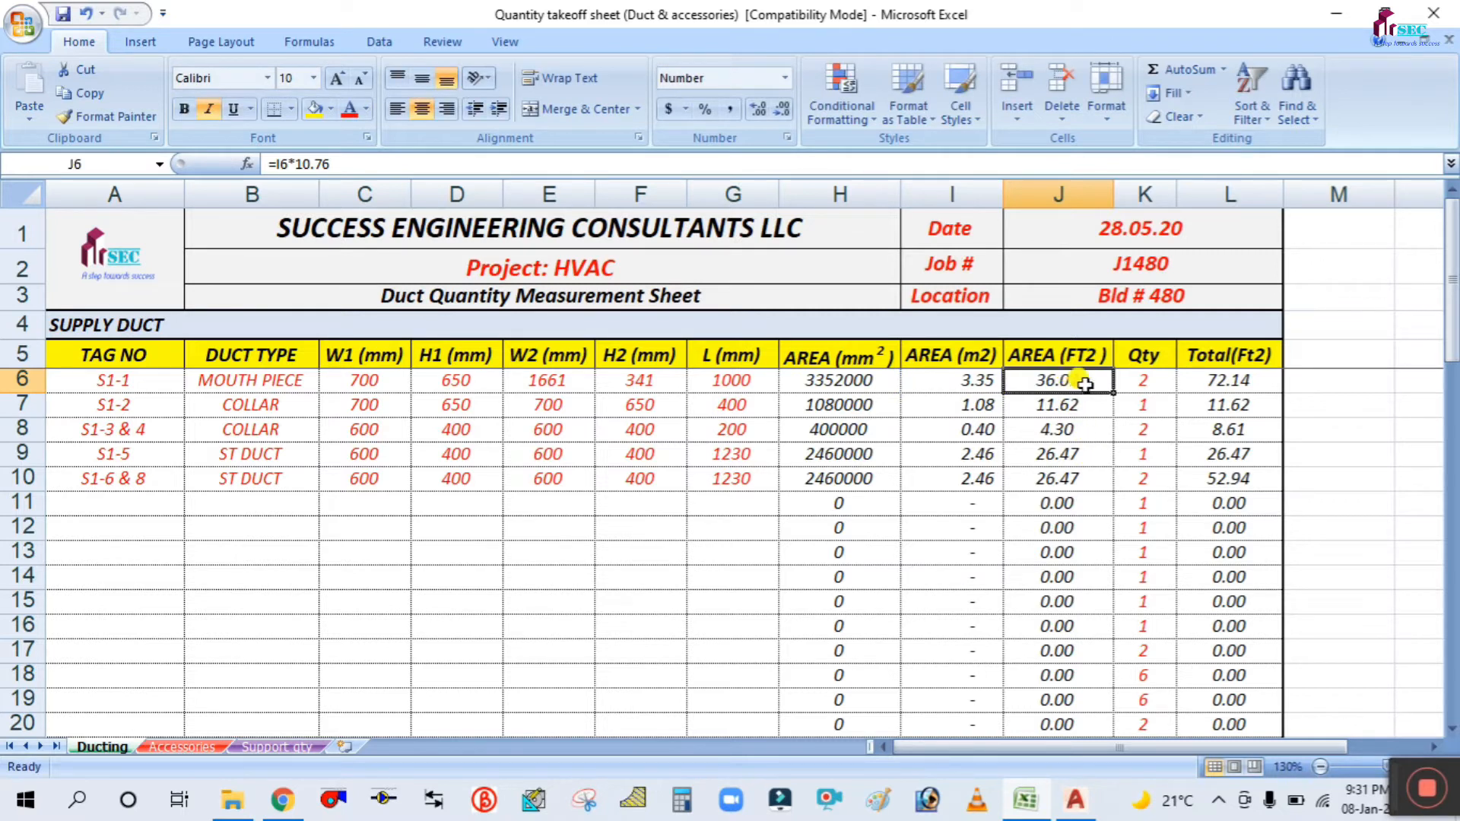
Check the S1-1 quantity in K6 and inspect the Total(Ft2) formula in L6.
left_click(1146, 379)
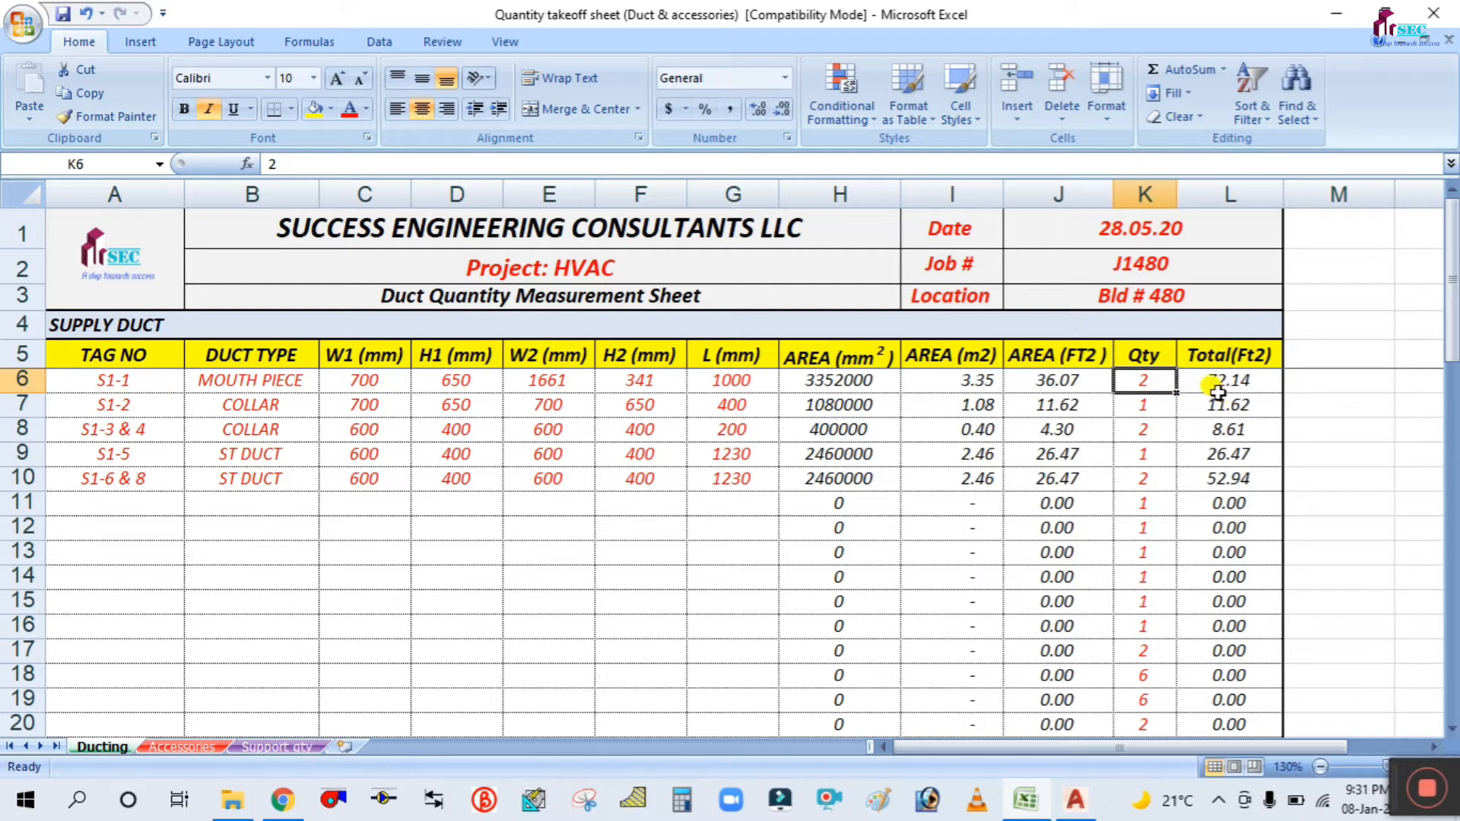
double_click(1216, 386)
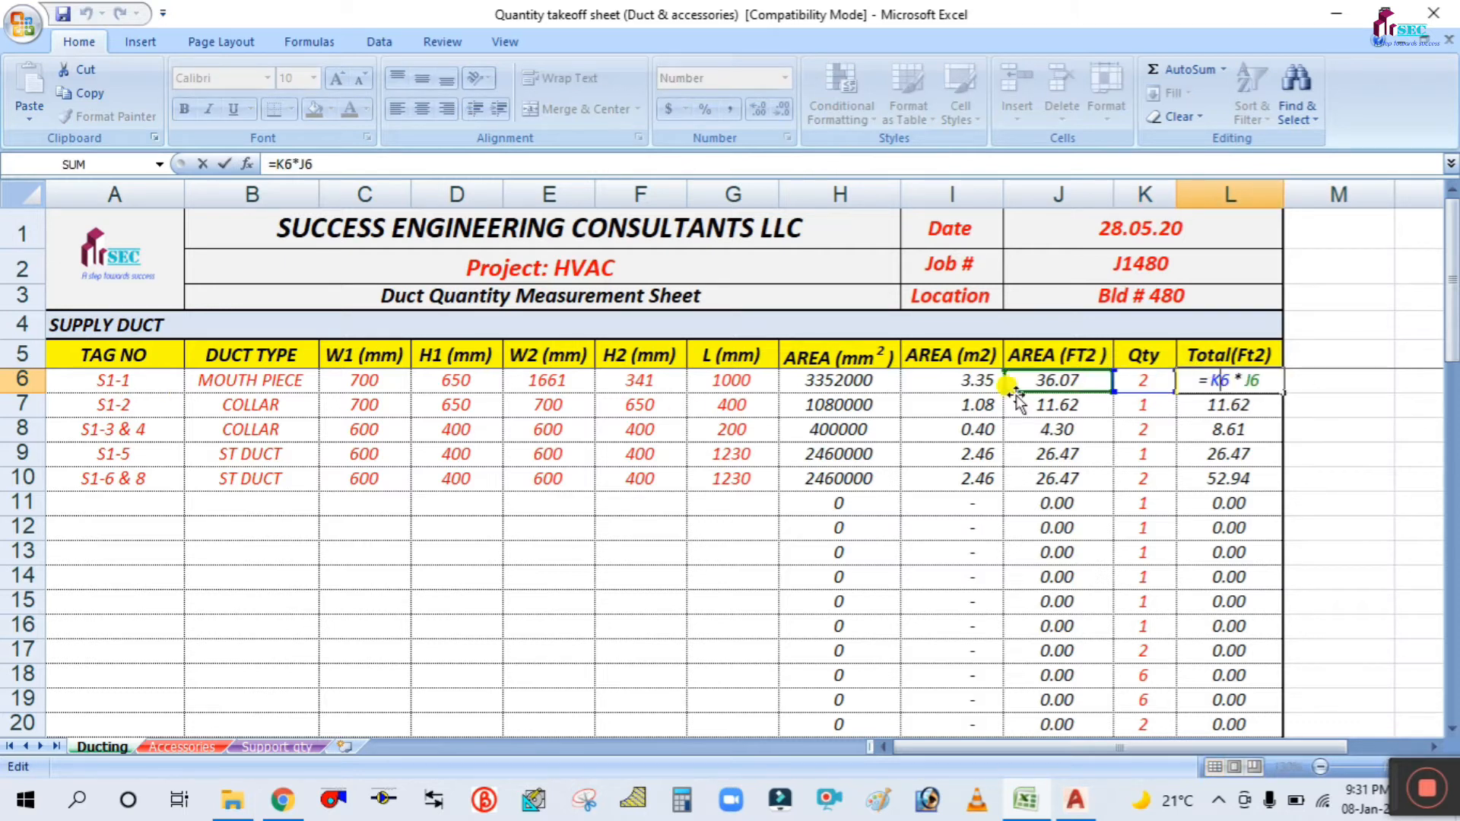
key("Escape")
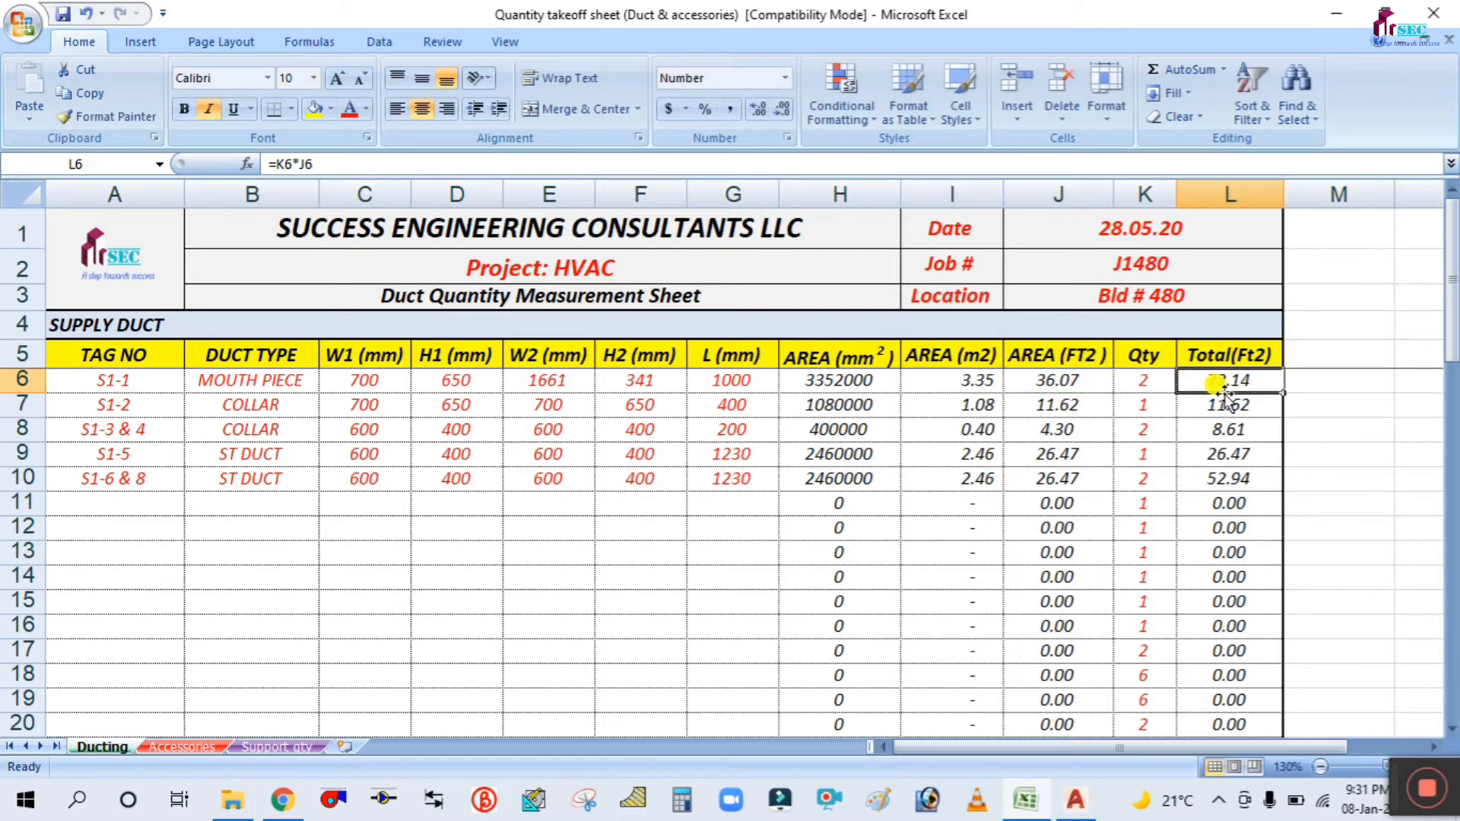
scroll(963, 464, "down", 4)
scroll(1226, 465, "up", 4)
Review the supply duct tag numbers from S1-1 and the rows below them as far as the TOTAL SUPPLY DUCT QUANTITY row.
left_click(109, 385)
left_click(103, 405)
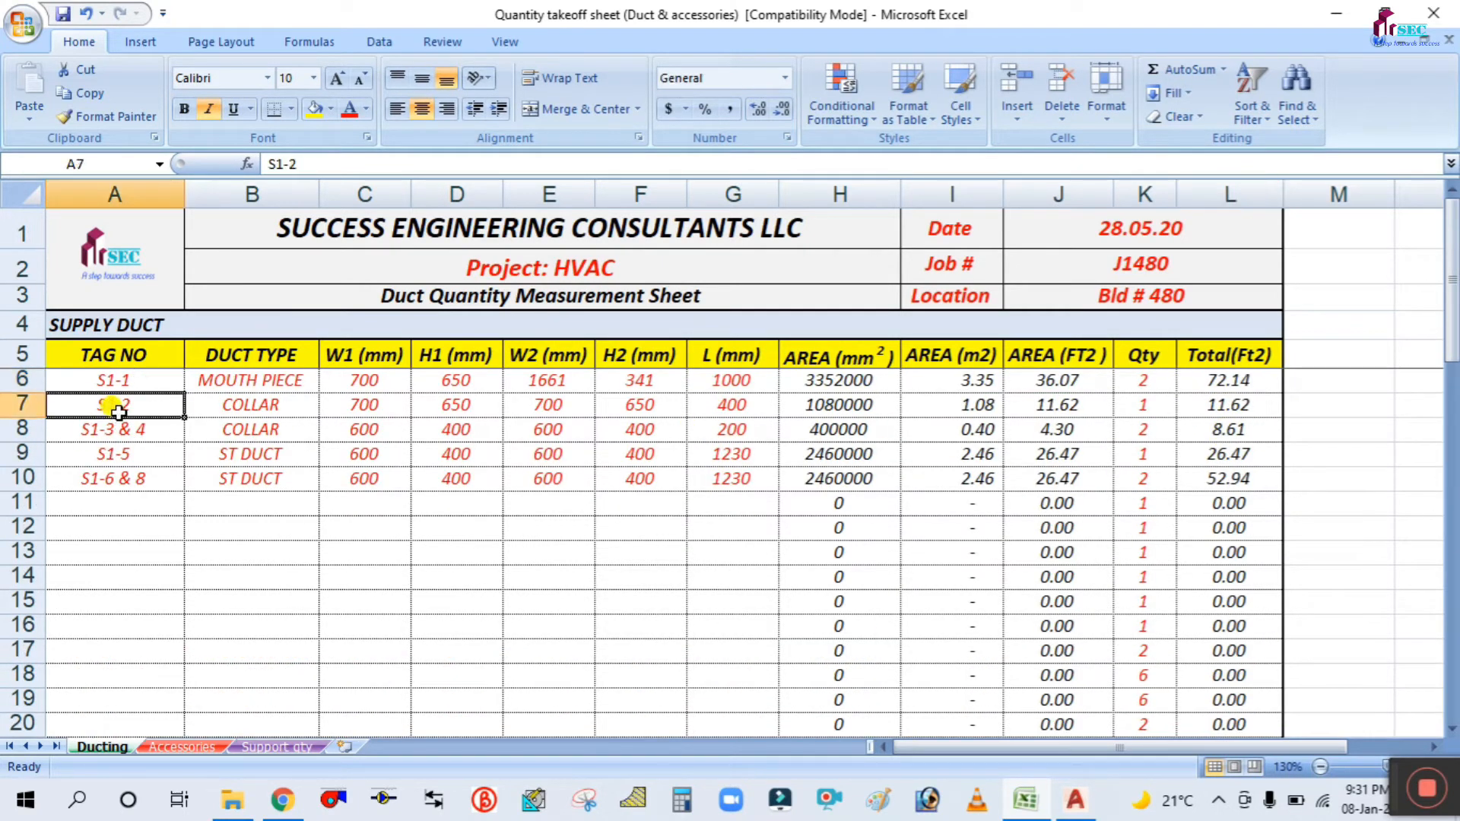
left_click(124, 454)
left_click(125, 503)
scroll(349, 489, "down", 3)
scroll(394, 449, "up", 3)
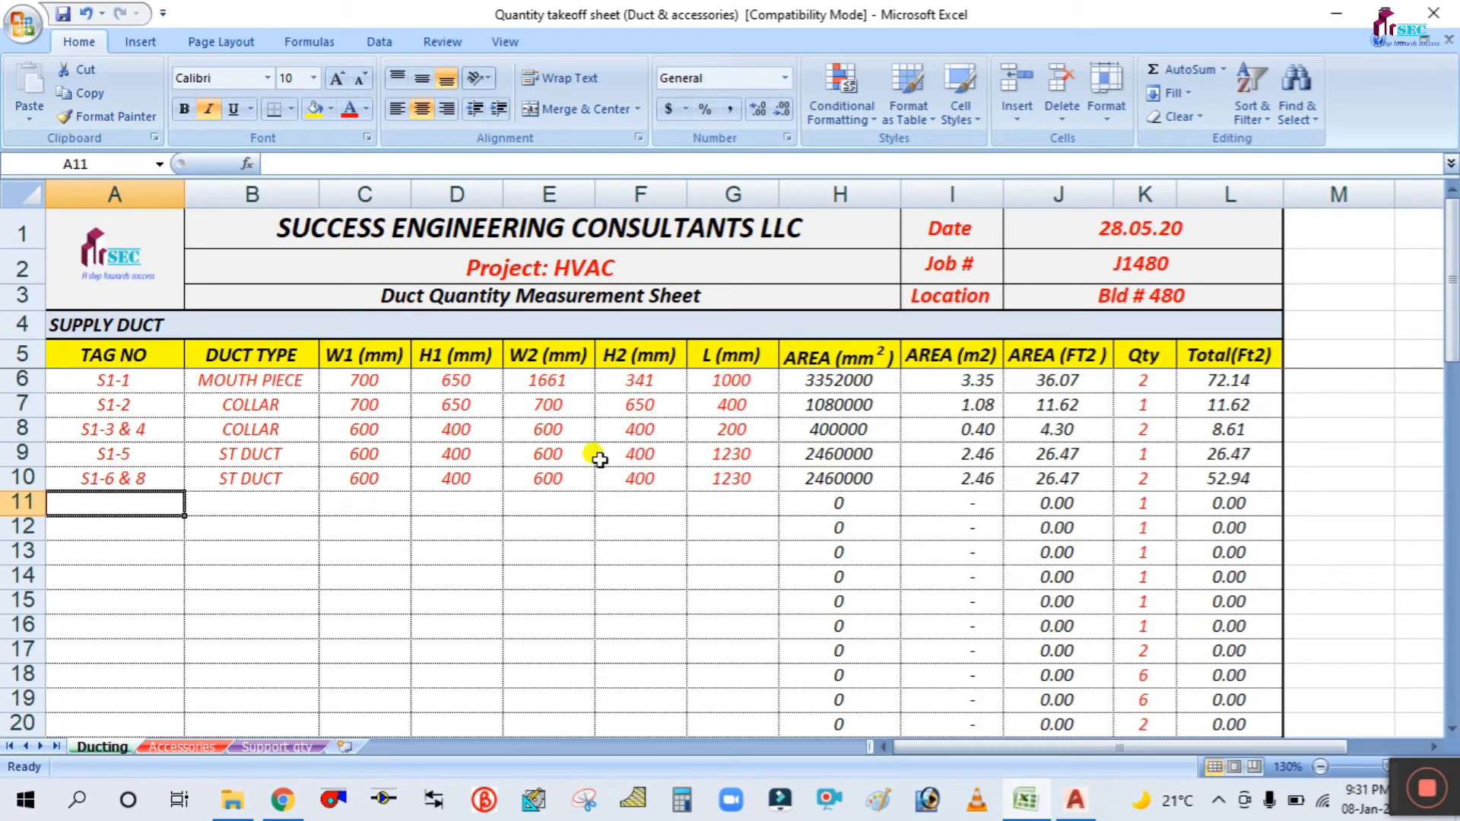
scroll(1237, 445, "down", 4)
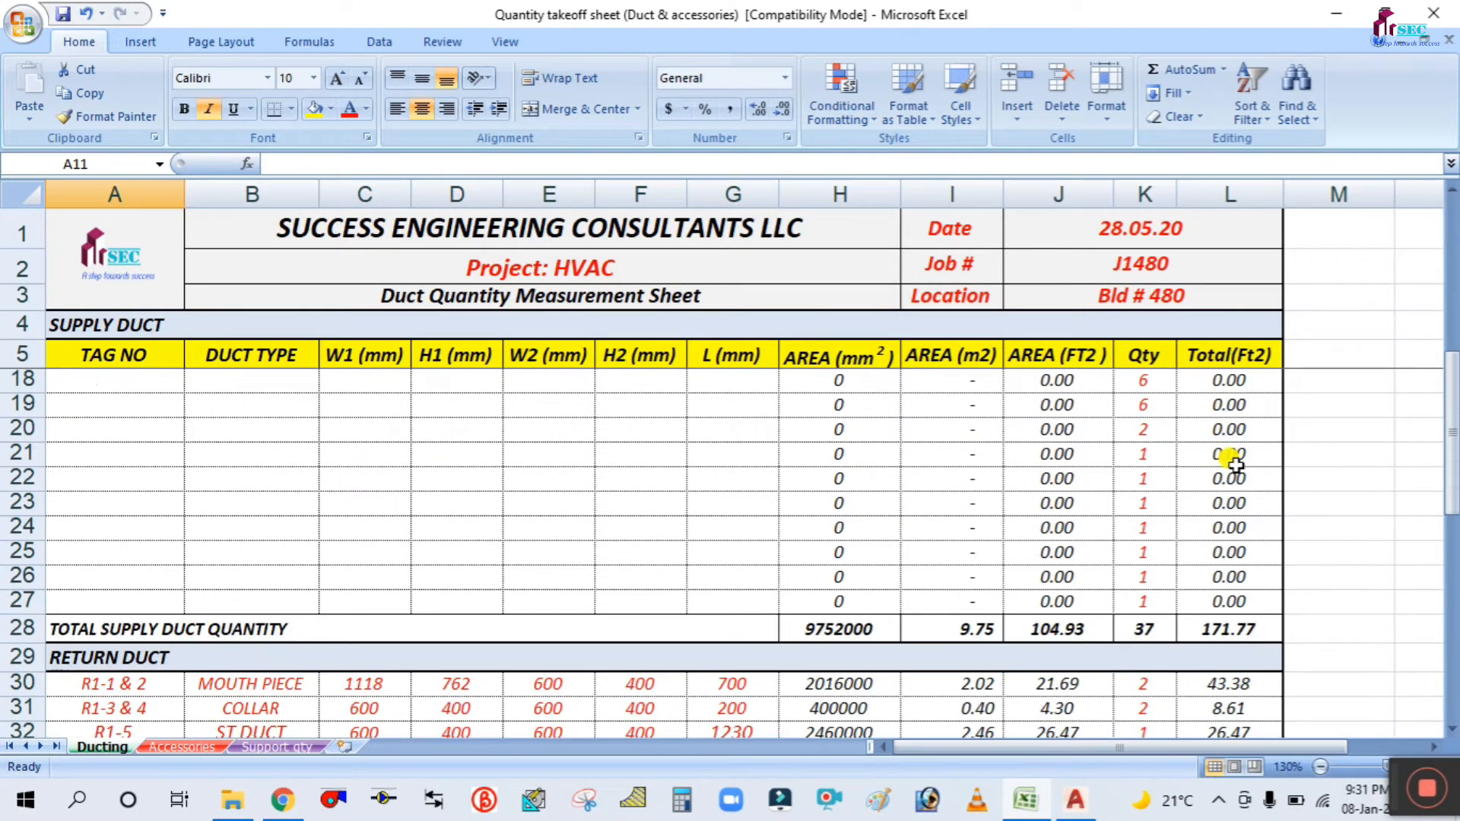
Inspect the SUM formula in L28 that totals the supply duct area in square feet.
double_click(1246, 629)
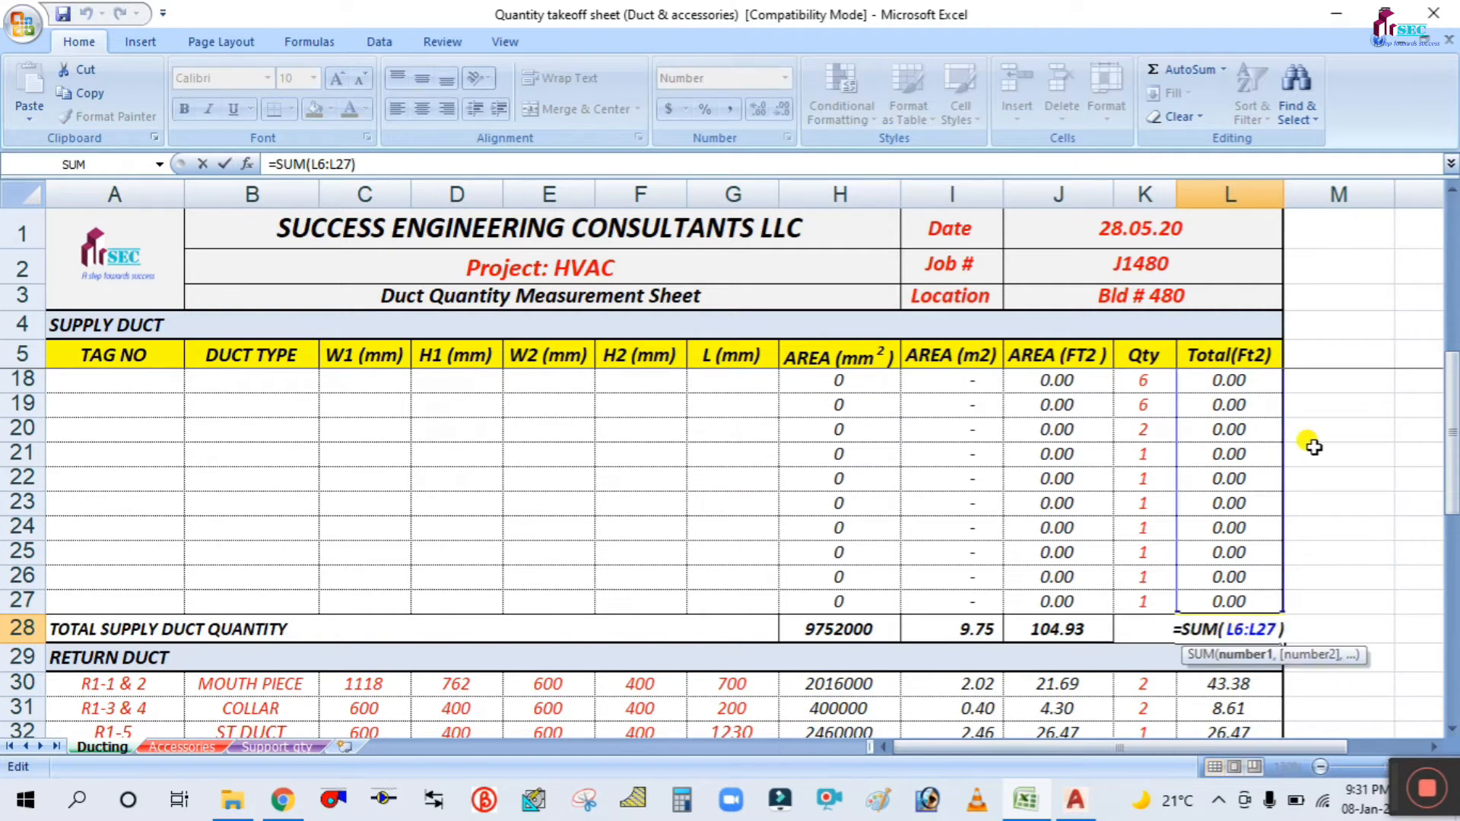
scroll(1299, 425, "up", 3)
scroll(1339, 495, "down", 2)
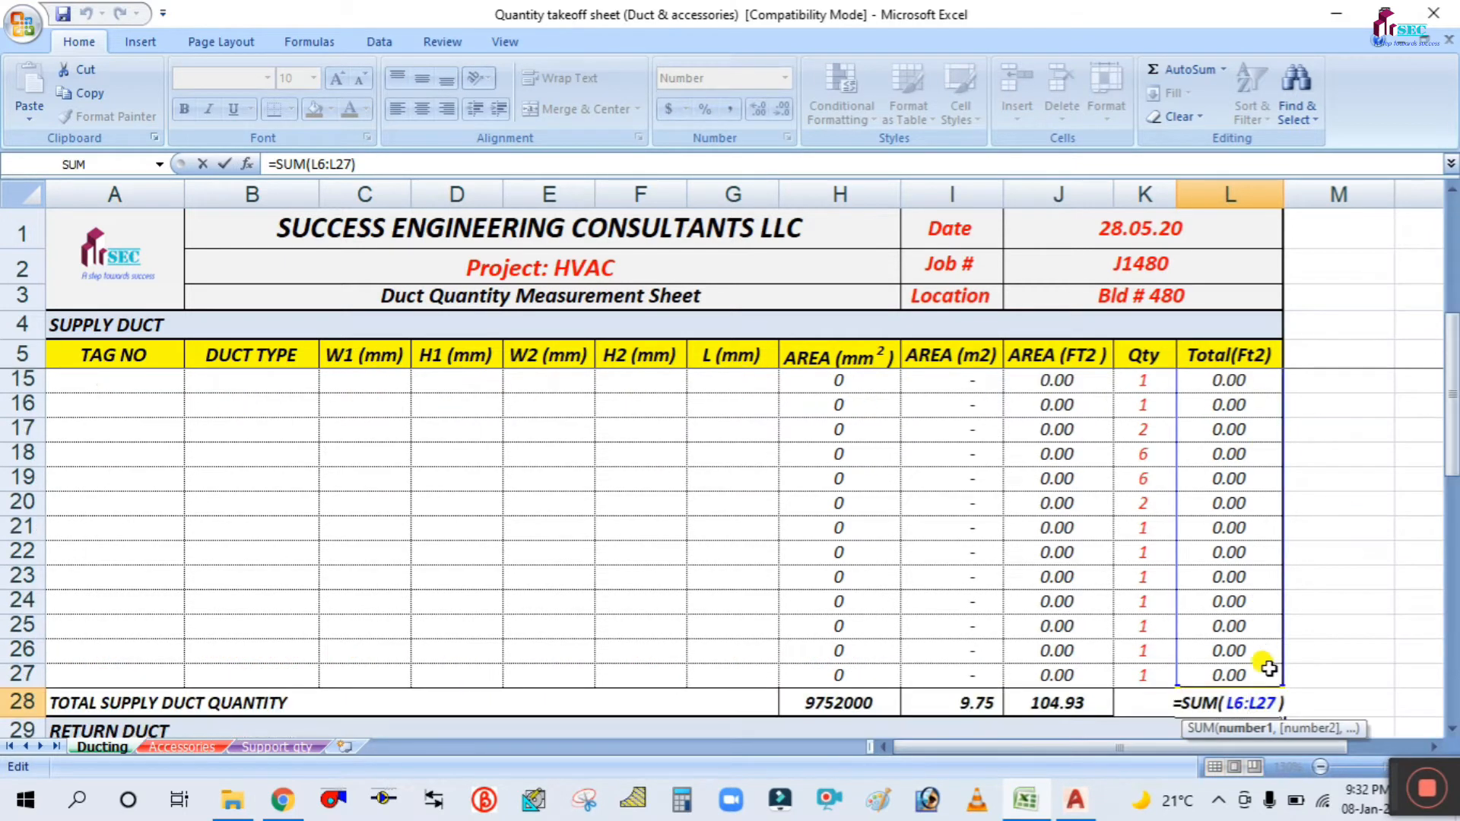
key("Escape")
Review the RETURN DUCT section and inspect the L42 formula that totals the return duct area.
scroll(1258, 618, "down", 4)
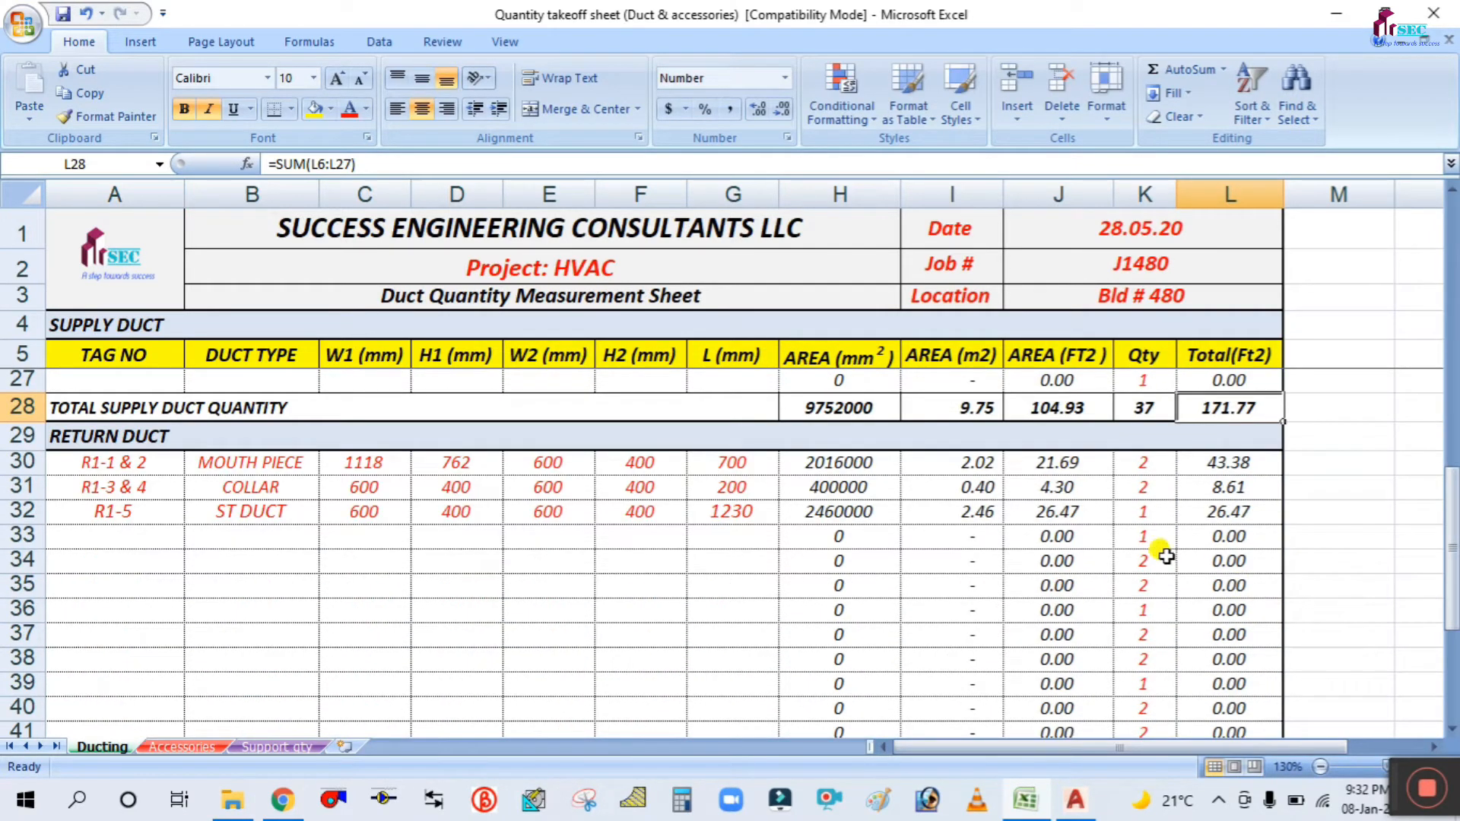
left_click(118, 433)
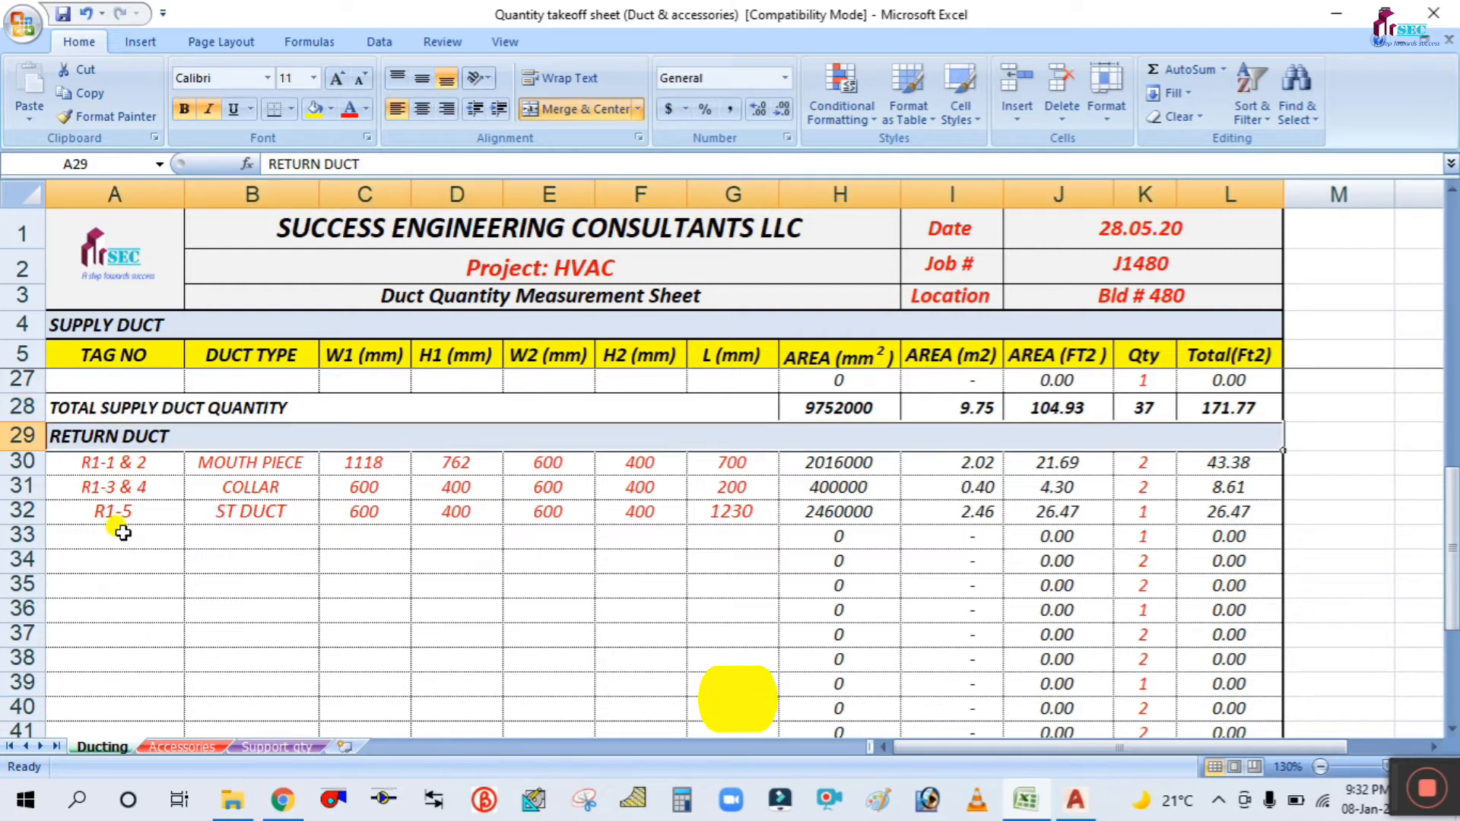
scroll(122, 508, "down", 2)
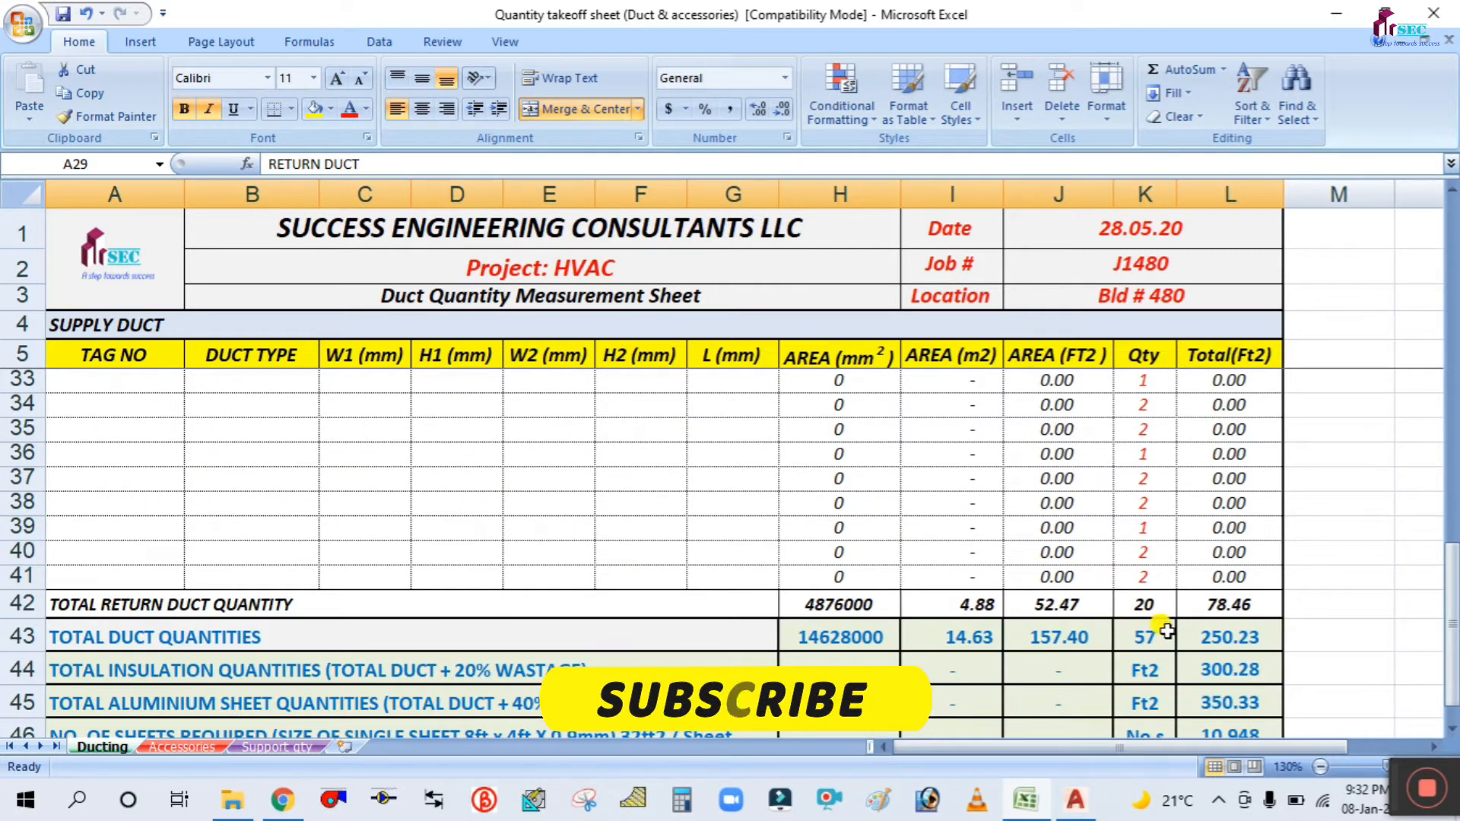
double_click(1228, 605)
scroll(1323, 517, "up", 2)
key("Escape")
Inspect the TOTAL DUCT QUANTITIES formula in L43 that combines the supply and return totals.
scroll(1345, 498, "down", 4)
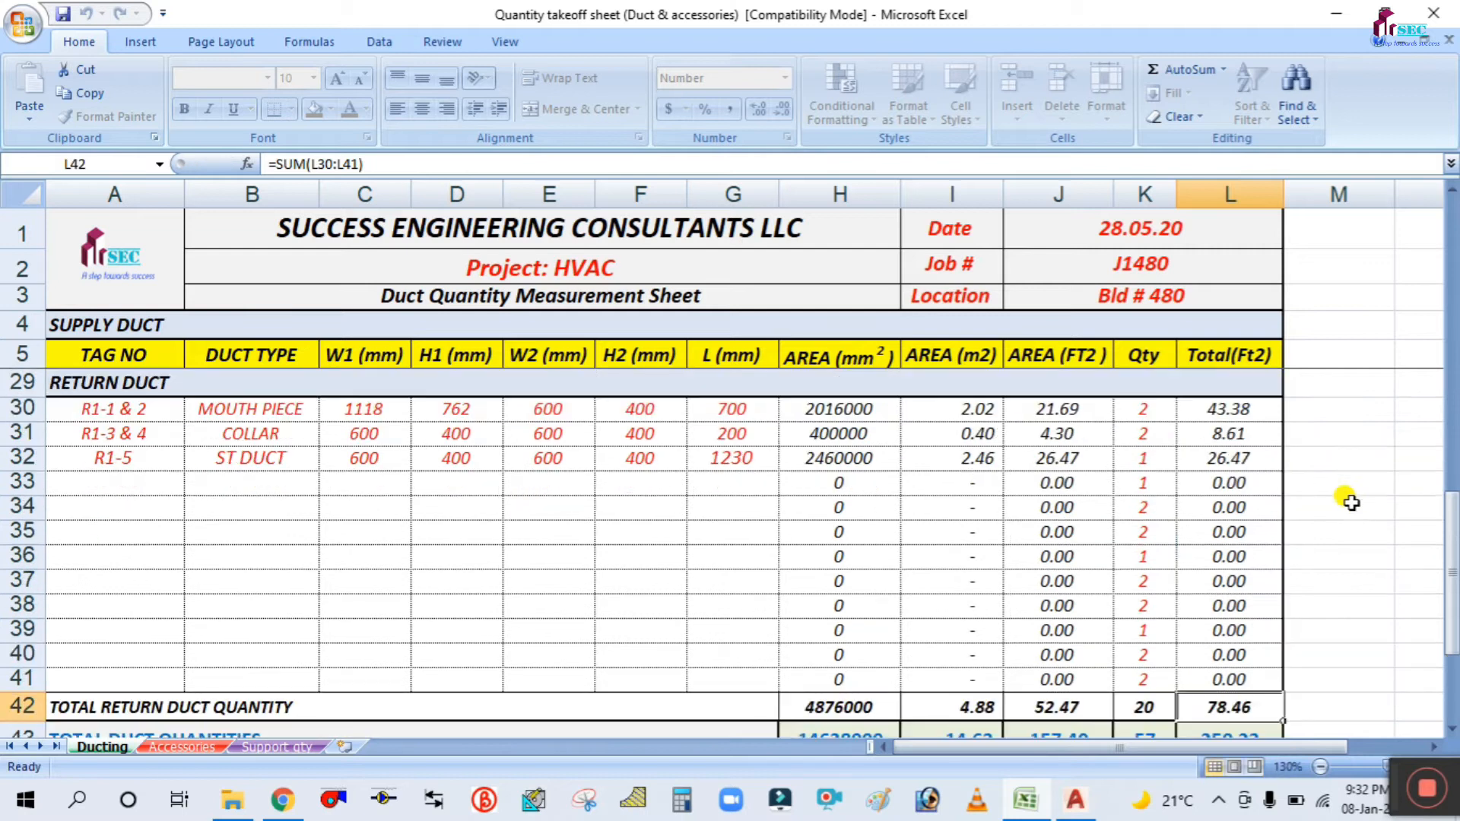
left_click(147, 516)
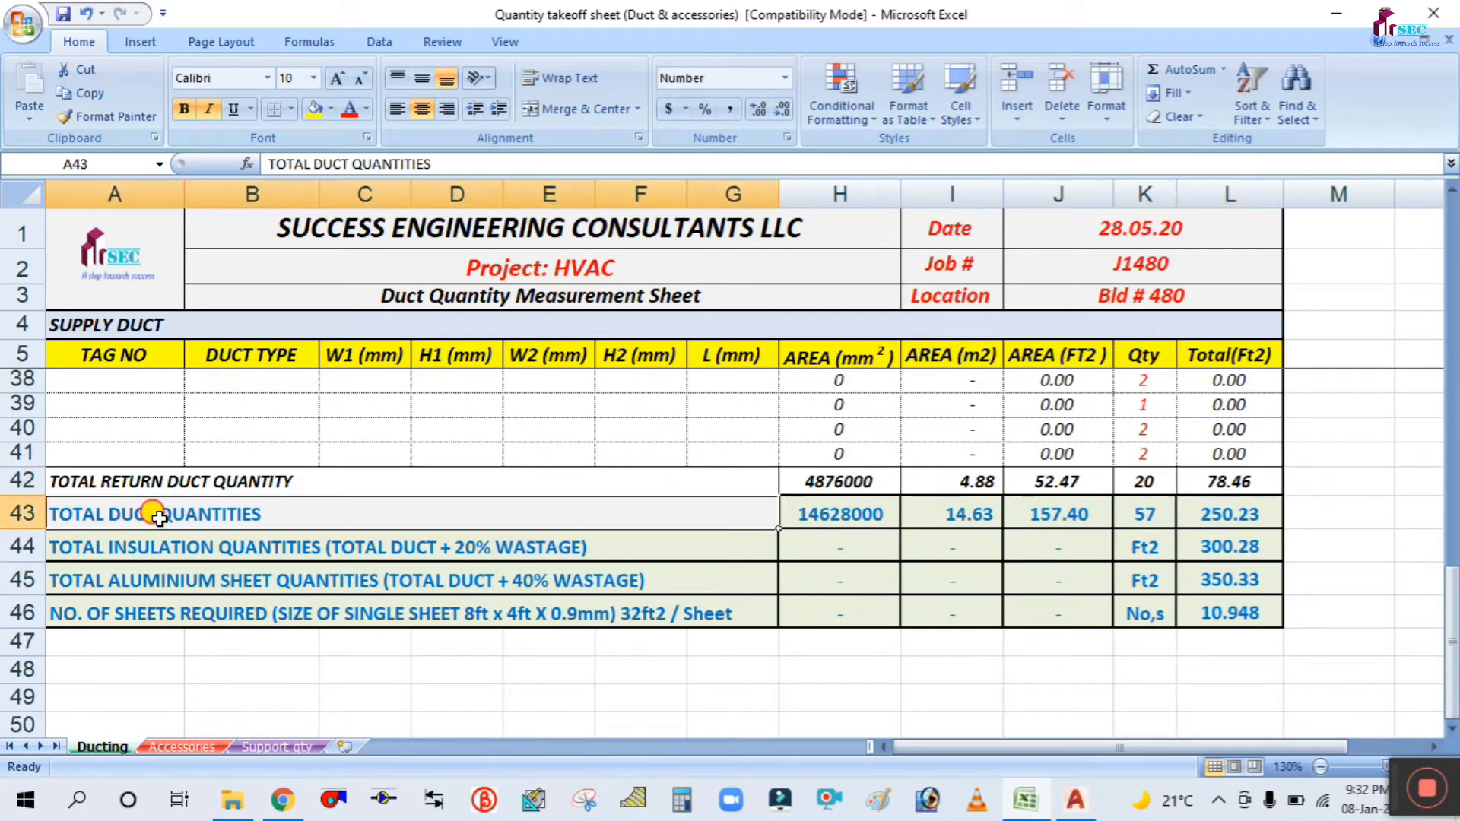
double_click(1222, 508)
key("Escape")
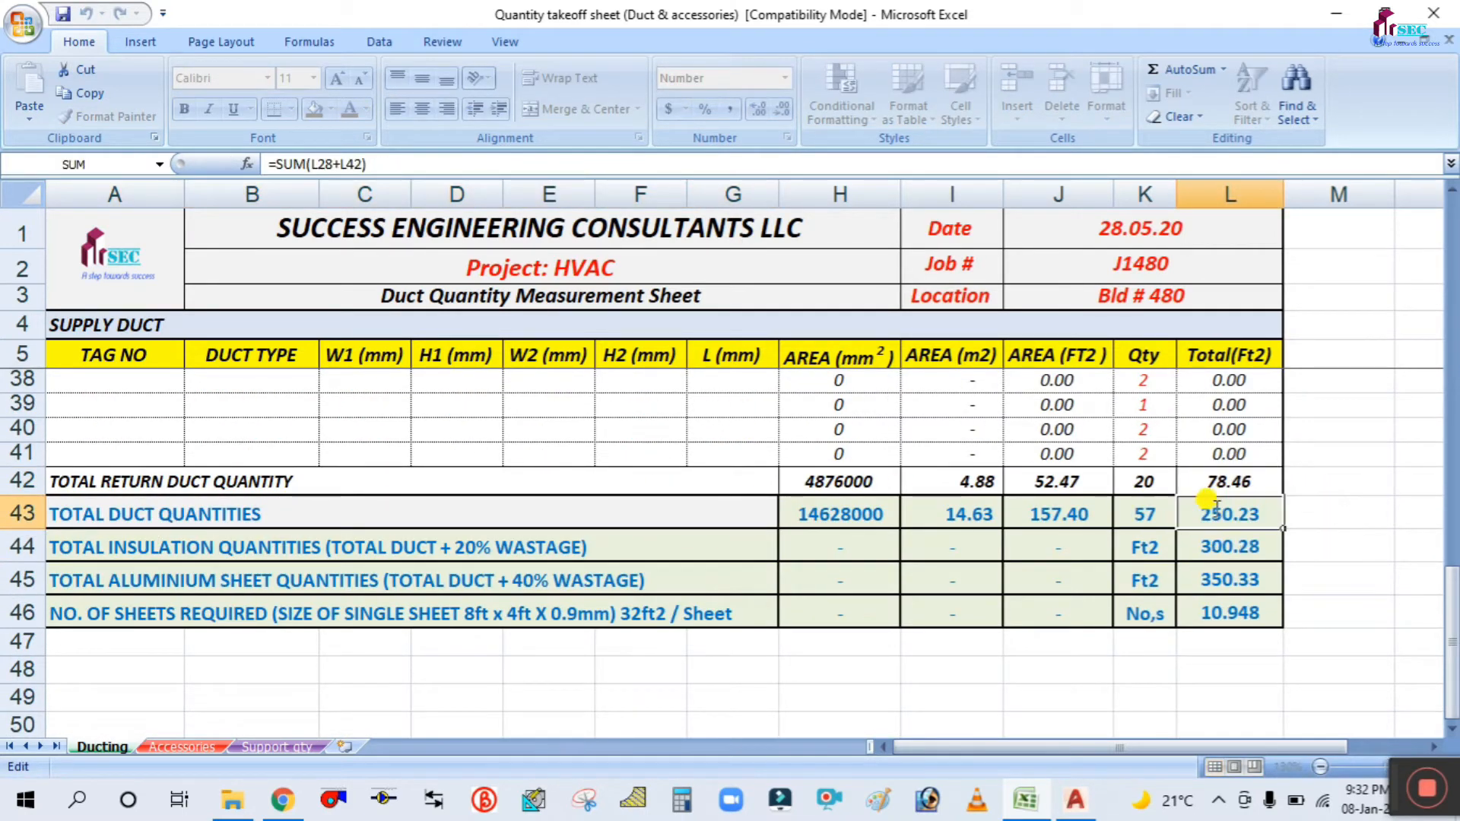
View the Accessories sheet and return to the first supply duct rows of the Ducting sheet.
scroll(664, 543, "up", 4)
scroll(663, 543, "up", 5)
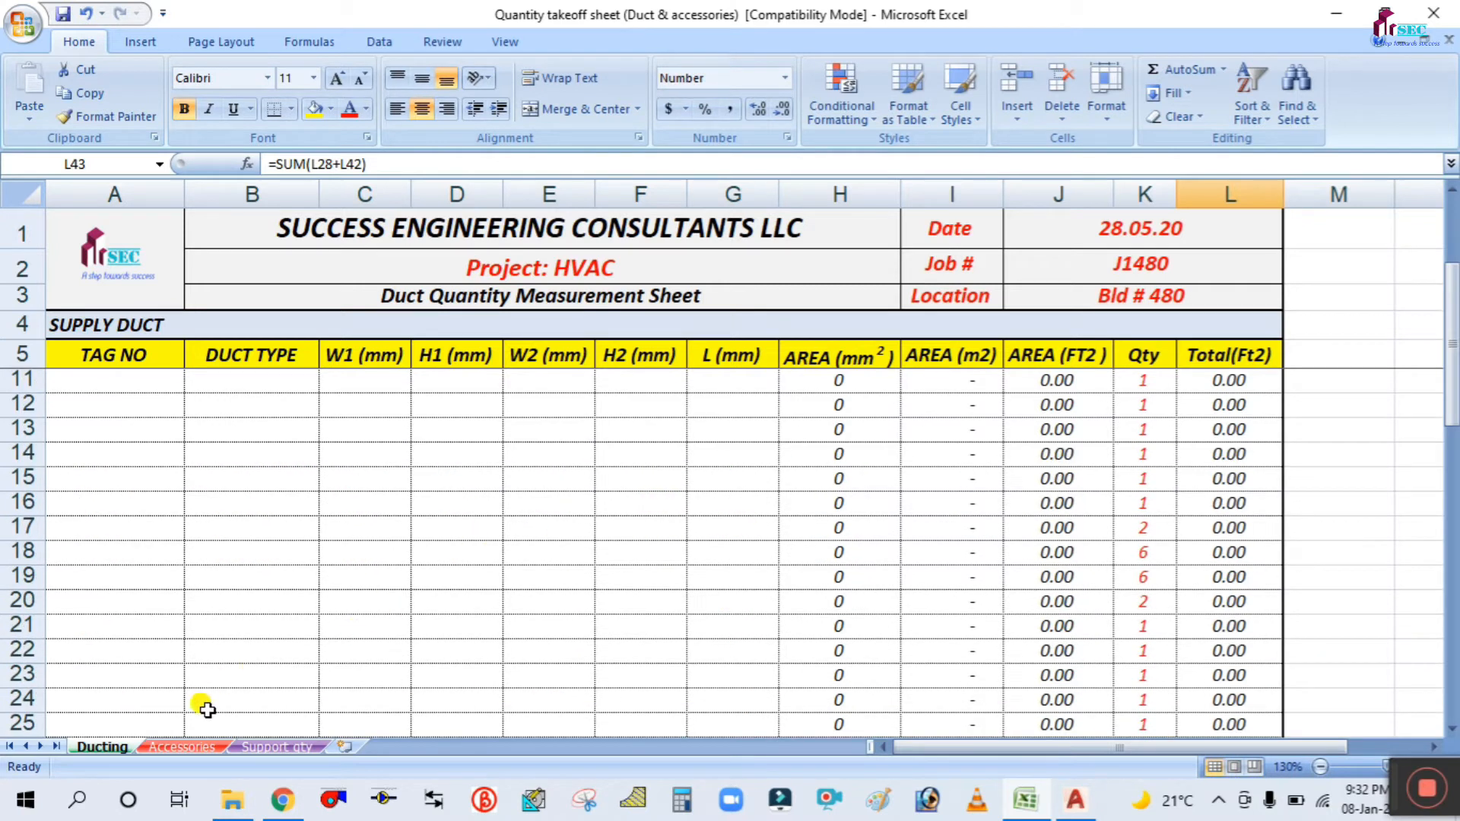
left_click(183, 747)
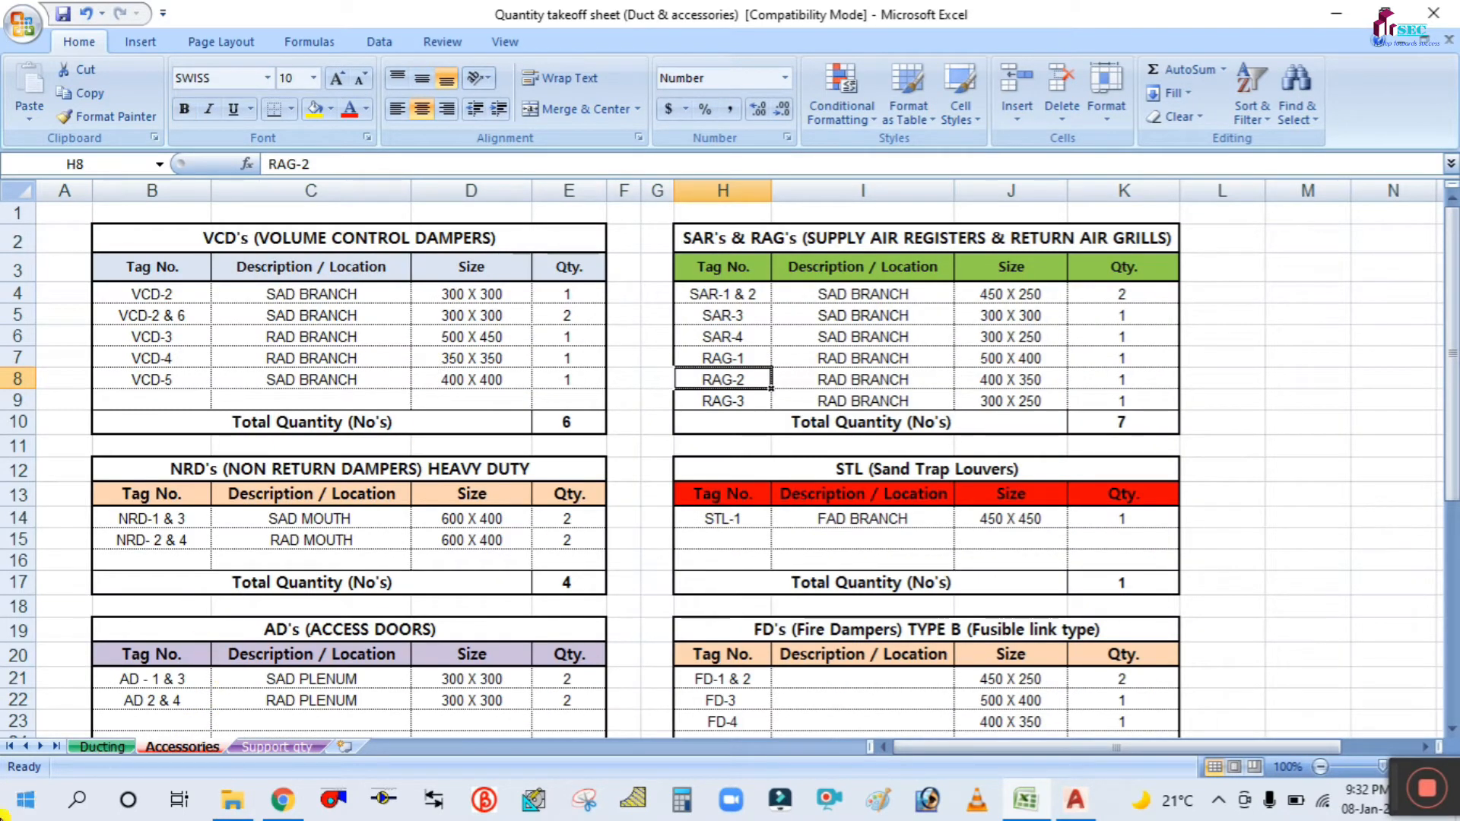
left_click(107, 746)
scroll(322, 514, "up", 2)
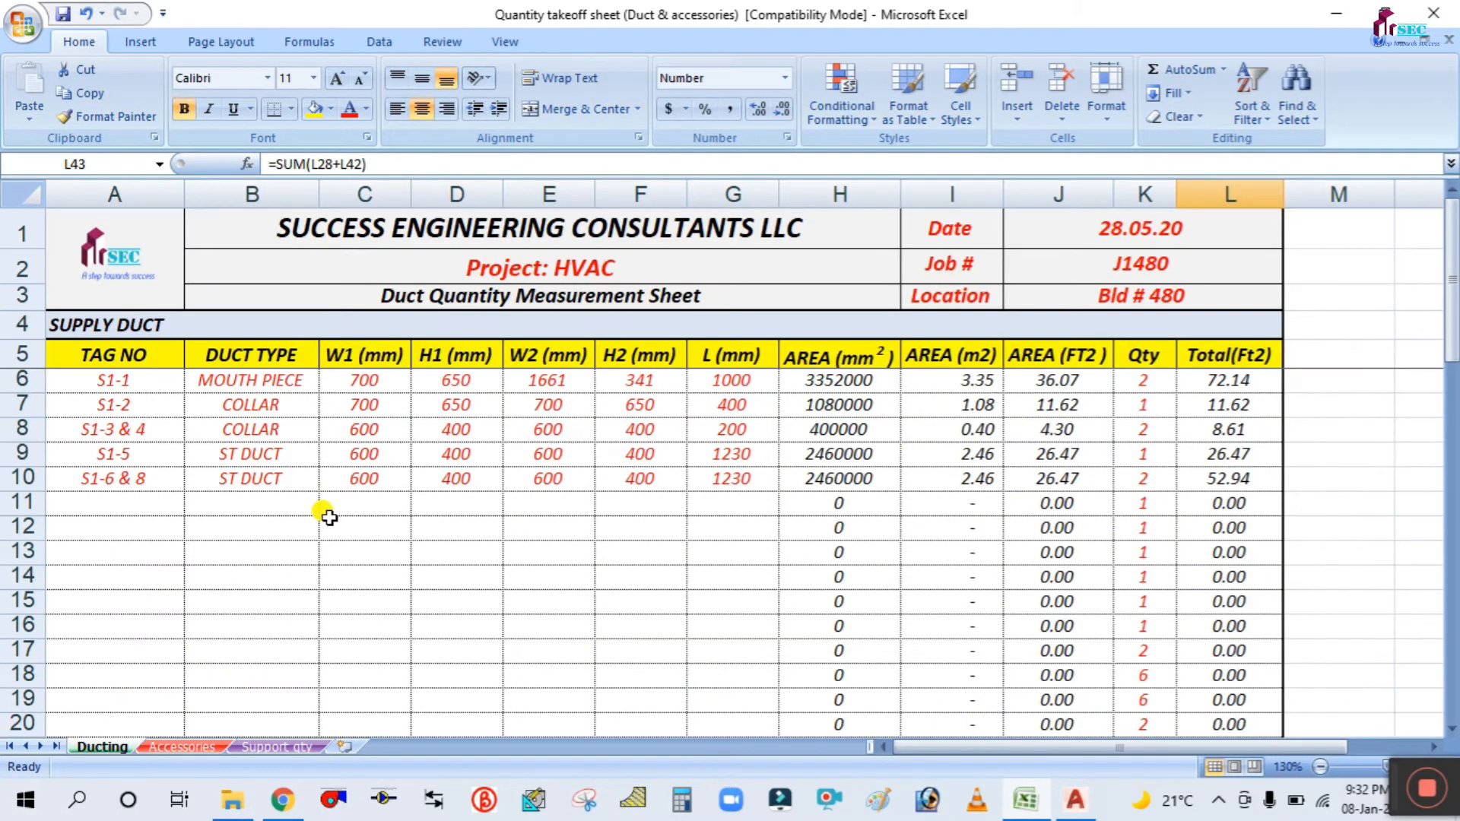
Clear the supply duct tag numbers, duct types, widths, heights and lengths from A6:G10.
left_click(146, 385)
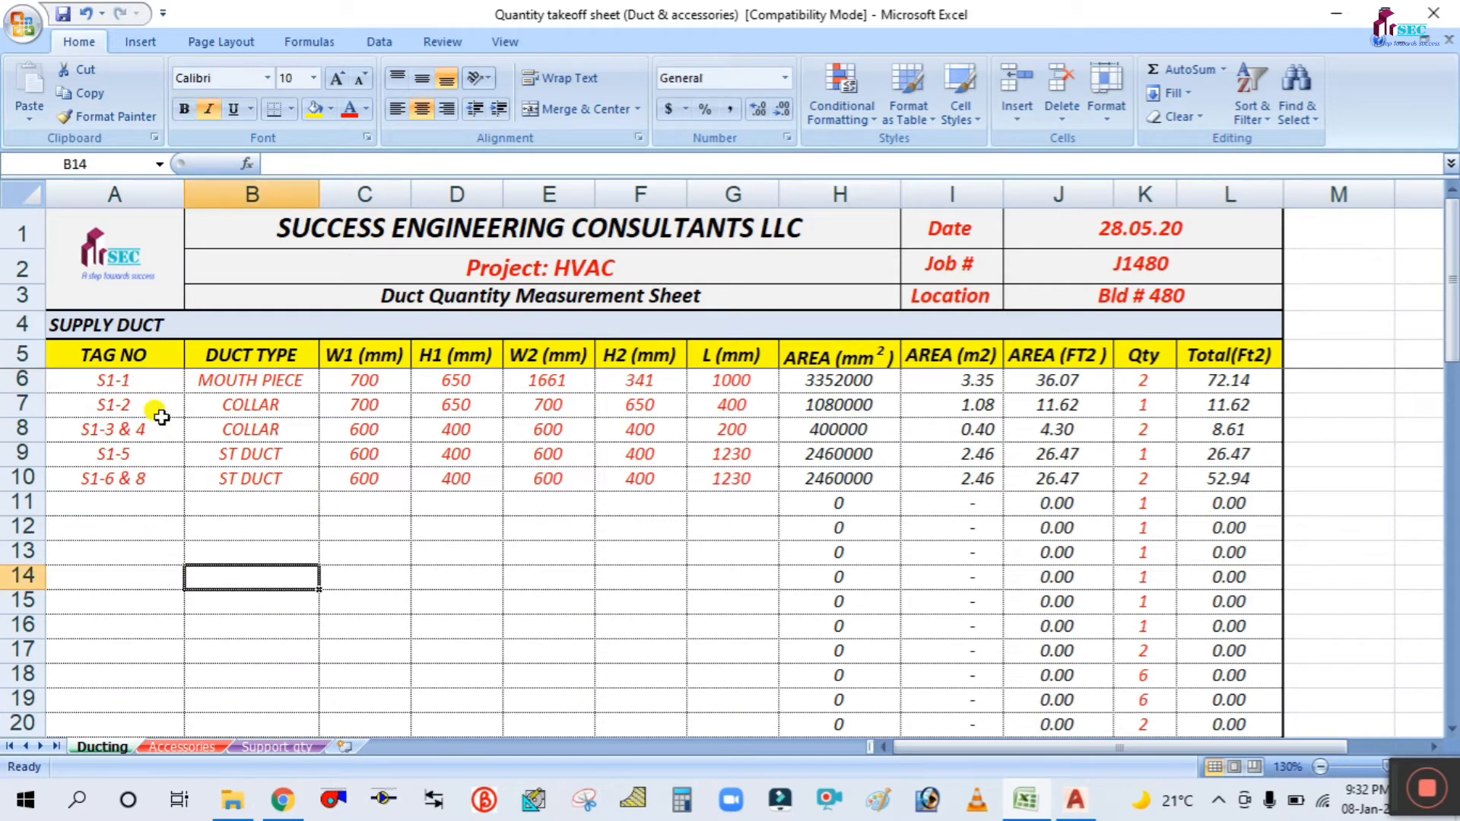
left_click_drag(150, 378, 619, 472)
key("Delete")
left_click(690, 560)
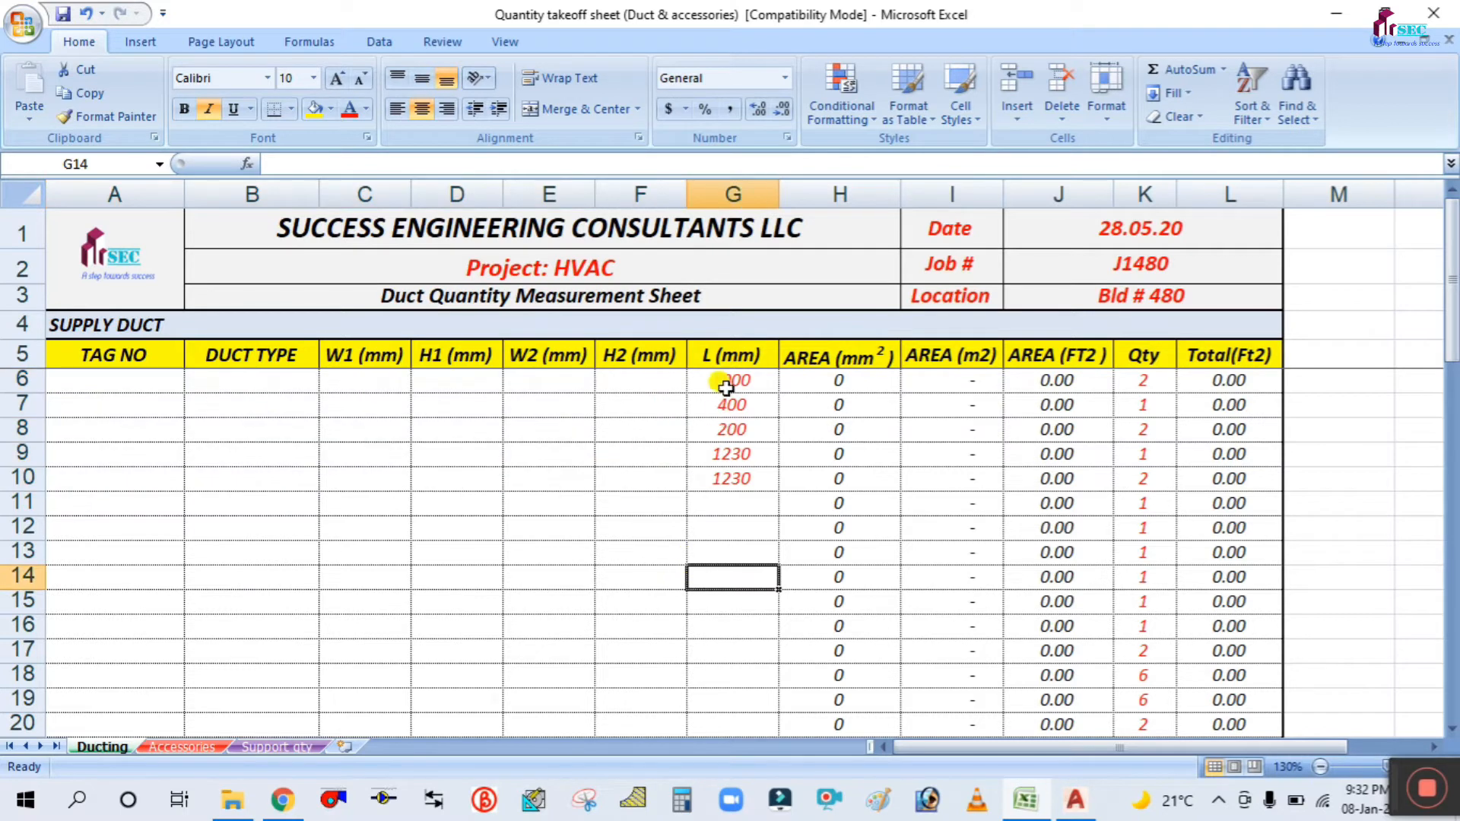
left_click_drag(723, 382, 713, 481)
key("Delete")
left_click(557, 551)
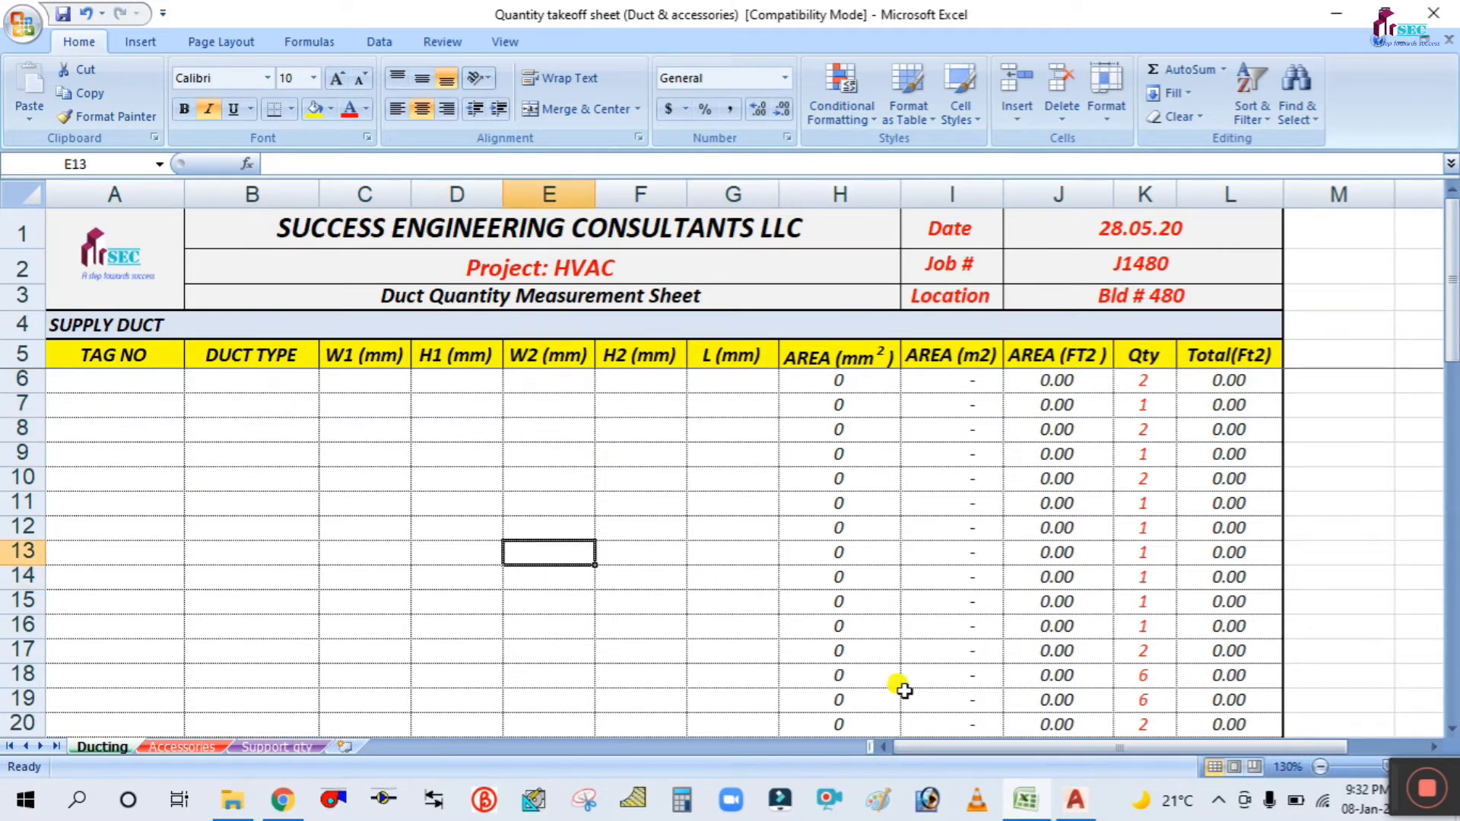
Switch to the AutoCAD tag list drawing and examine the roof layout's ducts and package units.
left_click(1074, 803)
scroll(606, 528, "up", 3)
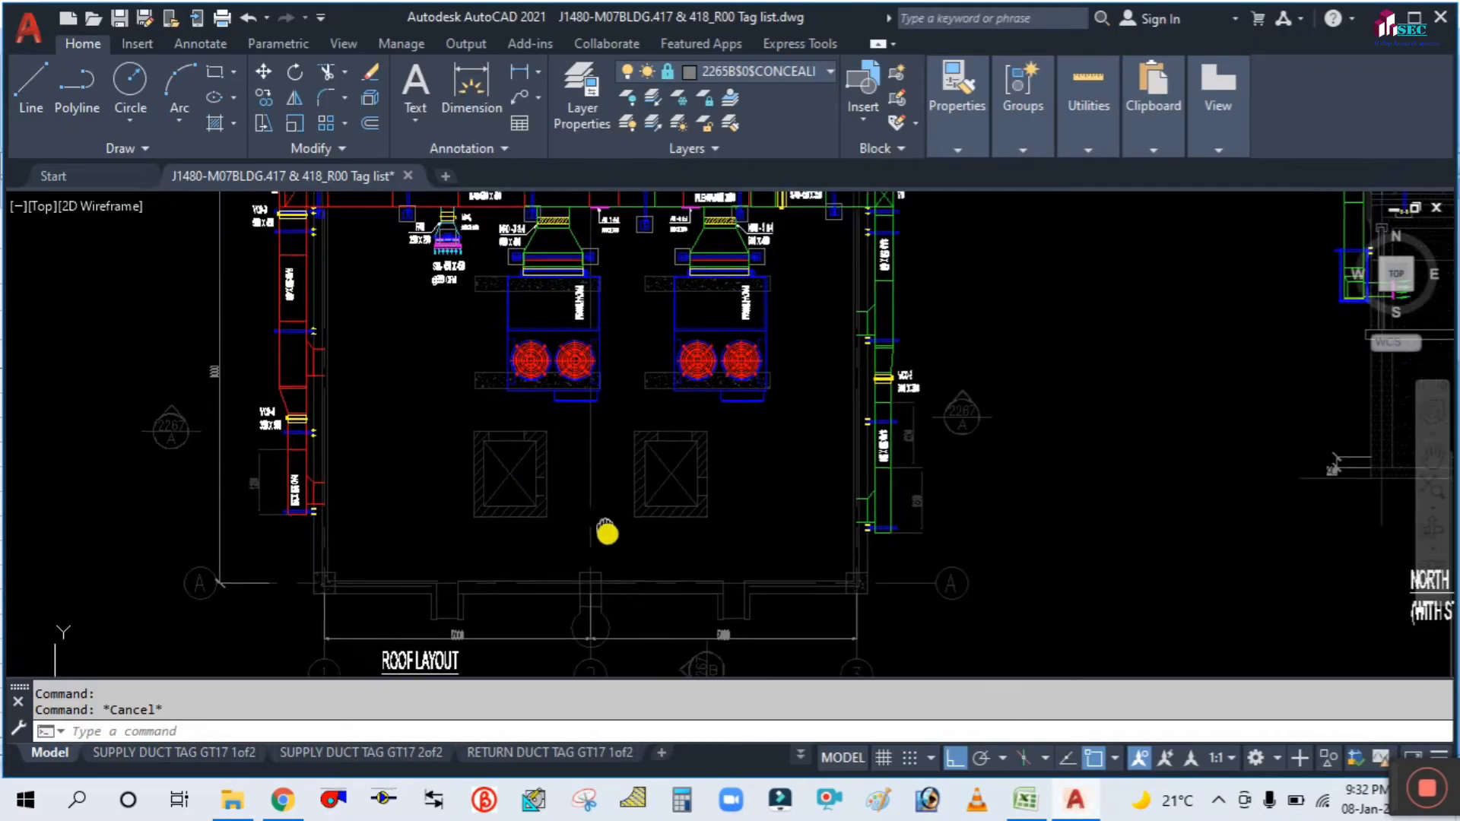
scroll(617, 467, "down", 3)
scroll(509, 463, "down", 4)
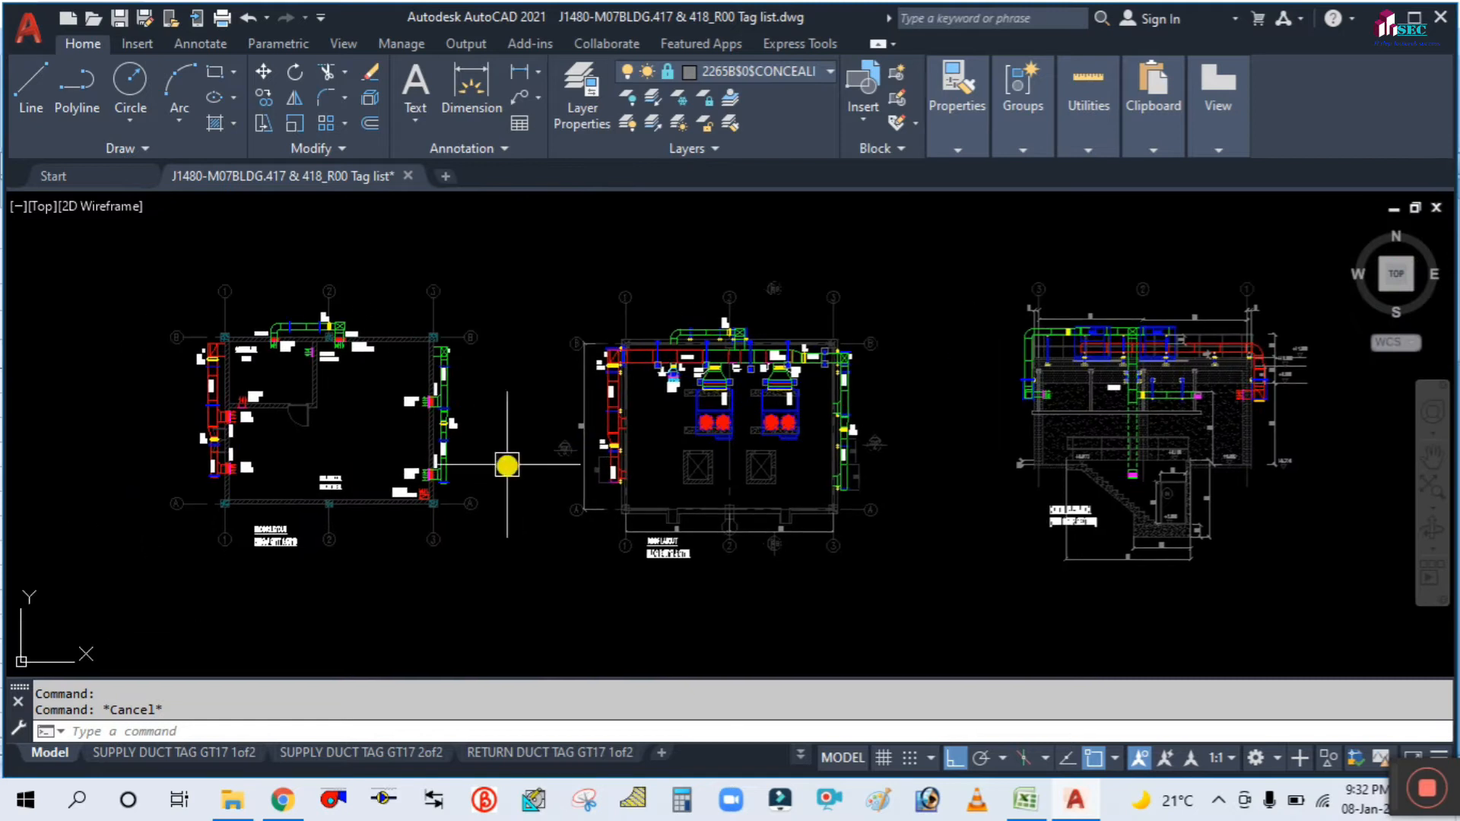
scroll(472, 488, "up", 5)
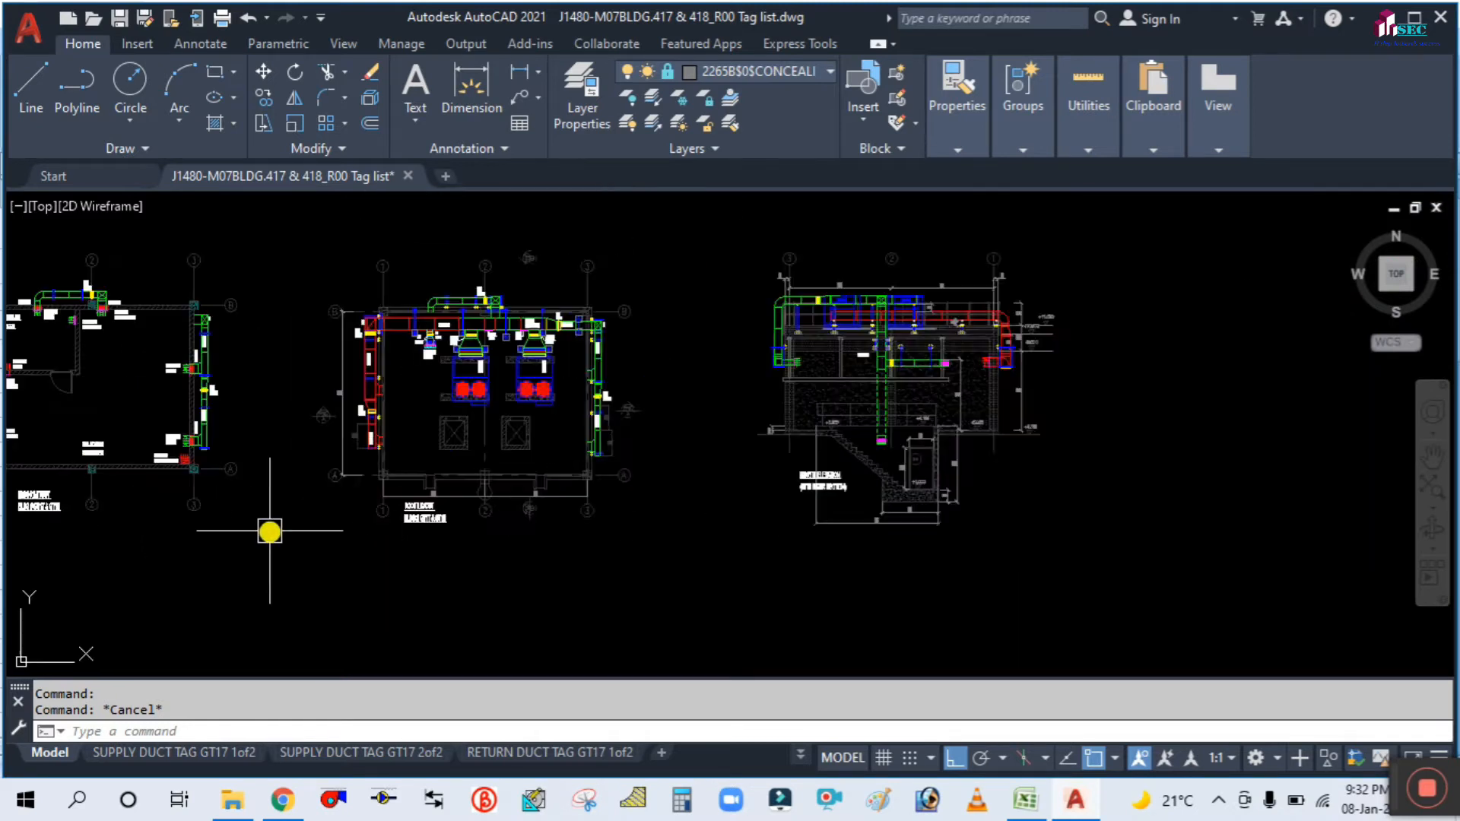
middle_click_drag(334, 449, 395, 552)
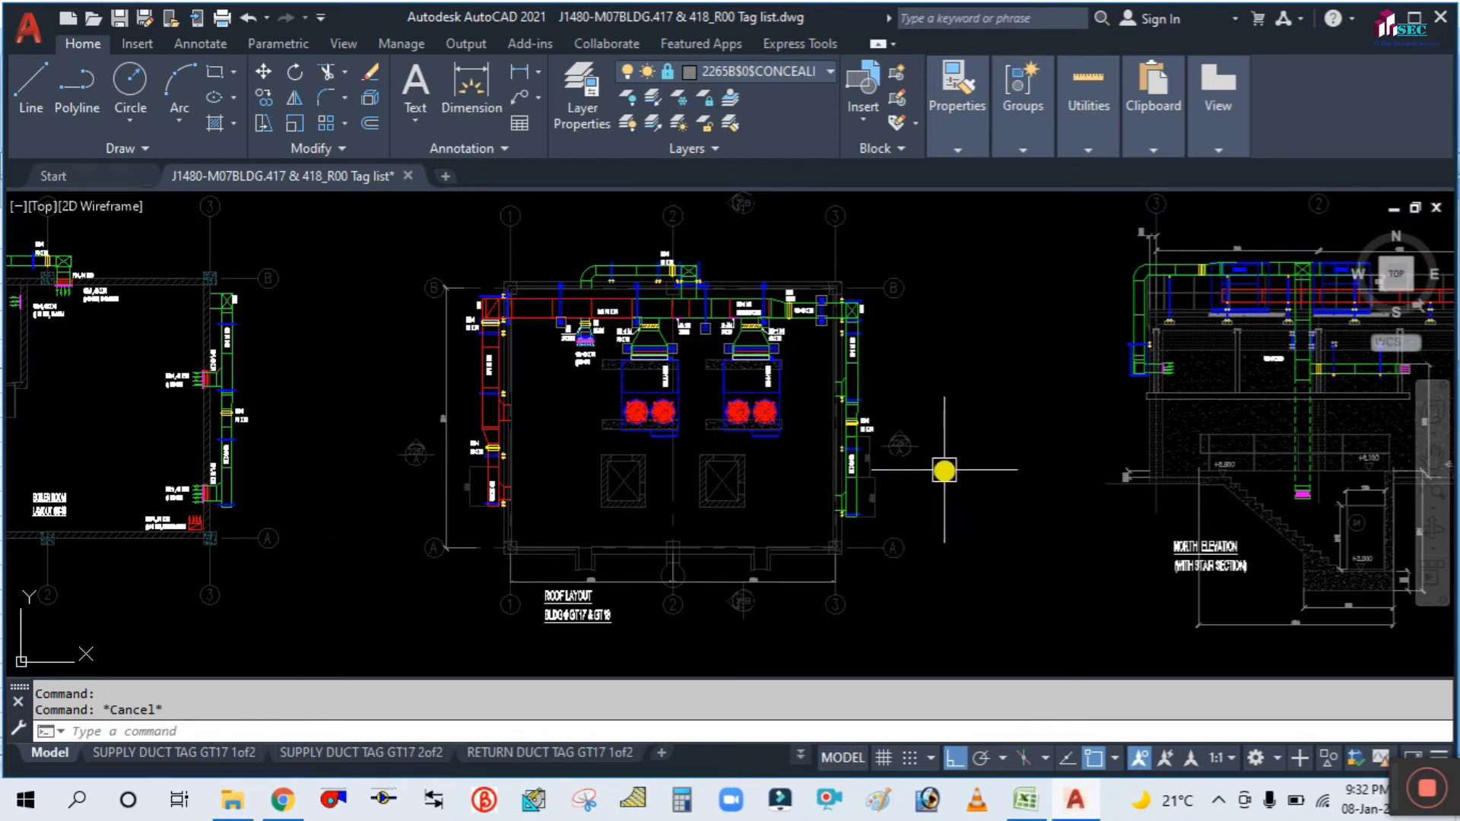
middle_click_drag(912, 447, 841, 394)
scroll(825, 364, "up", 2)
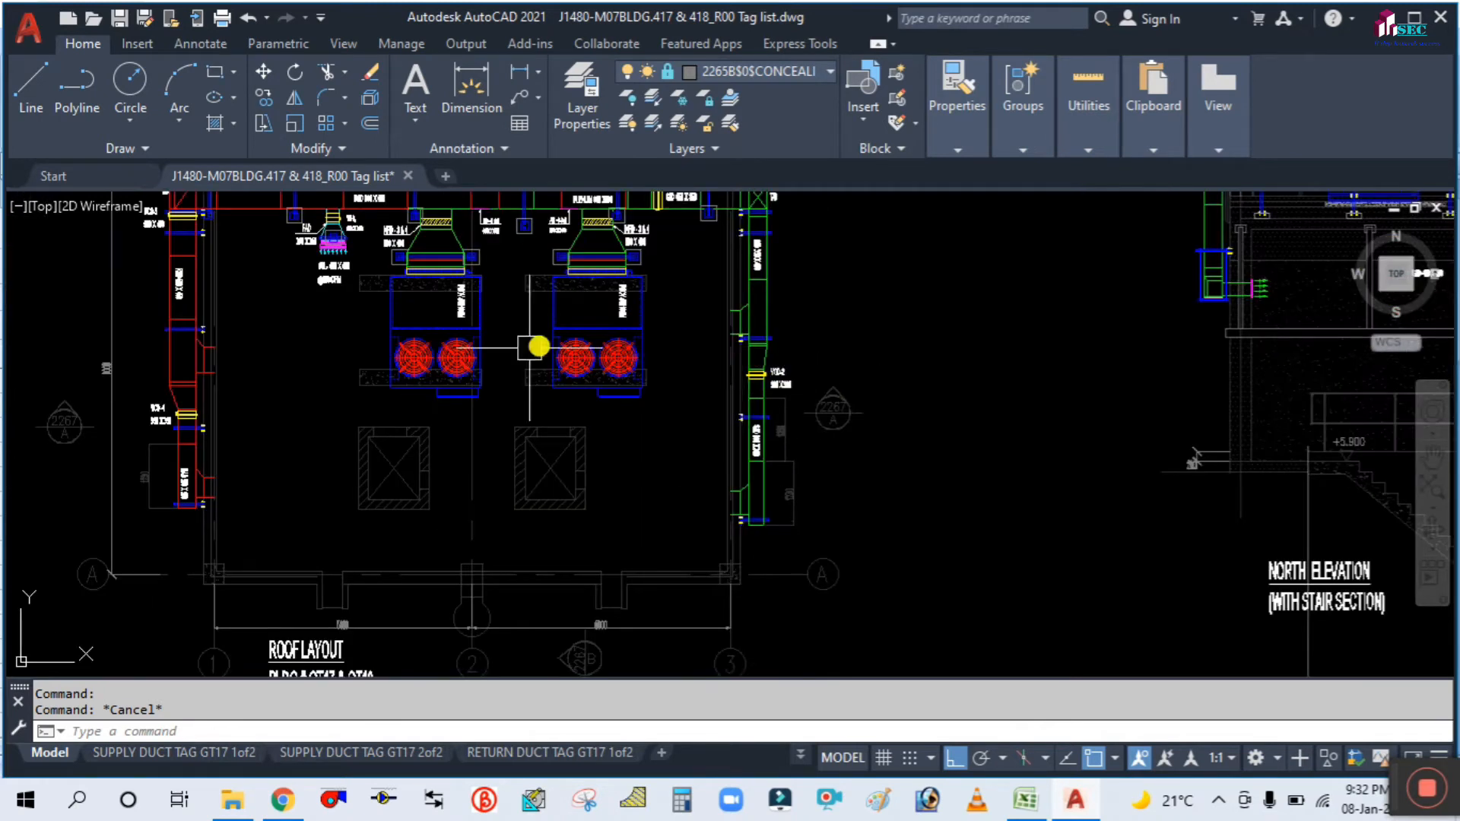
scroll(437, 467, "down", 4)
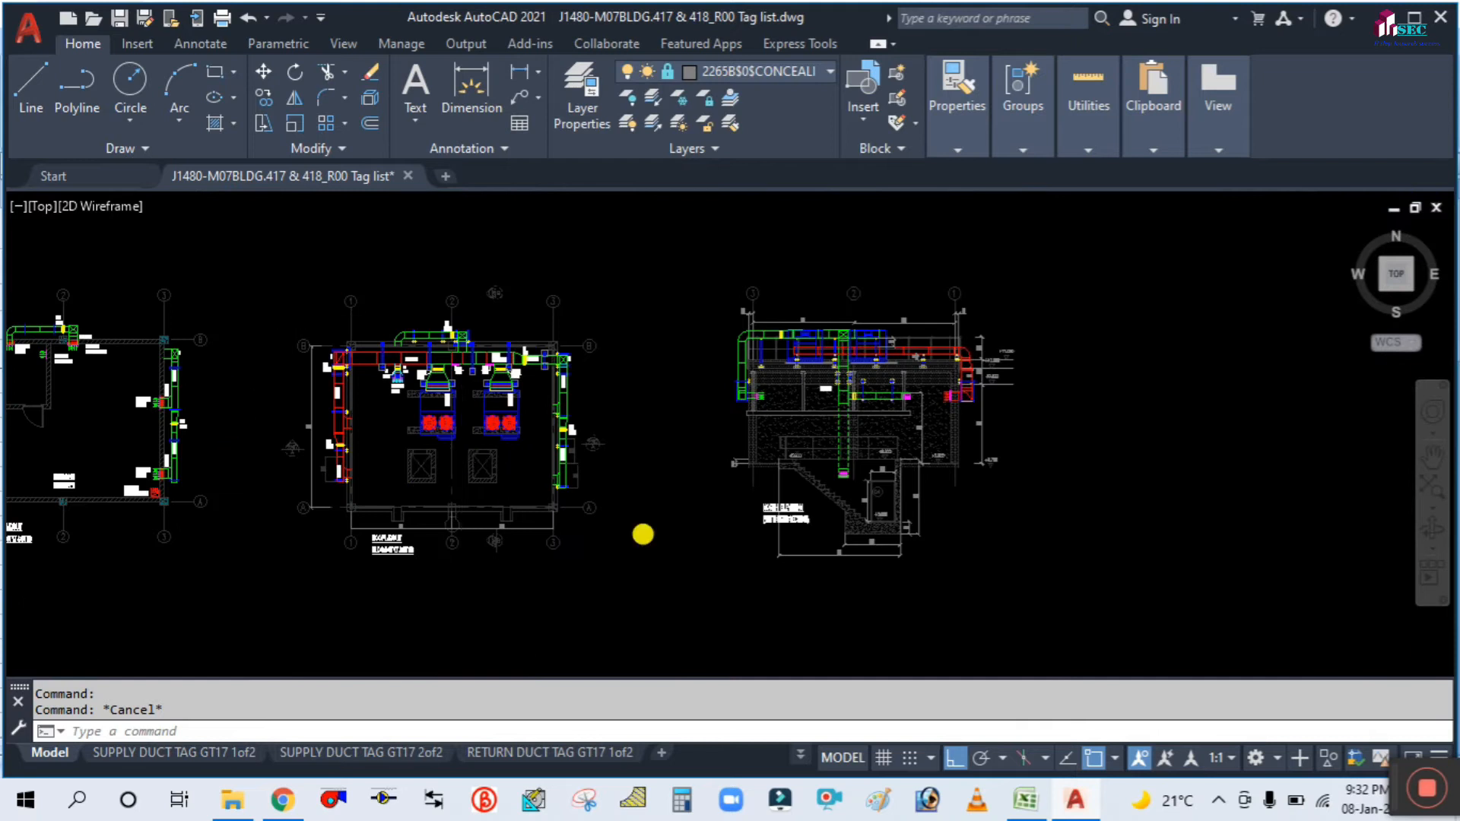
Survey the separate supply and return duct layouts, elevations and tag list tables in the drawing.
scroll(644, 536, "down", 4)
middle_click_drag(958, 435, 298, 485)
scroll(1050, 310, "up", 2)
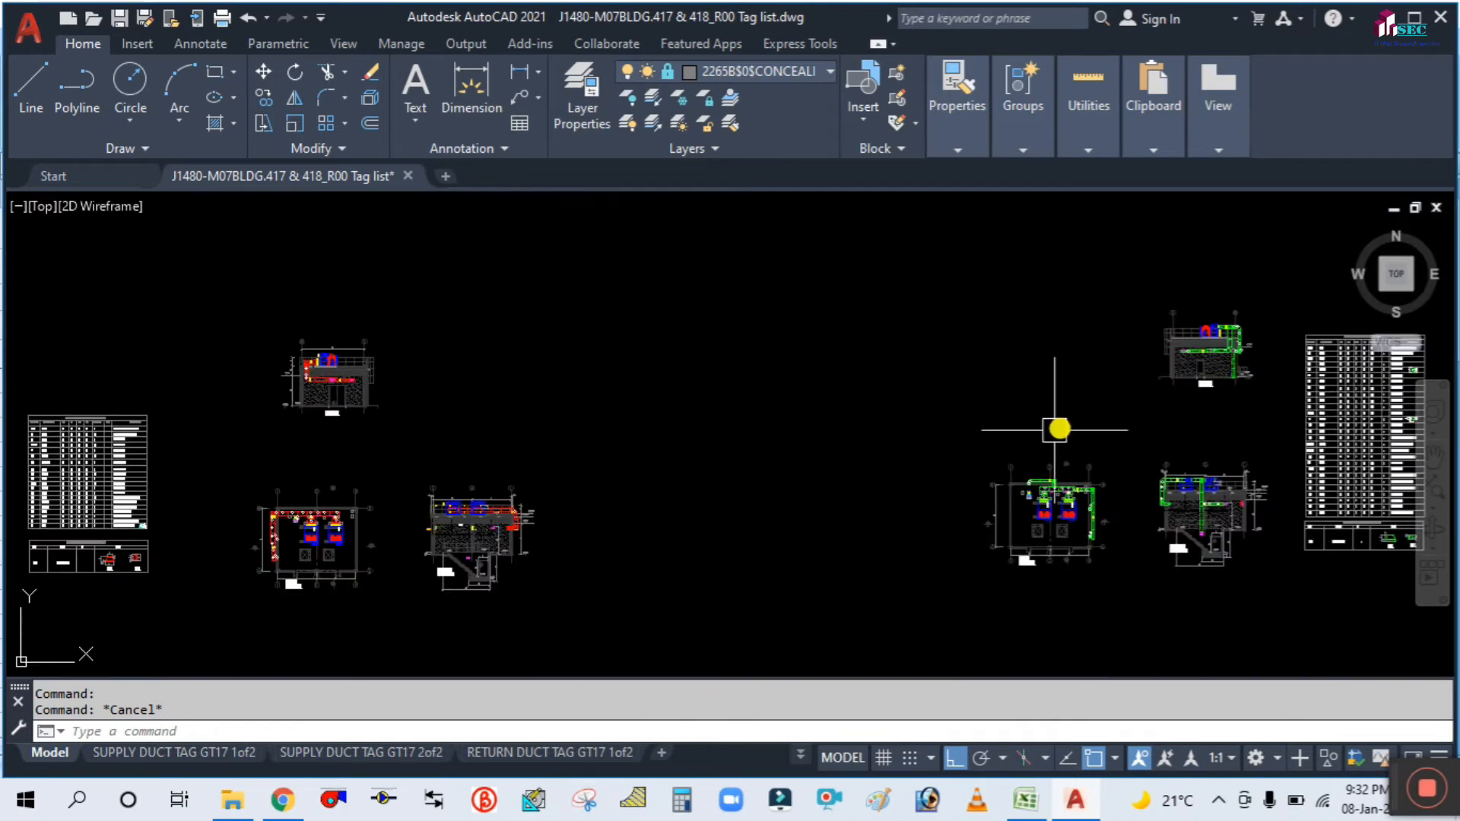
middle_click_drag(1029, 438, 612, 368)
scroll(874, 464, "up", 2)
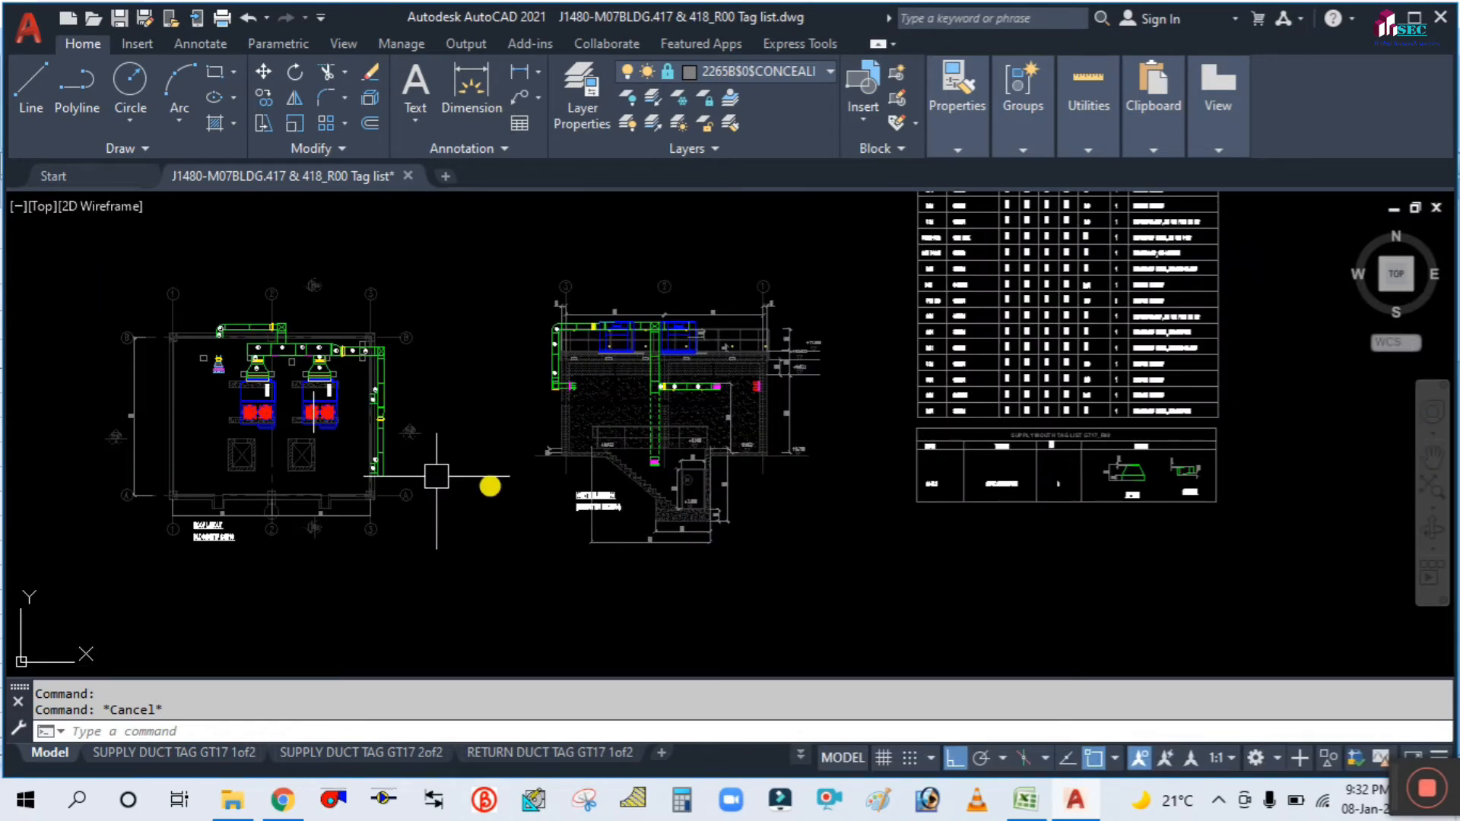
scroll(426, 376, "up", 1)
mouse_move(433, 374)
middle_mouse_down()
mouse_move(743, 446)
mouse_move(859, 401)
middle_mouse_up()
scroll(859, 401, "down", 4)
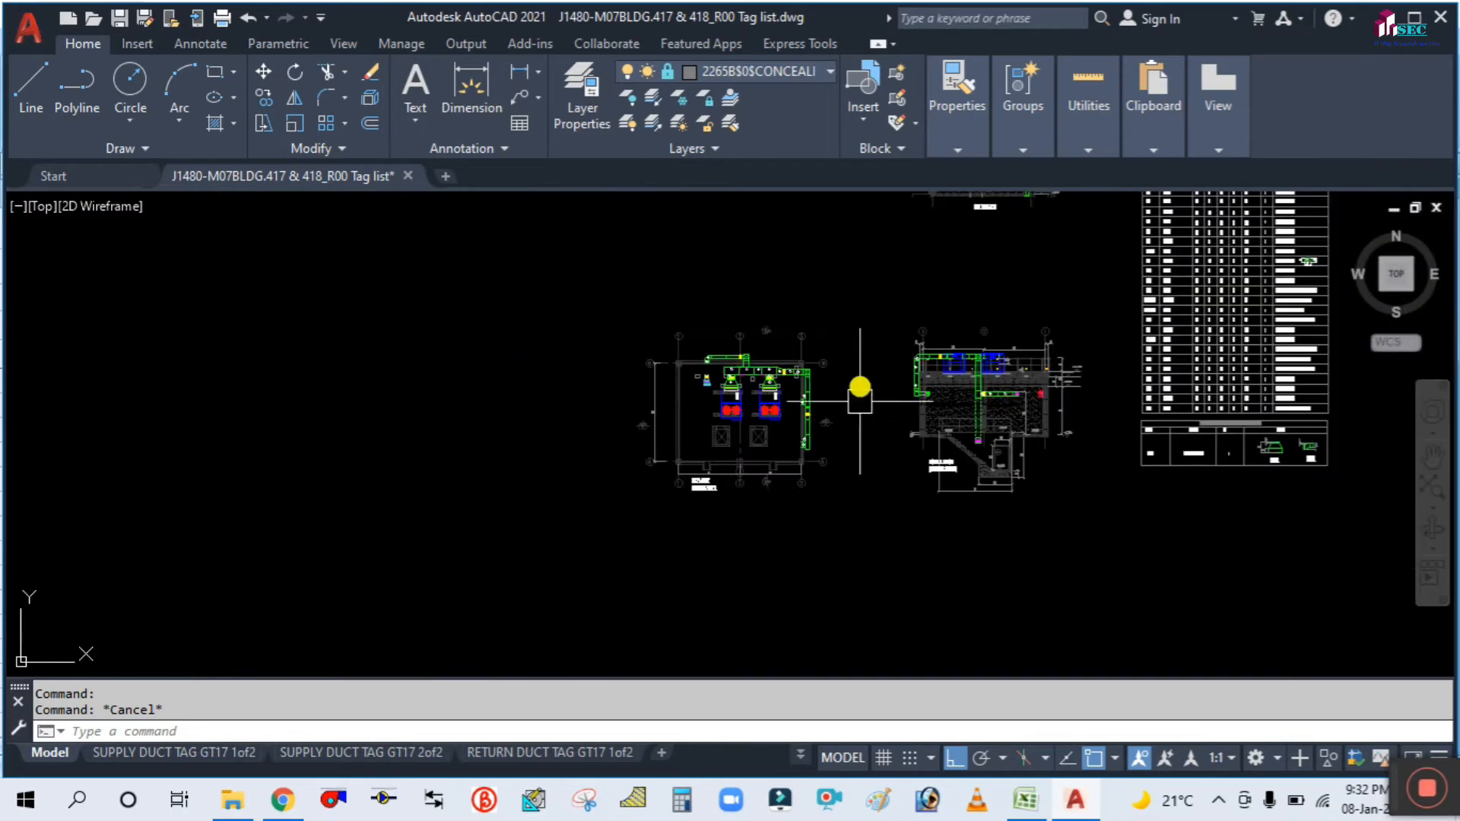
middle_click_drag(461, 515, 948, 381)
scroll(940, 386, "down", 2)
scroll(563, 360, "up", 1)
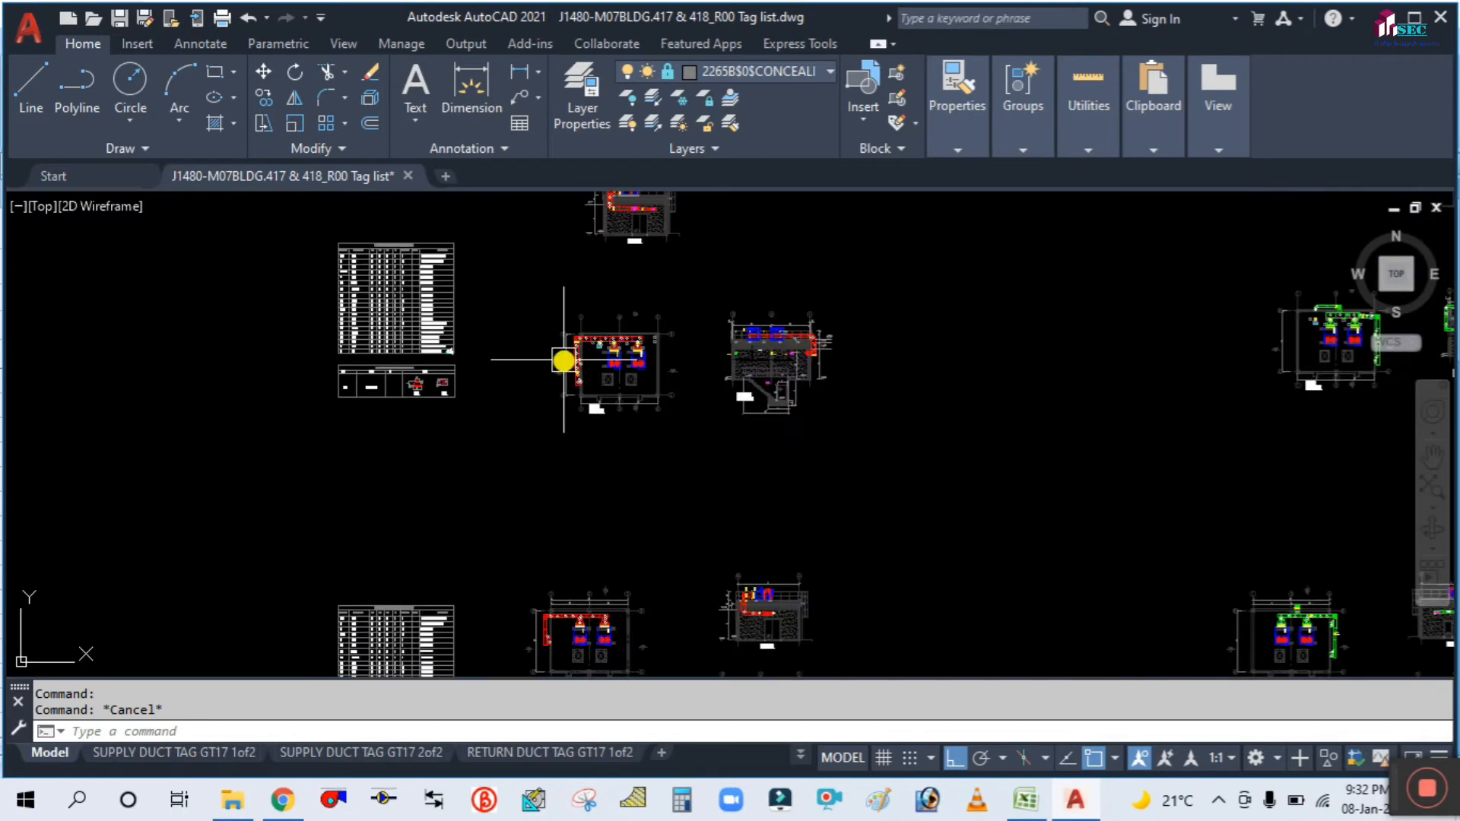
scroll(563, 298, "up", 3)
scroll(552, 331, "down", 5)
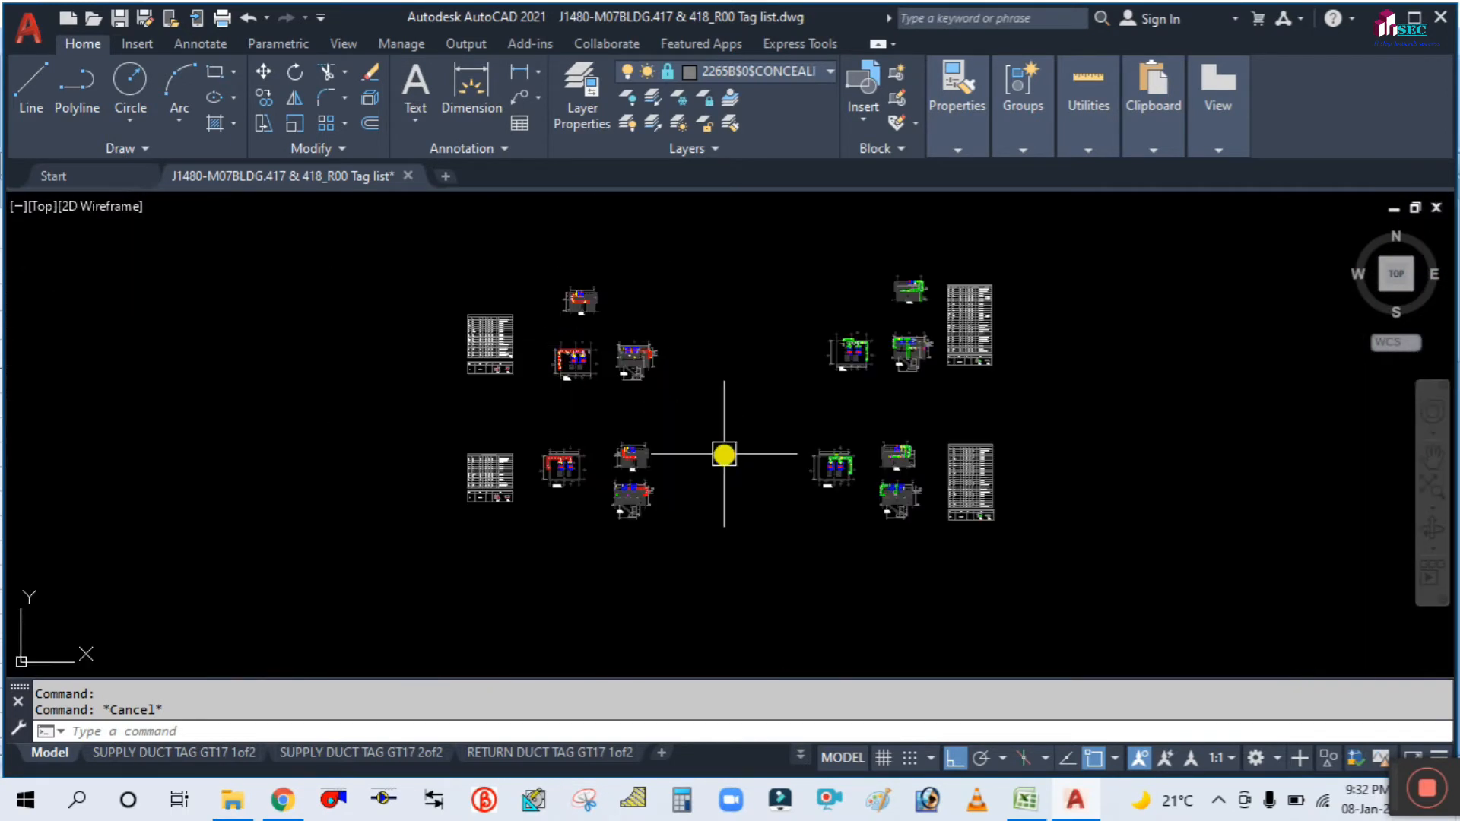
Examine the supply duct tags on the tagged roof plan, especially S1-1 and S1-3 at the first unit.
middle_click_drag(724, 454, 713, 389)
scroll(636, 433, "up", 6)
mouse_move(1027, 318)
middle_mouse_down()
mouse_move(942, 368)
mouse_move(388, 447)
middle_mouse_up()
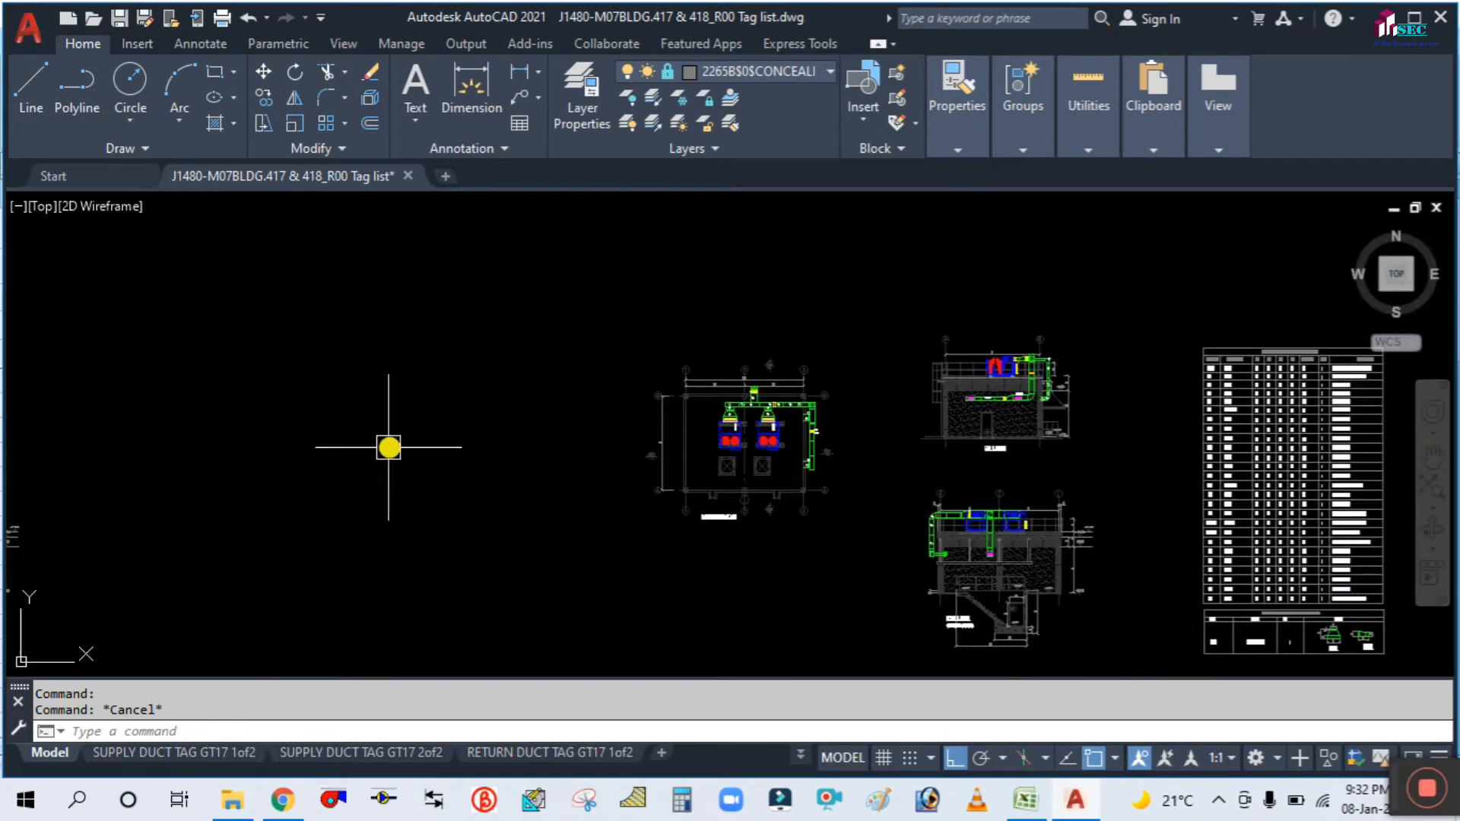
scroll(1020, 391, "up", 3)
mouse_move(207, 518)
middle_mouse_down()
mouse_move(707, 387)
mouse_move(811, 393)
middle_mouse_up()
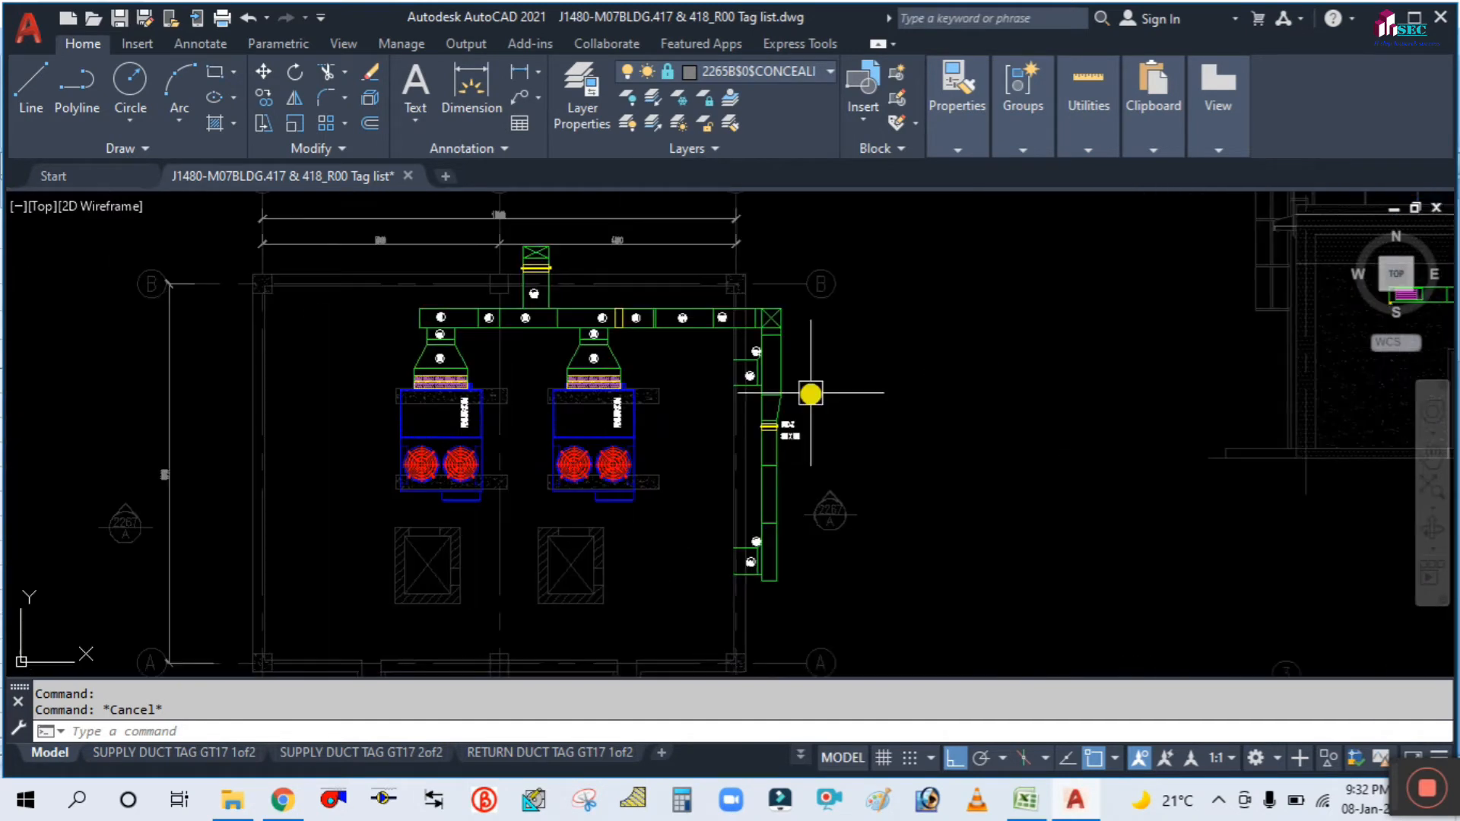
scroll(443, 327, "up", 8)
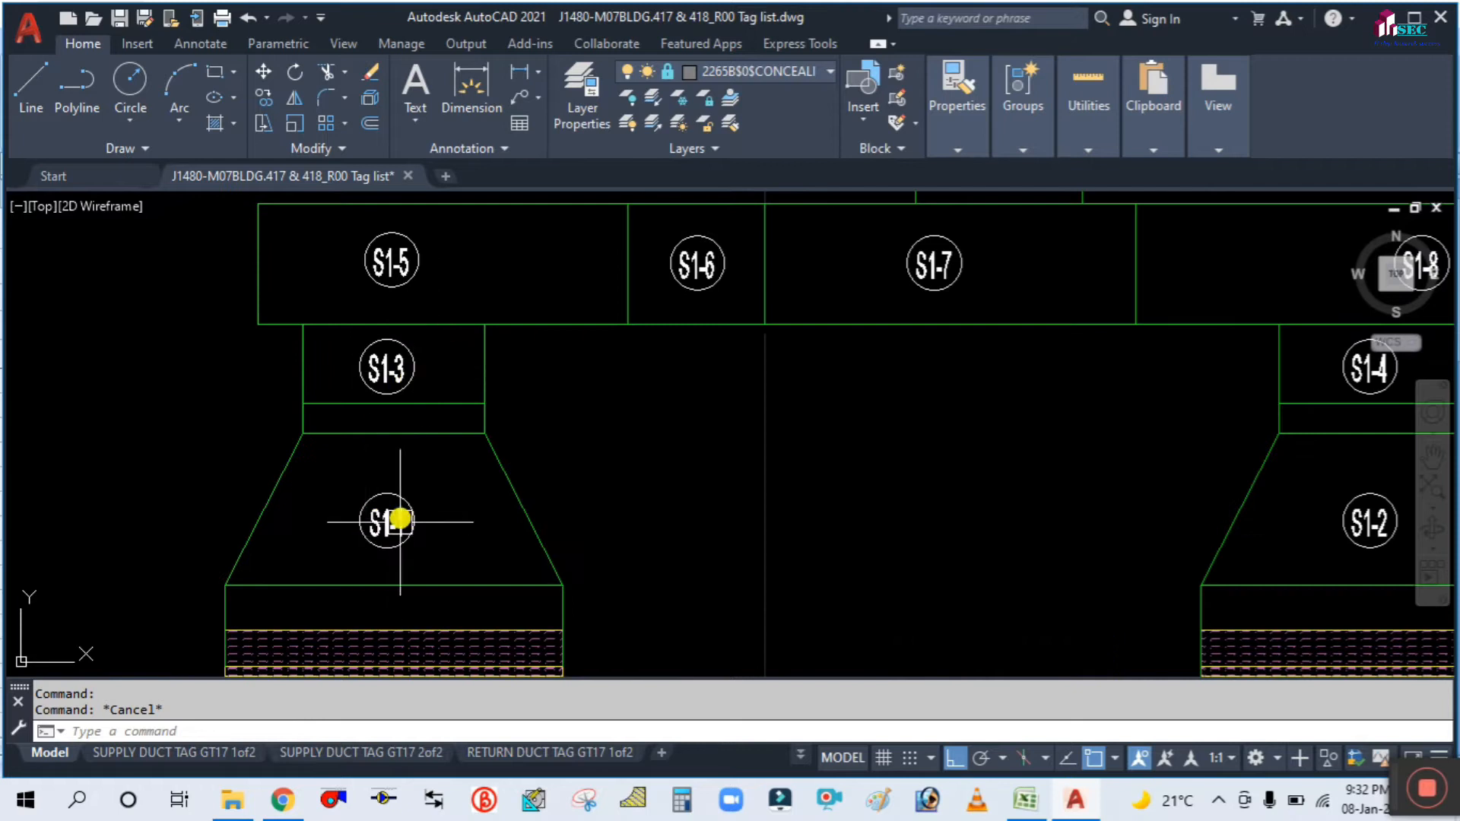
middle_click_drag(578, 505, 752, 450)
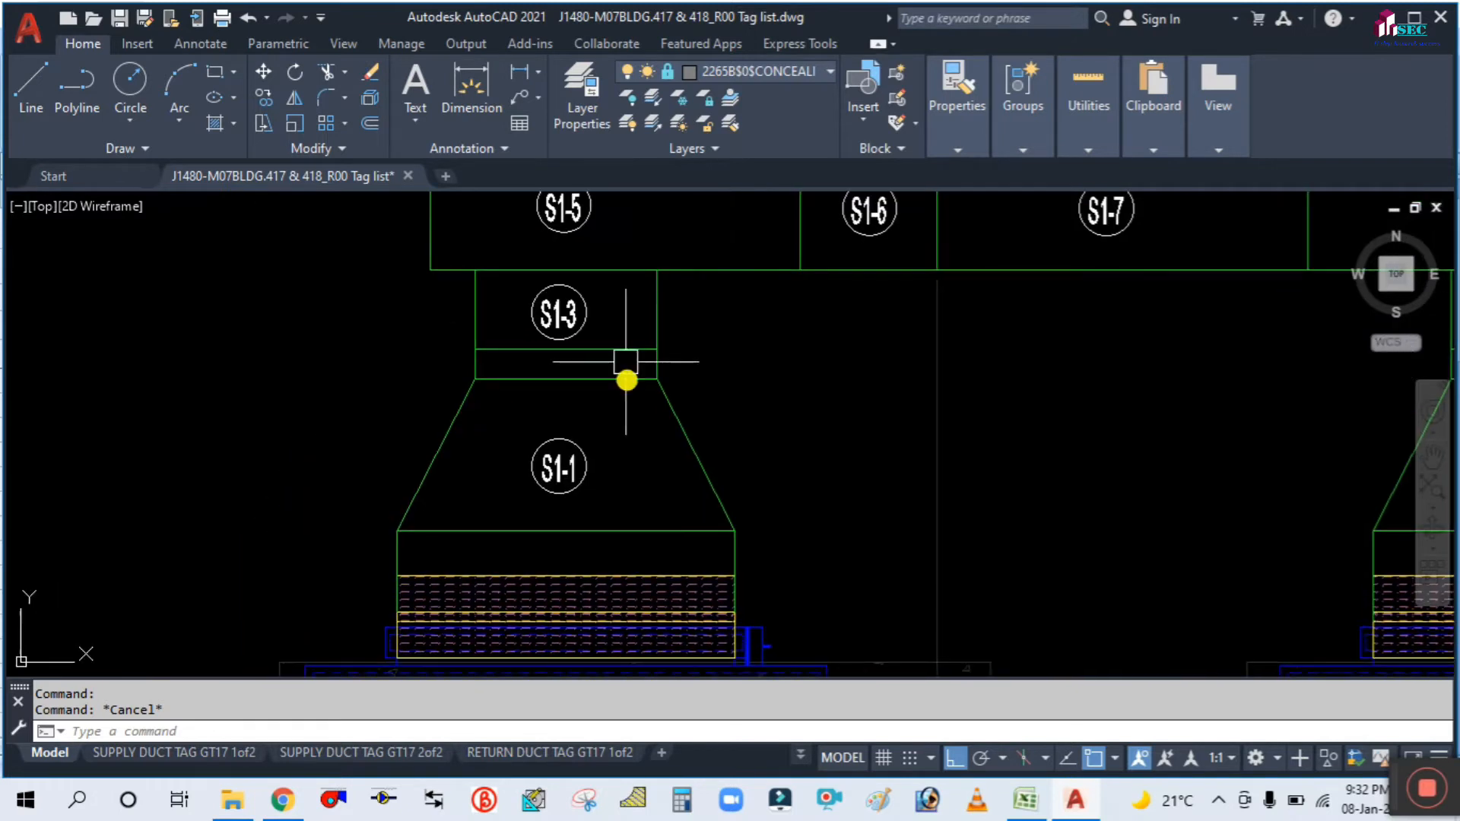
middle_click_drag(698, 295, 659, 389)
scroll(540, 589, "up", 2)
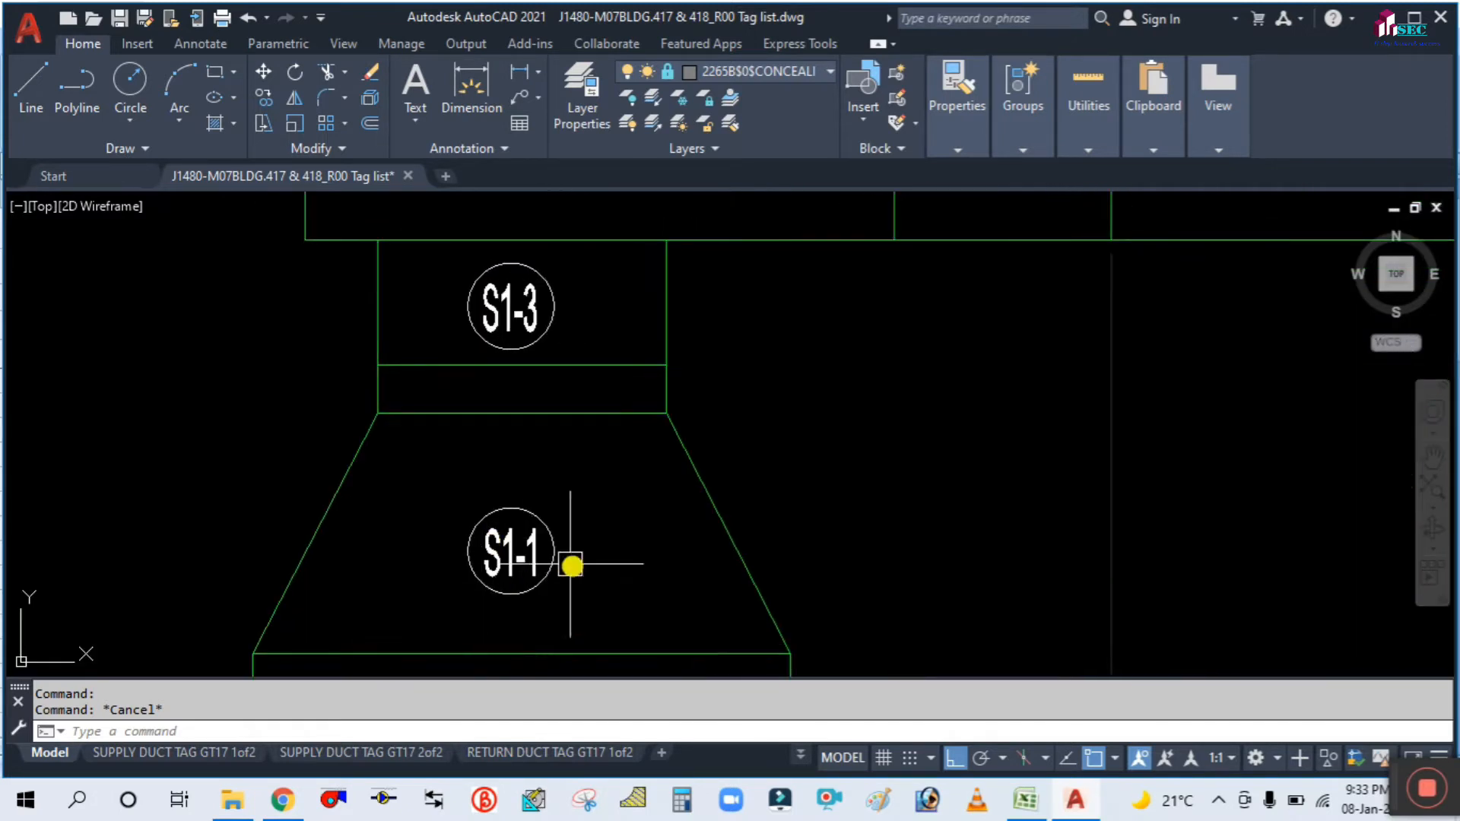
scroll(545, 463, "down", 4)
scroll(598, 478, "up", 2)
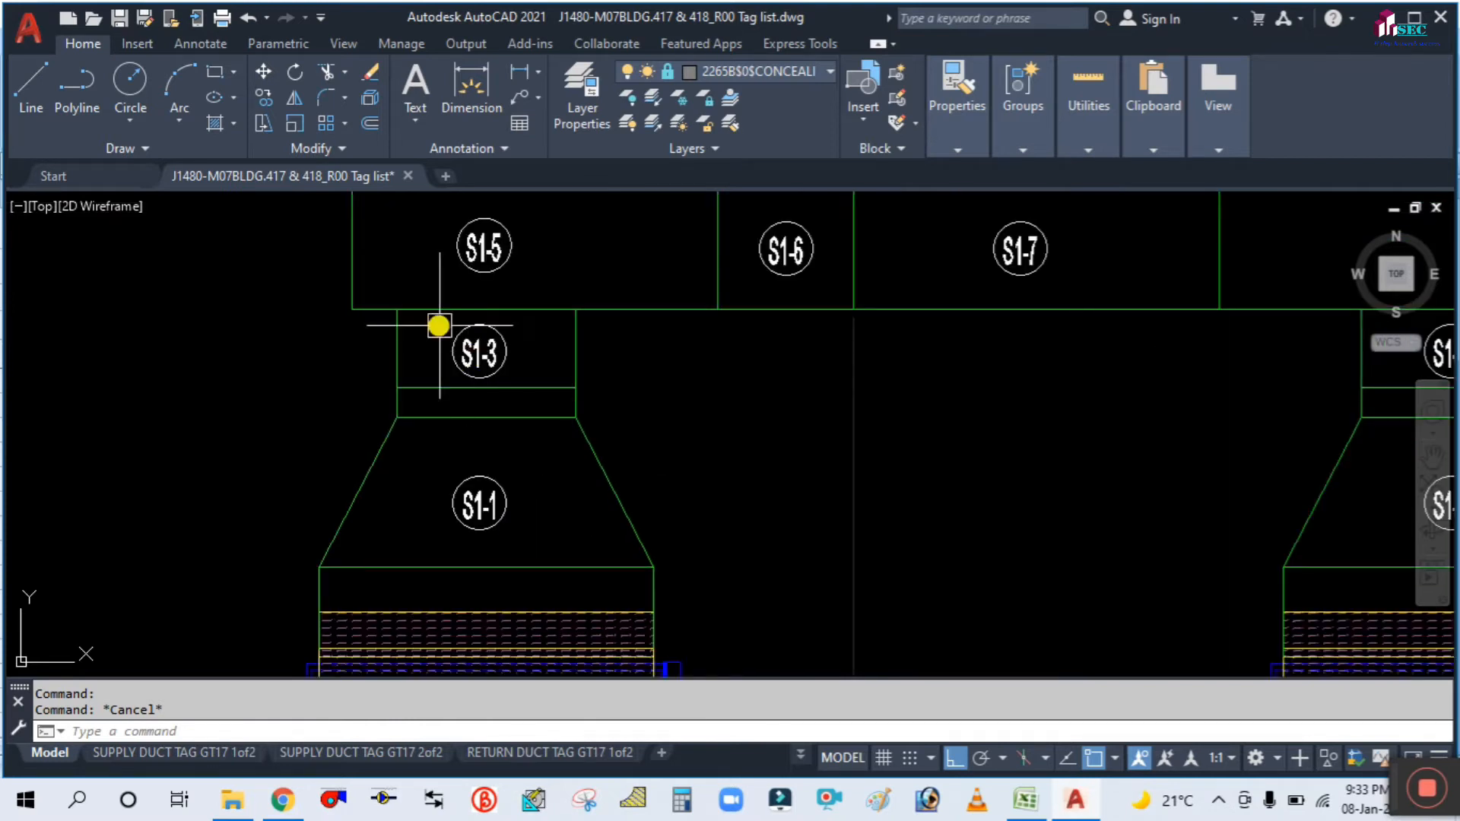
scroll(477, 322, "down", 6)
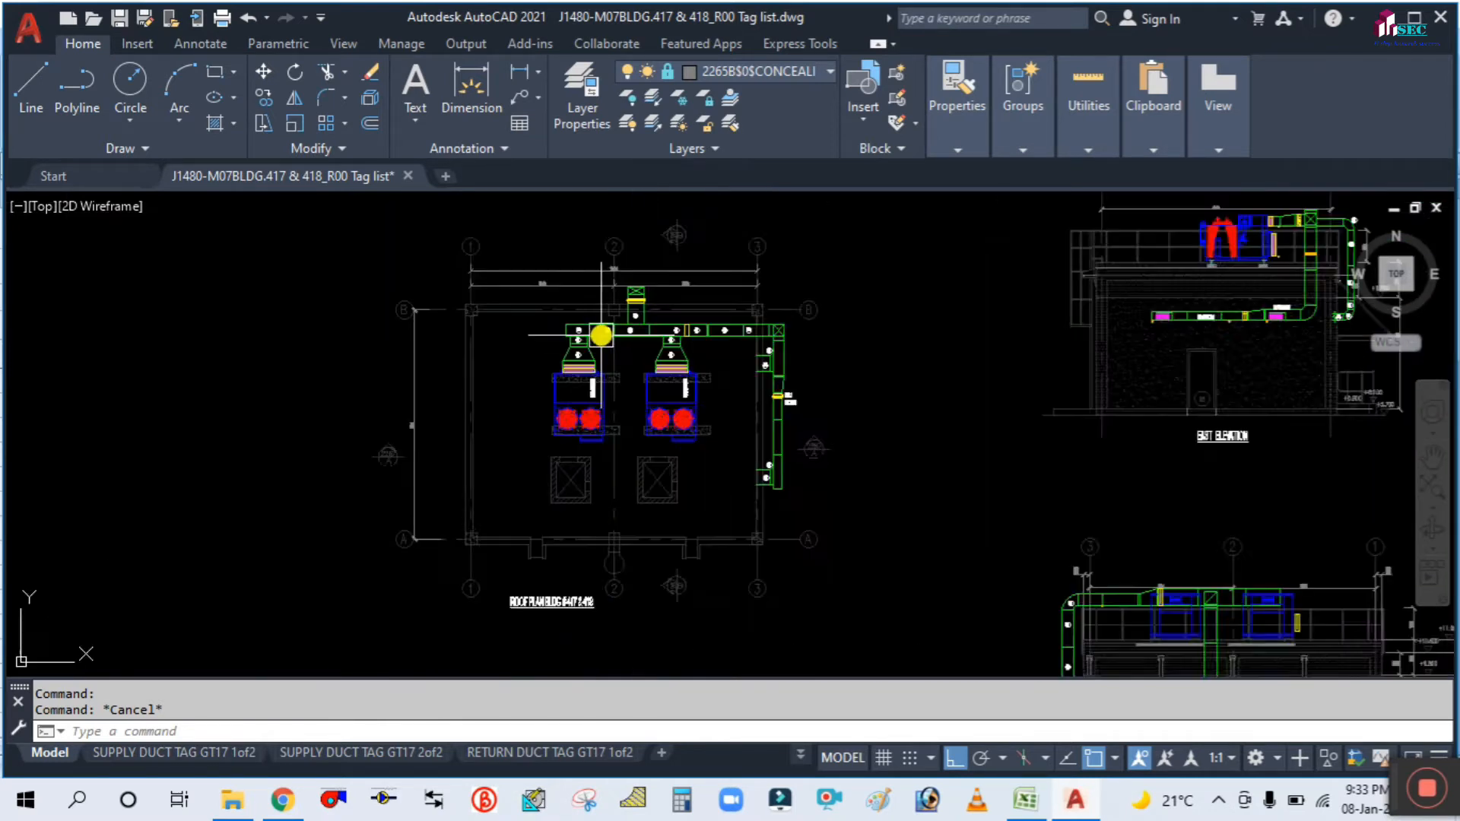
Read the tag numbers, duct types and dimensions in the SUPPLY DUCT TAG LIST GT17_R00 table.
scroll(945, 335, "up", 5)
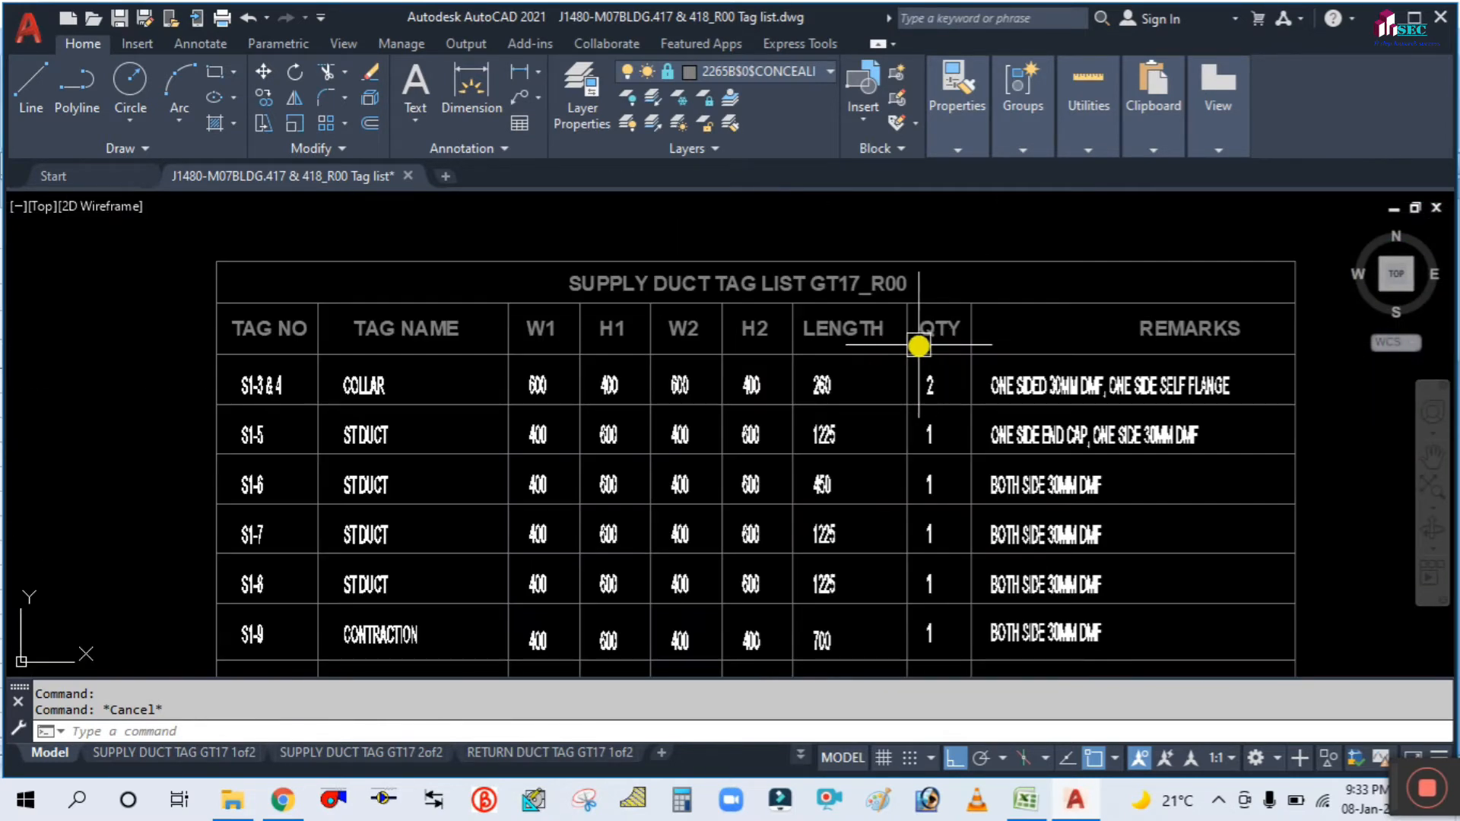
scroll(616, 290, "down", 1)
scroll(617, 290, "up", 3)
scroll(831, 274, "down", 3)
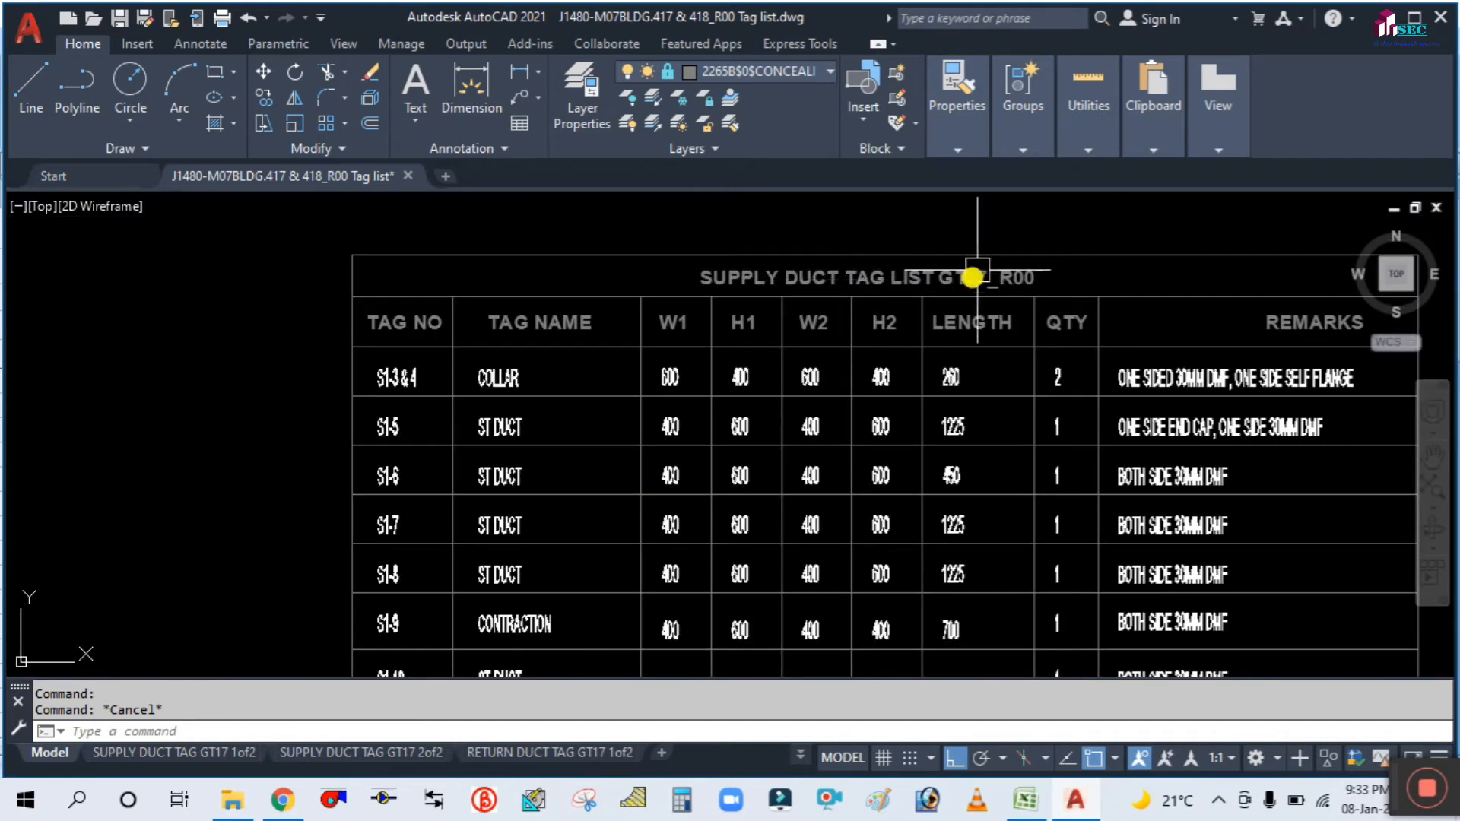
scroll(384, 296, "up", 3)
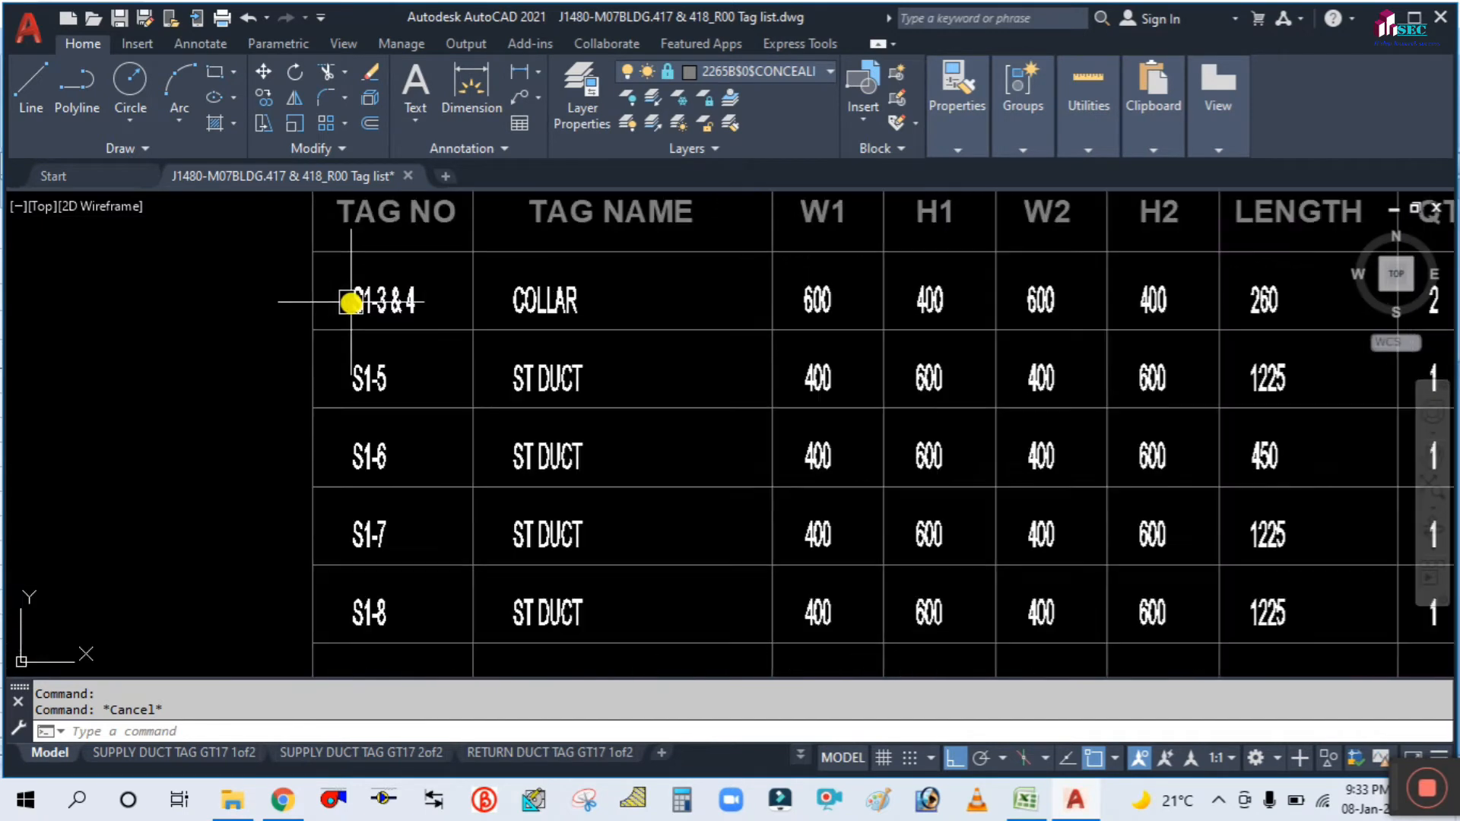
Examine the S1-3 & 4 collar row of the supply duct tag list, from tag number through dimensions, quantity and remarks.
middle_click_drag(685, 285, 630, 368)
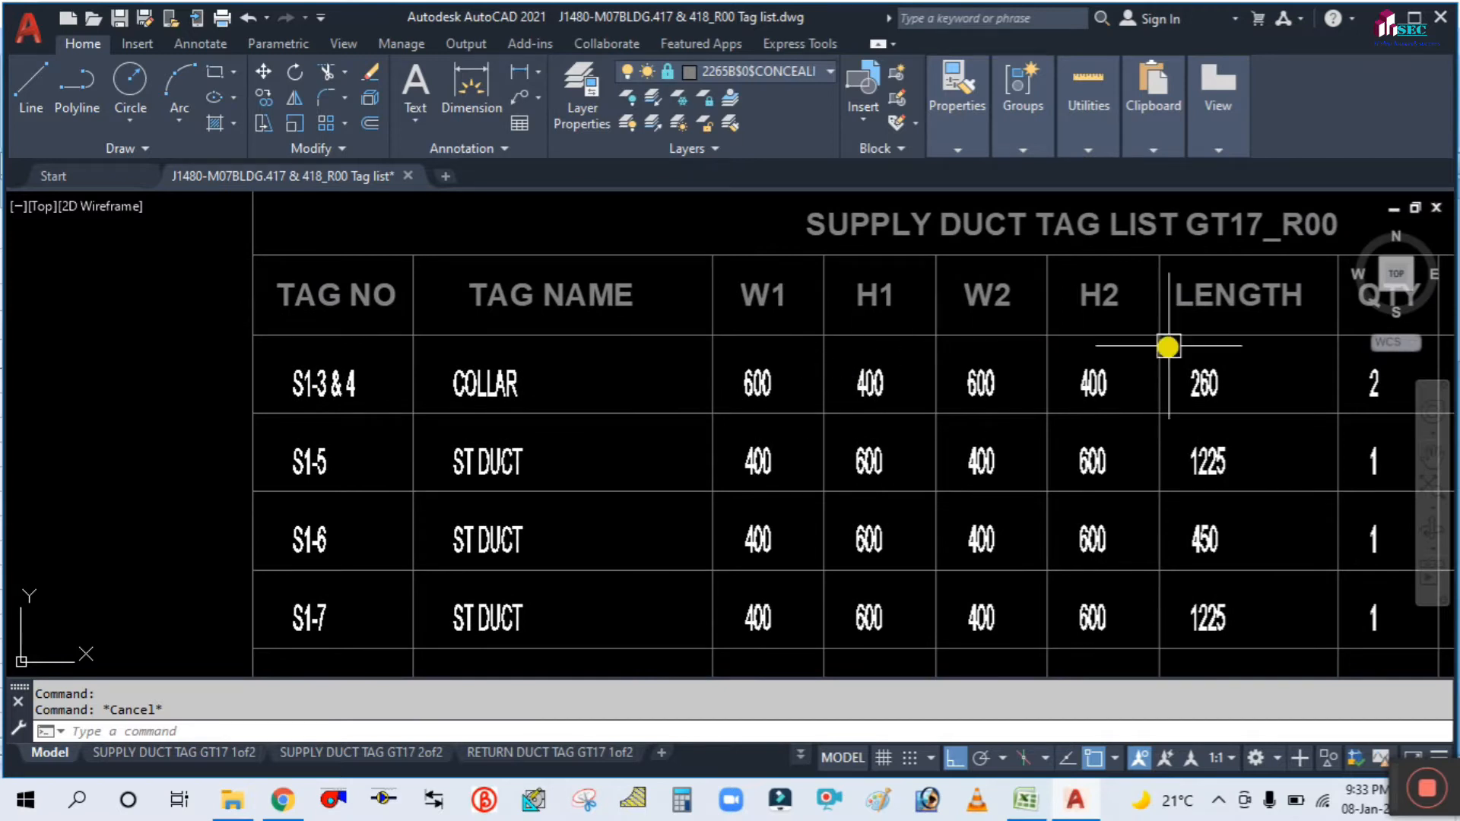
middle_click_drag(1147, 342, 994, 353)
scroll(1153, 349, "down", 3)
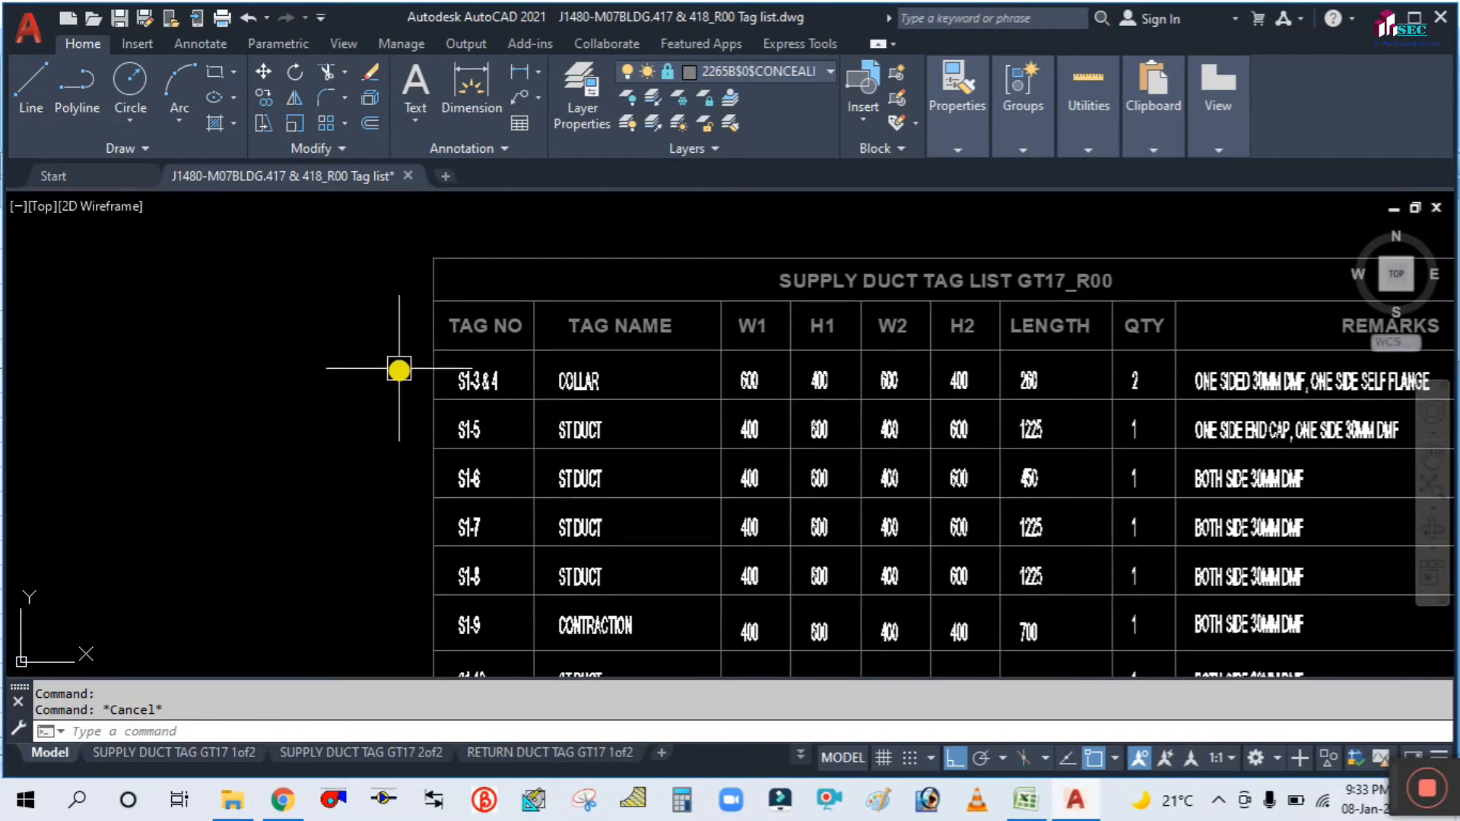
scroll(399, 370, "up", 4)
middle_click_drag(668, 358, 276, 346)
scroll(394, 334, "down", 4)
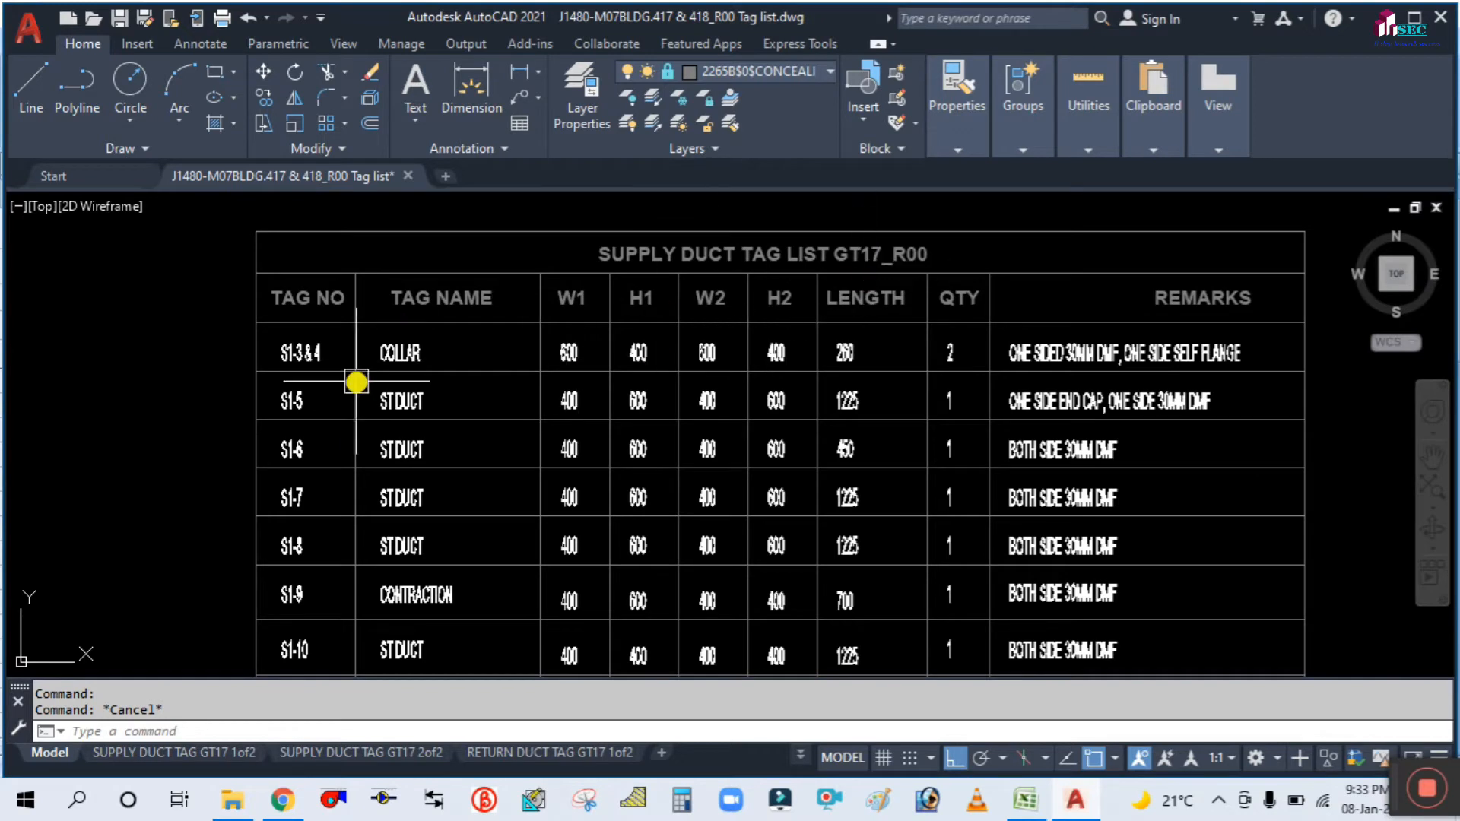
scroll(356, 381, "up", 2)
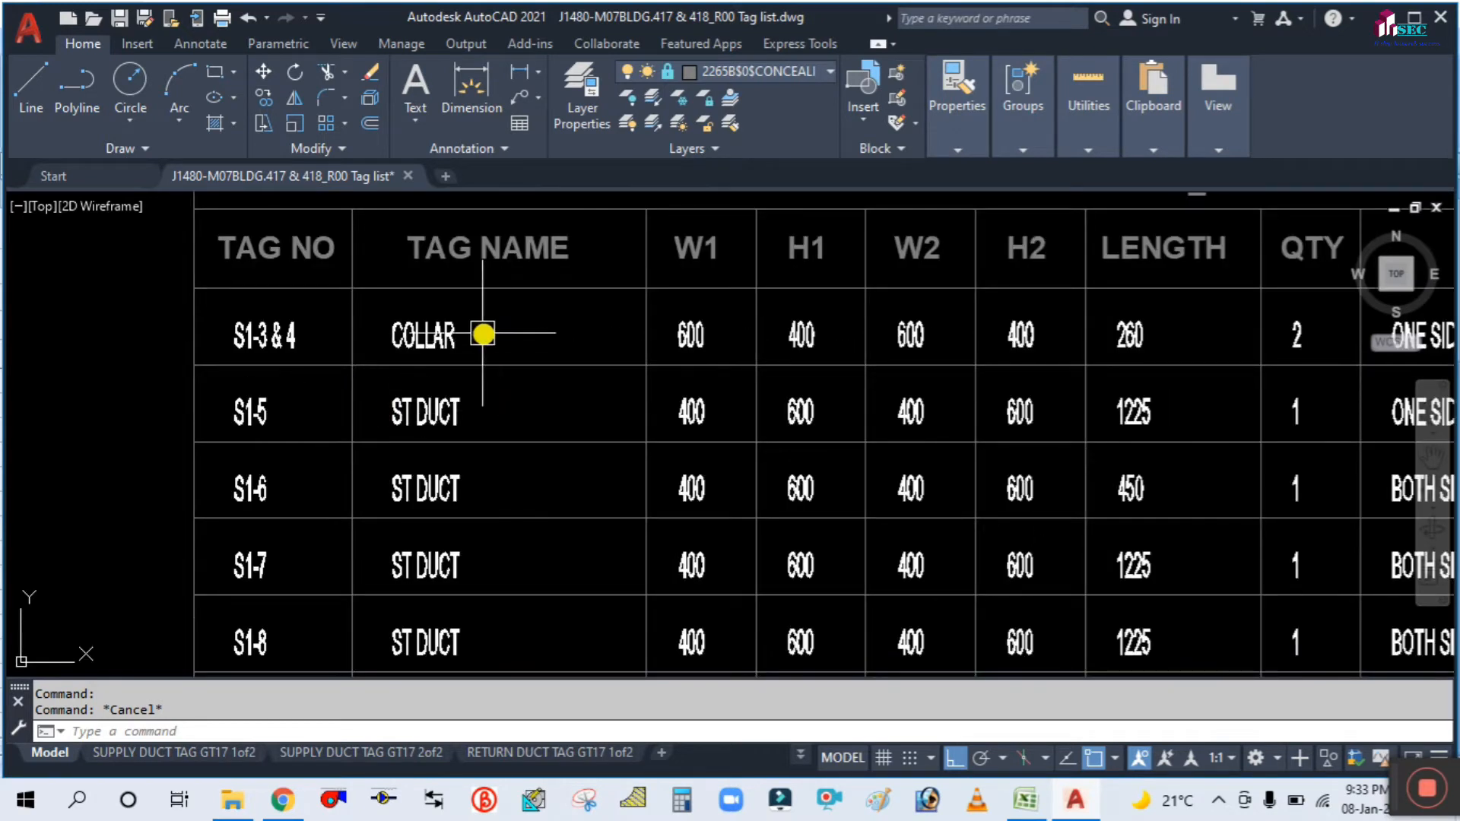
scroll(522, 376, "down", 1)
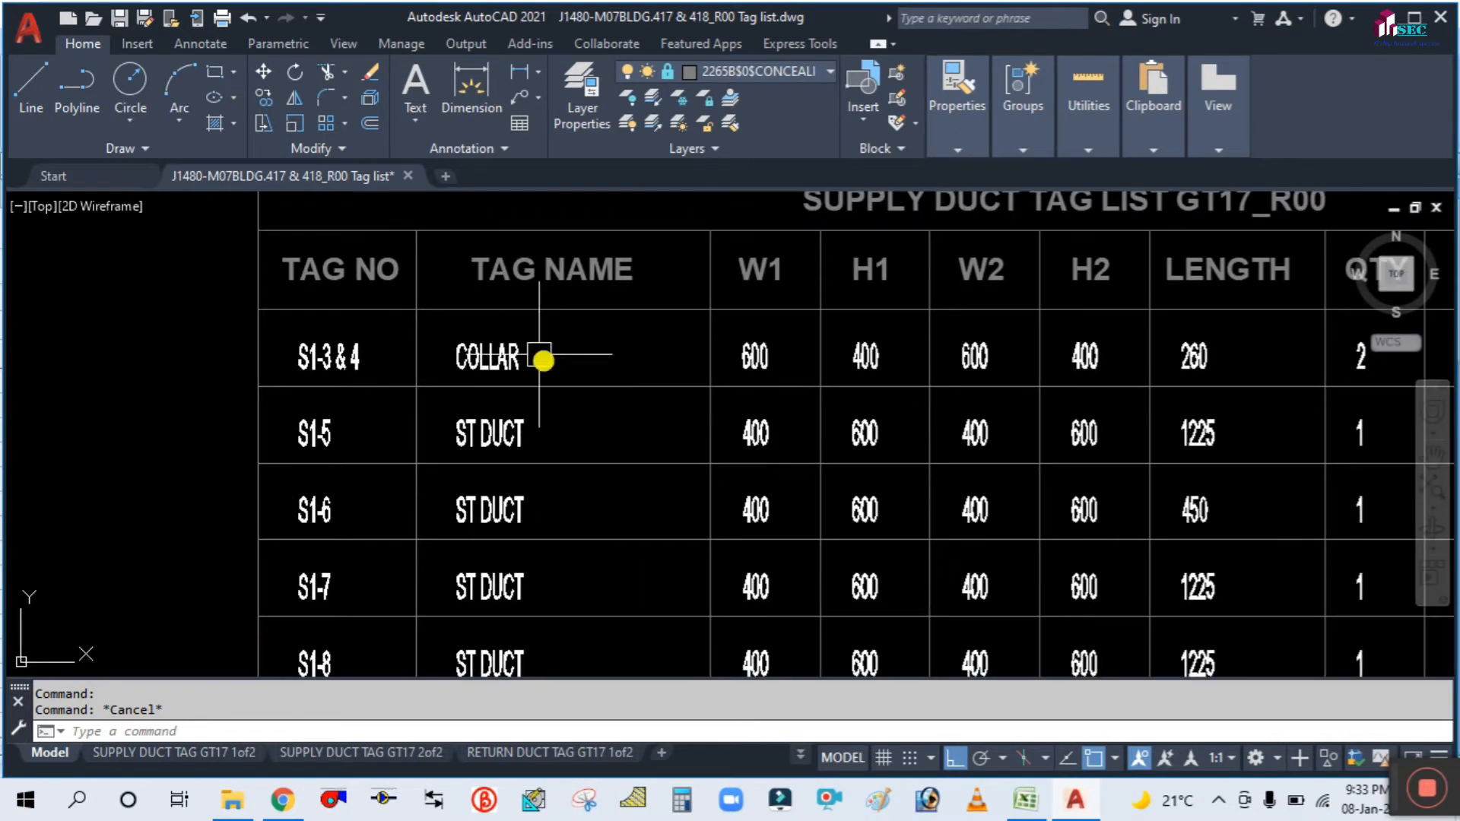
scroll(533, 346, "up", 3)
middle_click_drag(466, 359, 527, 373)
middle_click_drag(270, 338, 417, 385)
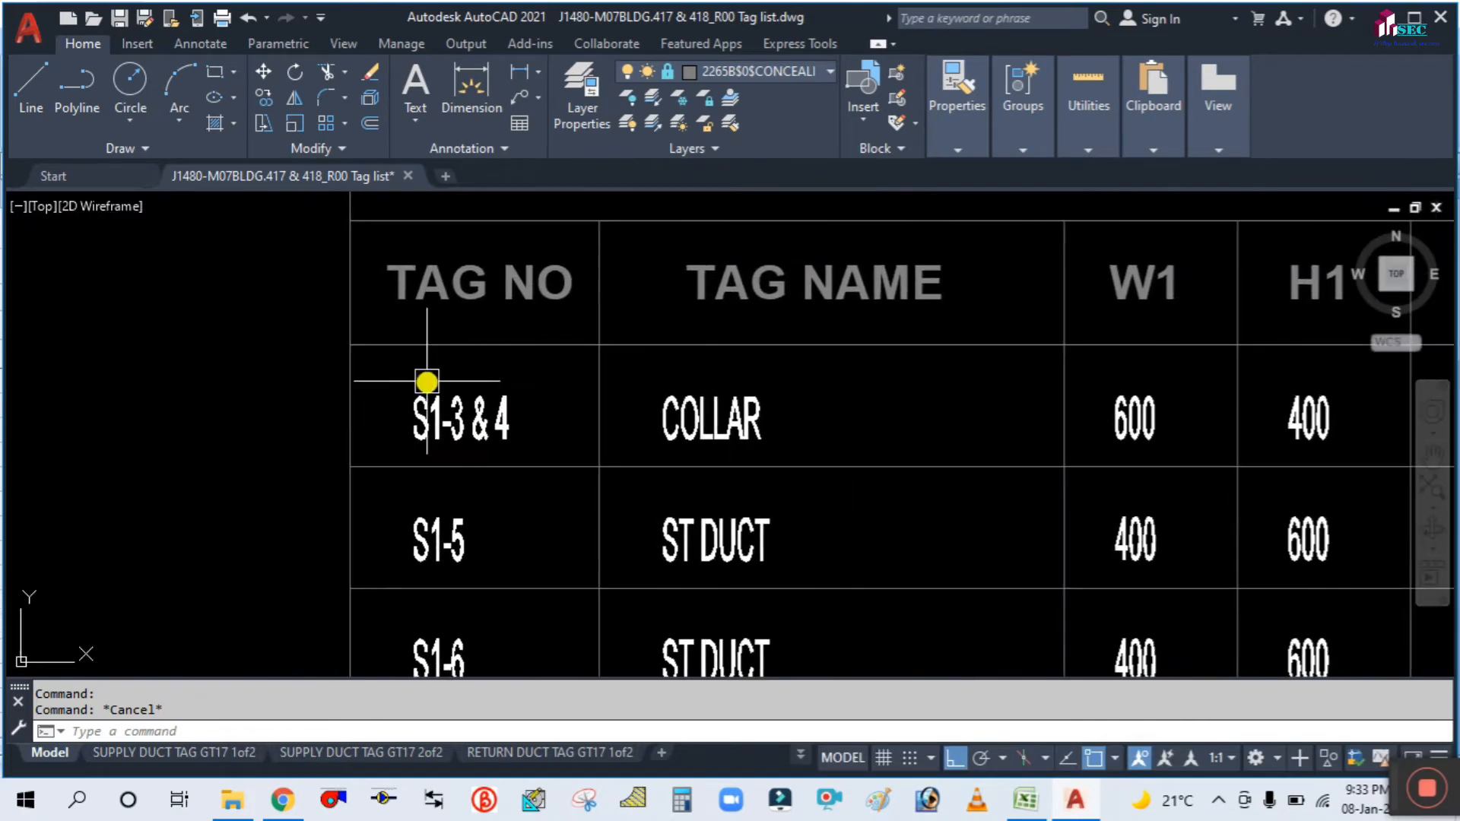
scroll(590, 408, "down", 5)
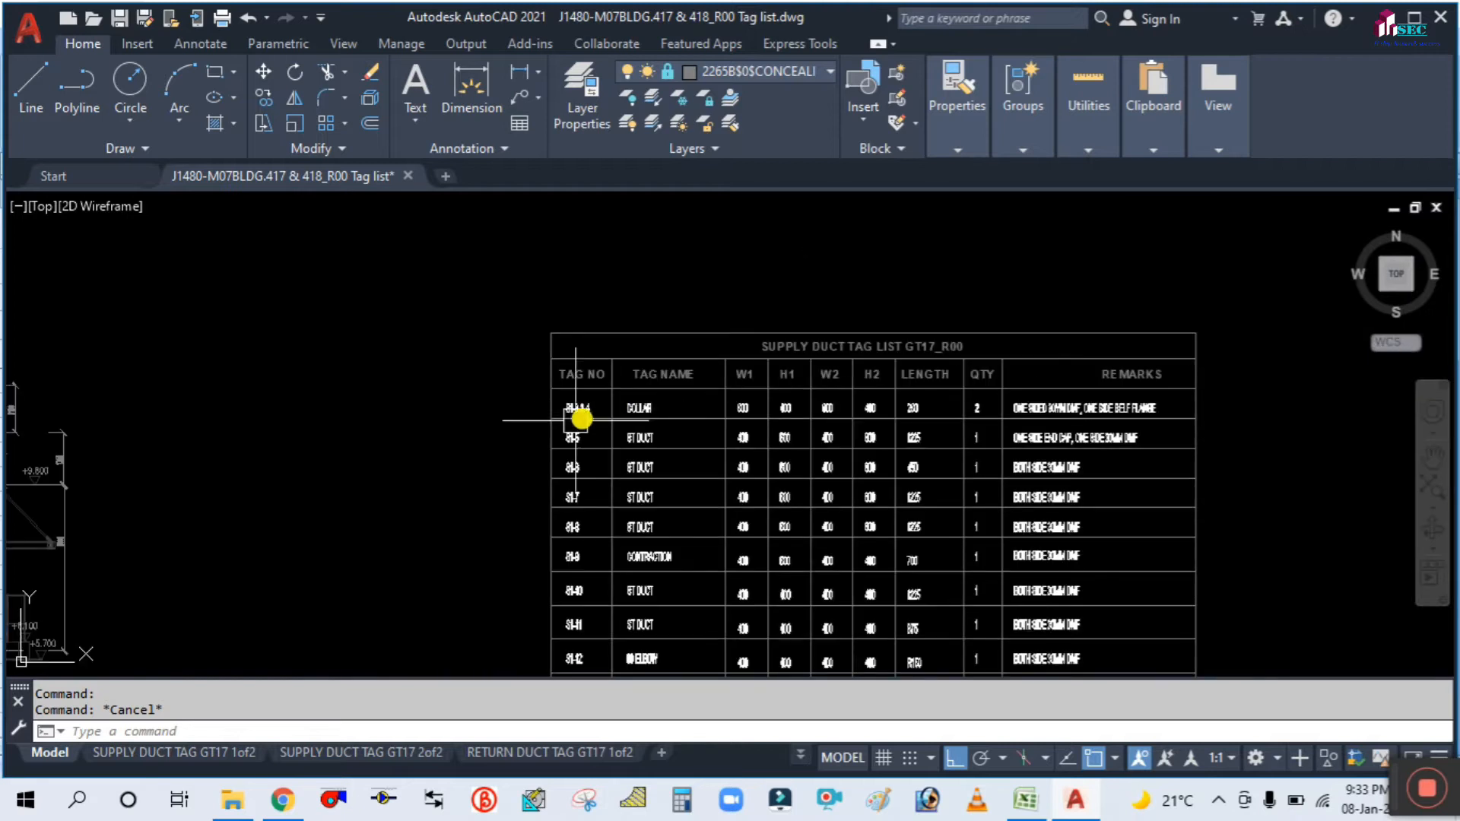
middle_click_drag(545, 414, 596, 300)
Locate the S1-1 and S1-2 duct pieces above the two package units on the tagged roof plan.
scroll(390, 374, "down", 5)
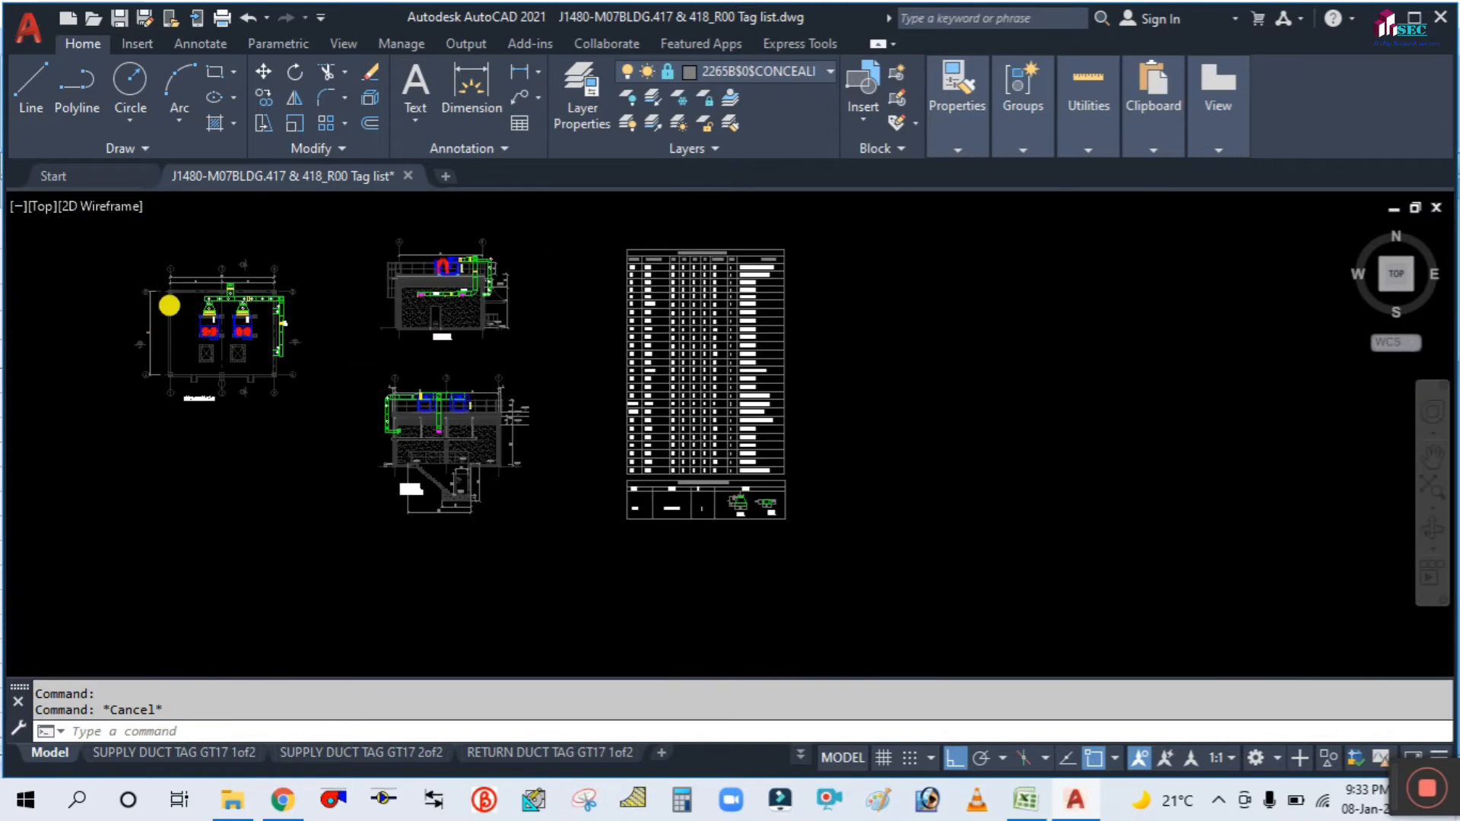
scroll(196, 294, "up", 6)
scroll(326, 339, "up", 3)
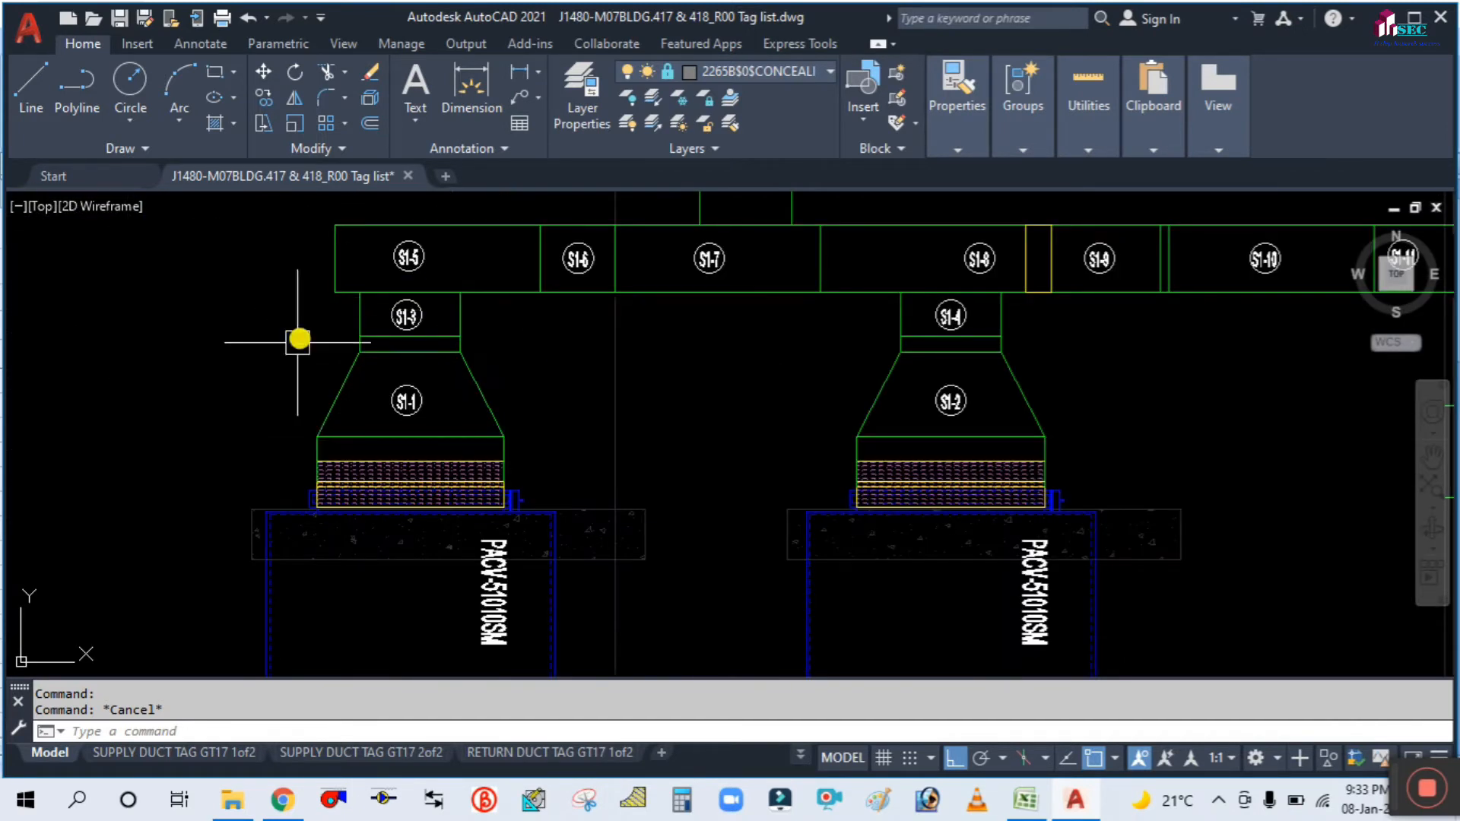
scroll(323, 371, "up", 2)
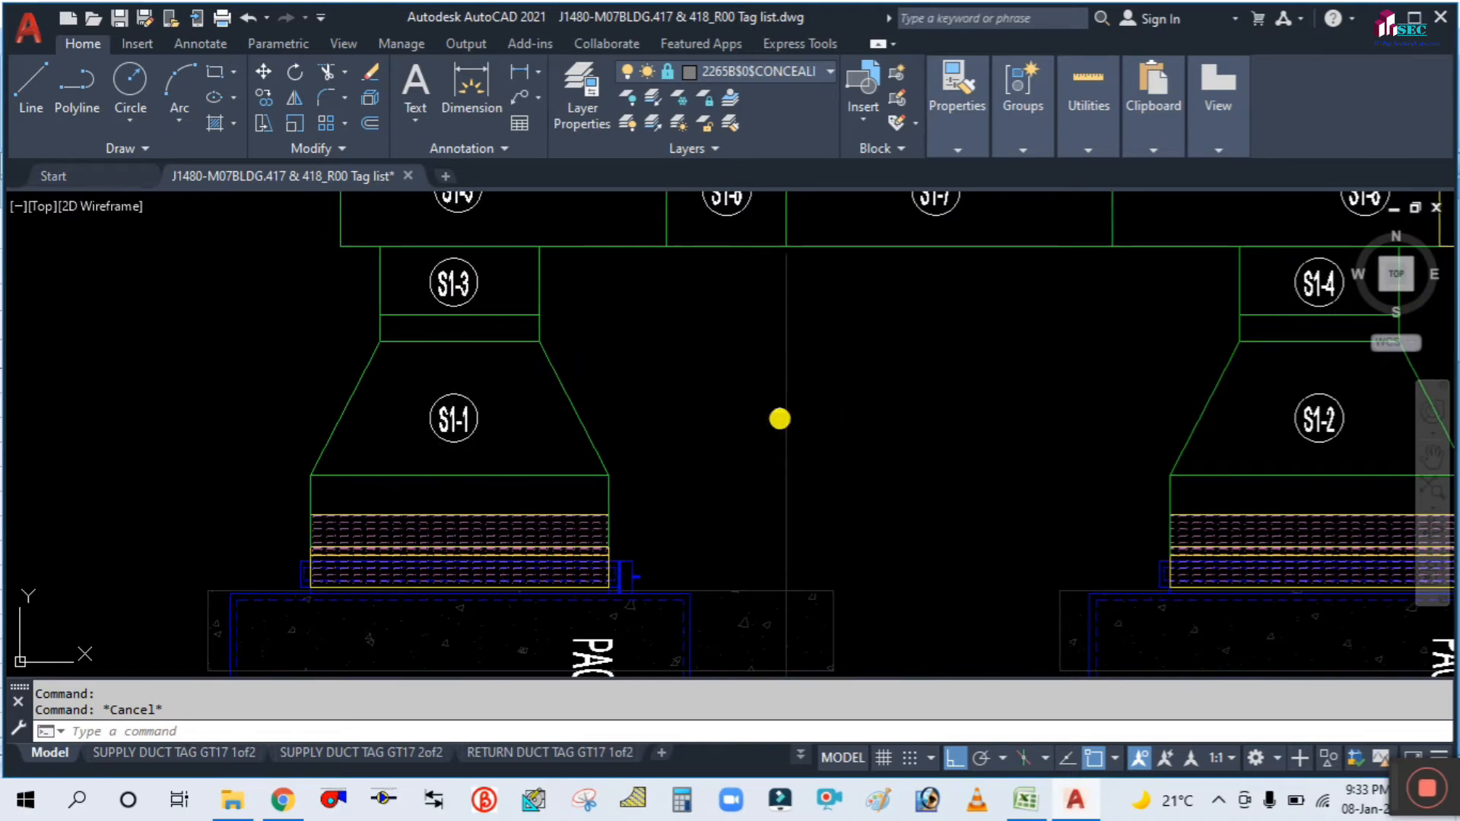
scroll(603, 368, "down", 2)
scroll(534, 351, "down", 5)
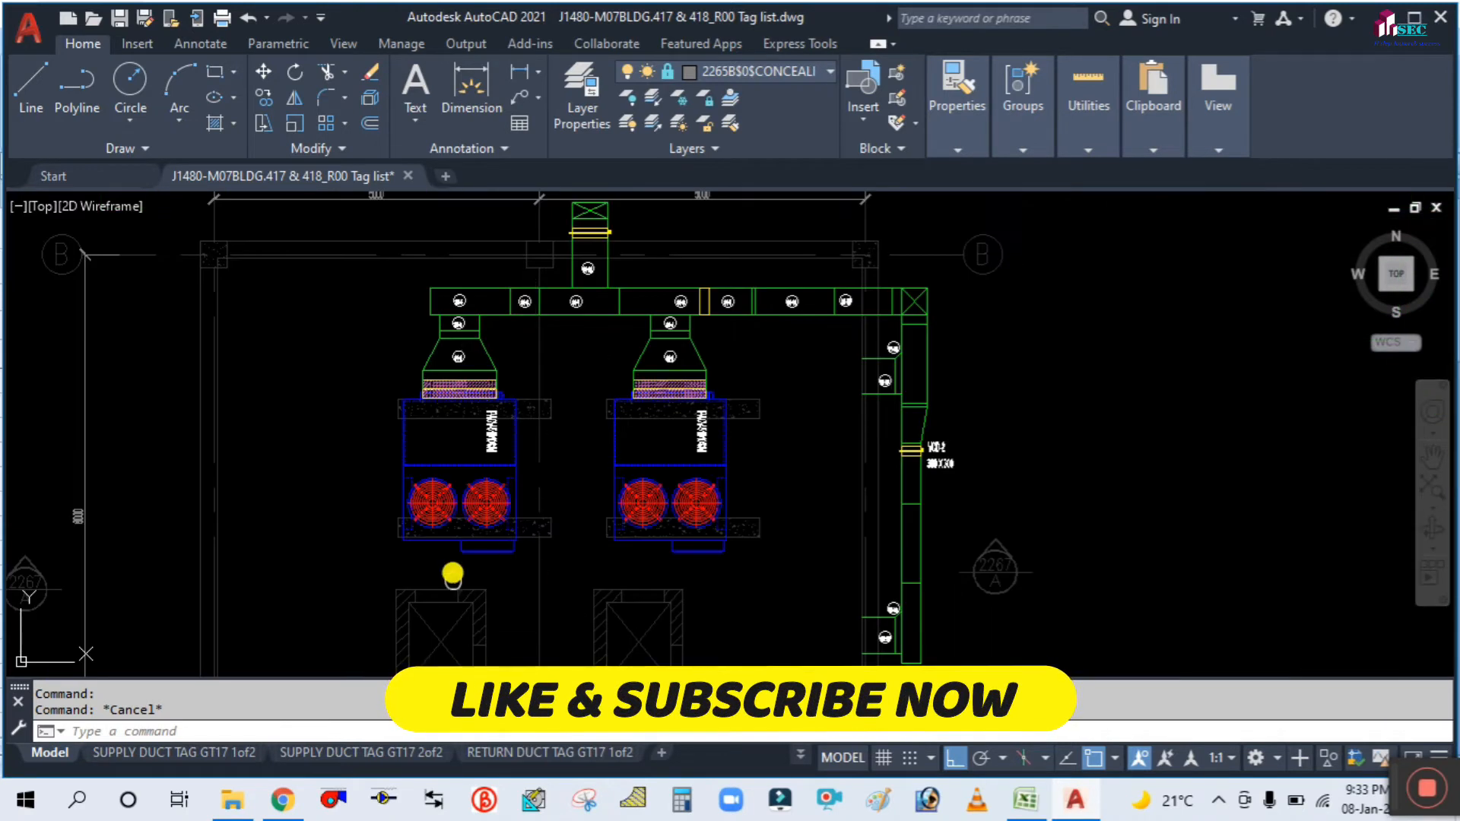
Find the S1-1 & 2 entry in the SUPPLY MOUTH TAG LIST GT17_R00 table and view its remarks sketches.
scroll(449, 573, "down", 5)
middle_click_drag(704, 513, 342, 412)
scroll(813, 524, "up", 4)
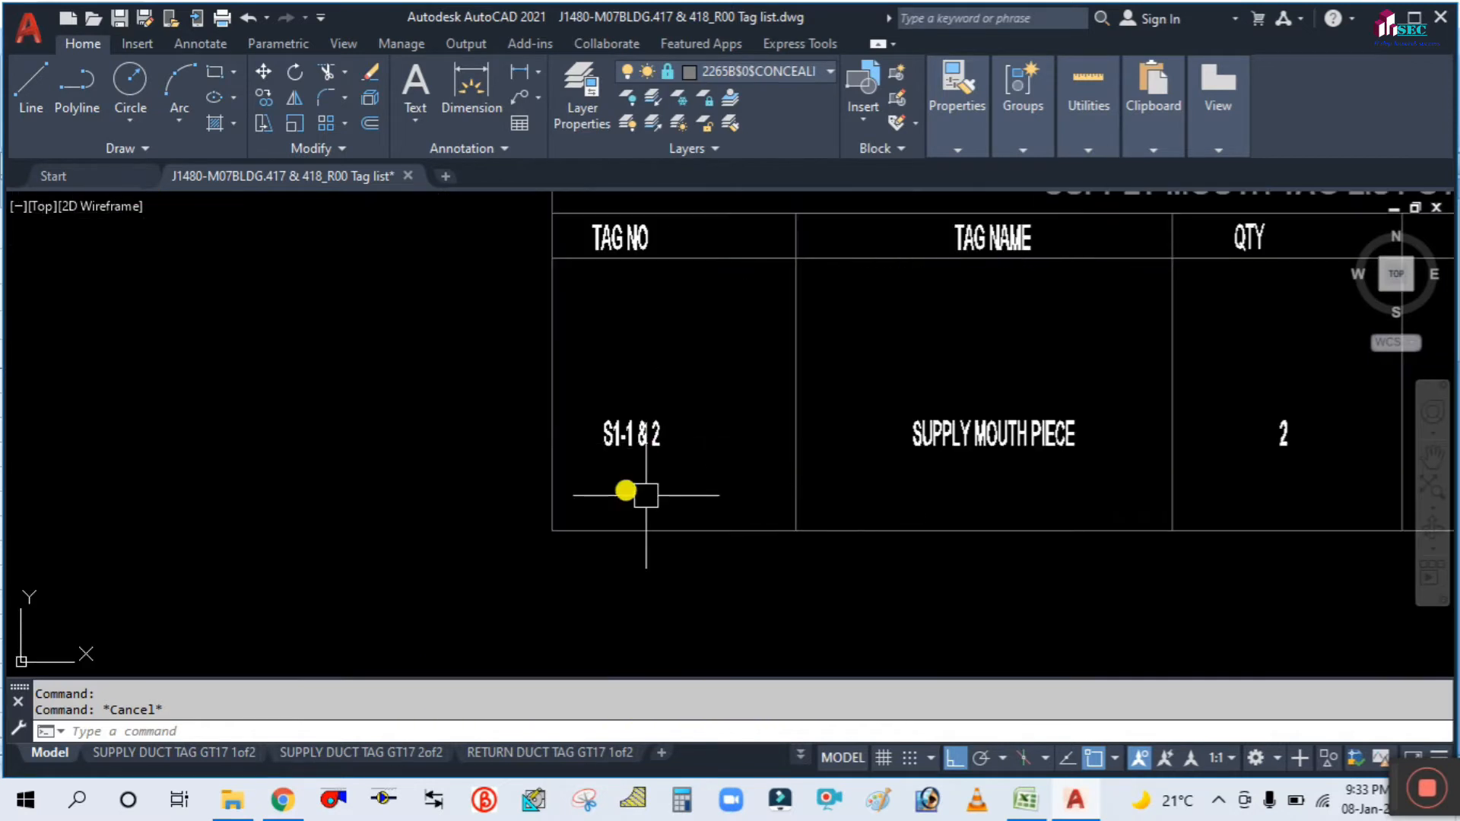
middle_click_drag(984, 489, 428, 511)
scroll(597, 469, "down", 2)
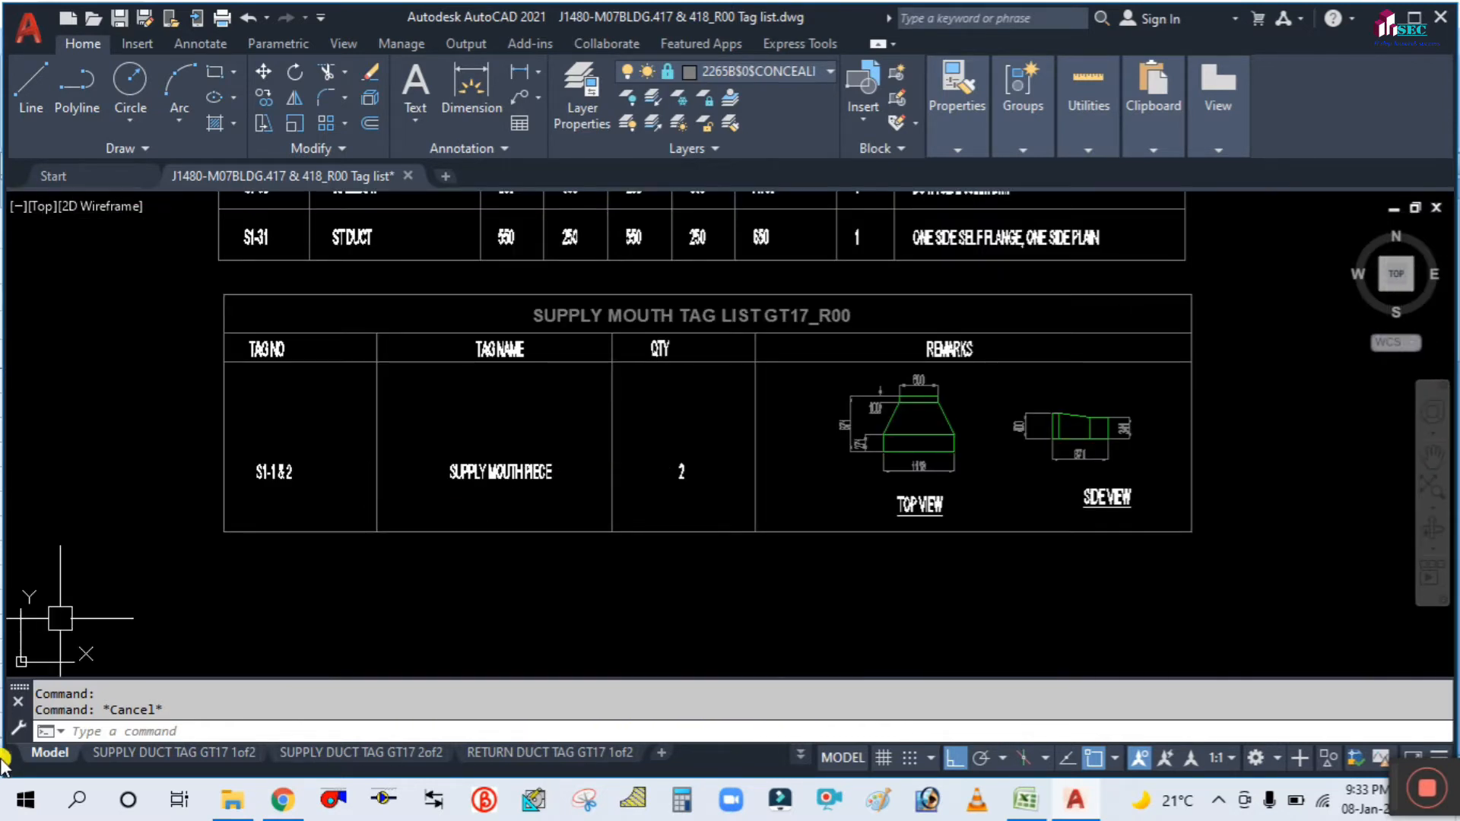
Switch to the Excel quantity takeoff sheet and enter S1-1 & S1-2 as the first supply duct tag number in A6.
left_click(1028, 804)
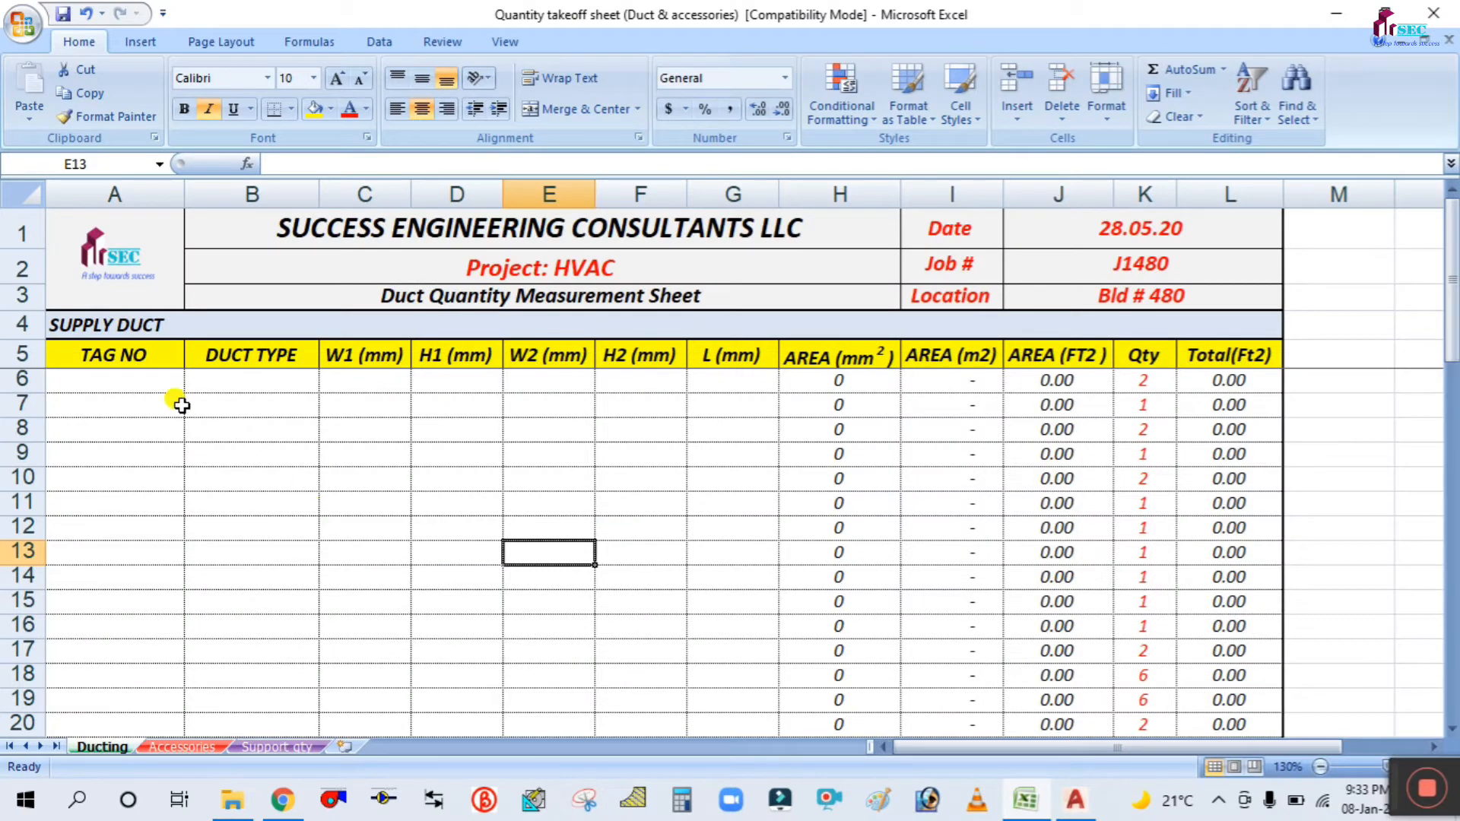
left_click(123, 378)
type("s")
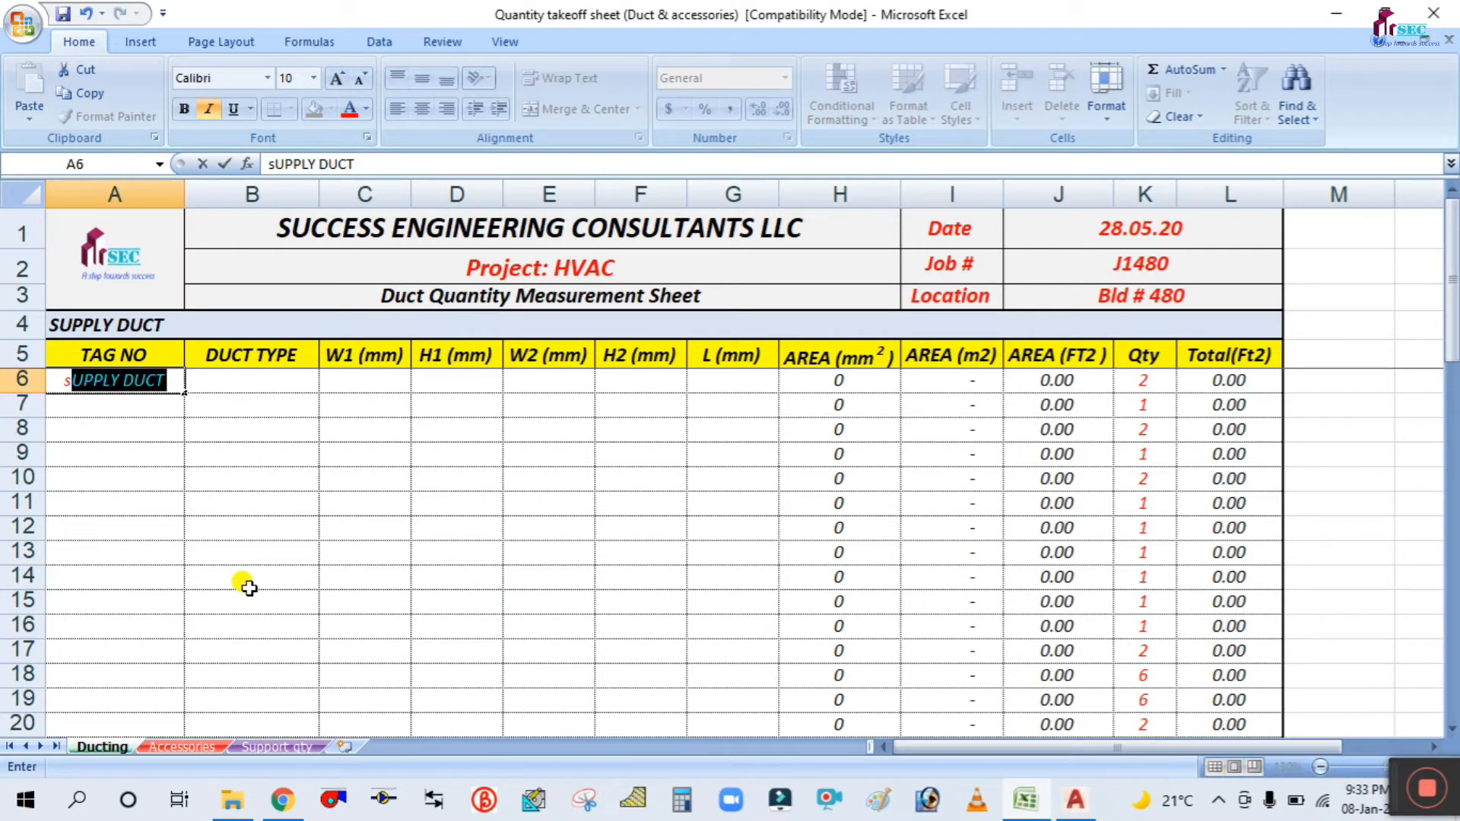
type("=")
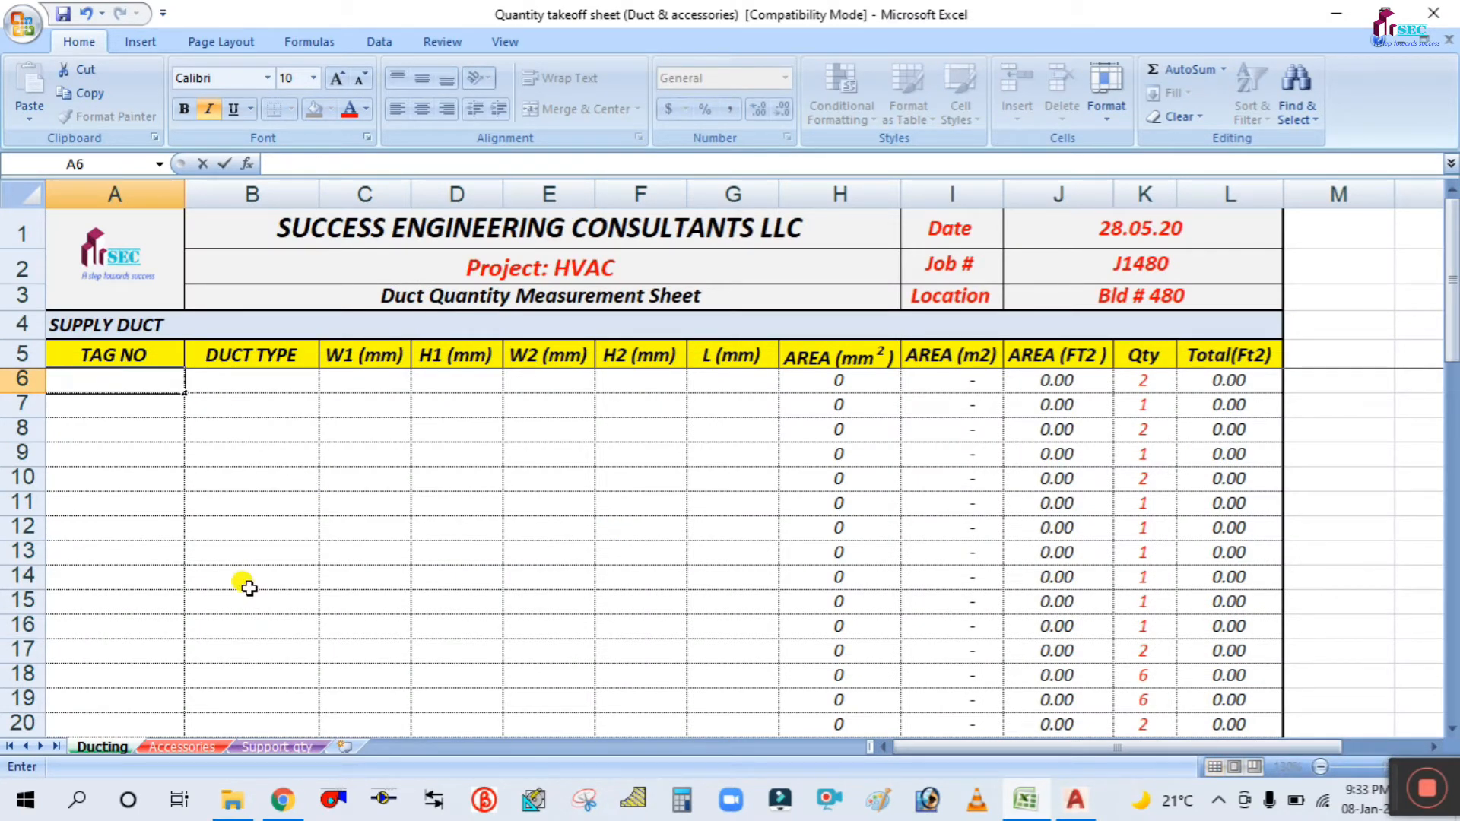
type("s")
type("1-1 & S1-2")
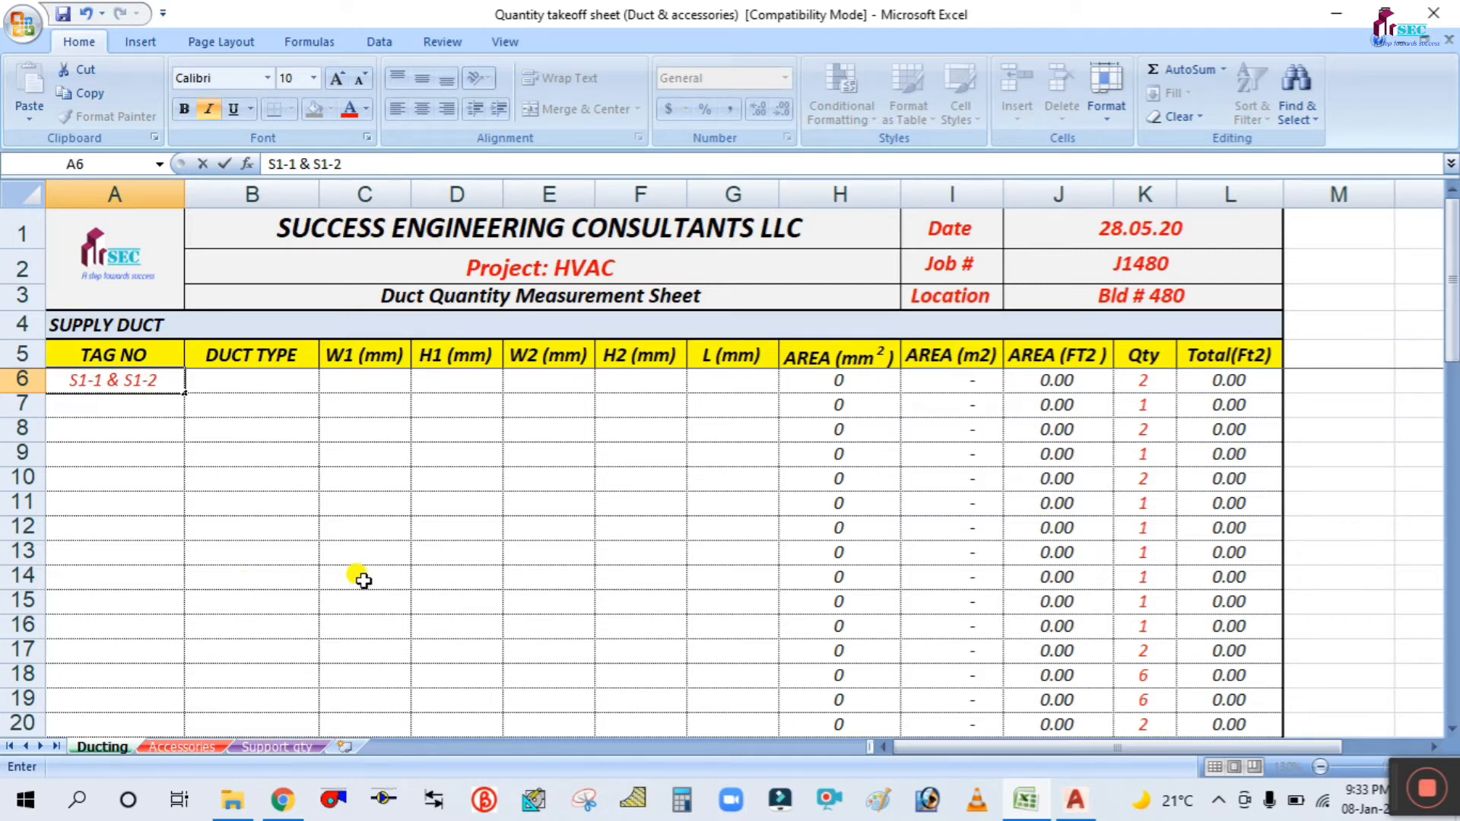
left_click(364, 578)
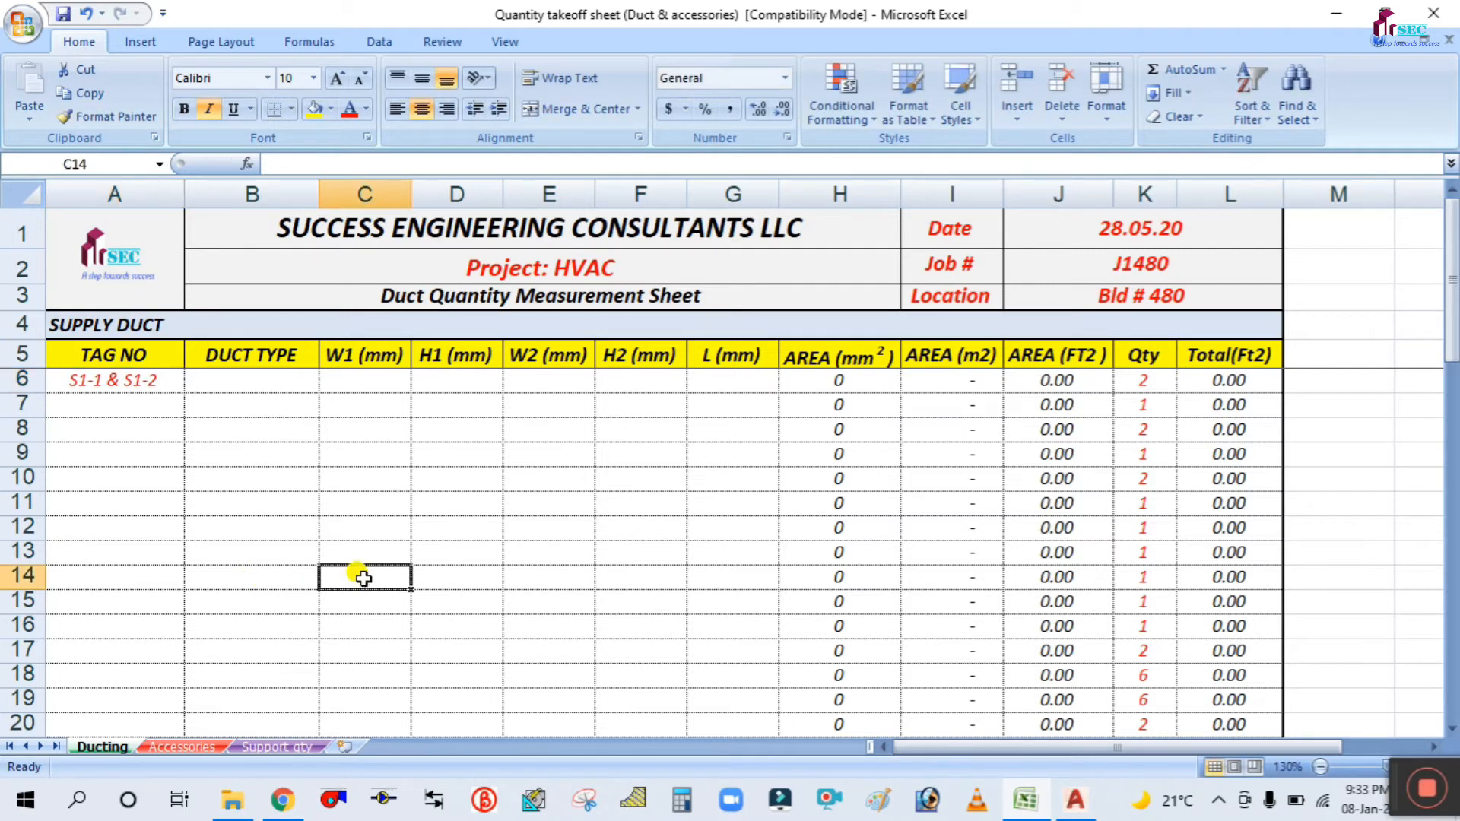
Enter MOUTH PIECE as the duct type for the S1-1 & S1-2 row.
left_click(253, 379)
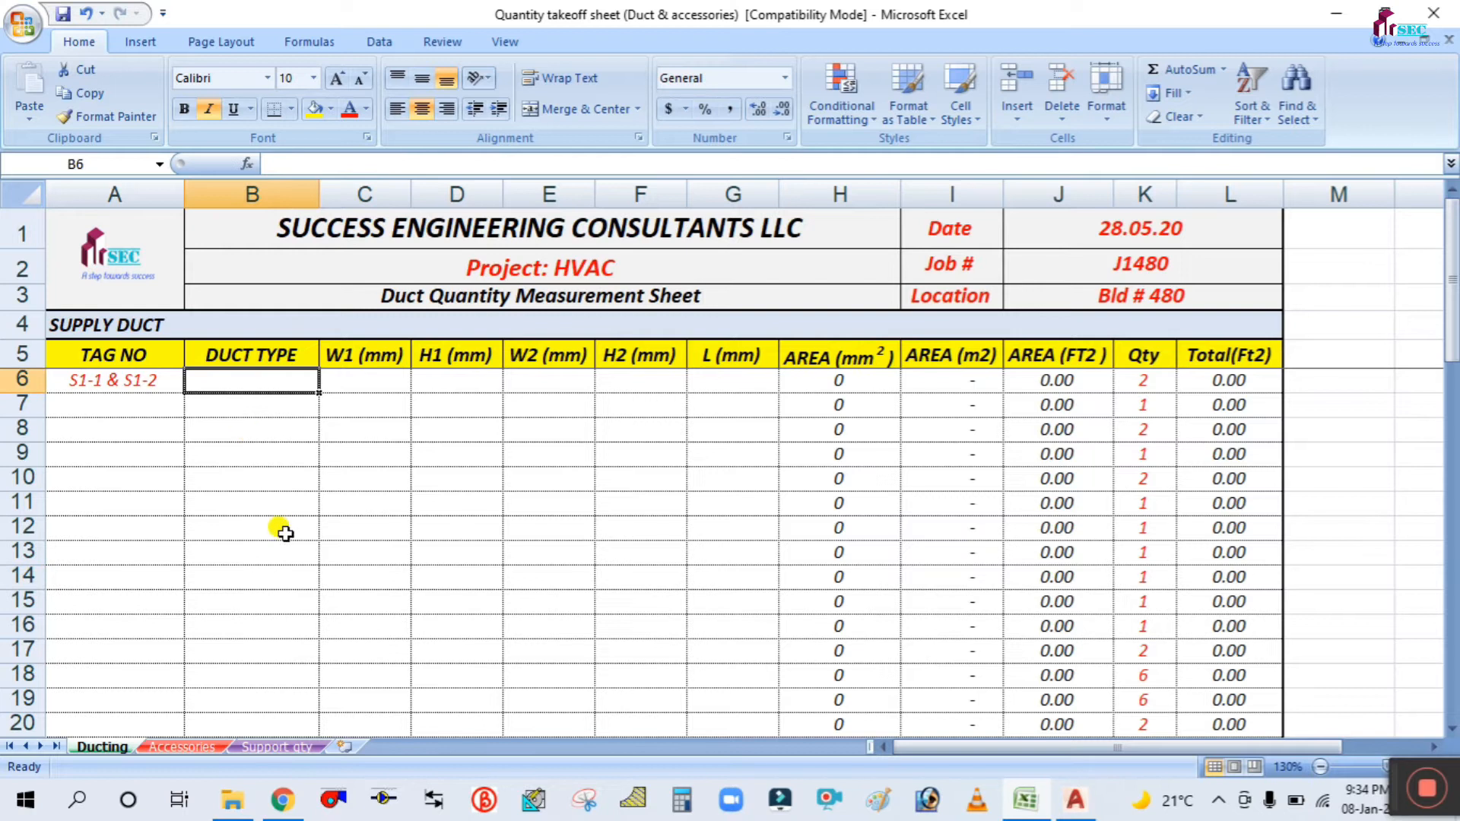
type("MOUTHH")
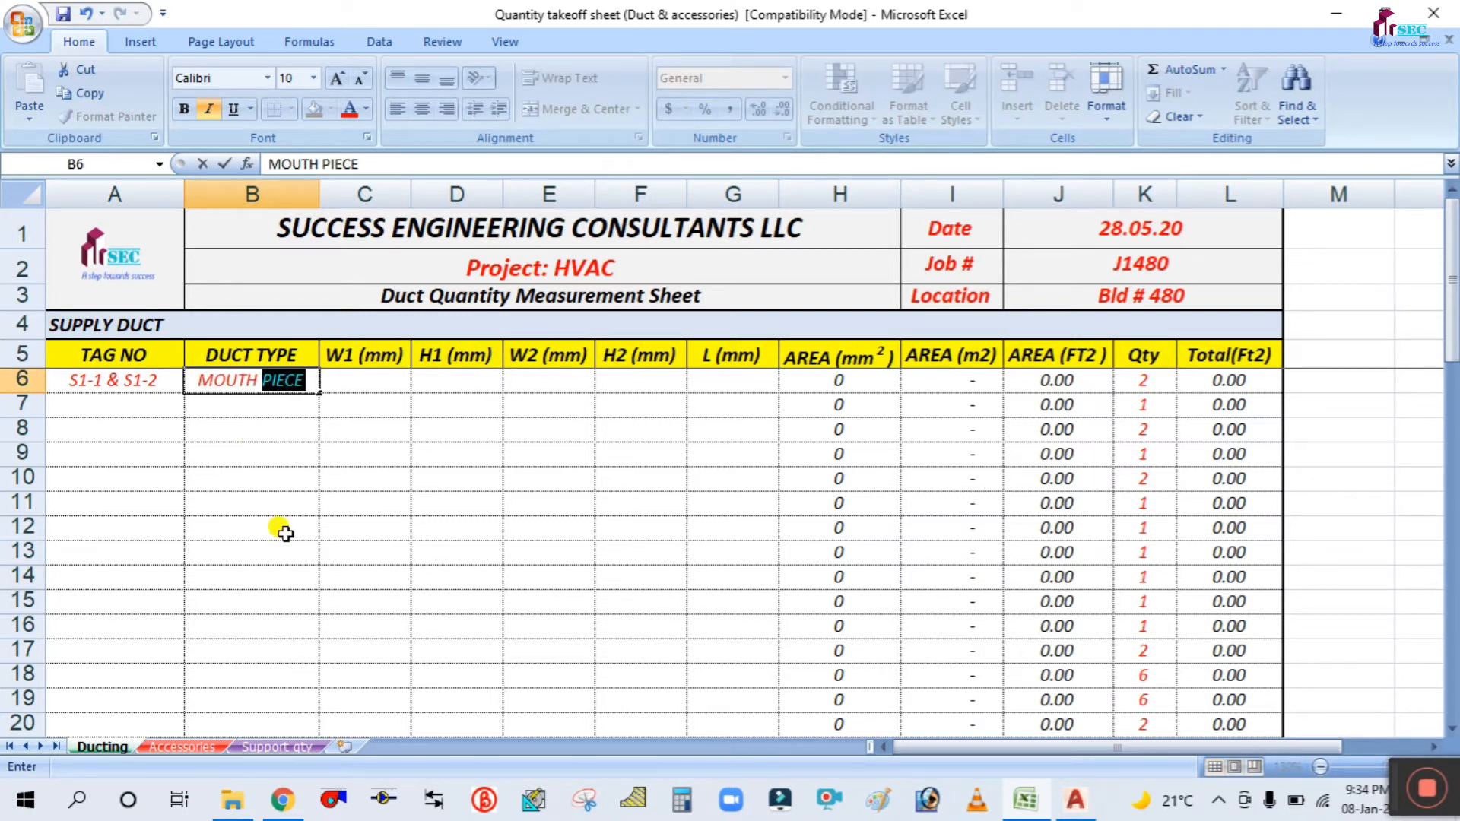
left_click(295, 530)
Switch to the AutoCAD drawing and read the supply mouth piece's width, height and length dimensions in its top and side views.
left_click(380, 379)
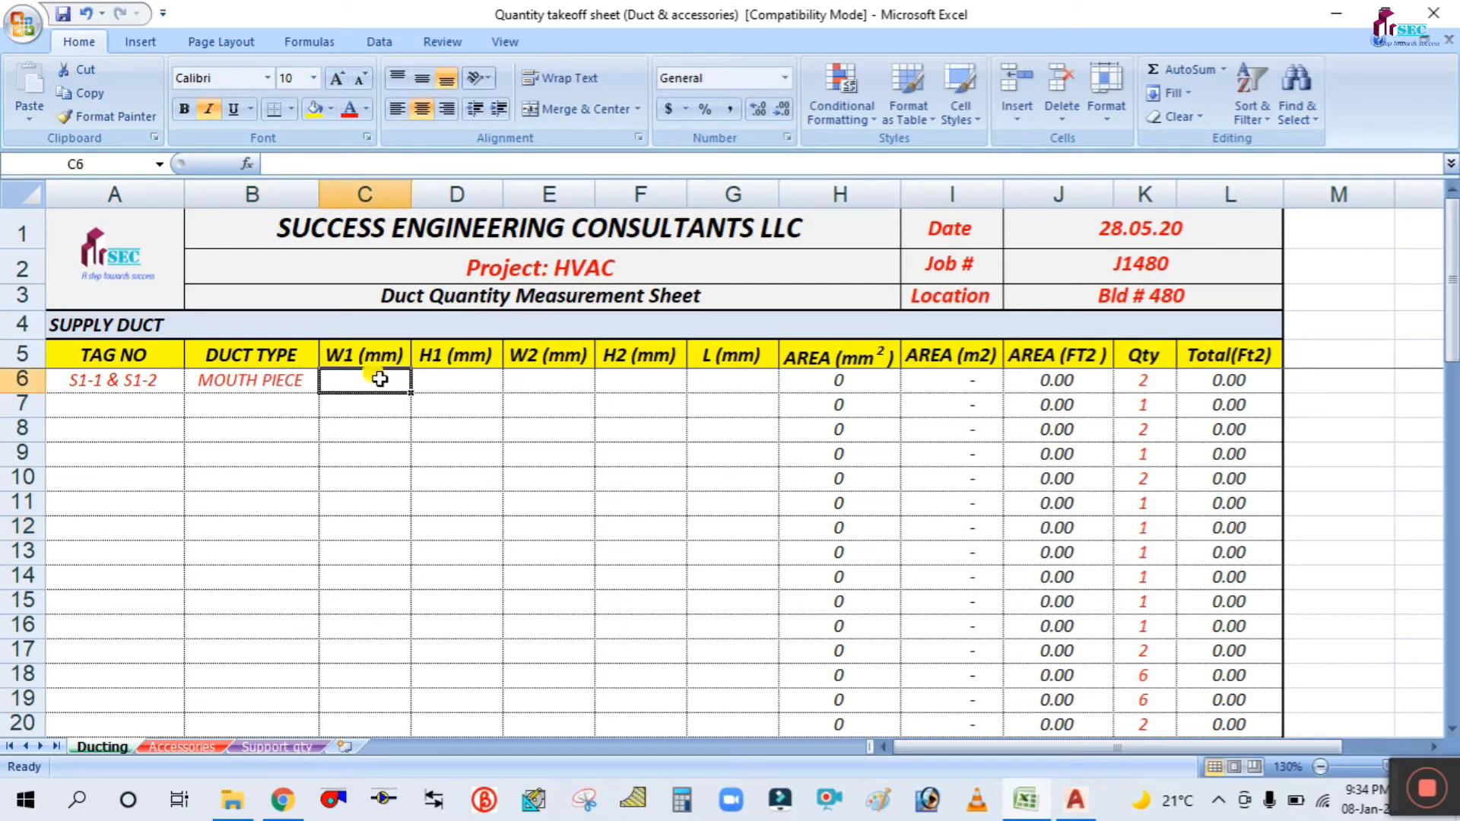
left_click(1072, 800)
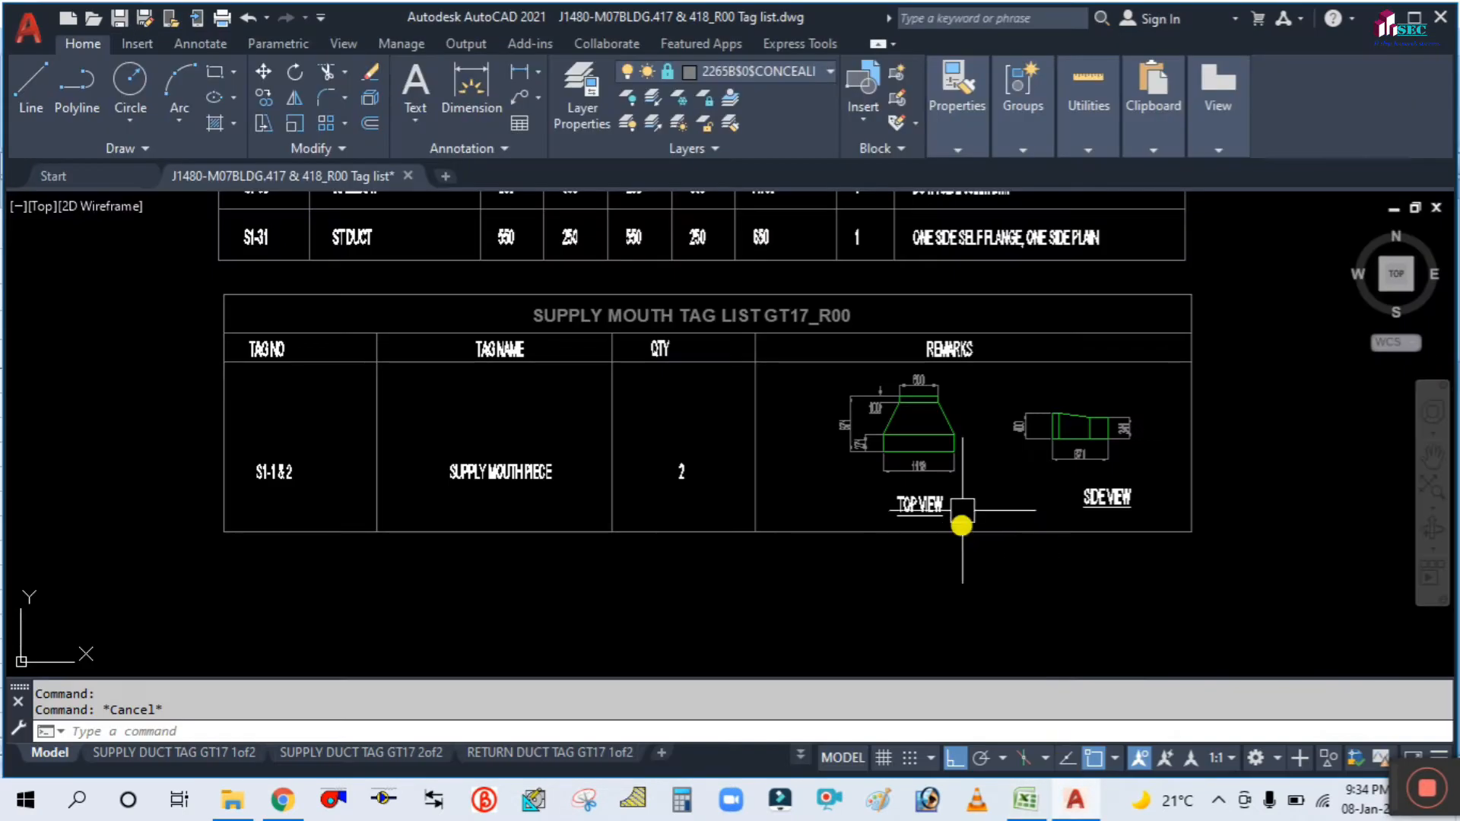
scroll(943, 495, "up", 3)
scroll(943, 494, "up", 2)
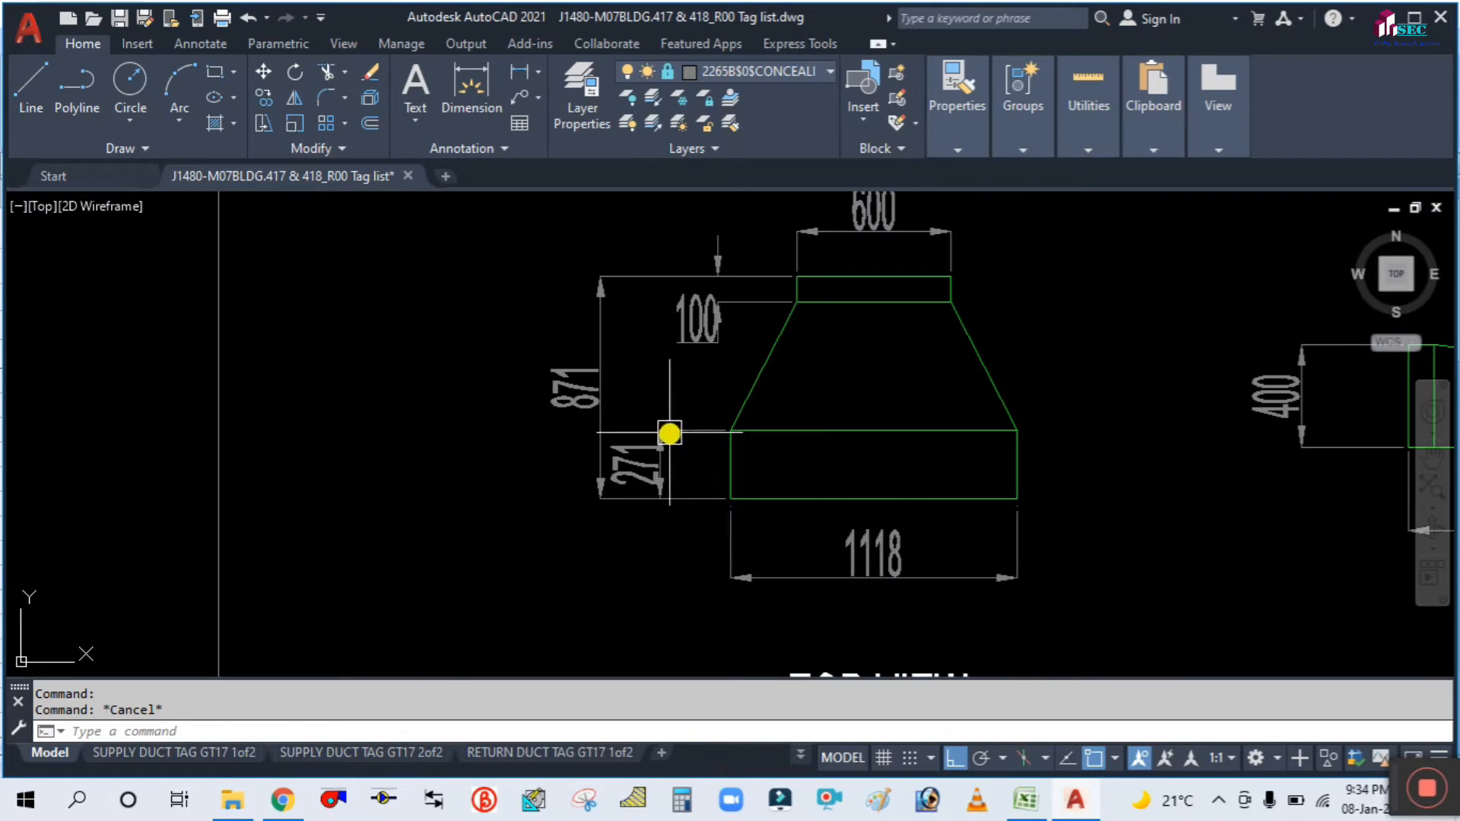
scroll(854, 446, "down", 4)
scroll(938, 441, "up", 2)
scroll(1004, 427, "up", 4)
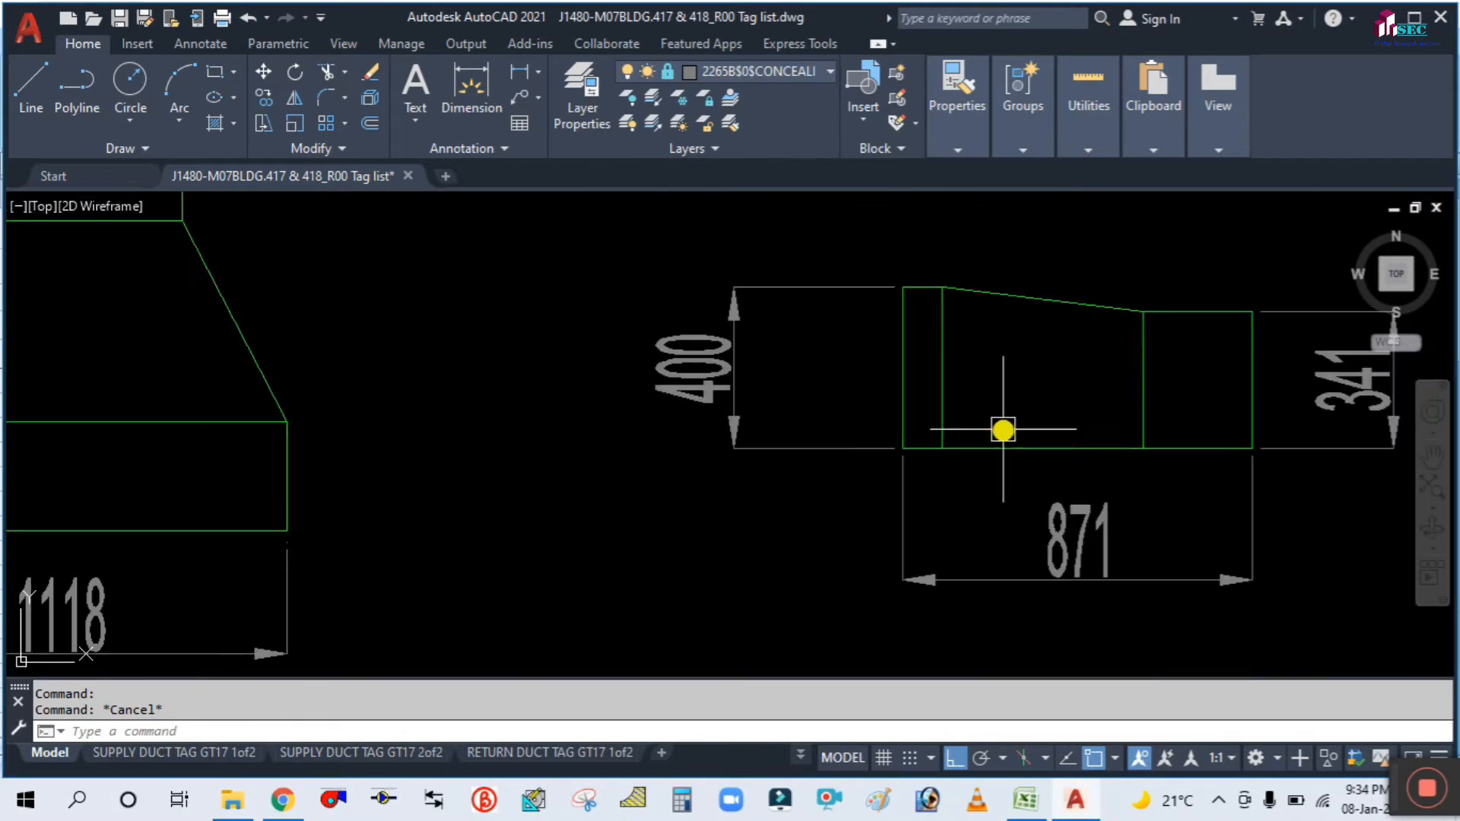
scroll(943, 410, "down", 4)
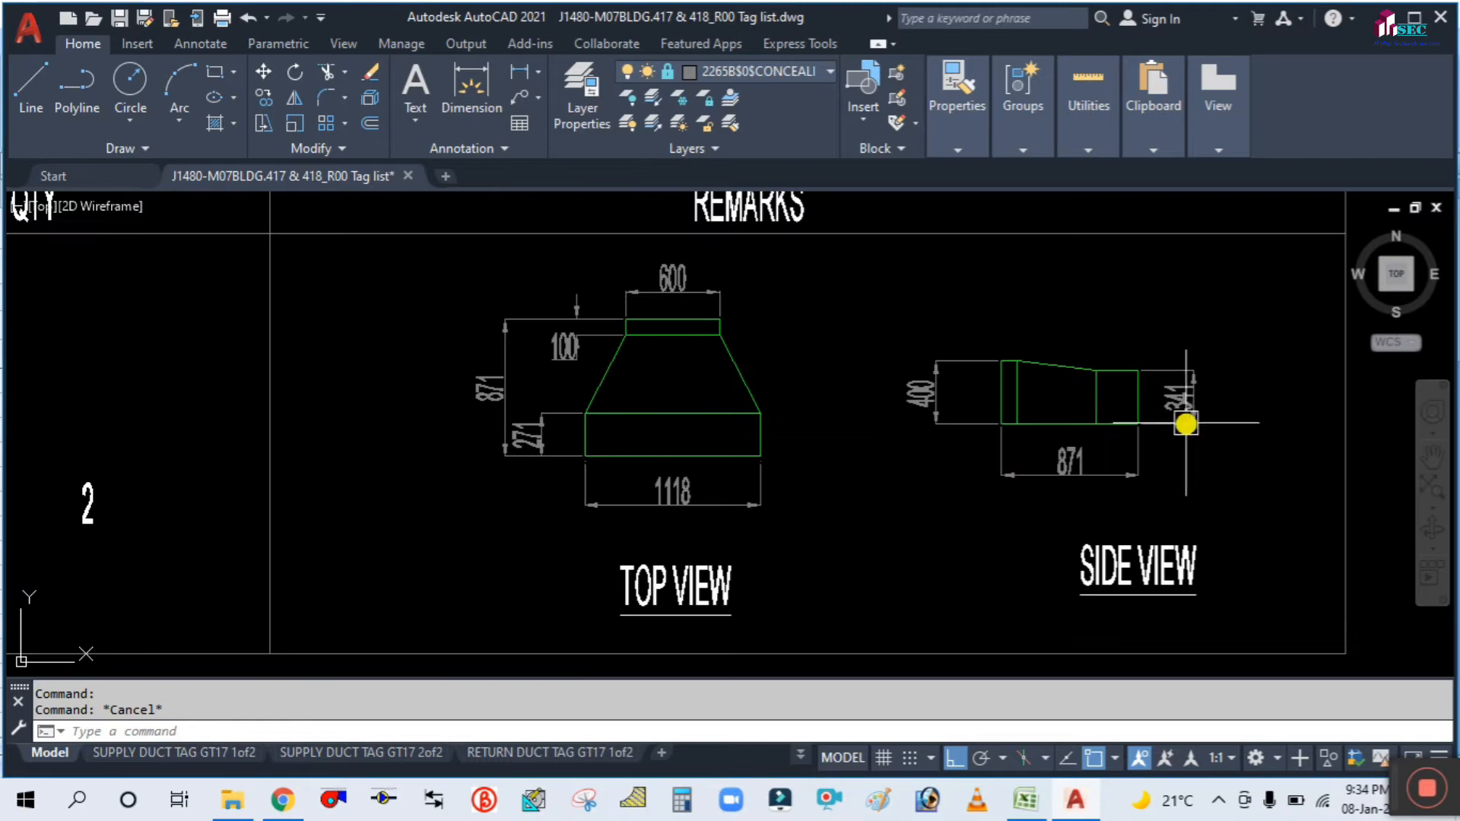
scroll(1109, 403, "up", 2)
scroll(1011, 446, "up", 4)
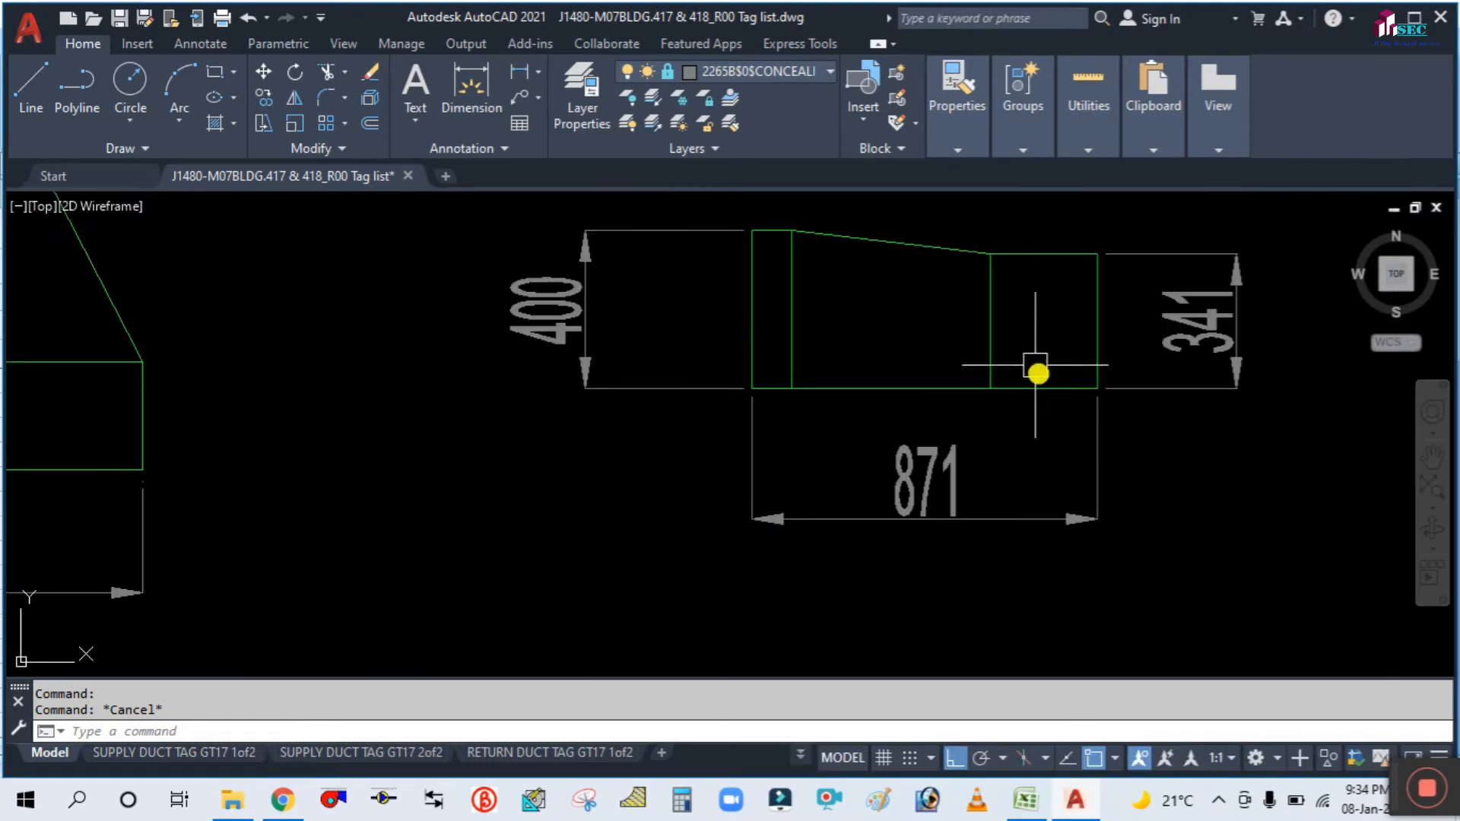
scroll(954, 389, "down", 4)
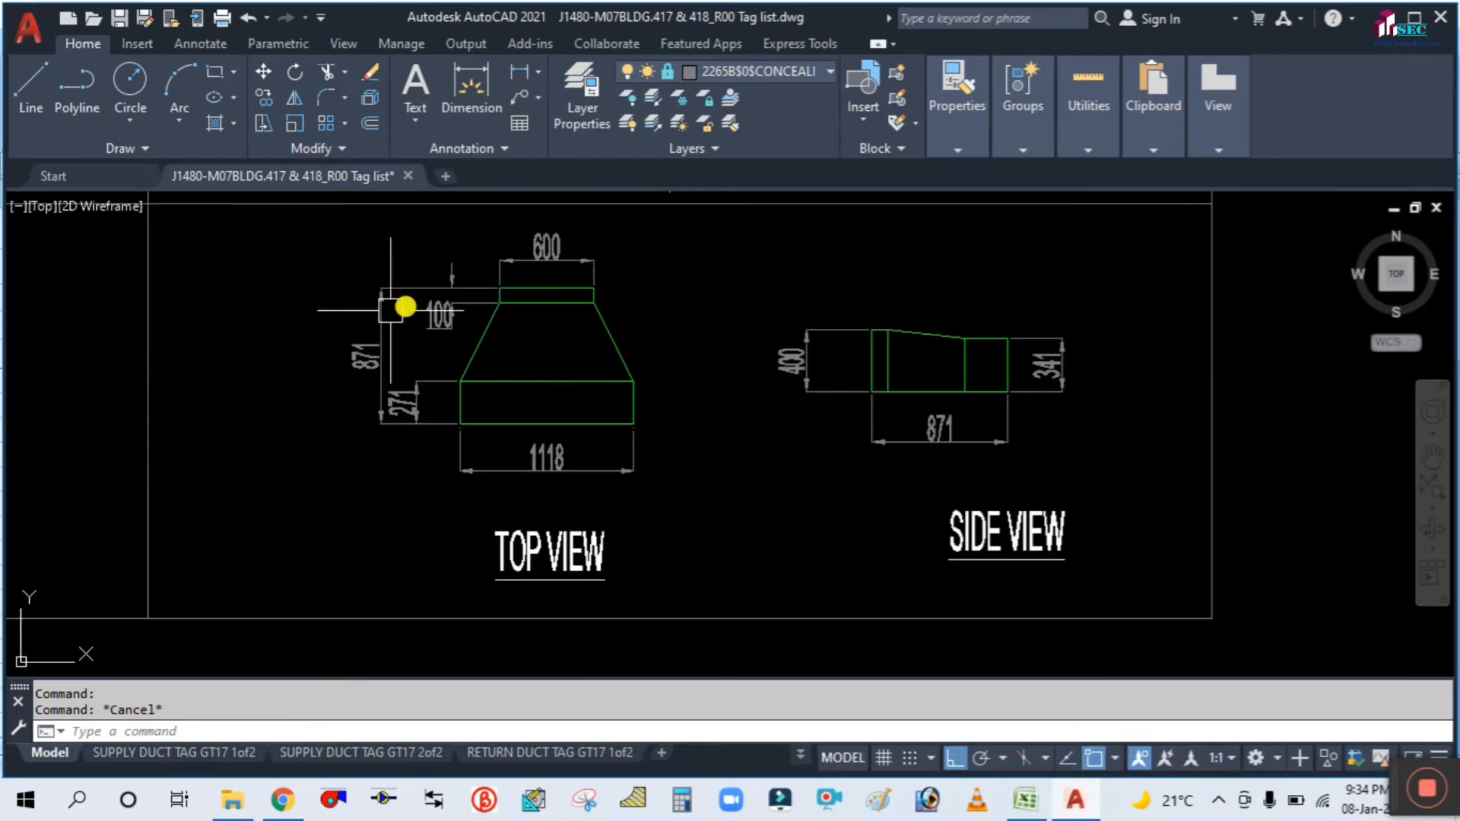
Return to the Excel takeoff sheet and set the mouth piece's W1 to 1118 mm and H1 to 341 mm.
left_click(1077, 802)
type("1118")
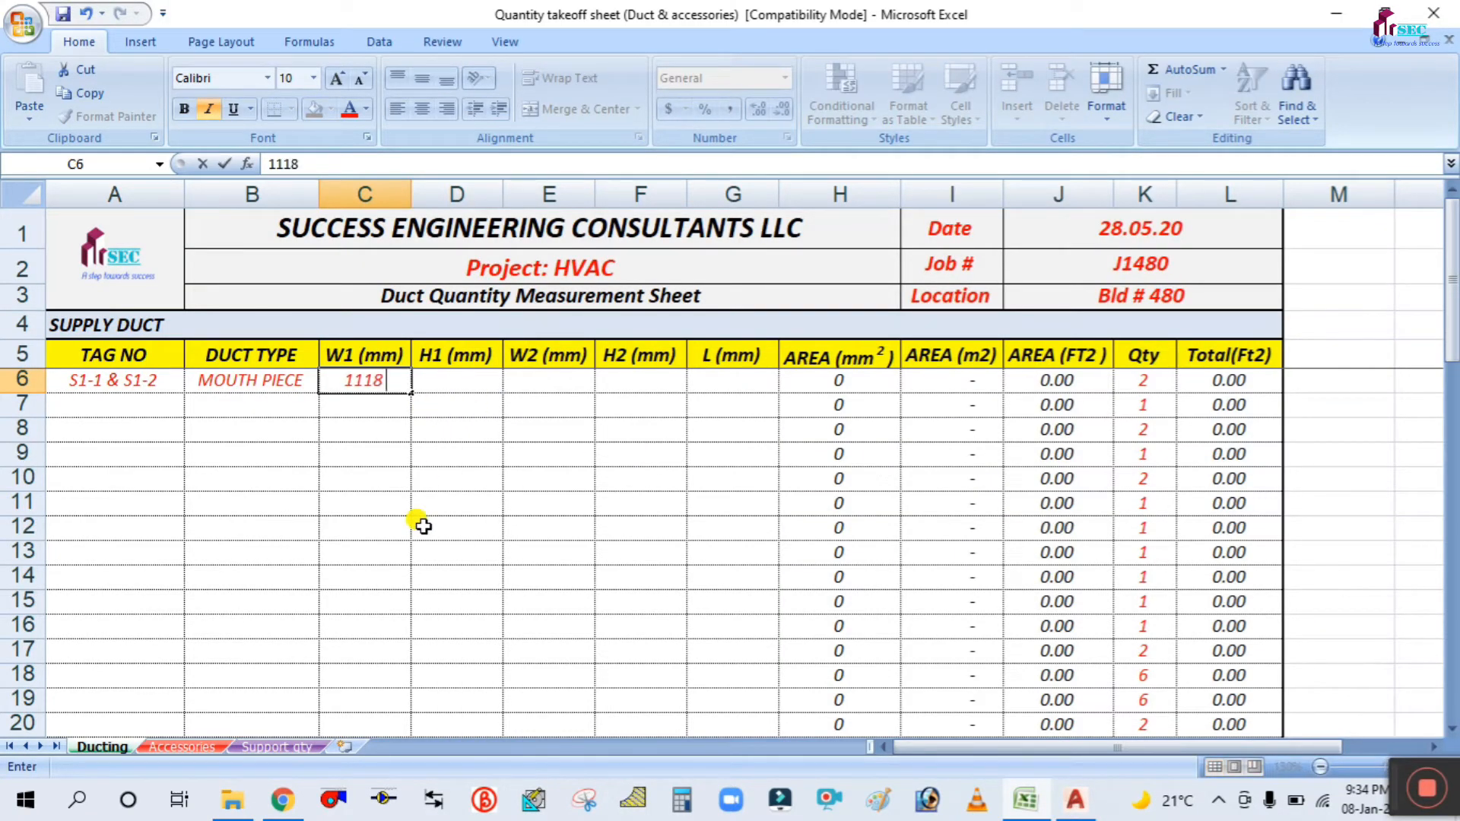
key("Tab")
type("3")
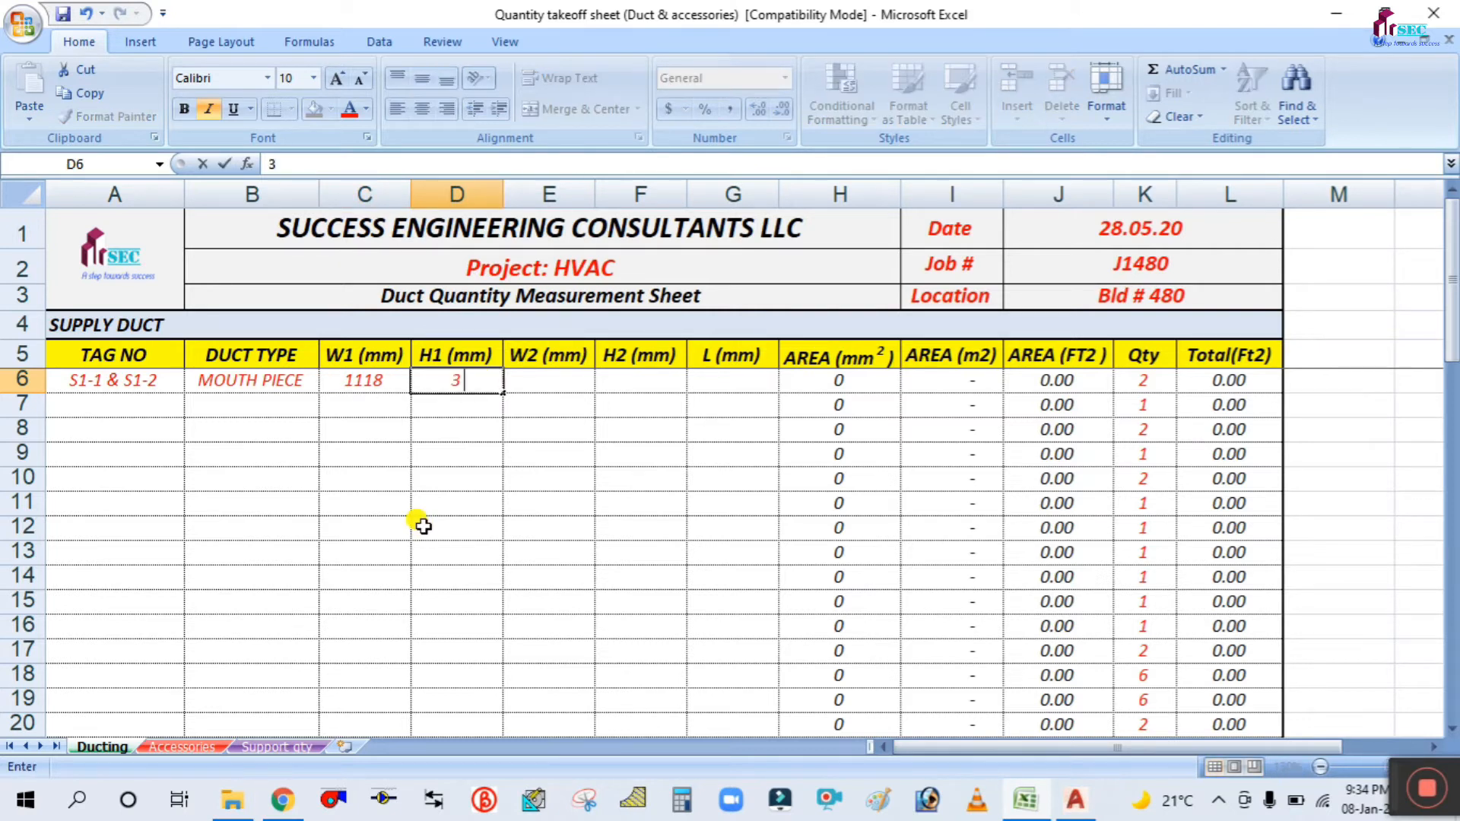
key("Tab")
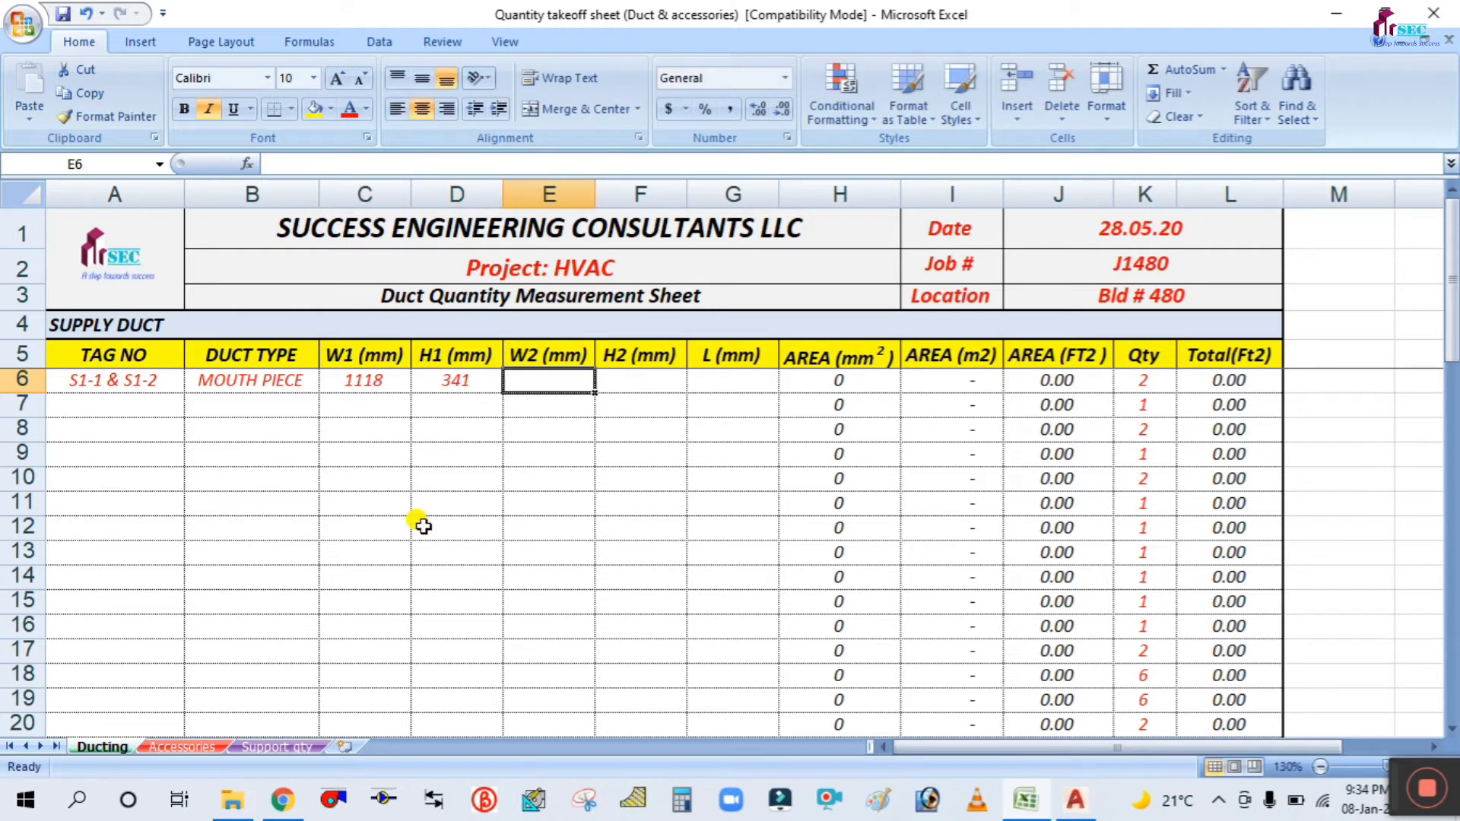
Check the mouth piece's narrow-end width in the AutoCAD top view and enter 600 mm as W2 in the Excel sheet.
left_click(1095, 802)
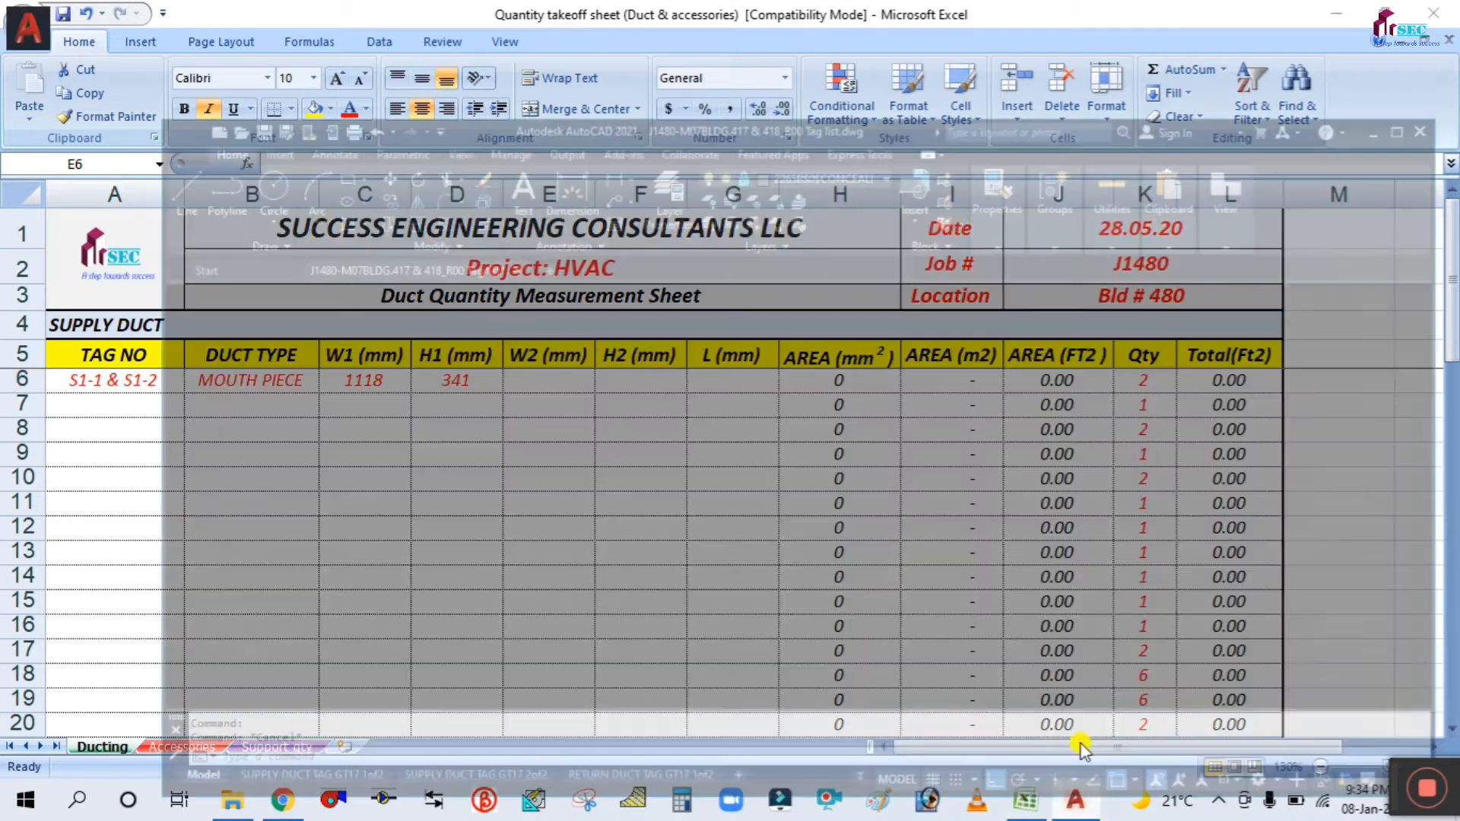
scroll(534, 265, "up", 2)
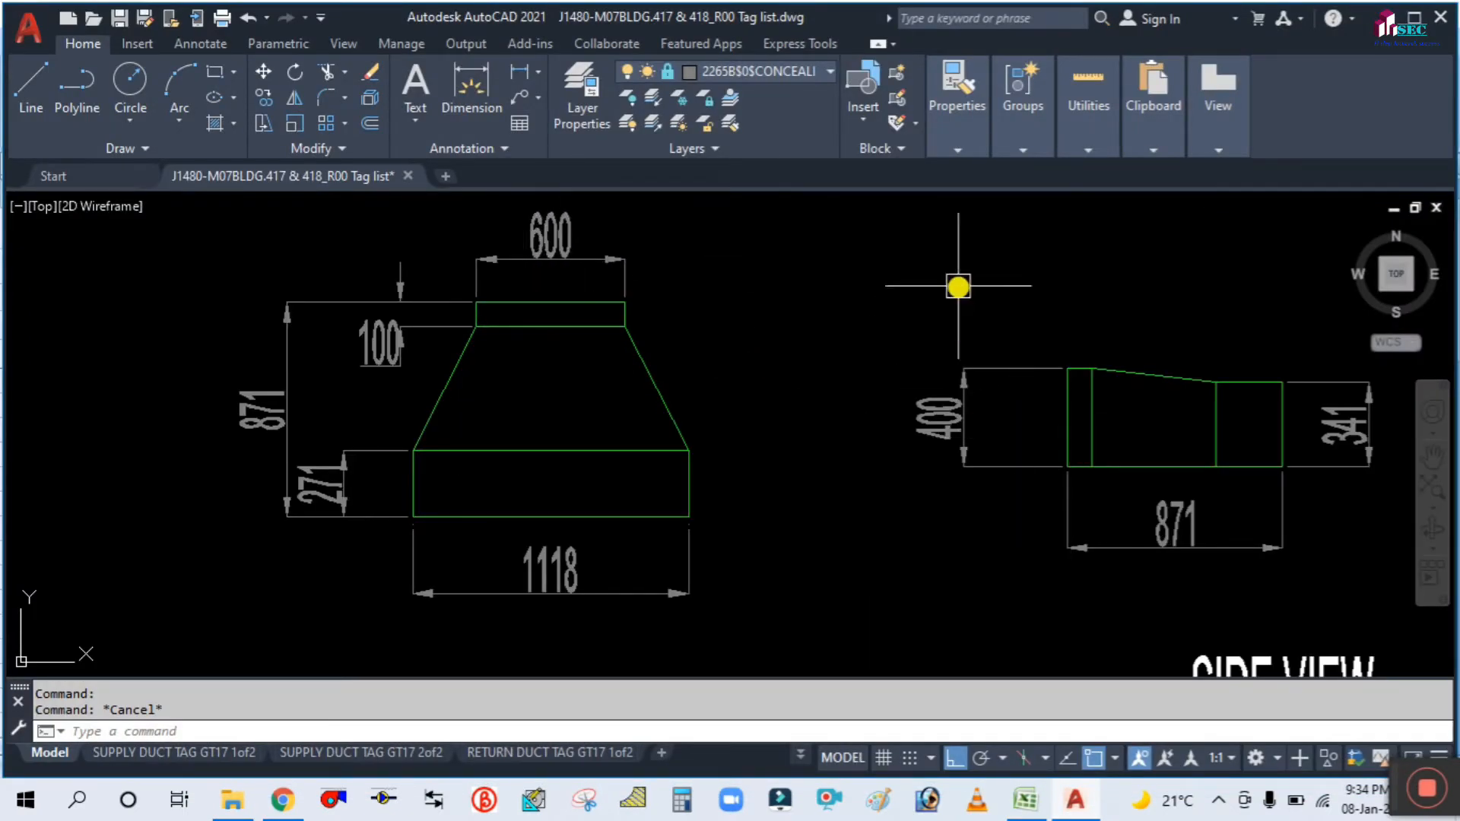
left_click(1068, 807)
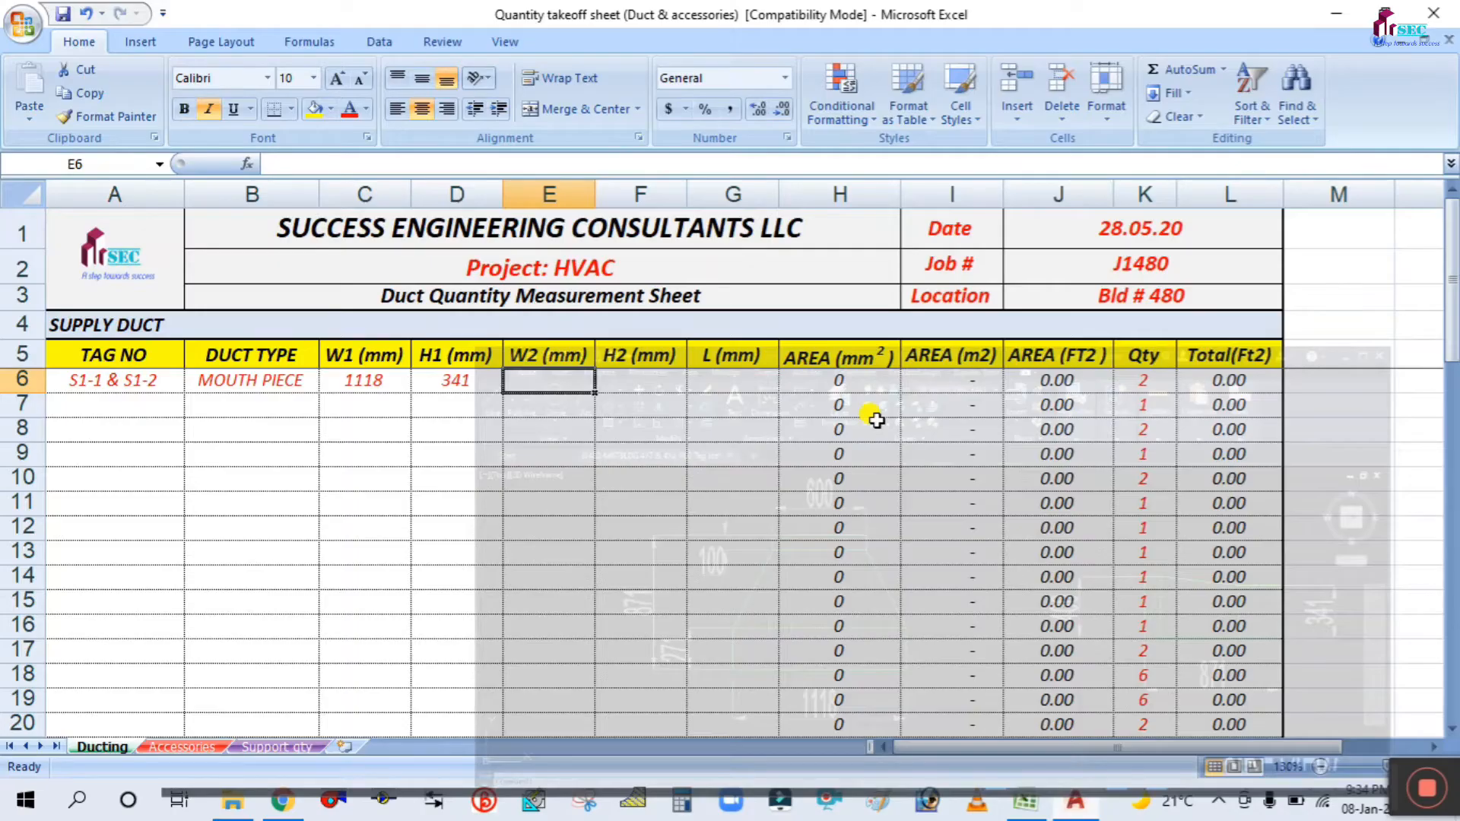
type("600")
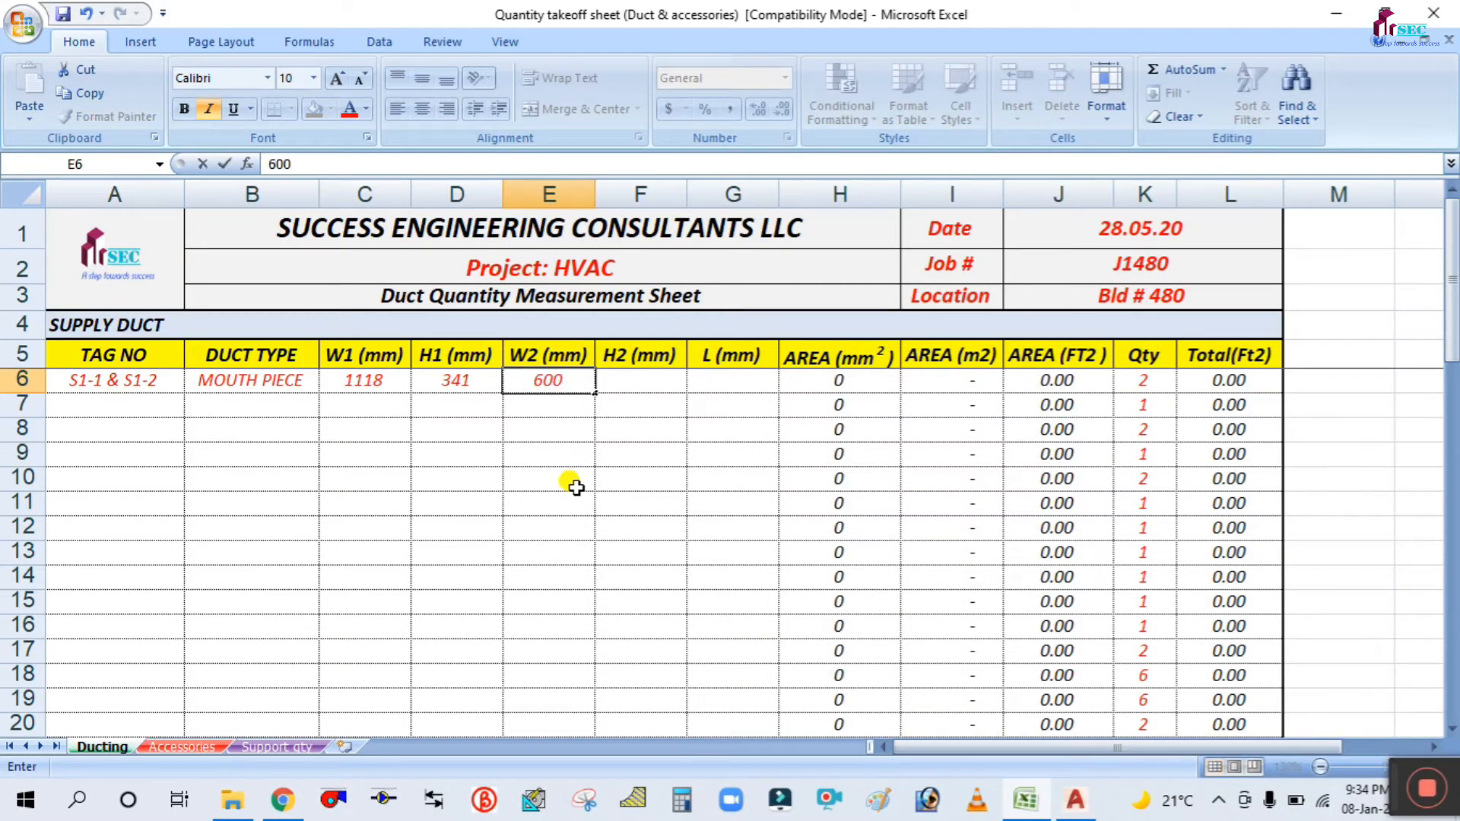
key("Tab")
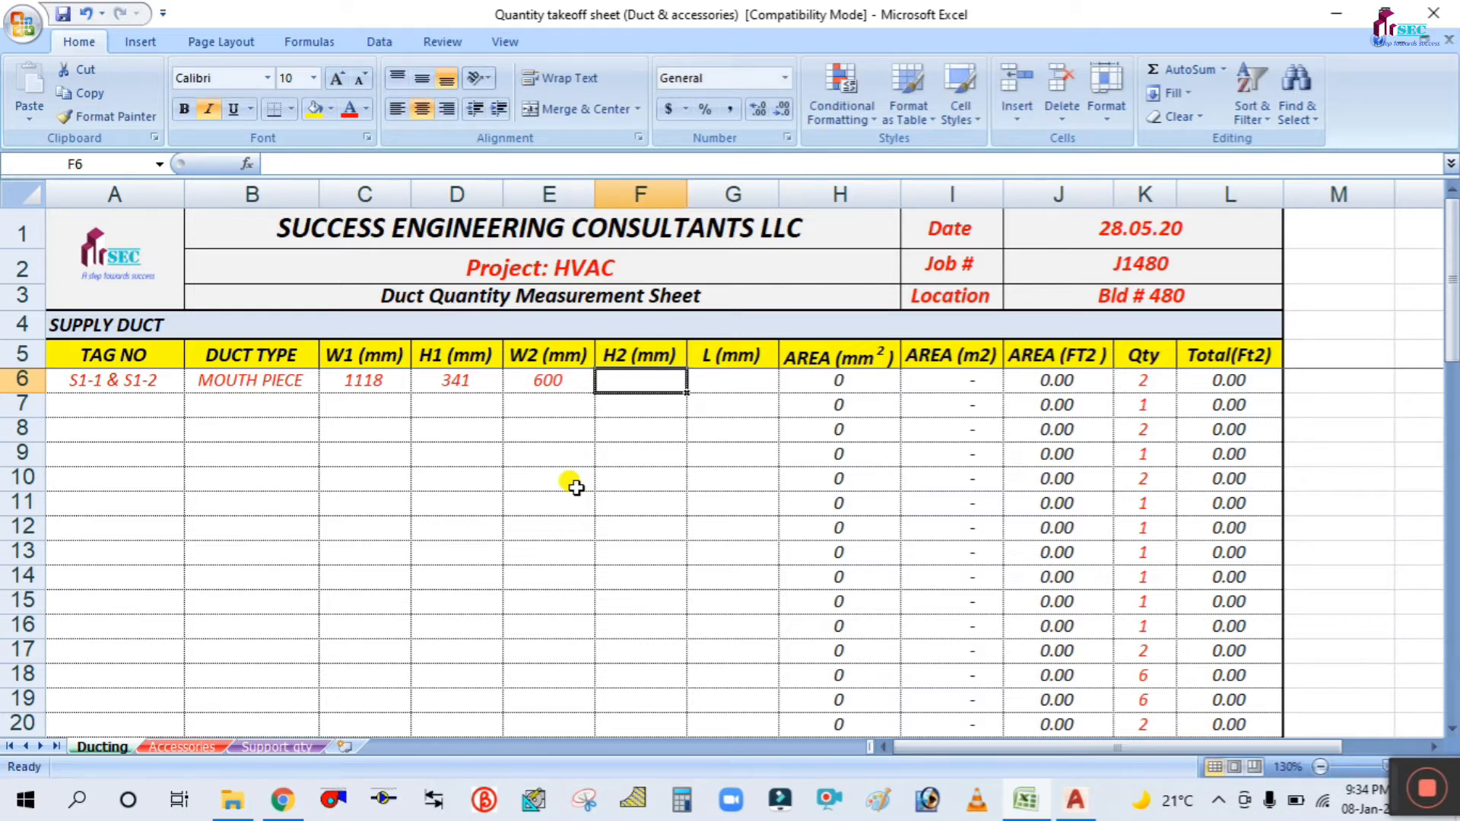
Set the mouth piece's H2 to 400 mm, check its length in the AutoCAD drawing, and enter 871 mm as L in Excel.
type("400")
left_click(496, 479)
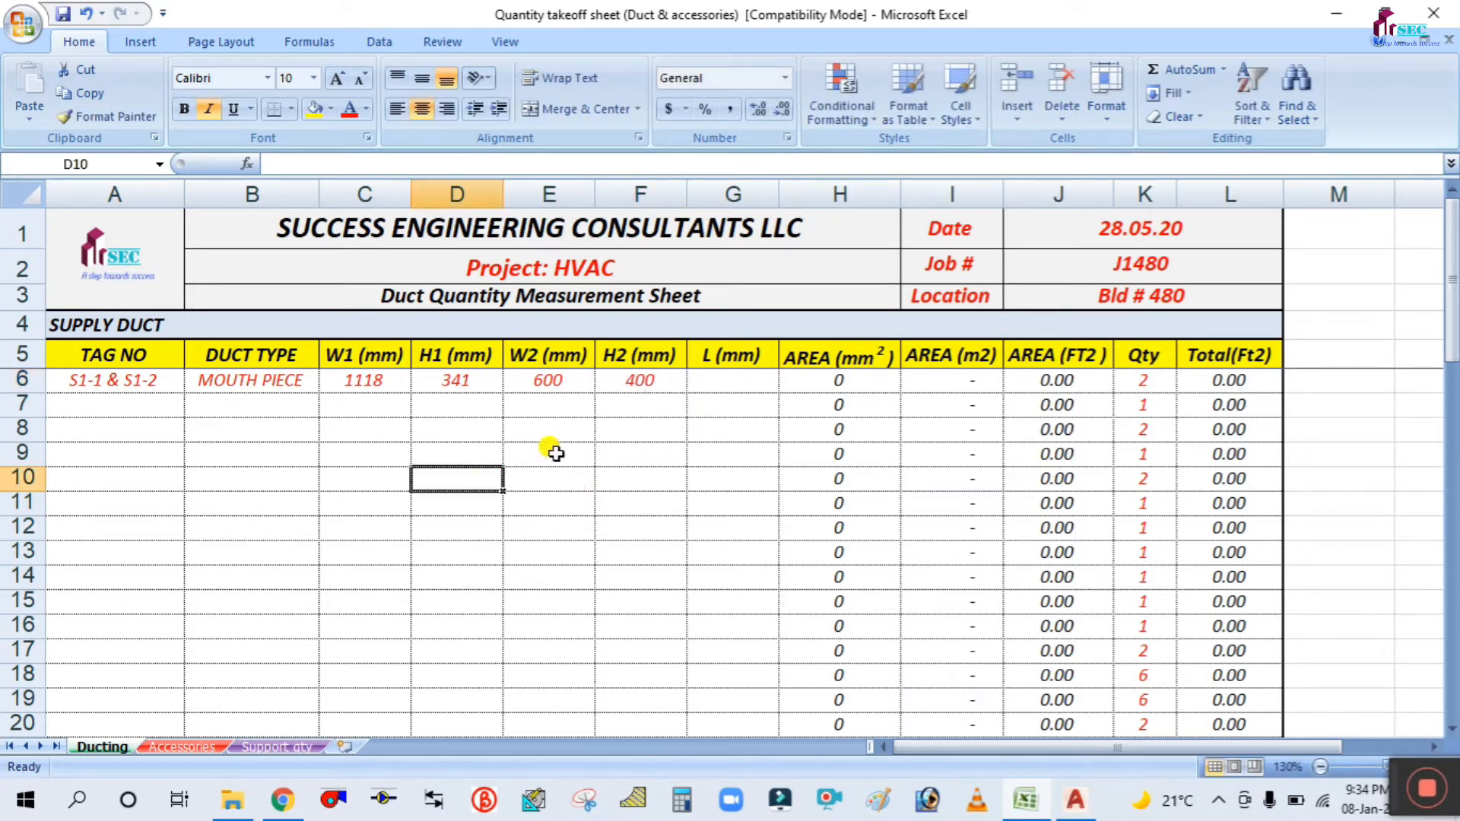
left_click(735, 382)
key("alt+Tab")
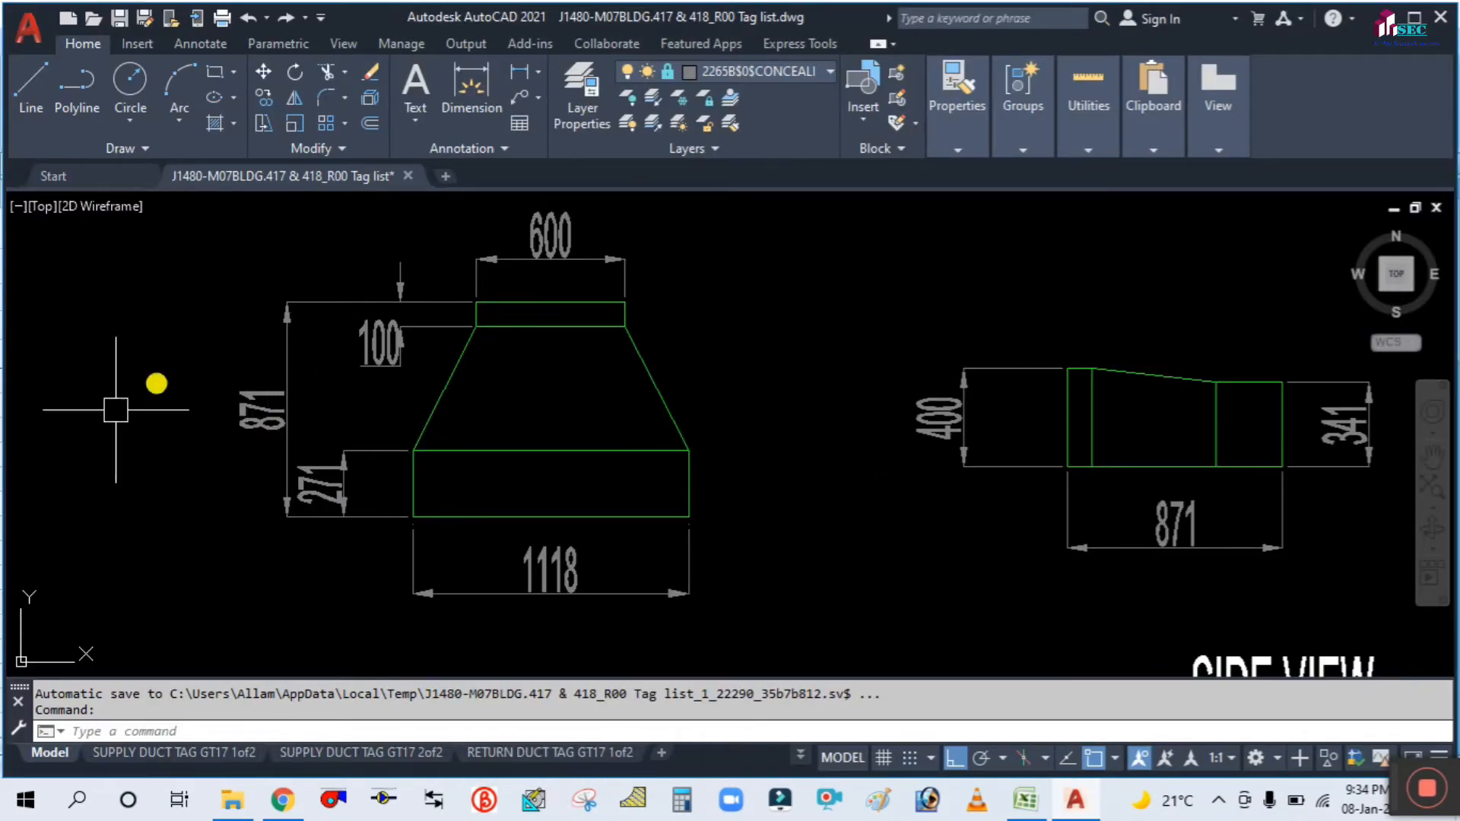
left_click(1072, 799)
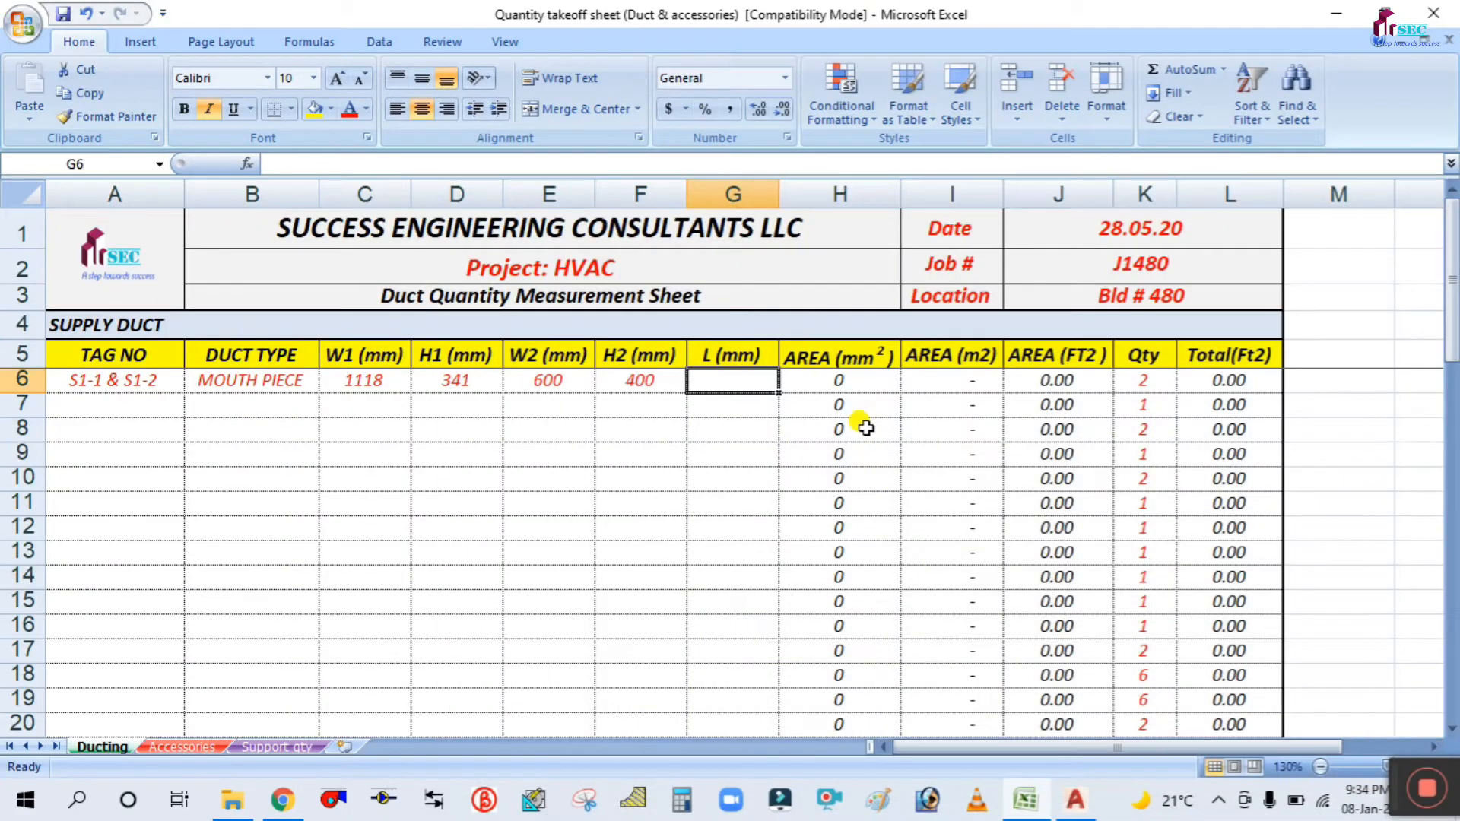
type("871")
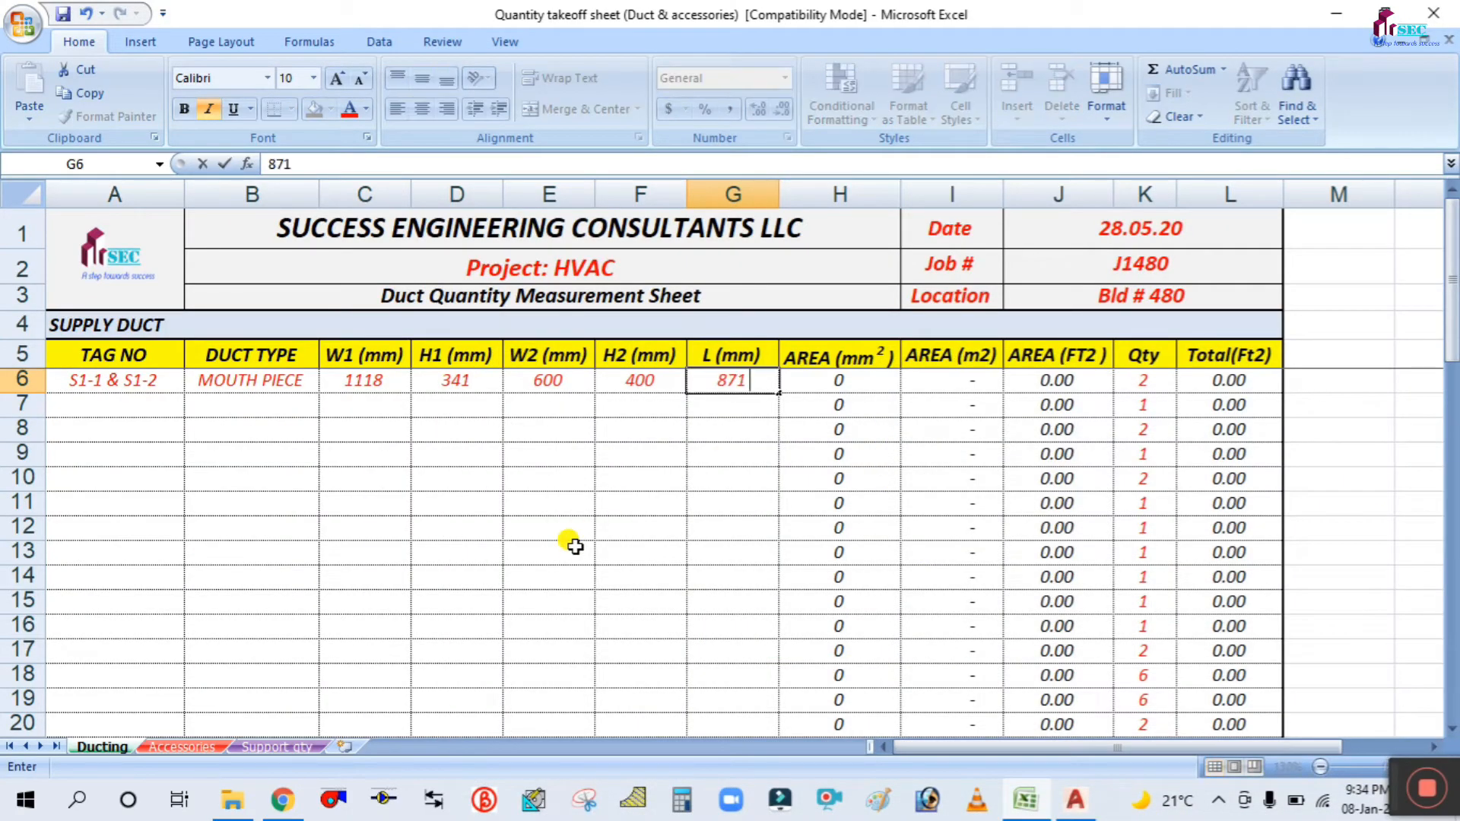
left_click(602, 530)
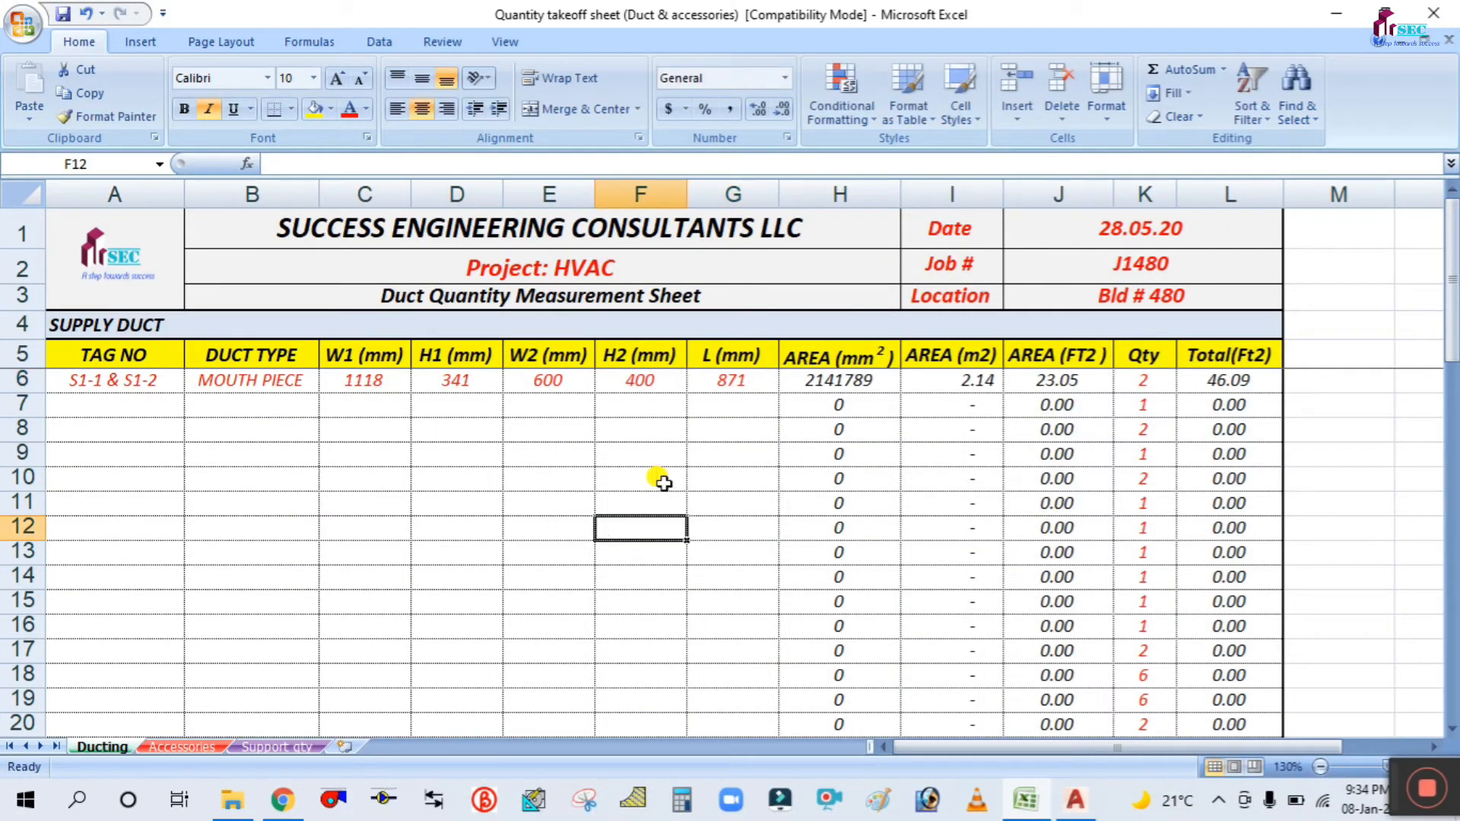
Check the mouth piece's quantity in the Excel row against the supply mouth tag list in the AutoCAD drawing.
left_click(1149, 381)
left_click(606, 524)
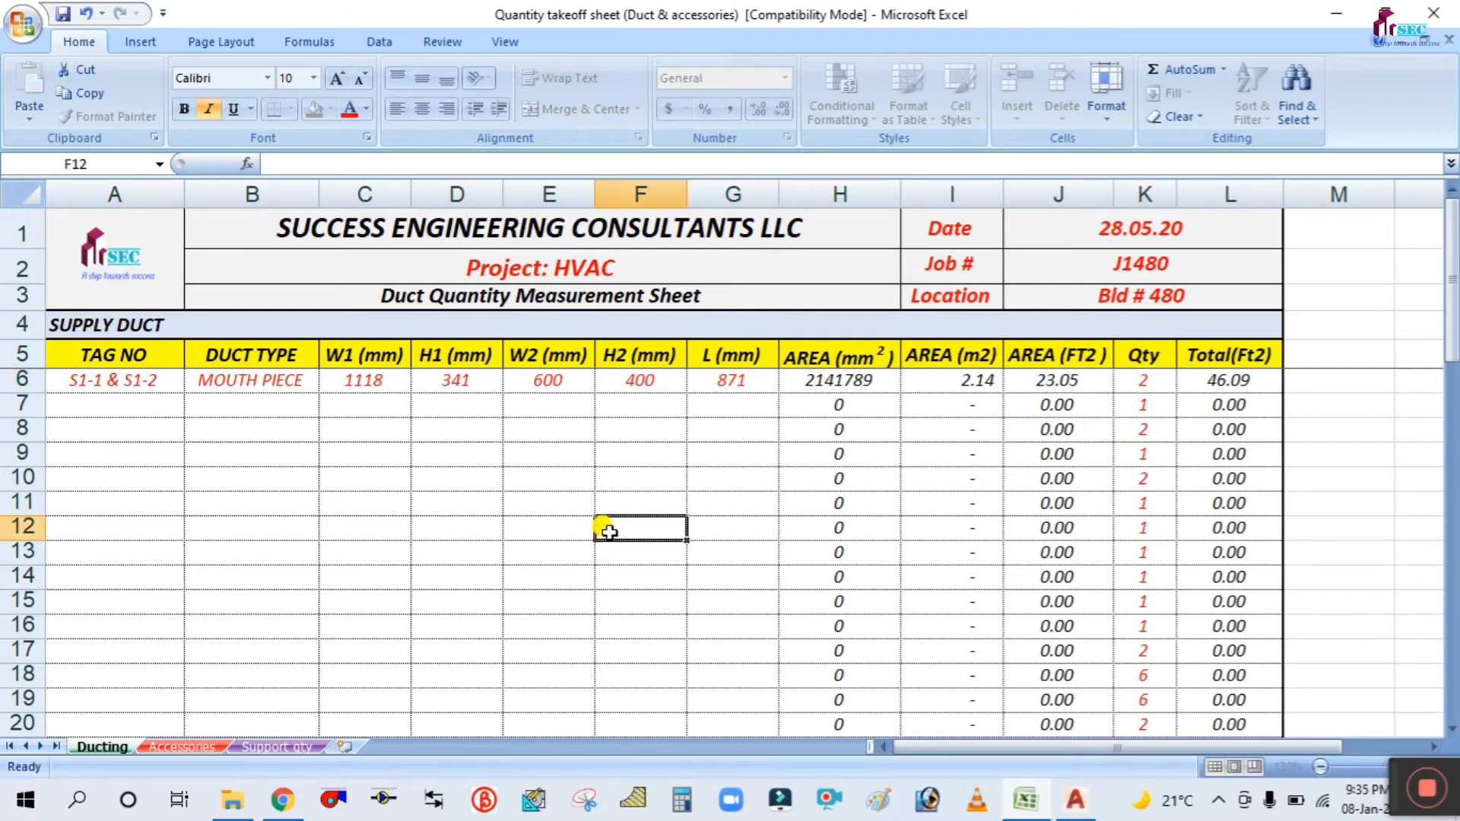
left_click(1078, 800)
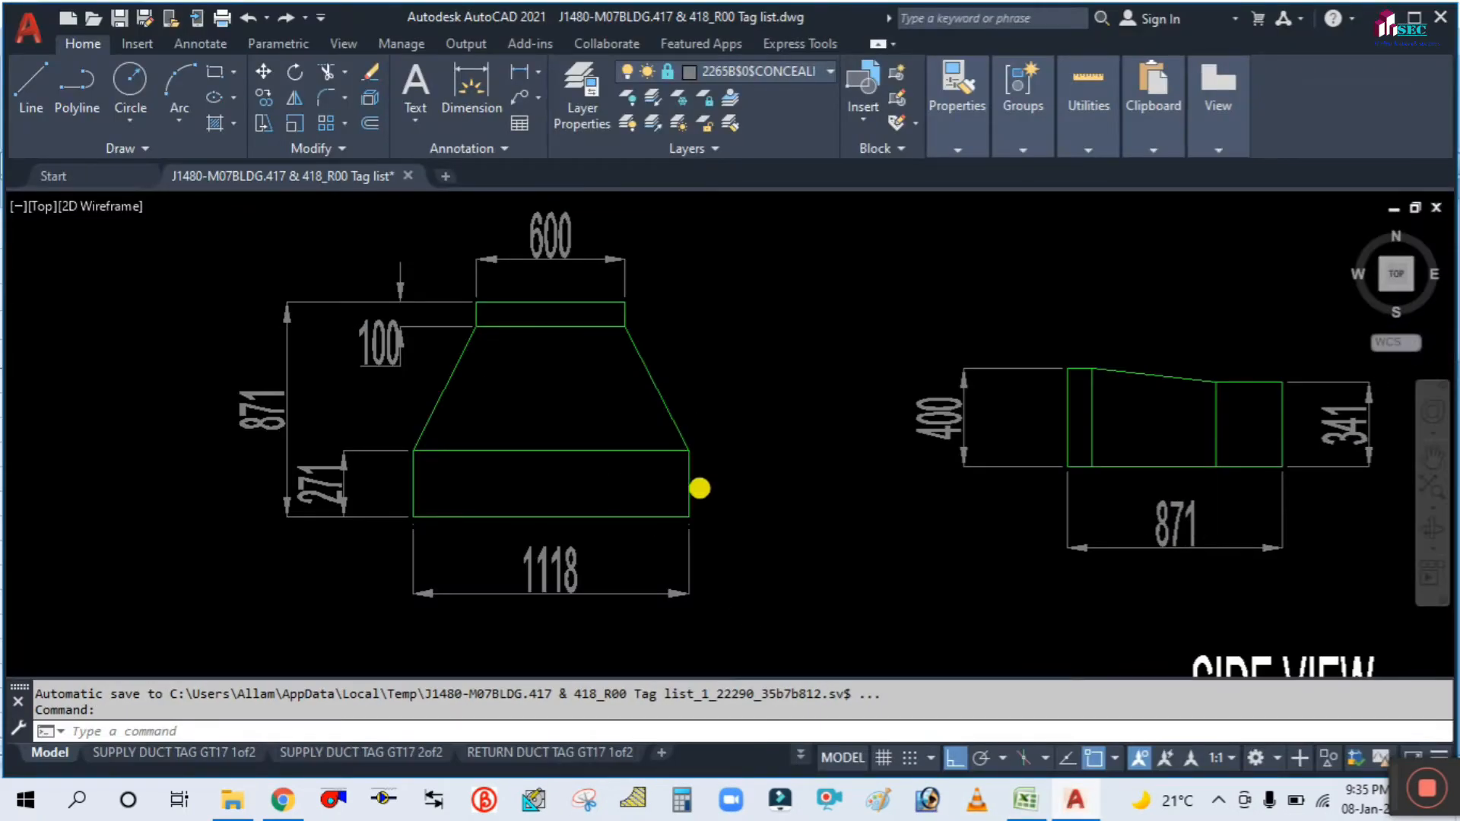
scroll(697, 489, "down", 5)
mouse_move(541, 509)
middle_mouse_down()
mouse_move(609, 479)
mouse_move(1090, 475)
middle_mouse_up()
scroll(632, 454, "down", 2)
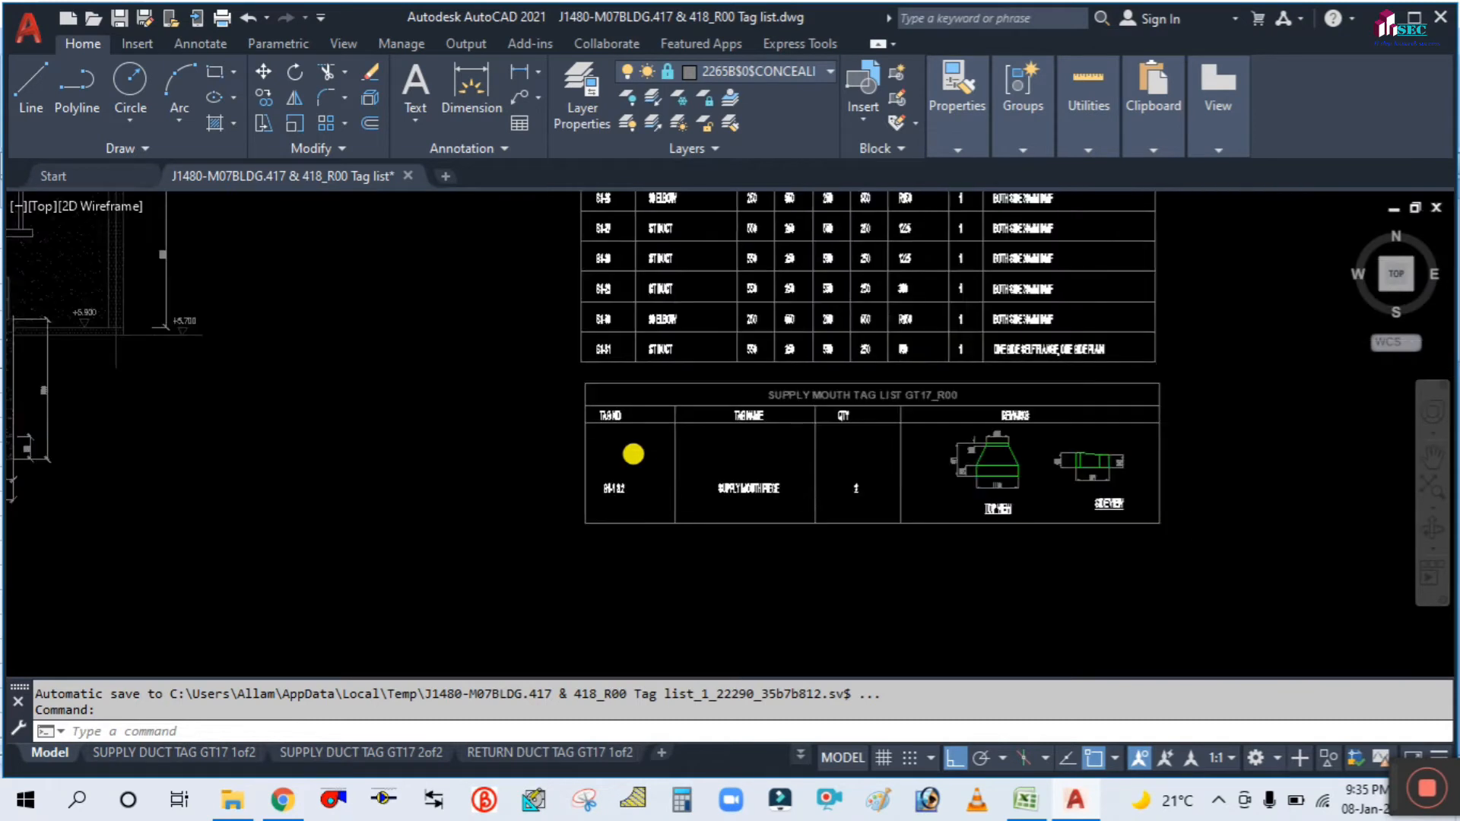
scroll(765, 473, "up", 8)
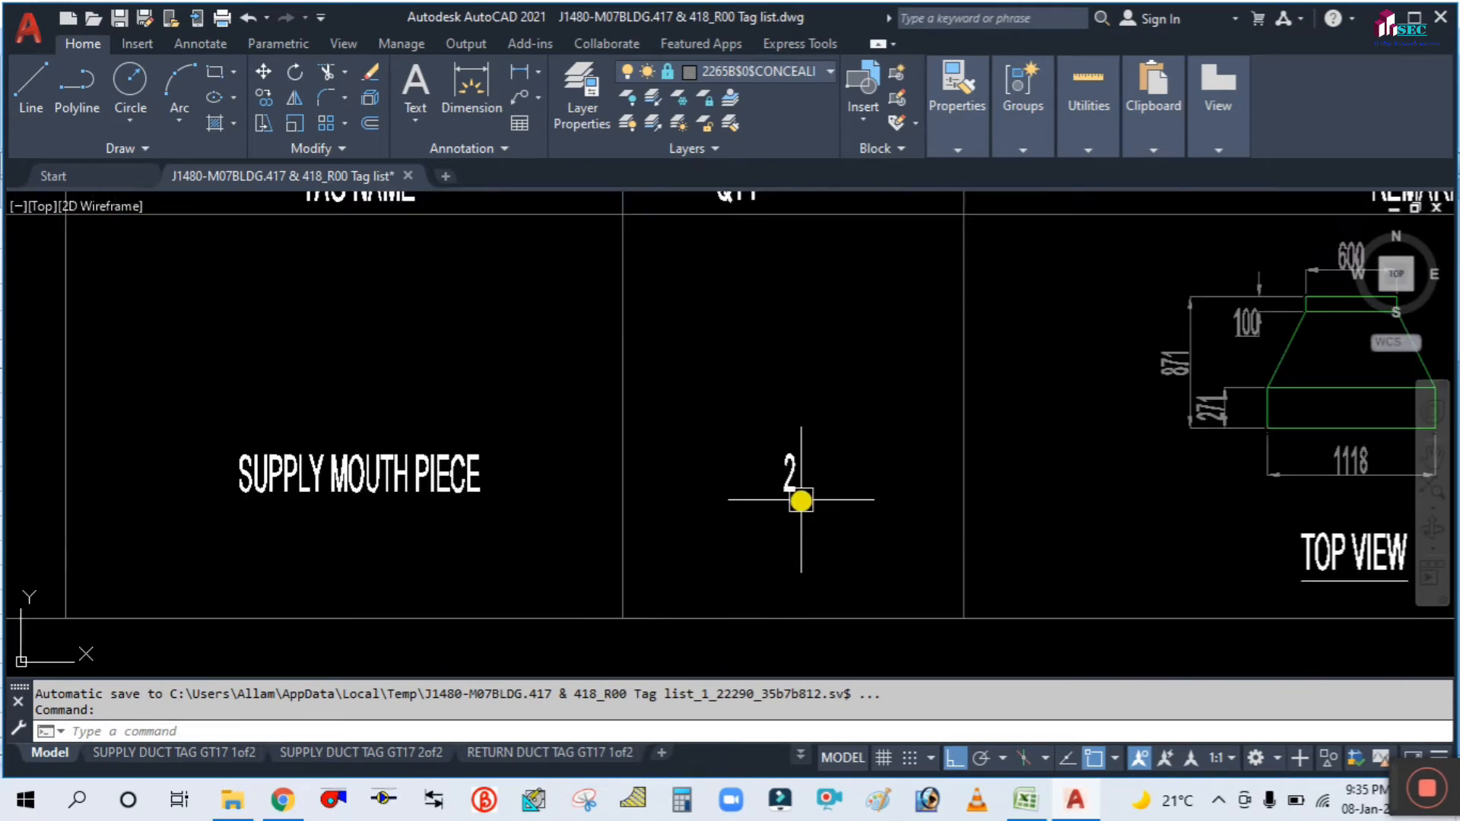
Examine the tagged duct plan around the S1-1 and S1-2 mouth pieces to identify the adjoining pieces S1-3 and S1-4.
scroll(835, 520, "down", 4)
scroll(835, 521, "down", 6)
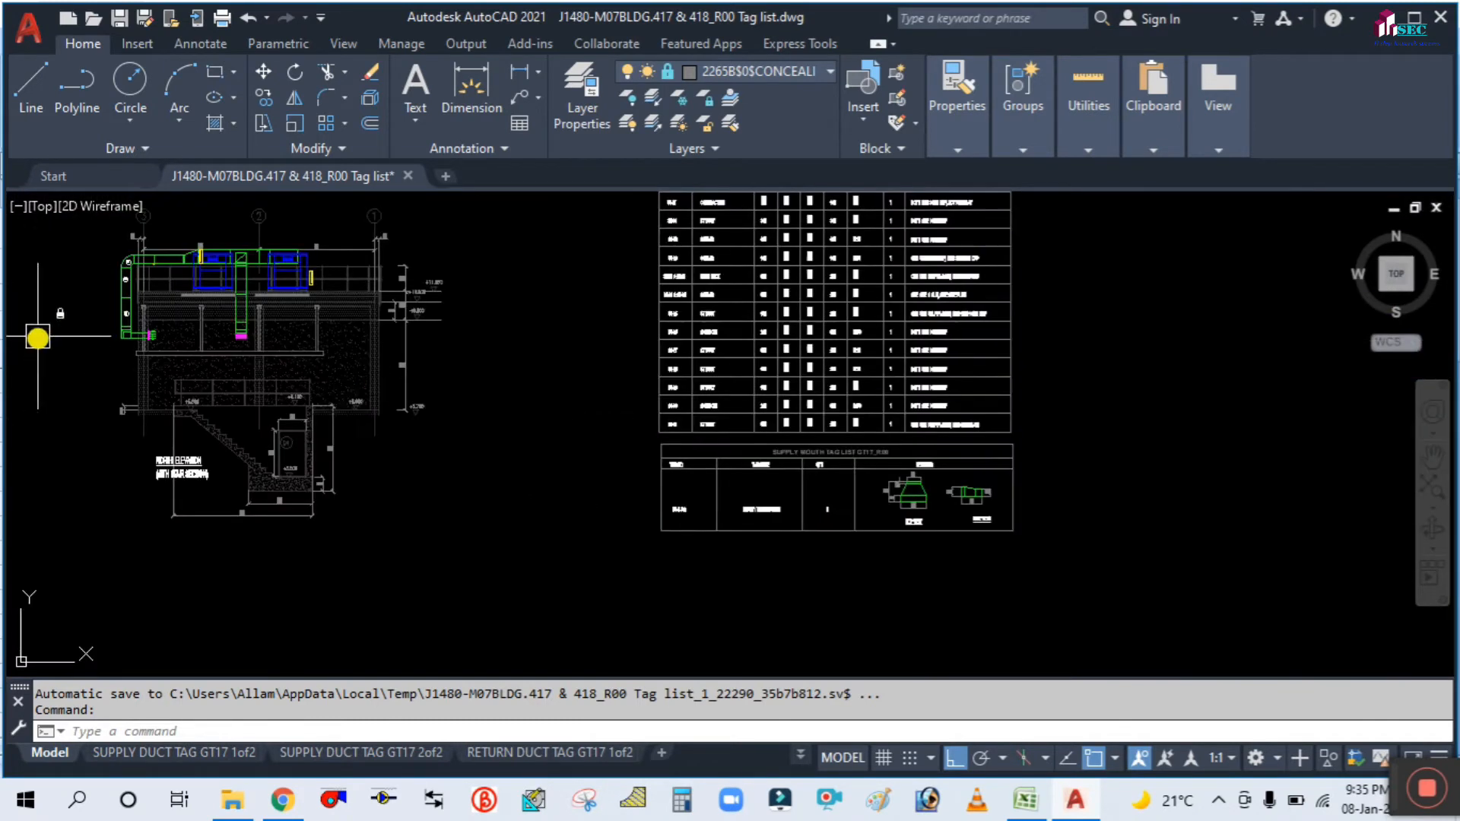
scroll(580, 515, "up", 3)
scroll(593, 456, "down", 2)
scroll(619, 397, "up", 8)
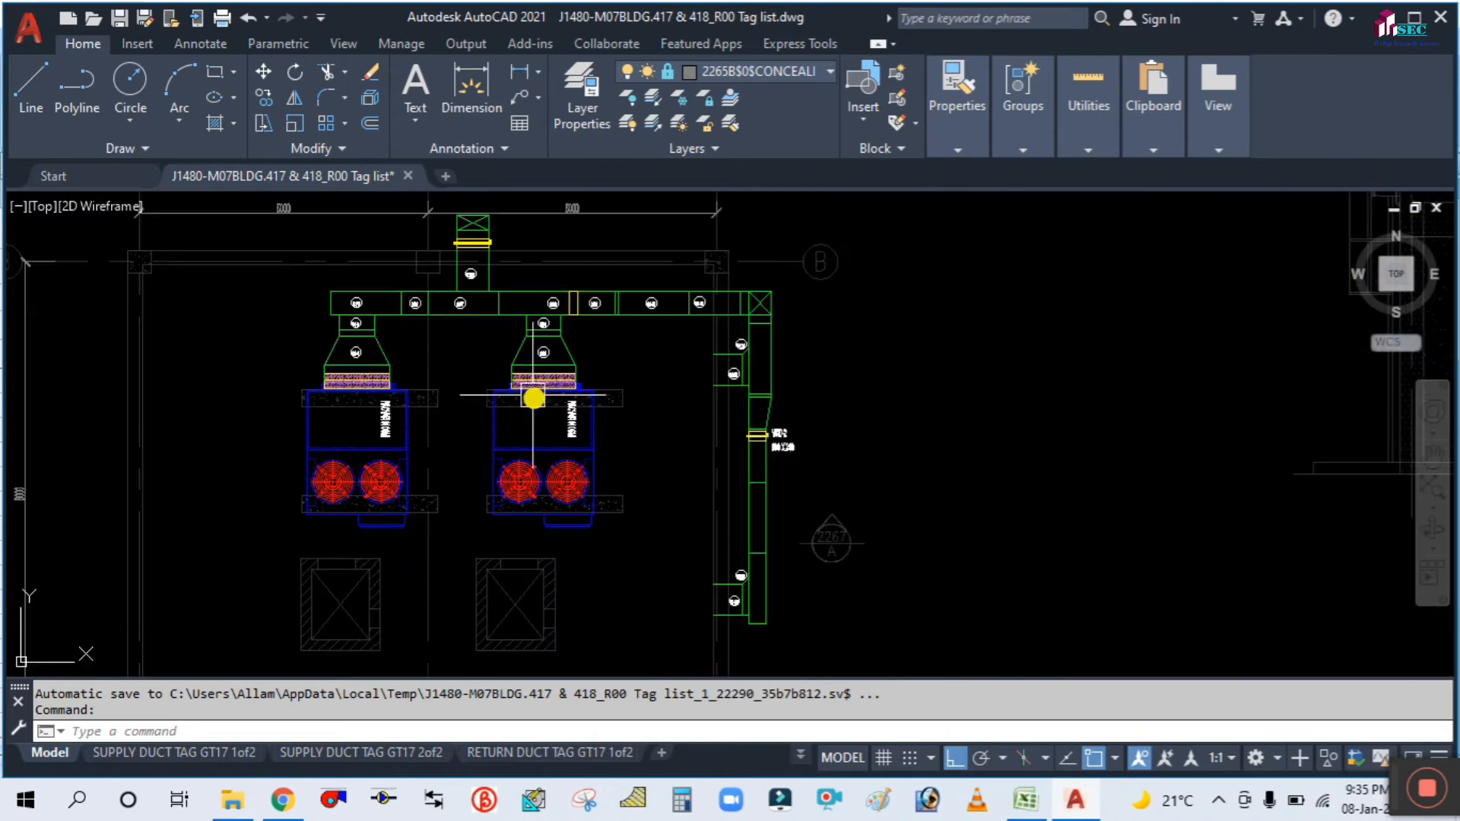
scroll(361, 454, "up", 2)
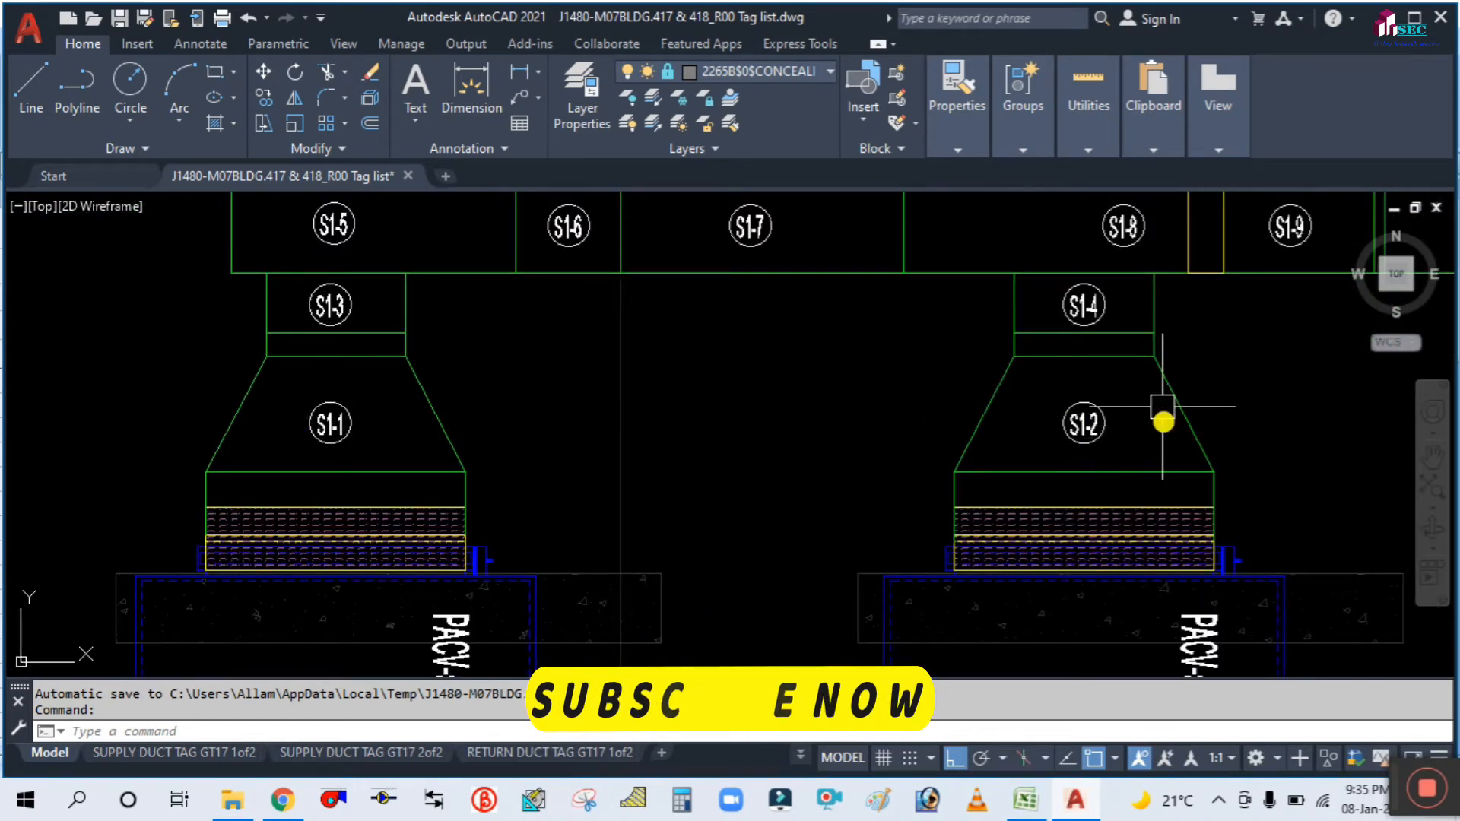
middle_click_drag(718, 409, 707, 486)
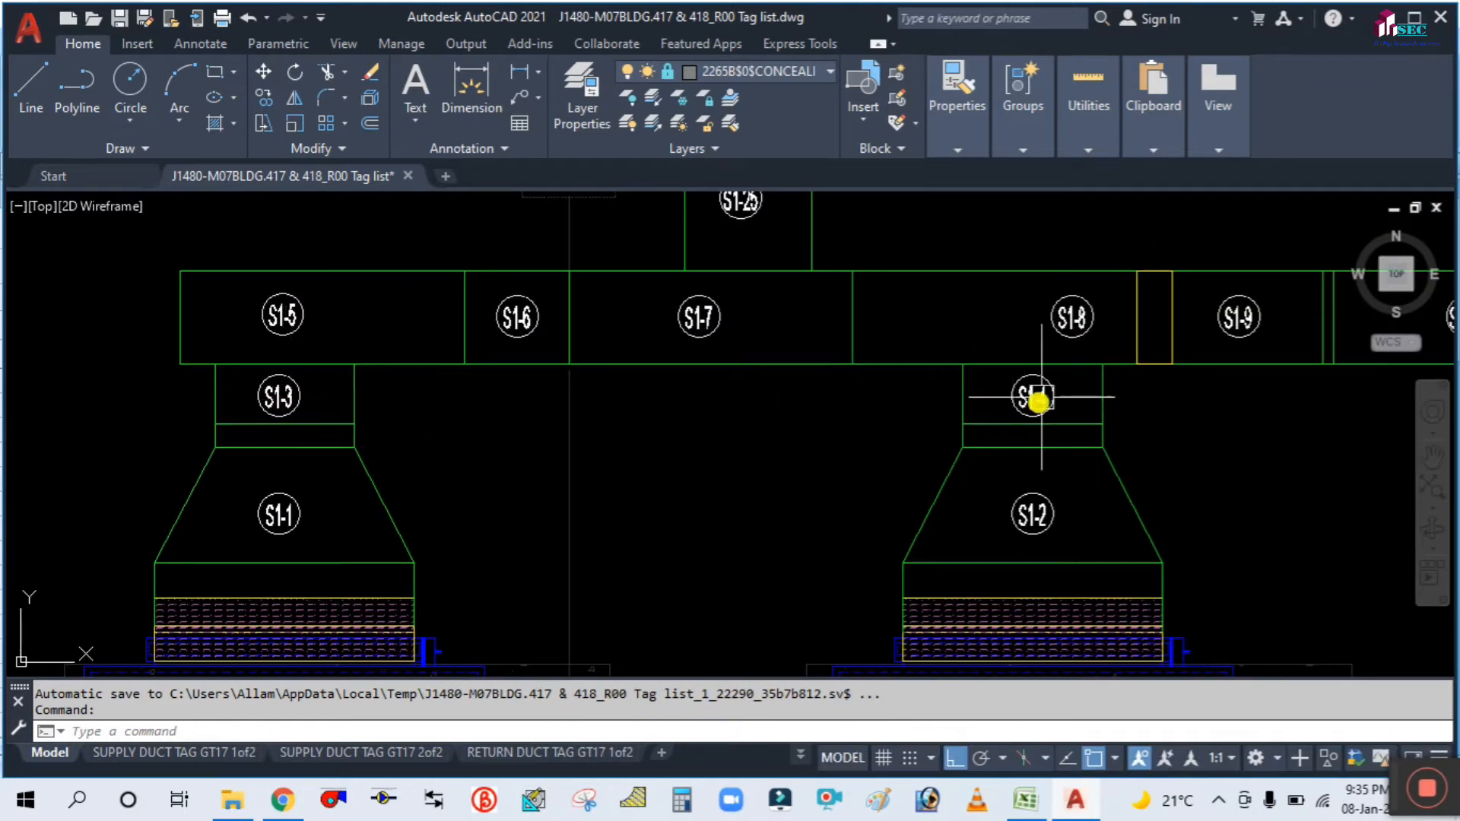
Switch to the Excel takeoff sheet and fill row 7 with tag S1-3 & S1-4 and duct type COLLAR.
left_click(1028, 799)
left_click(123, 409)
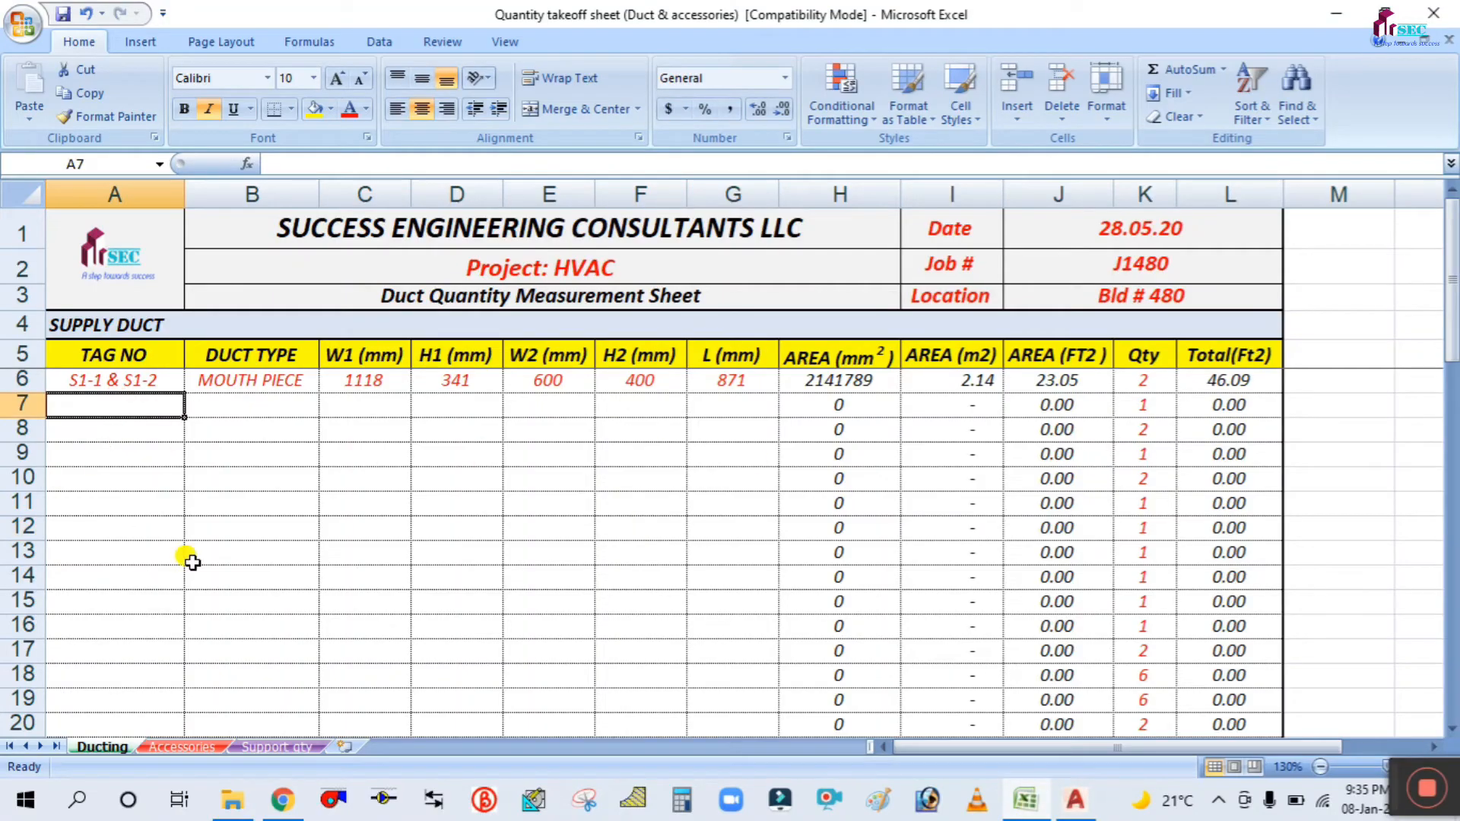
type("S1-3 & S1-4")
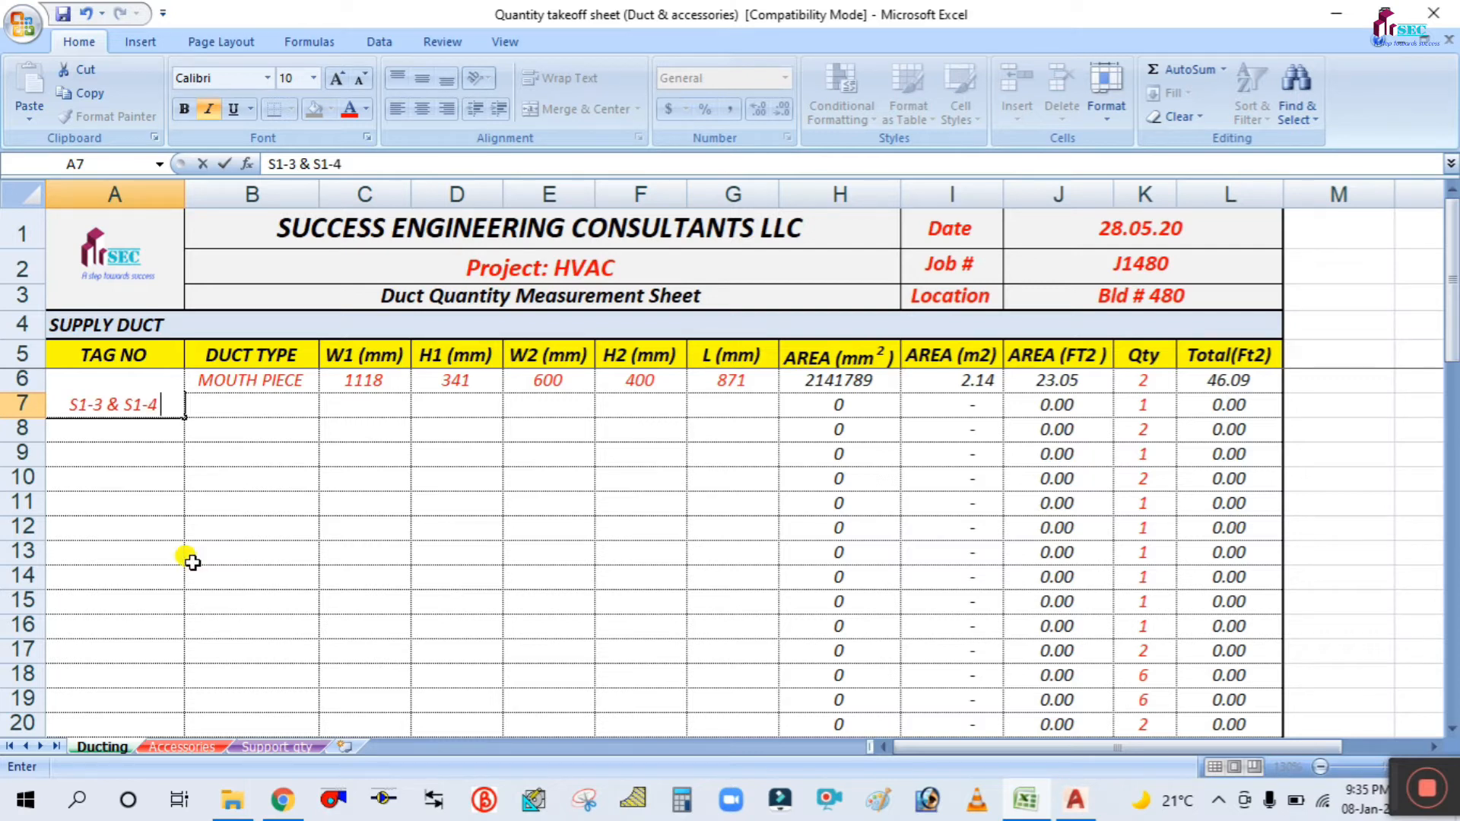
left_click(322, 496)
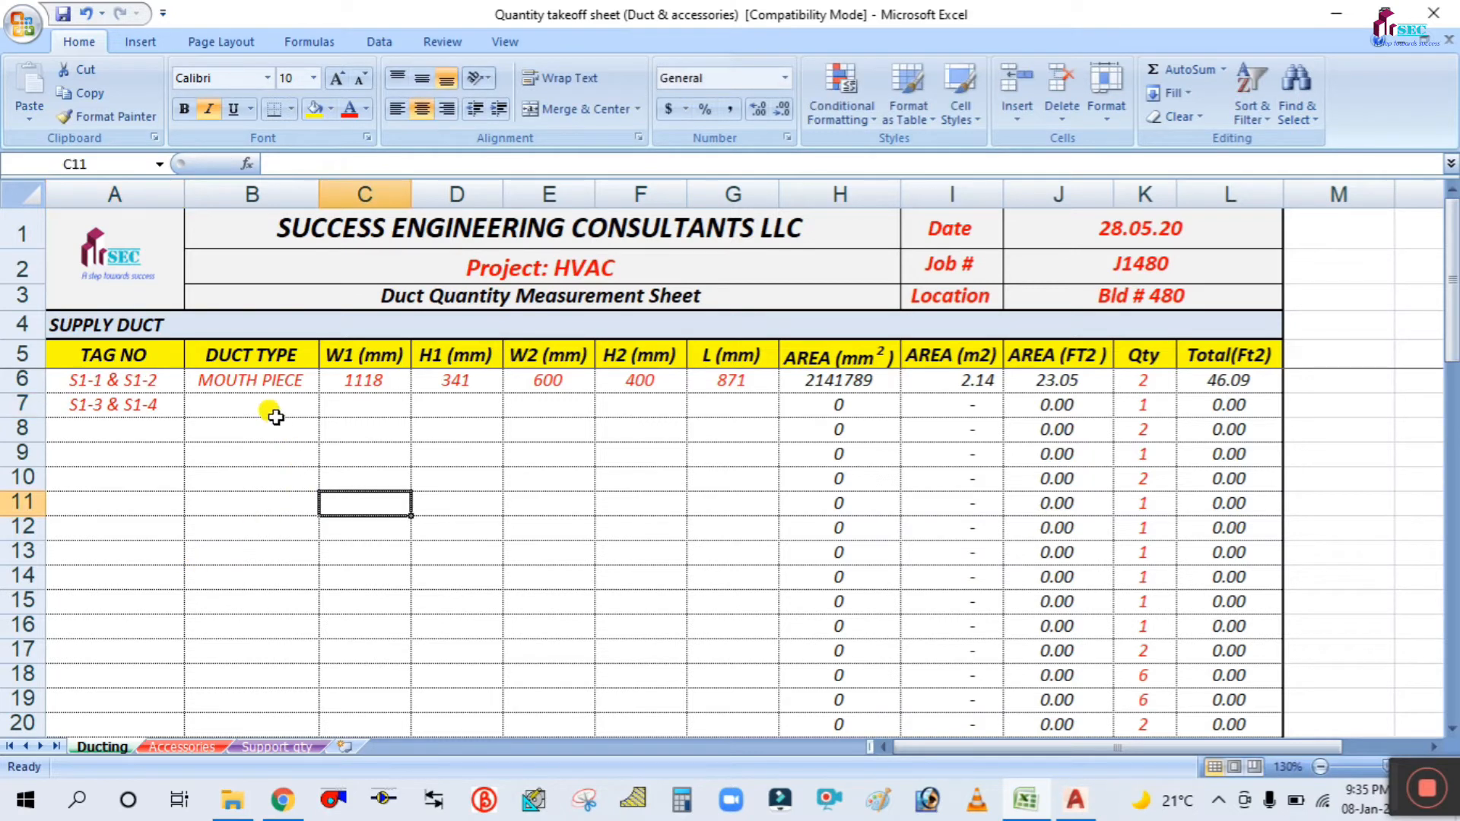
left_click(270, 409)
type("COLLAR")
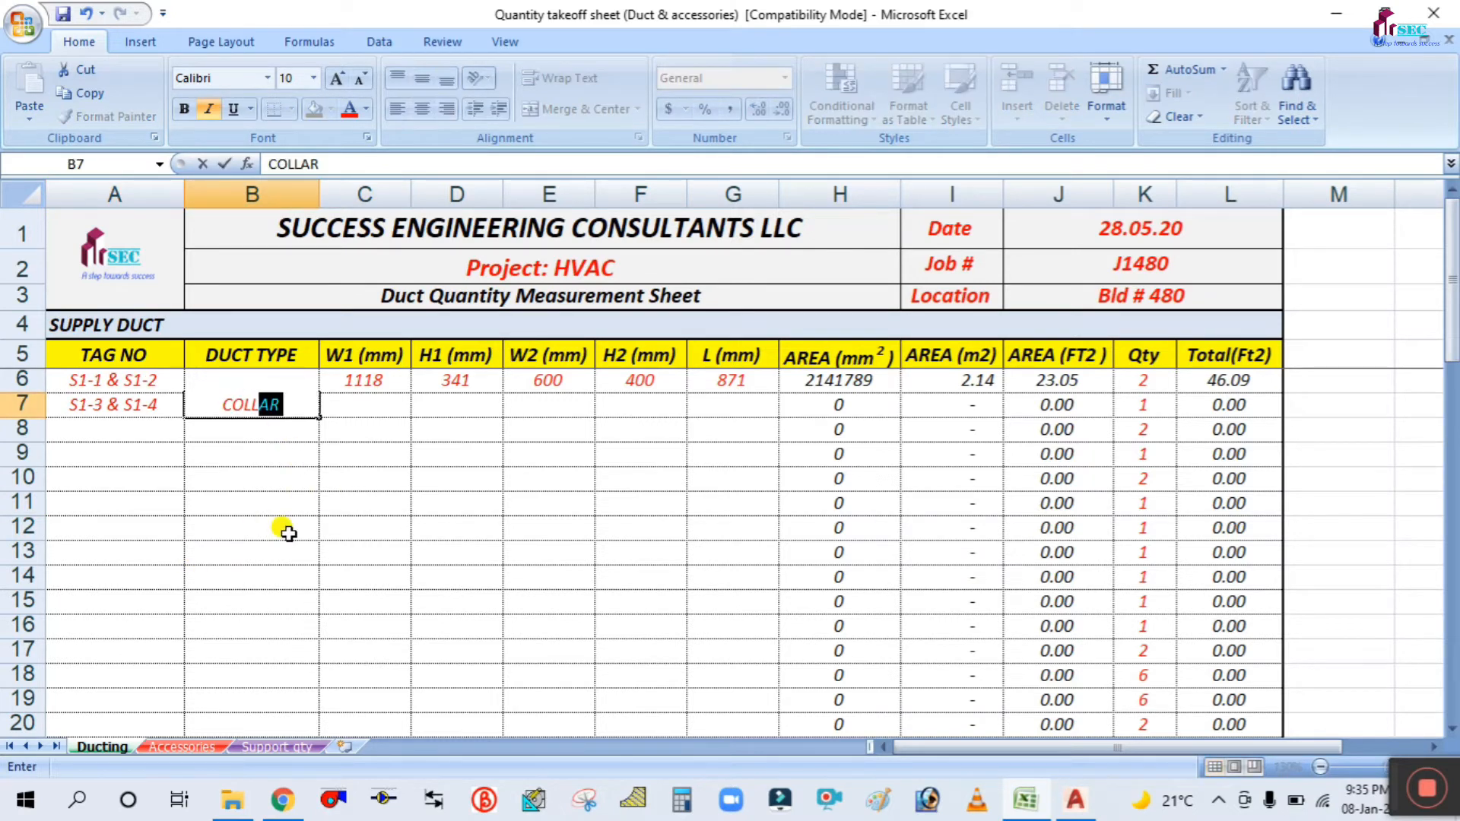
left_click(290, 532)
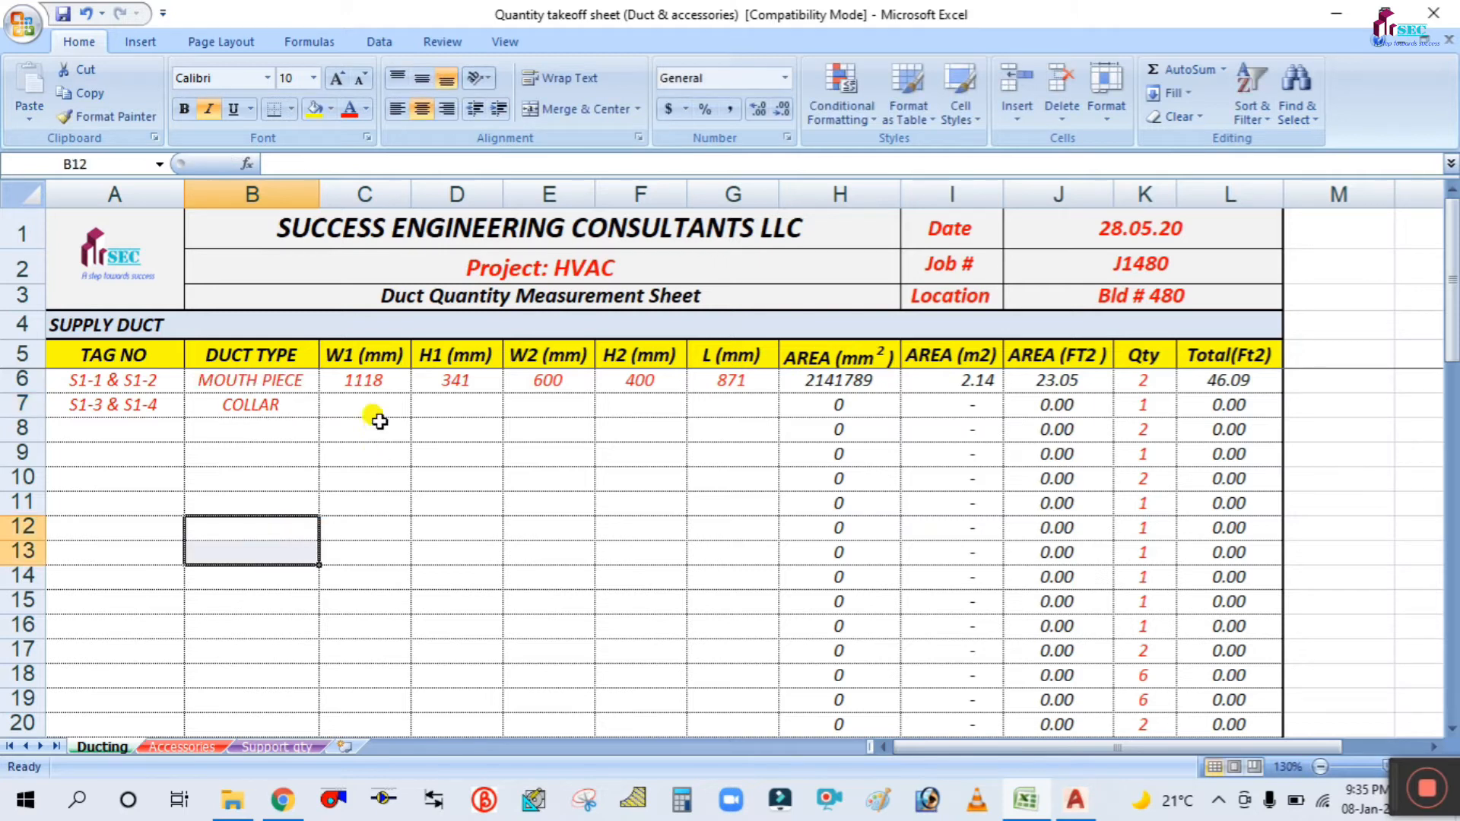
Switch to the AutoCAD drawing and read the S1-3 & 4 collar's dimensions and quantity in the supply duct tag list.
left_click(374, 410)
left_click(1069, 802)
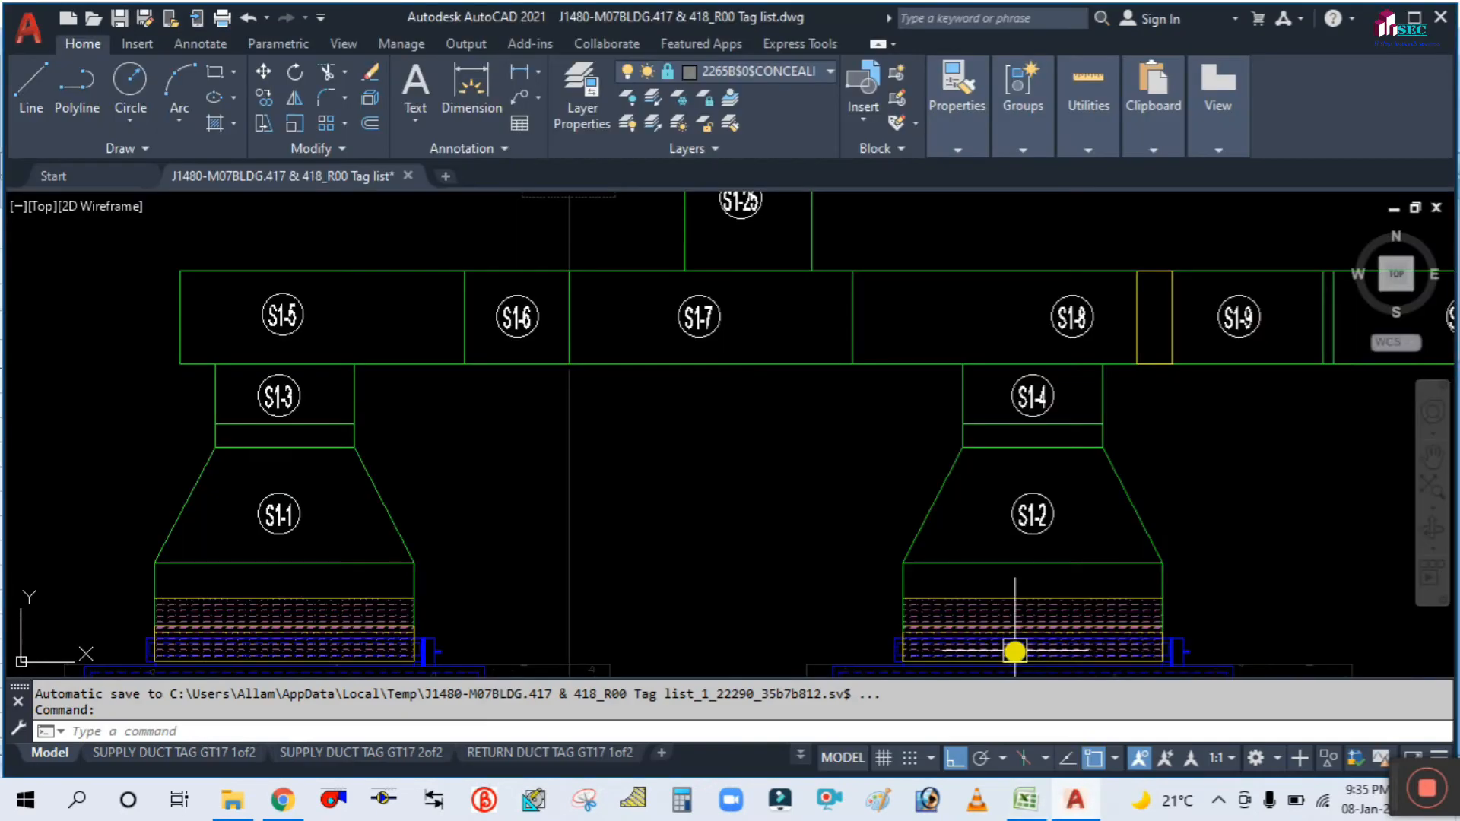
scroll(466, 390, "down", 5)
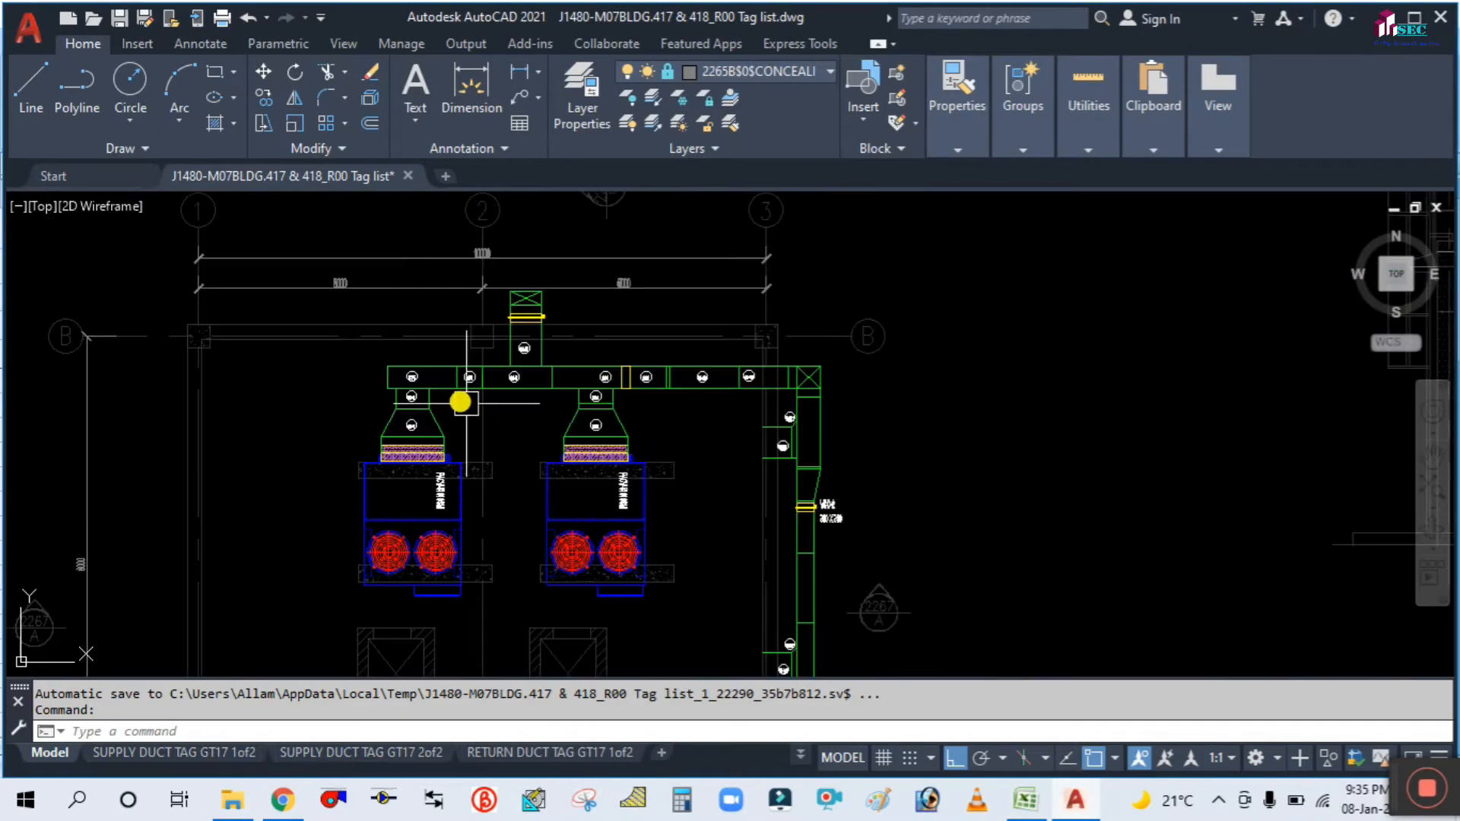
scroll(676, 455, "down", 3)
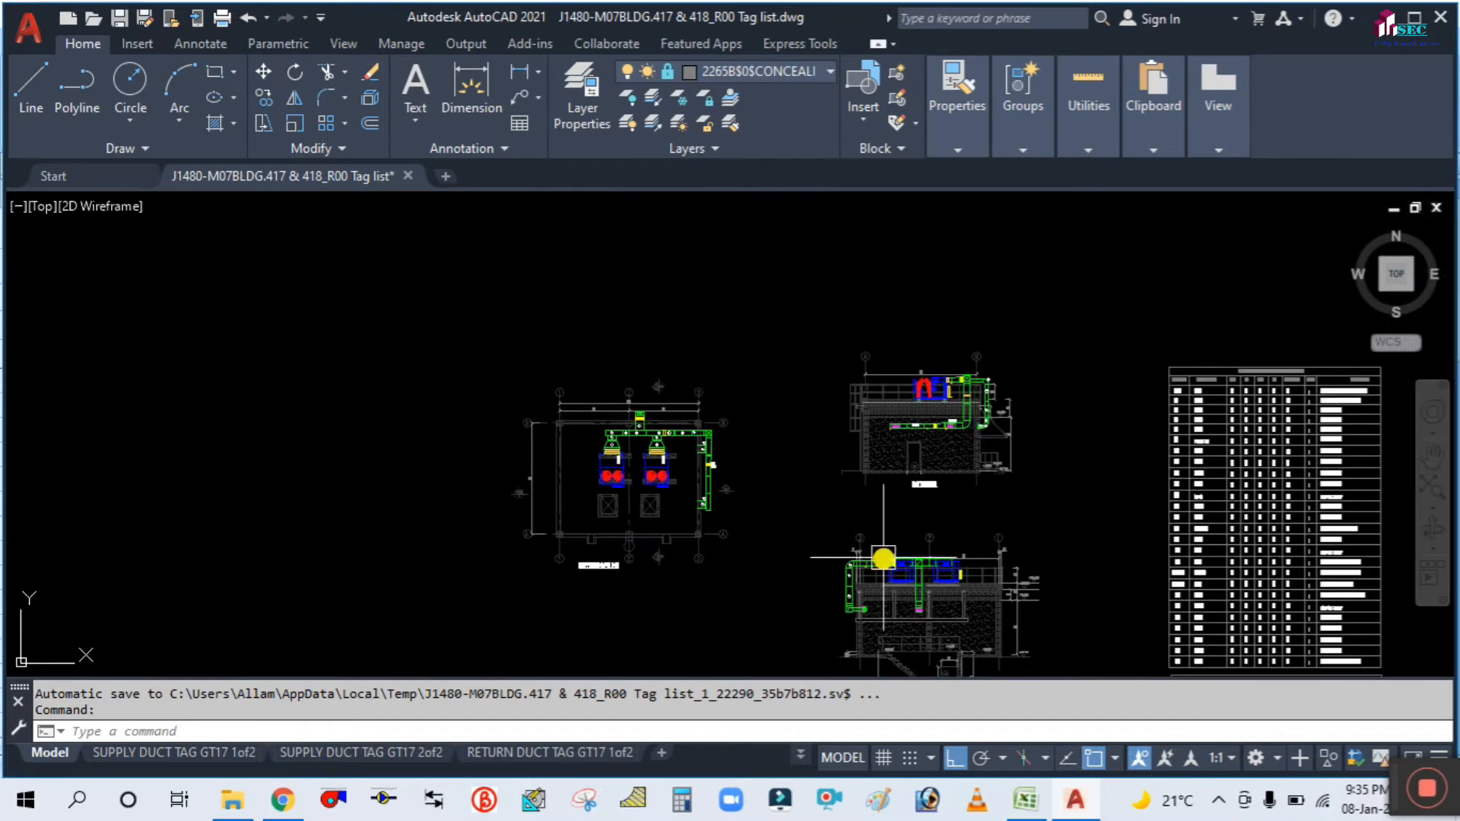
middle_click_drag(791, 524, 432, 384)
scroll(942, 267, "up", 1)
scroll(892, 267, "up", 2)
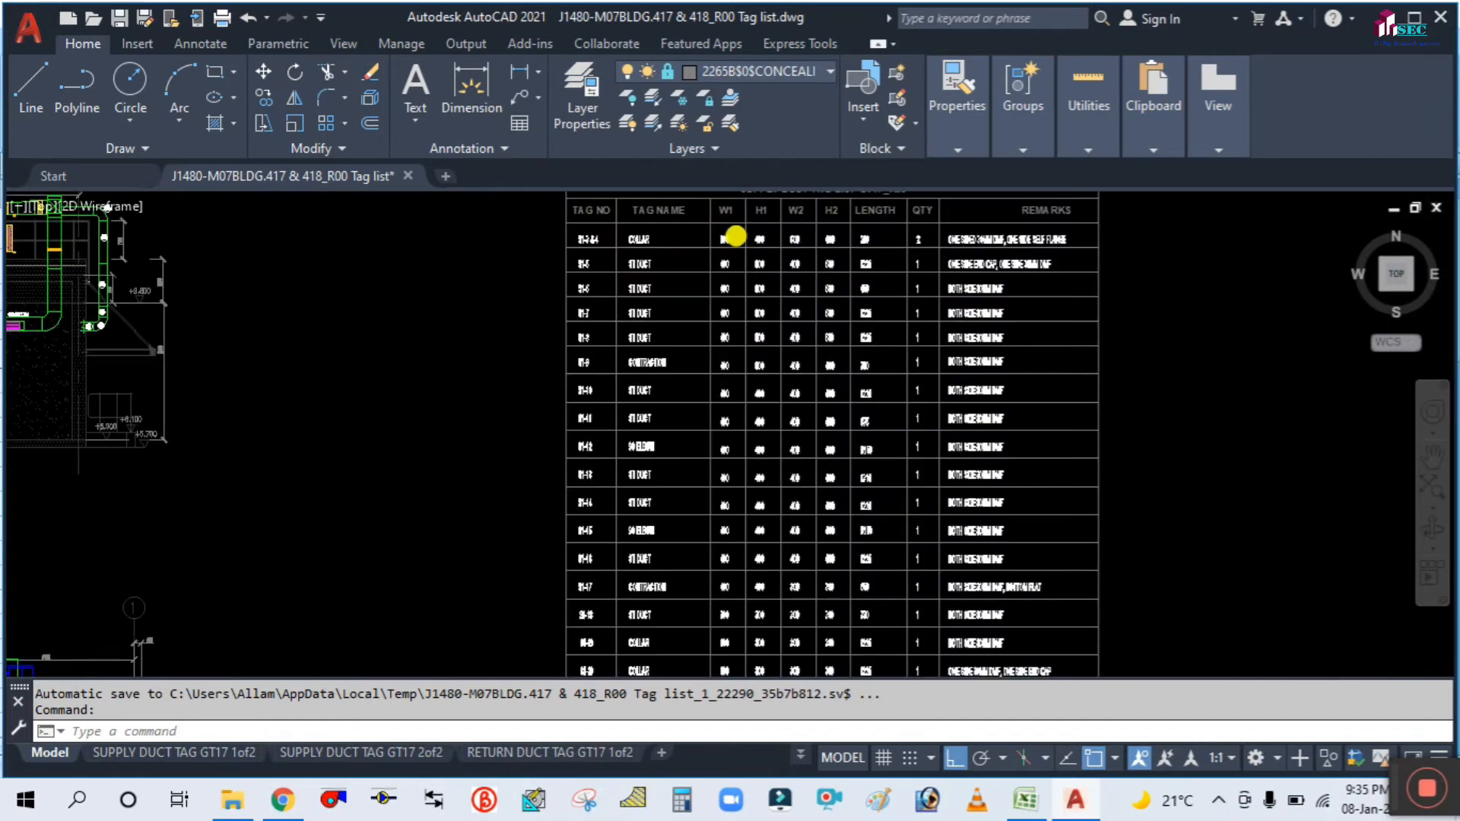
scroll(740, 235, "up", 4)
middle_click_drag(656, 316, 580, 522)
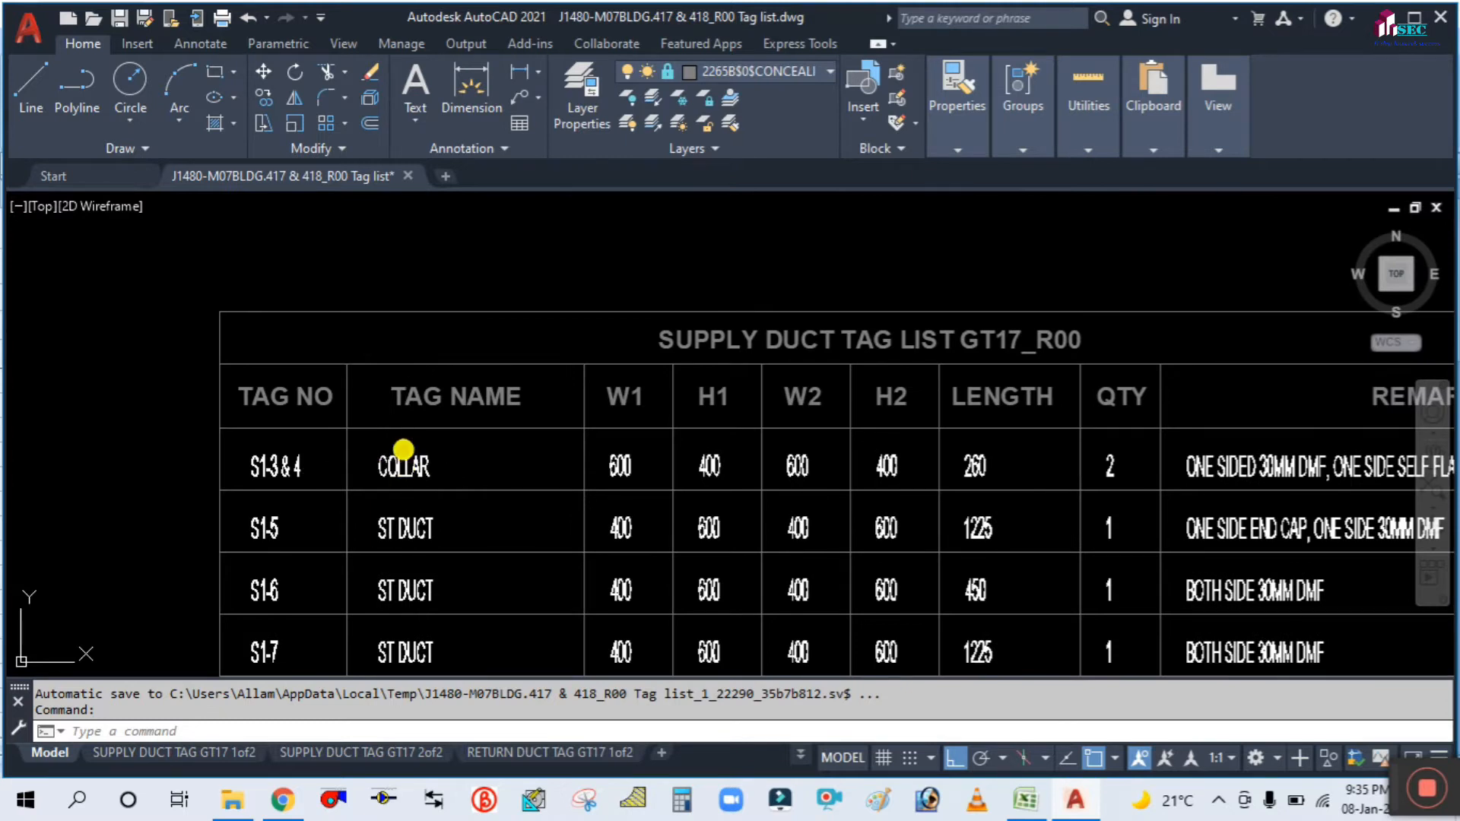
middle_click_drag(403, 450, 262, 376)
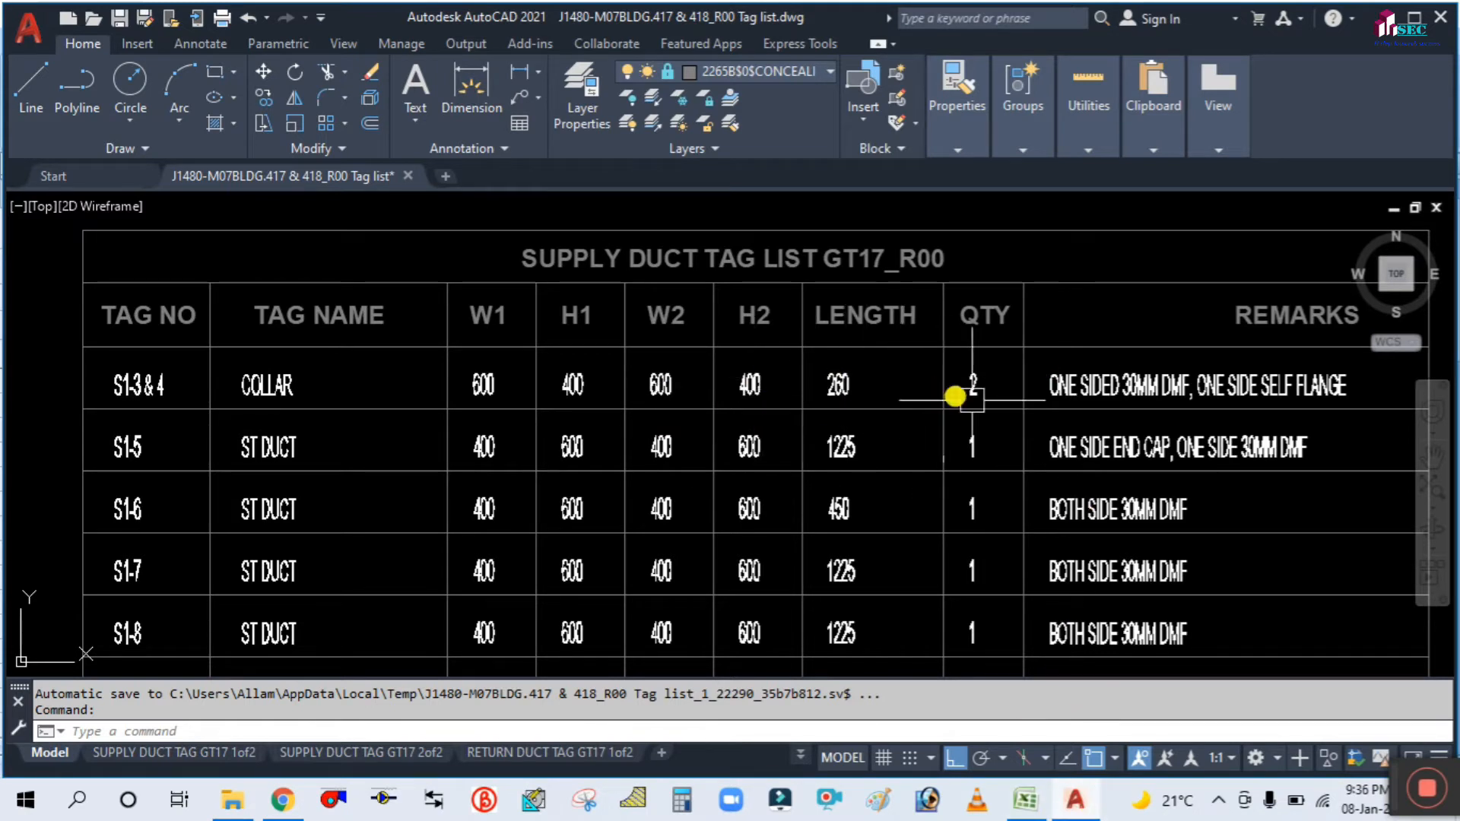
Return to the Excel takeoff sheet and set the collar's W1 to 600, H1 to 400, W2 to 600 and H2 to 400 mm.
left_click(1080, 799)
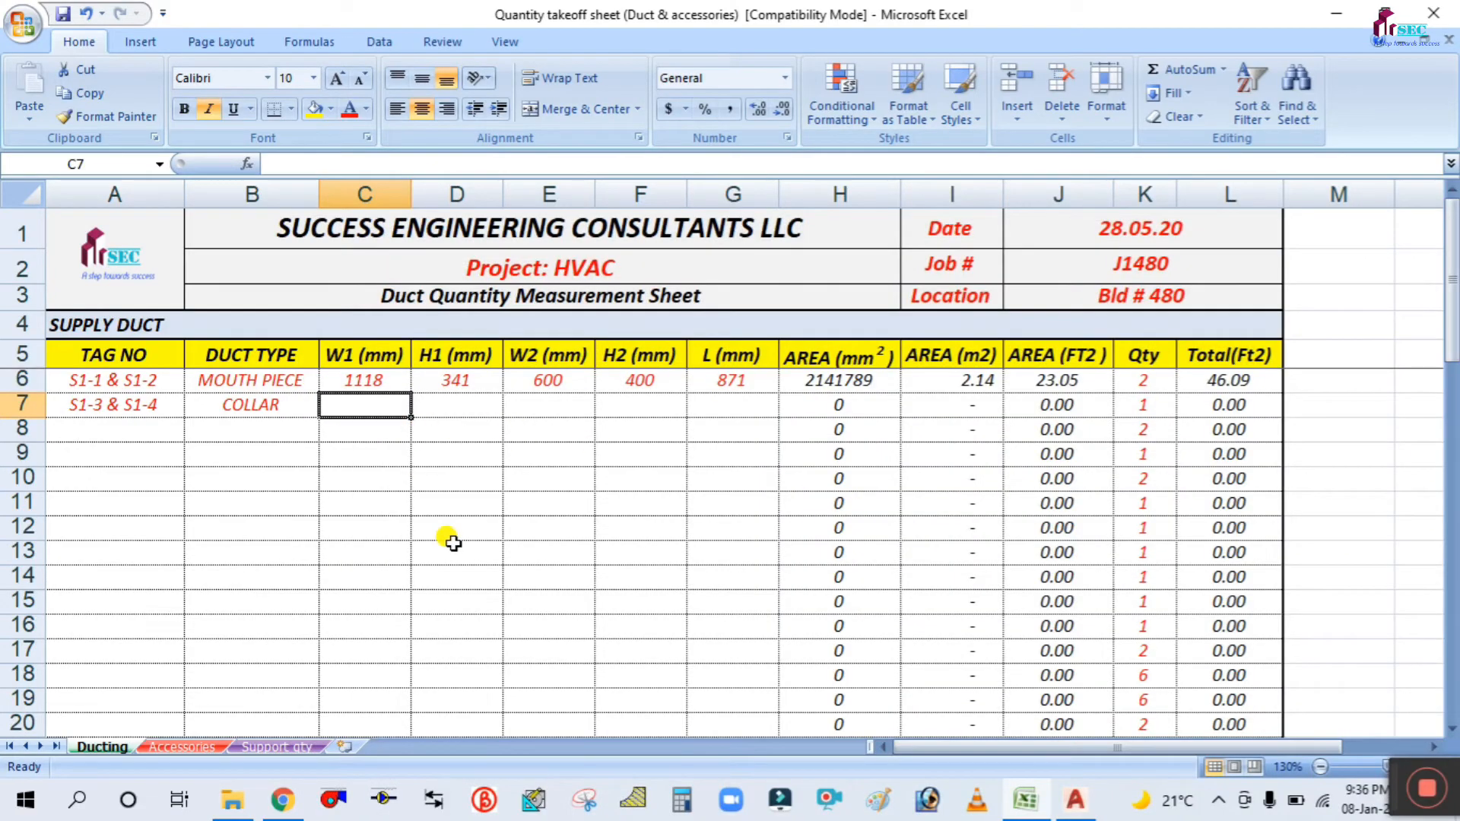
type("6")
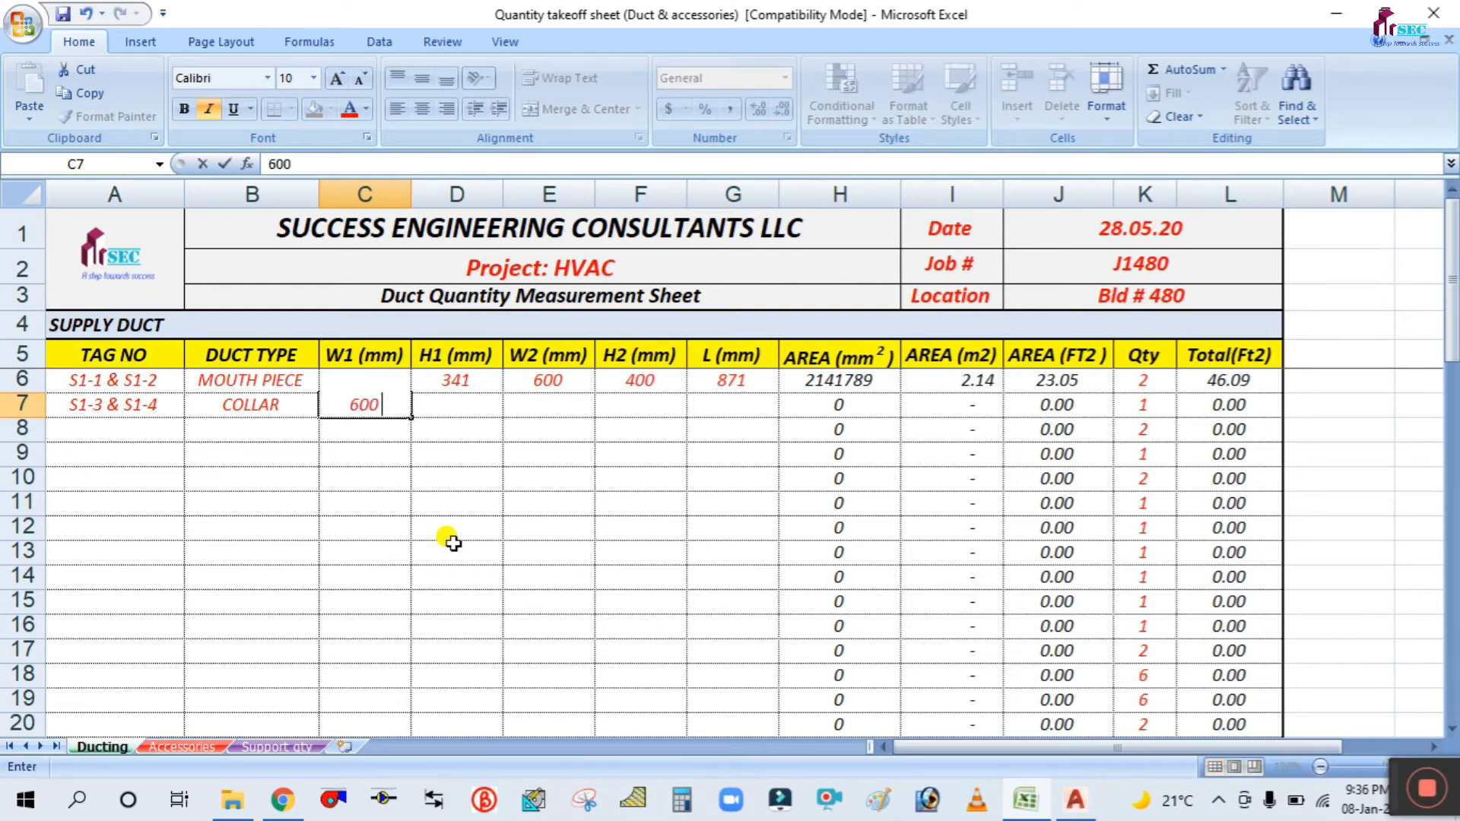
type("00")
key("Tab")
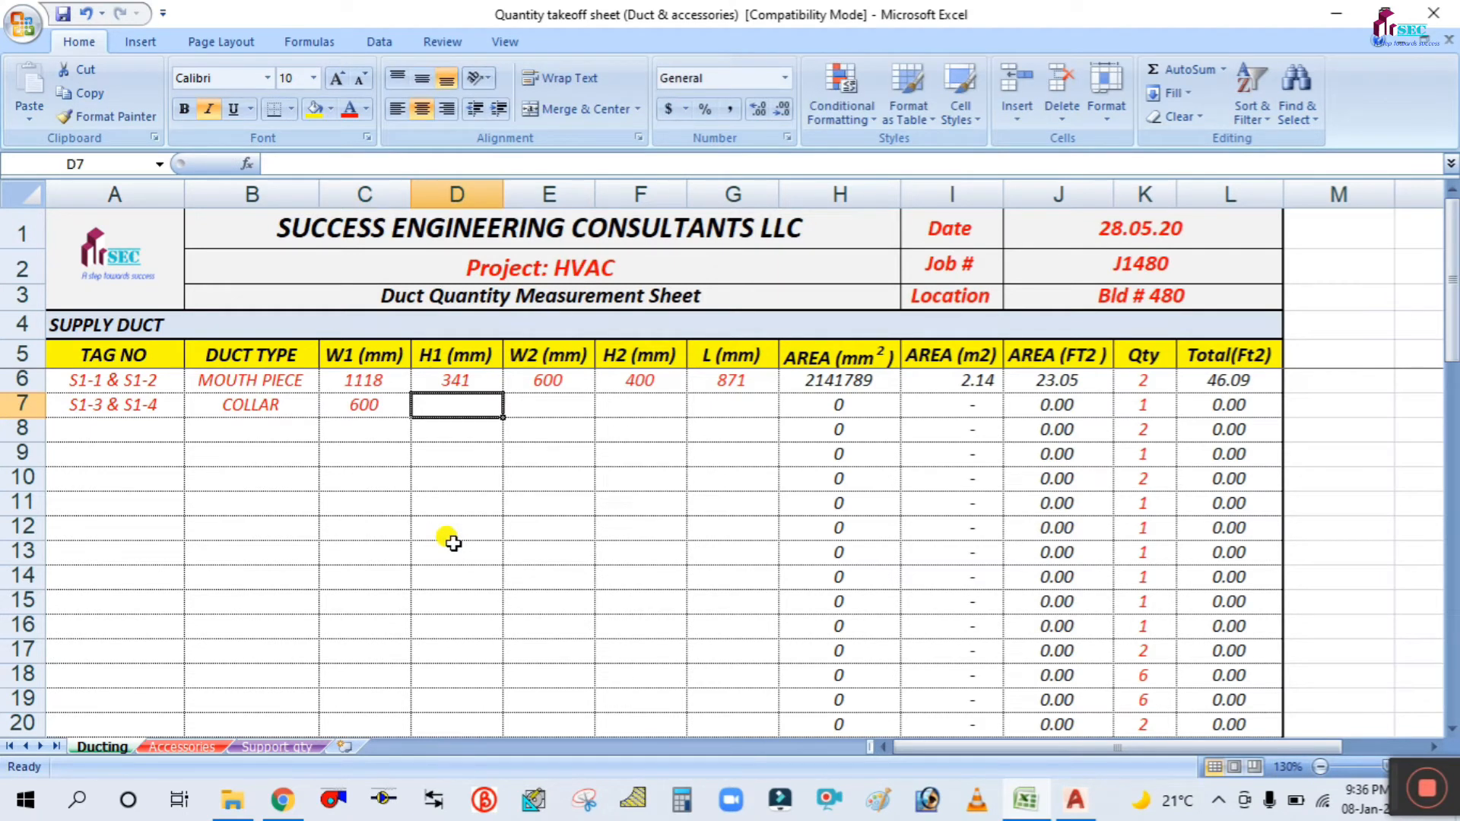
type("400")
key("Tab")
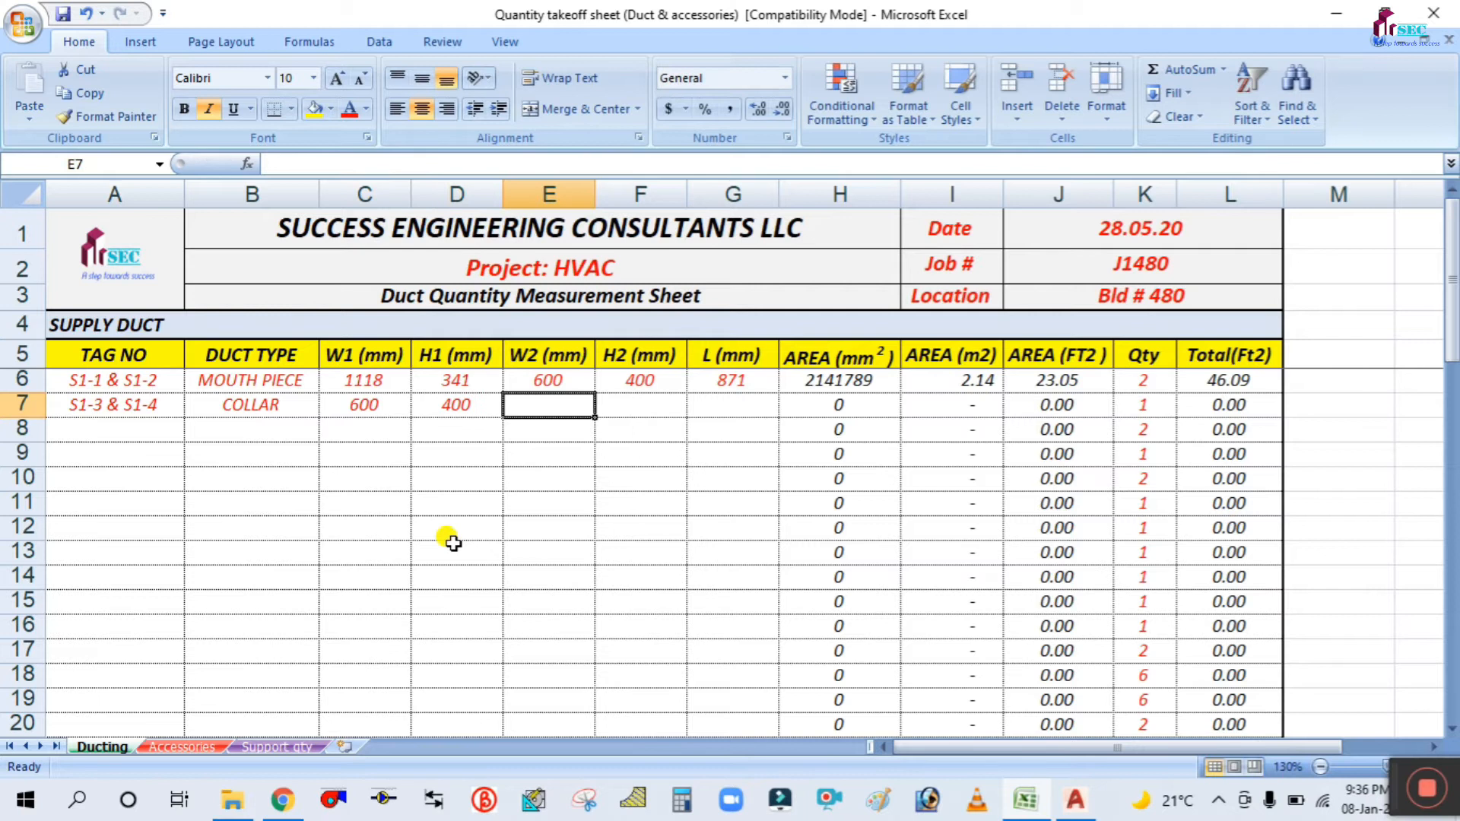
type("600")
key("Tab")
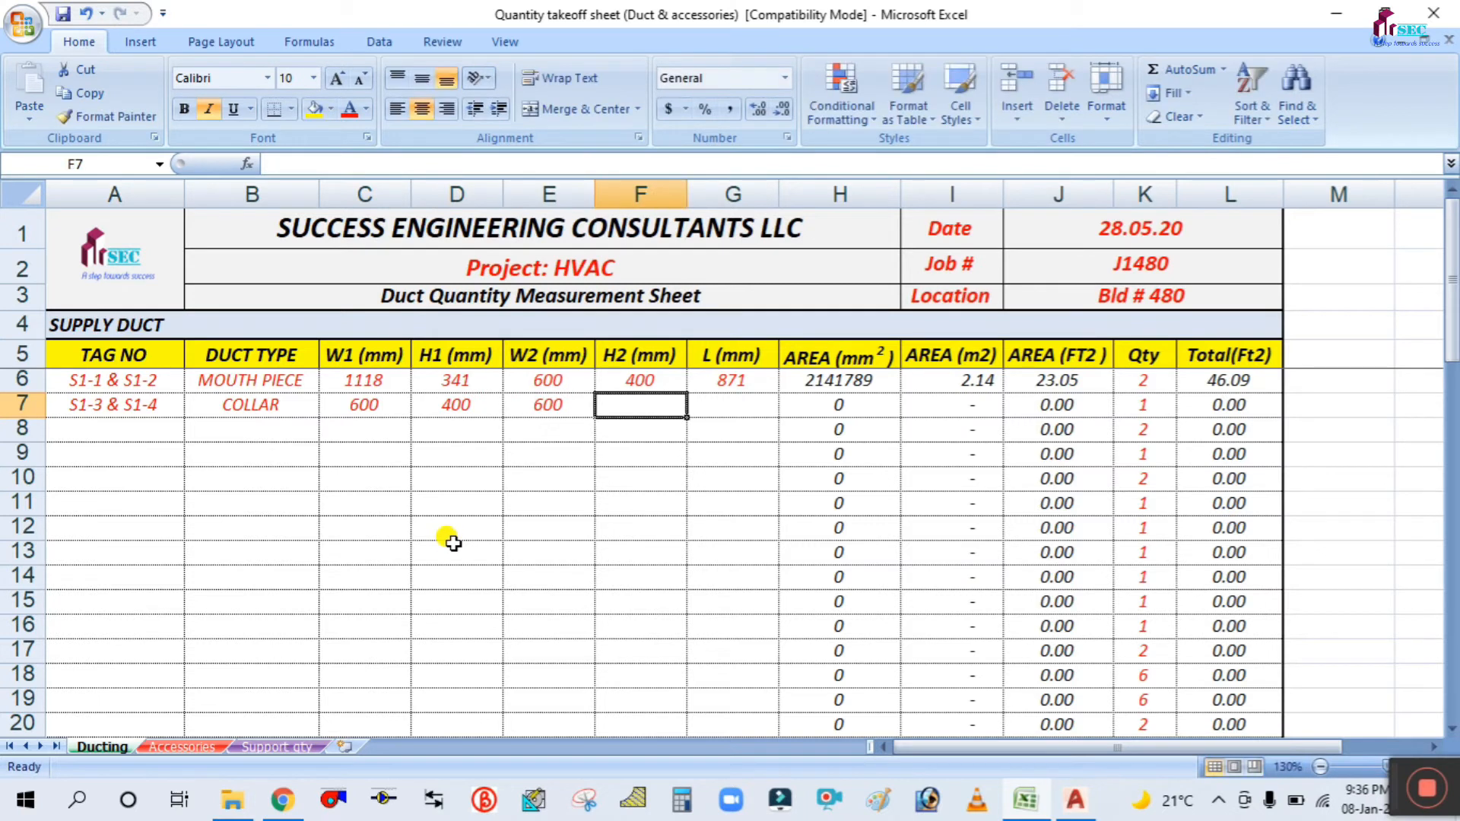
type("400")
key("Tab")
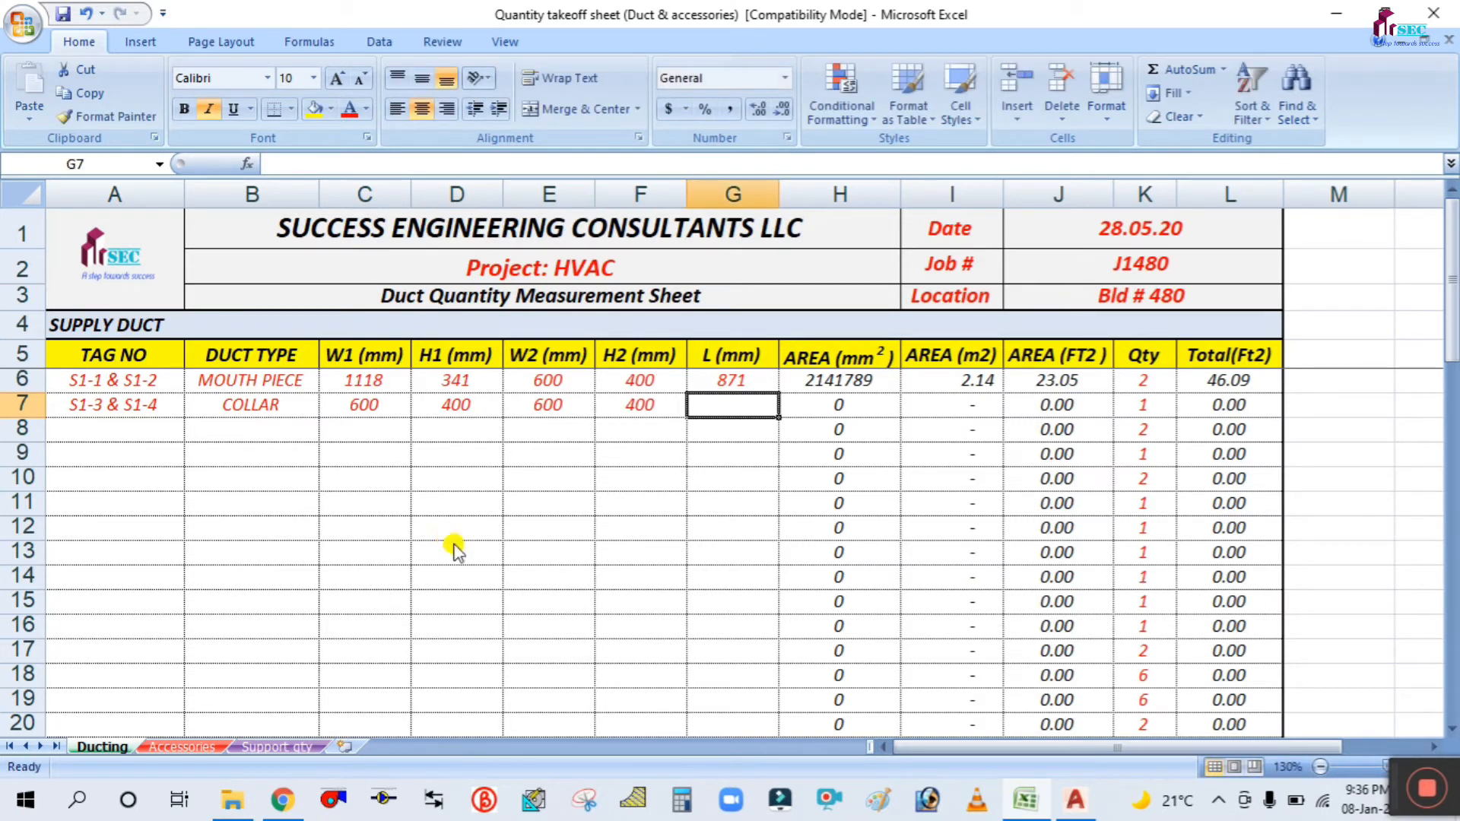
Set the S1-3 & S1-4 collar's length to 200 mm and its quantity to 2.
type("2")
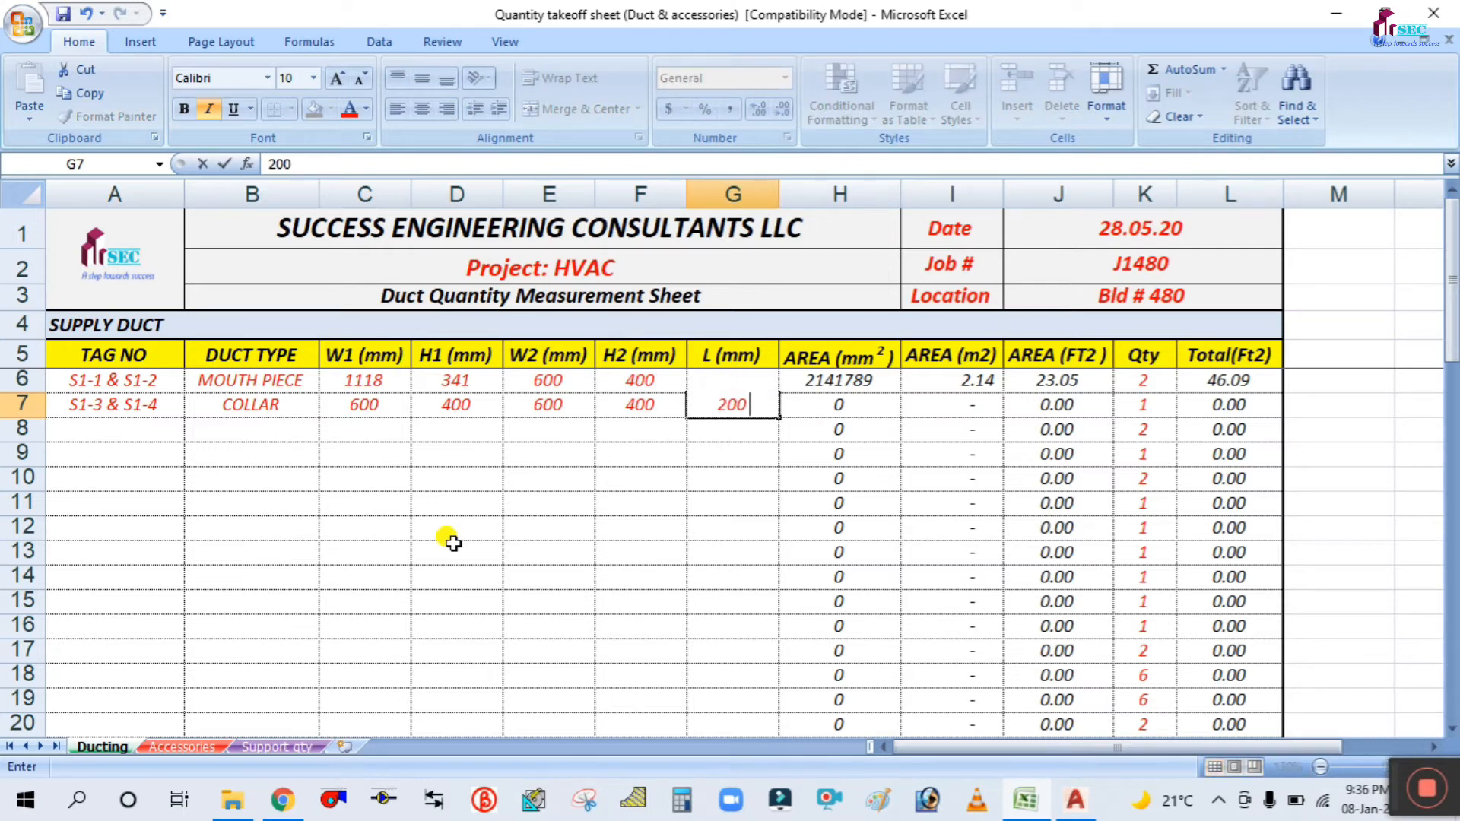
type("00")
key("Tab")
key("Tab")
key("Tab")
key("Tab")
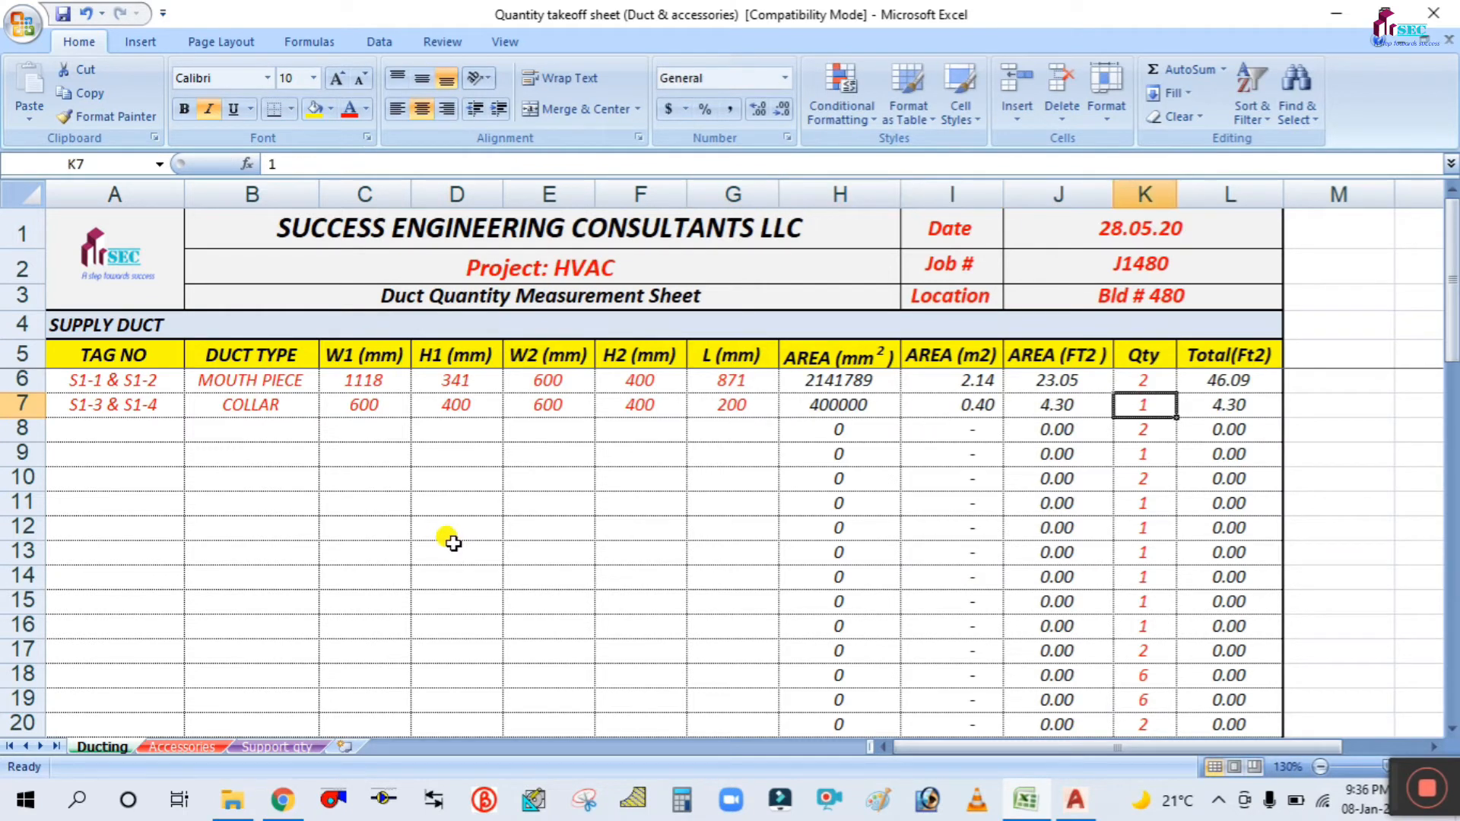
type("2")
left_click(415, 509)
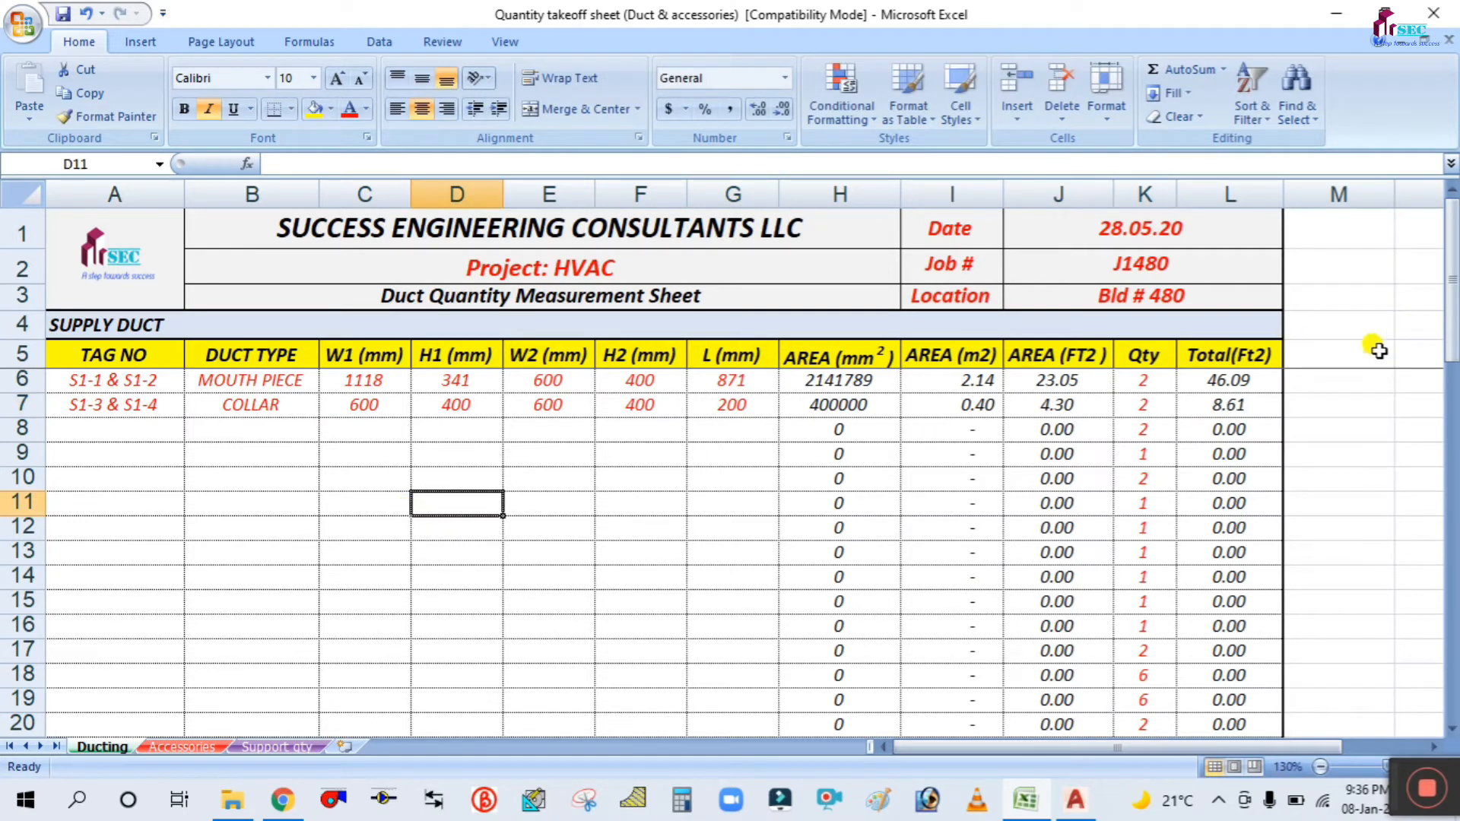
Inspect the formulas behind the collar row's total in ft2 and area in m2.
left_click(1247, 403)
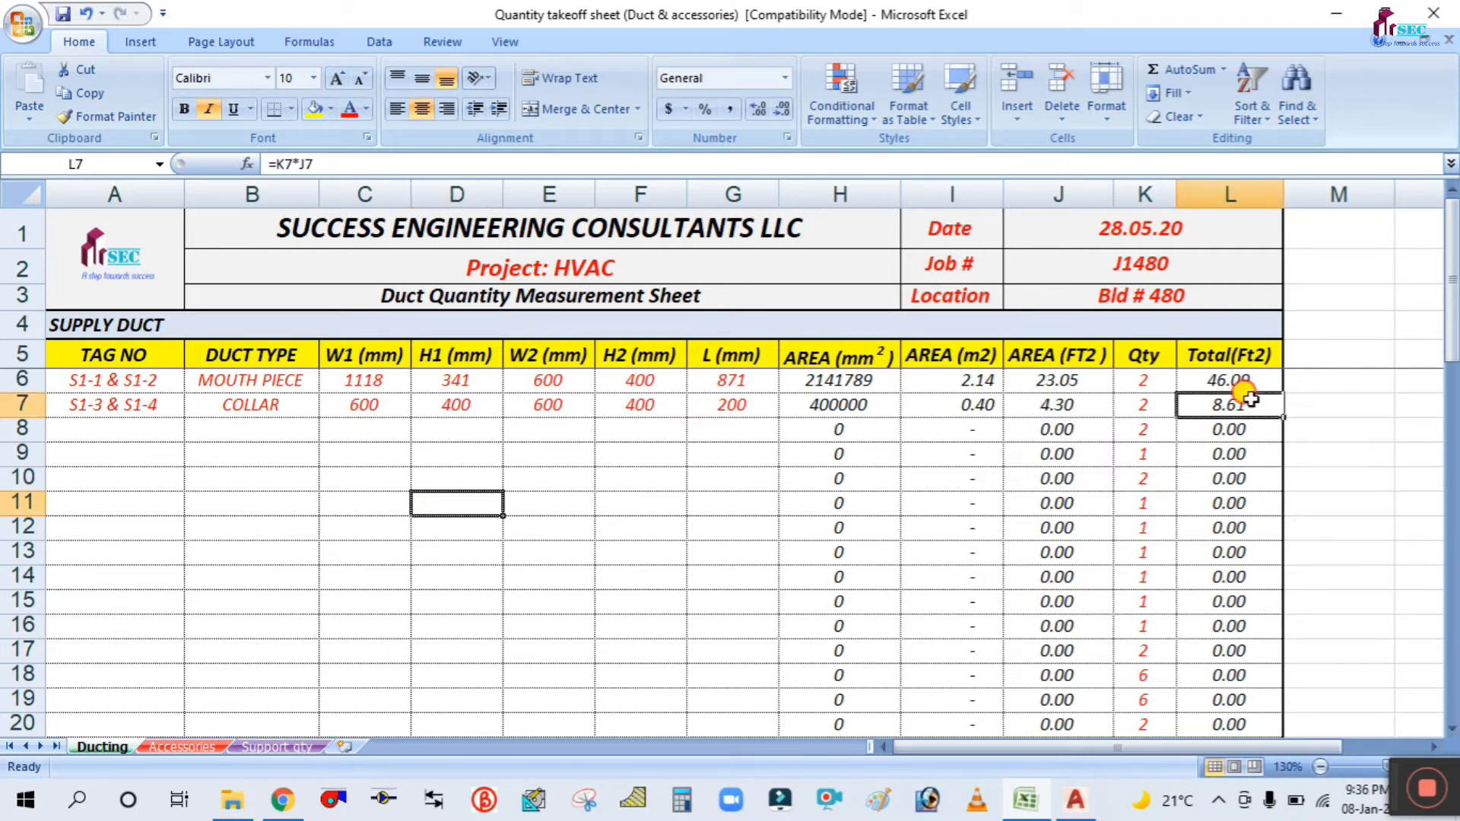
double_click(1247, 403)
key("Escape")
left_click(946, 403)
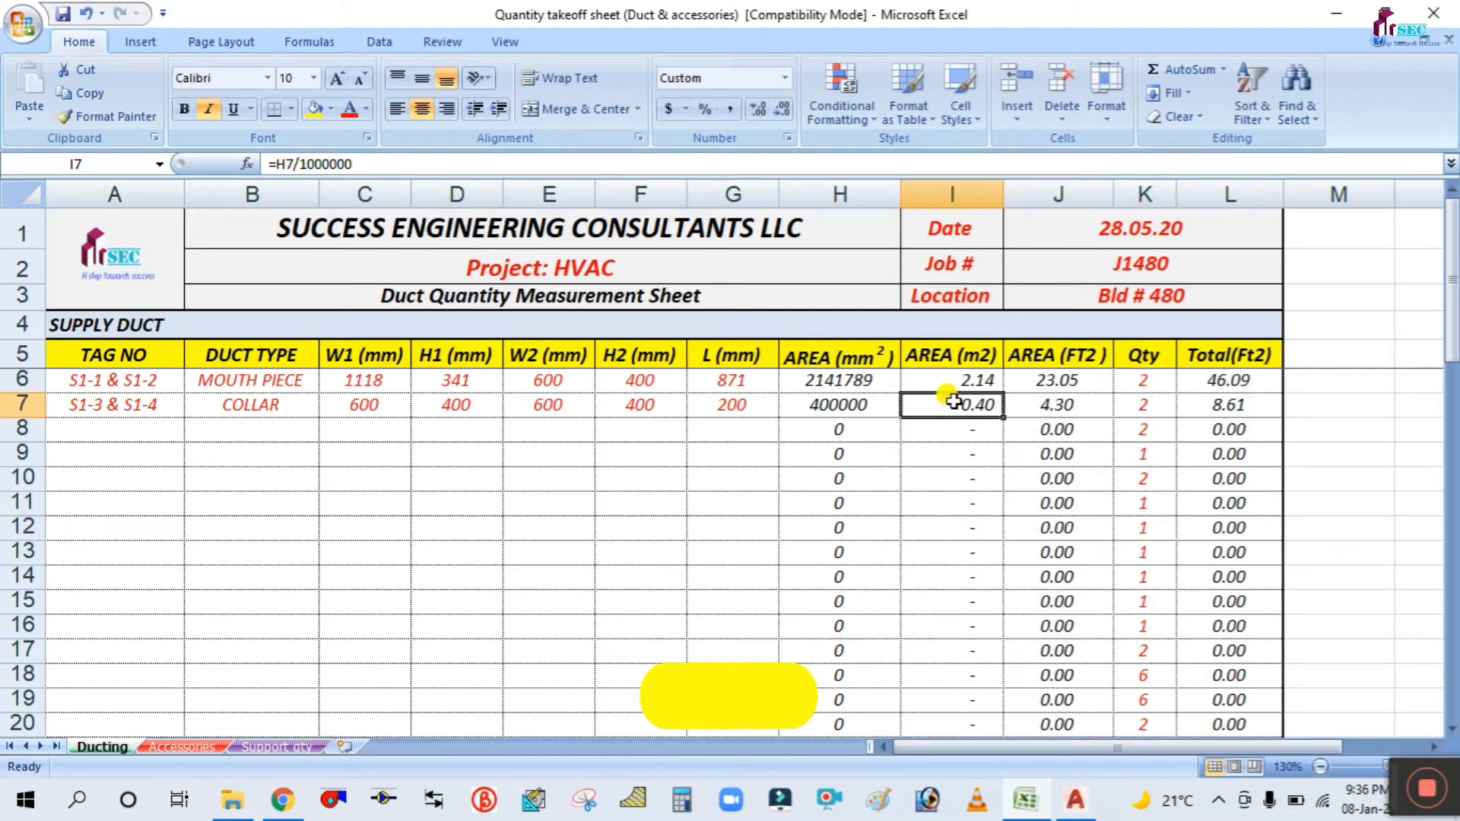
Inspect the formulas behind the S1-3 & S1-4 collar's area in m2 and area in mm2.
double_click(951, 404)
key("Escape")
double_click(856, 403)
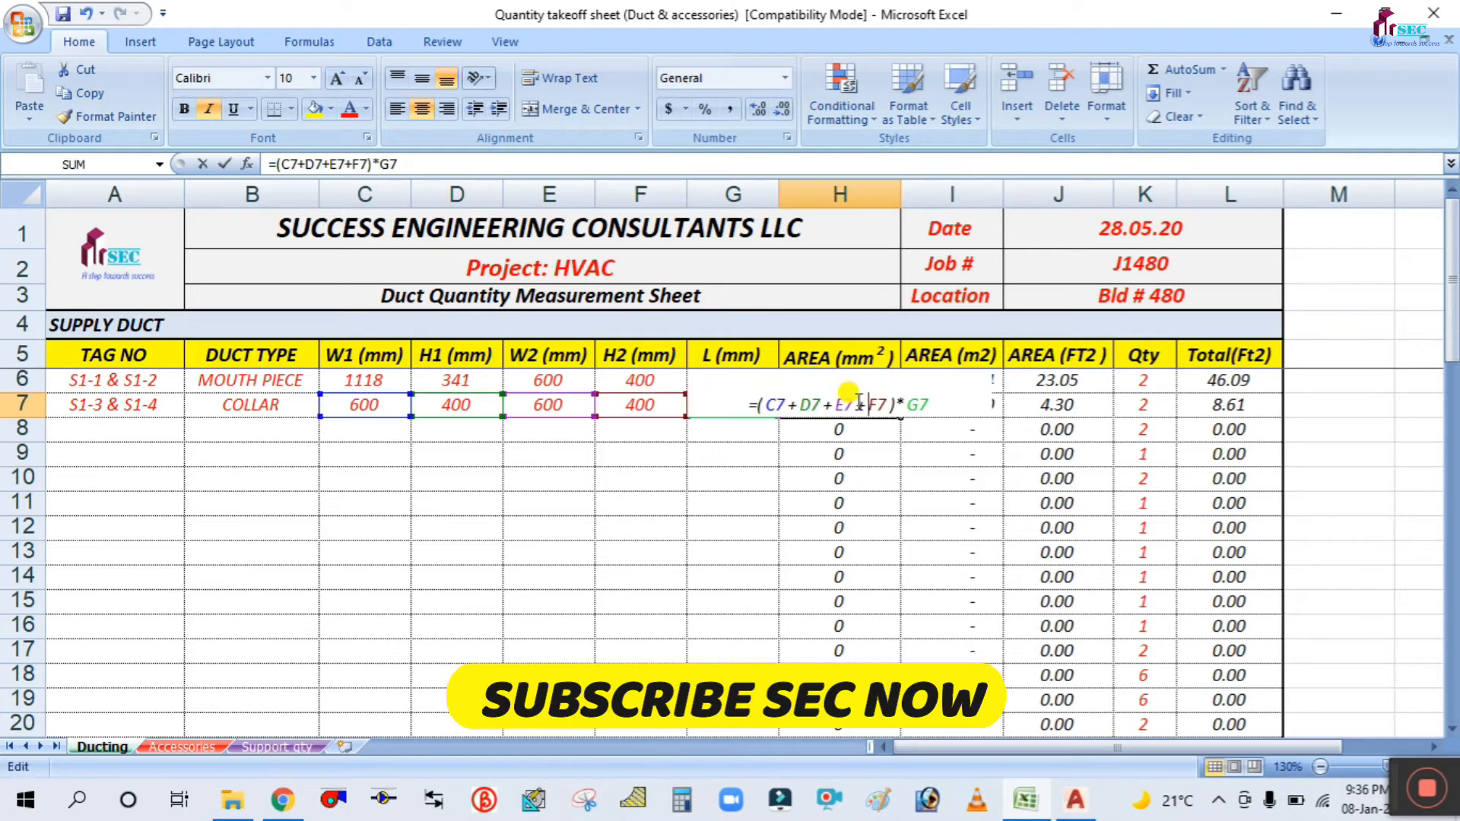
key("Escape")
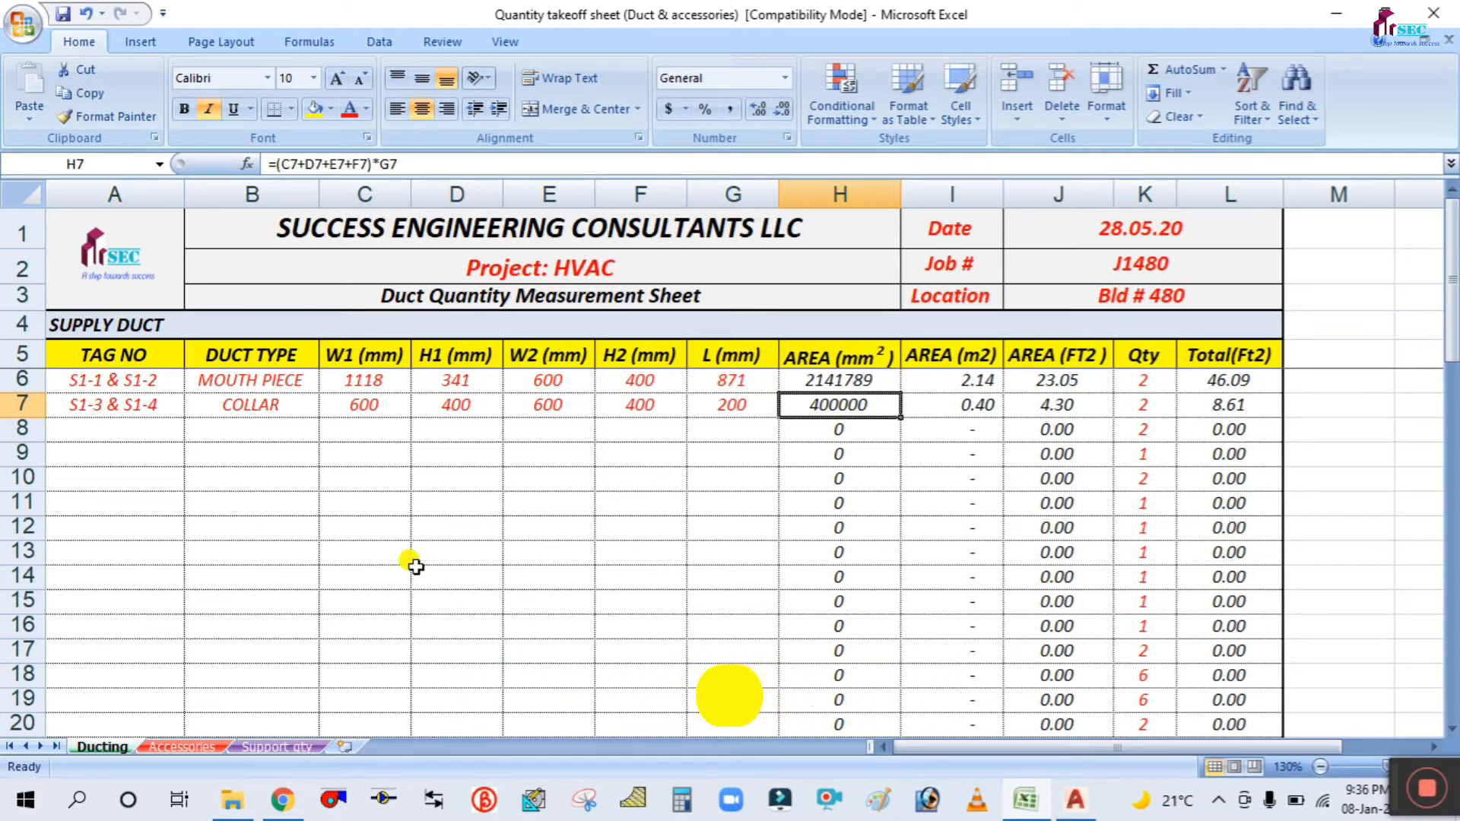
Switch to the AutoCAD drawing and locate the S1-5 duct section above the S1-3 collar in the plan.
left_click(92, 428)
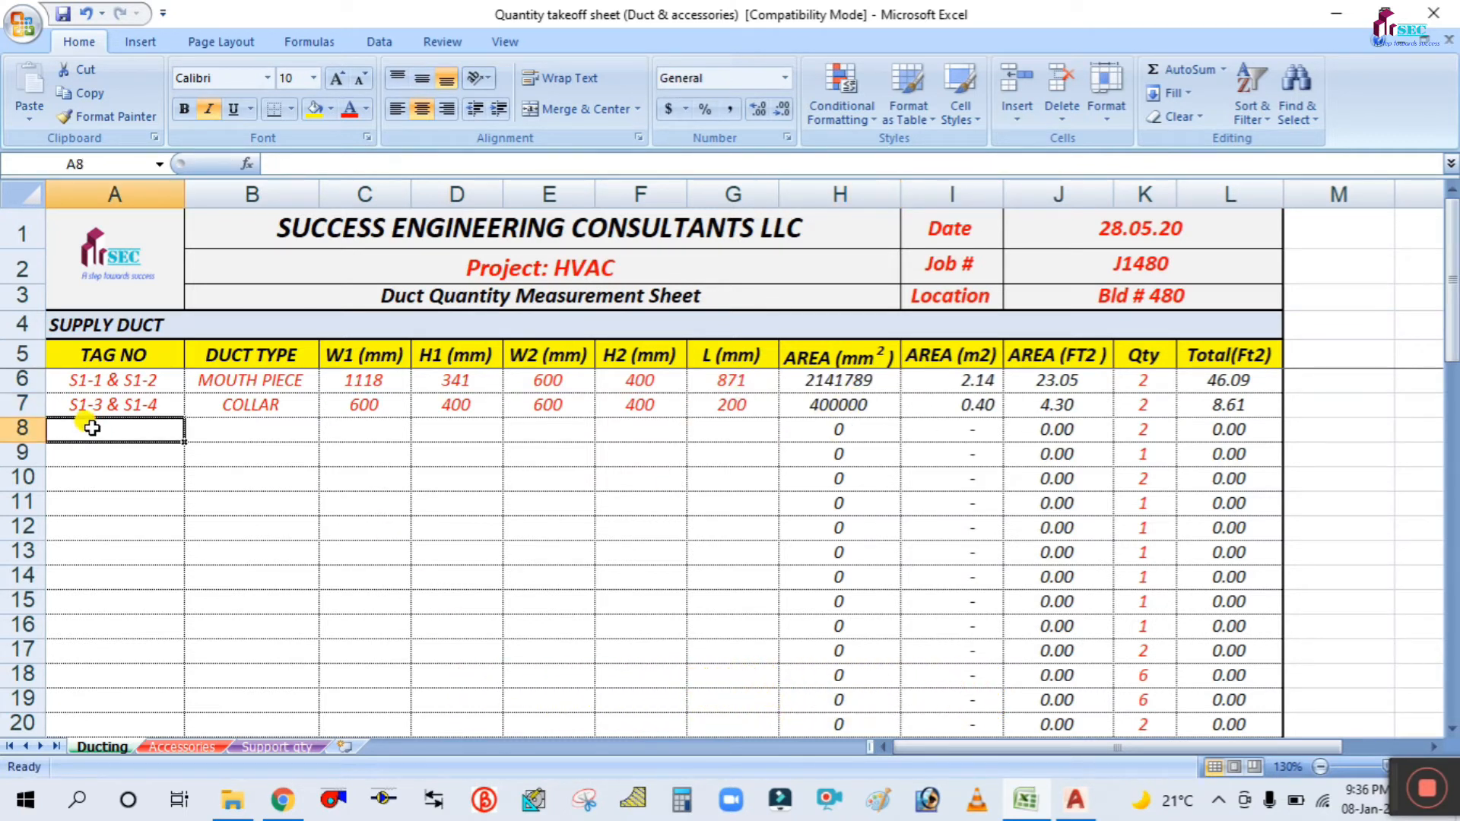
left_click(1071, 802)
scroll(791, 396, "down", 6)
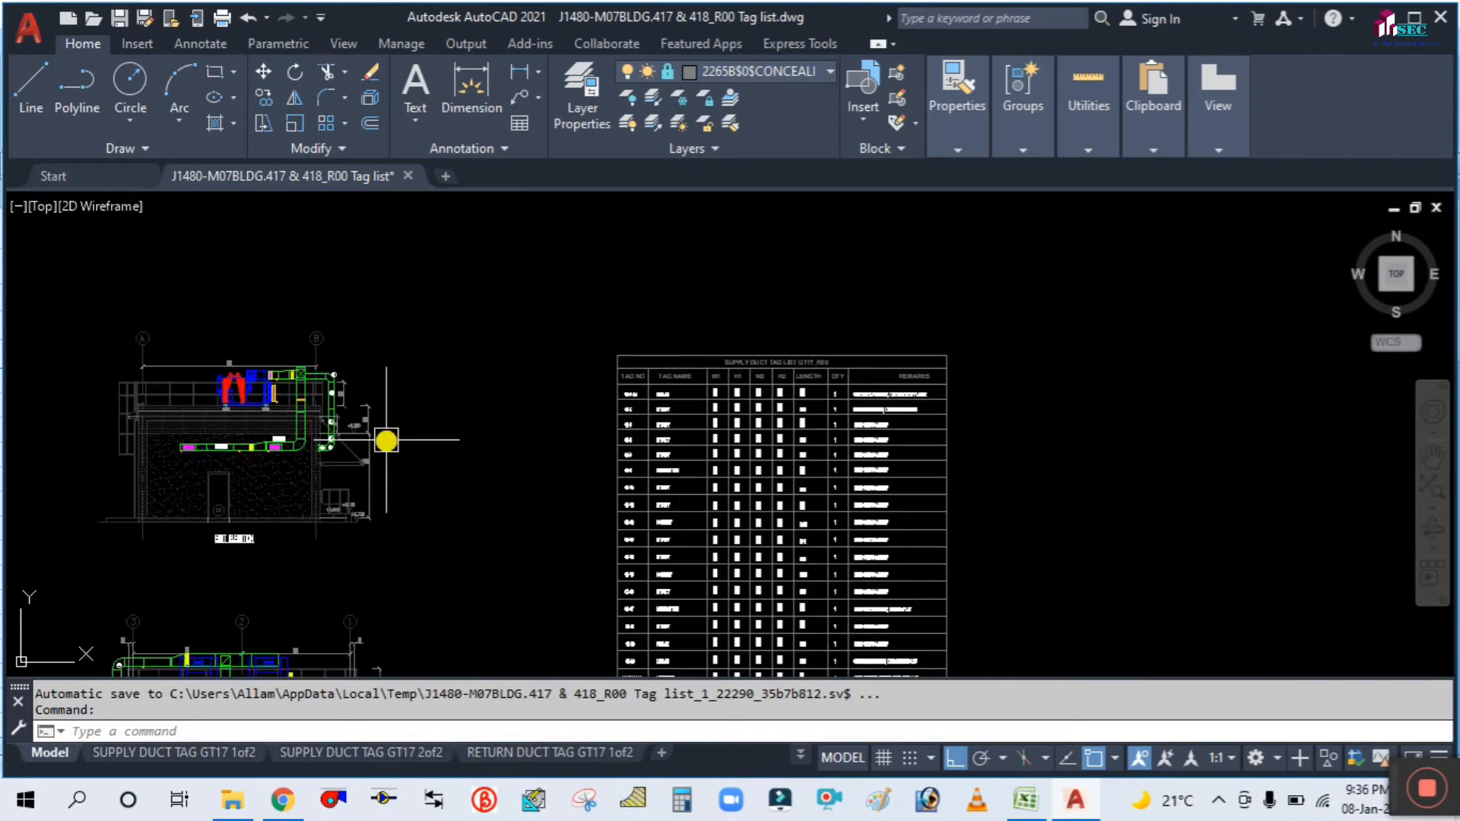
scroll(681, 383, "up", 8)
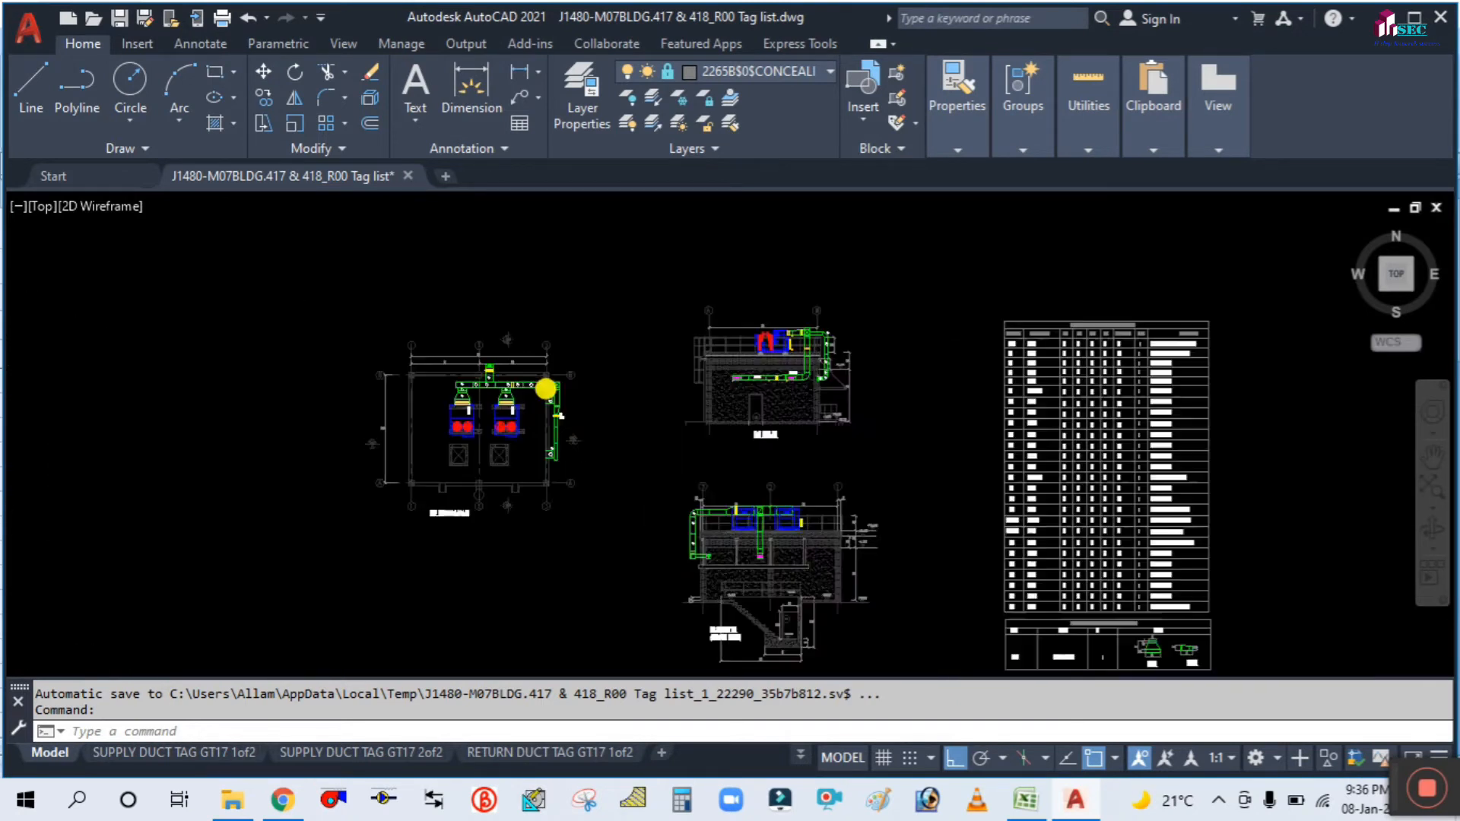
scroll(305, 412, "up", 2)
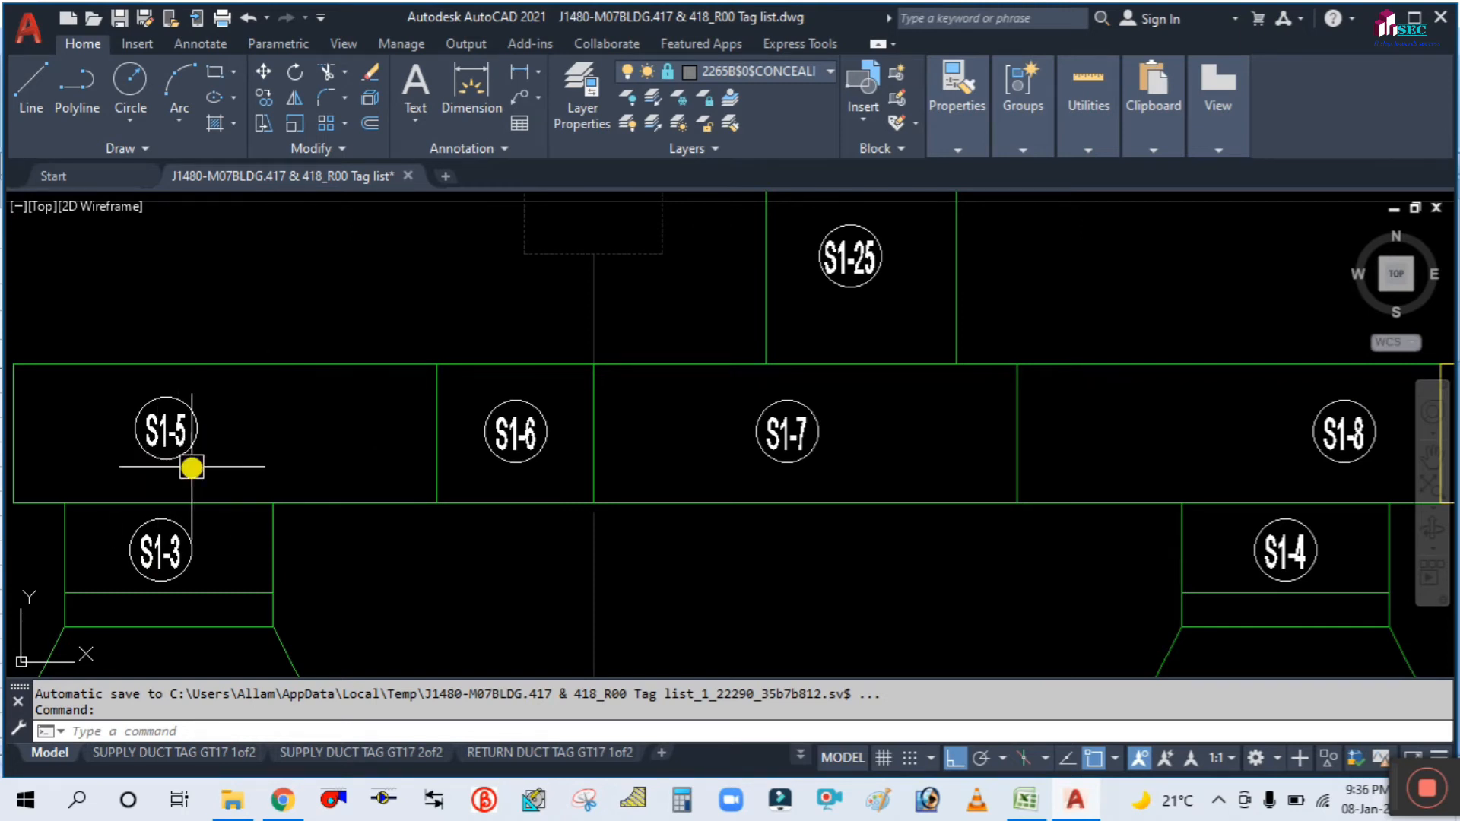
middle_click_drag(780, 592, 801, 528)
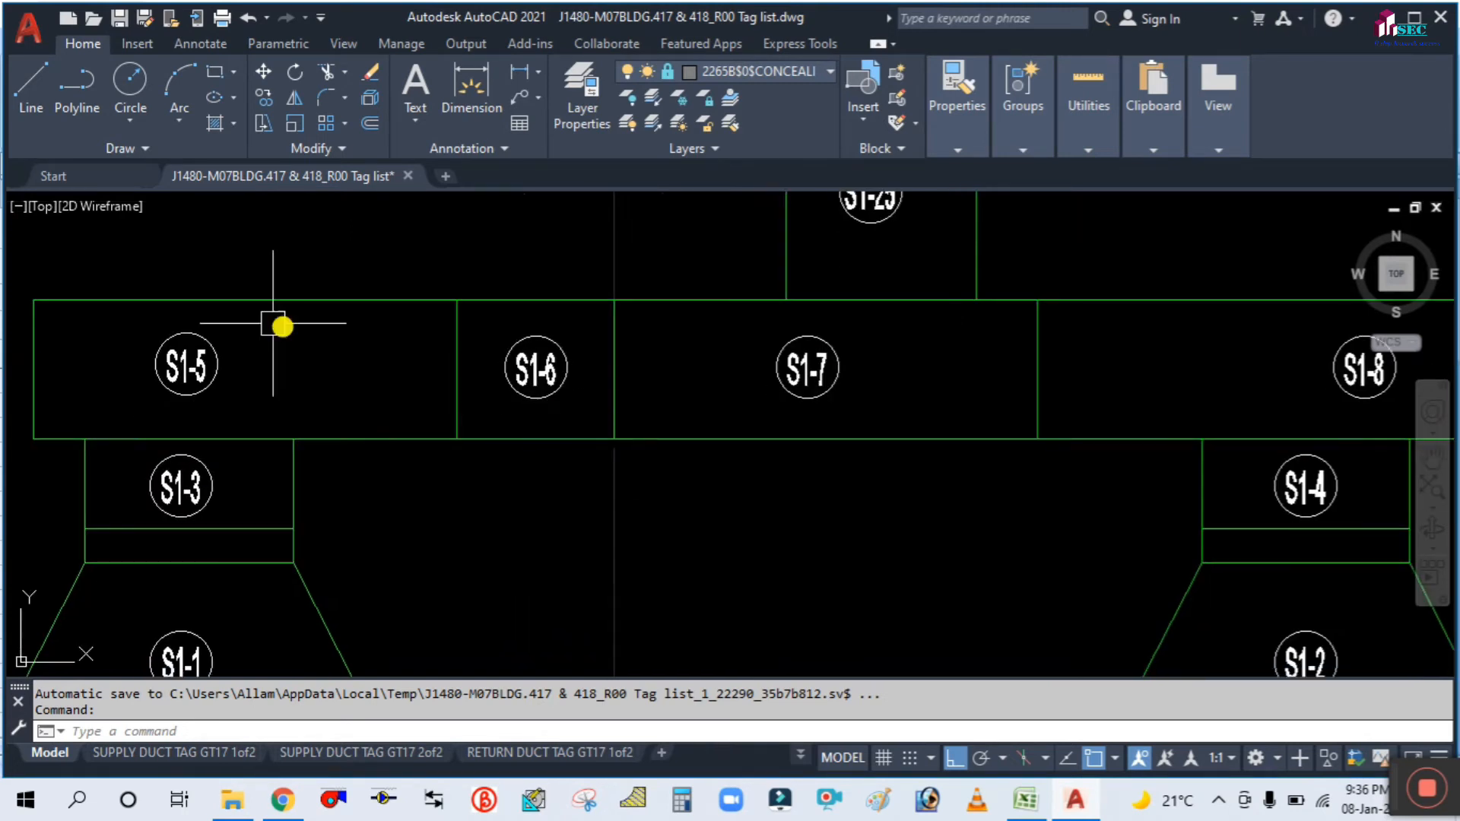
middle_click_drag(323, 411, 476, 437)
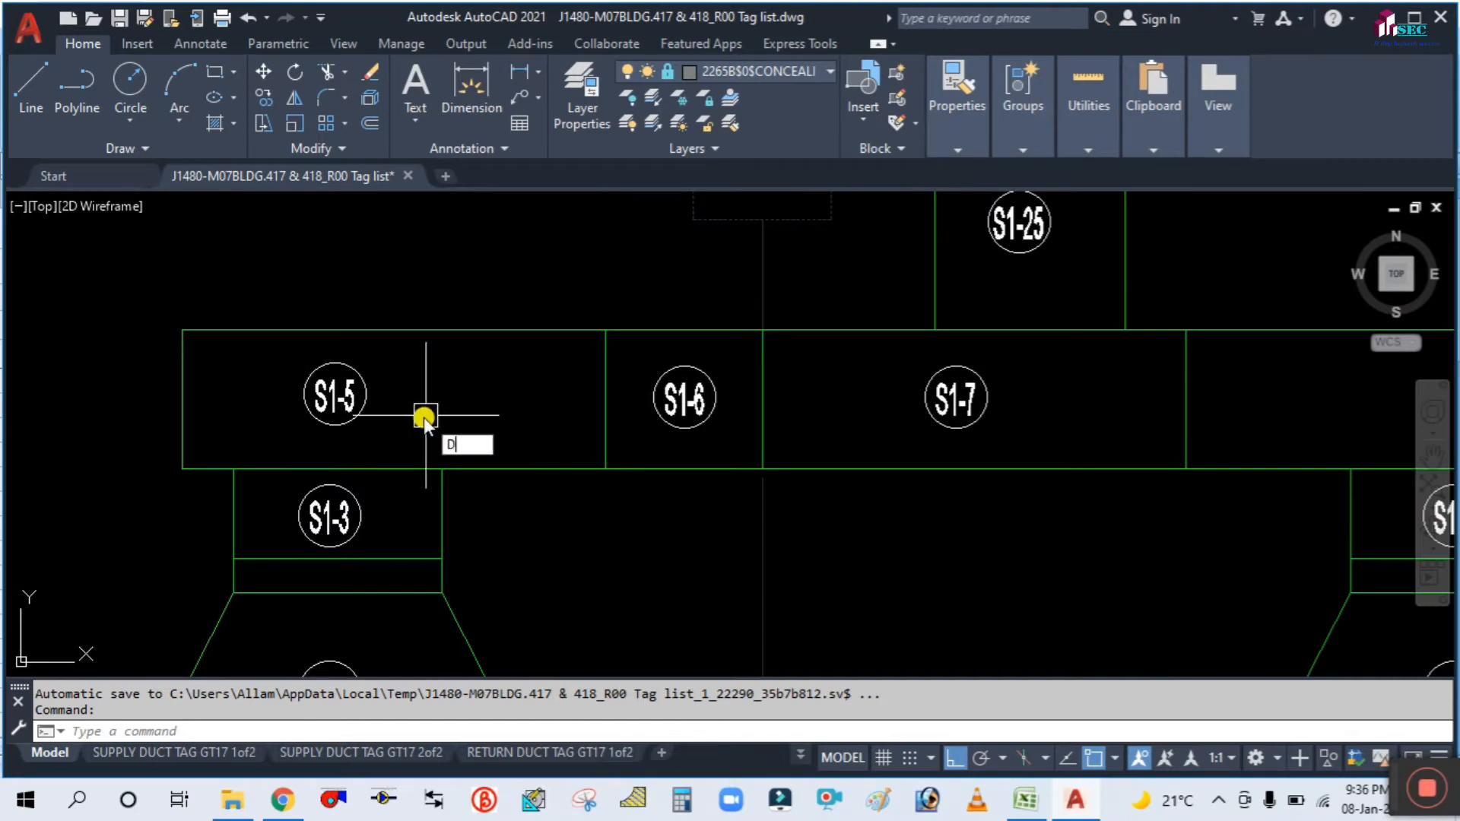
Add a horizontal linear dimension for the S1-5 duct's length above its upper edge in the plan.
type("LI")
key("Return")
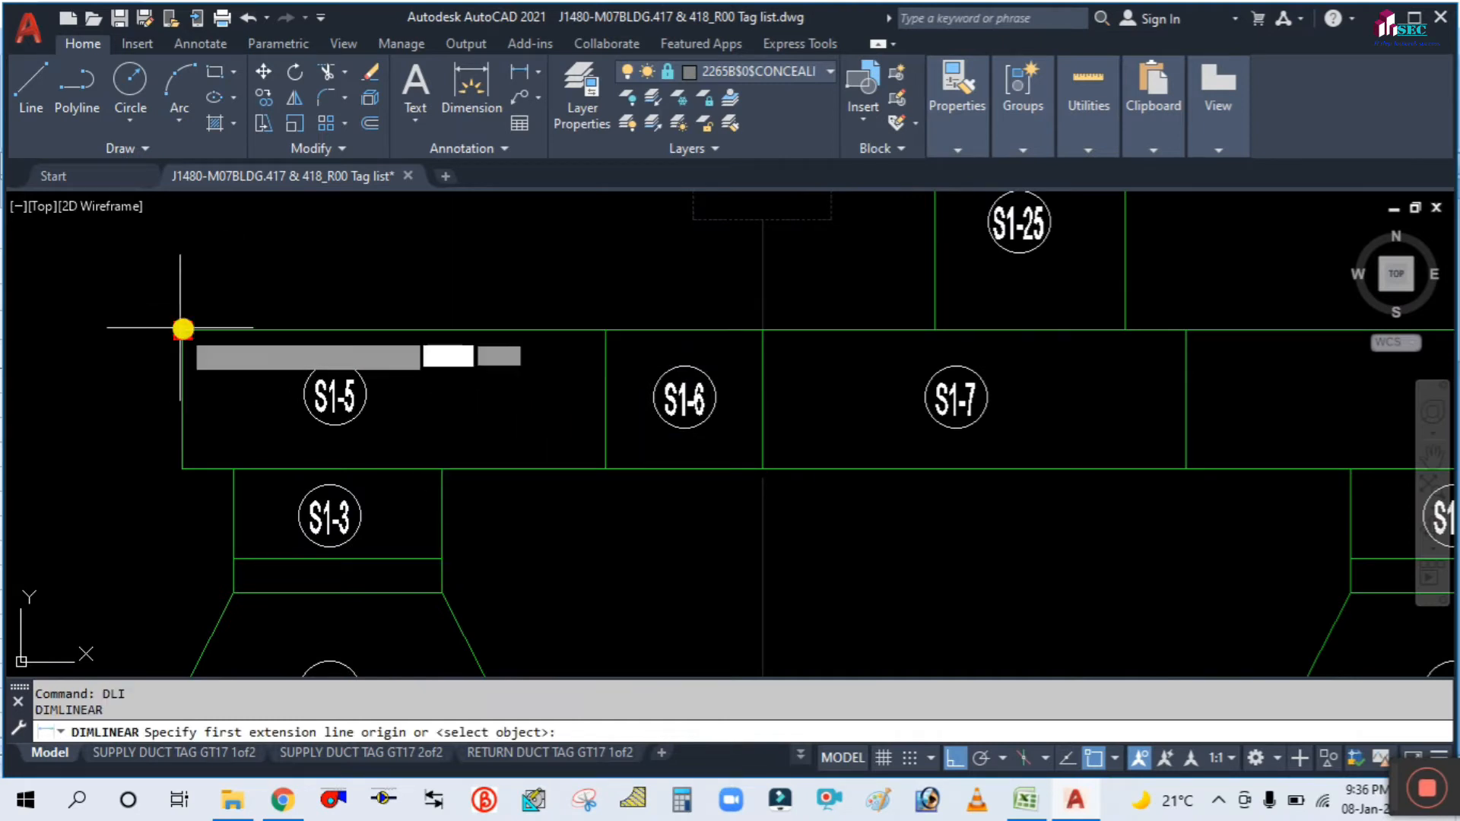
left_click(182, 329)
left_click(605, 329)
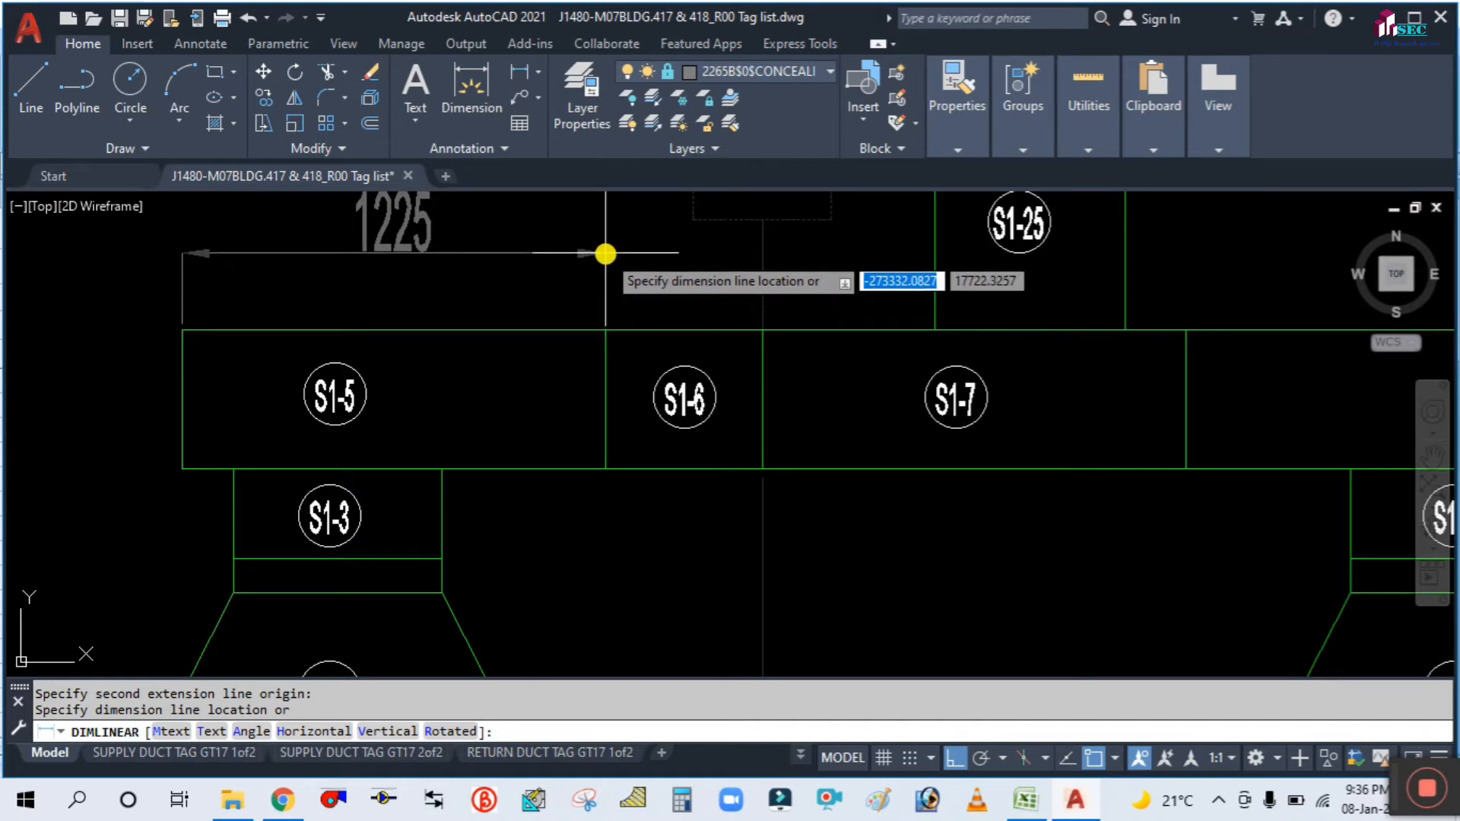
left_click(605, 253)
middle_click_drag(527, 310, 547, 375)
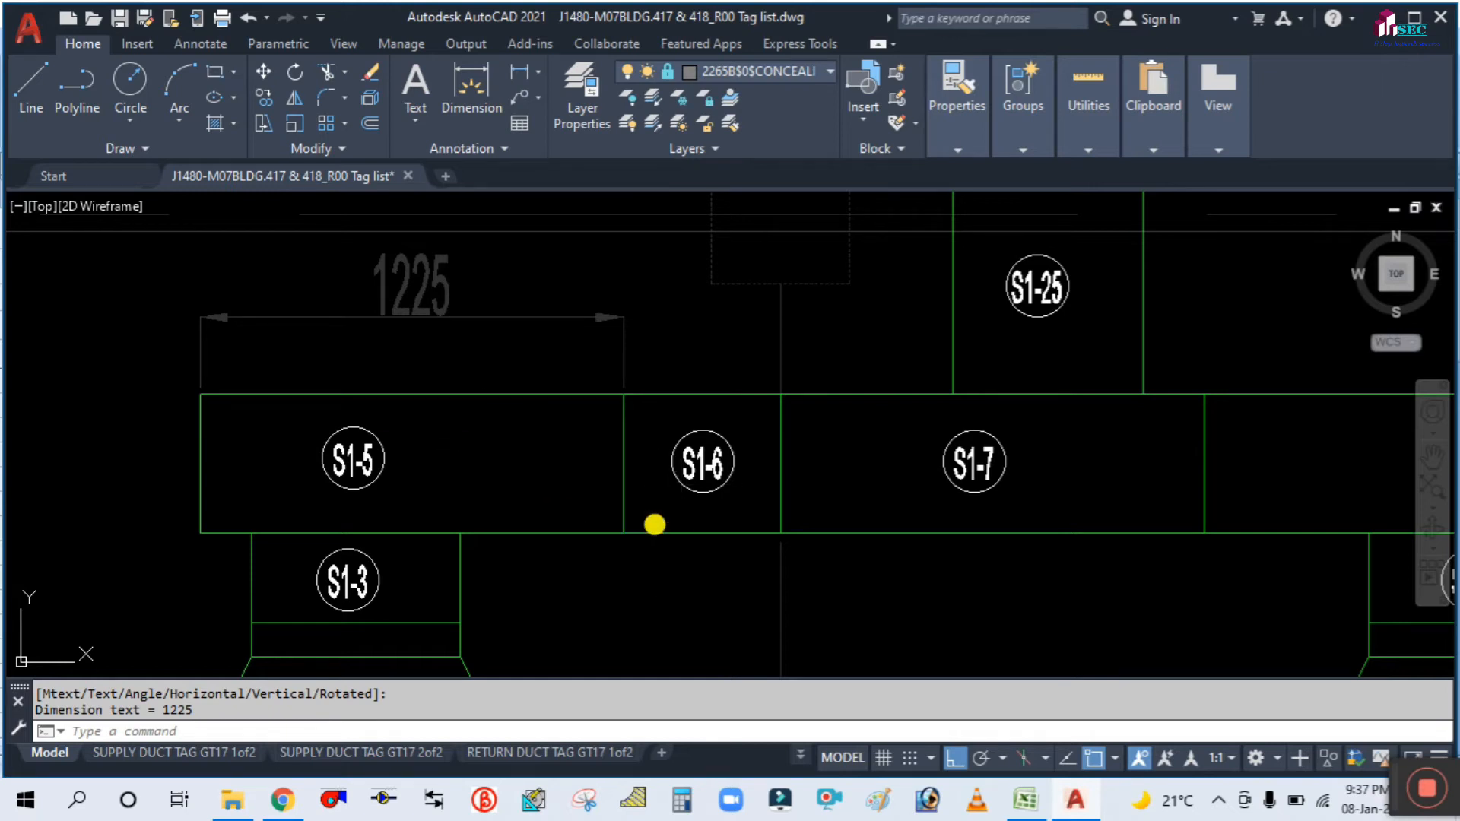
middle_click_drag(624, 517, 573, 495)
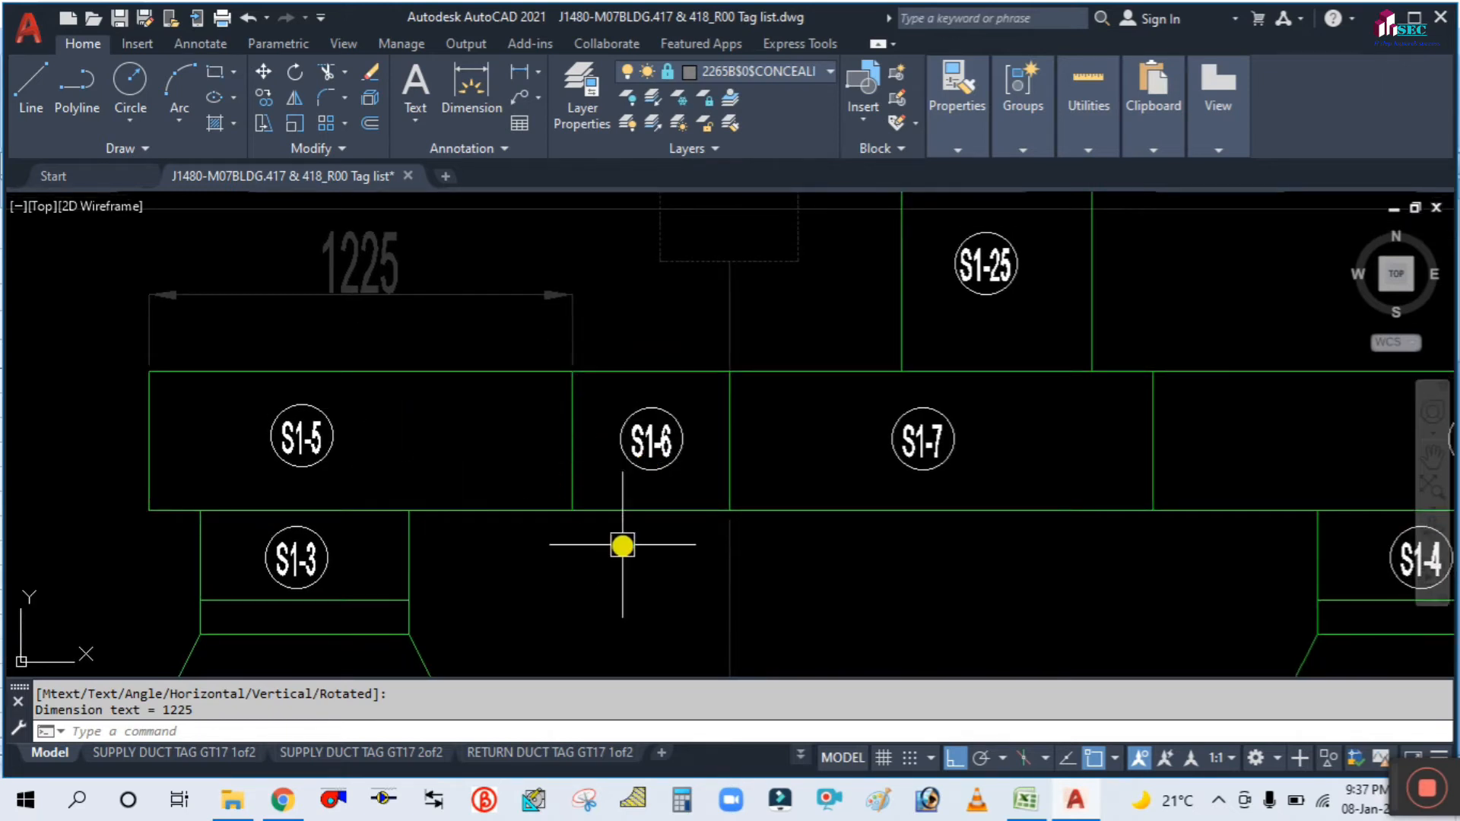
middle_click_drag(619, 541, 564, 522)
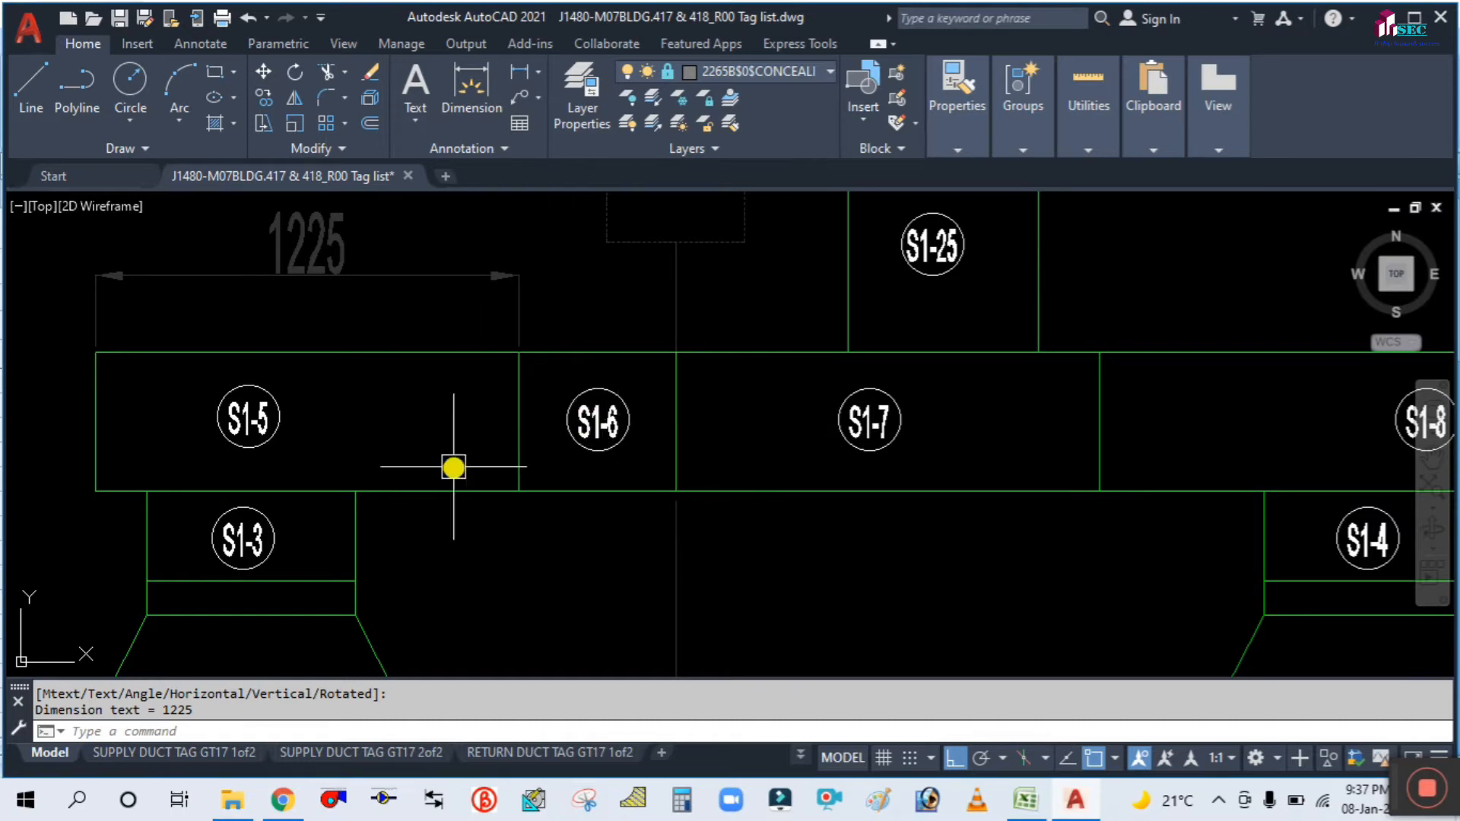
middle_click_drag(480, 478, 538, 479)
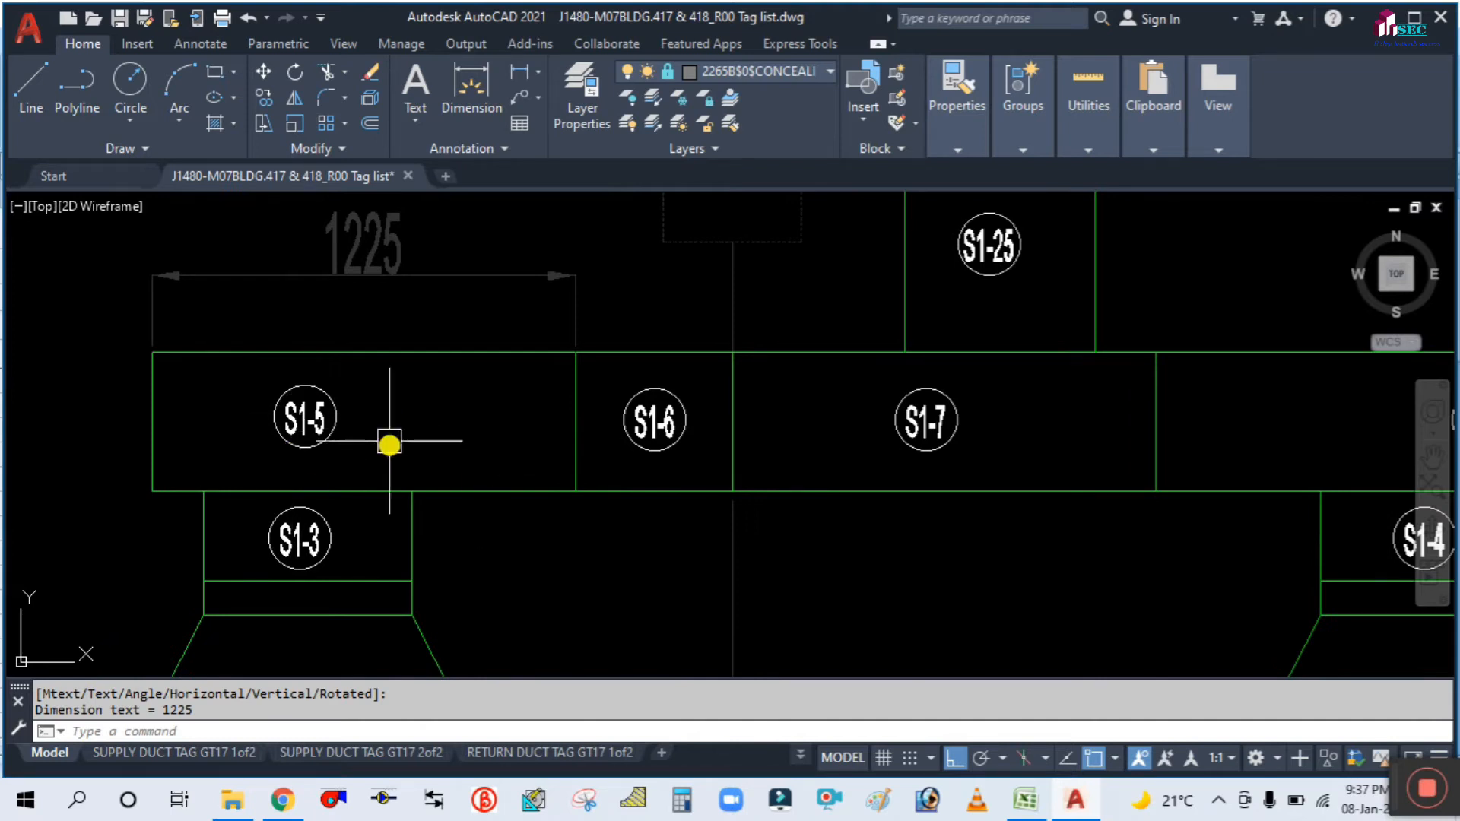
Return to the Excel takeoff sheet and enter tag S1-5 with duct type ST DUCT in row 8.
left_click(1026, 800)
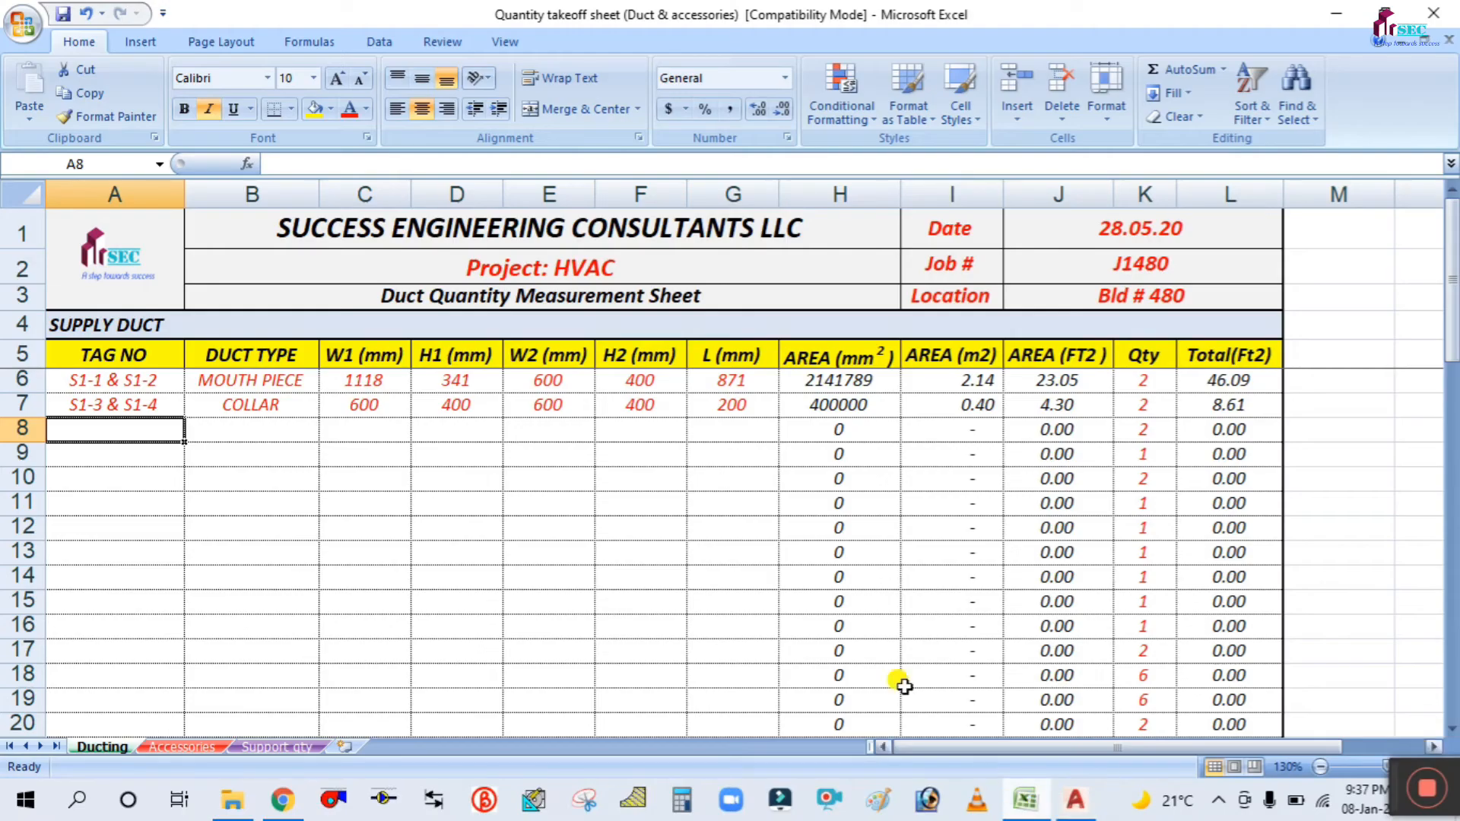
type("S")
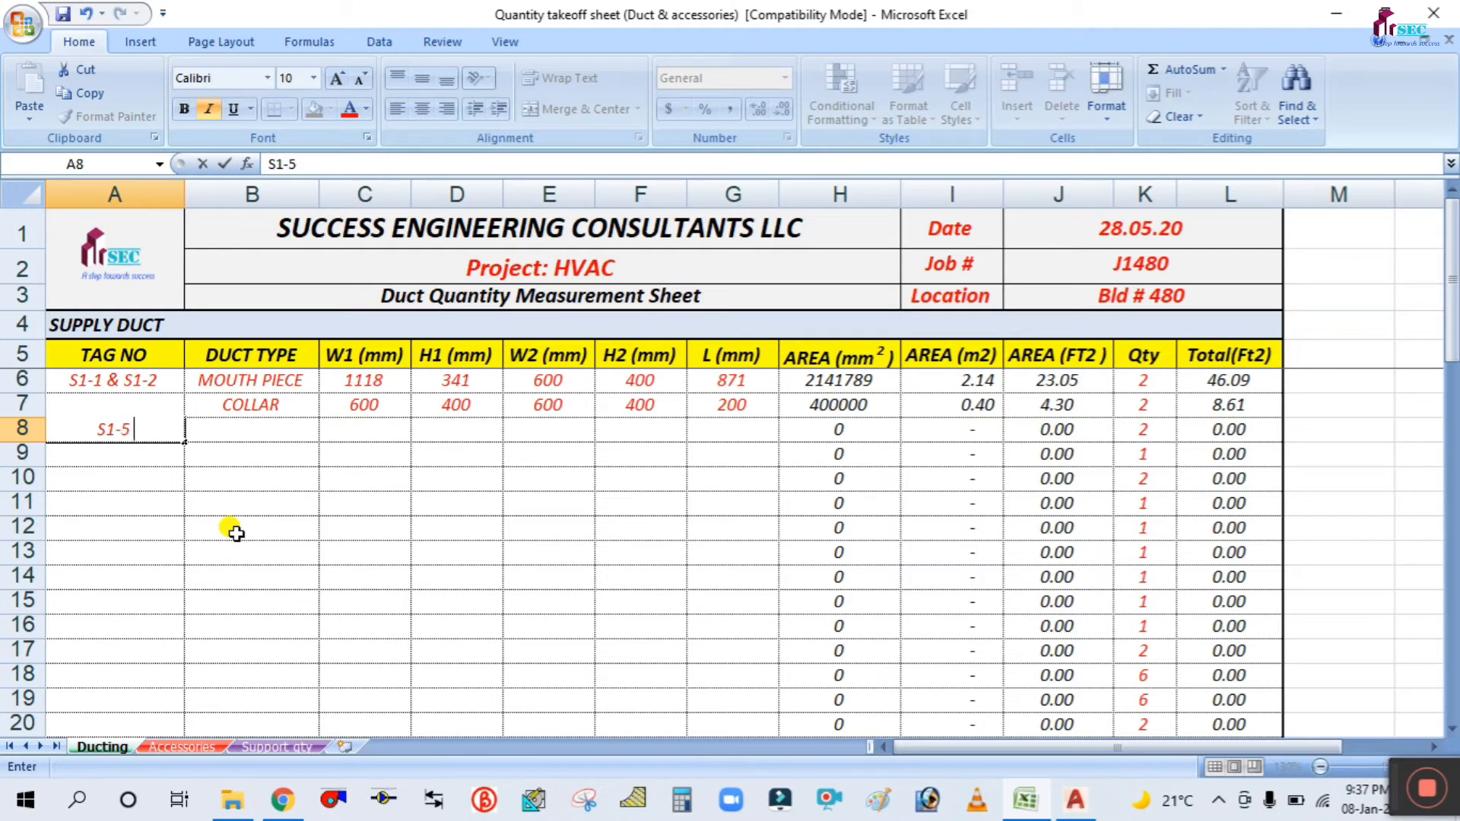
type("1-5")
key("Tab")
type("S")
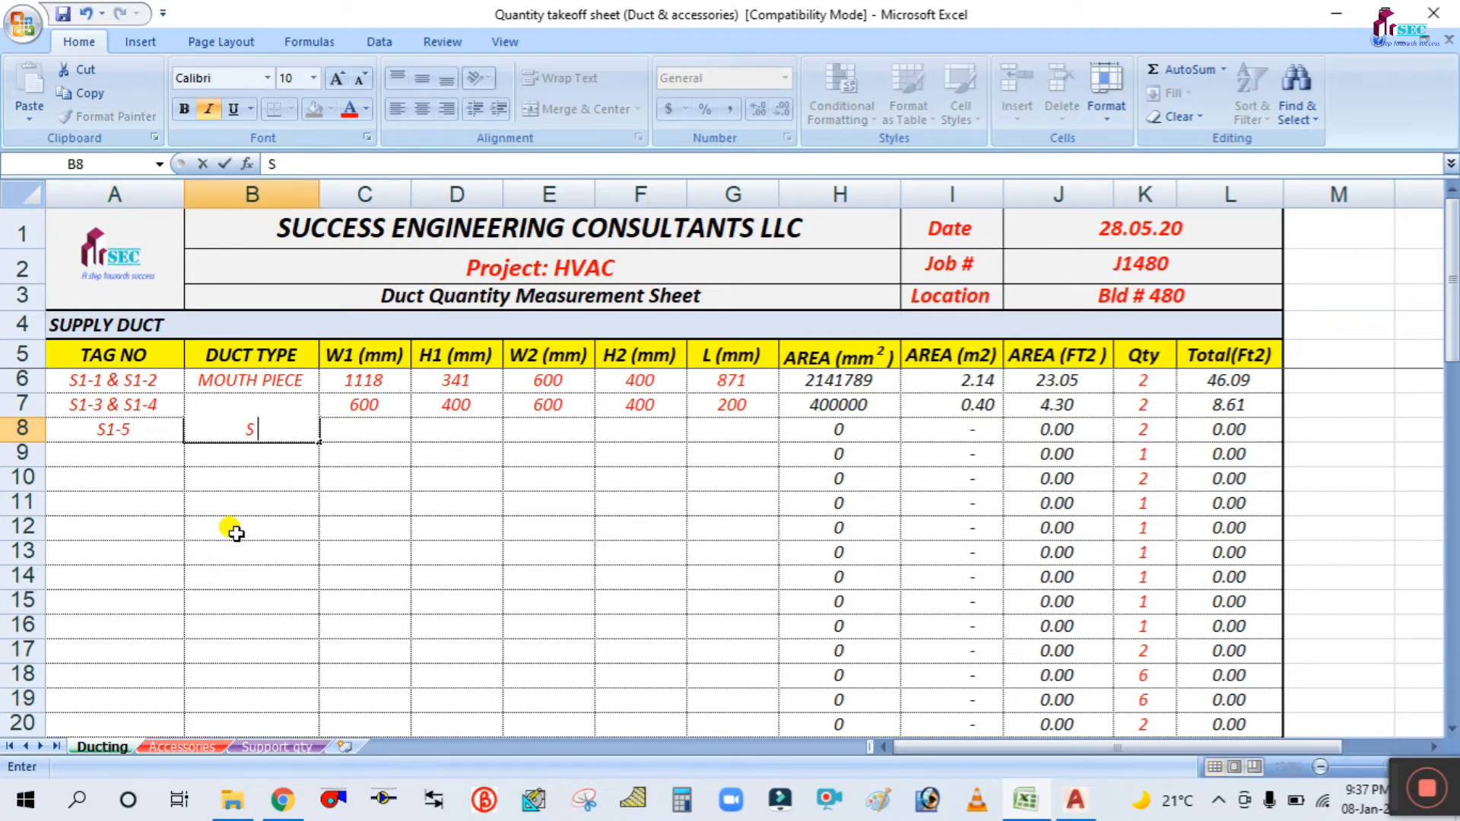
type("T DUCT")
left_click(236, 533)
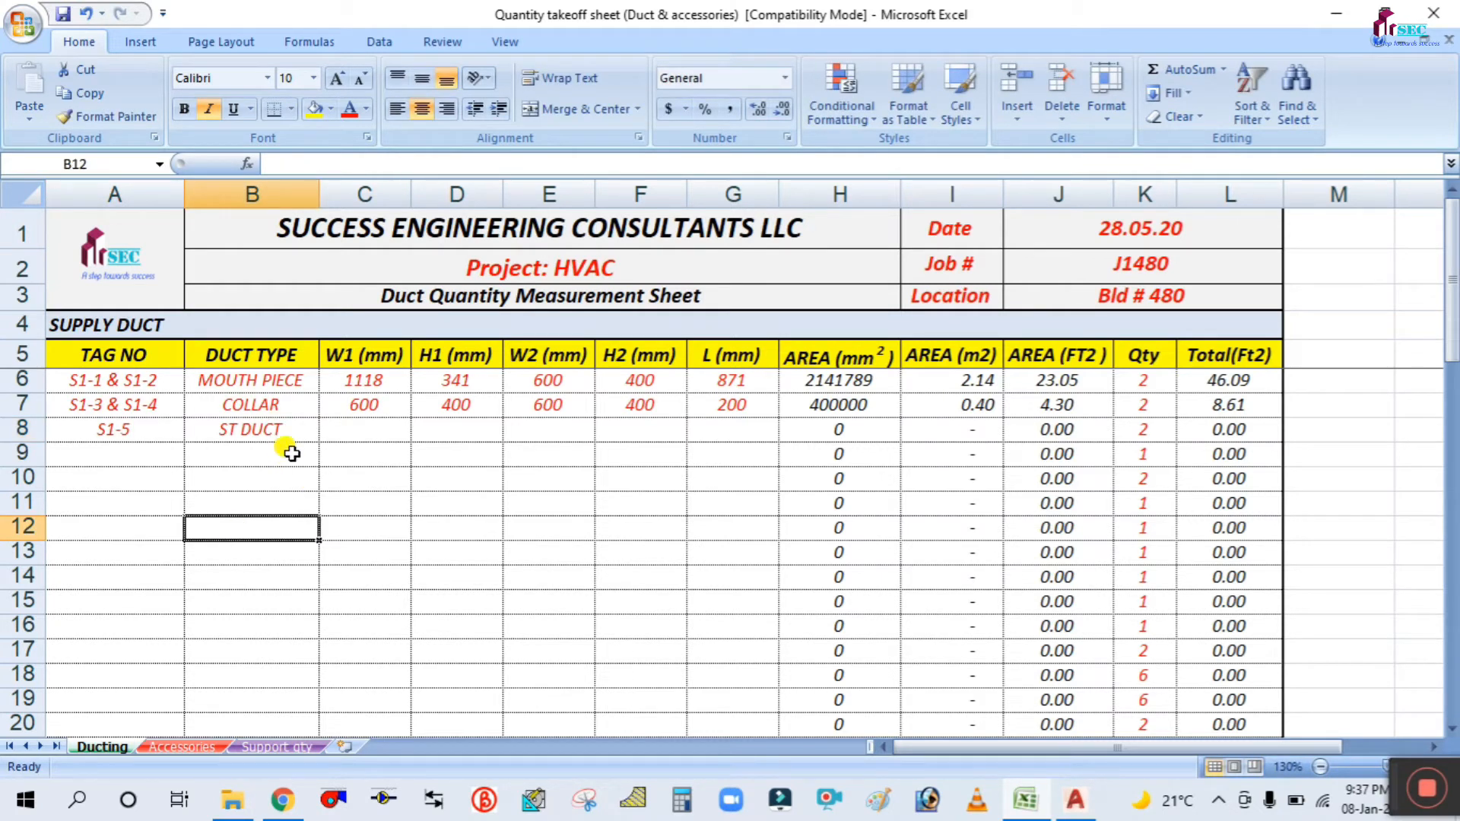
Switch to the AutoCAD drawing and read the S1-5 duct's dimensions and quantity in the supply duct tag list.
left_click(370, 434)
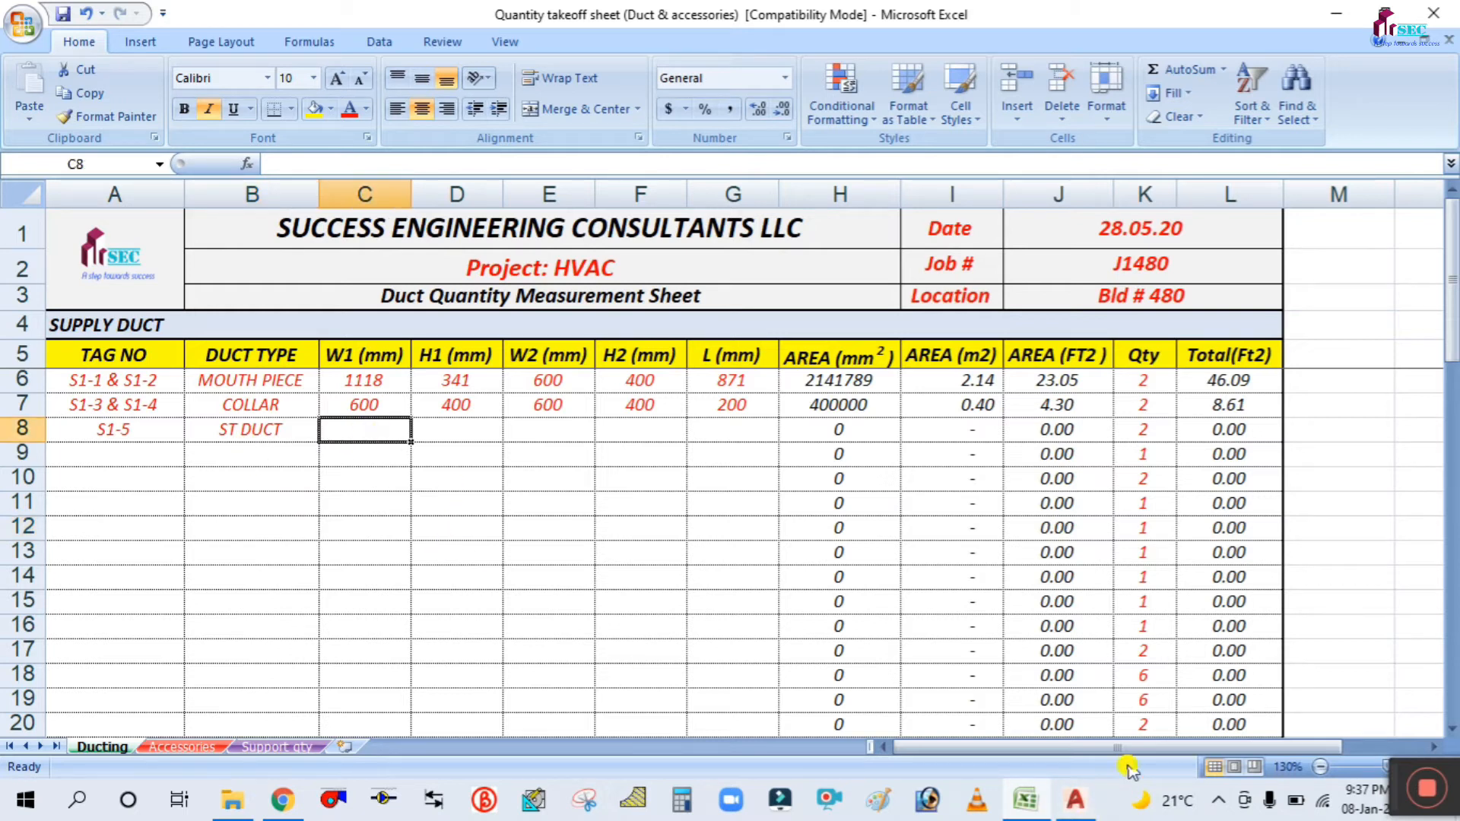
left_click(1086, 799)
scroll(500, 407, "down", 3)
middle_click_drag(955, 528, 517, 437)
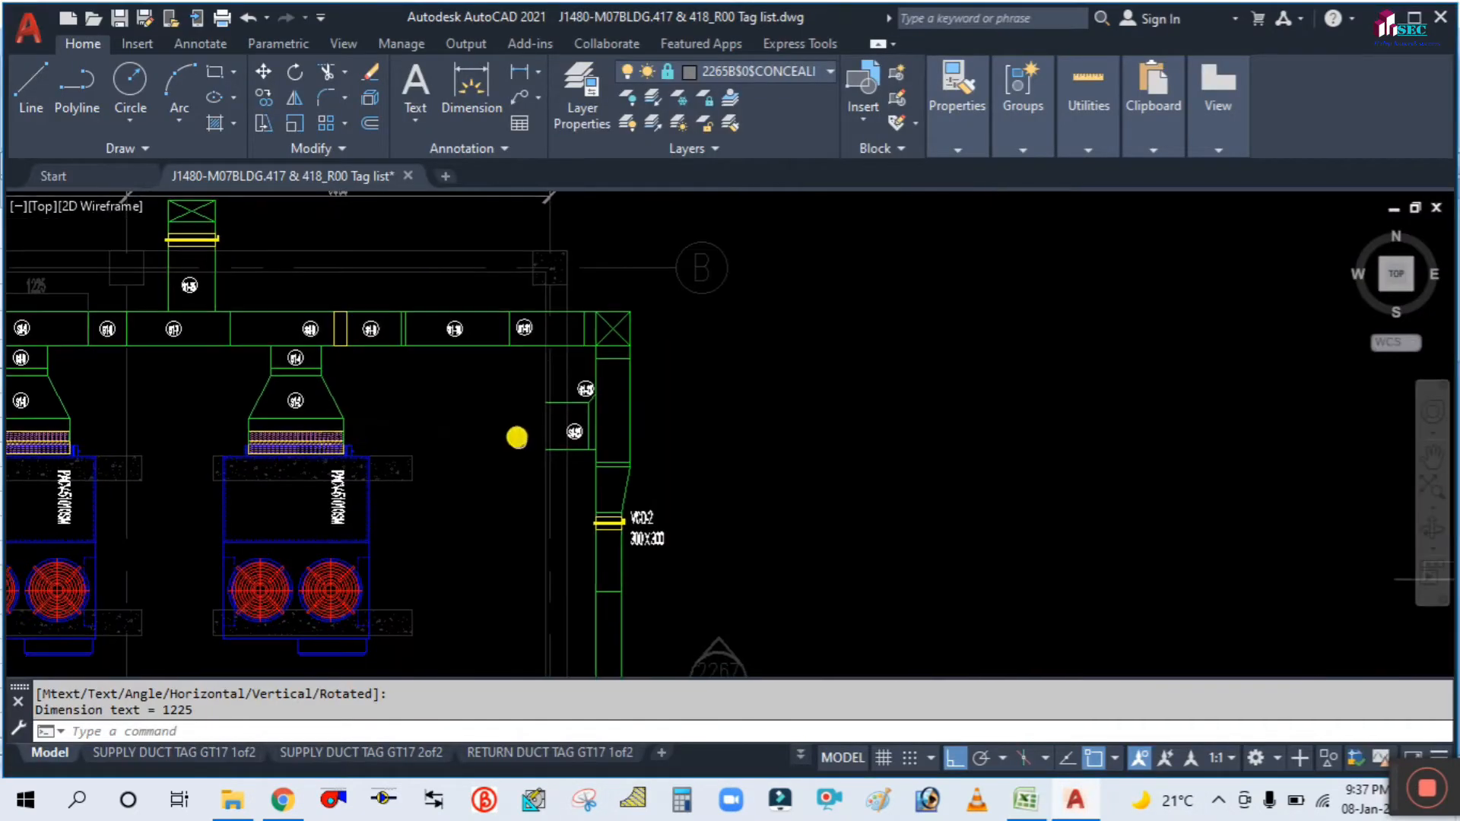
scroll(517, 437, "down", 5)
middle_click_drag(1014, 368, 309, 362)
scroll(317, 352, "down", 5)
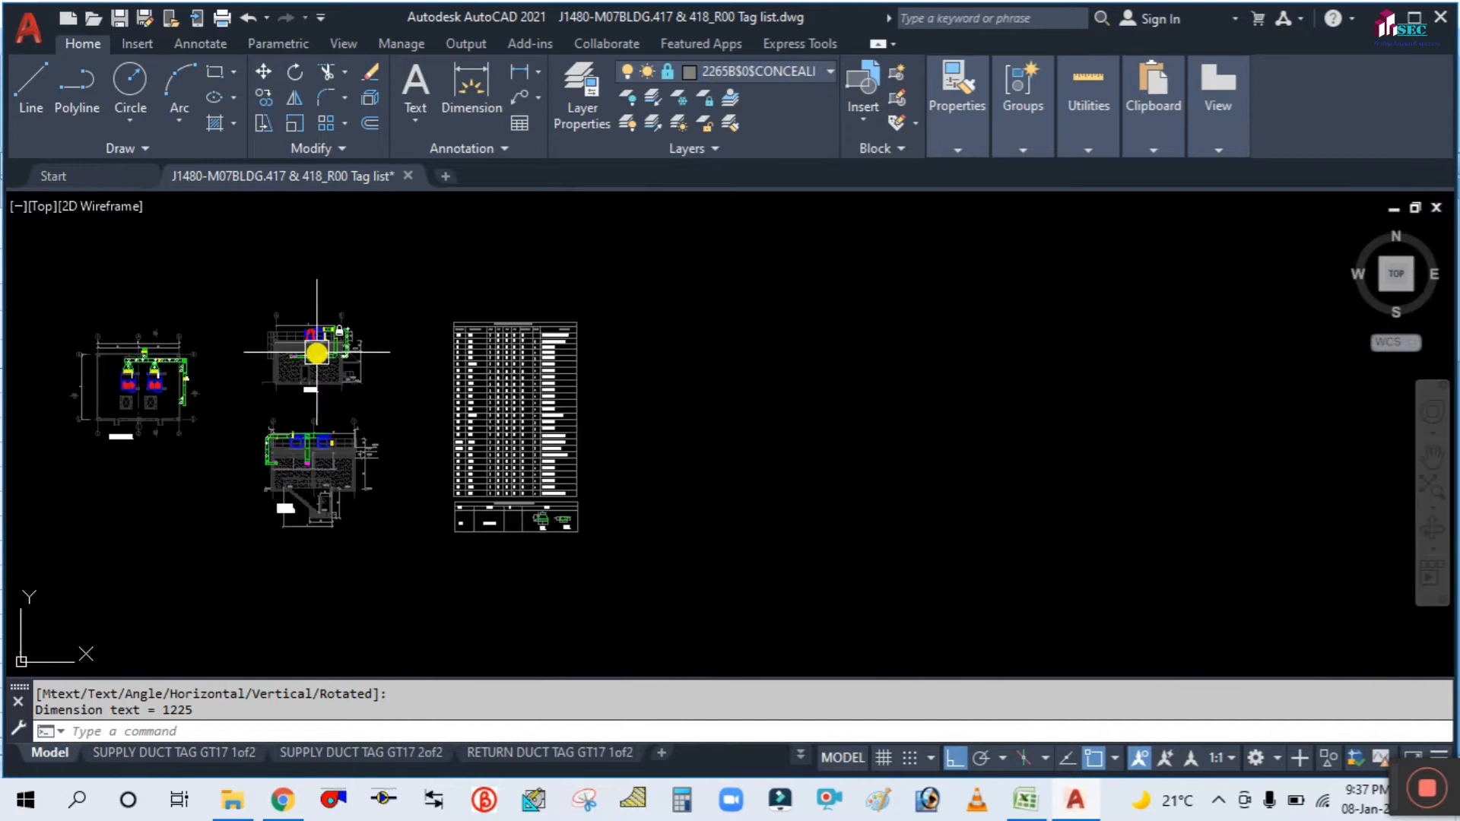
scroll(489, 326, "up", 10)
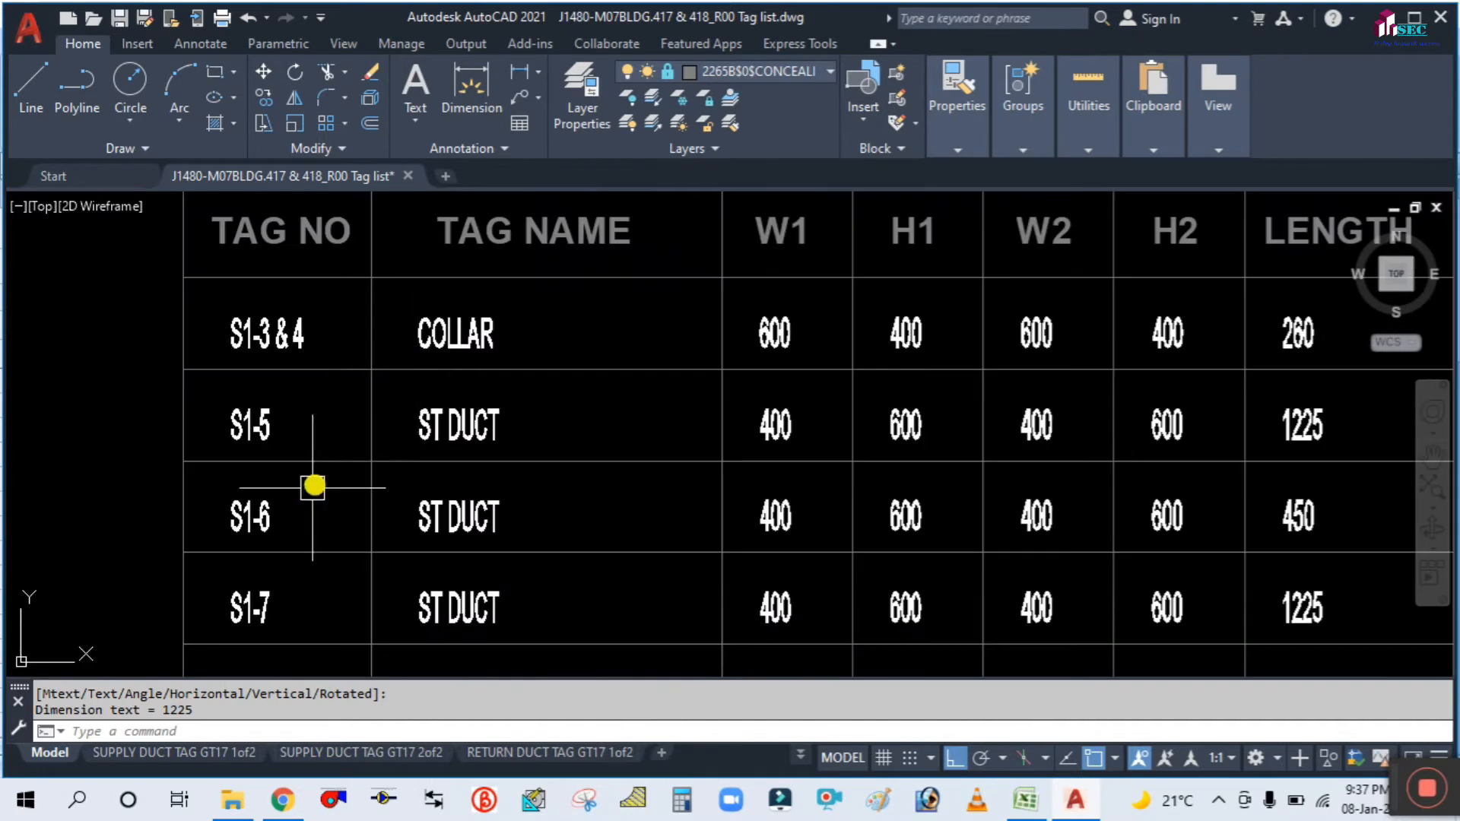
middle_click_drag(902, 417, 732, 408)
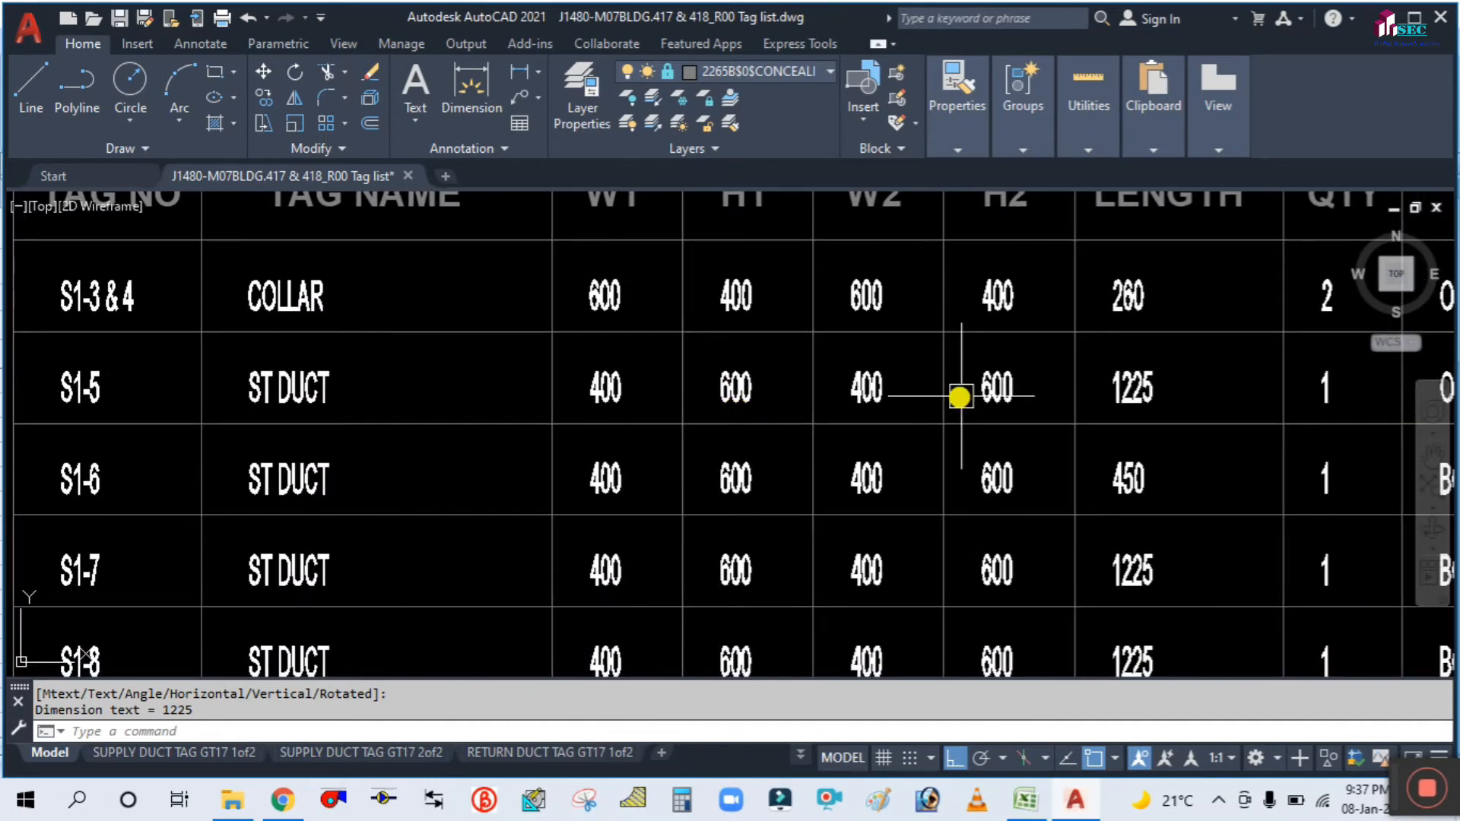
middle_click_drag(1121, 390, 941, 394)
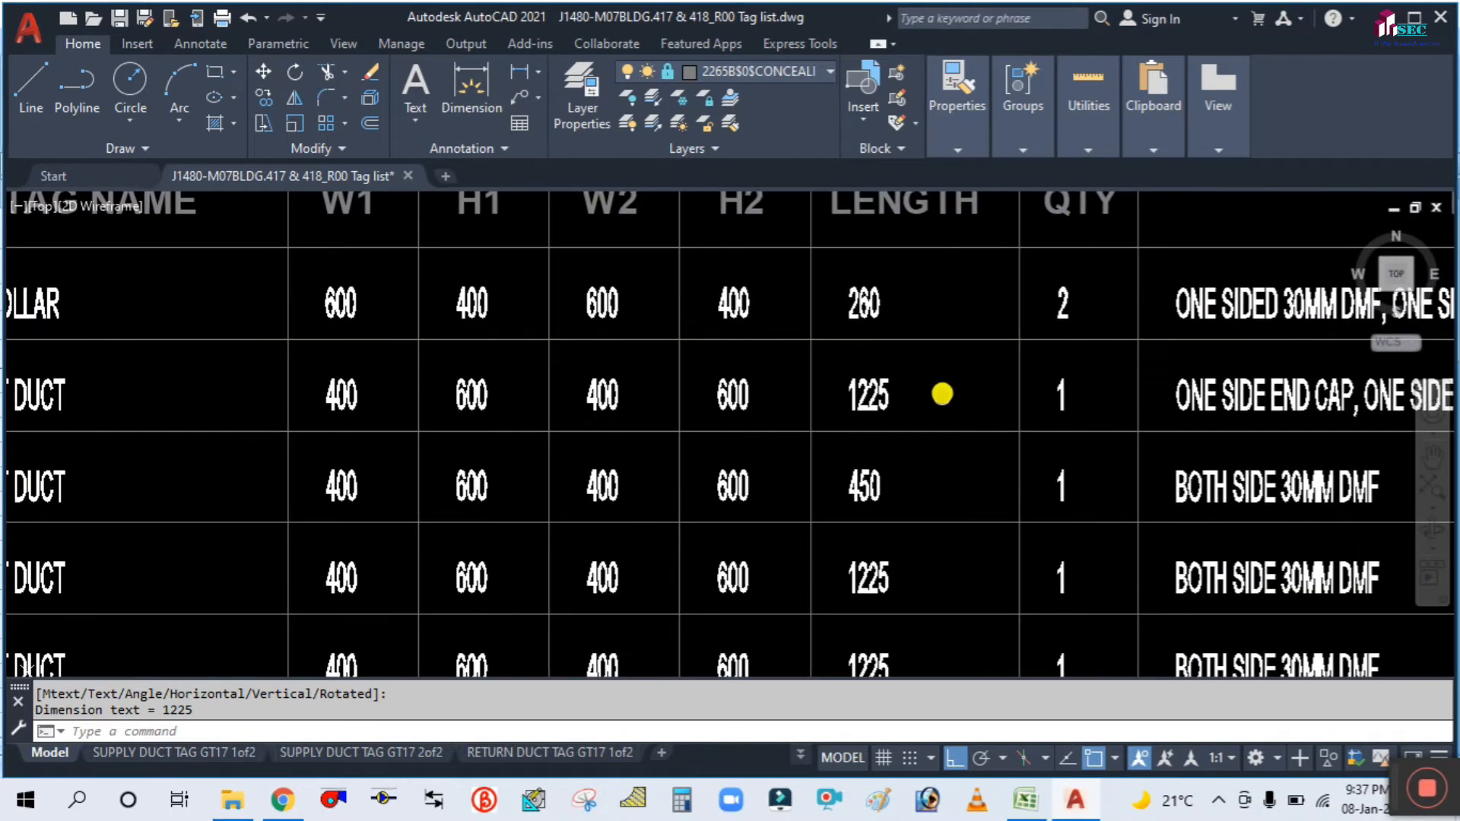
Return to the Excel takeoff sheet and set the S1-5 duct's W1 to 400, H1 to 600, W2 to 400 and H2 to 600 mm.
left_click(1034, 809)
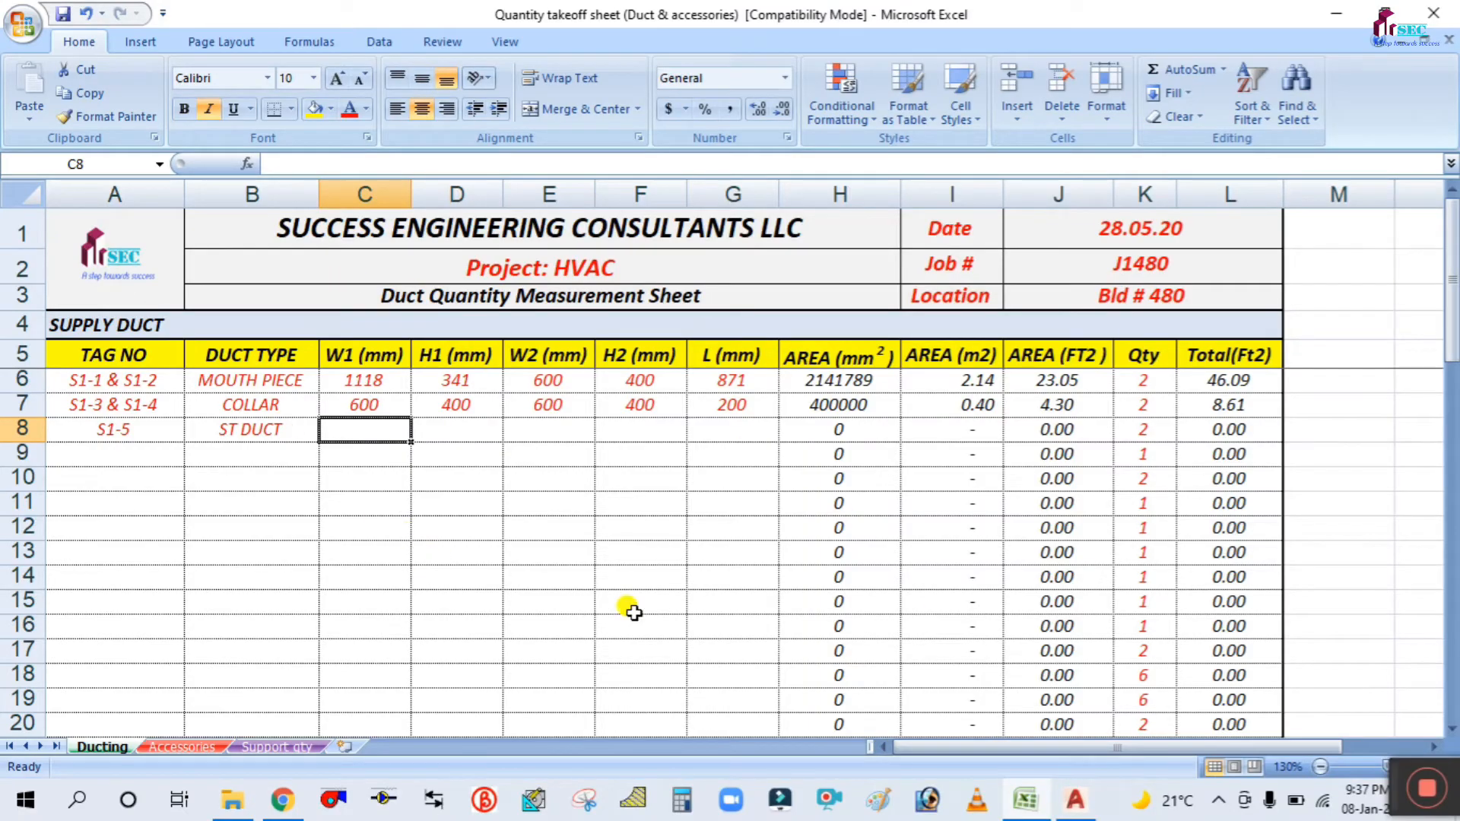
left_click(1045, 799)
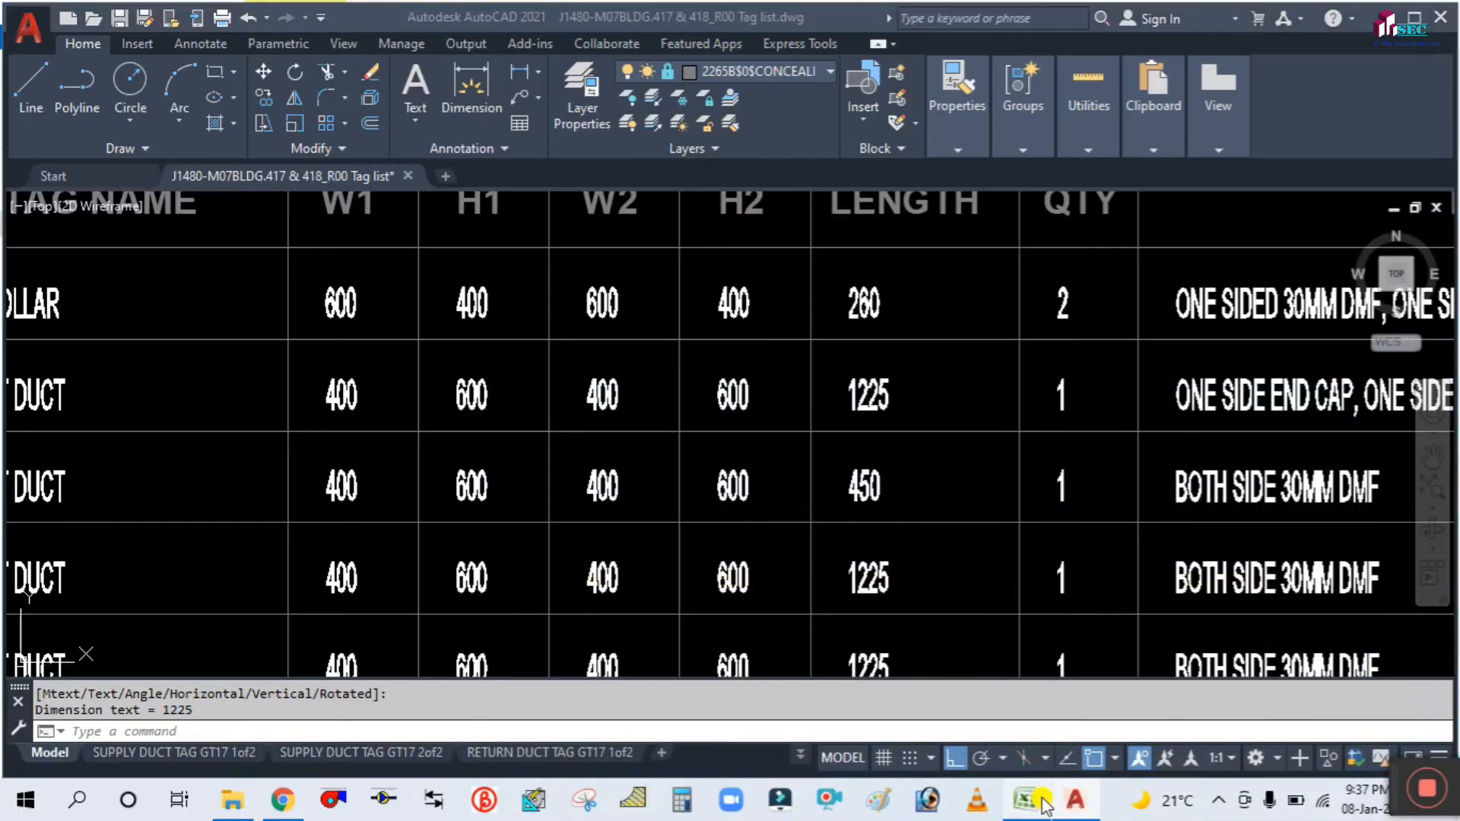
left_click(1043, 802)
type("4")
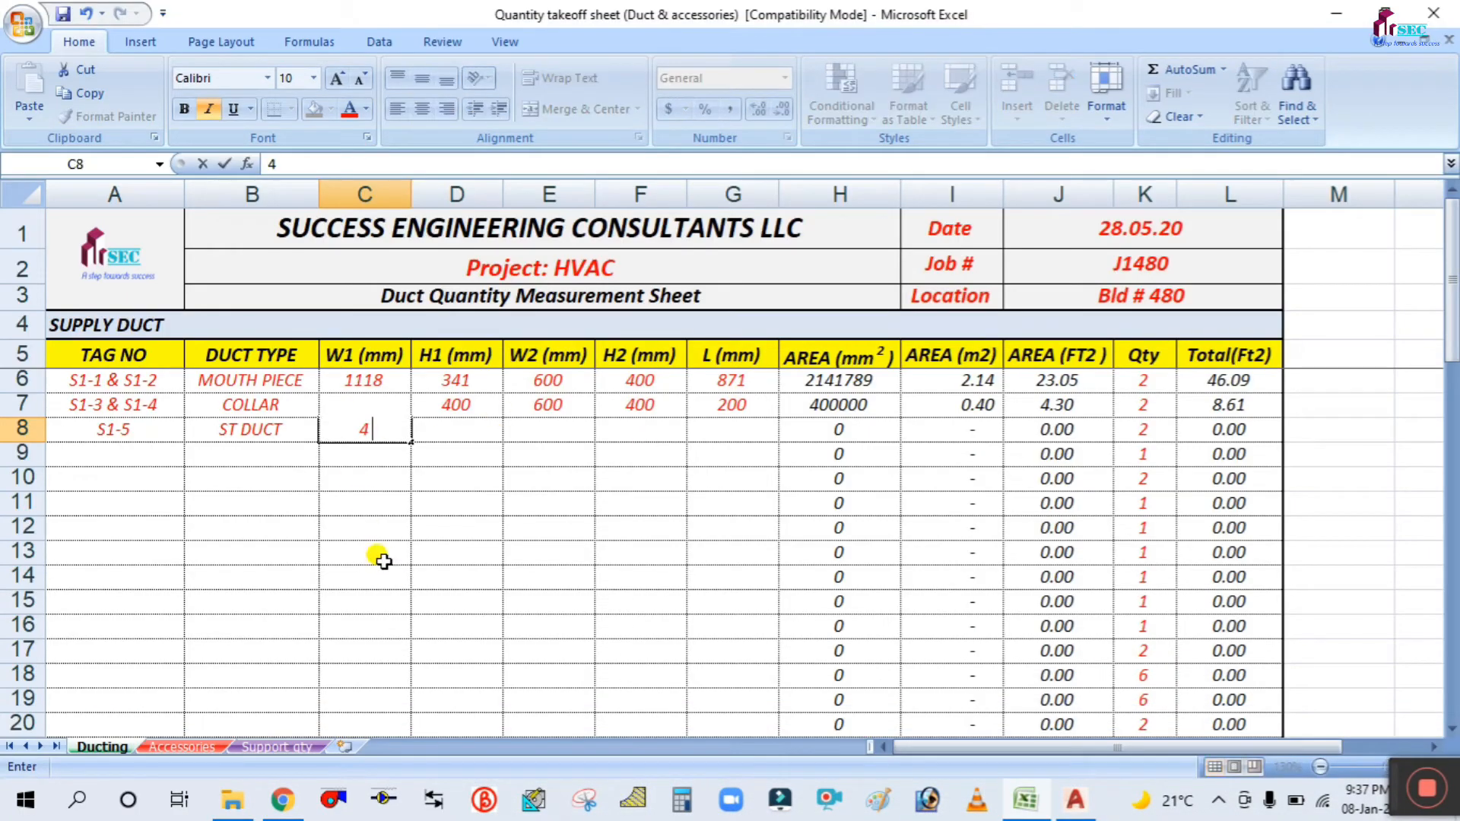
type("00")
key("Tab")
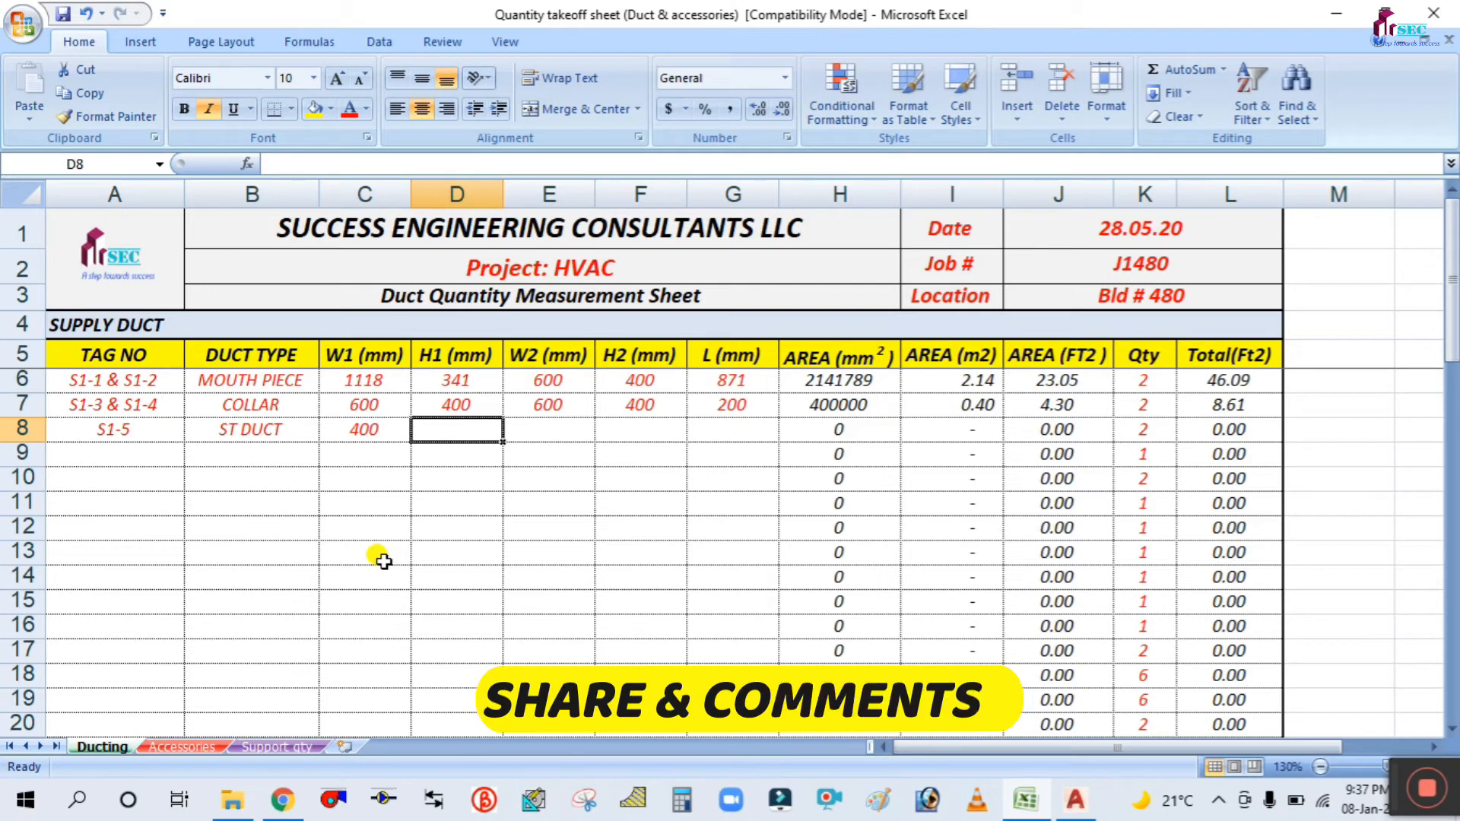
type("600")
key("Tab")
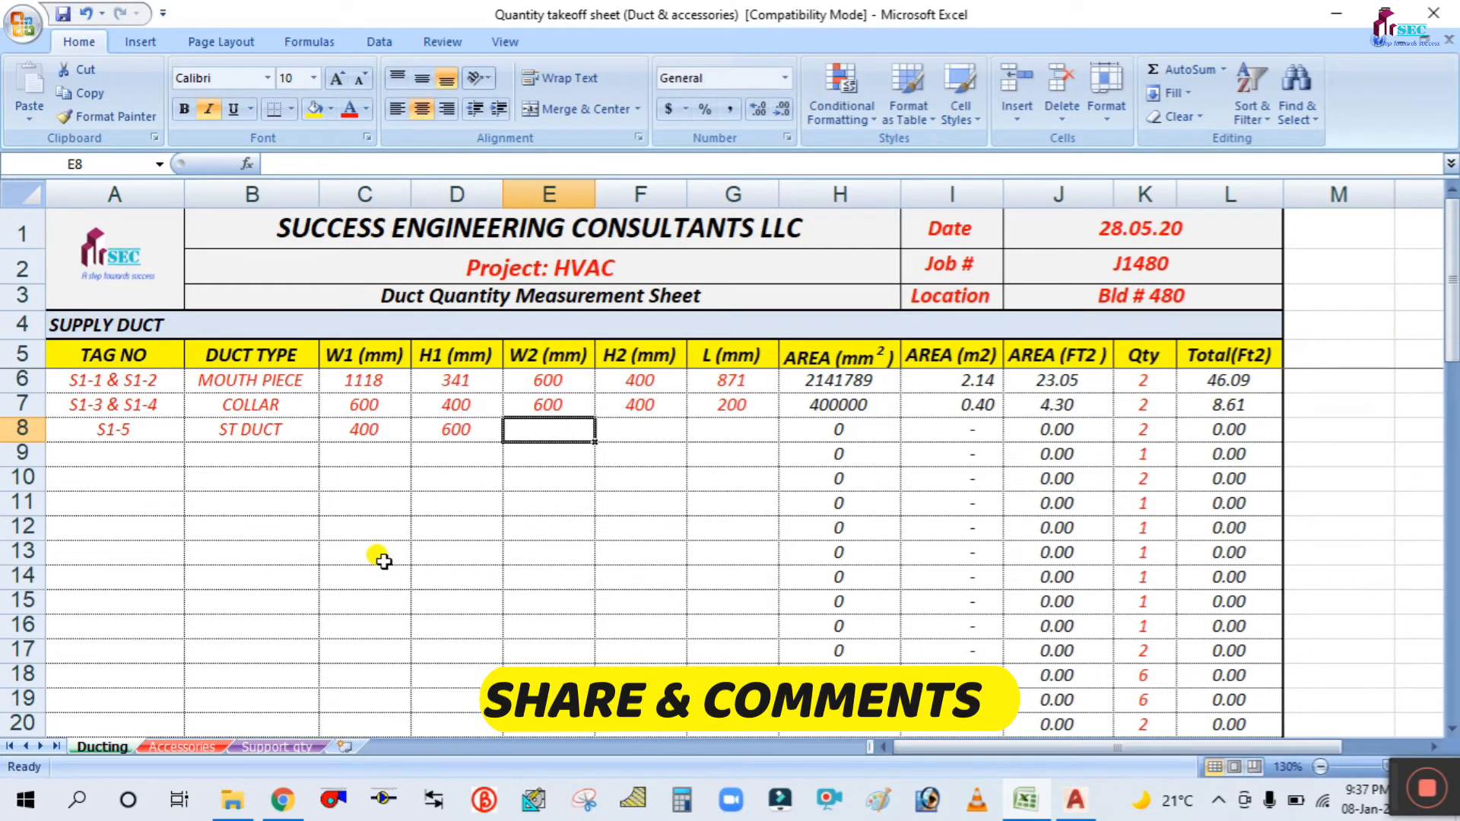
type("400")
key("Tab")
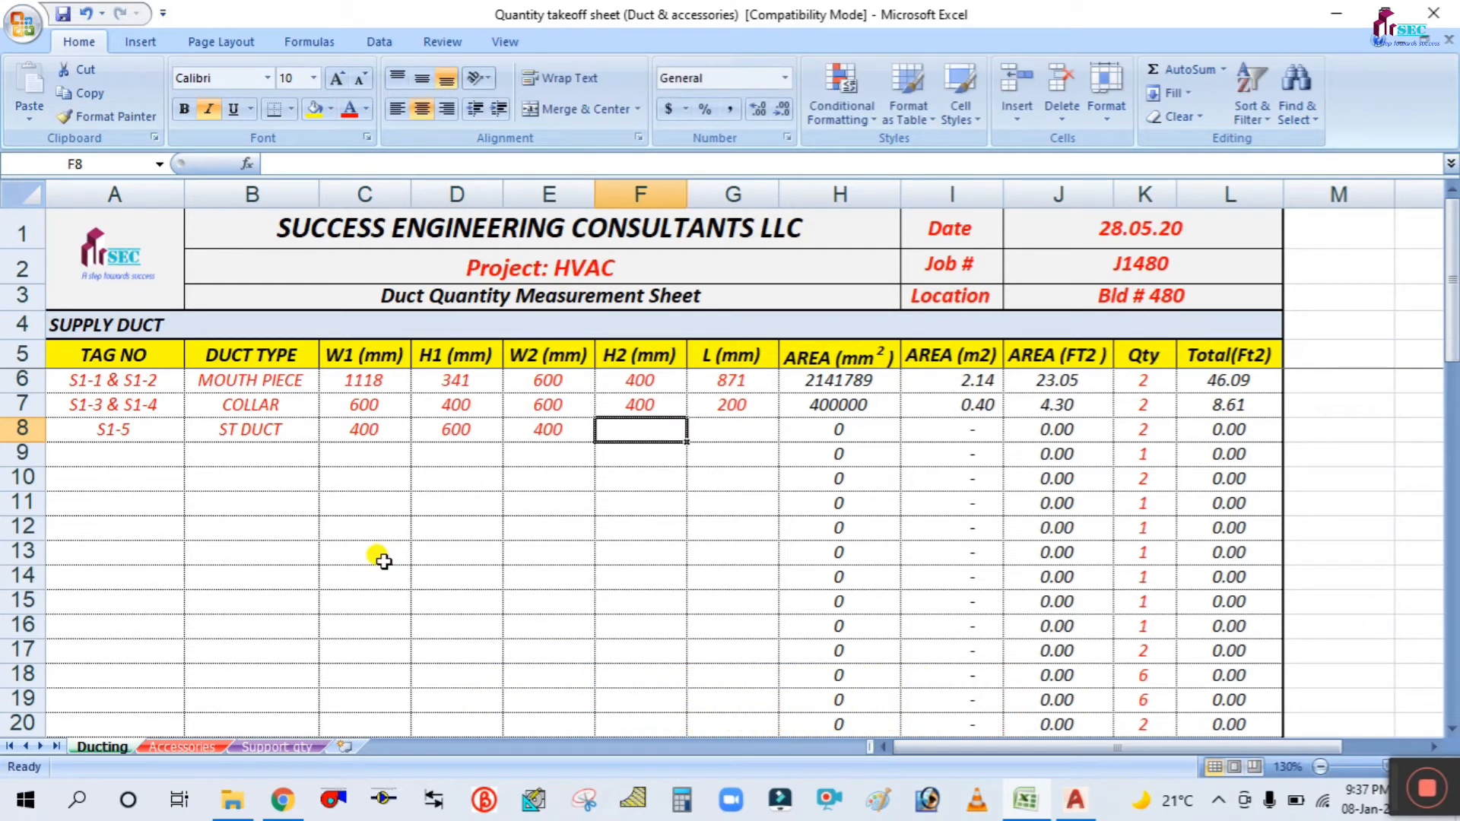
type("600")
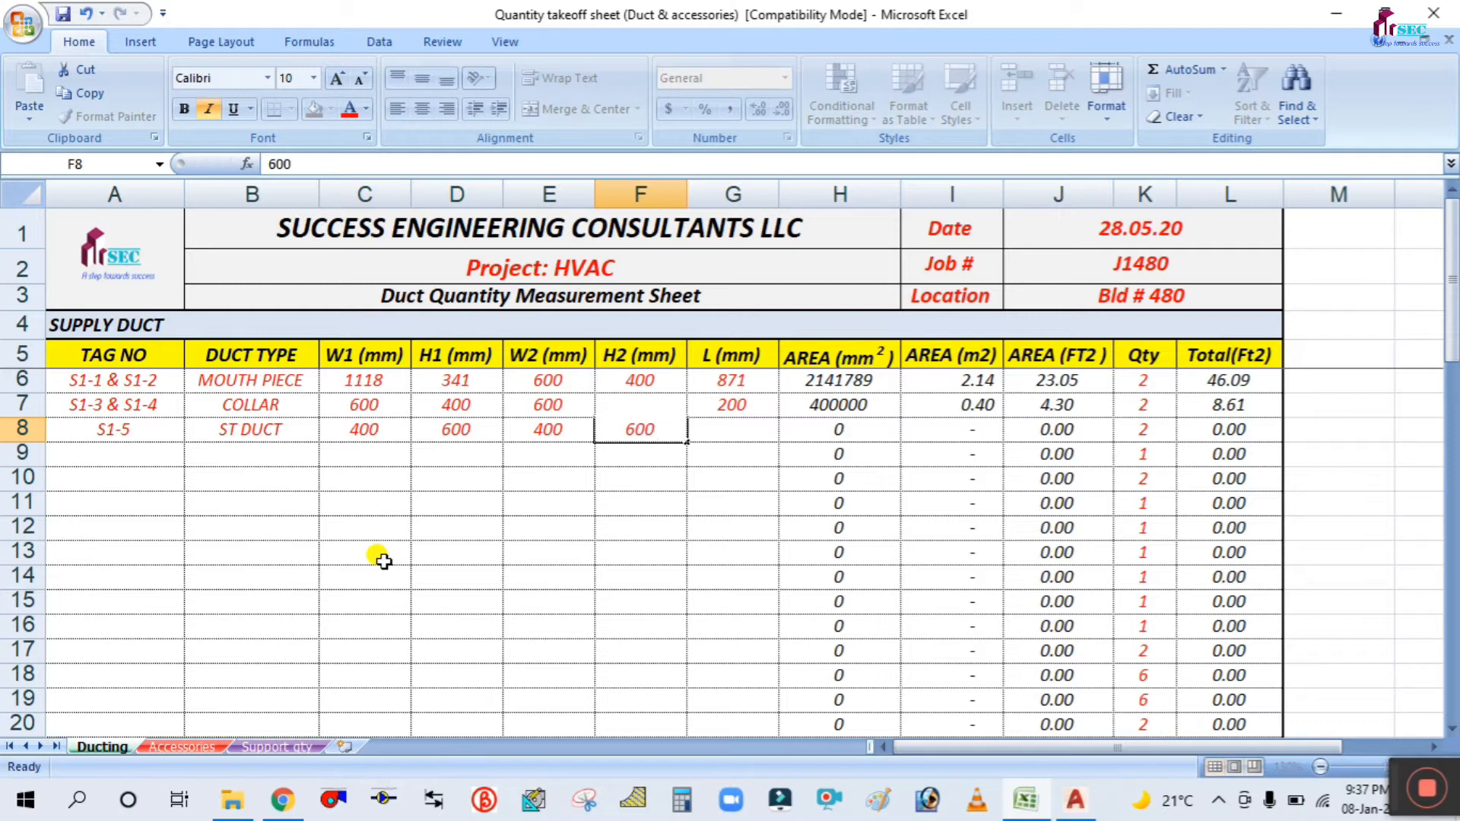
key("Tab")
Set the S1-5 straight duct's length to 1225 mm and its quantity to 1.
type("12")
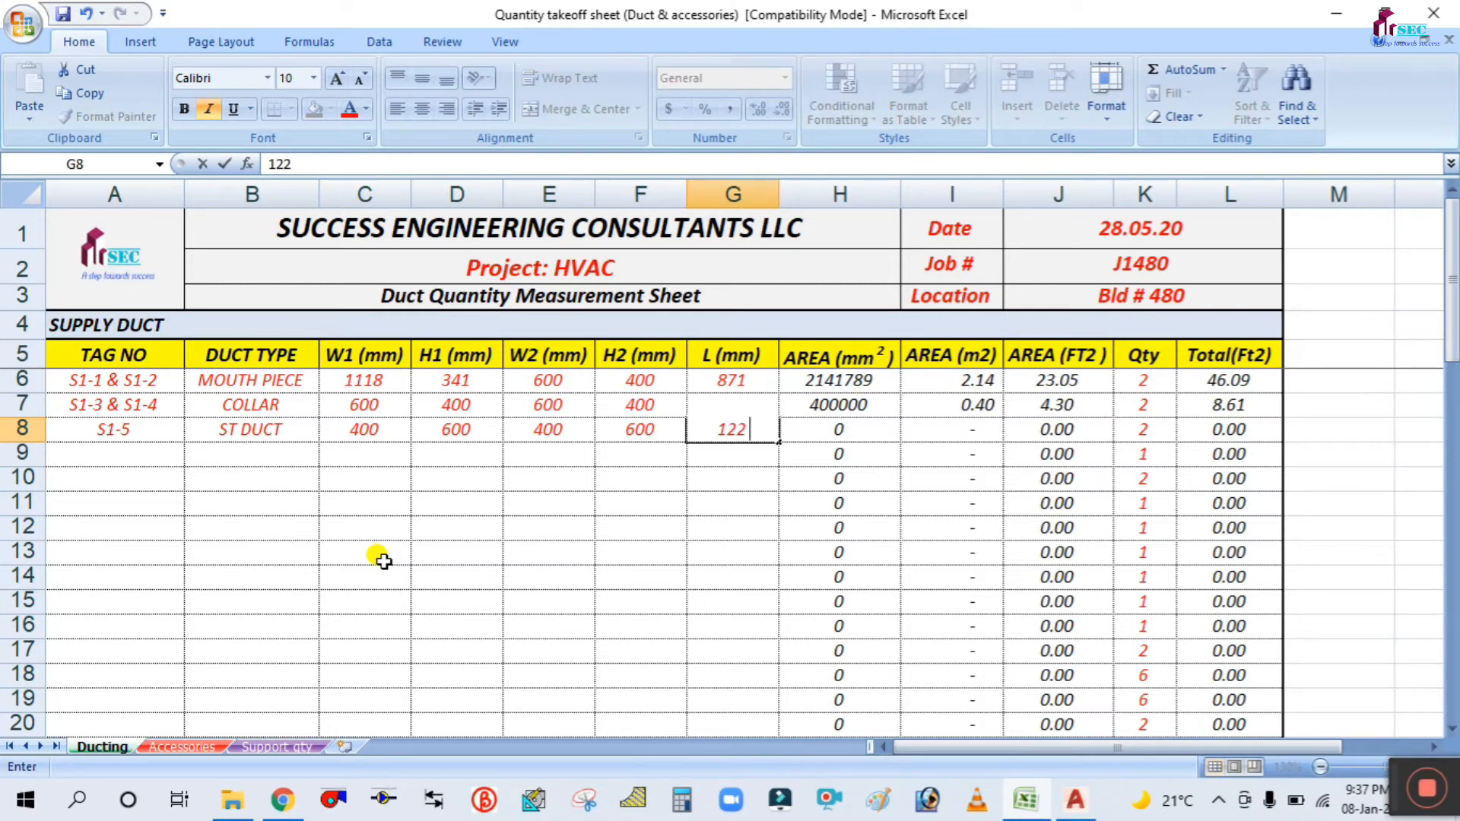
key("Tab")
key("Tab")
key("Tab")
key("Tab")
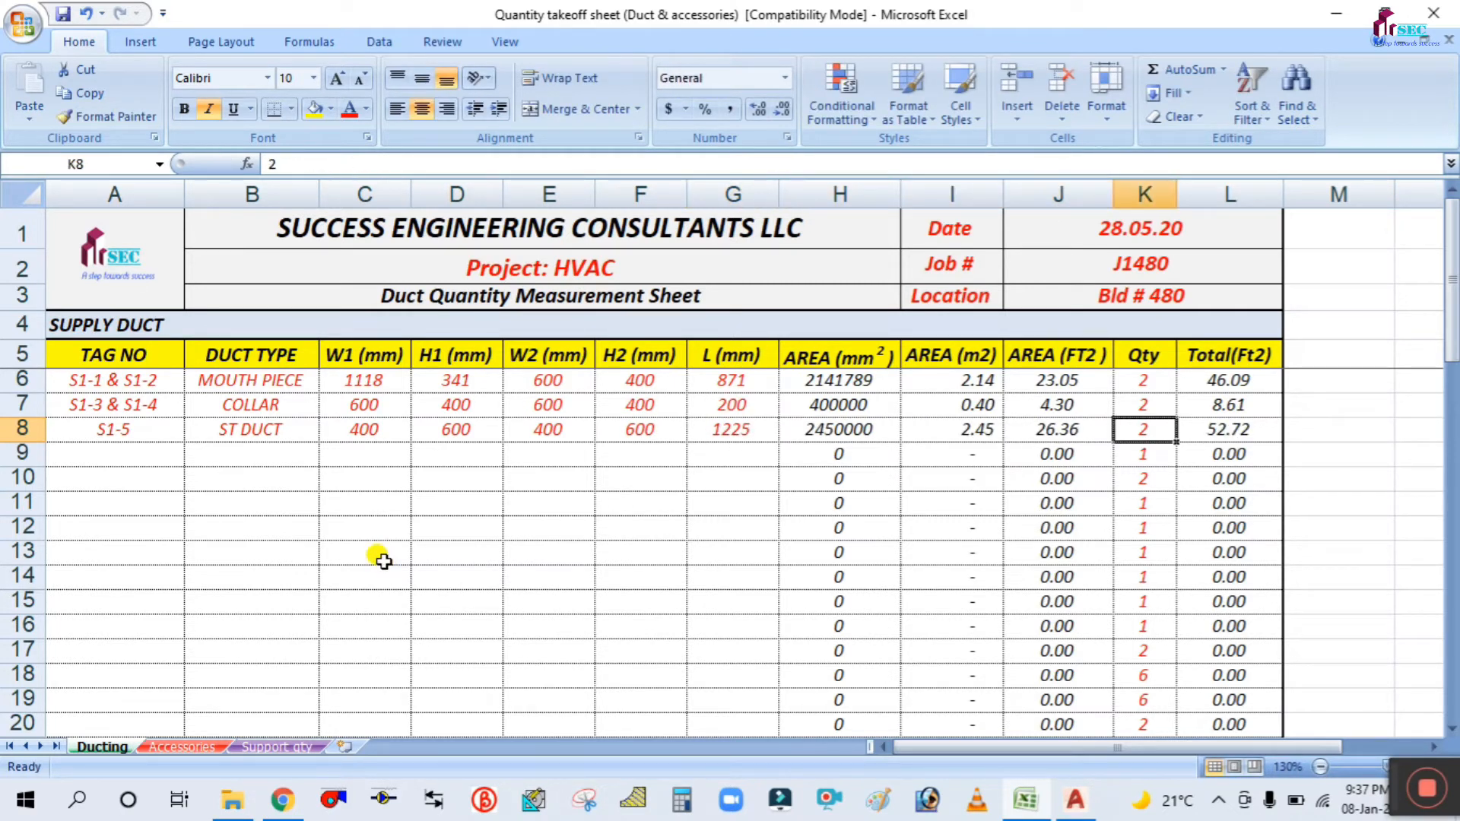
type("1")
left_click(532, 599)
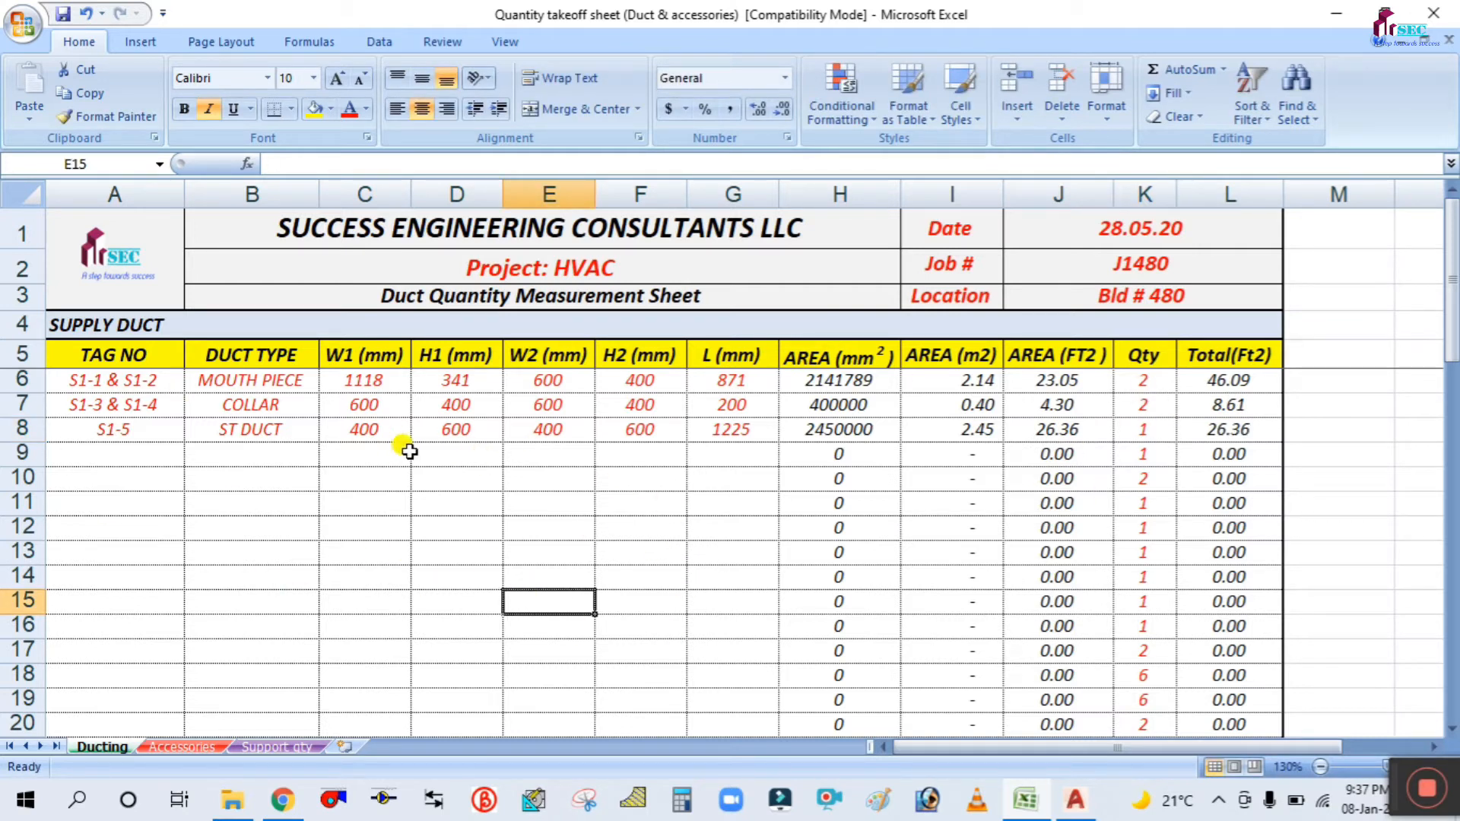
Switch to the AutoCAD drawing and examine the remaining tagged supply duct pieces along the run, from S1-6 through the downstream branches.
left_click(1072, 802)
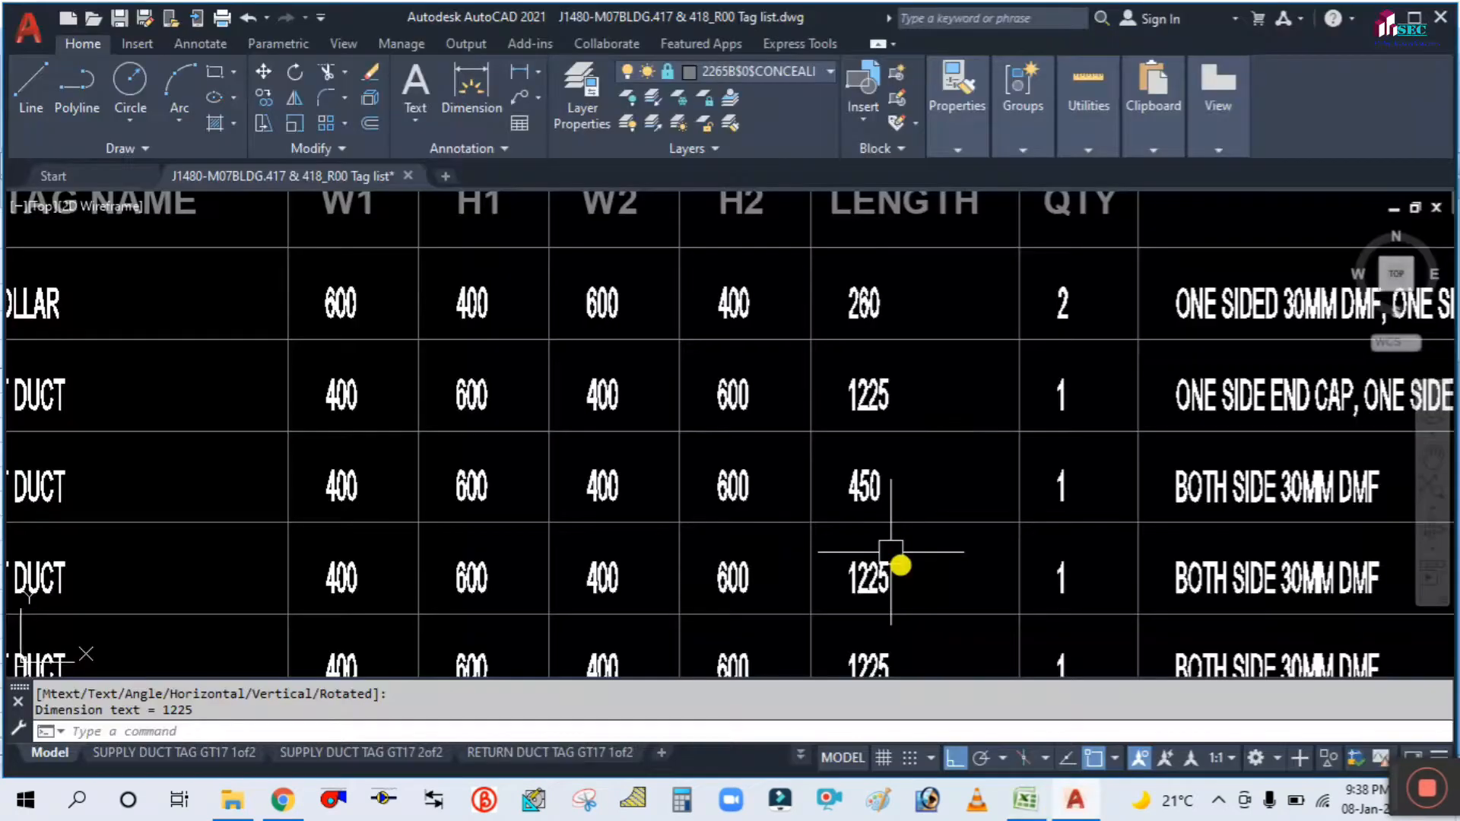
scroll(460, 463, "down", 5)
scroll(677, 423, "down", 1)
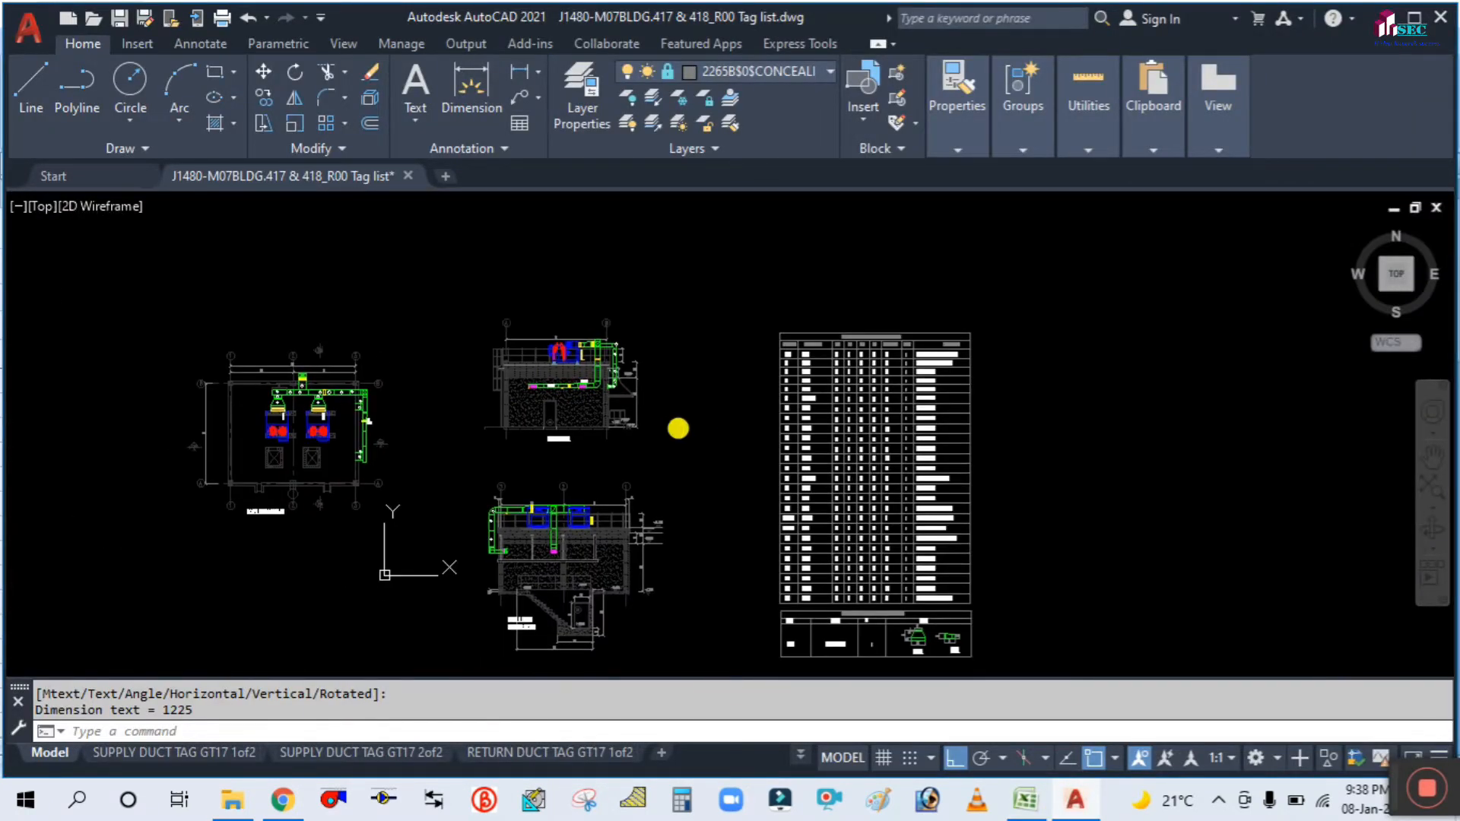
scroll(319, 335, "up", 7)
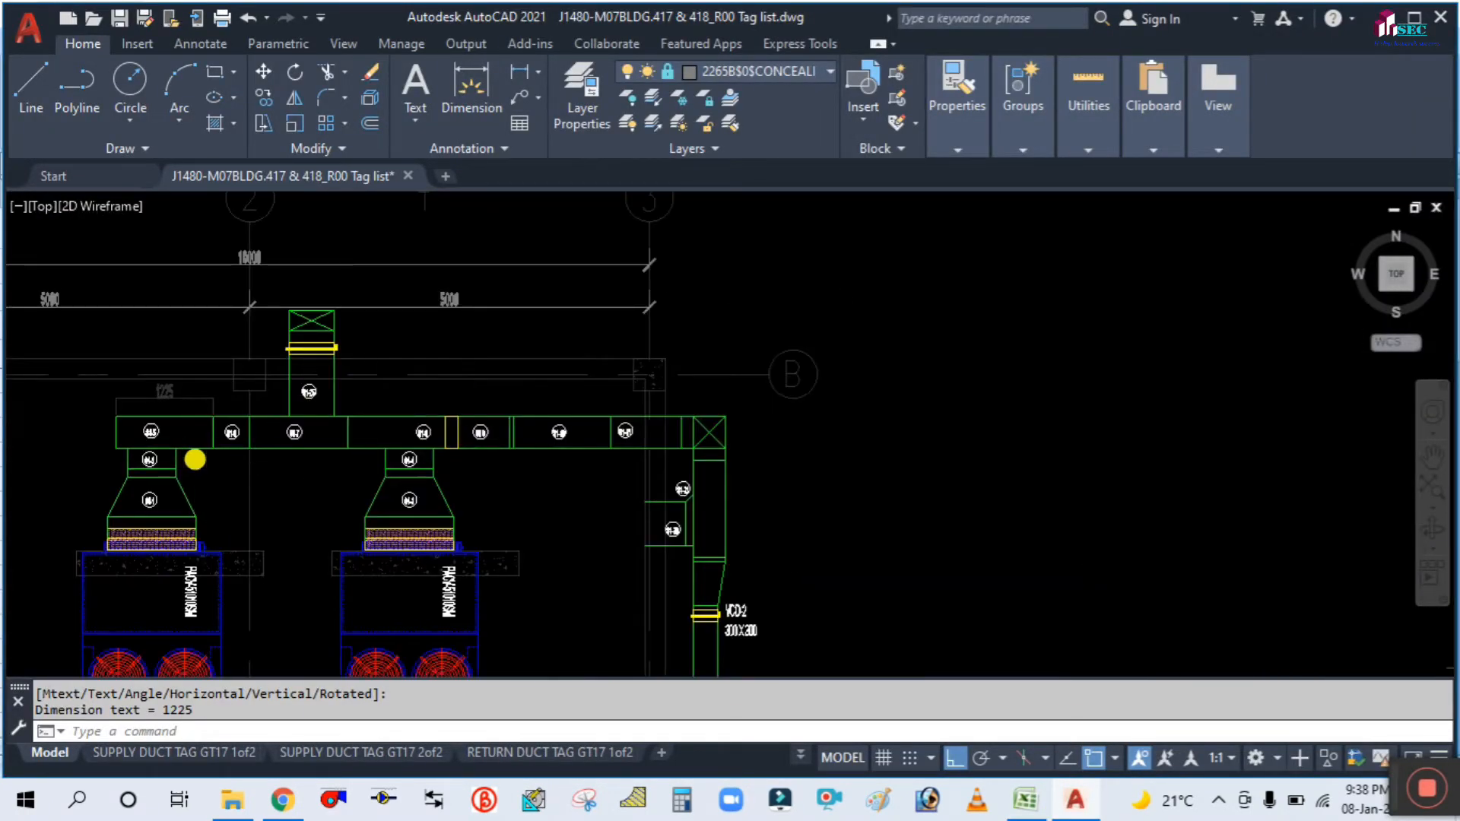
scroll(197, 456, "up", 4)
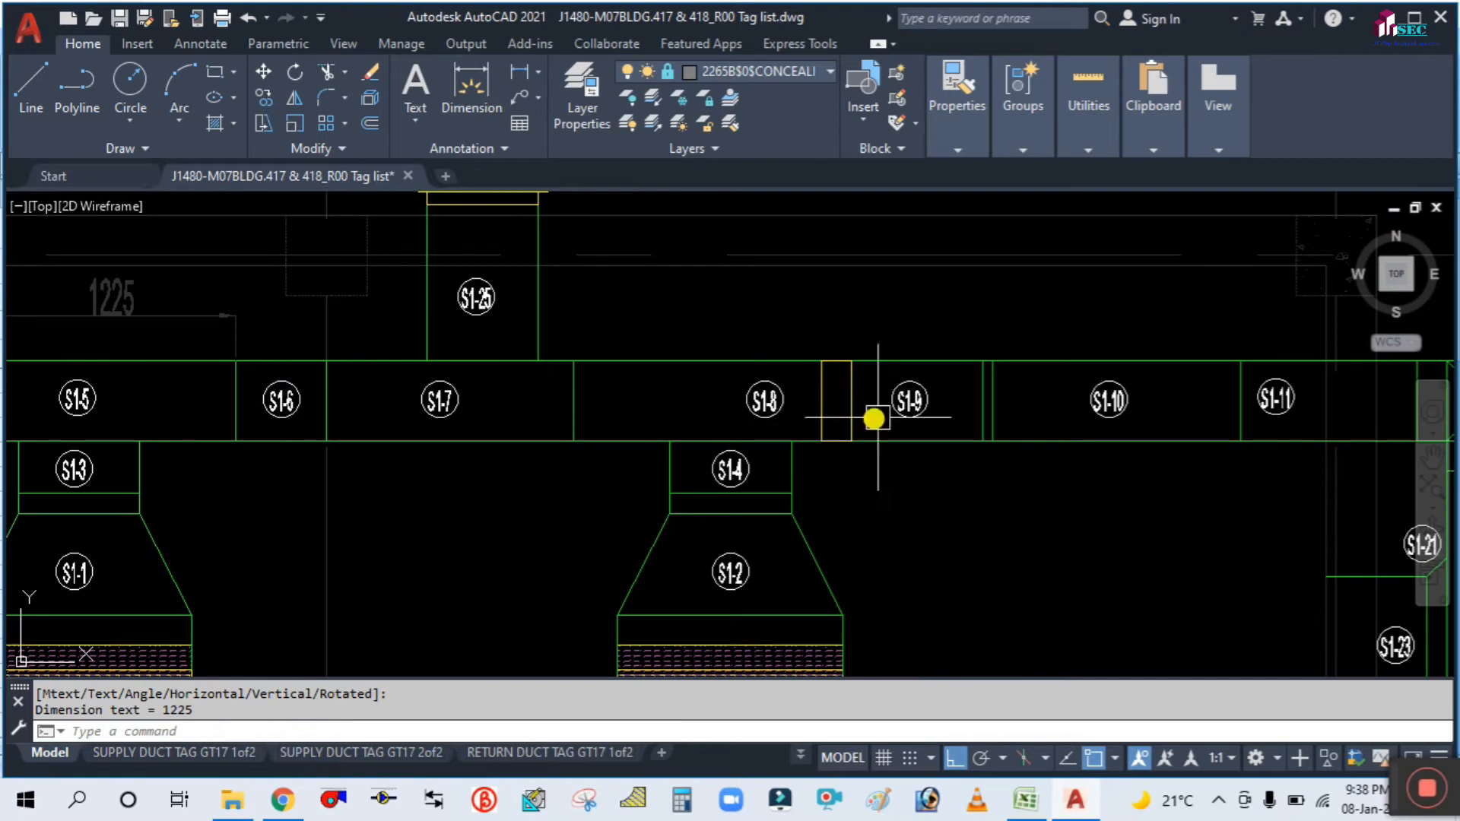
middle_click_drag(893, 463, 486, 446)
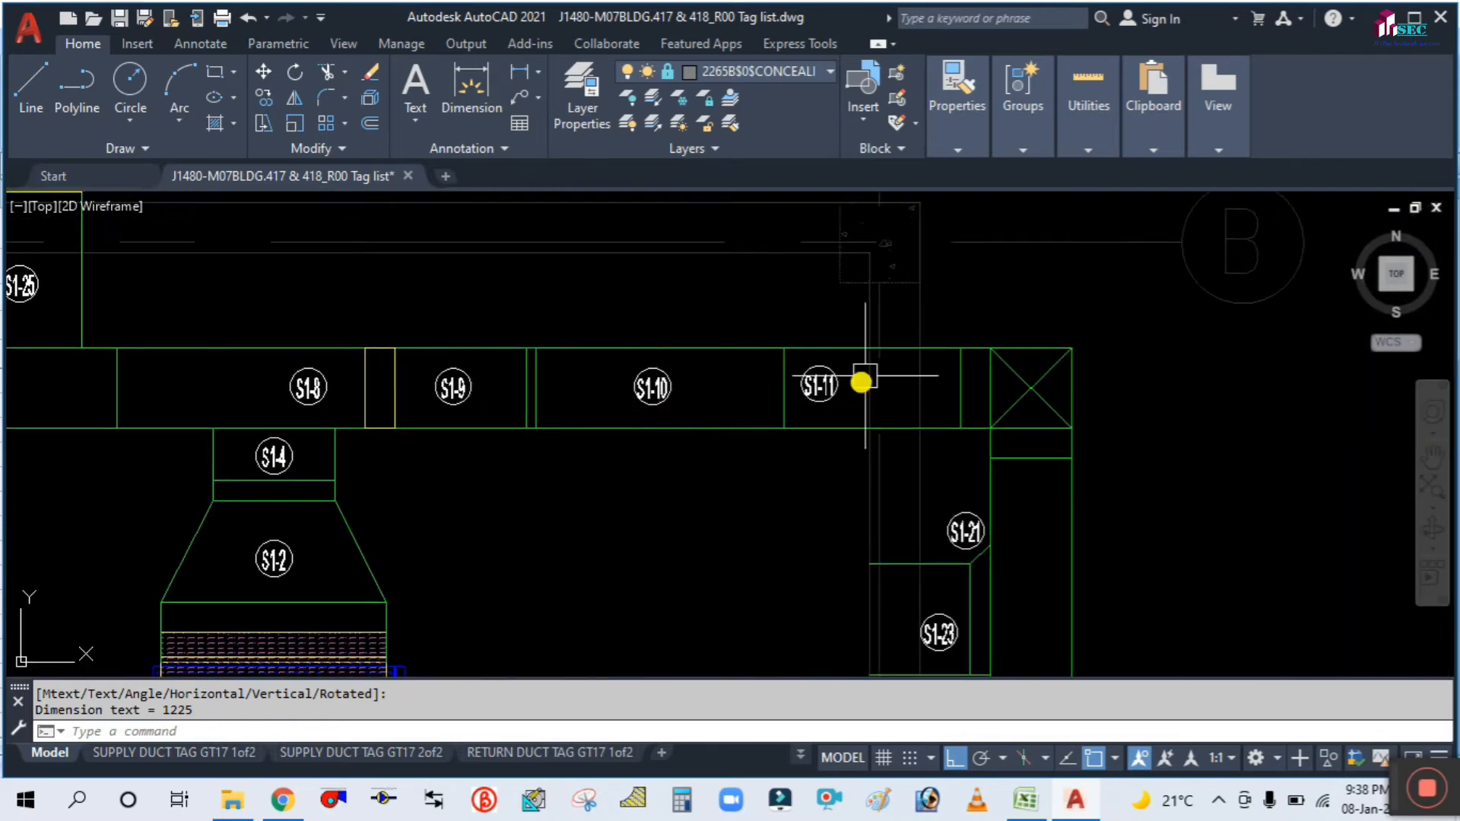
scroll(677, 572, "down", 5)
middle_click_drag(677, 573, 677, 329)
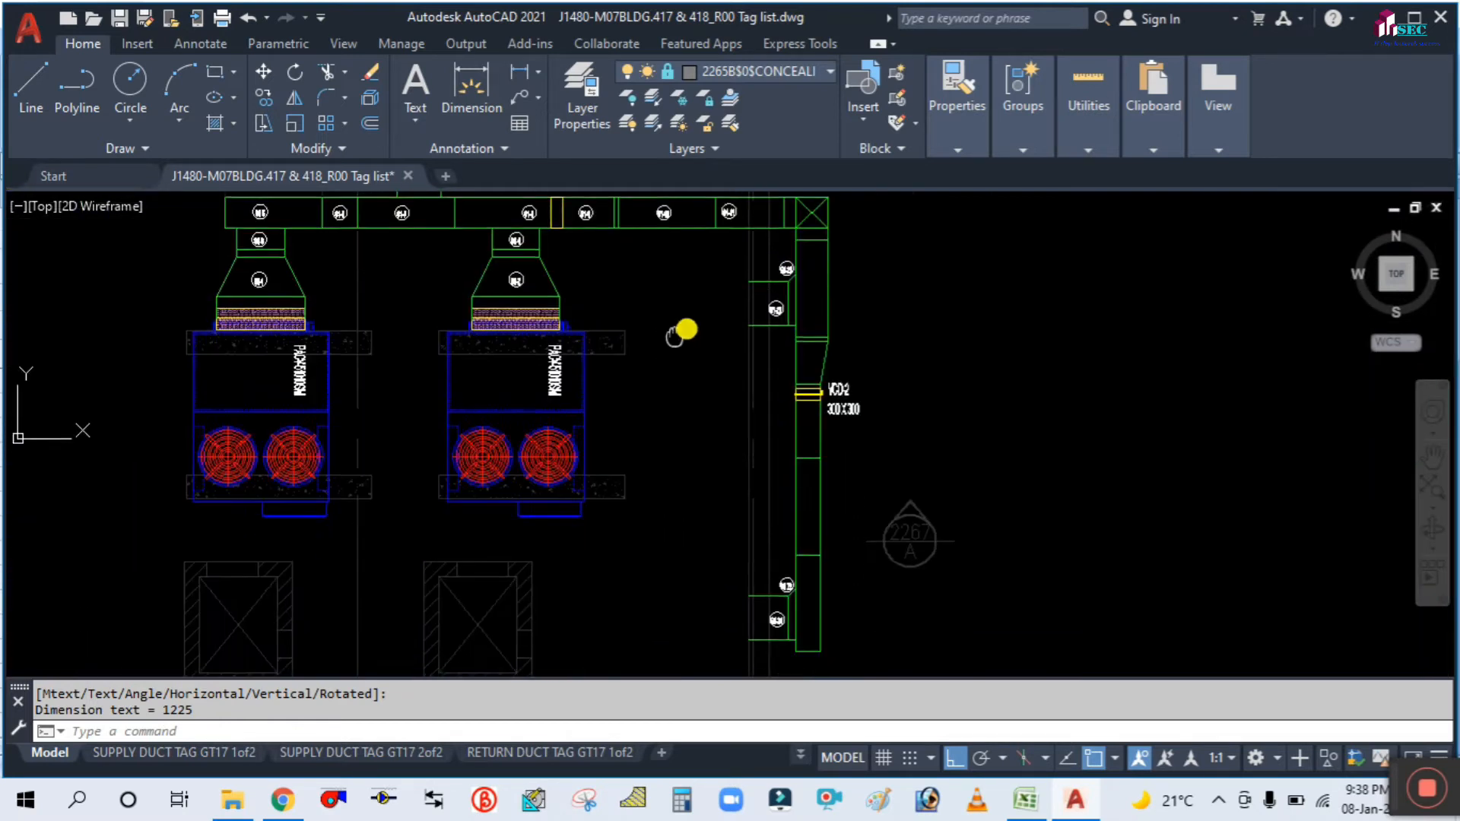
scroll(874, 525, "up", 4)
scroll(543, 350, "down", 4)
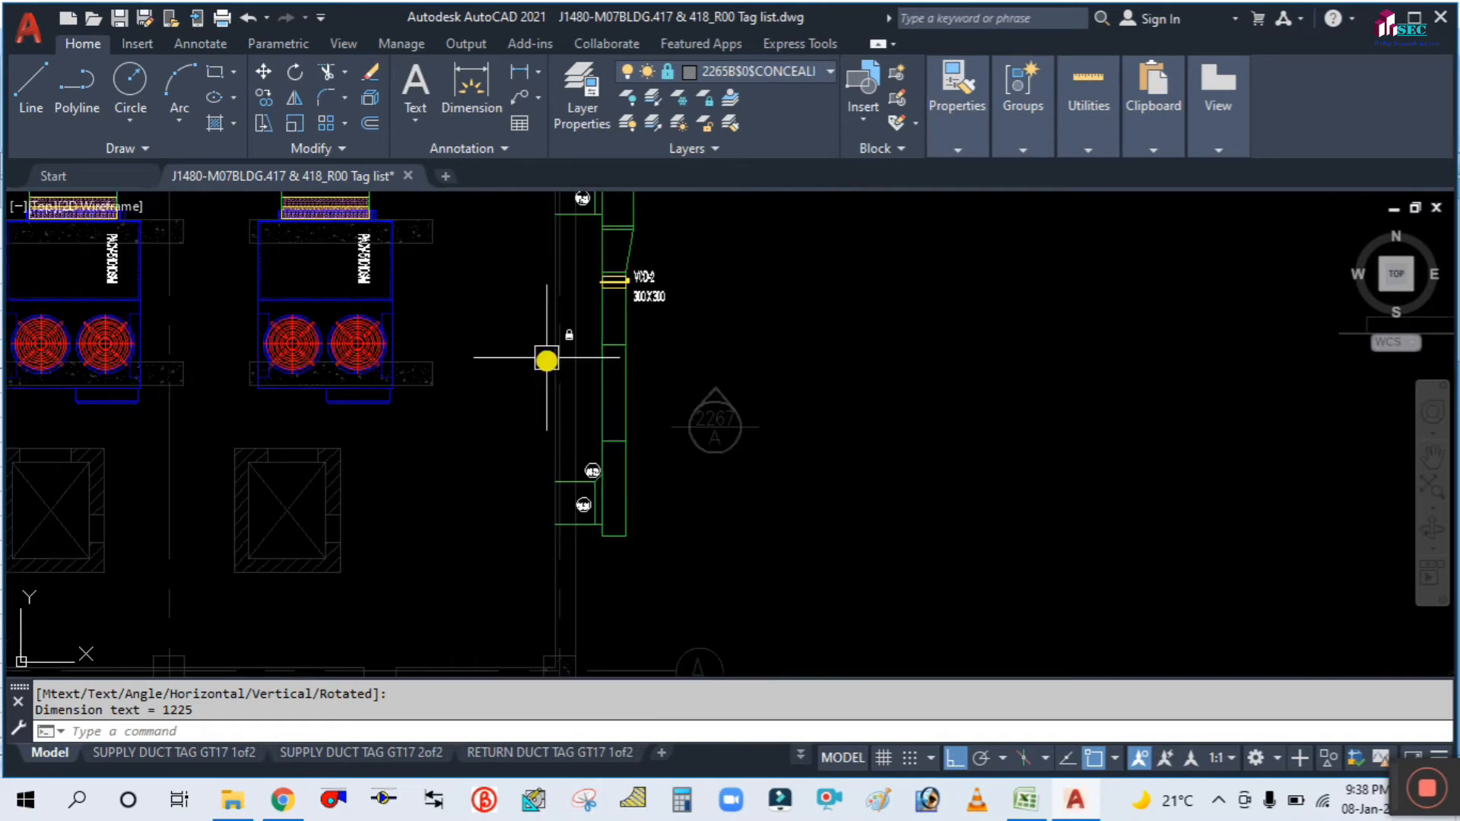
middle_click_drag(528, 332, 574, 457)
Return to the Excel takeoff sheet and inspect the formula for the total supply duct area in square feet in row 28.
left_click(1077, 800)
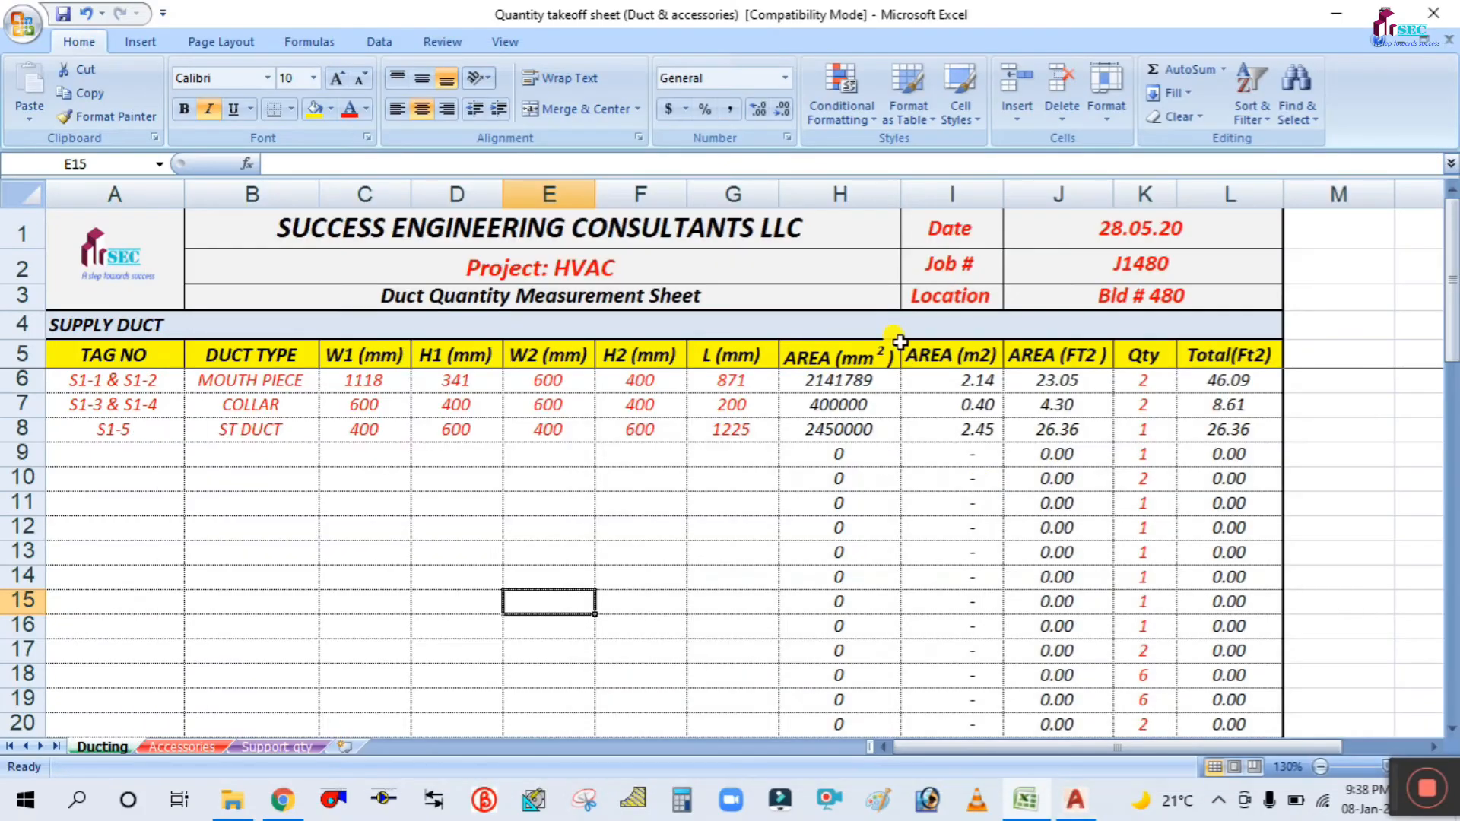
scroll(779, 375, "down", 4)
scroll(776, 383, "up", 4)
scroll(816, 599, "down", 2)
scroll(528, 613, "down", 2)
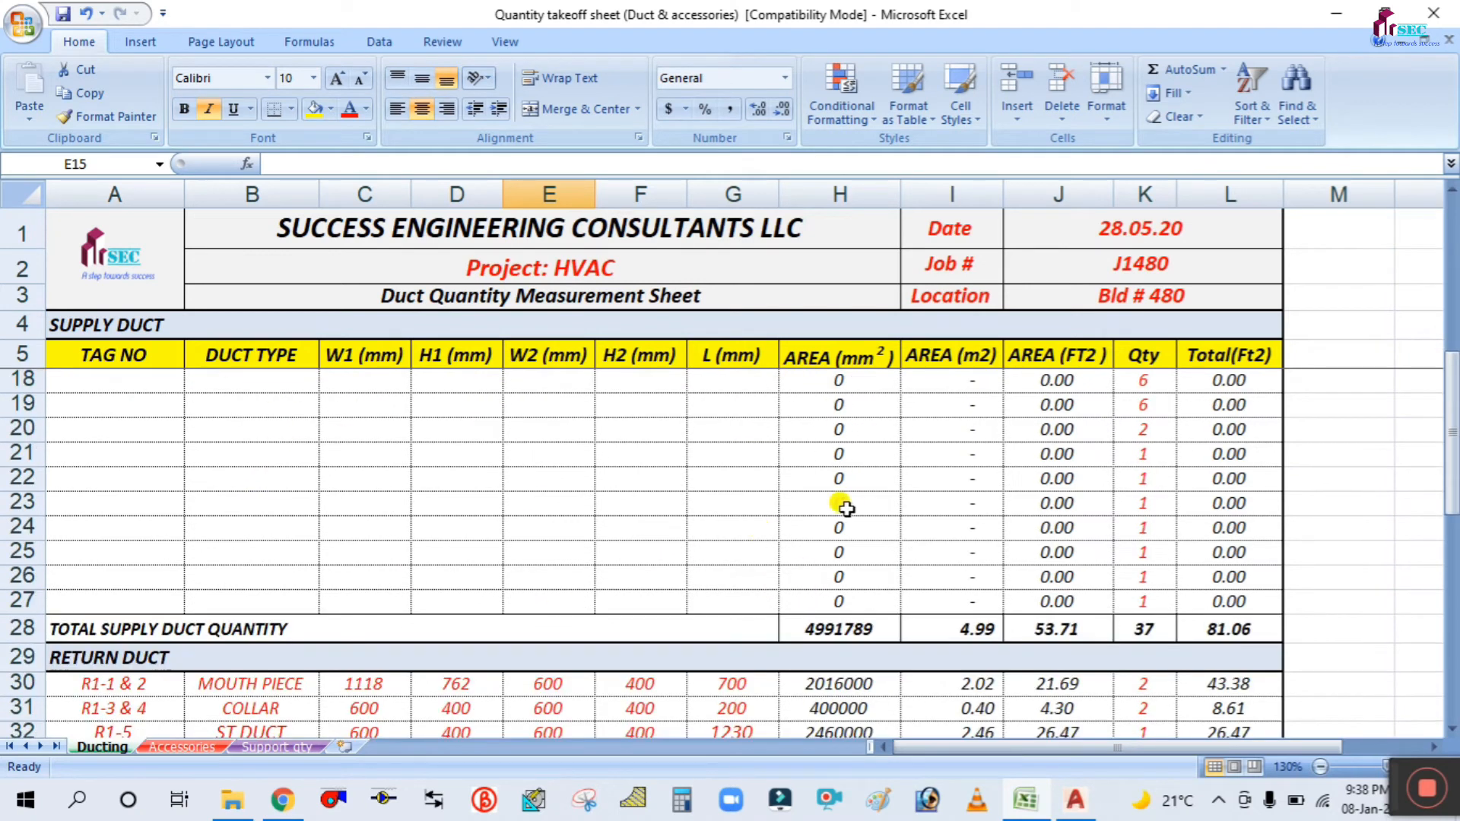
double_click(1231, 629)
key("Escape")
Clear the existing tags, duct types and dimensions from the first three return duct rows, A30 to G32.
scroll(783, 467, "down", 3)
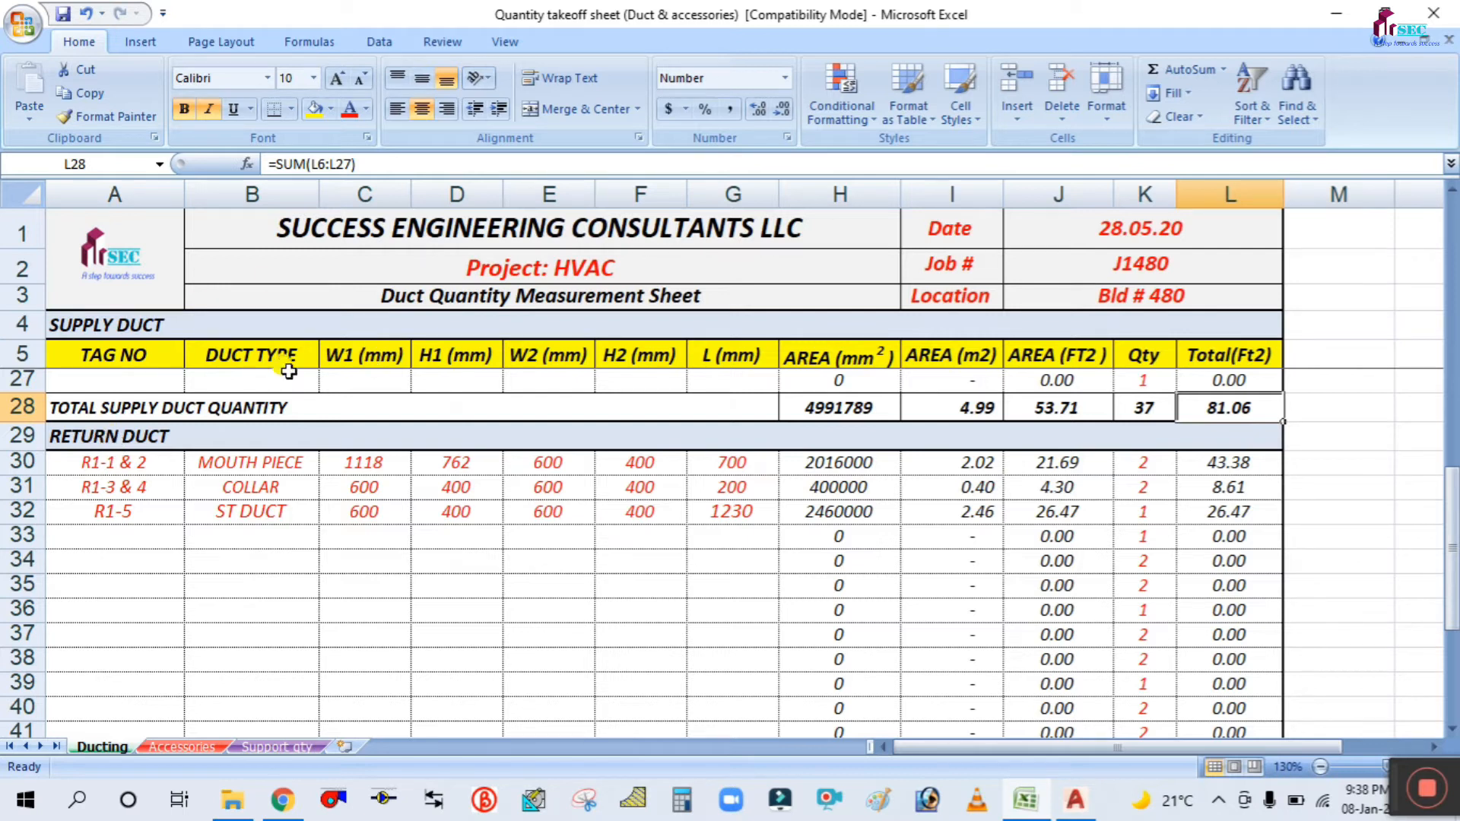
left_click(105, 430)
left_click(122, 541)
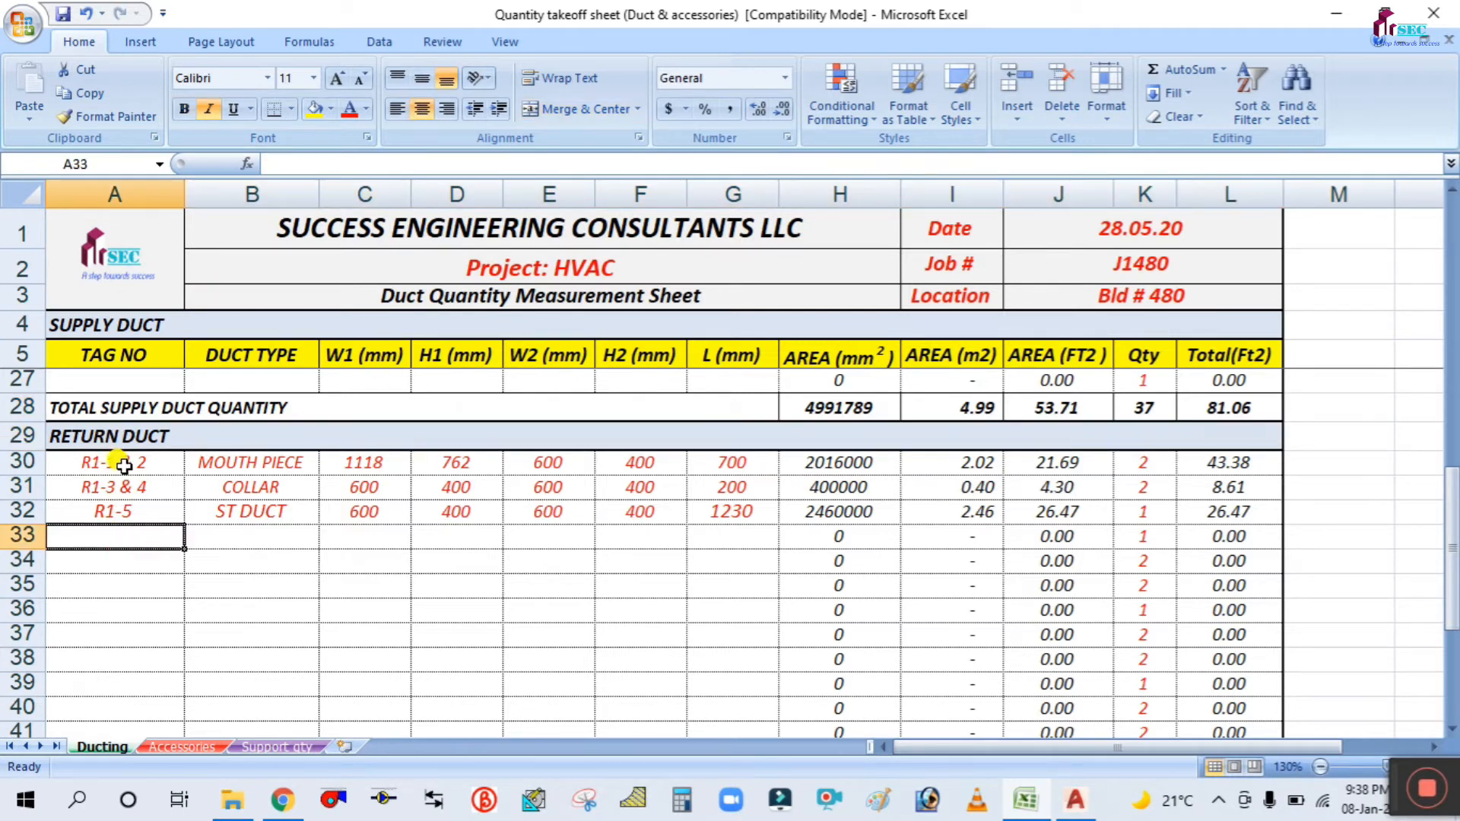
left_click_drag(124, 466, 698, 513)
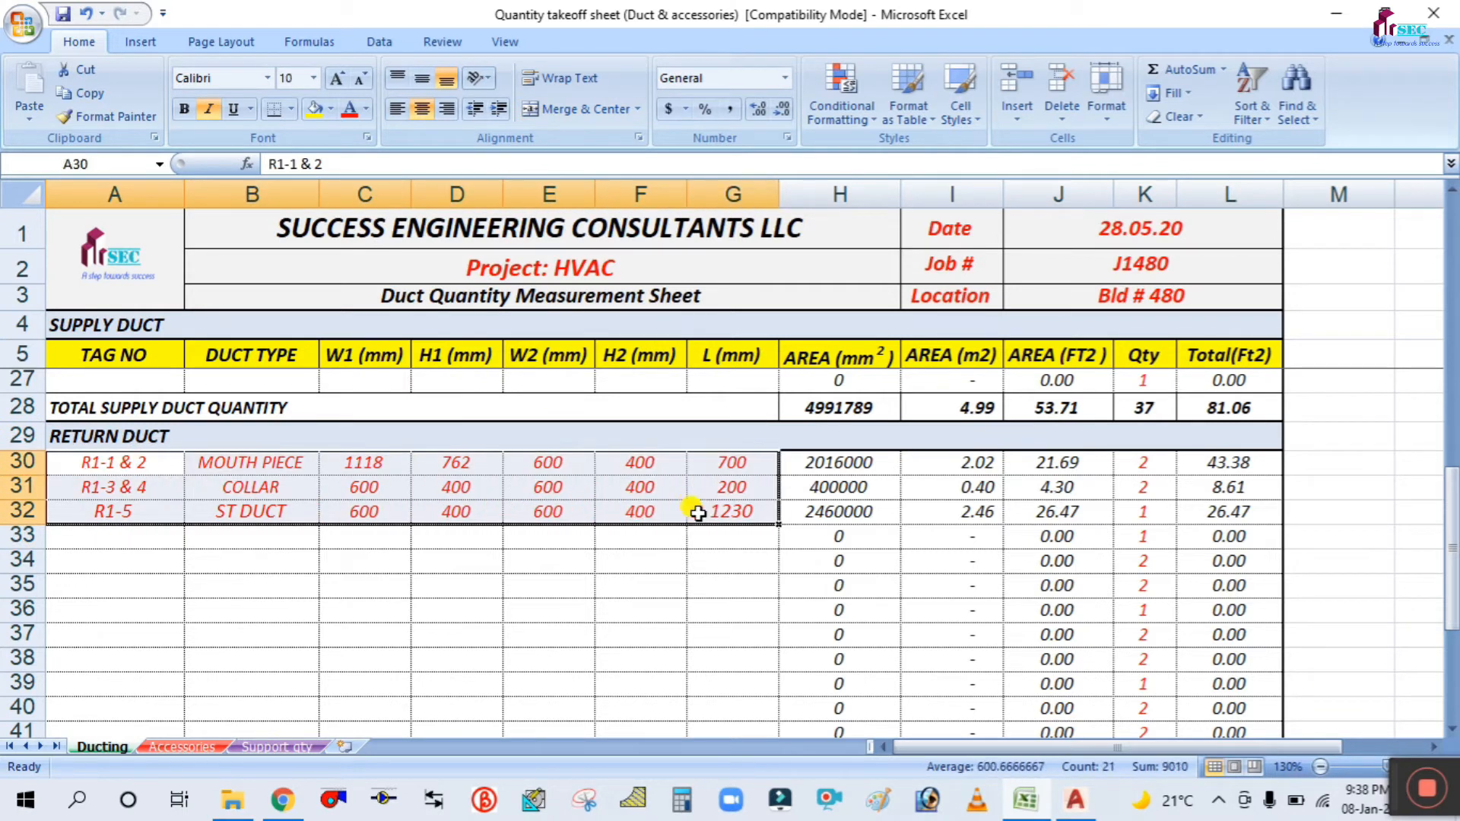
key("Delete")
left_click(646, 582)
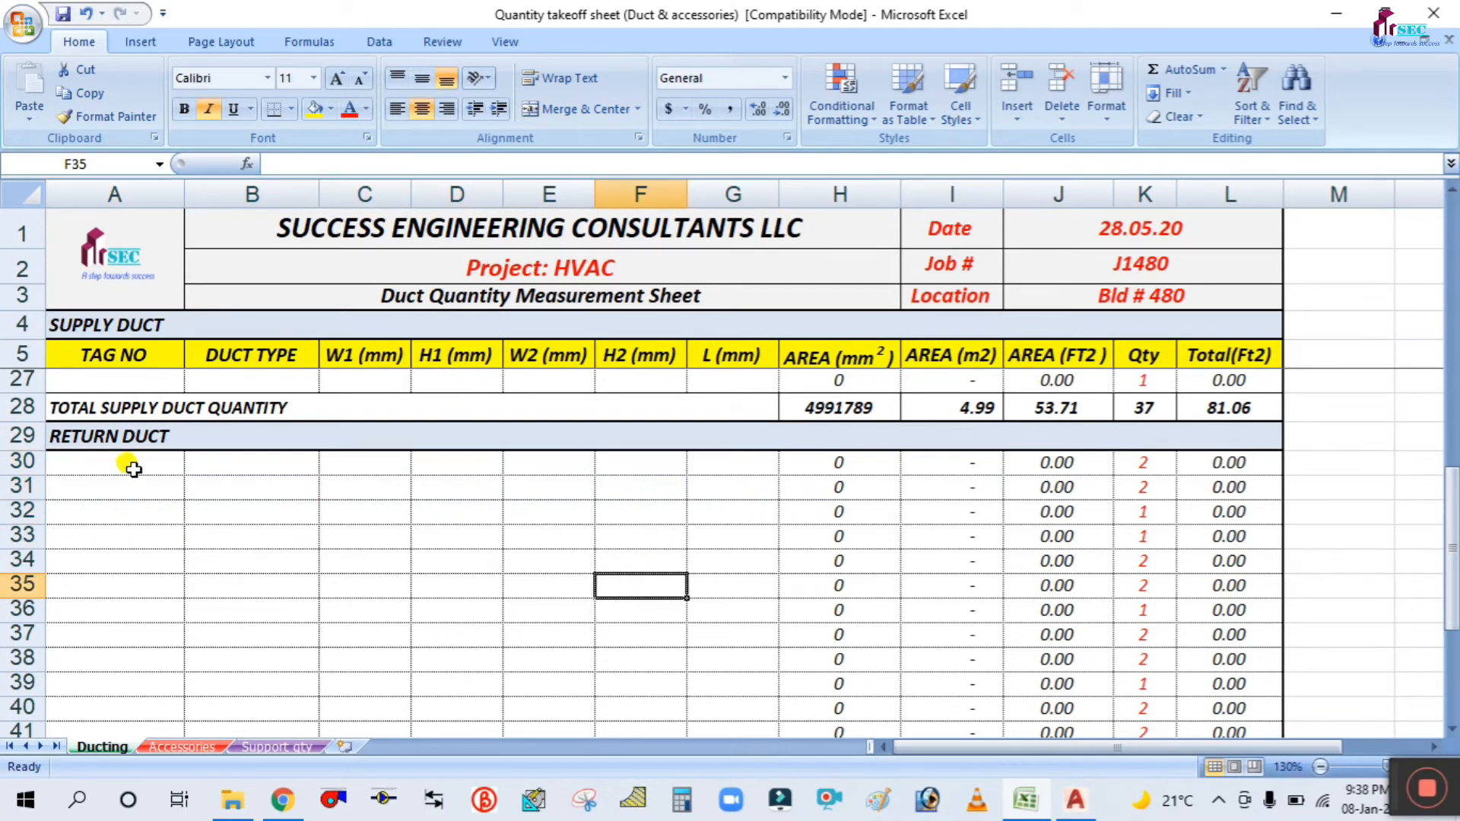
Select the first return duct tag cell, A30, then switch to the AutoCAD drawing and locate the R1-1 and R1-2 return duct pieces.
left_click(130, 467)
left_click(1072, 802)
scroll(873, 482, "down", 6)
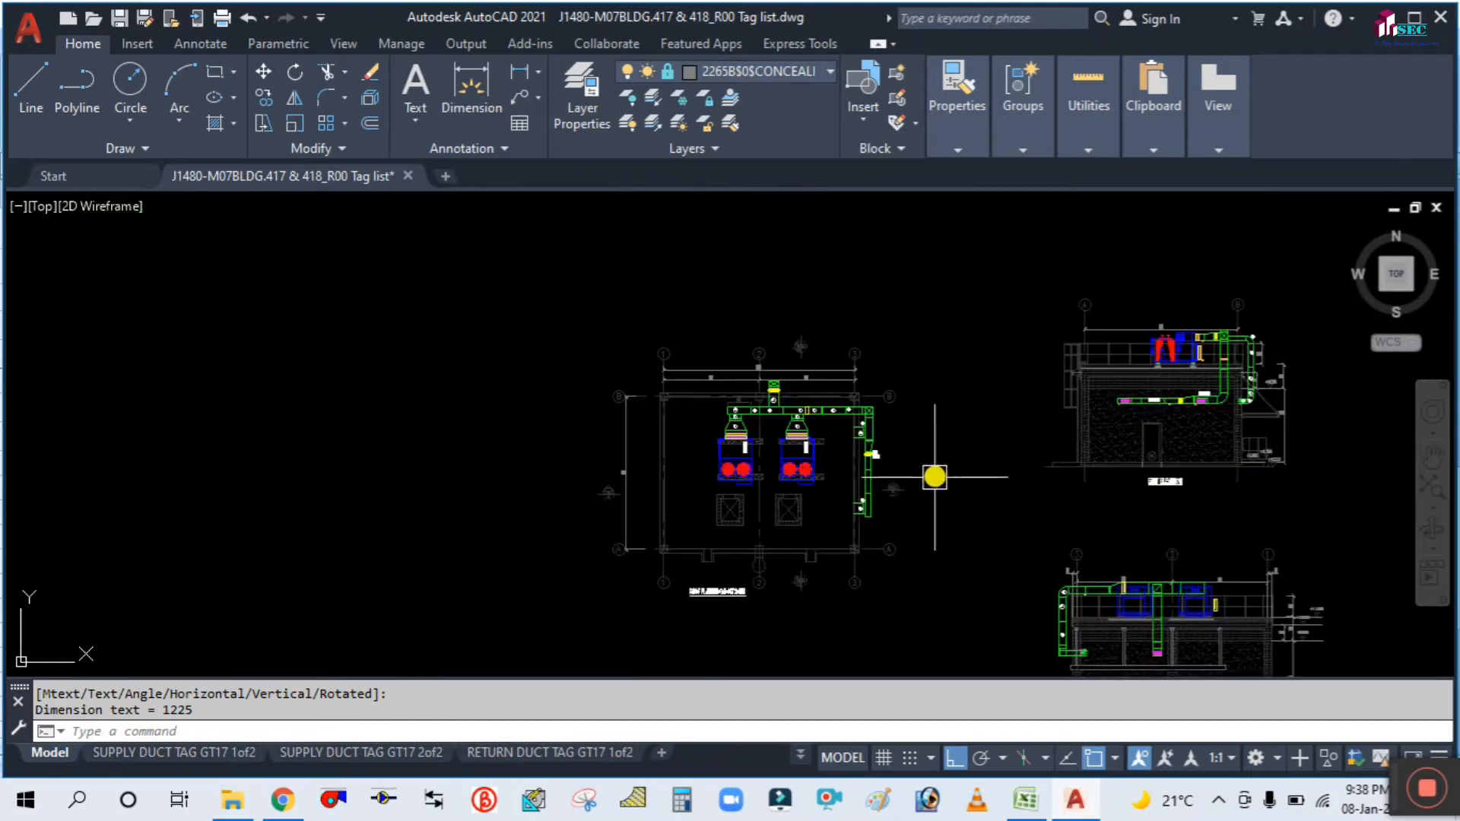
scroll(525, 486, "up", 6)
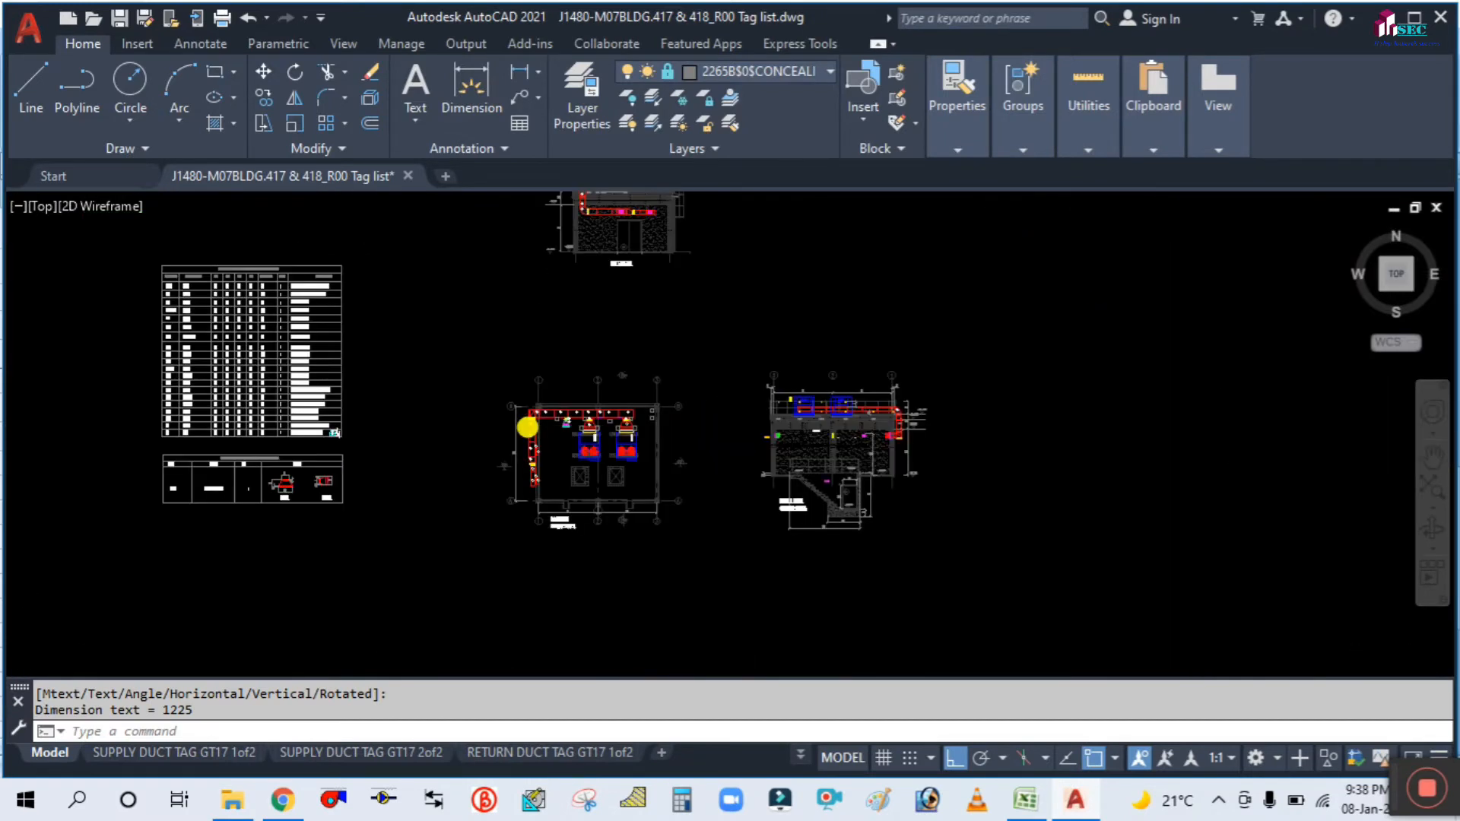
scroll(811, 403, "up", 5)
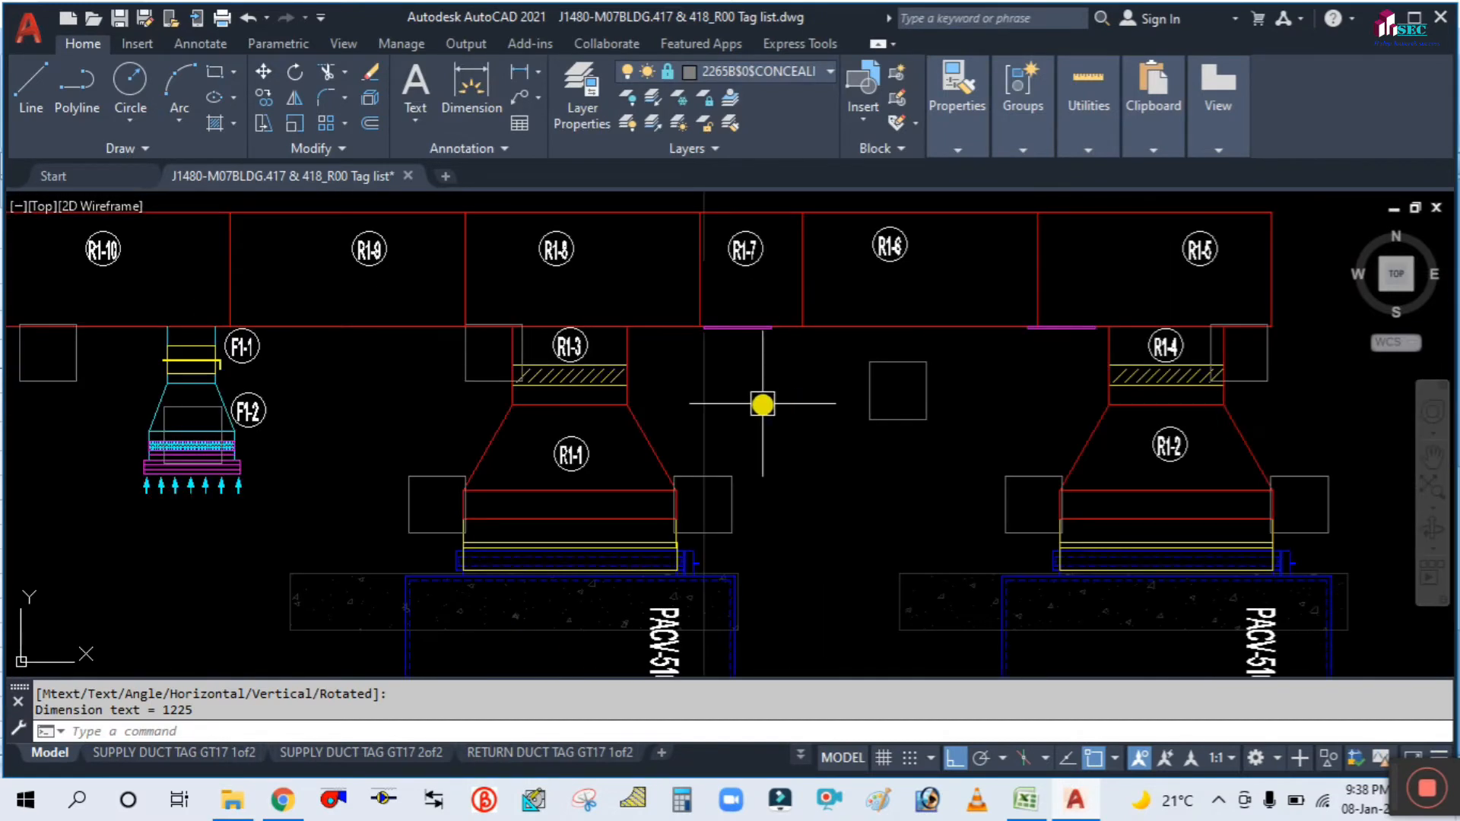
scroll(981, 429, "up", 2)
scroll(430, 438, "up", 3)
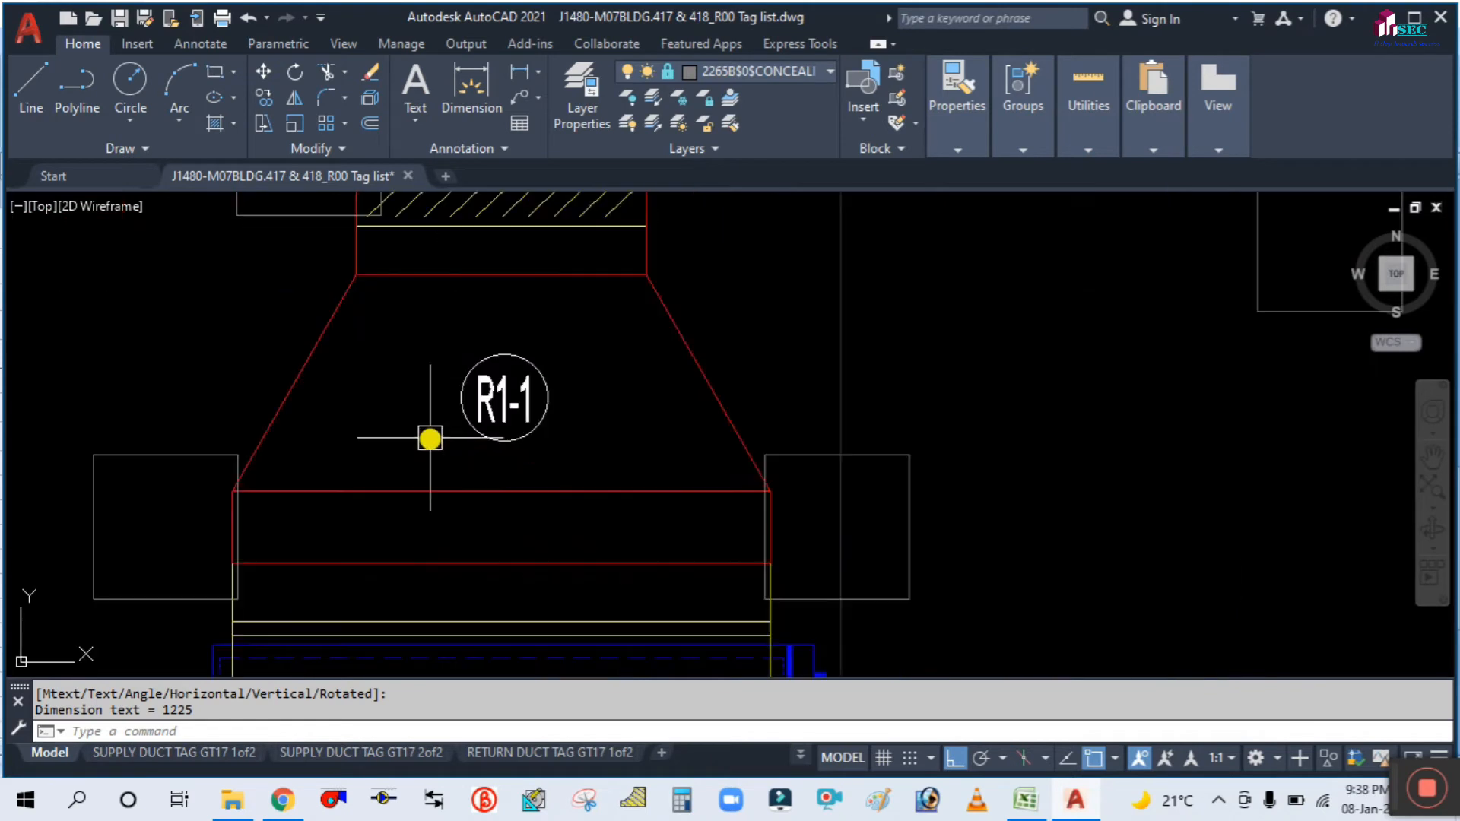
scroll(487, 414, "down", 3)
scroll(551, 407, "up", 1)
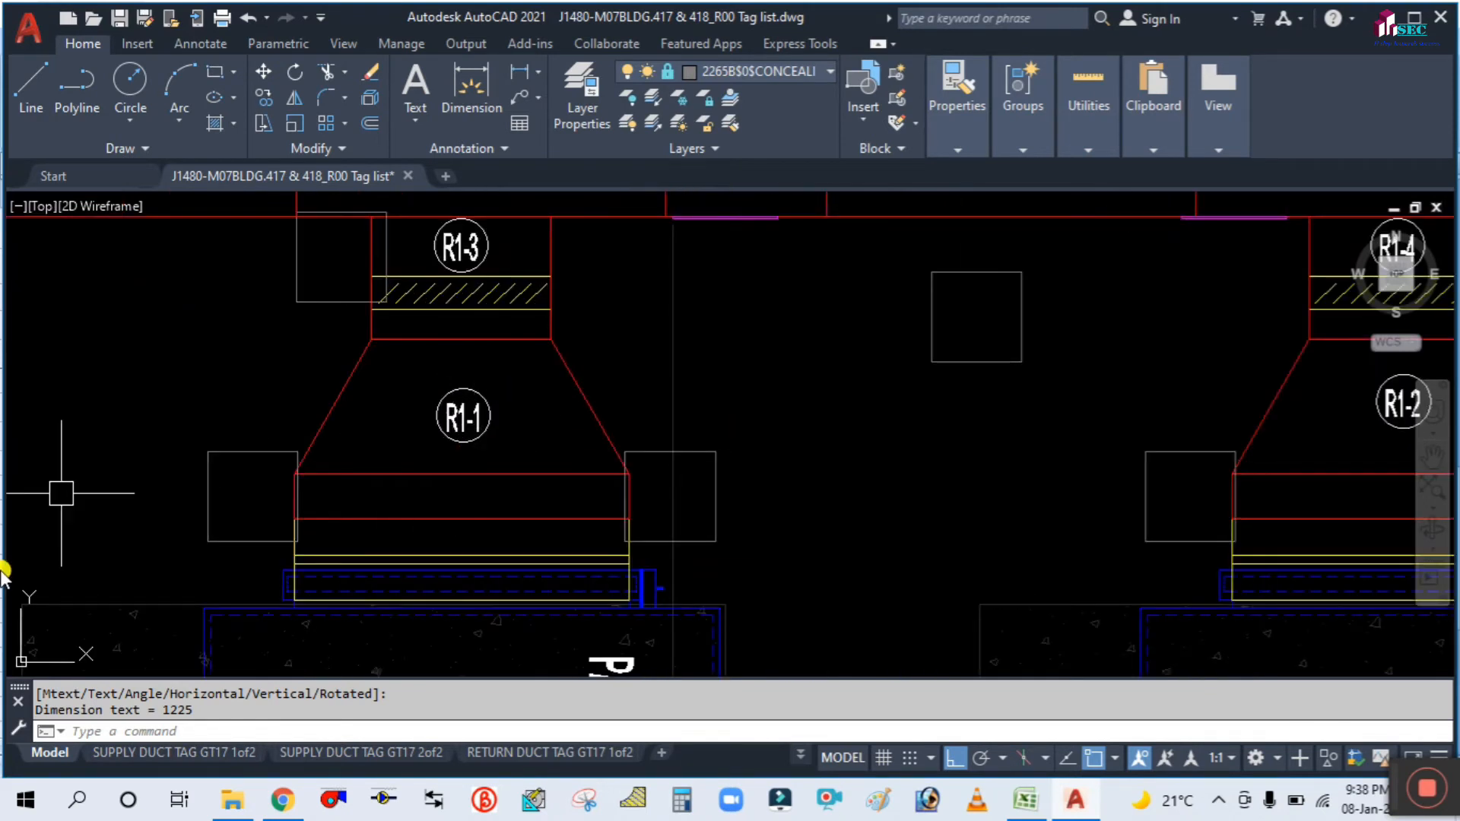
Check the mouth piece tags in the roof layout, then switch to Excel and enter R1-1 & R1-2 as tag number in cell A30.
scroll(769, 378, "down", 2)
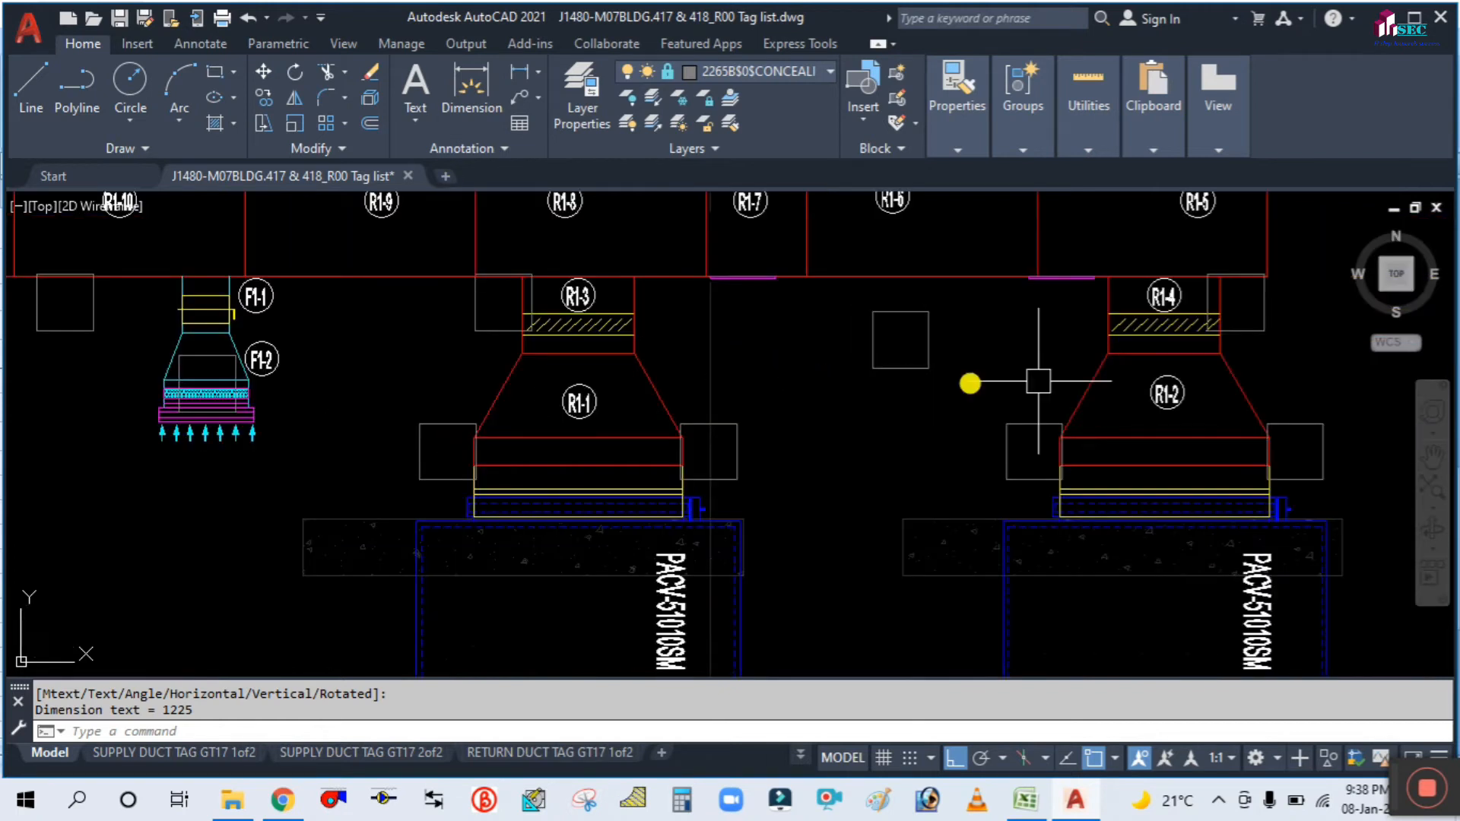
middle_click_drag(1206, 385, 1069, 417)
left_click(1075, 799)
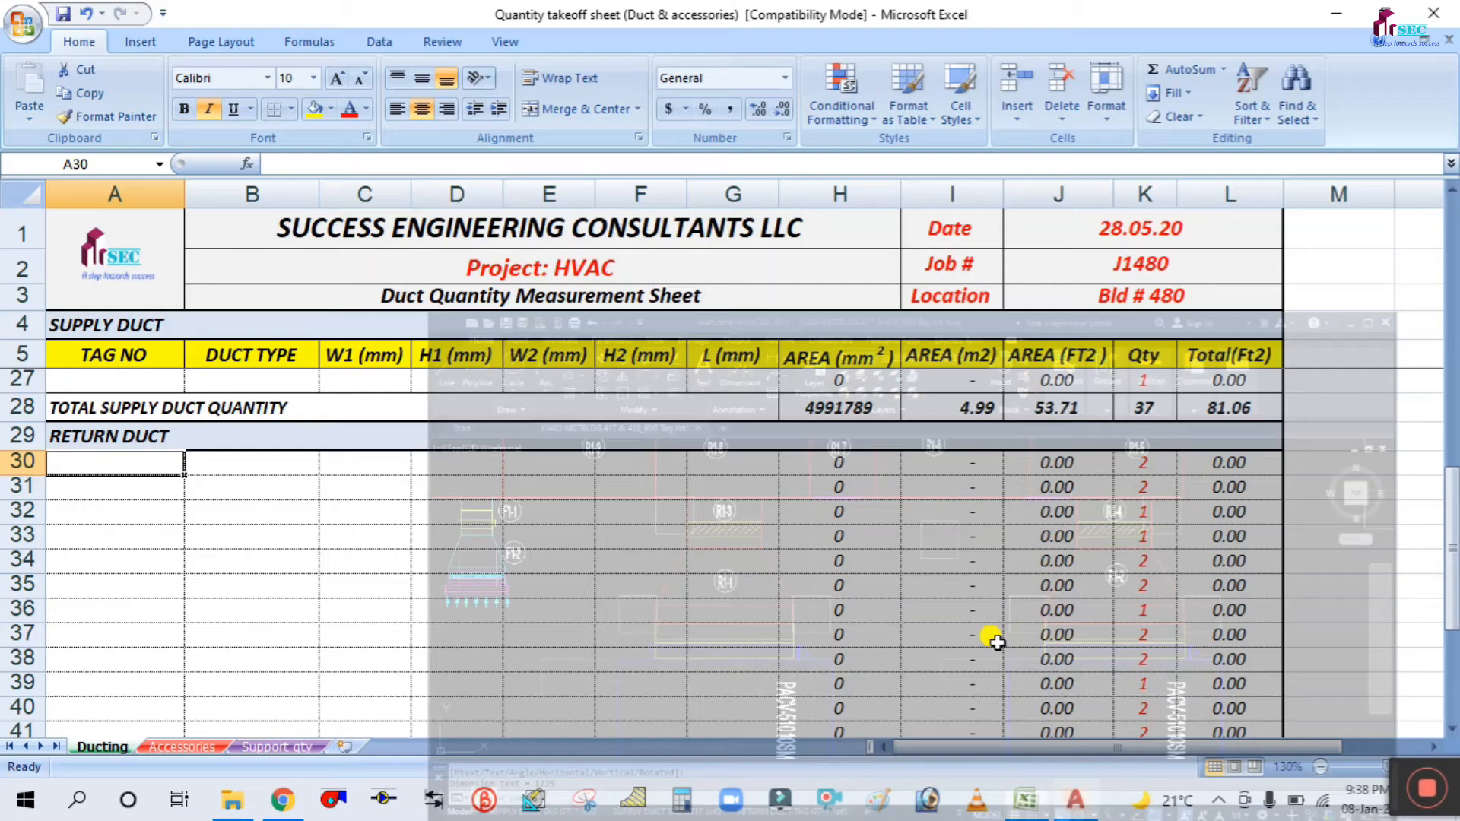
type("R")
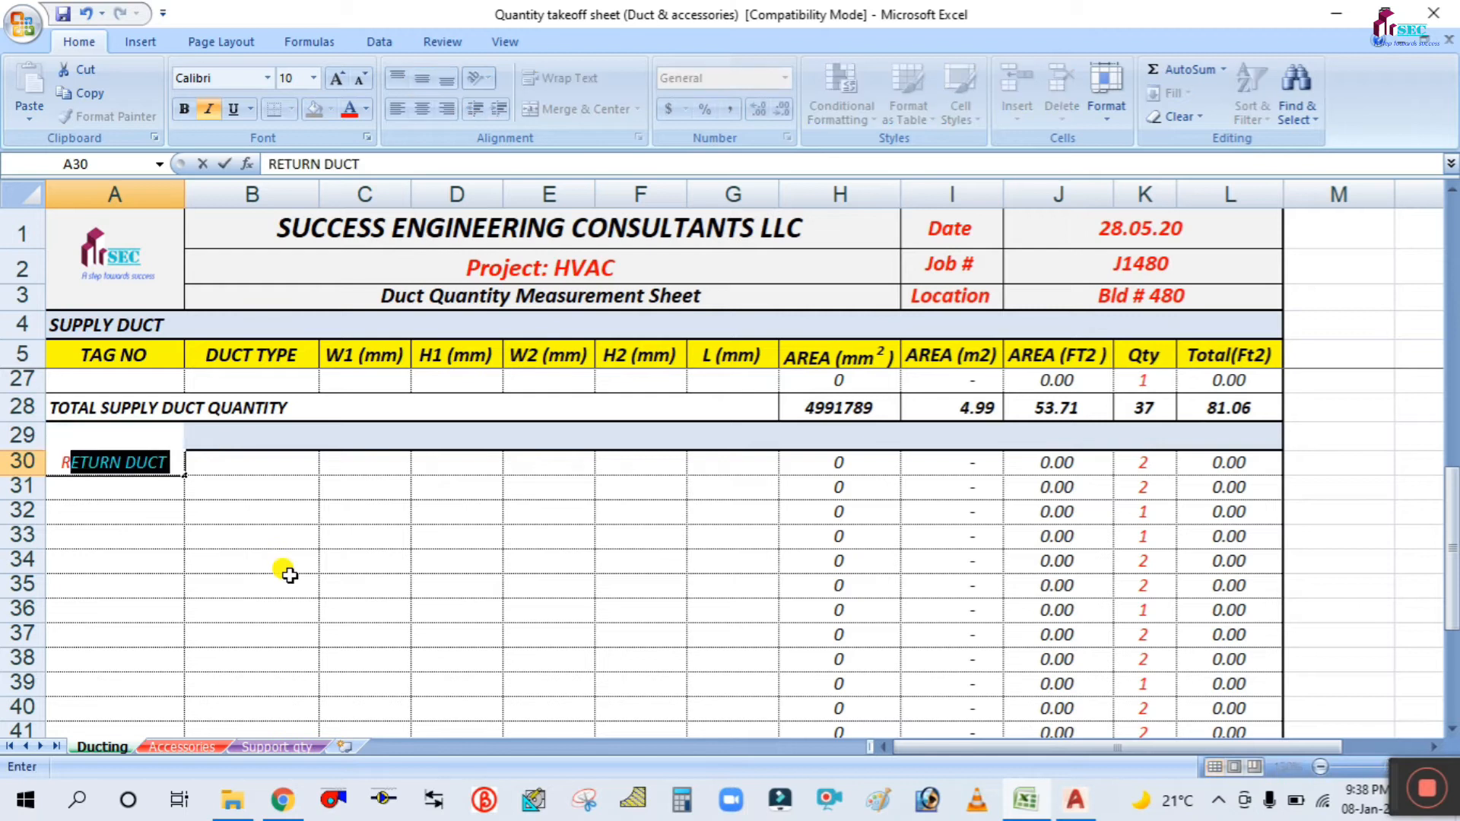
type("1-1 & R1-2")
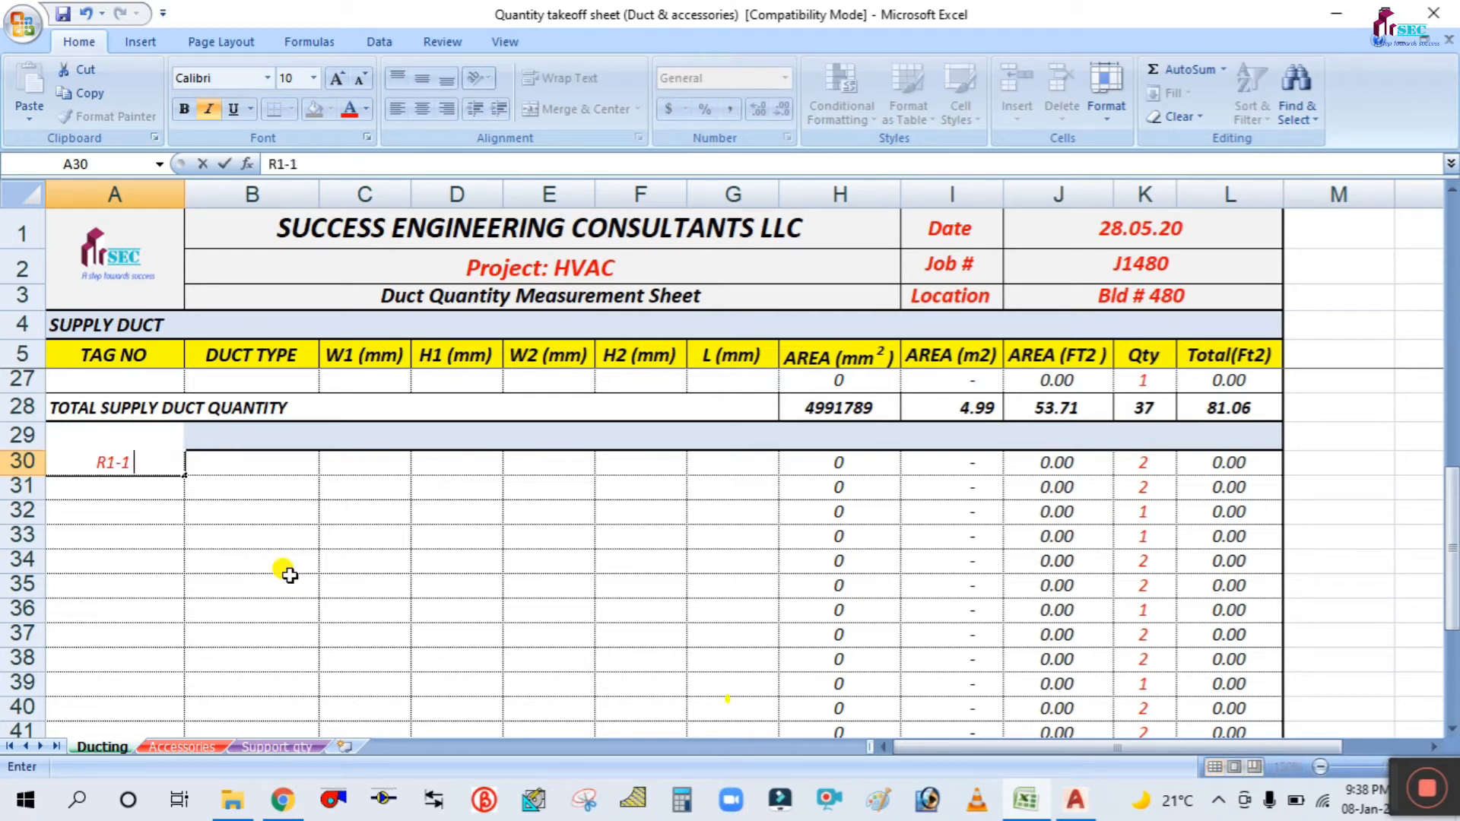
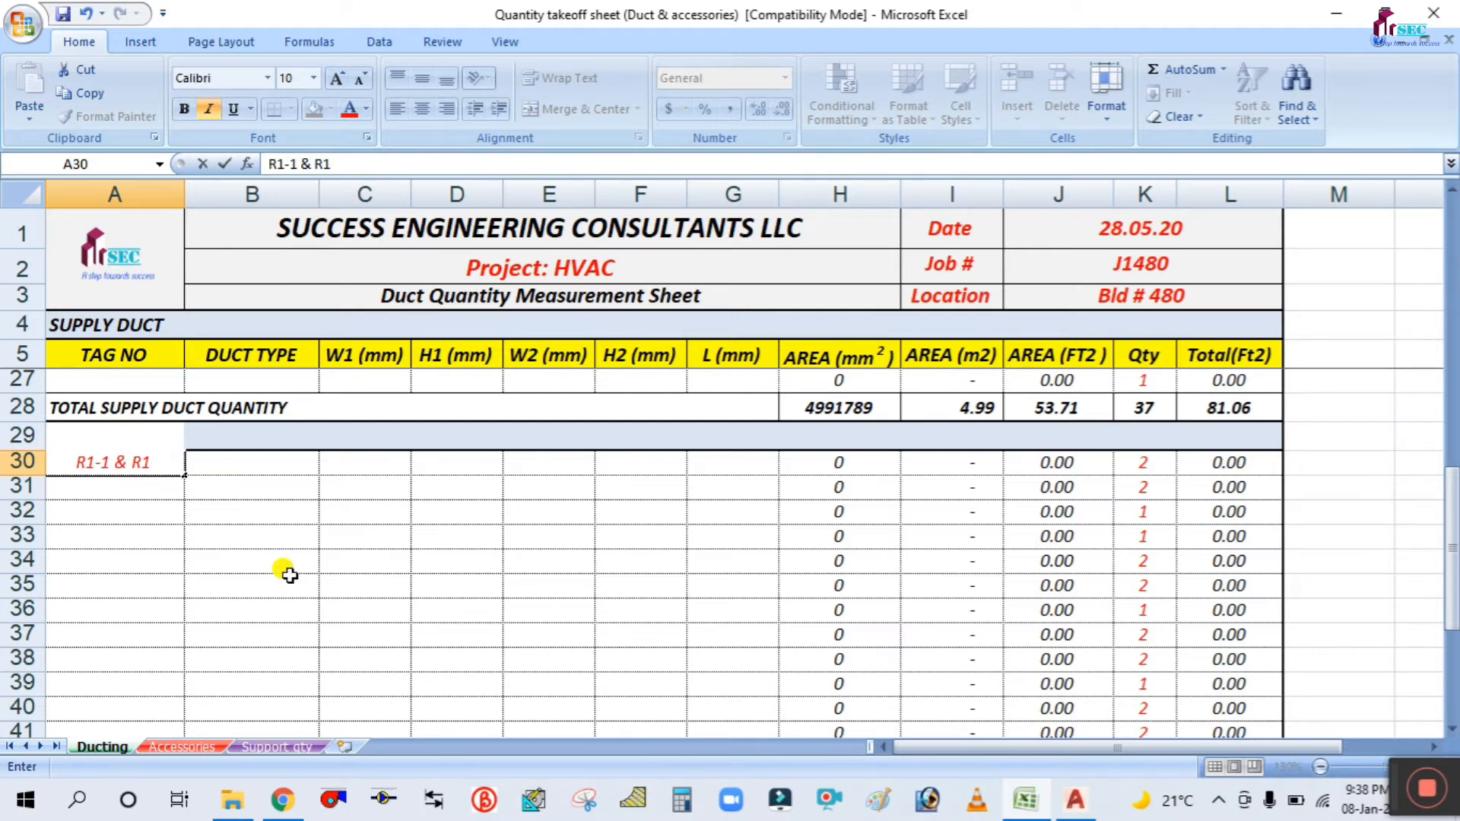
left_click(297, 576)
Enter MOUTH PIECE as the duct type for the R1-1 & R1-2 row.
left_click(304, 467)
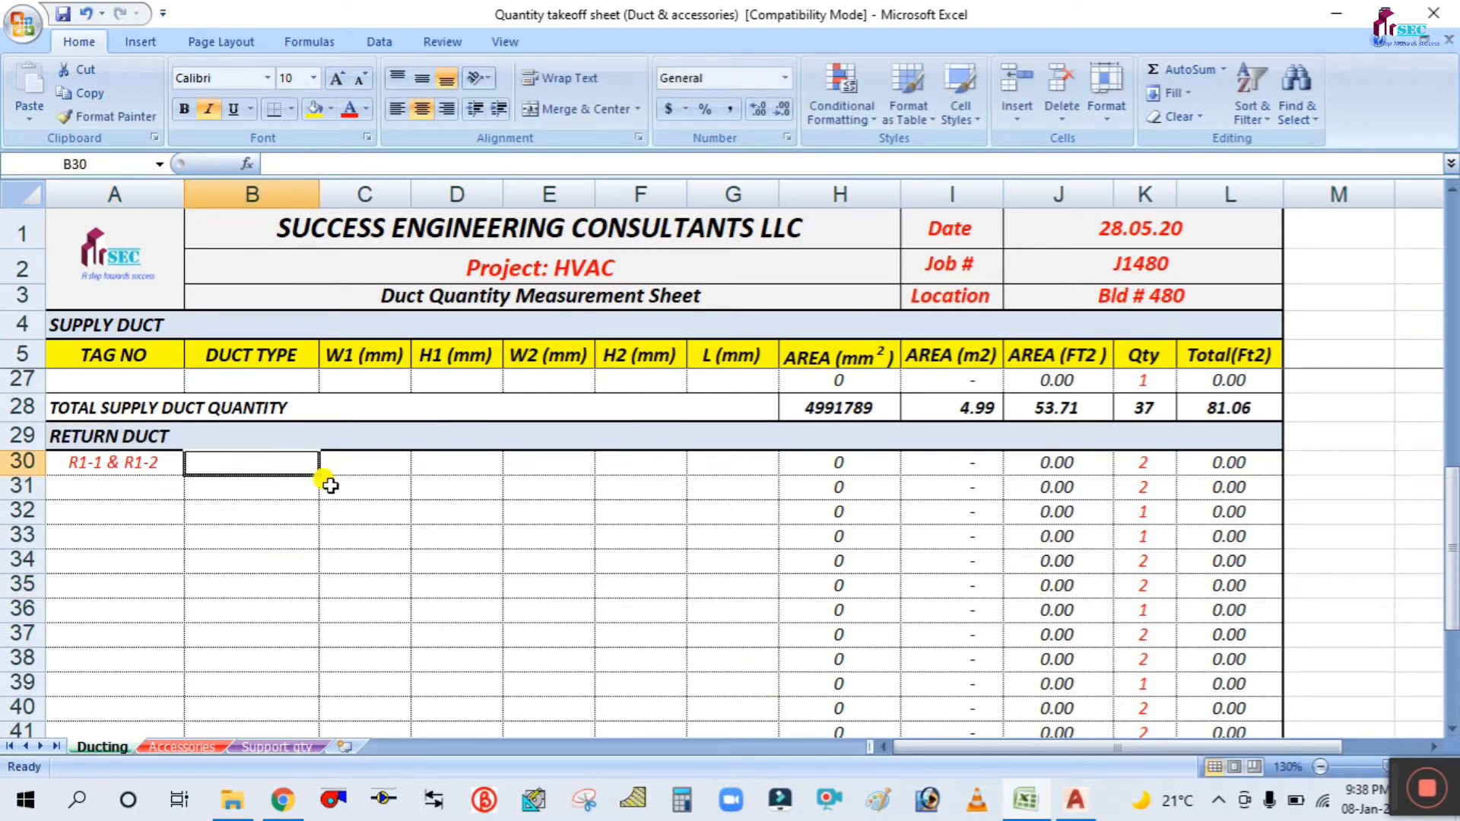
left_click(1040, 794)
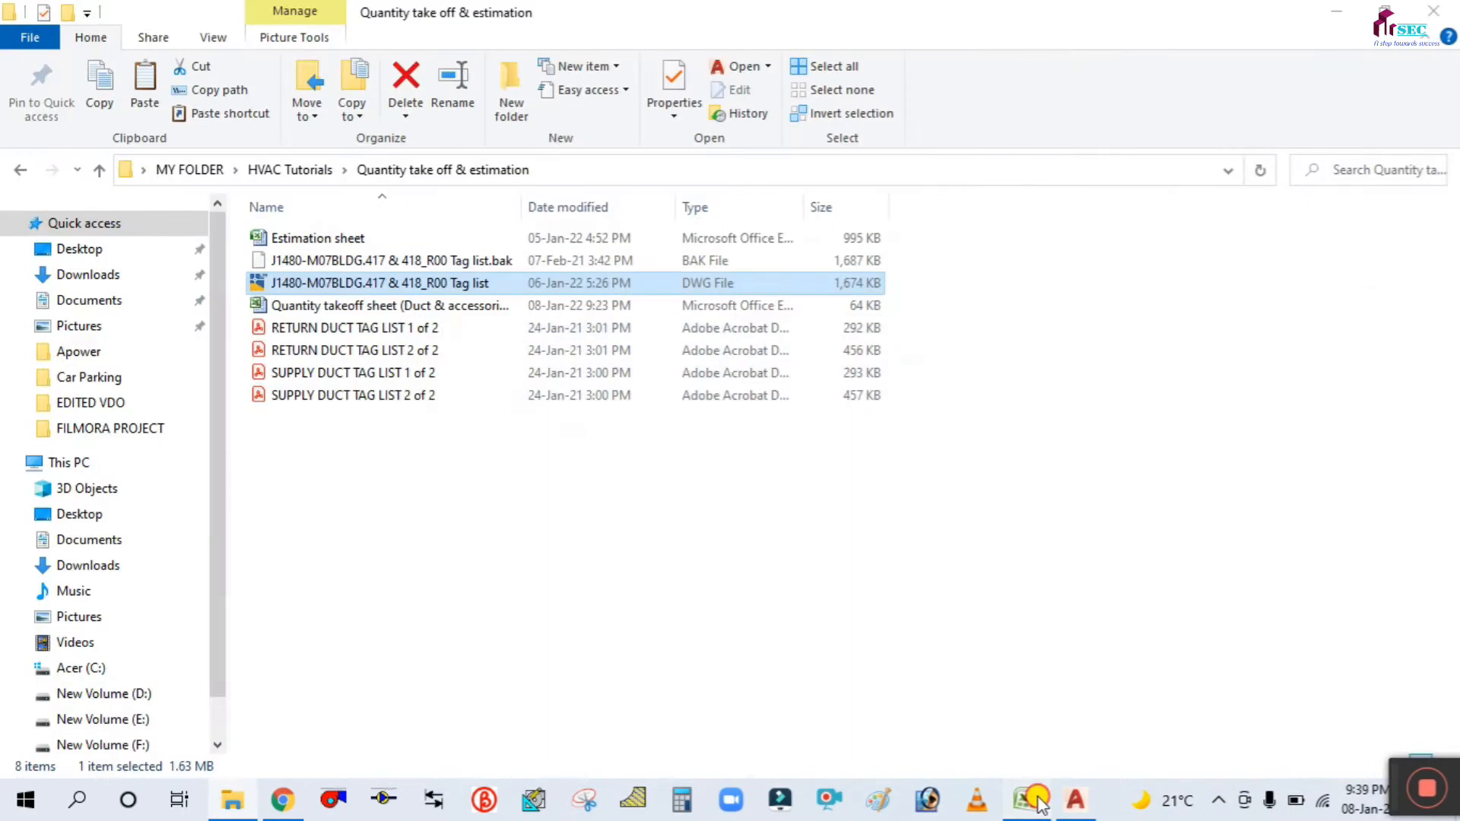
left_click(1040, 795)
type("M")
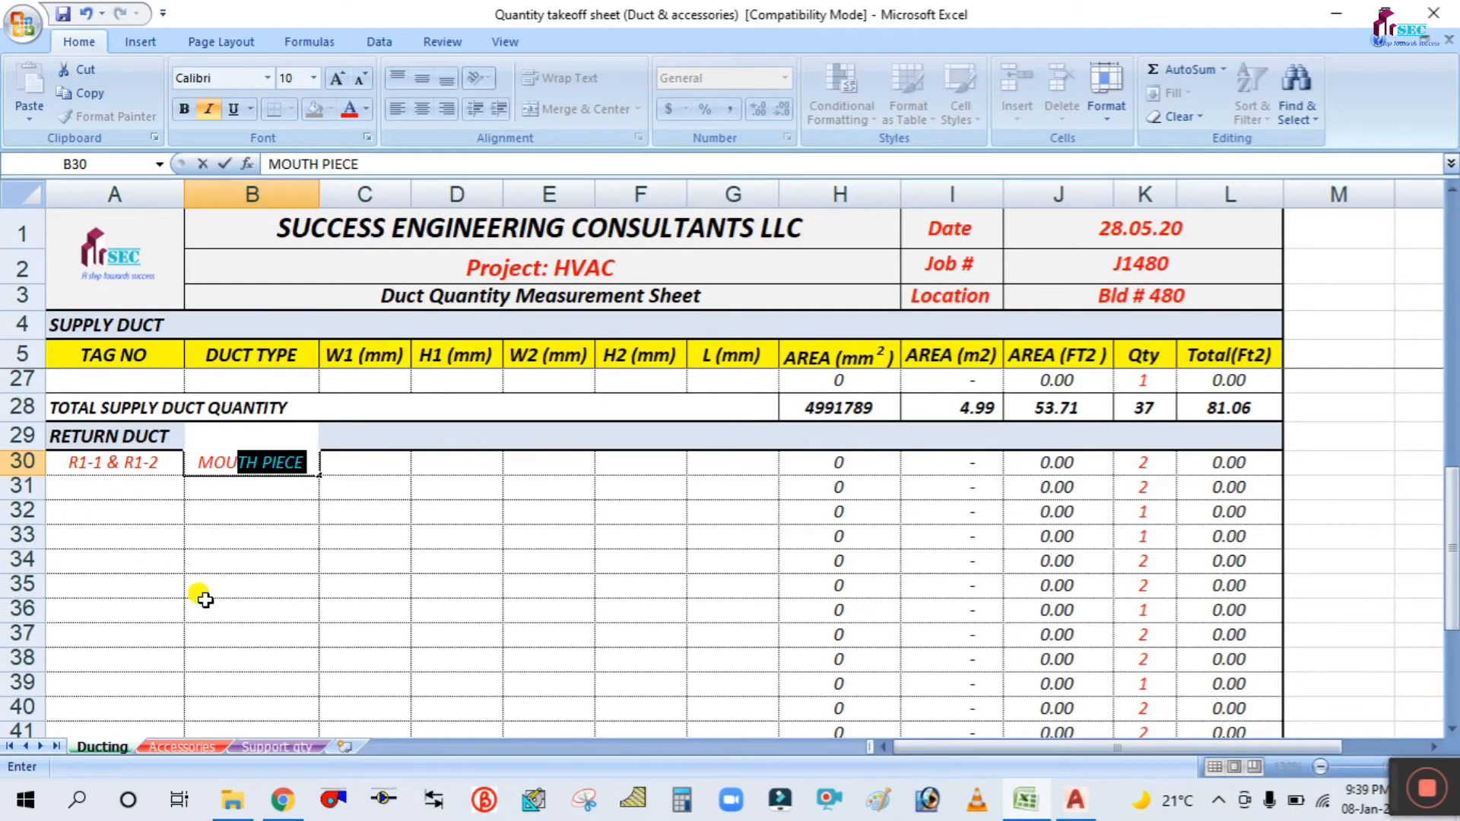
type("OU")
Switch to AutoCAD and examine the mouth piece's top and side view dimensions in the return mouth tag list.
left_click(361, 465)
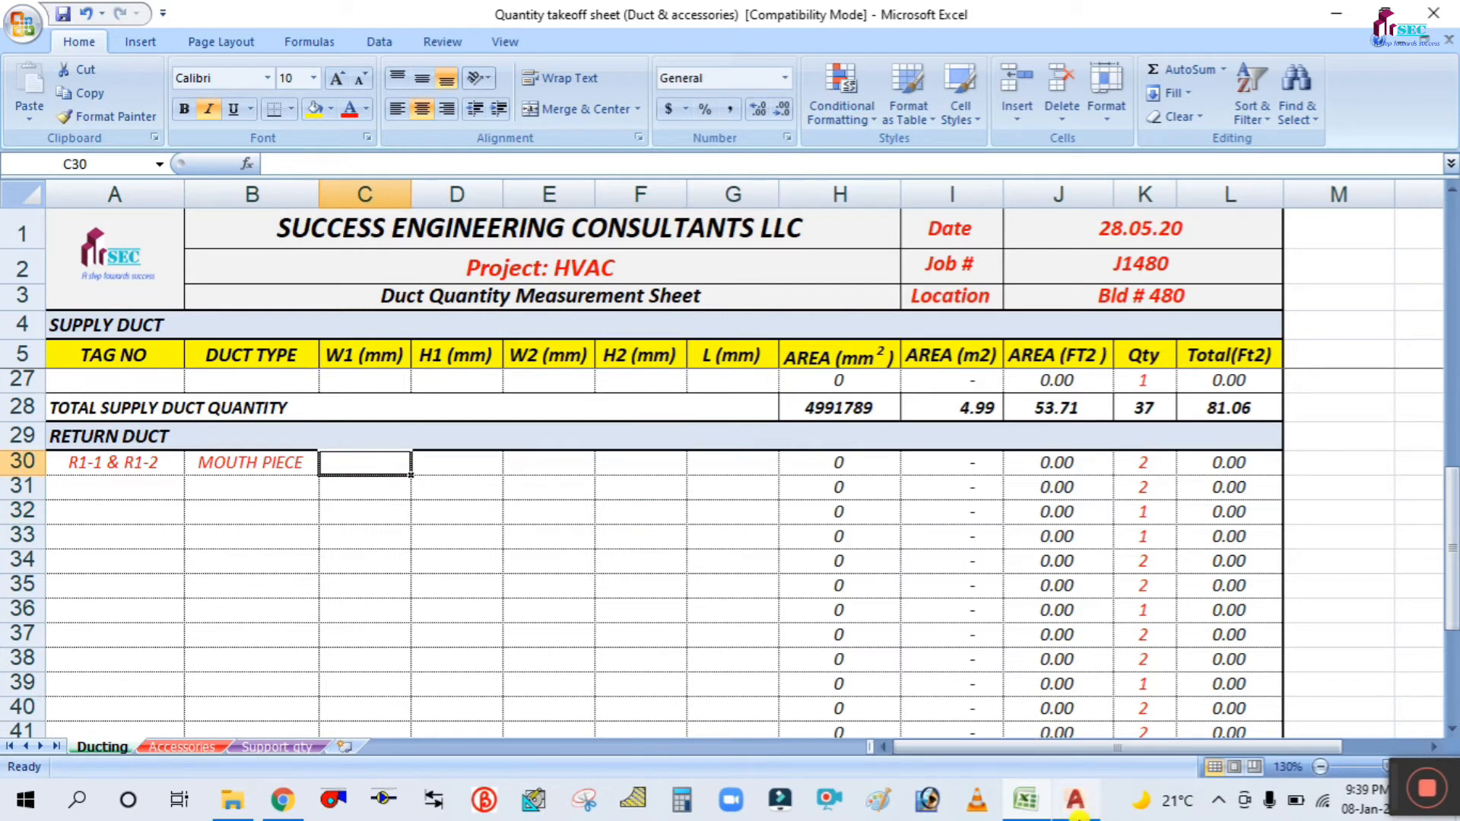
left_click(1025, 799)
left_click(1024, 798)
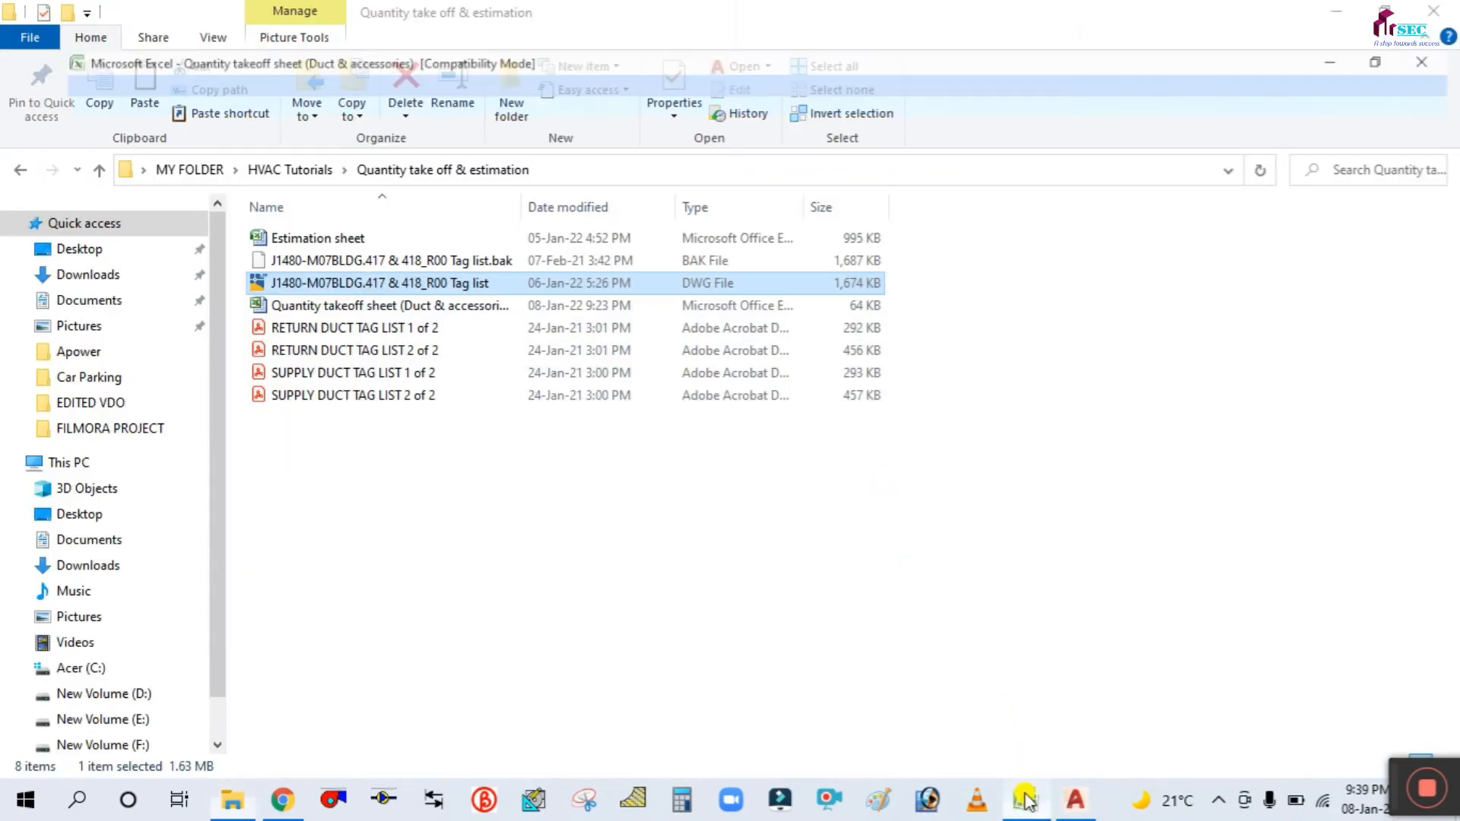
left_click(1074, 799)
scroll(664, 452, "down", 8)
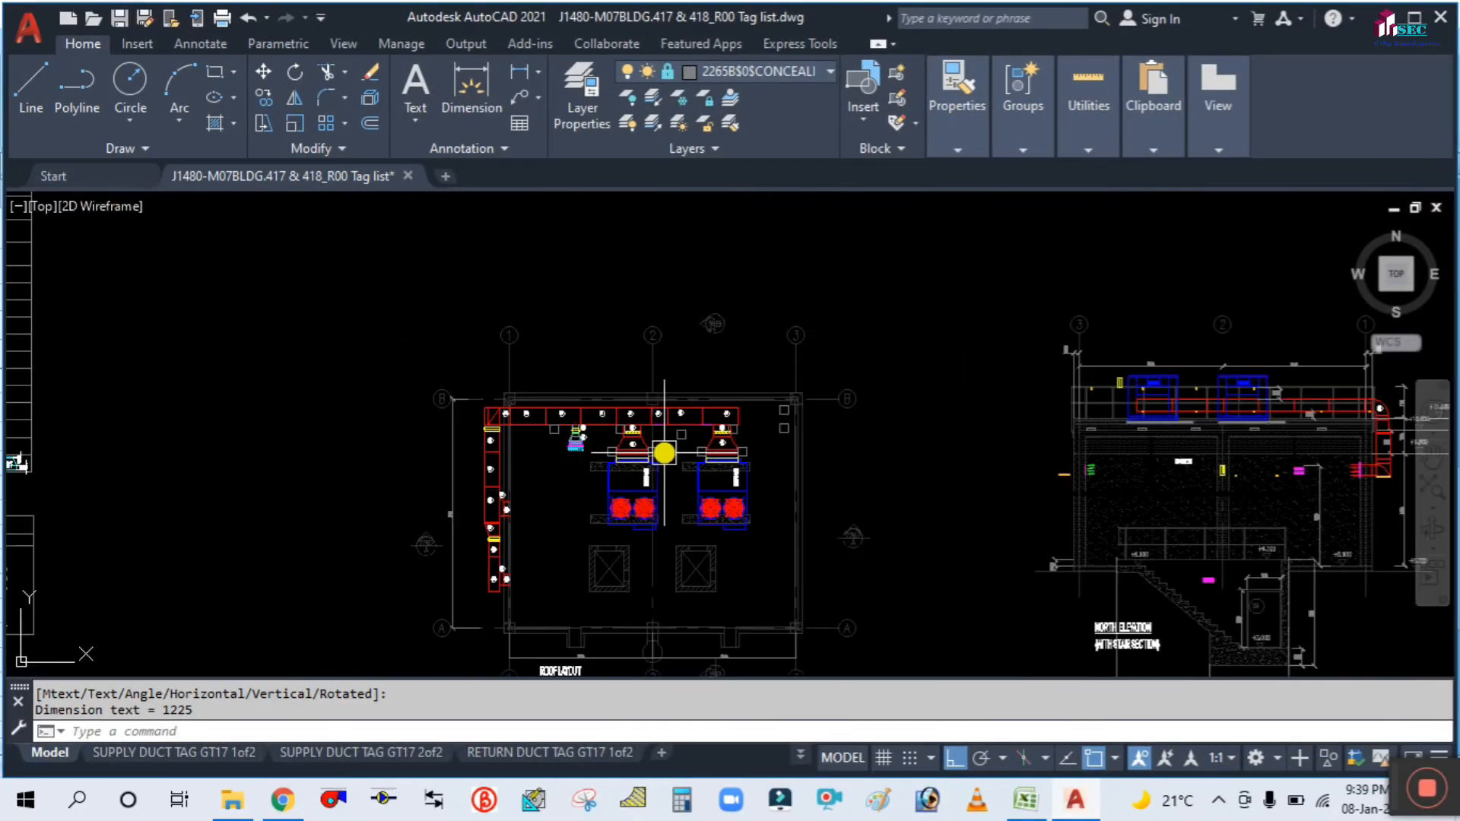
scroll(480, 314, "up", 8)
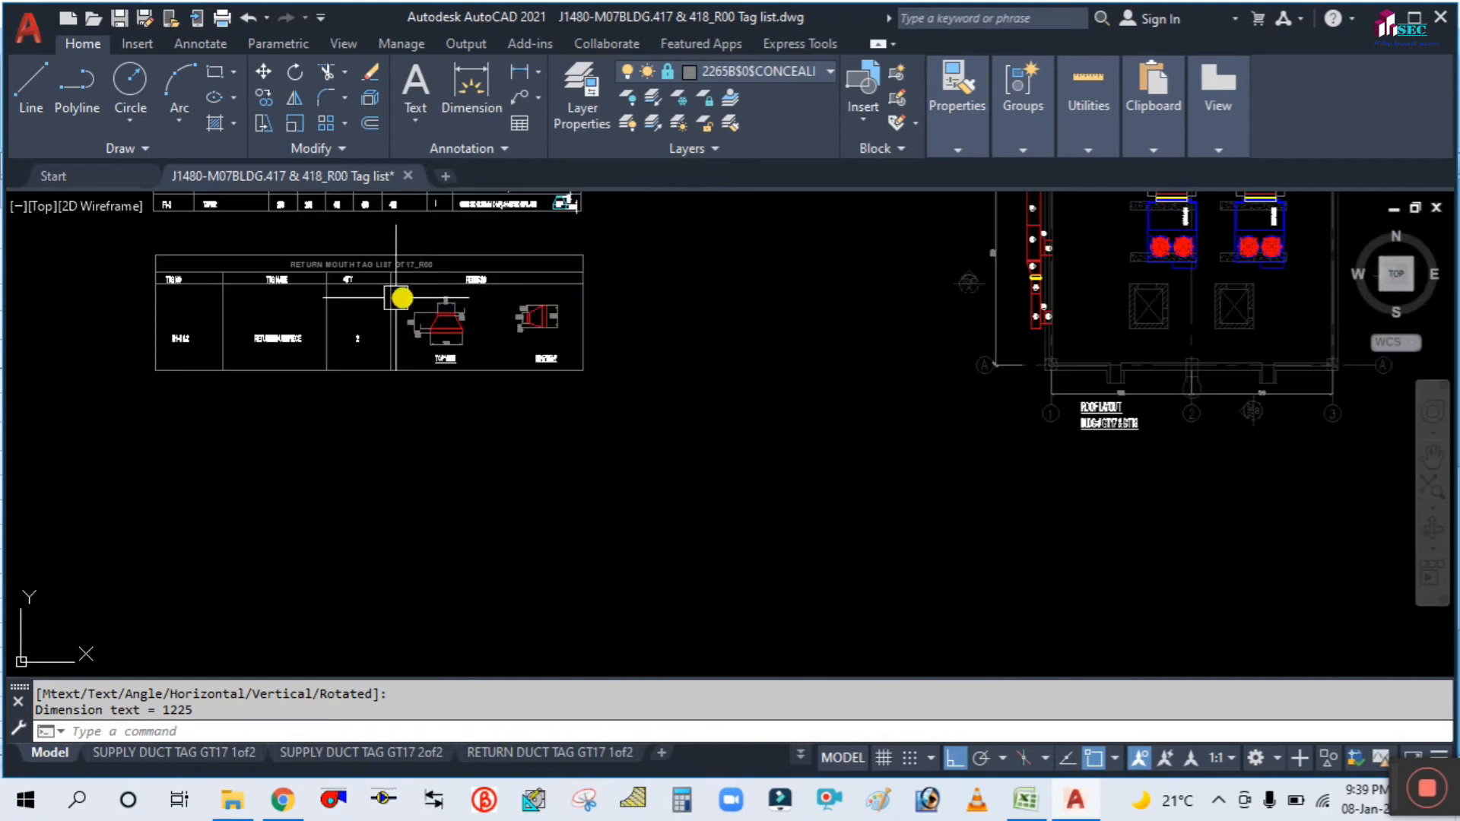
scroll(565, 542, "up", 3)
scroll(565, 541, "down", 3)
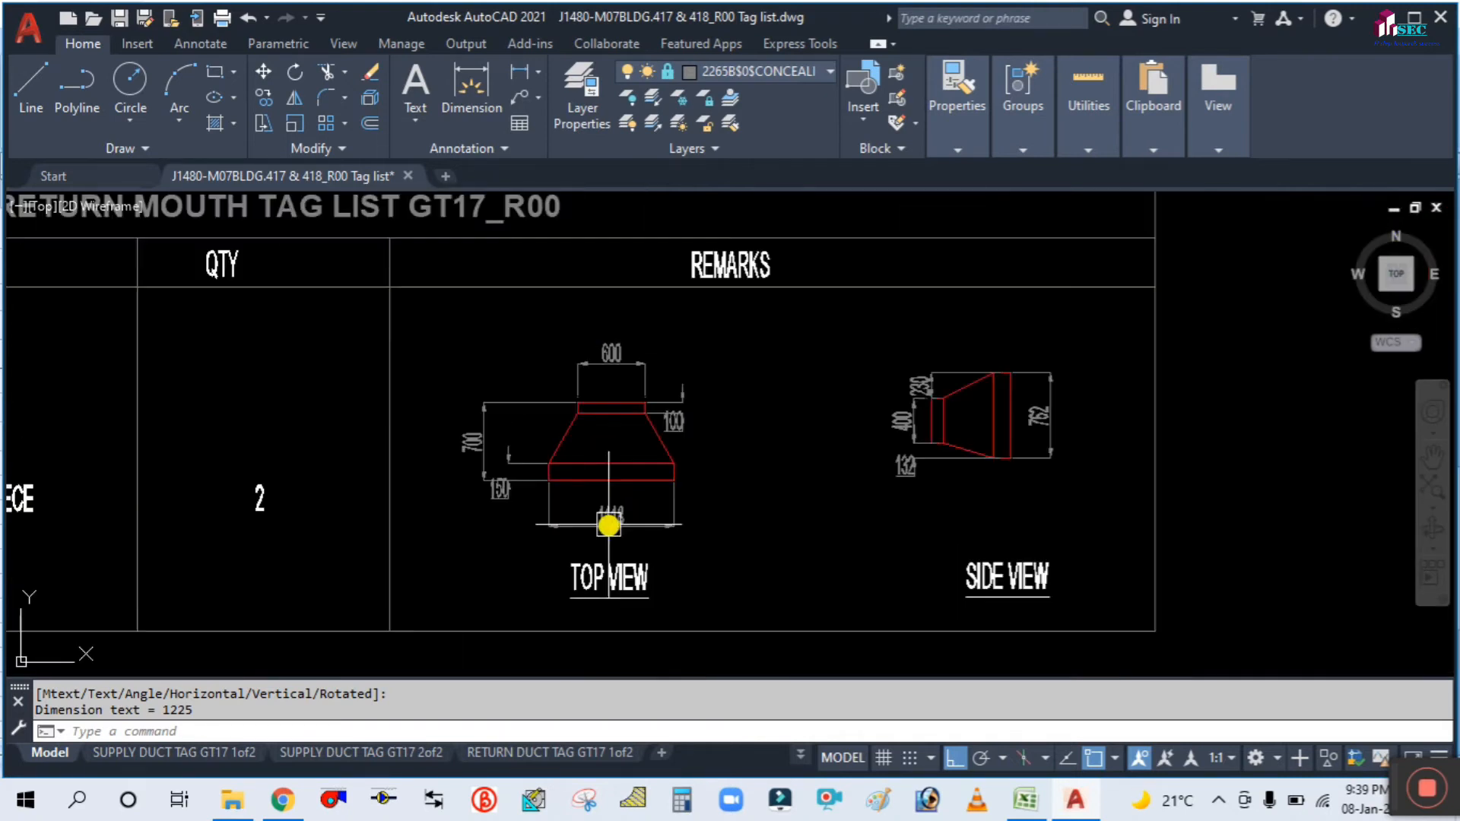
scroll(988, 426, "up", 3)
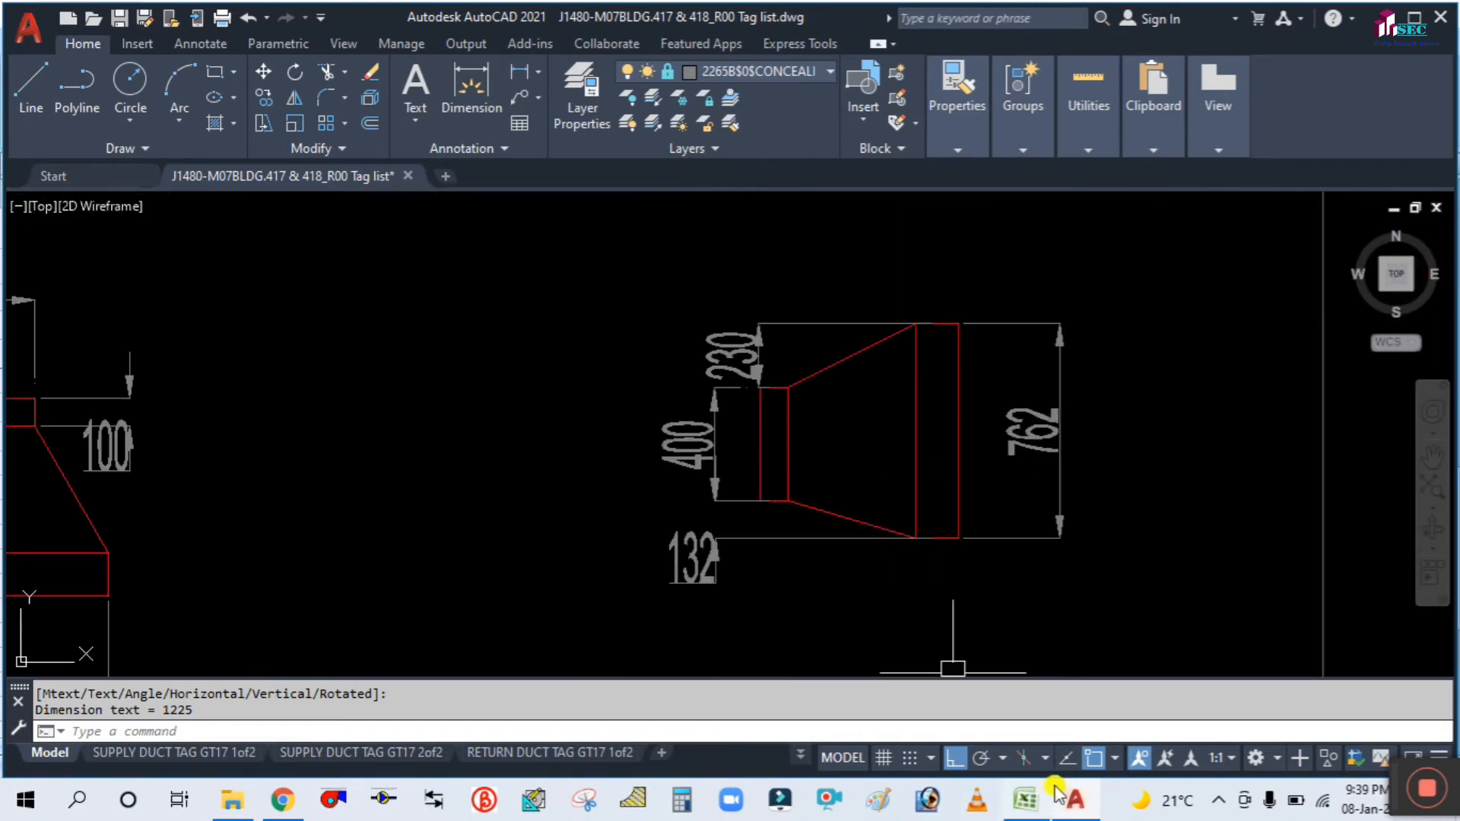
Switch to Excel and enter W1 1118 mm and H1 762 mm for the R1-1 & R1-2 mouth piece.
left_click(1027, 799)
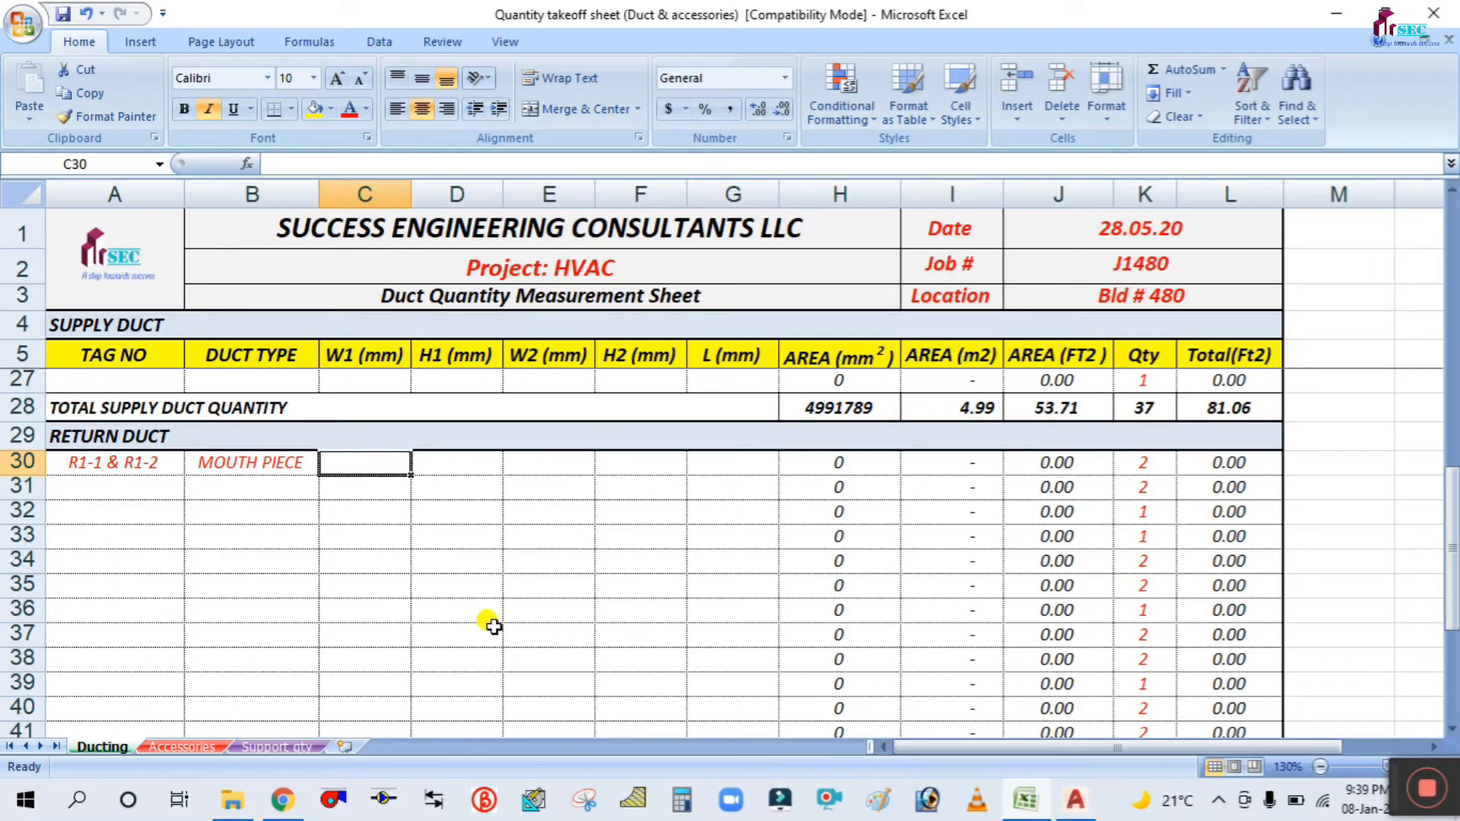
type("1118")
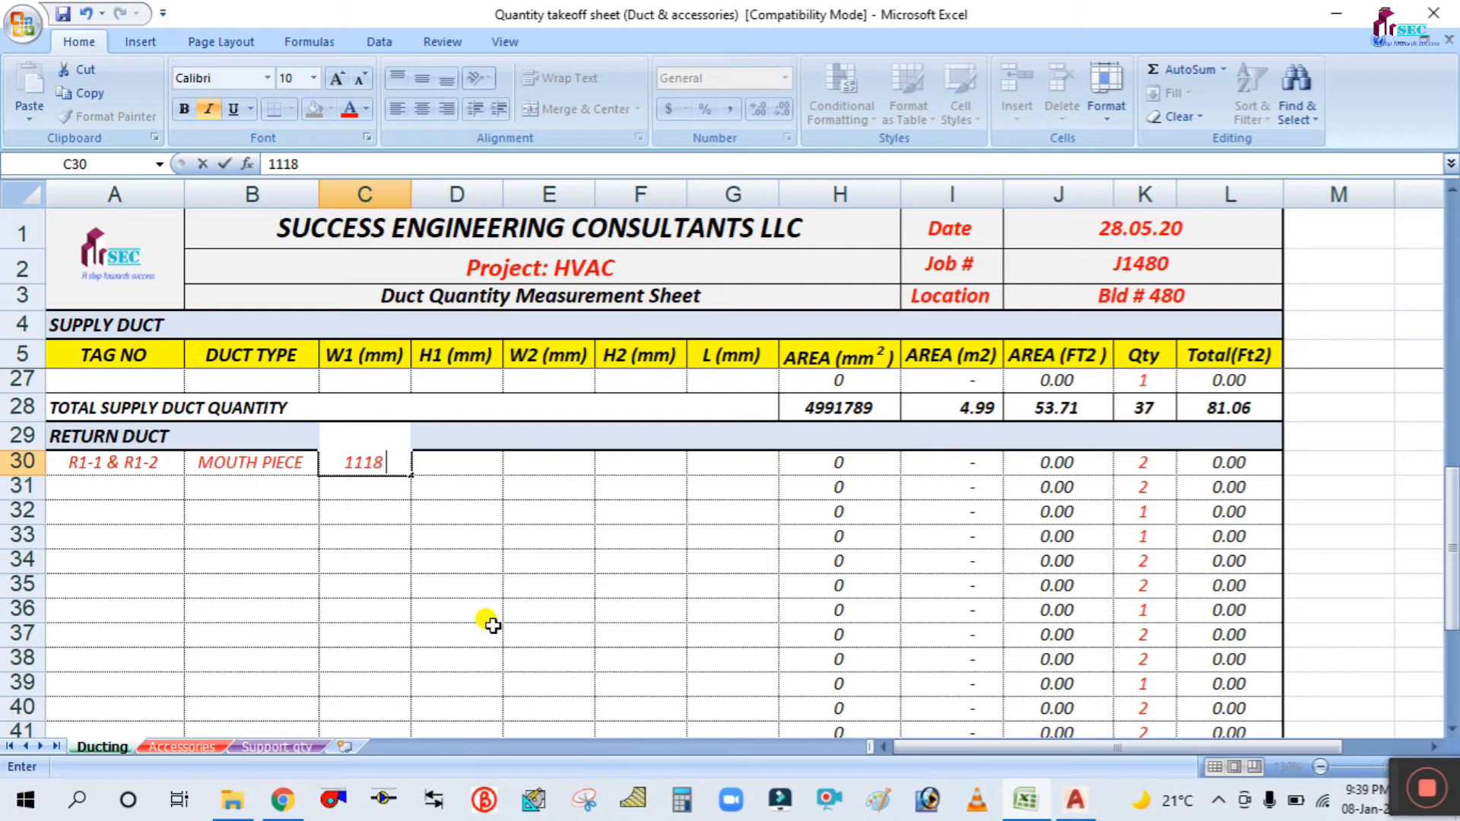
key("Tab")
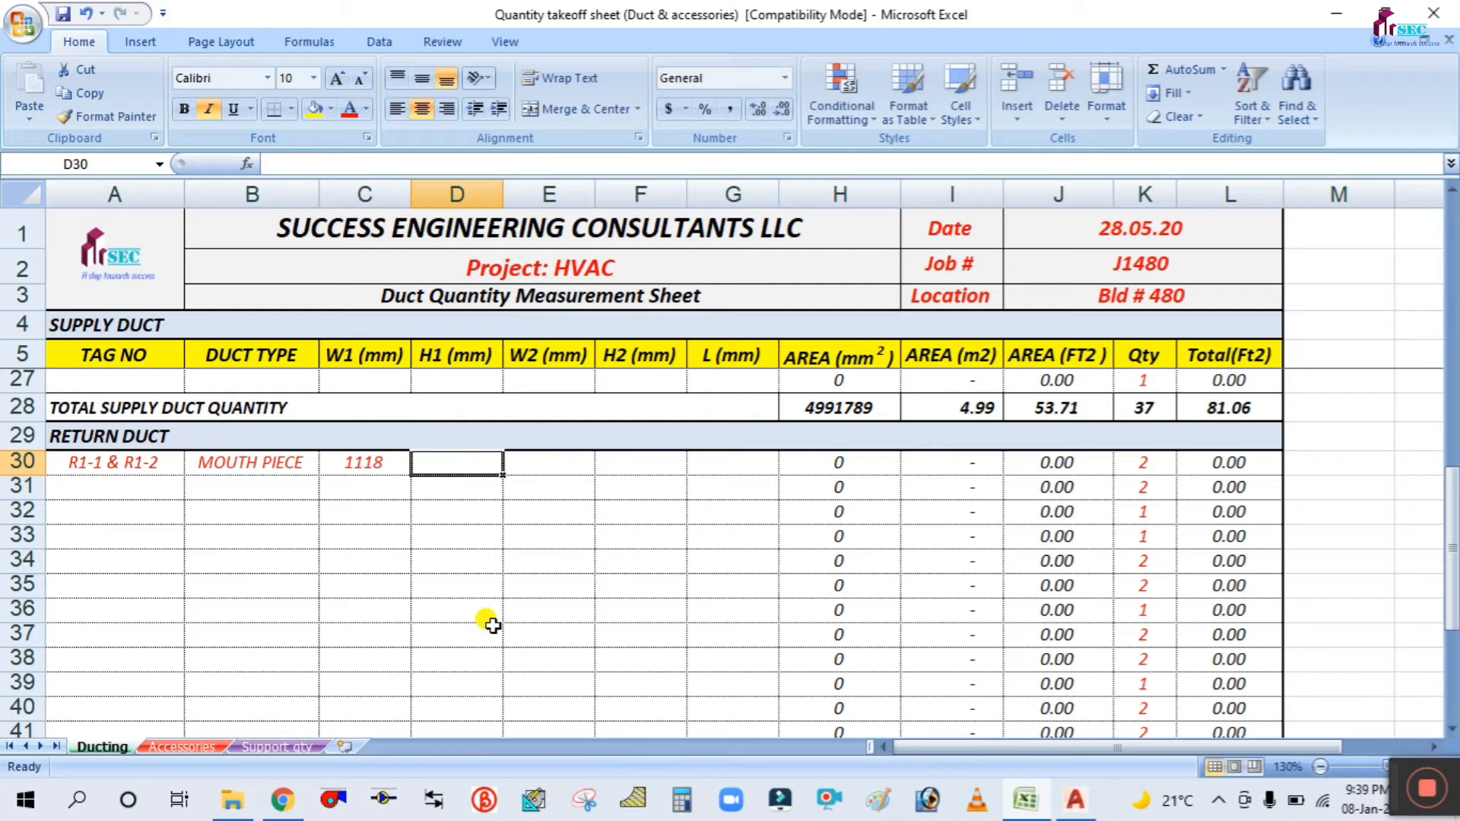
type("7")
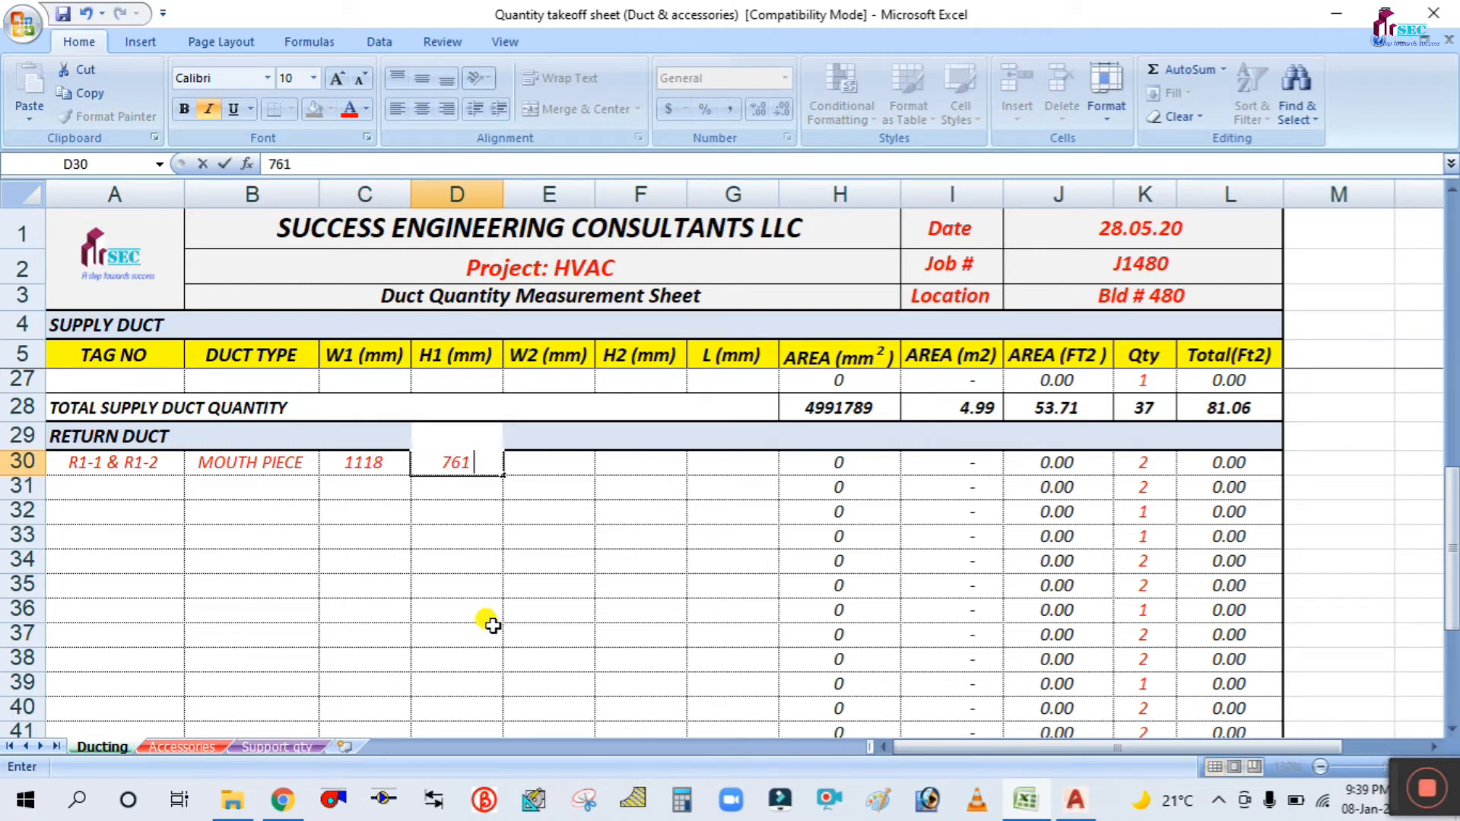
type("62")
left_click(532, 584)
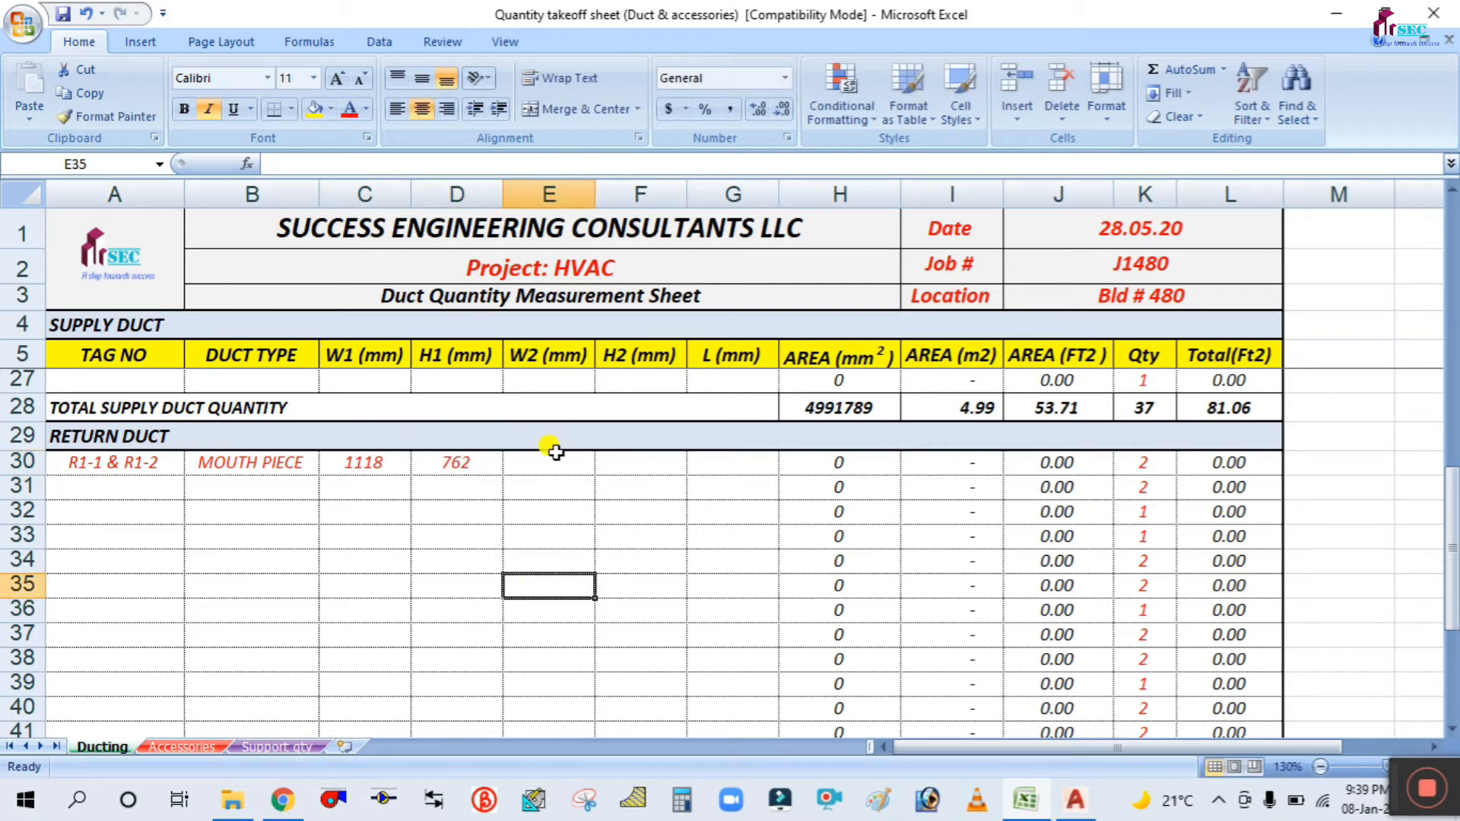
Look up the mouth piece's smaller end in AutoCAD and enter W2 600 mm and H2 400 mm in its Excel row.
left_click(553, 459)
left_click(1074, 800)
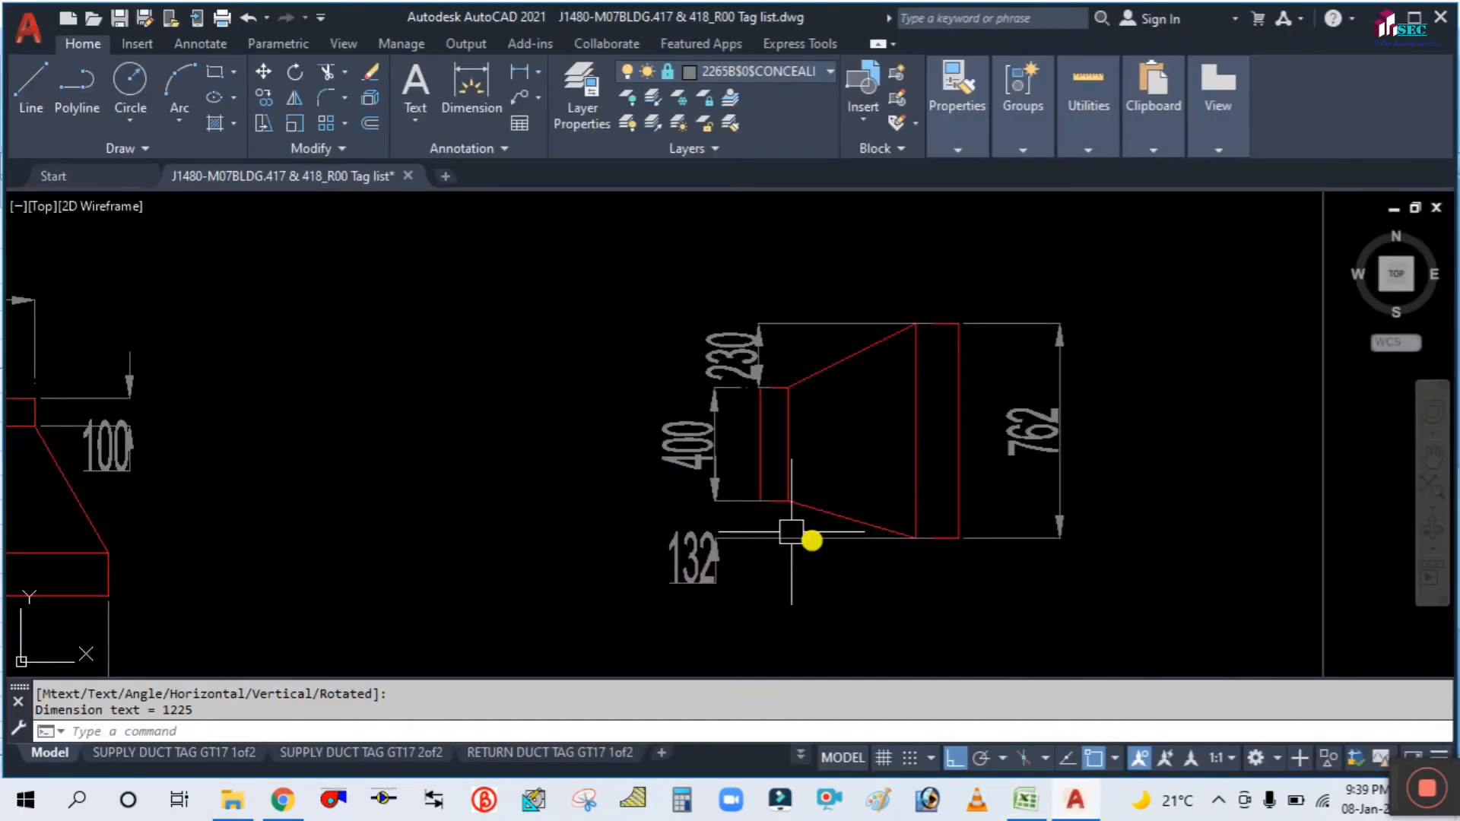
scroll(593, 482, "down", 2)
scroll(261, 449, "up", 4)
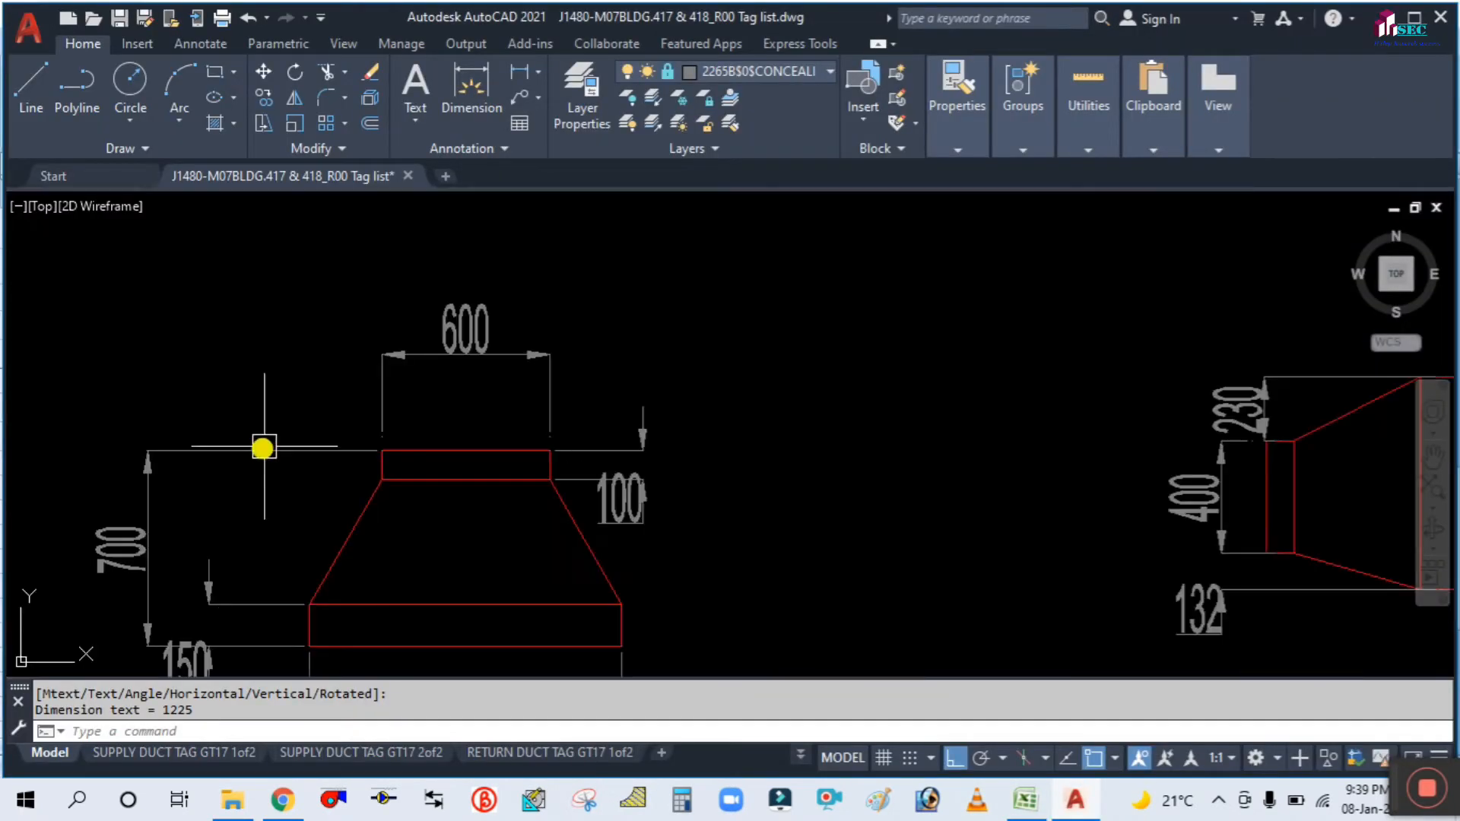
left_click(1026, 799)
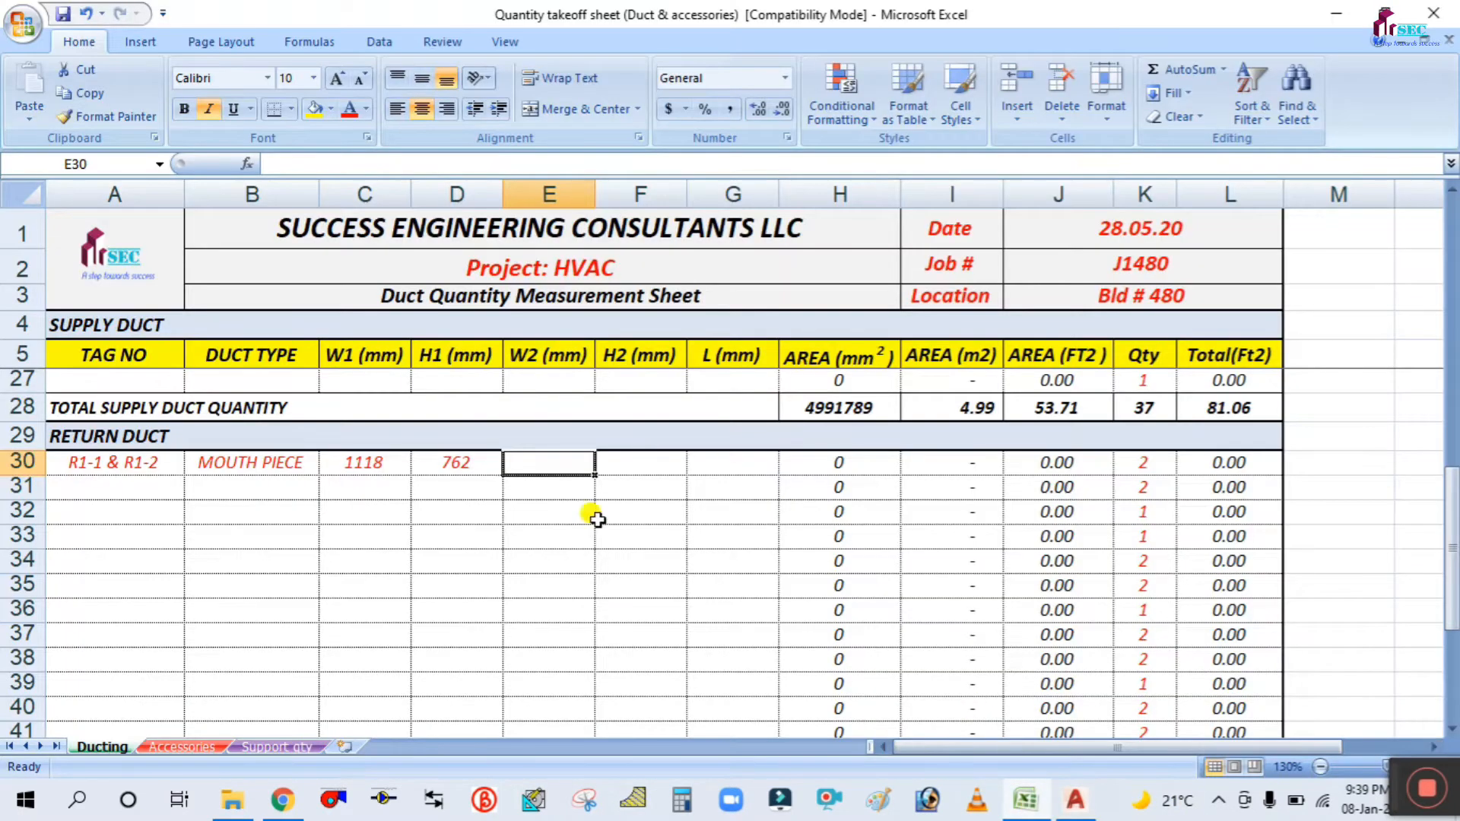
type("600")
key("Tab")
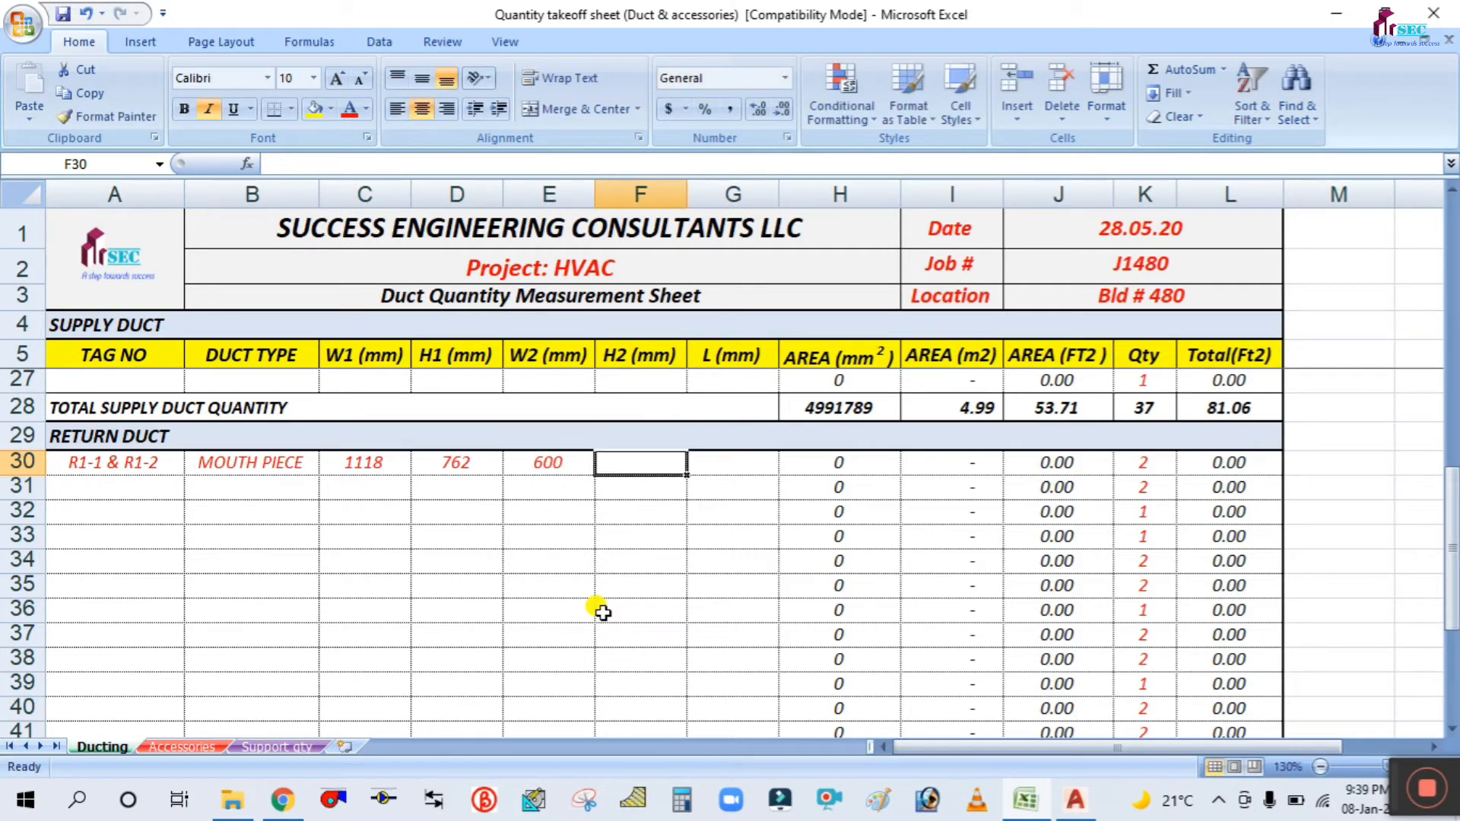
type("40")
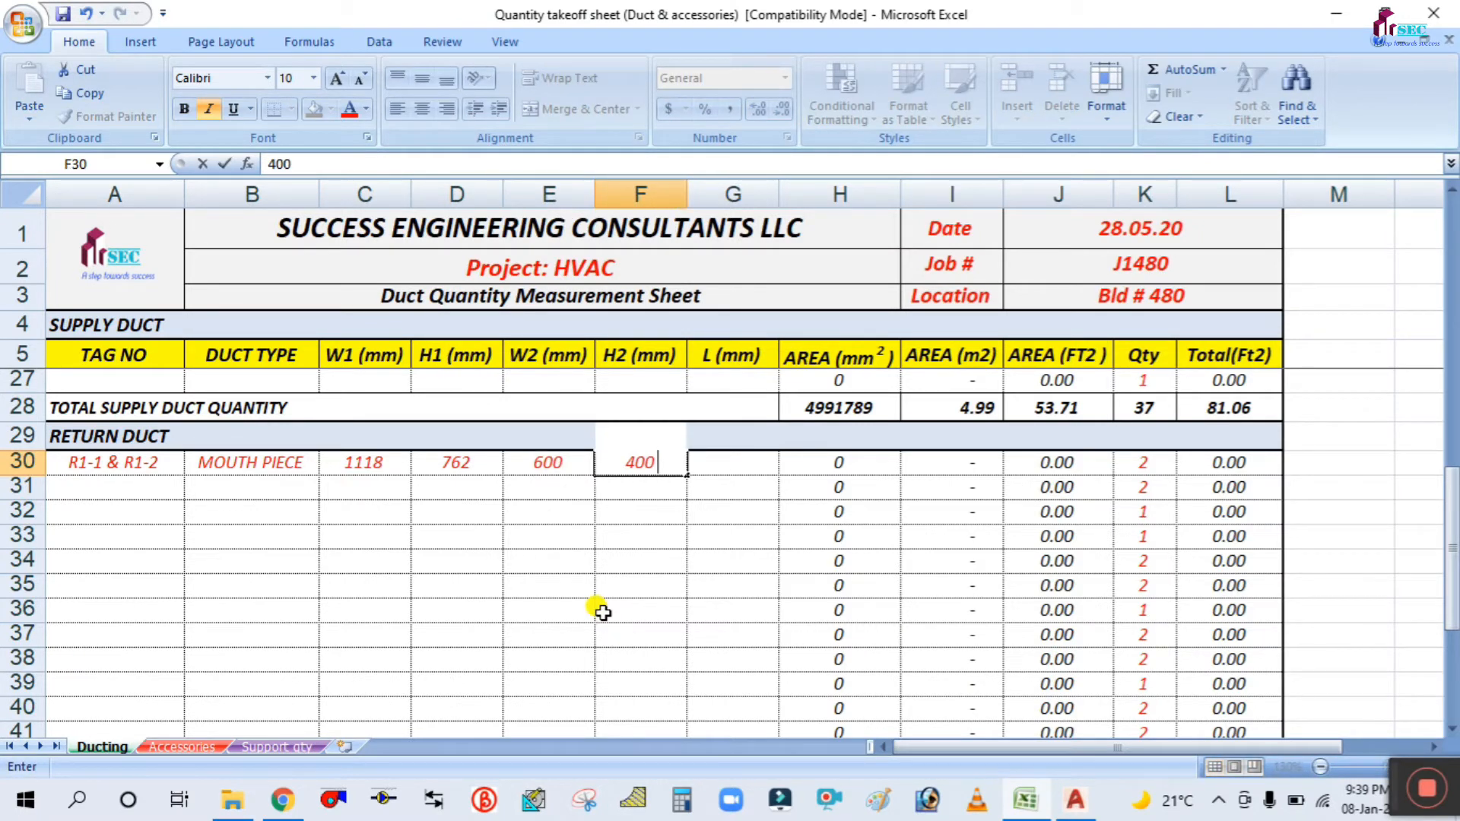
type("0")
key("Tab")
Check the mouth piece's length in AutoCAD, enter L as 700 mm in its Excel row, and review the row's quantity.
left_click(1073, 798)
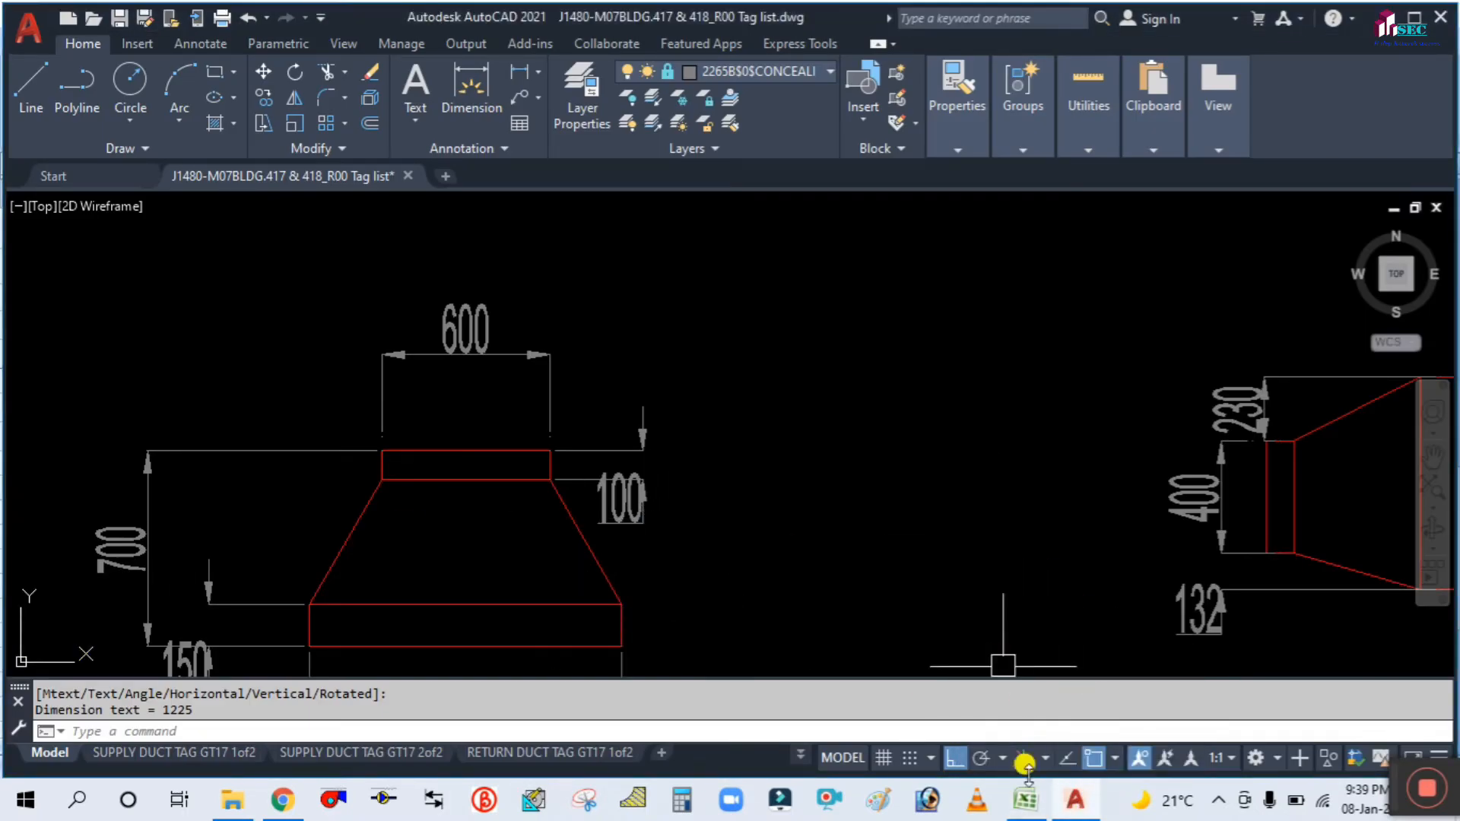
left_click(1024, 798)
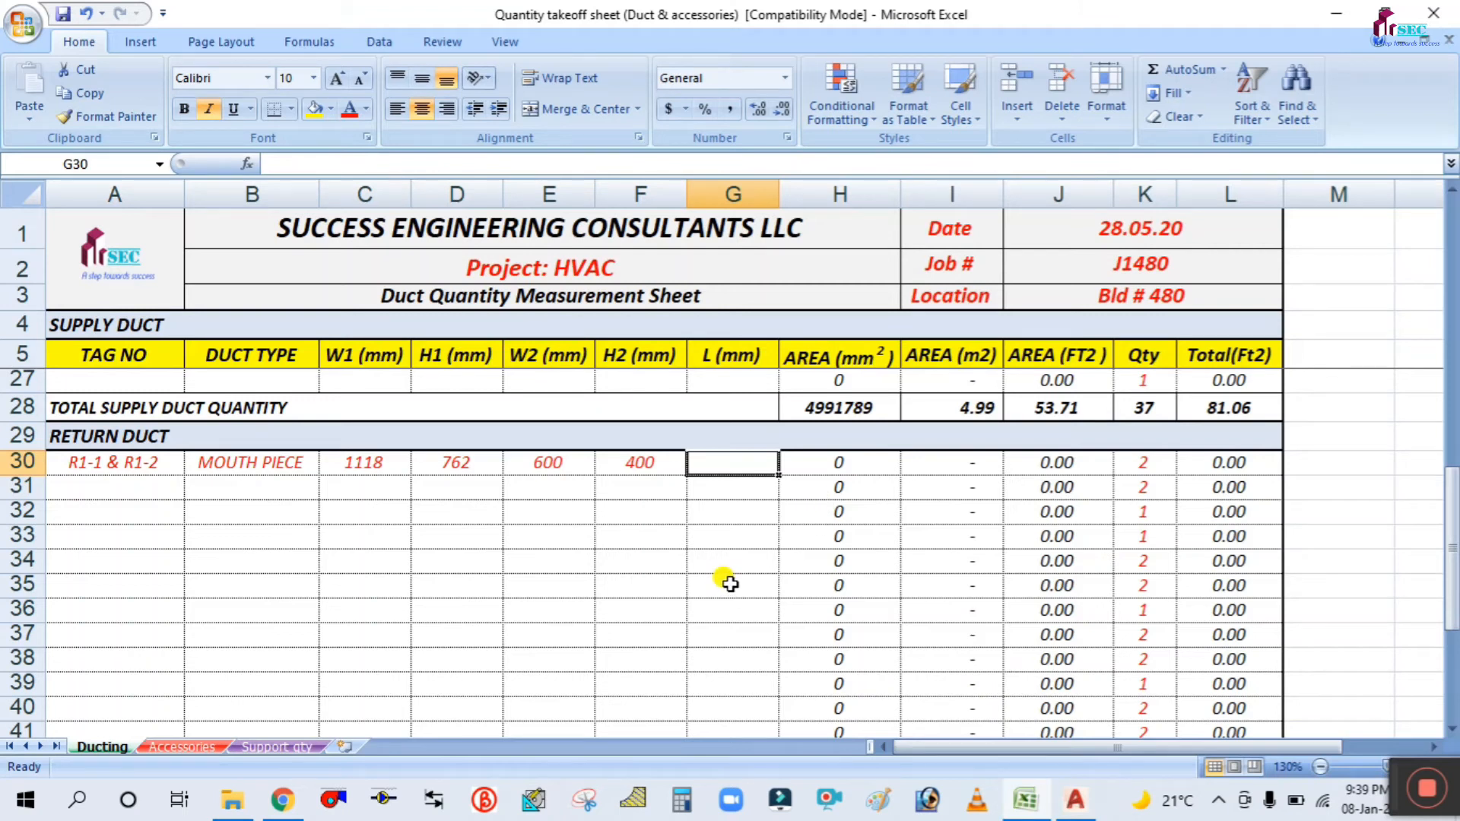
type("70")
key("Right")
key("Right")
key("Right")
key("Right")
key("Right")
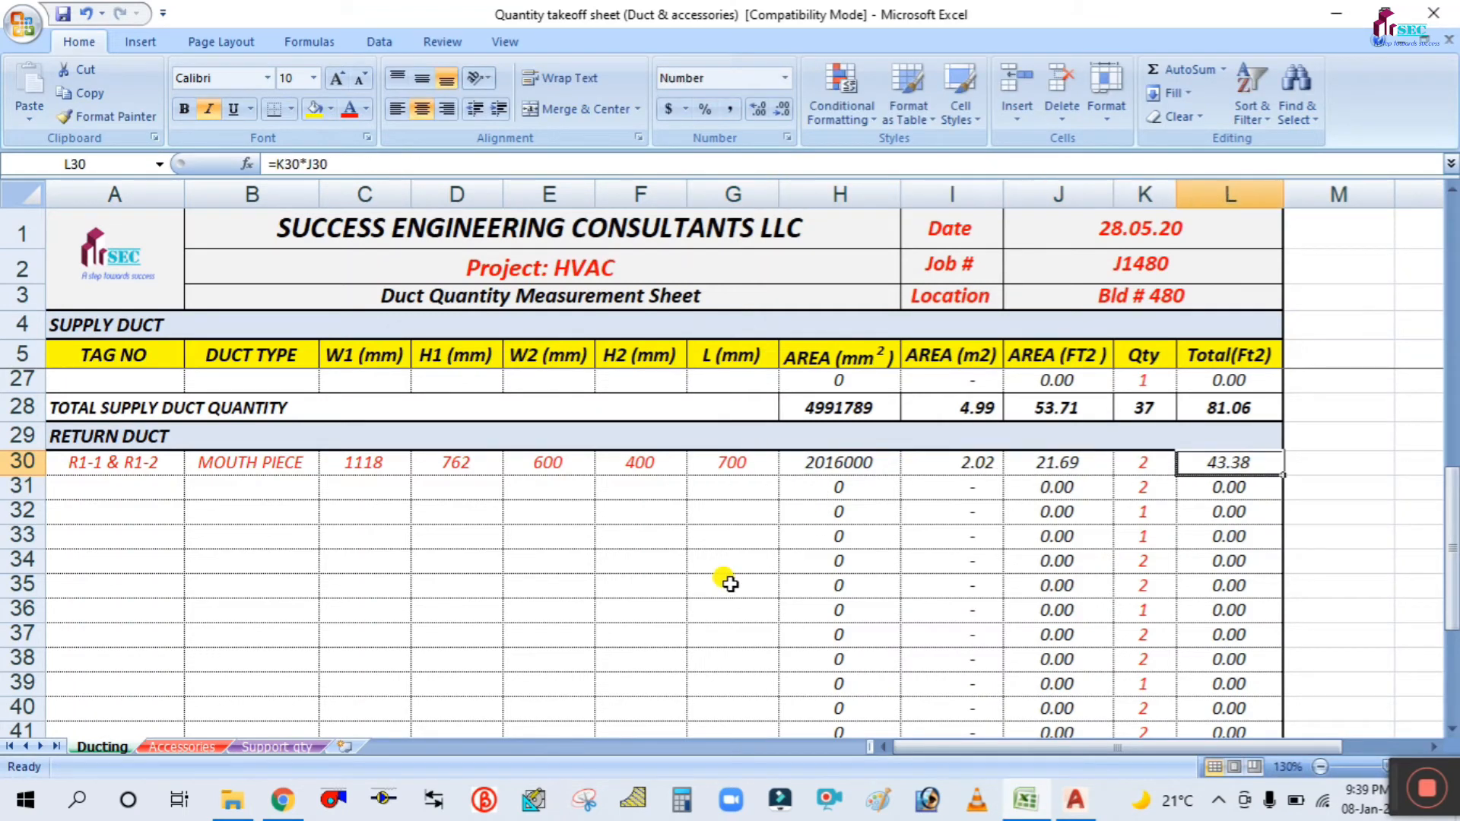
left_click(1152, 460)
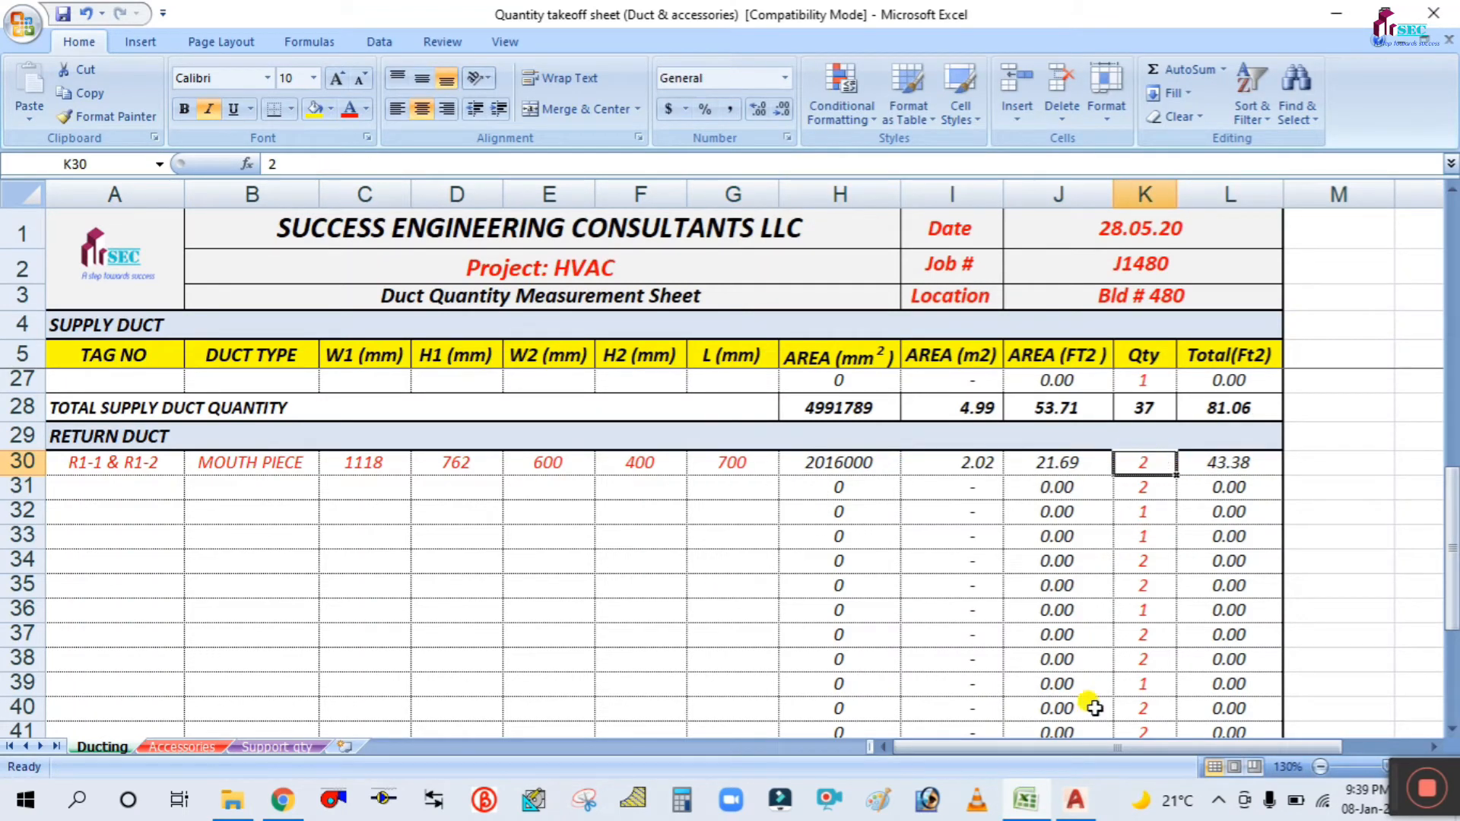
Switch to AutoCAD and locate the duct pieces adjoining the R1-1 and R1-2 mouth pieces in the return duct plan.
left_click(1075, 798)
scroll(907, 325, "down", 10)
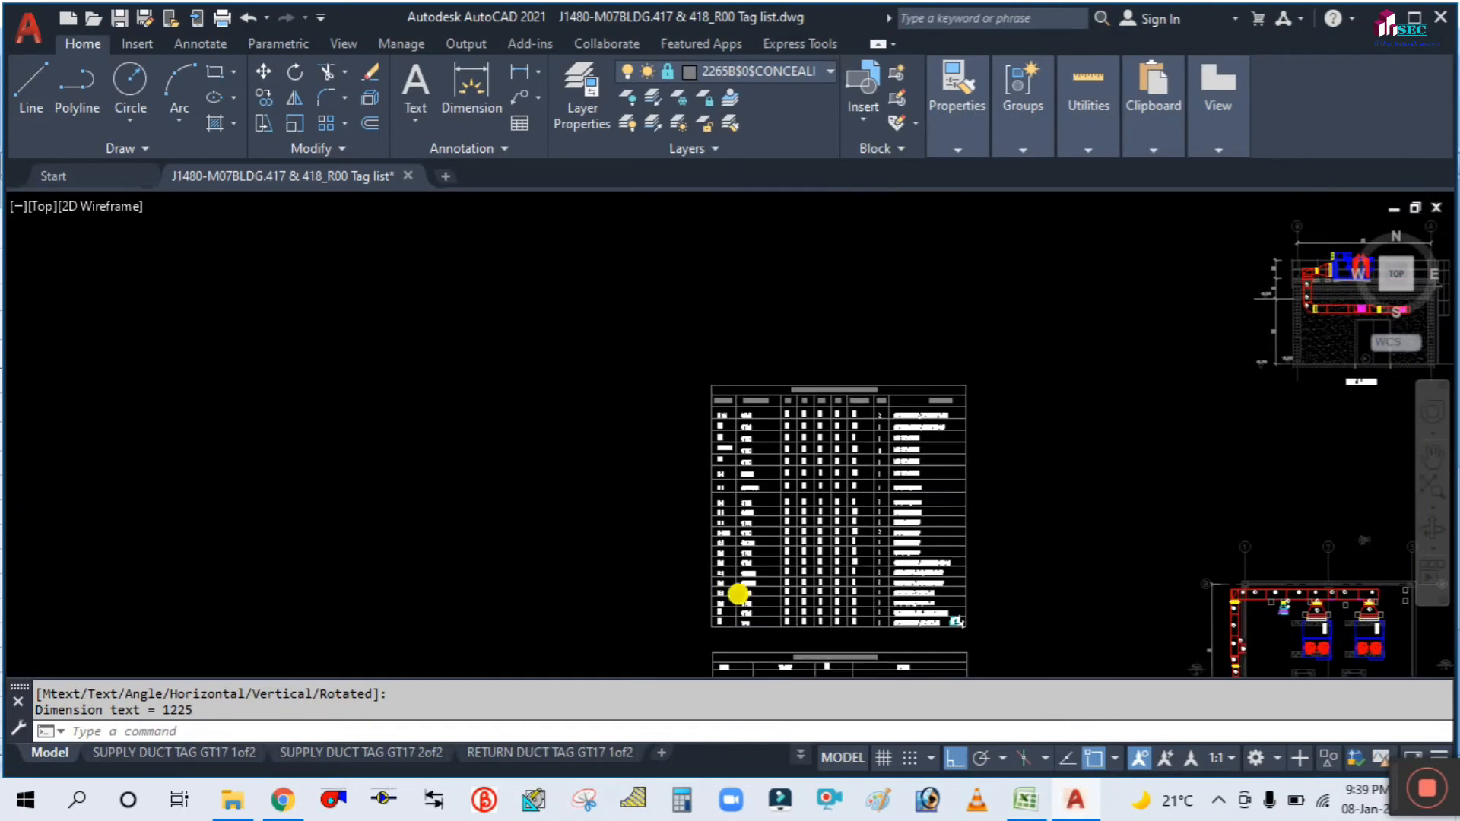
scroll(639, 339, "down", 3)
scroll(878, 350, "up", 8)
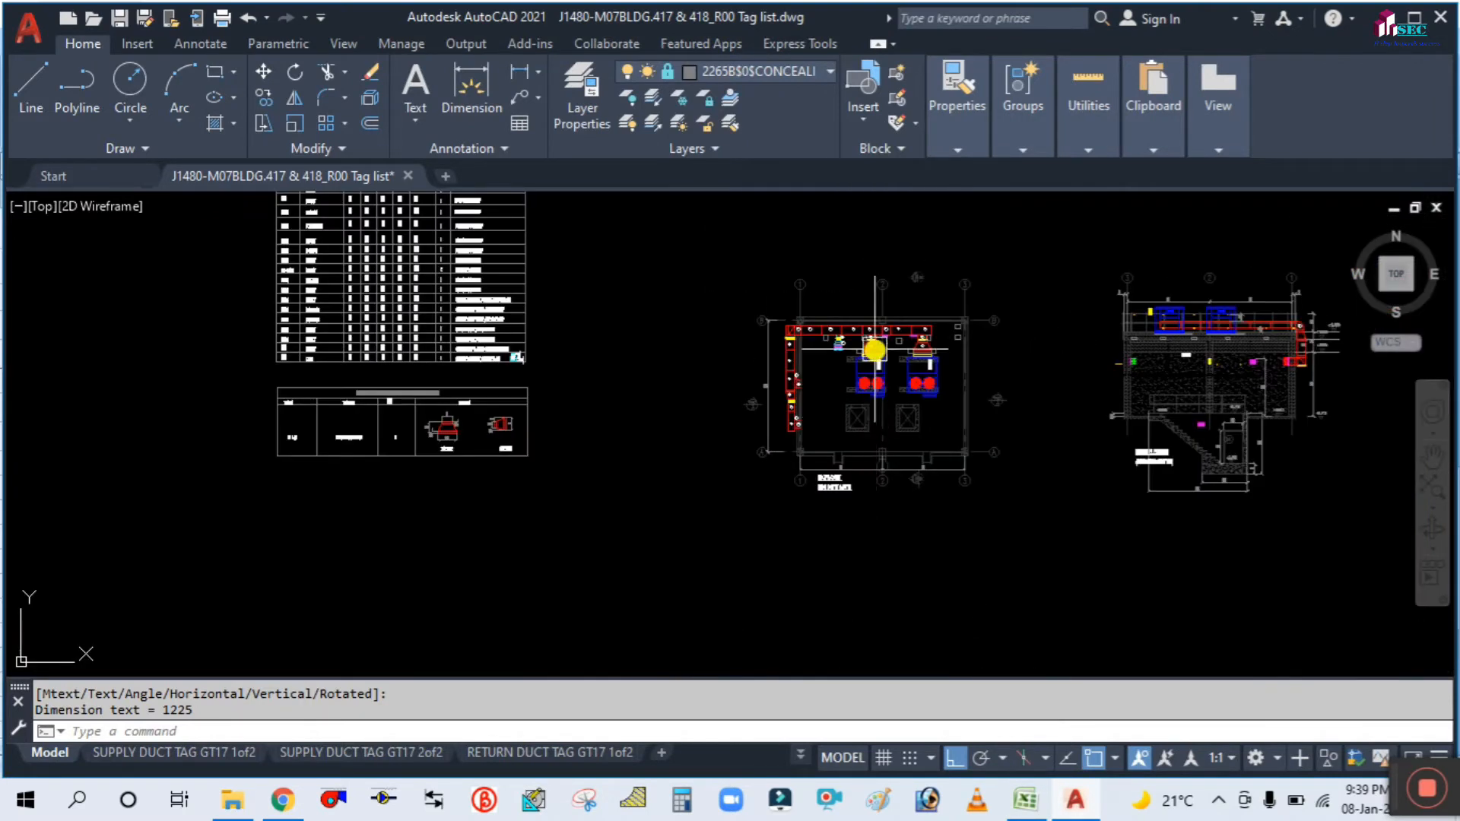
scroll(891, 333, "up", 8)
middle_click_drag(883, 345, 555, 403)
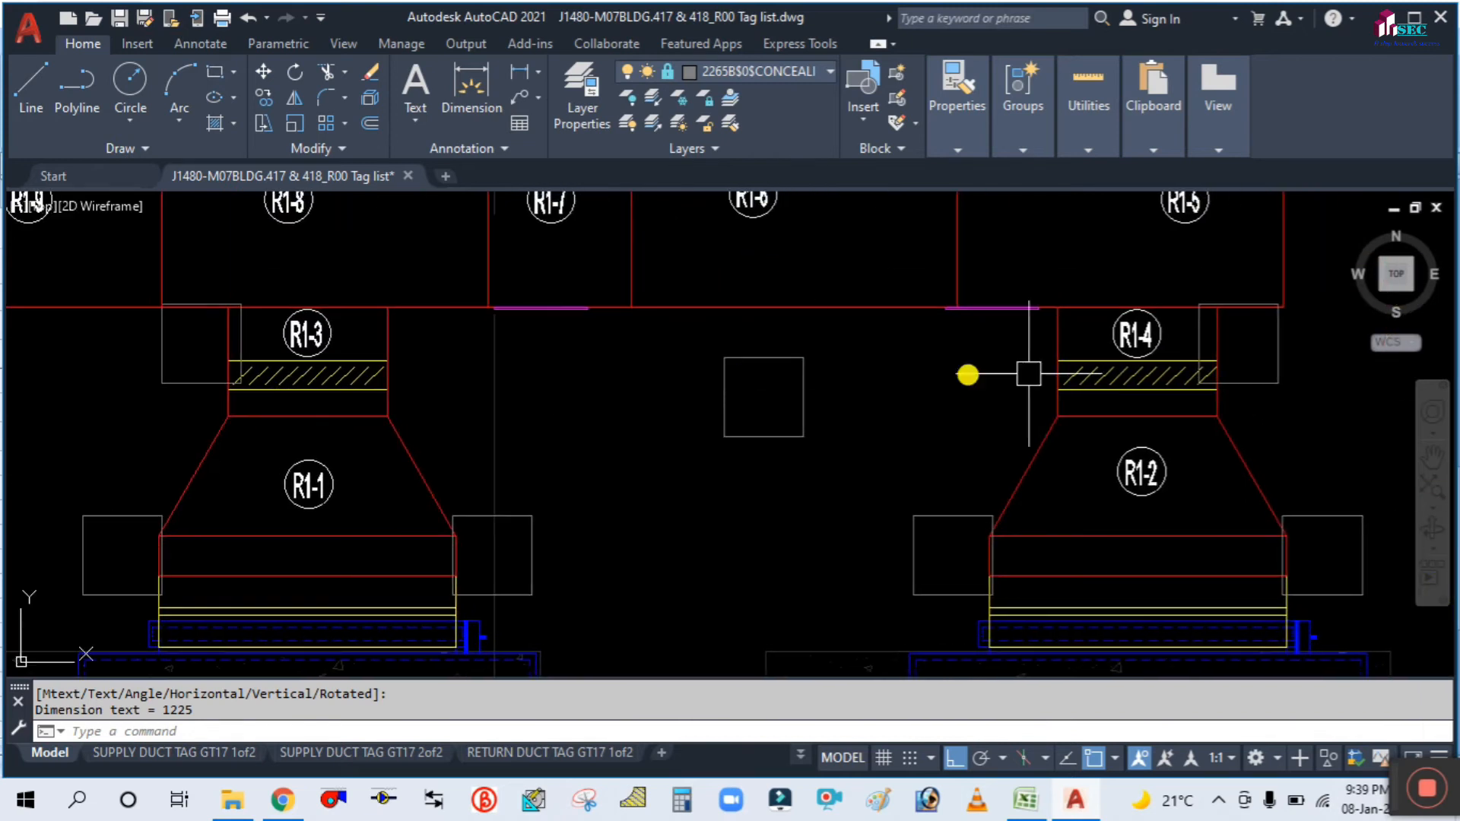
Switch to Excel and enter tag R1-3 & R1-4 with duct type COLLAR in the row below the mouth piece.
left_click(1023, 800)
left_click(149, 480)
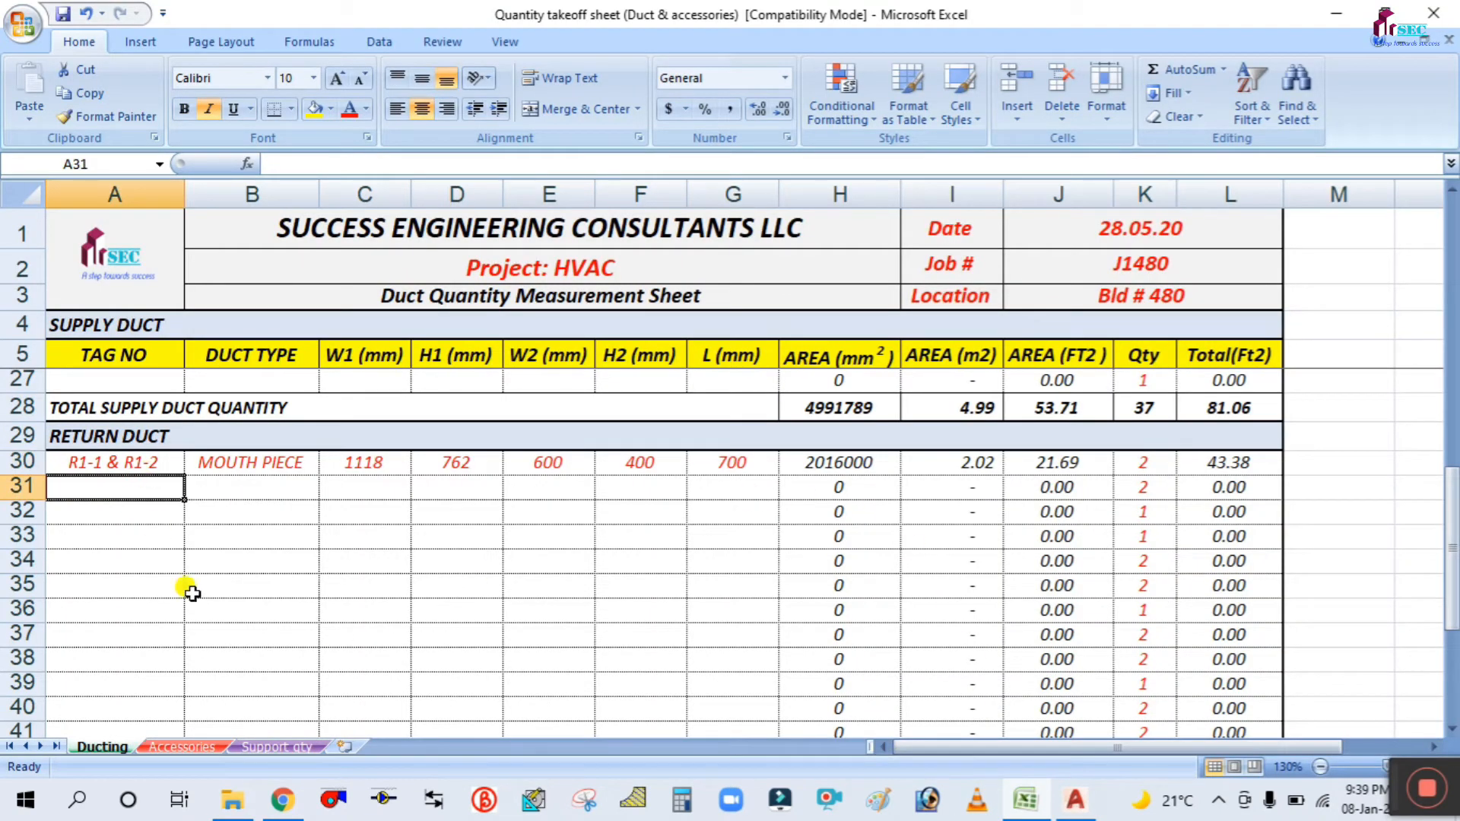
type("R")
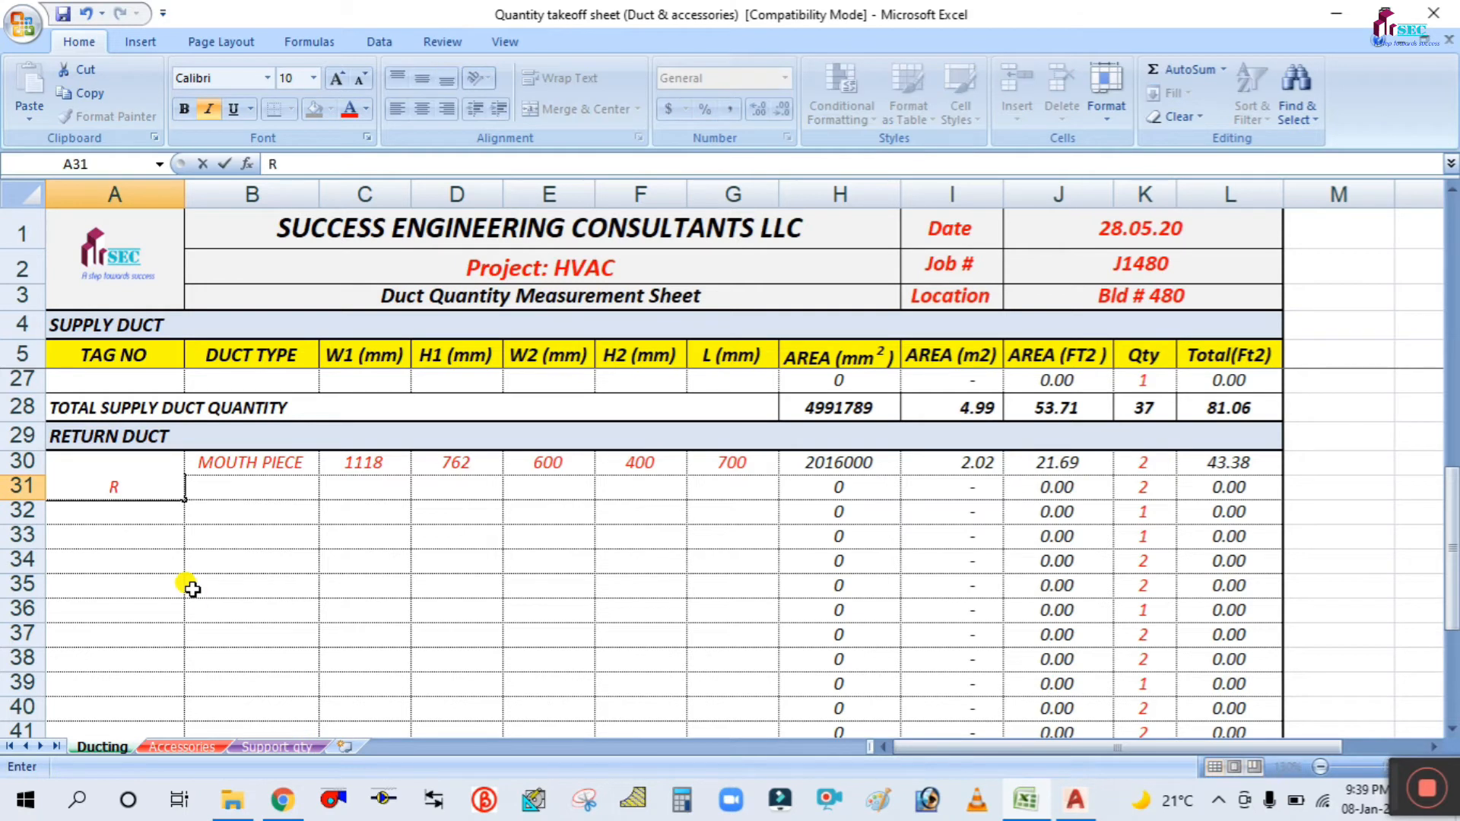
type("1-")
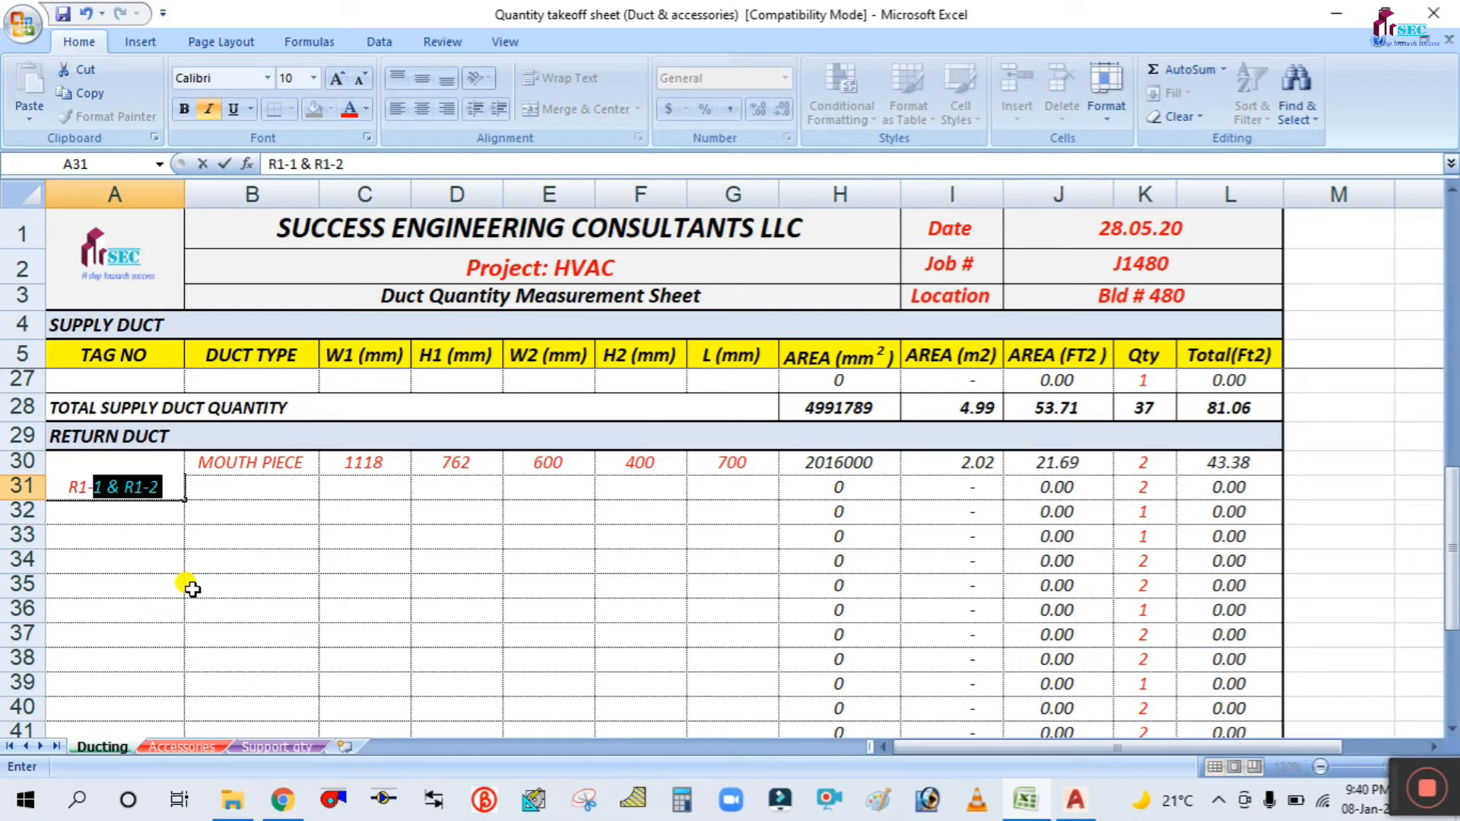
type("3")
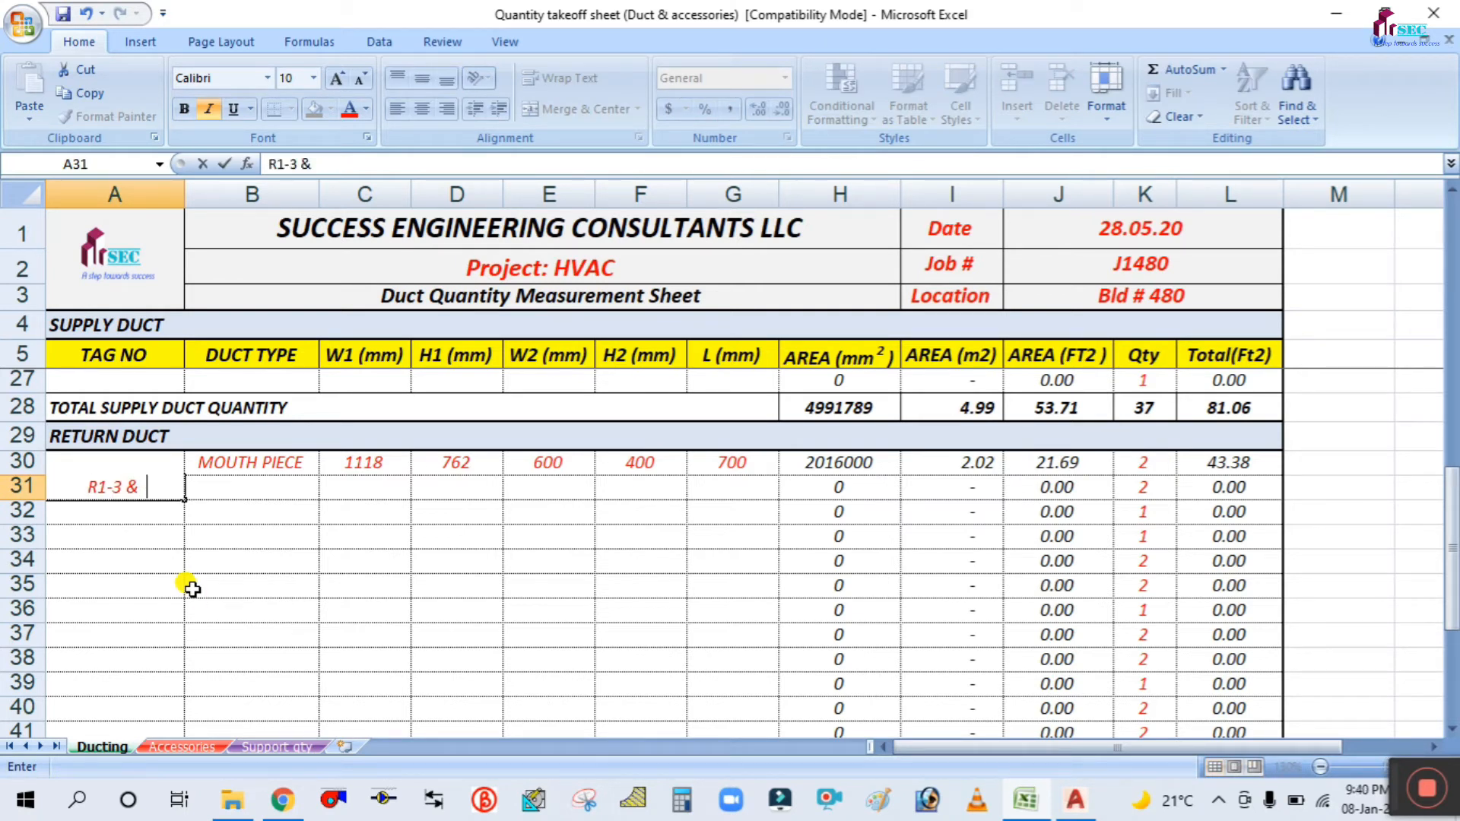
type(" & R1-4")
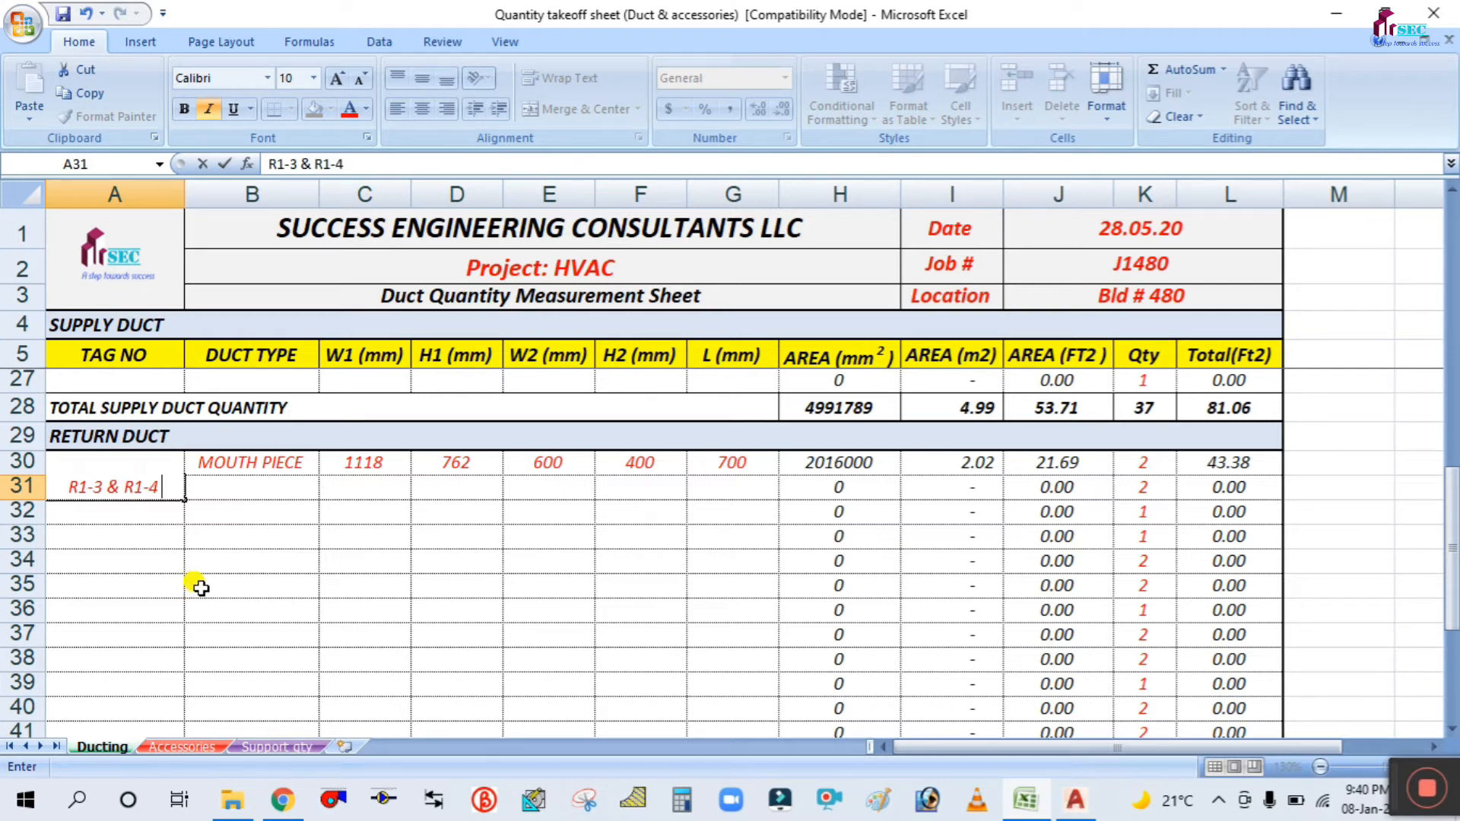
left_click(193, 590)
left_click(261, 491)
type("COLLAR")
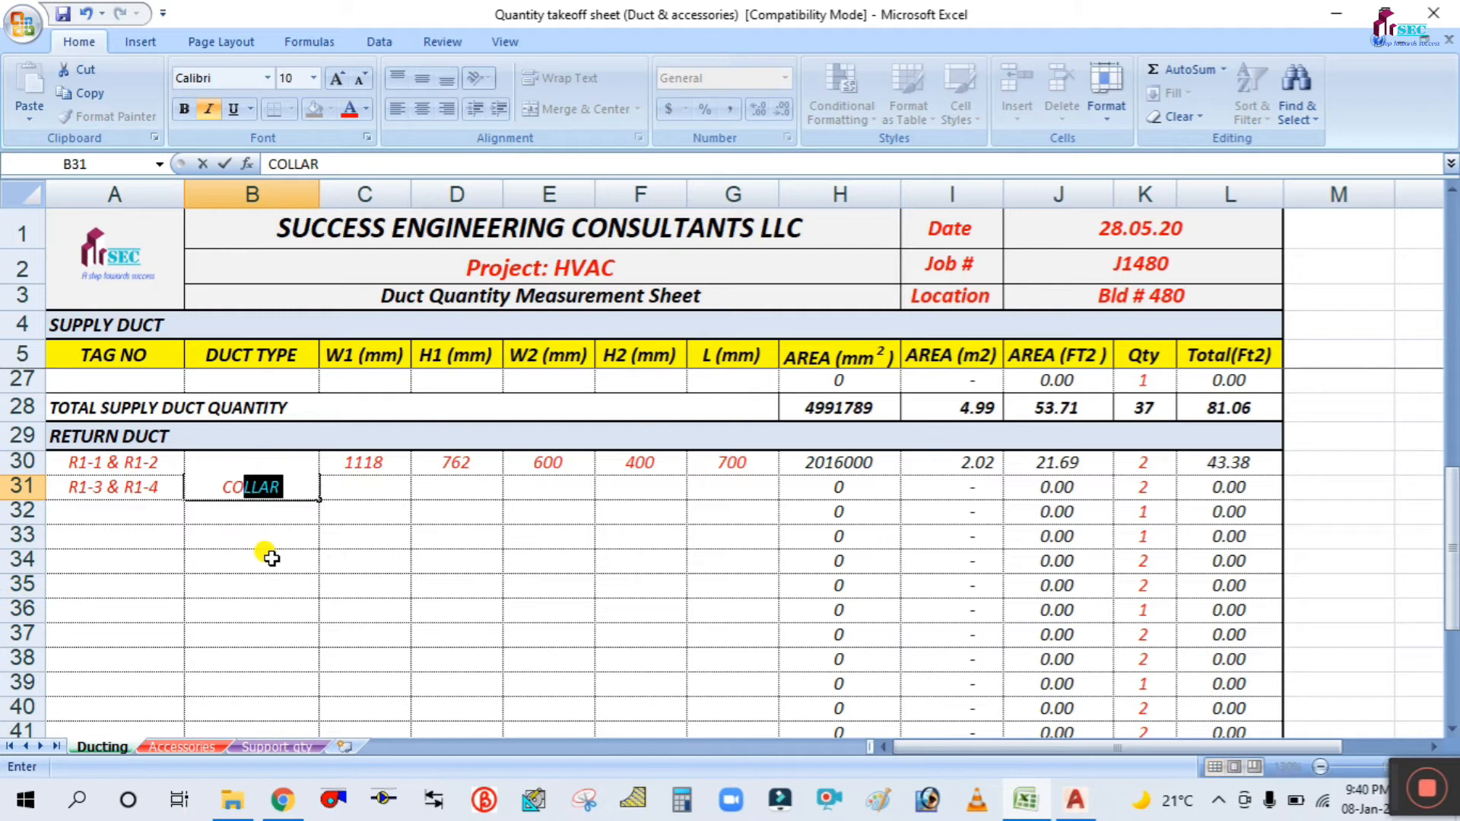
left_click(397, 583)
left_click(377, 483)
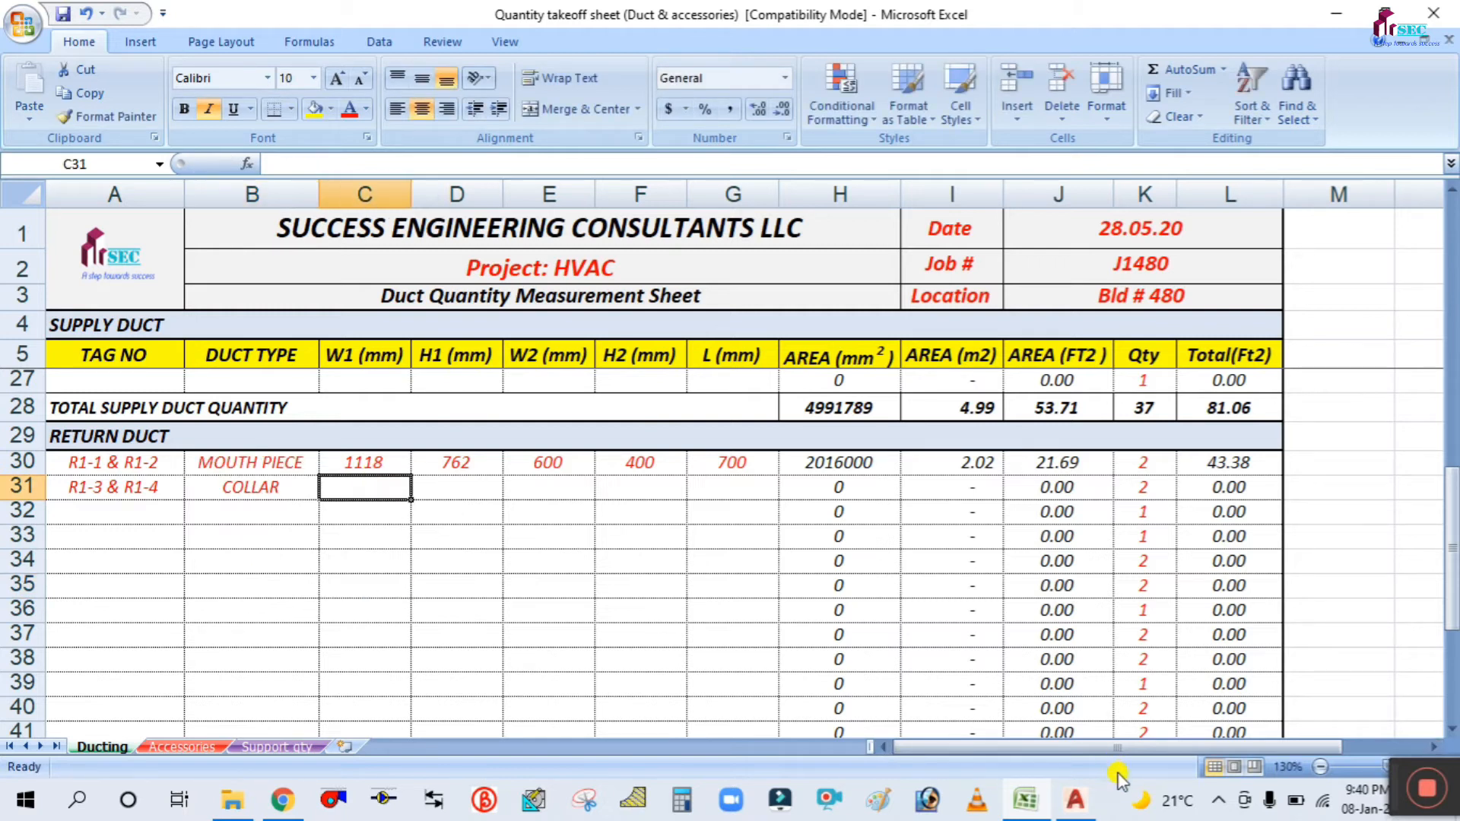
Switch to AutoCAD and look up the R1-3 & 4 collar's dimensions, length and quantity in the return duct tag list.
left_click(1073, 799)
scroll(925, 514, "down", 5)
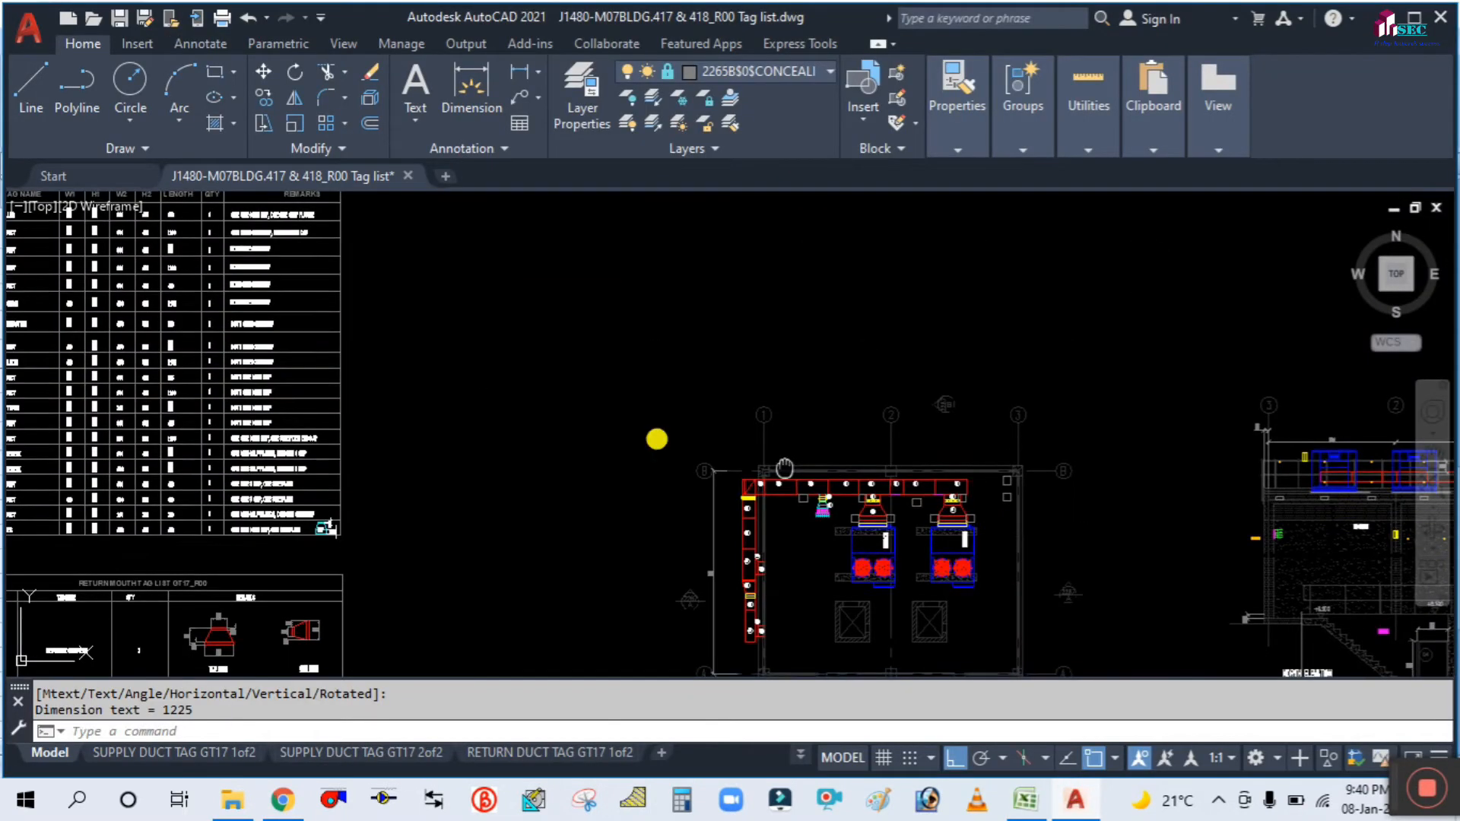
middle_click_drag(320, 348, 1016, 574)
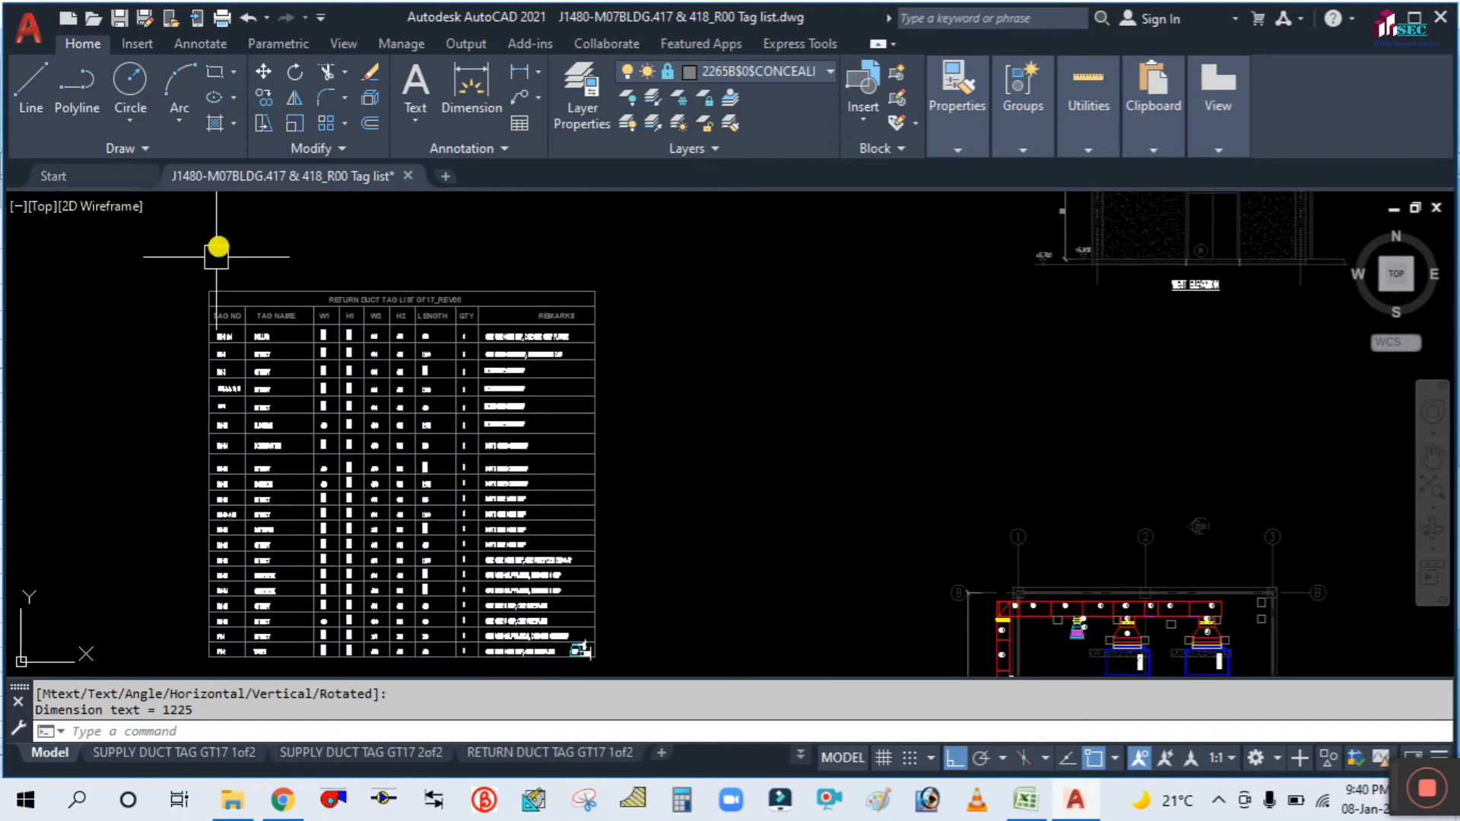
scroll(210, 309, "up", 5)
scroll(211, 309, "up", 2)
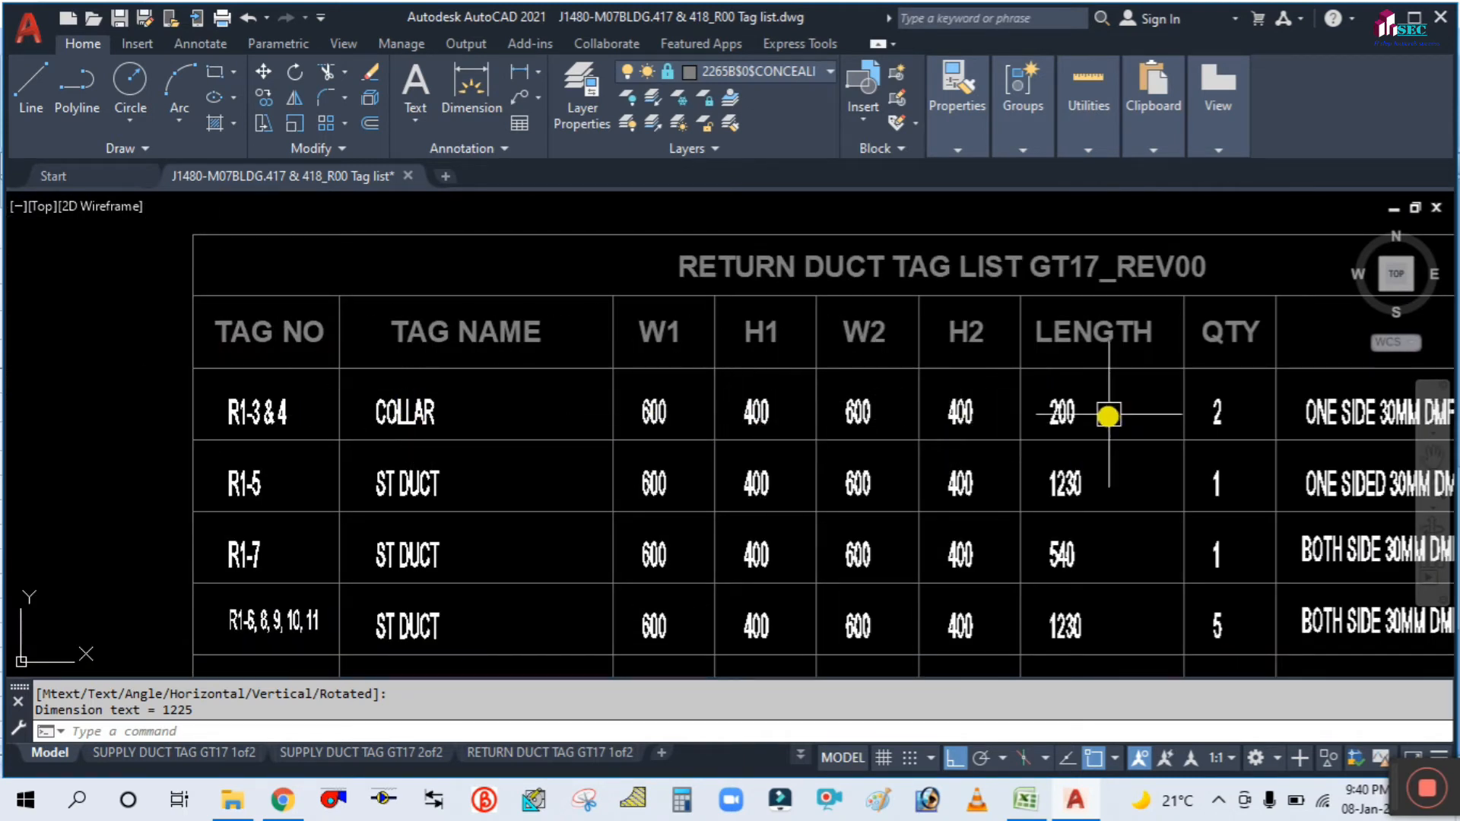
Switch to Excel and enter W1 600, H1 400, W2 600 and H2 400 mm for the R1-3 & R1-4 collar.
left_click(1024, 799)
type("600")
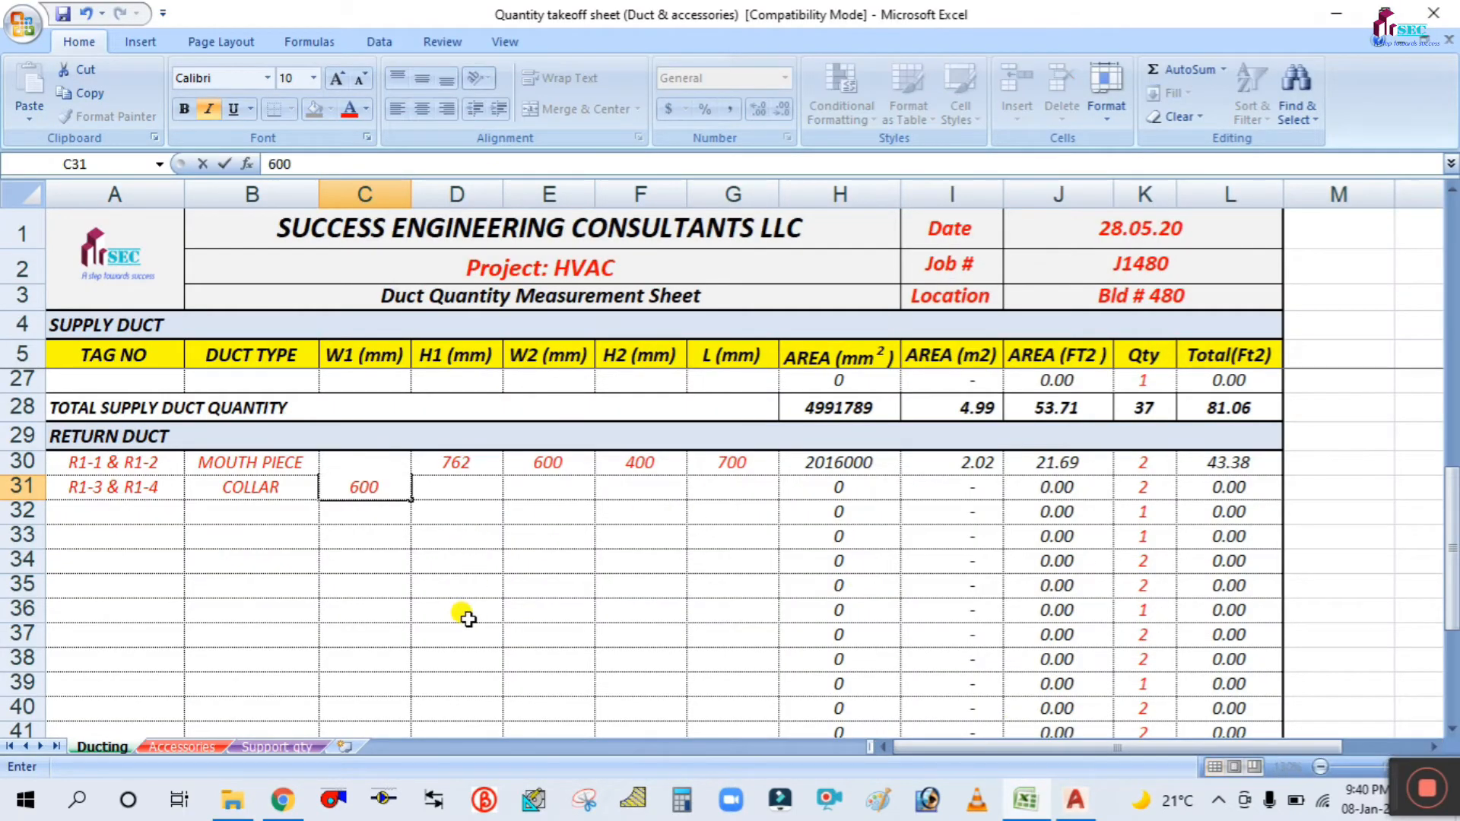
key("Tab")
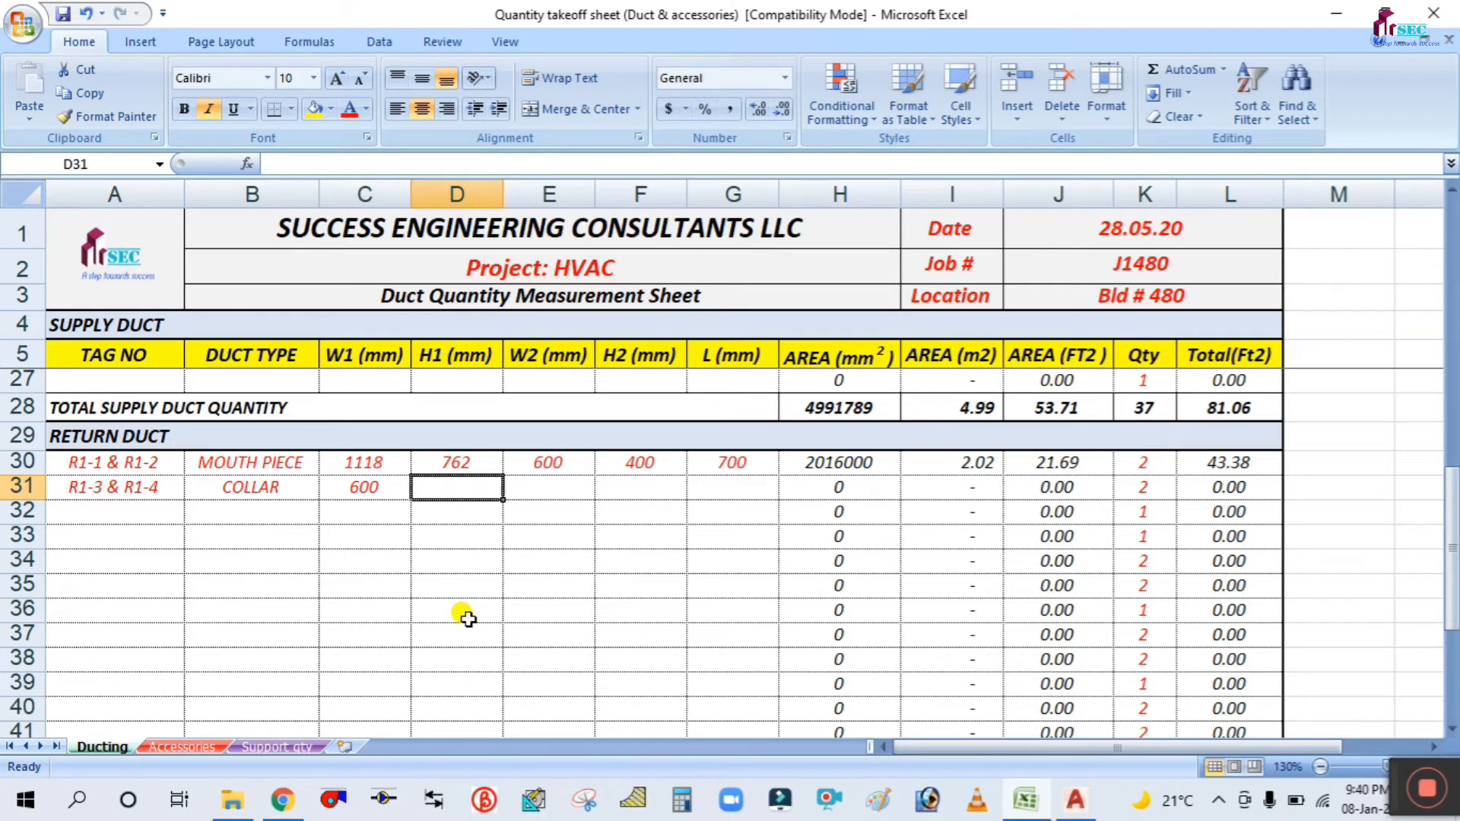
type("400")
key("Tab")
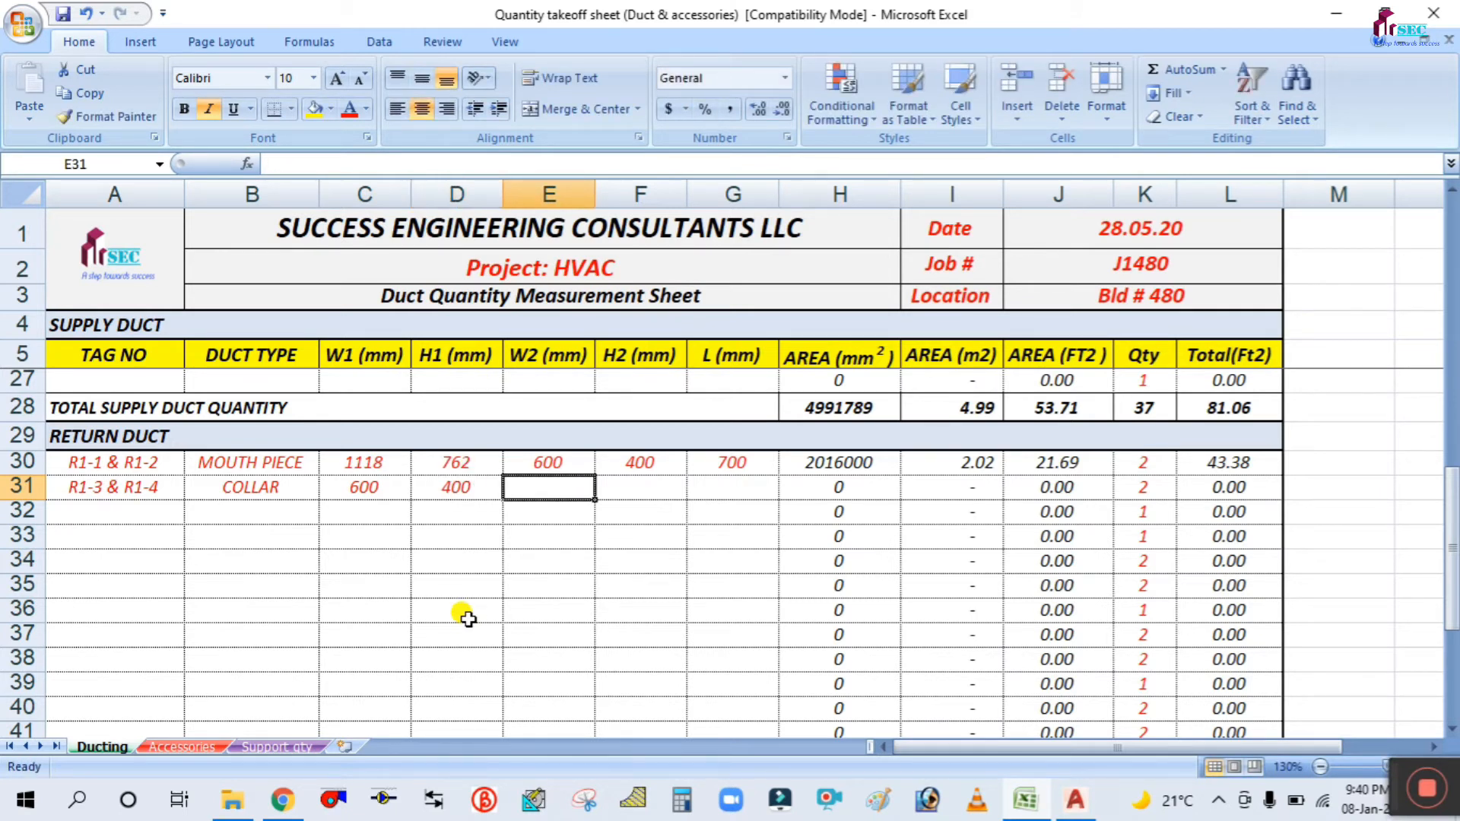
type("600")
key("Tab")
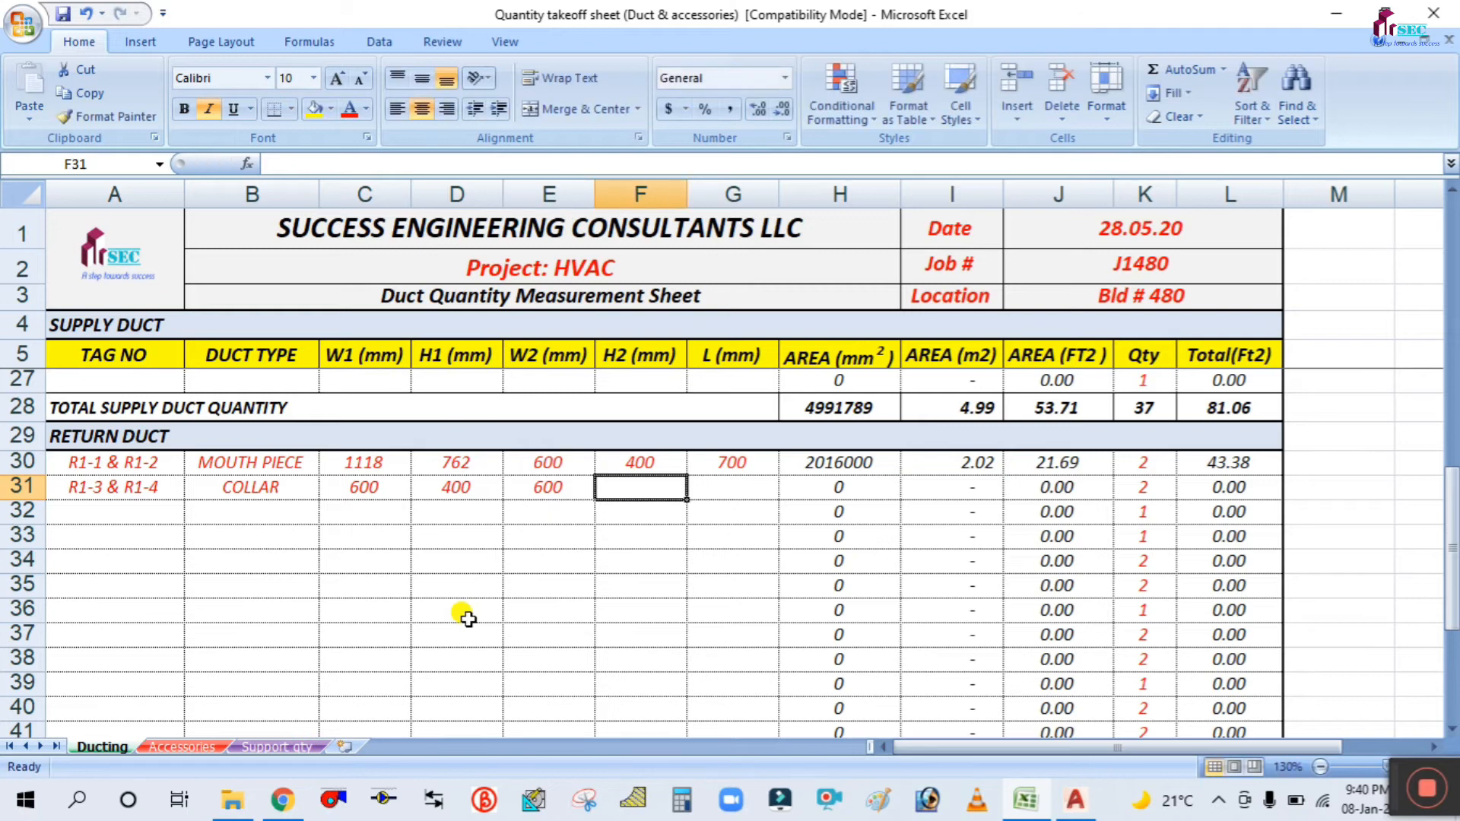
type("400")
key("Tab")
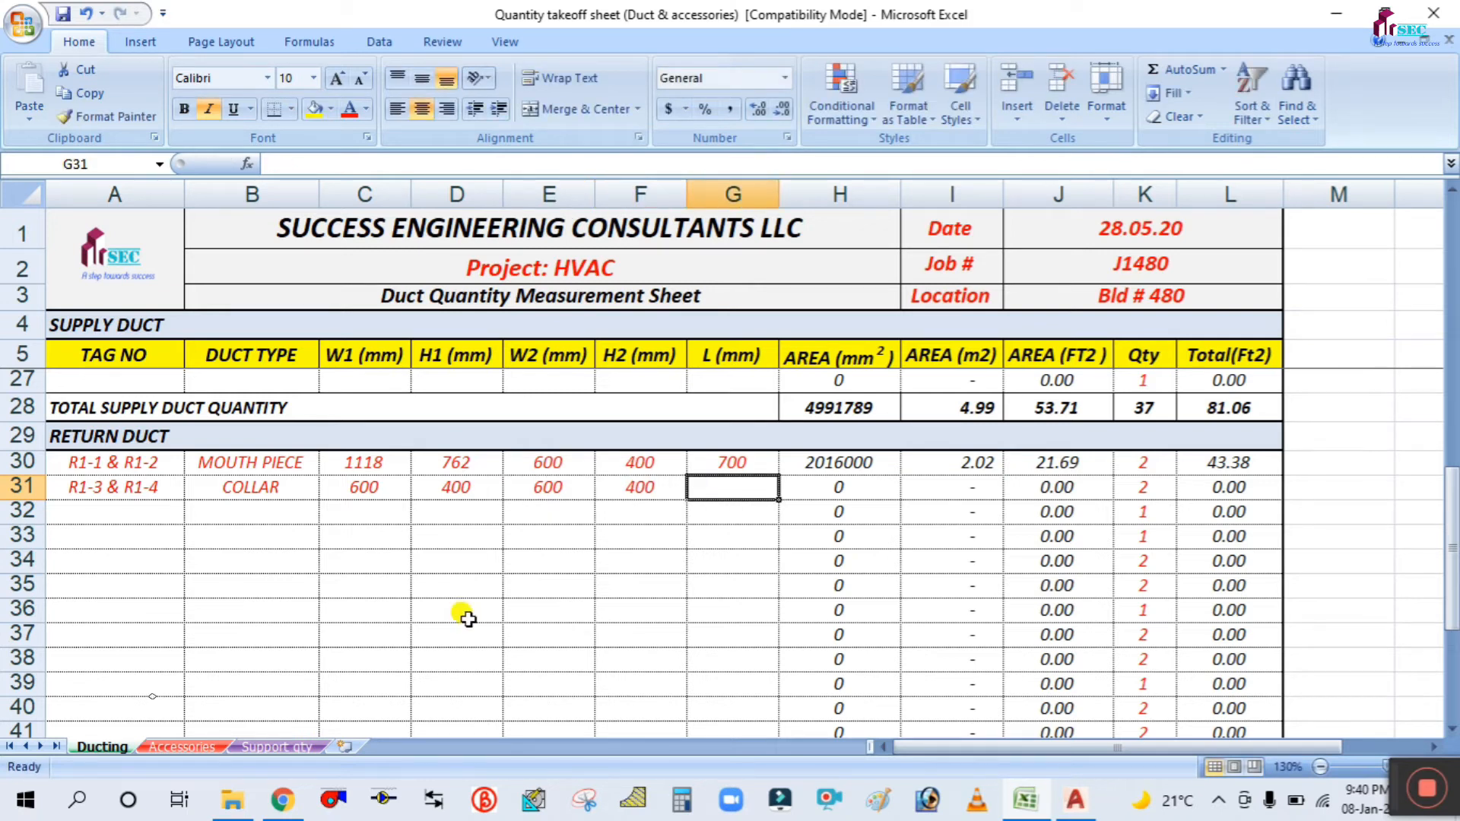
Set the collar's L to 200 mm and its quantity to 2, and check the row's total formula.
type("200")
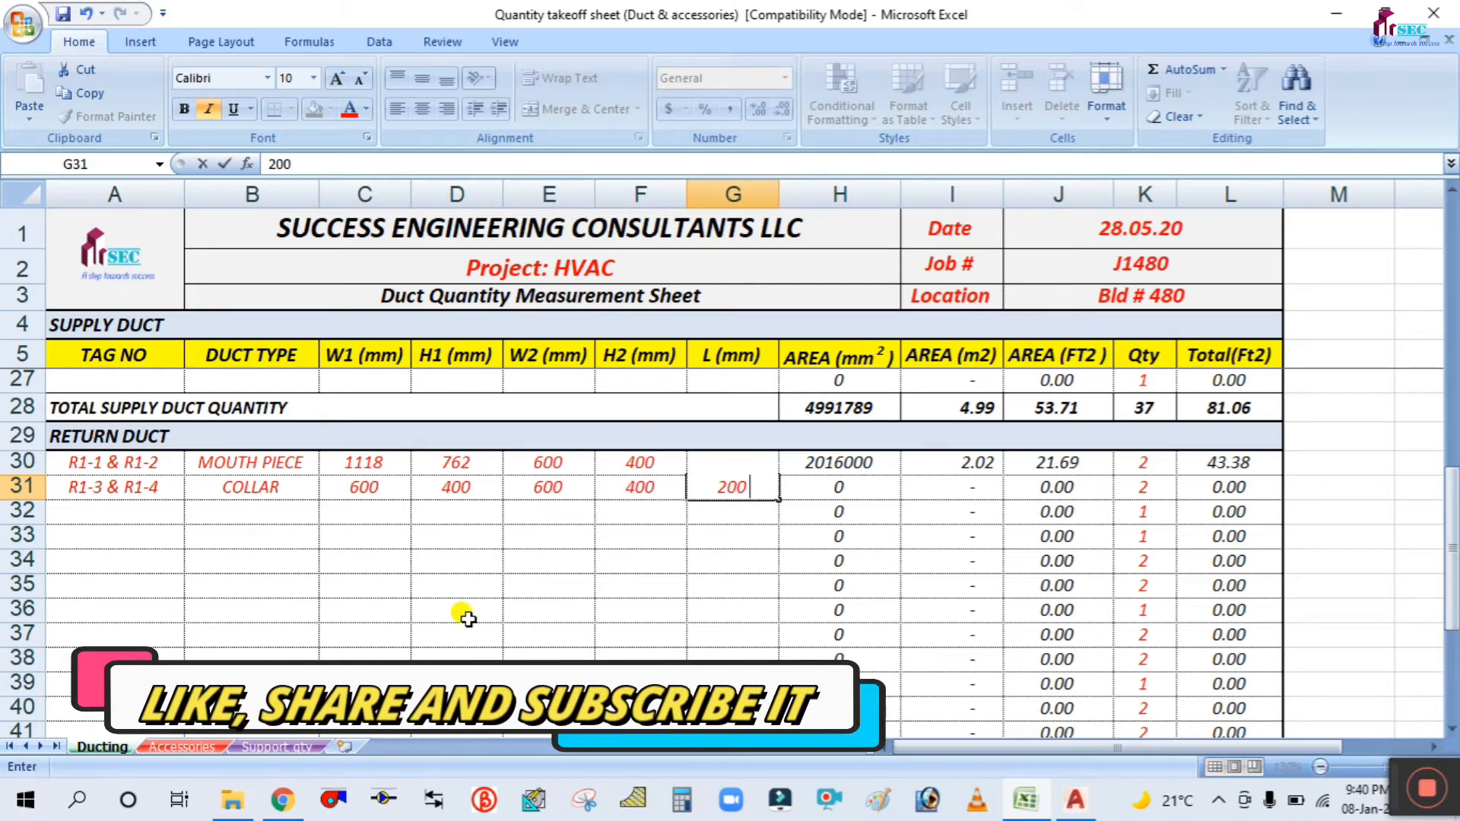
key("Tab")
key("Tab")
key("Tab")
key("Tab")
type("2")
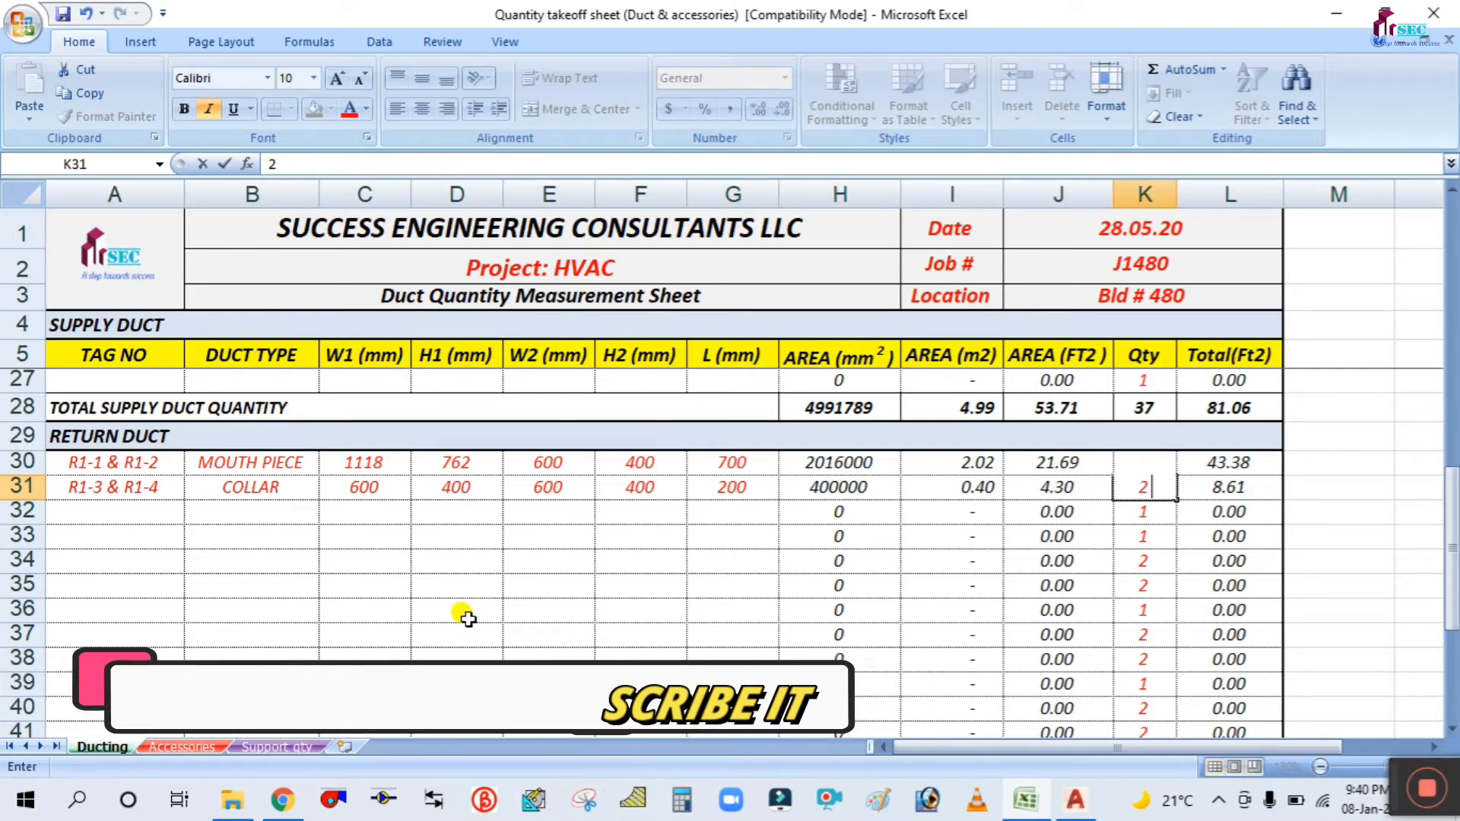
key("Tab")
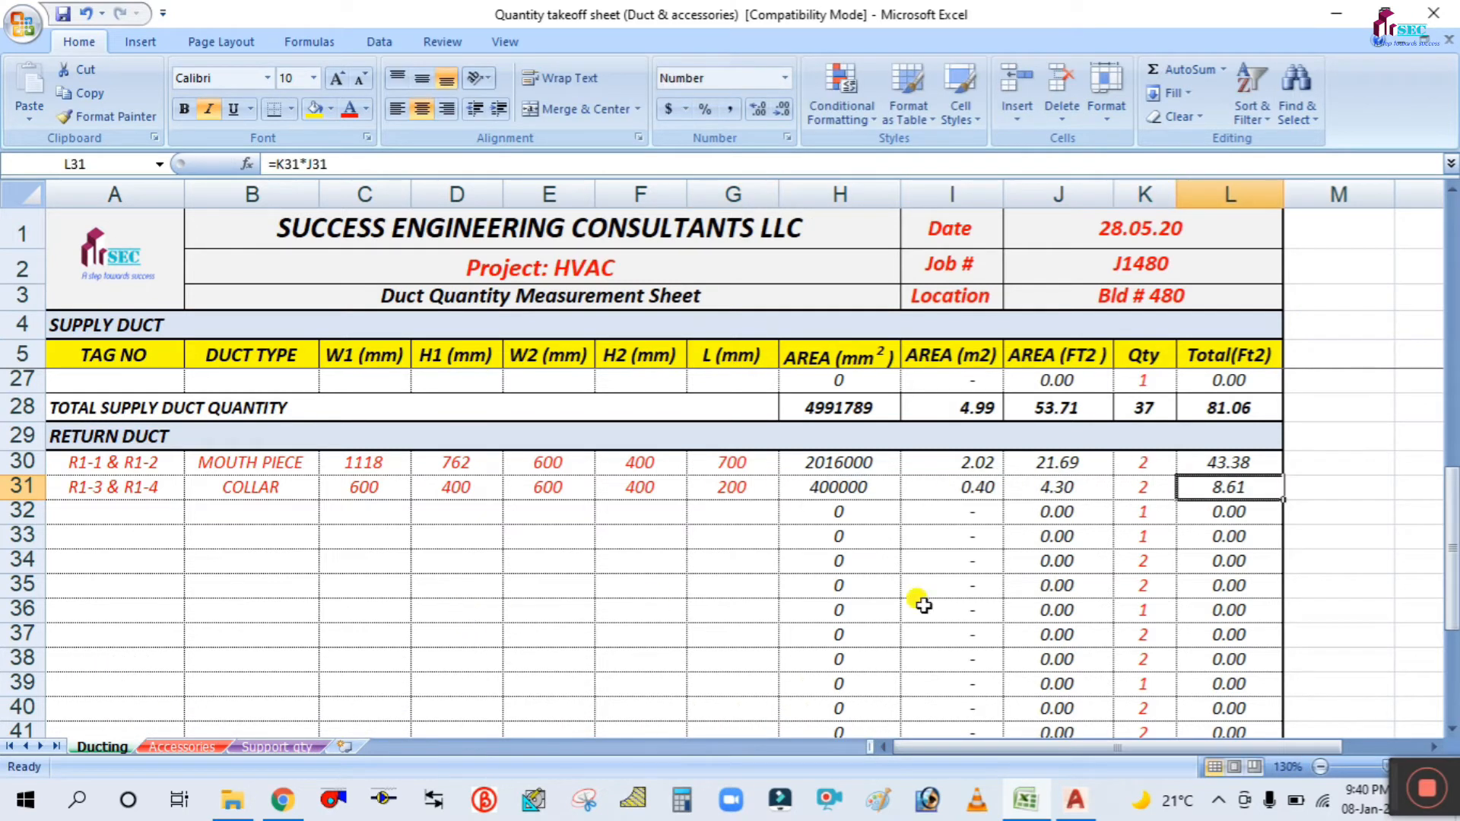
double_click(1252, 486)
key("Escape")
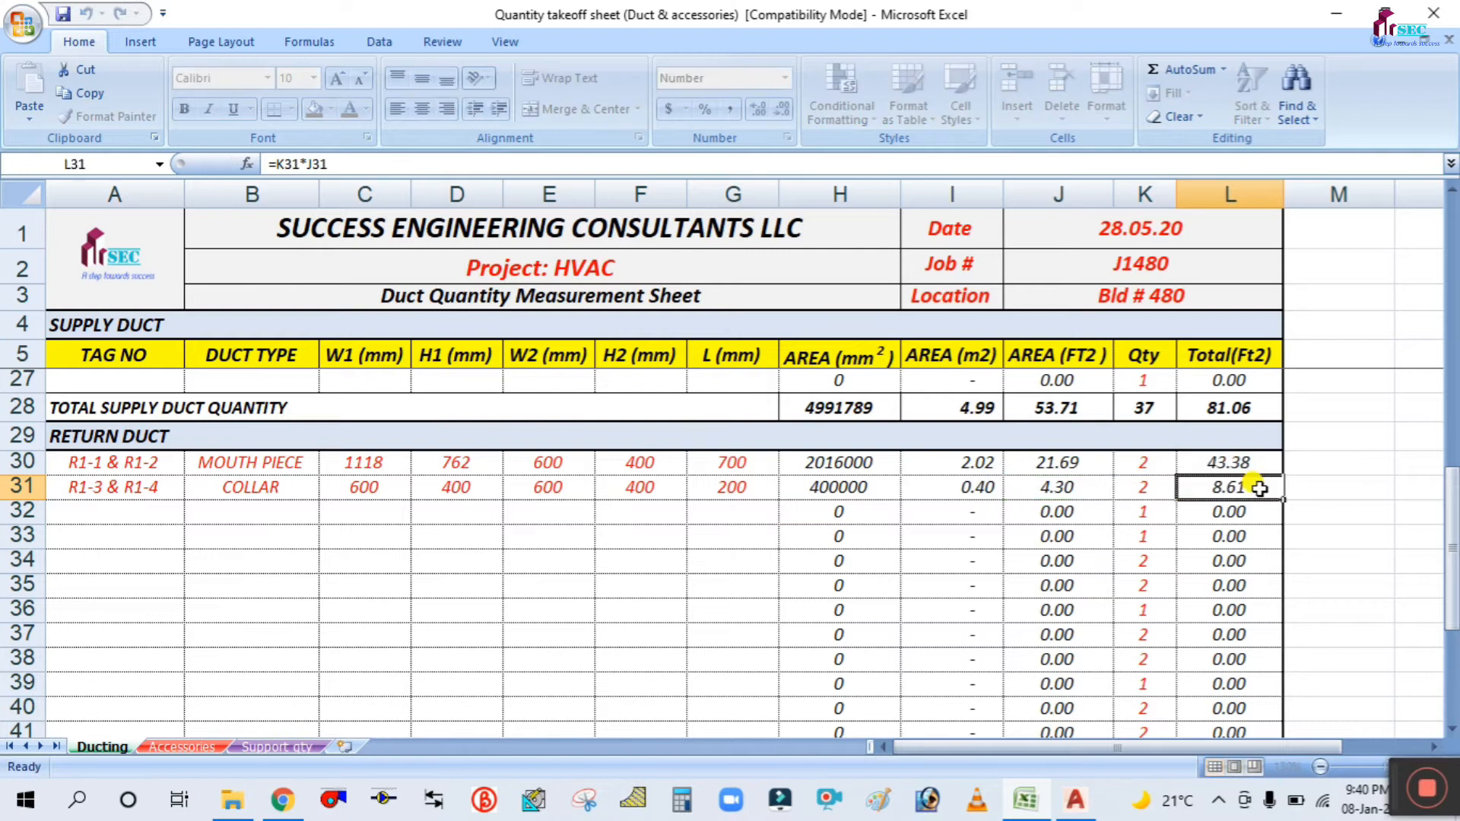
Switch to AutoCAD and examine the duct run above the collars in the plan, locating the R1-5 piece.
left_click(1075, 800)
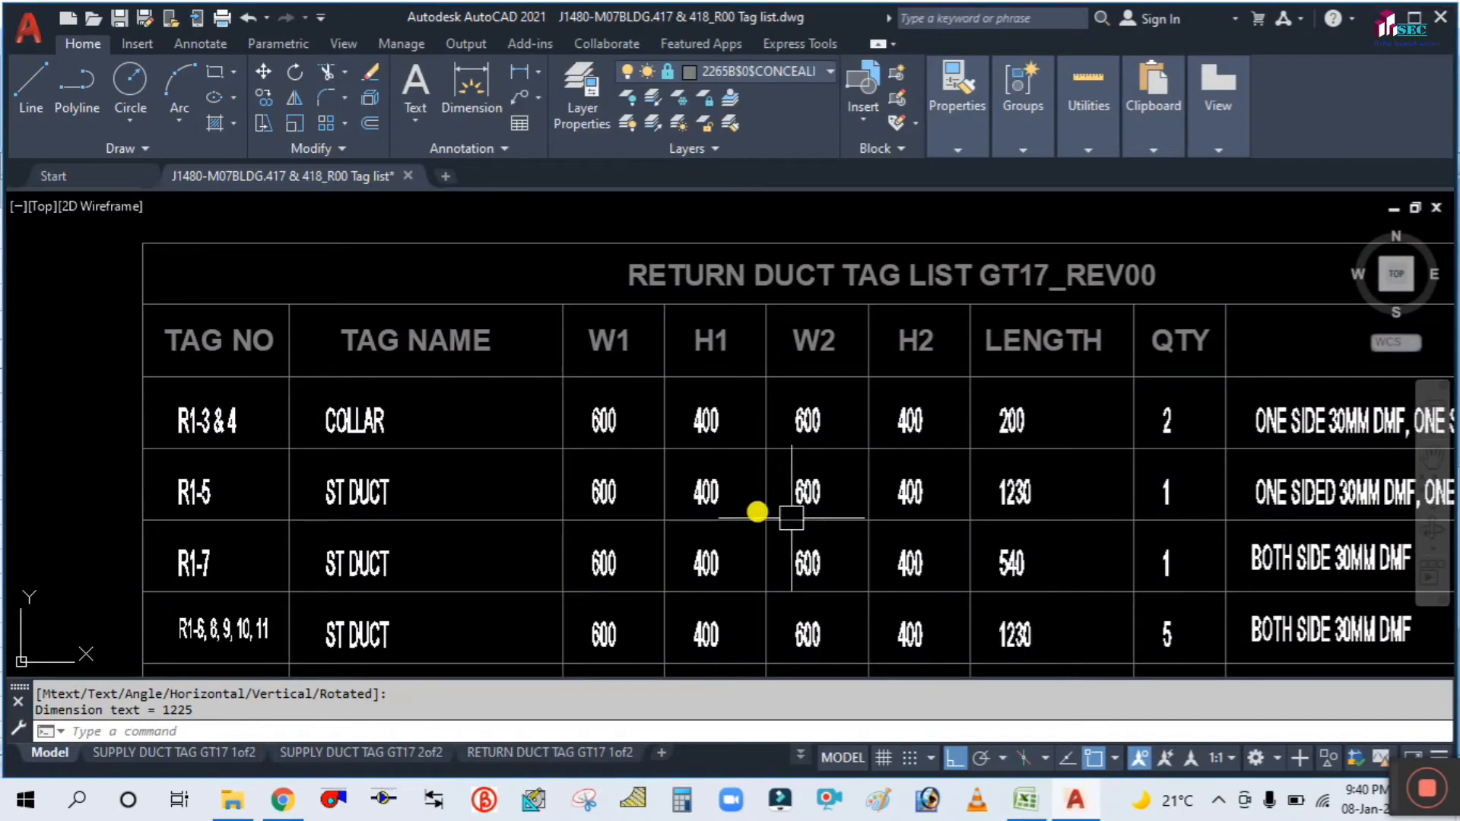
scroll(619, 483, "down", 3)
scroll(414, 381, "down", 4)
middle_click_drag(414, 382, 480, 430)
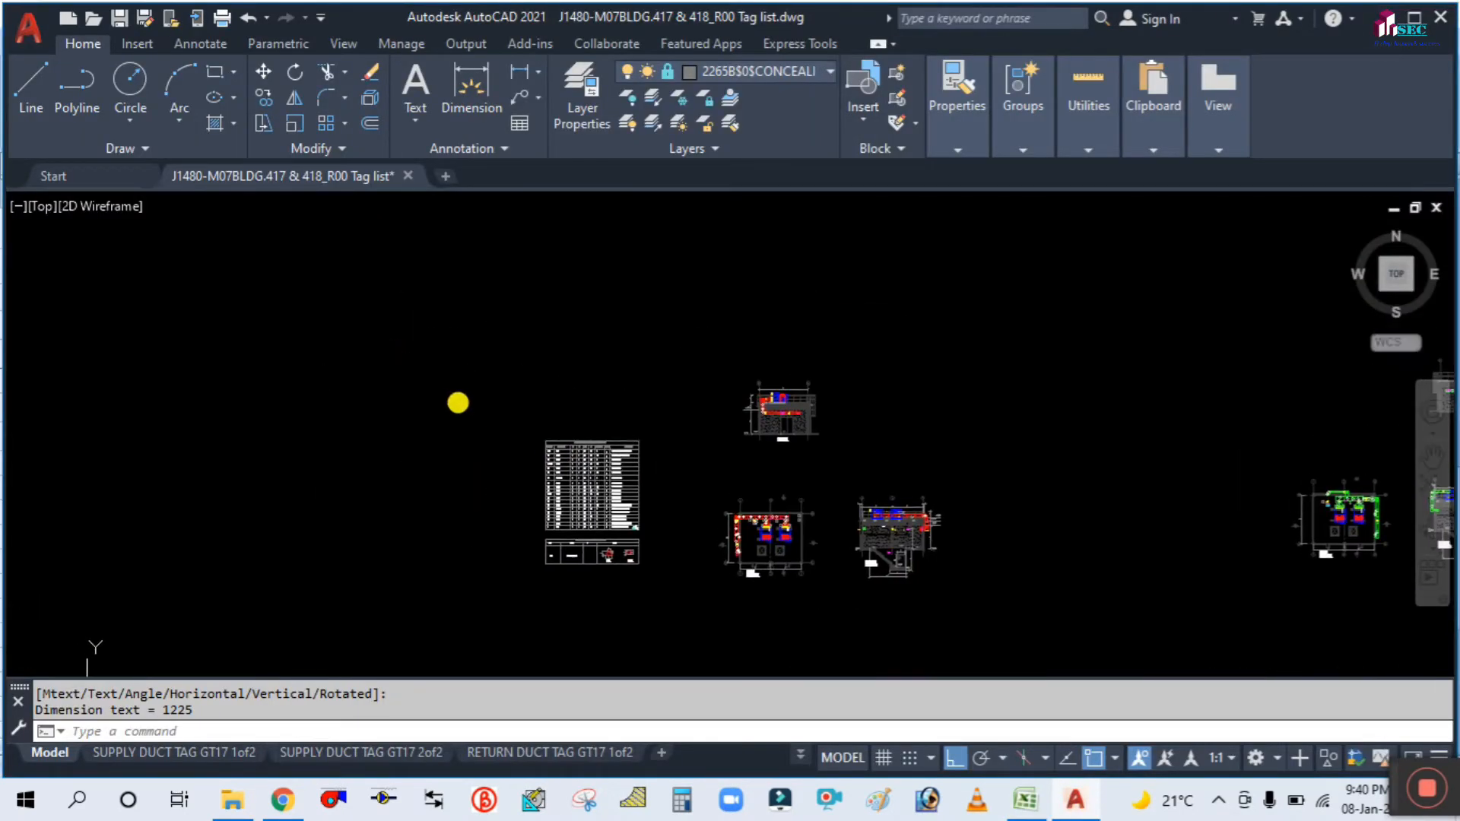
scroll(788, 532, "up", 3)
scroll(688, 394, "up", 8)
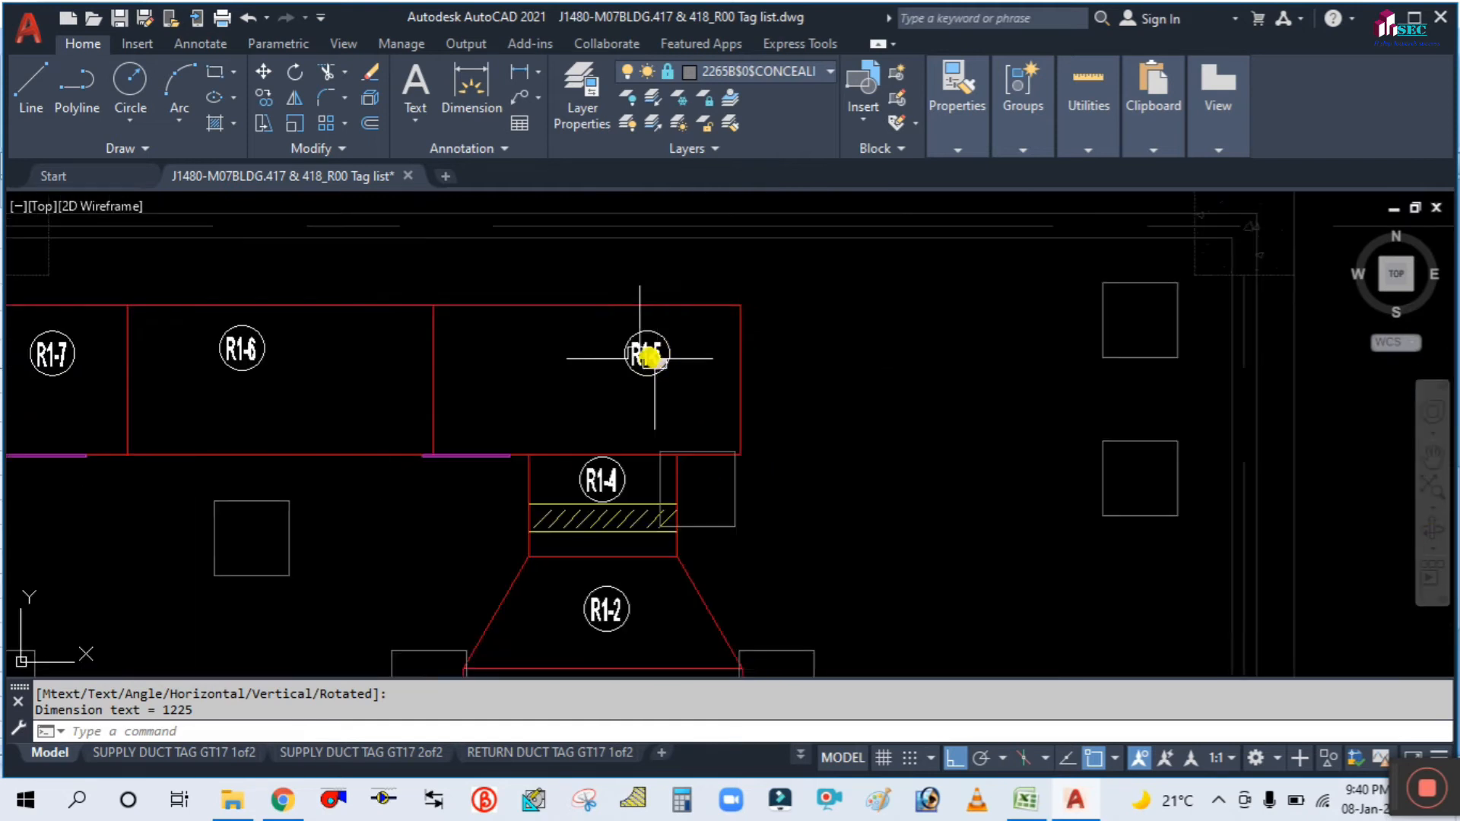
mouse_move(352, 370)
middle_mouse_down()
mouse_move(520, 415)
mouse_move(752, 420)
middle_mouse_up()
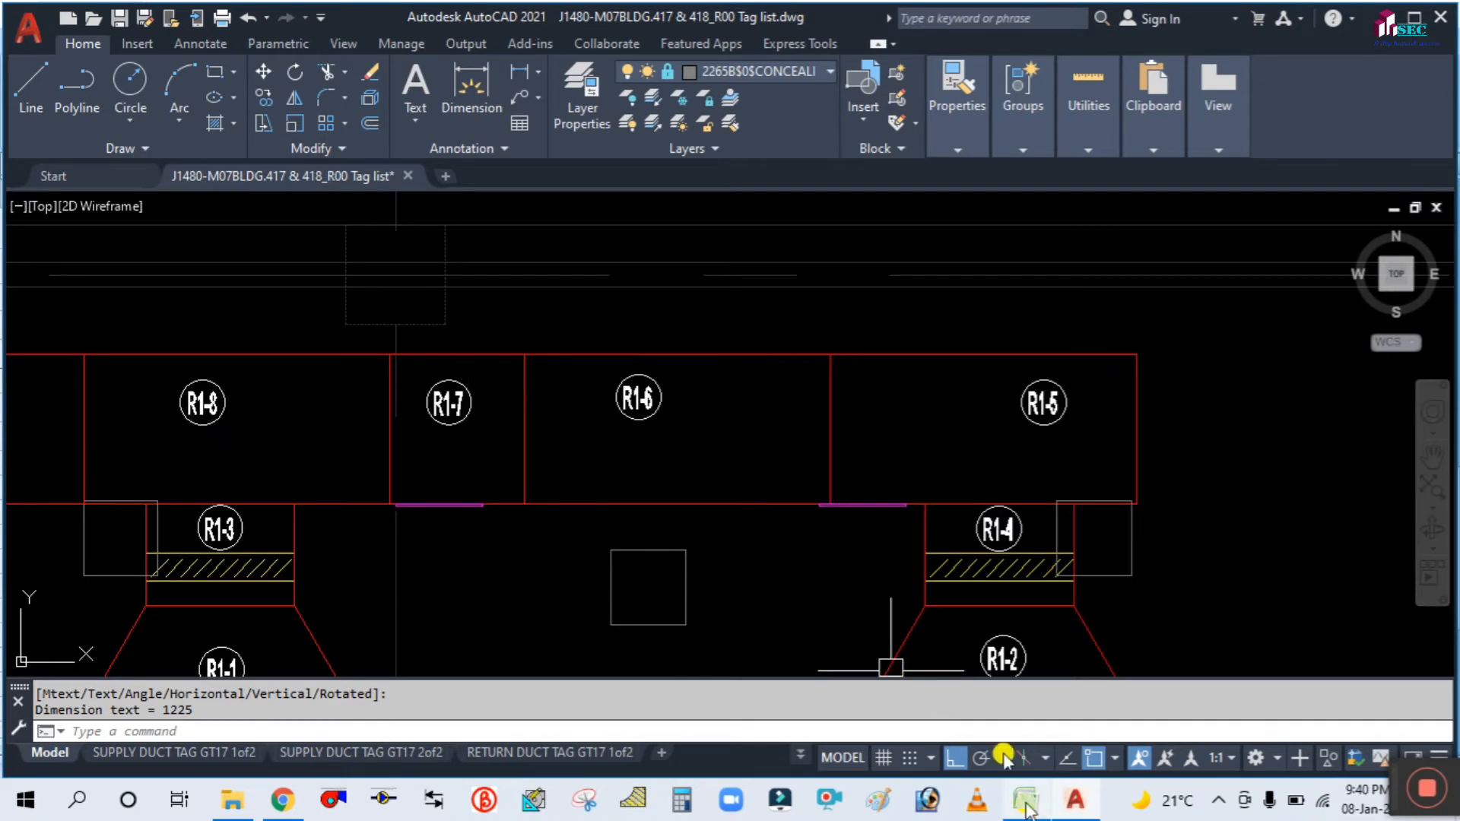
scroll(920, 444, "down", 4)
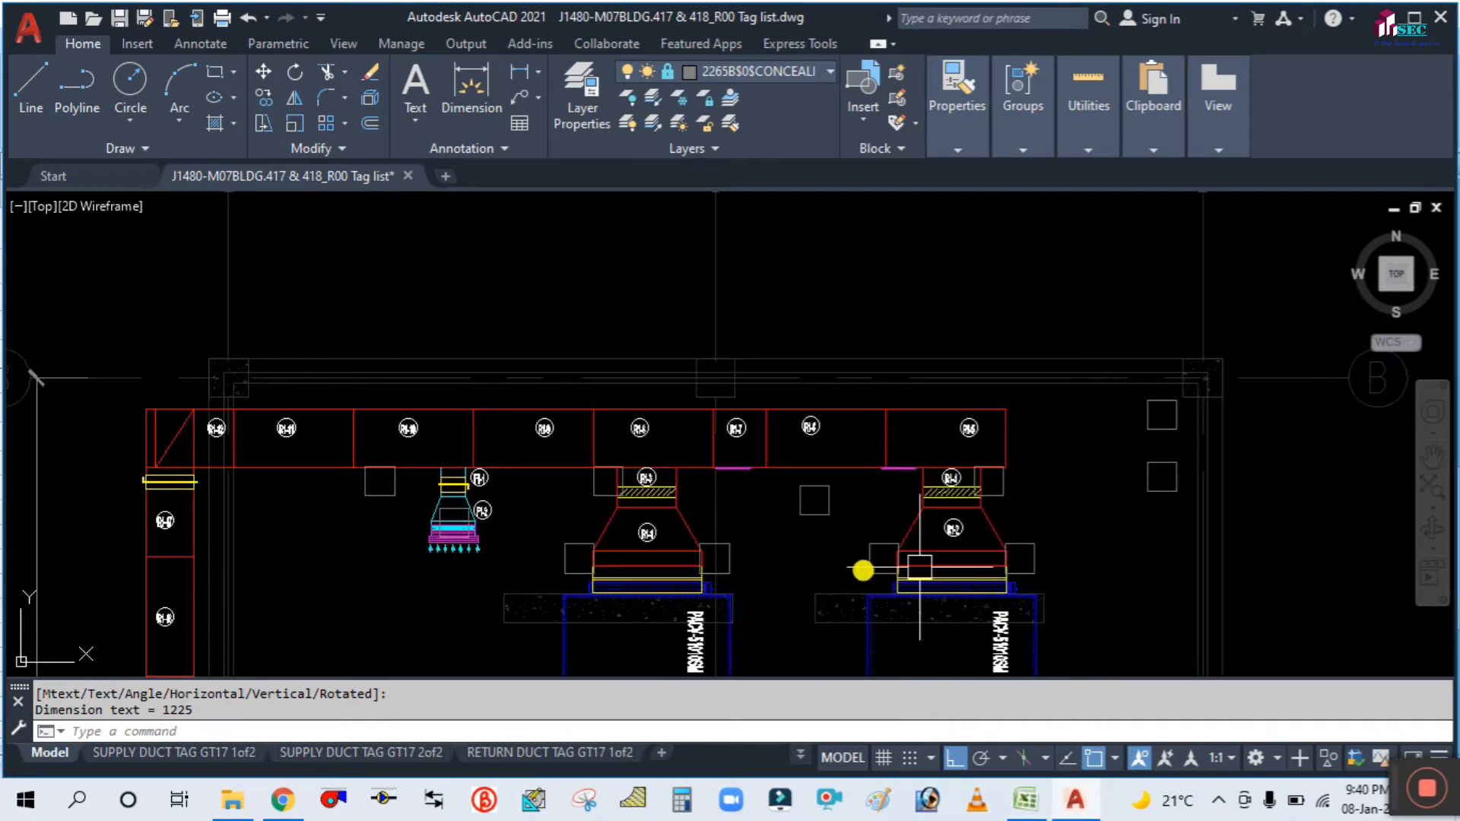
scroll(981, 467, "up", 4)
middle_click_drag(966, 444, 931, 487)
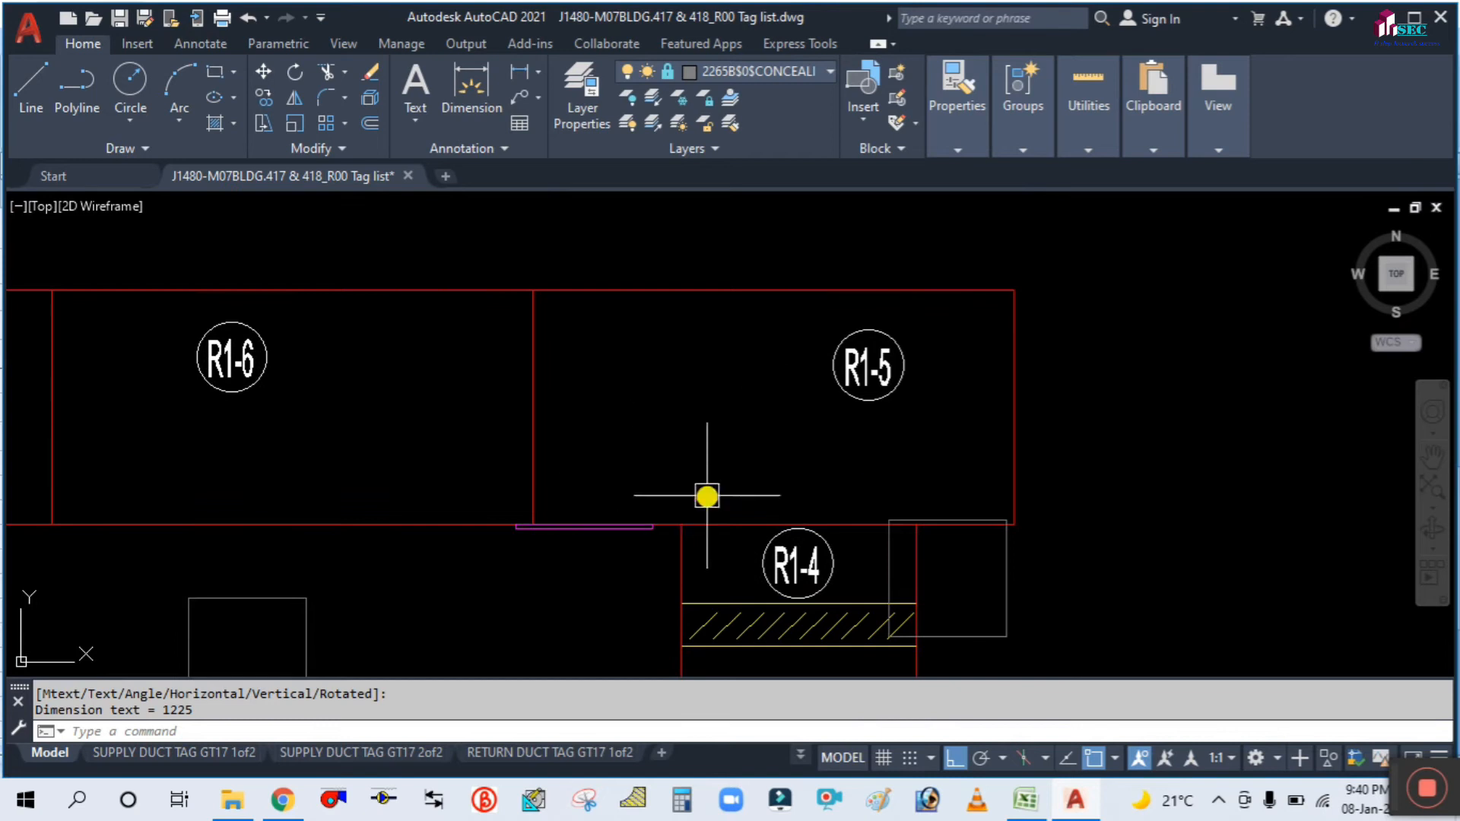
Switch to Excel and enter tag R1-5 with duct type ST DUCT in the row below the collar.
left_click(1031, 815)
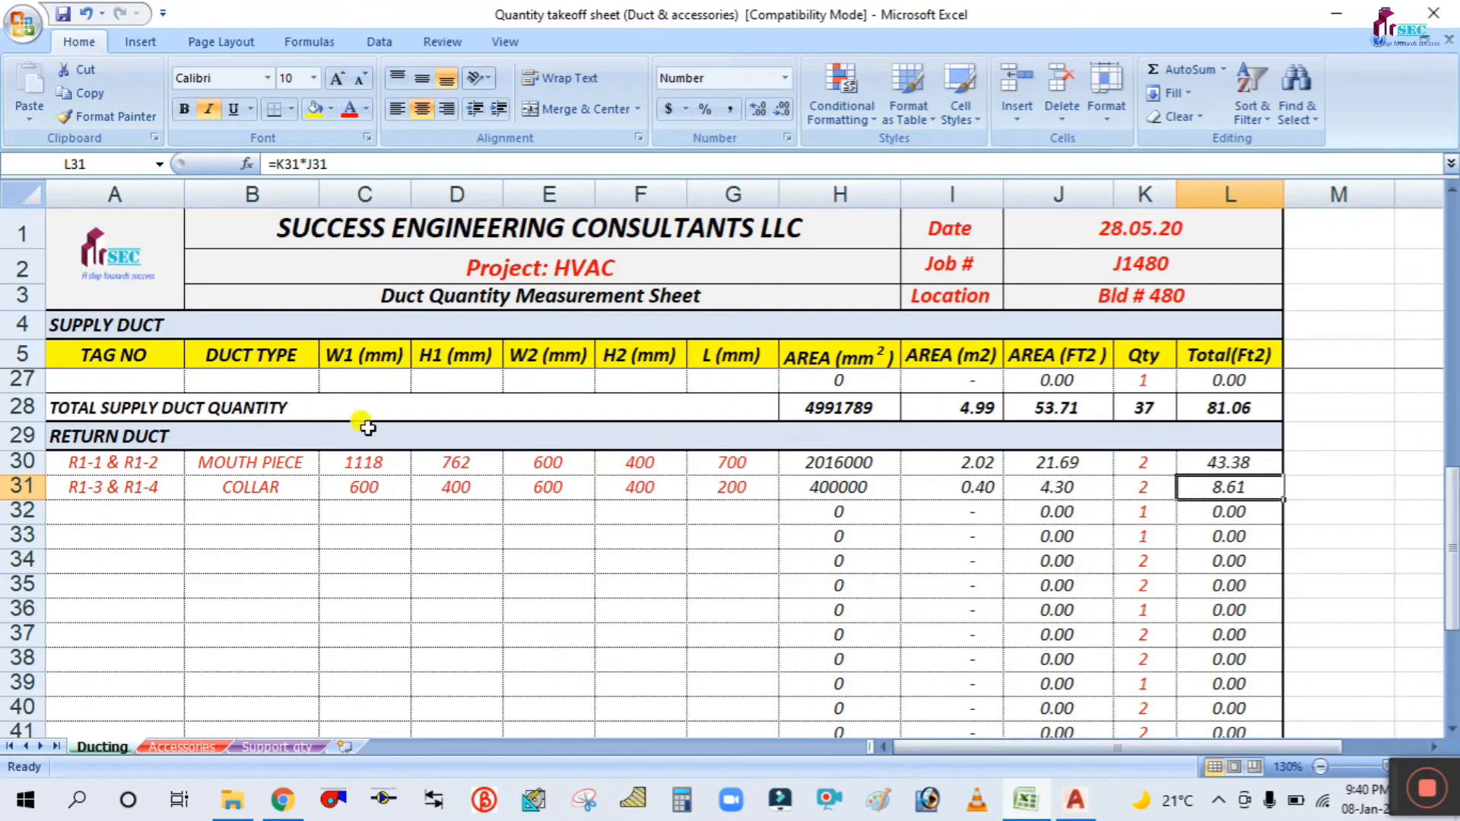
left_click(152, 510)
type("r")
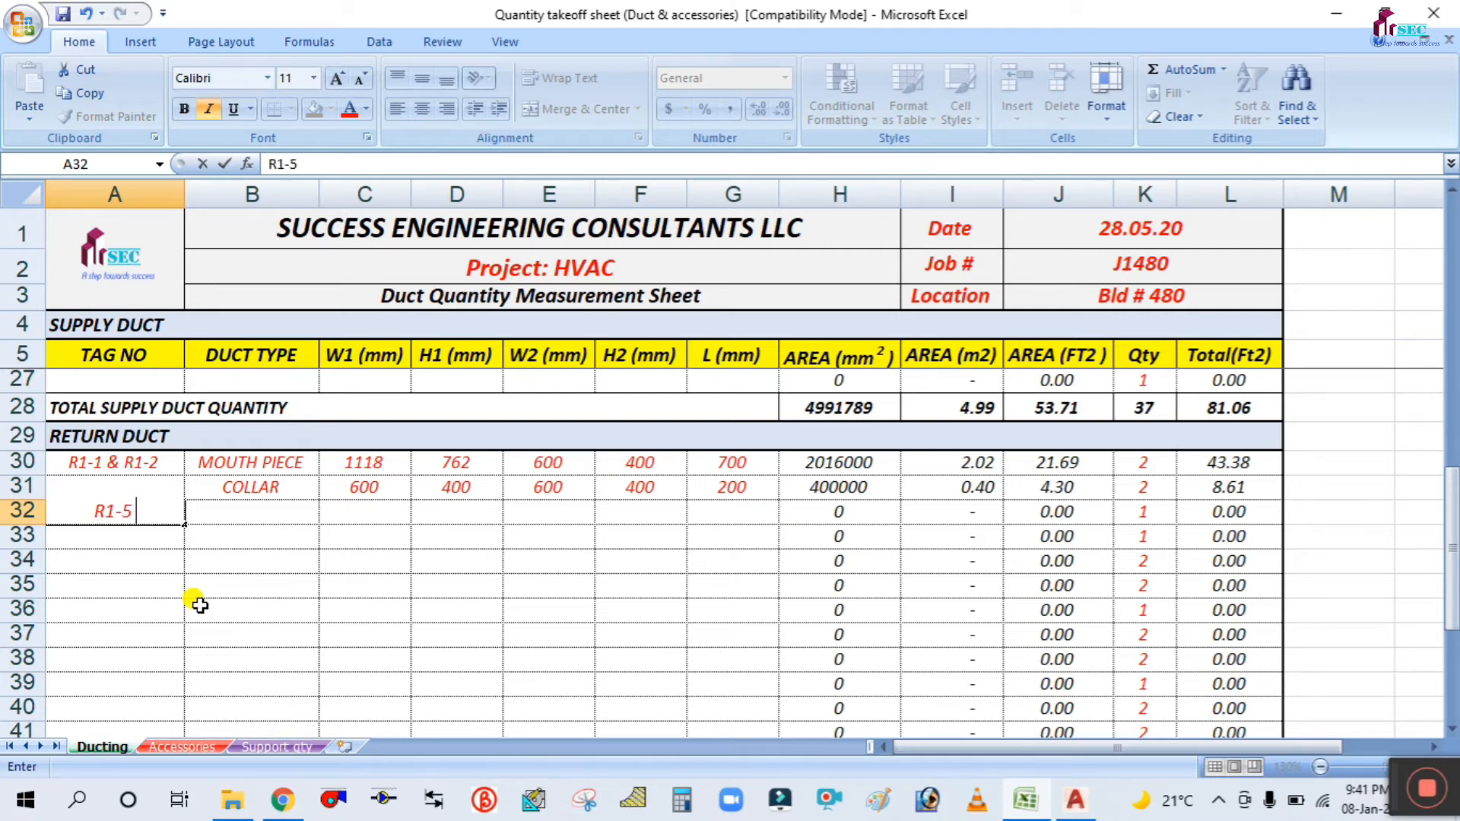
key("Tab")
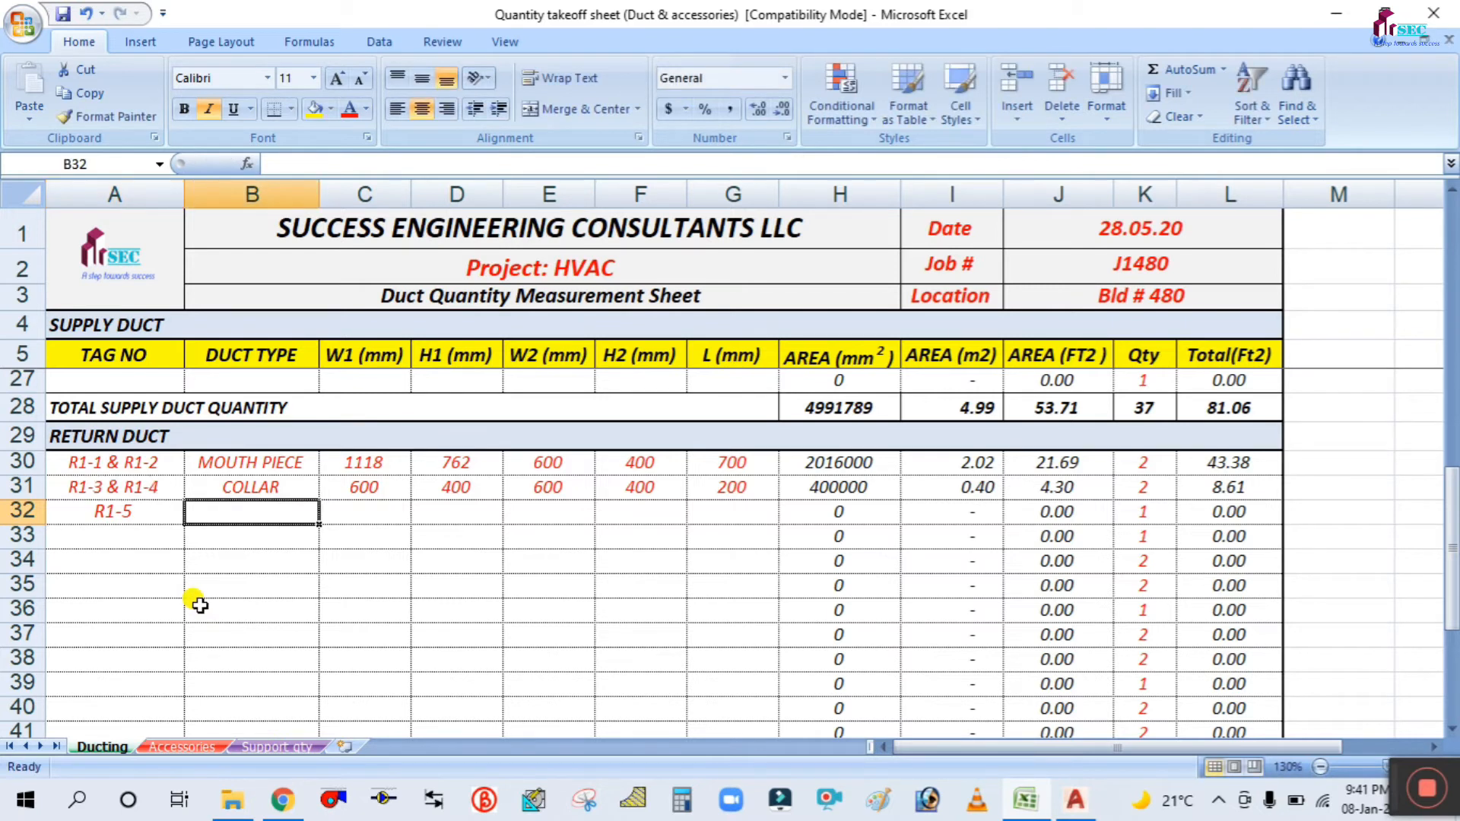
type("ST")
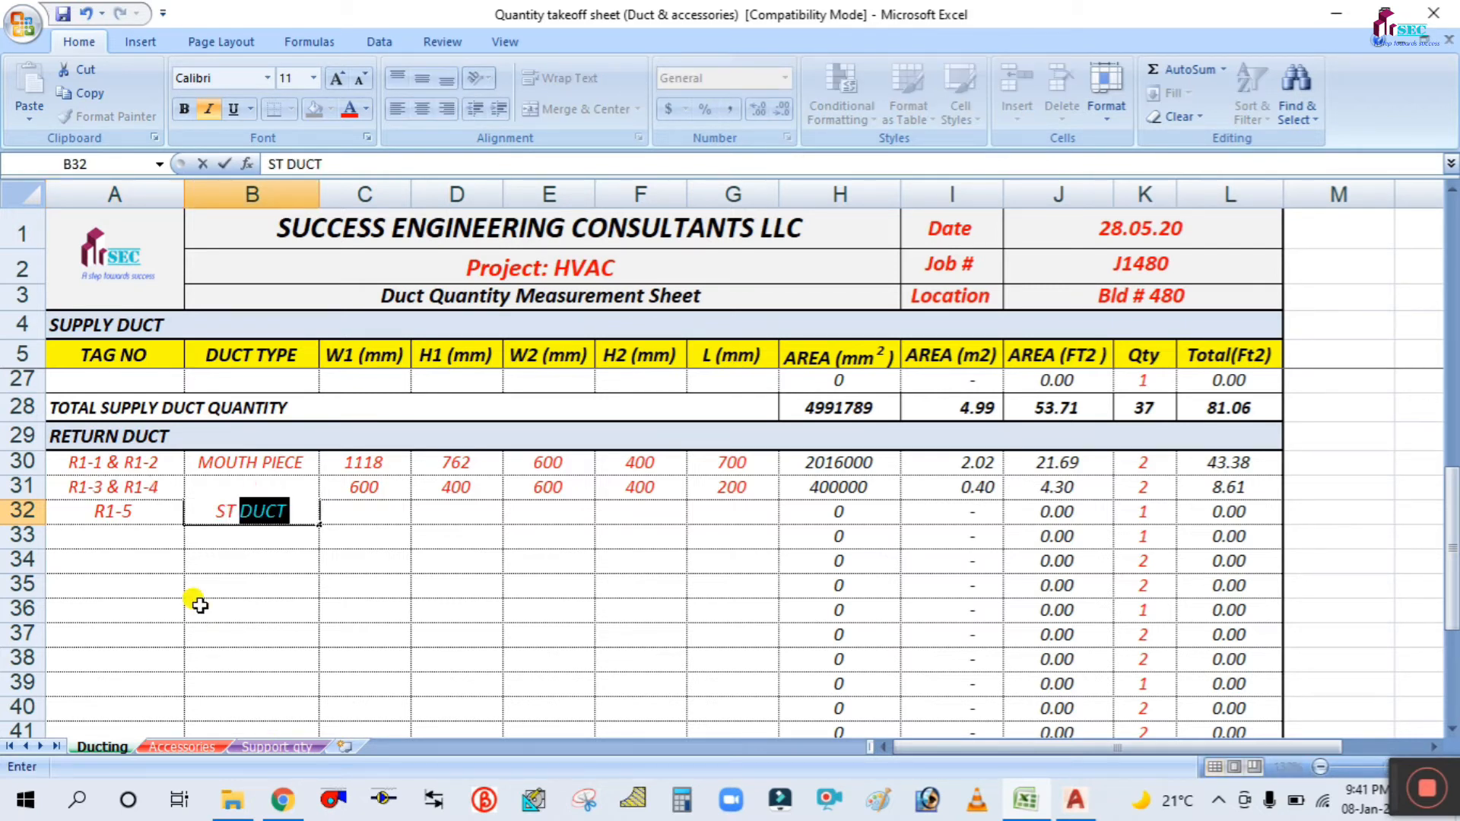
left_click(162, 581)
left_click(401, 510)
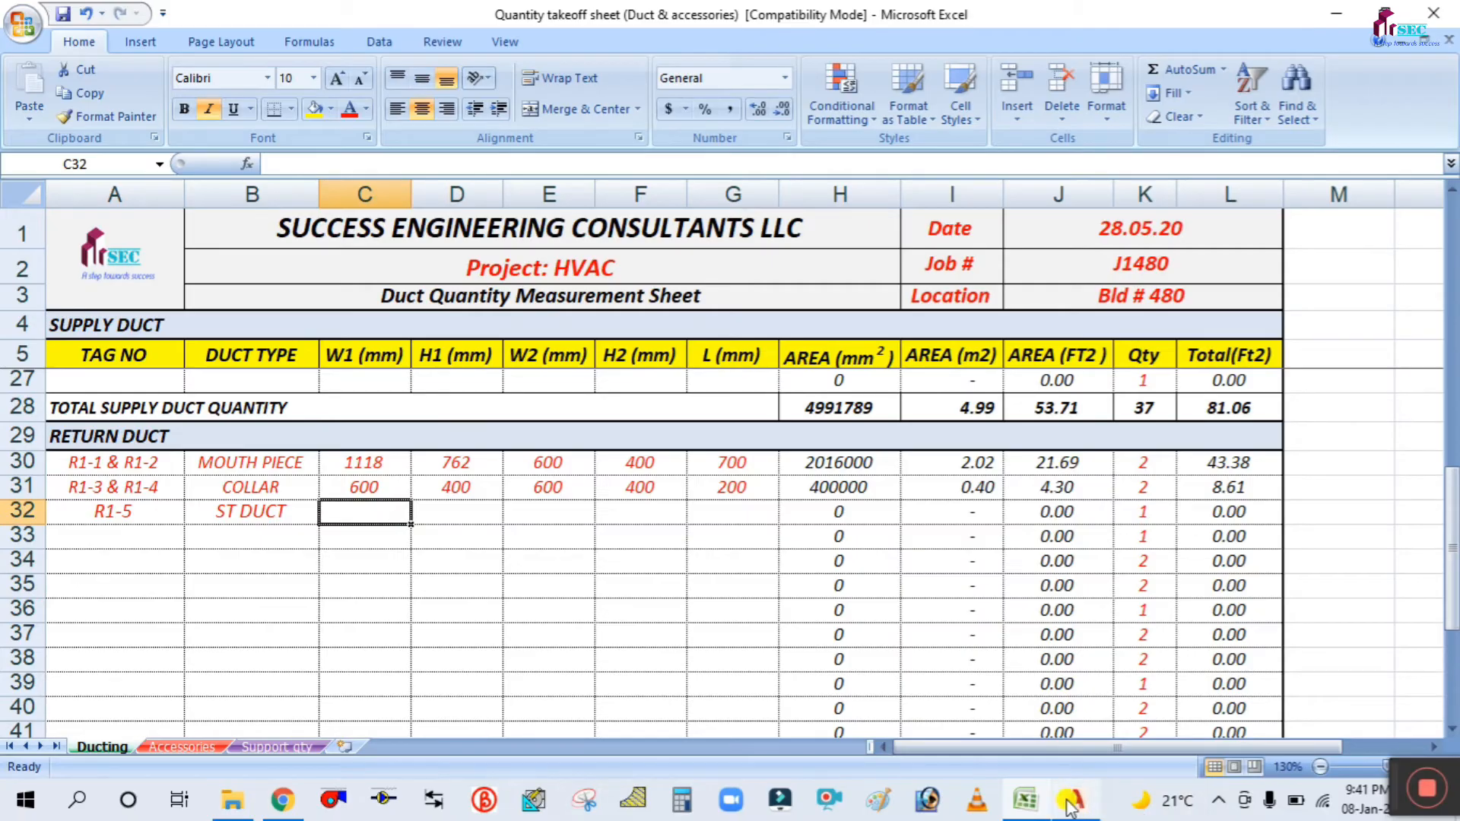
Switch to AutoCAD and find the R1-5 straight duct's entry in the return duct tag list.
left_click(1027, 799)
scroll(804, 427, "down", 3)
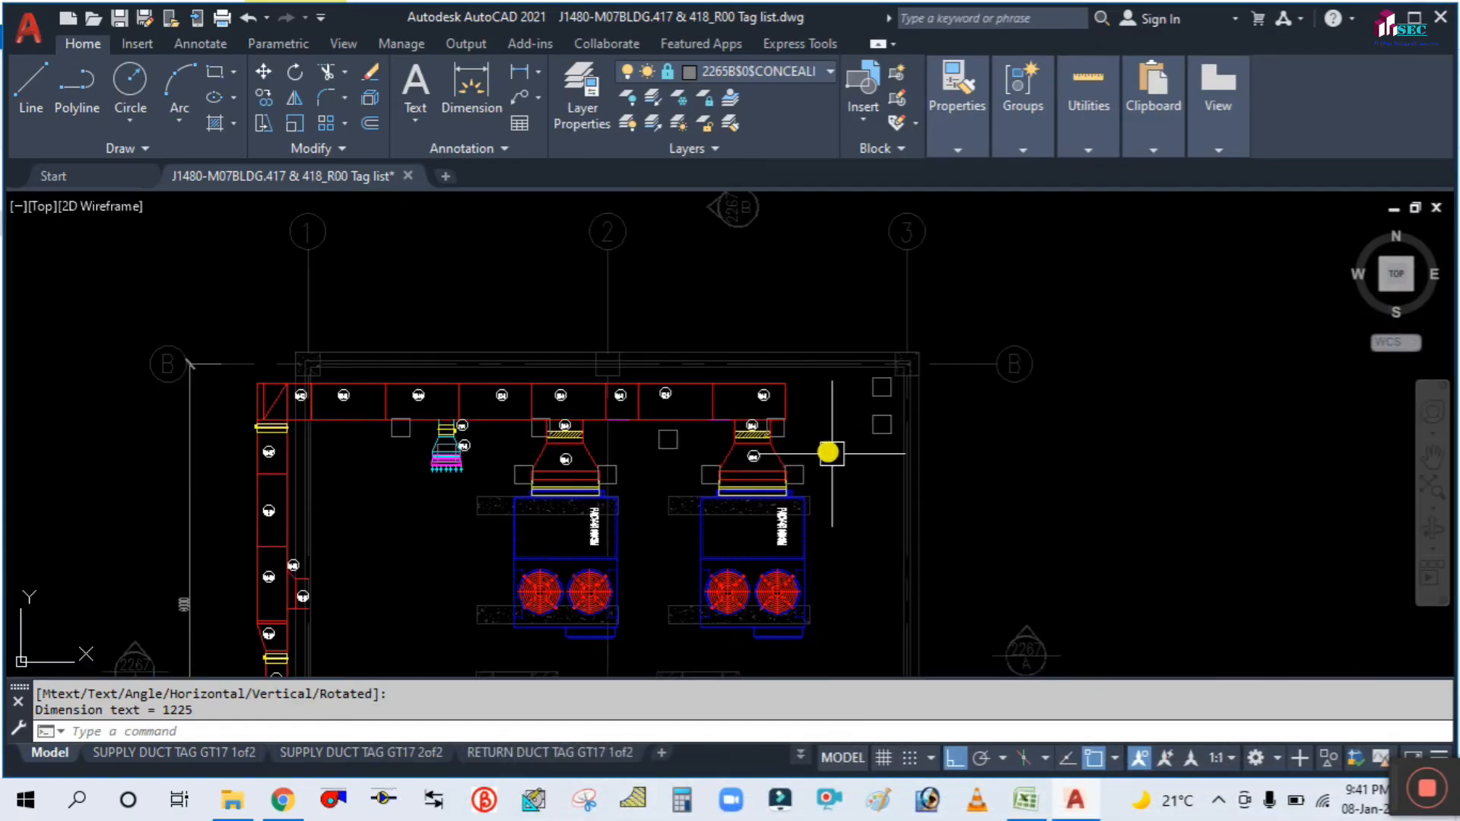
scroll(784, 395, "down", 4)
mouse_move(417, 274)
middle_mouse_down()
mouse_move(505, 316)
mouse_move(634, 441)
middle_mouse_up()
scroll(634, 441, "up", 5)
scroll(365, 264, "up", 4)
scroll(281, 407, "down", 4)
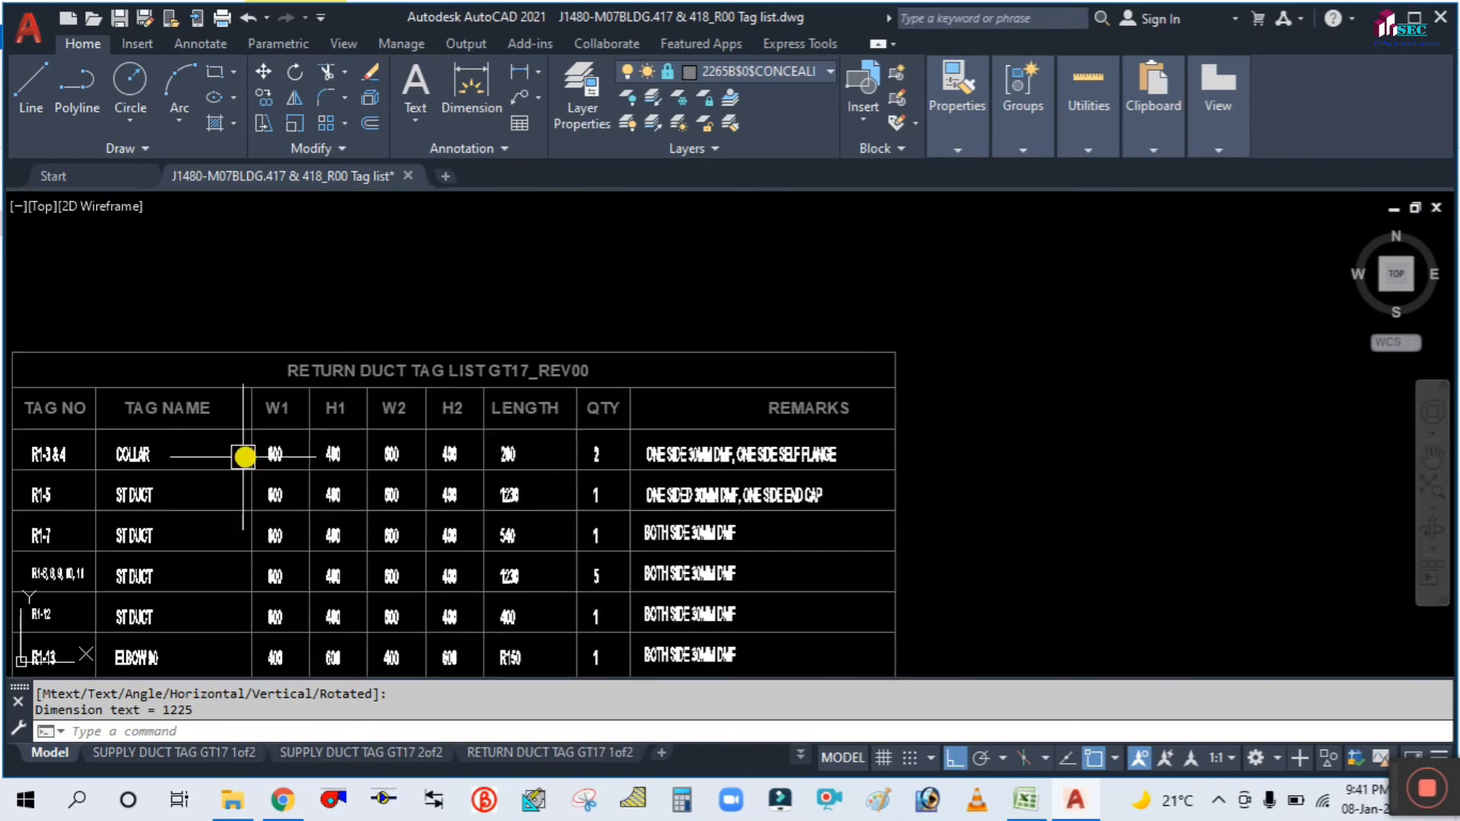
Read the R1-5 straight duct's widths, heights and length in the return duct tag list.
middle_click_drag(164, 495, 580, 407)
scroll(395, 381, "up", 1)
scroll(404, 398, "up", 3)
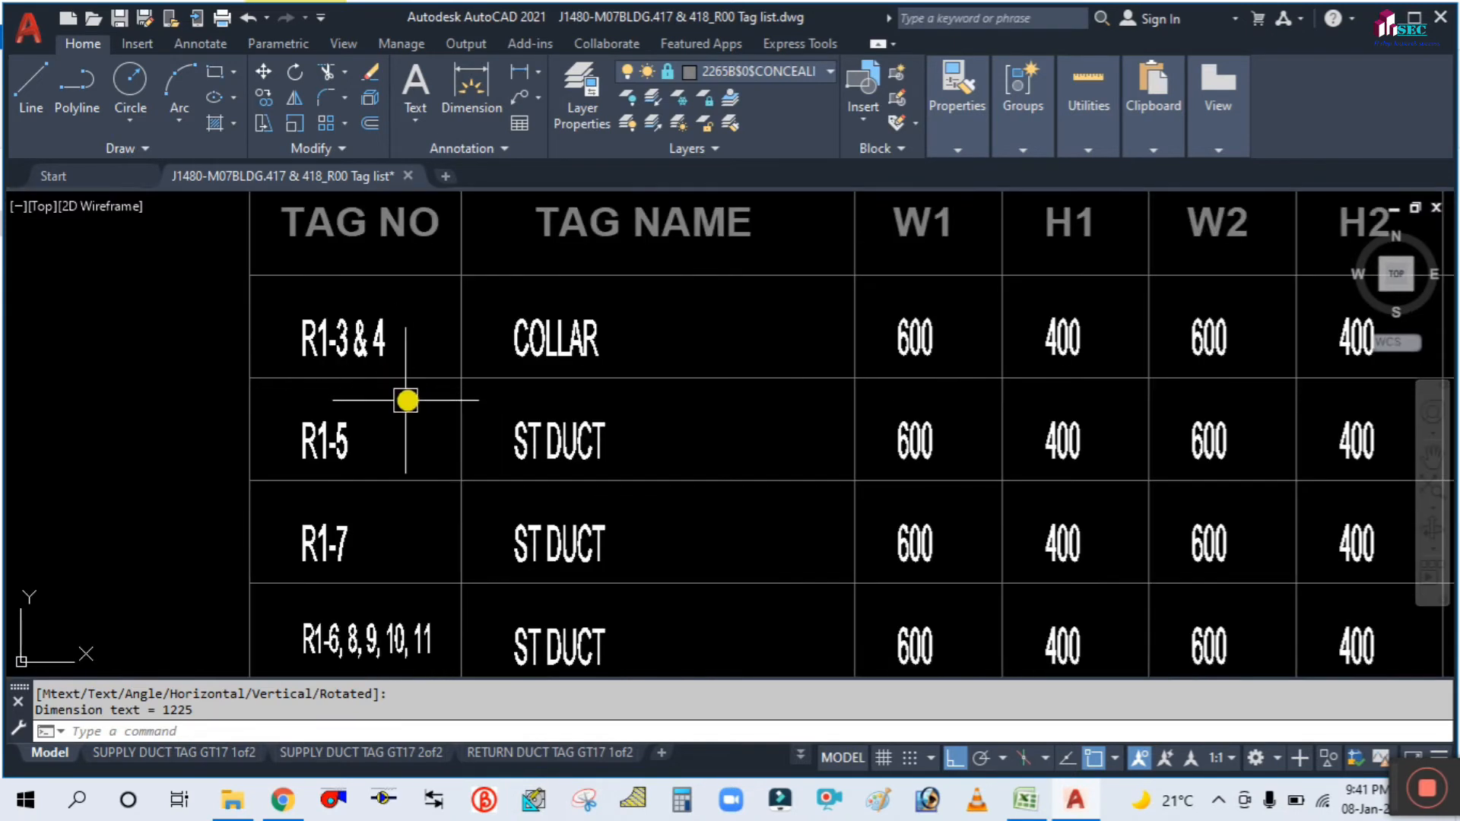
scroll(452, 420, "down", 4)
scroll(451, 420, "up", 2)
scroll(336, 423, "up", 1)
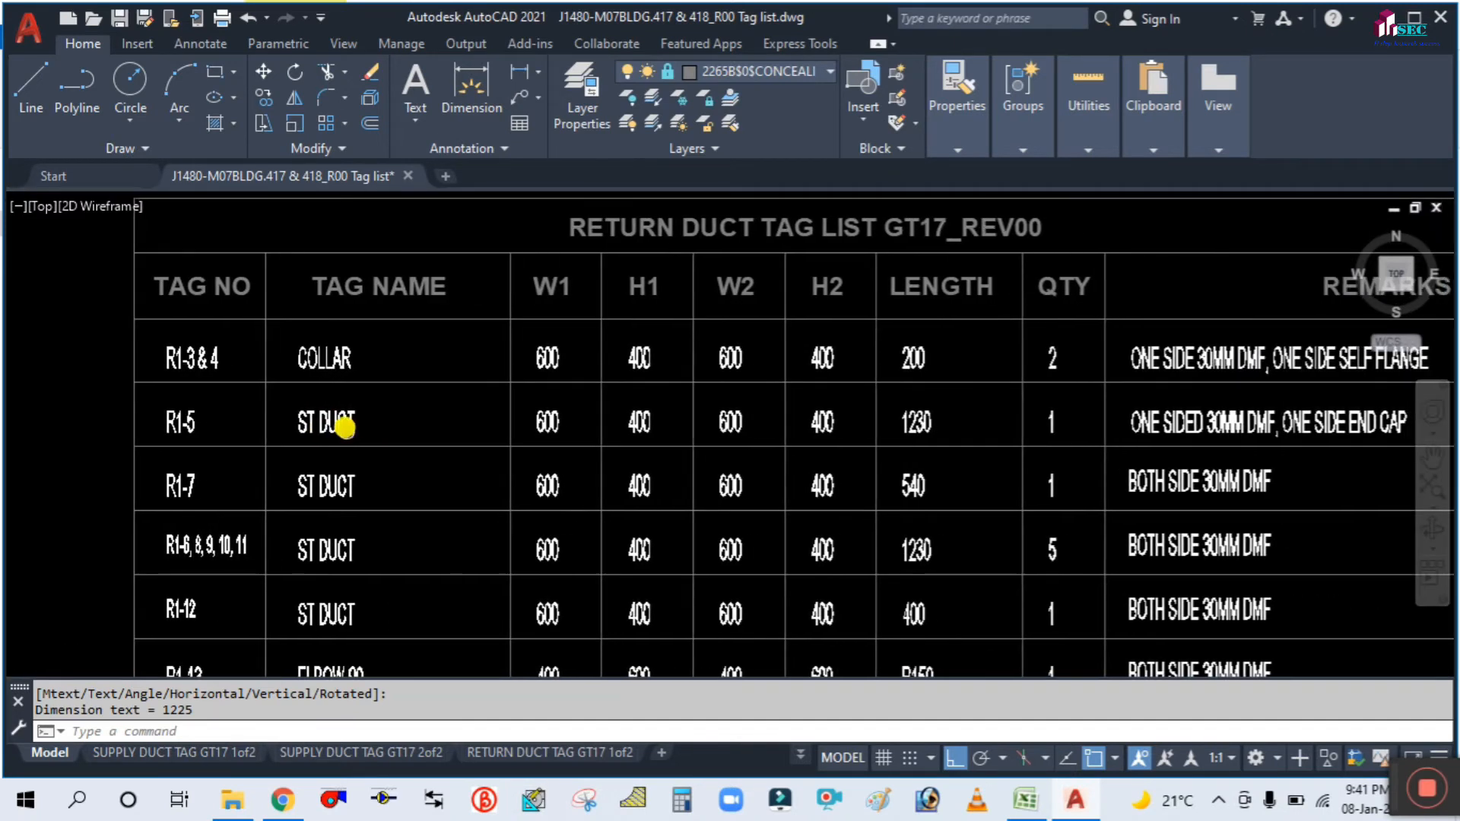
middle_click_drag(272, 418, 264, 511)
scroll(236, 484, "up", 2)
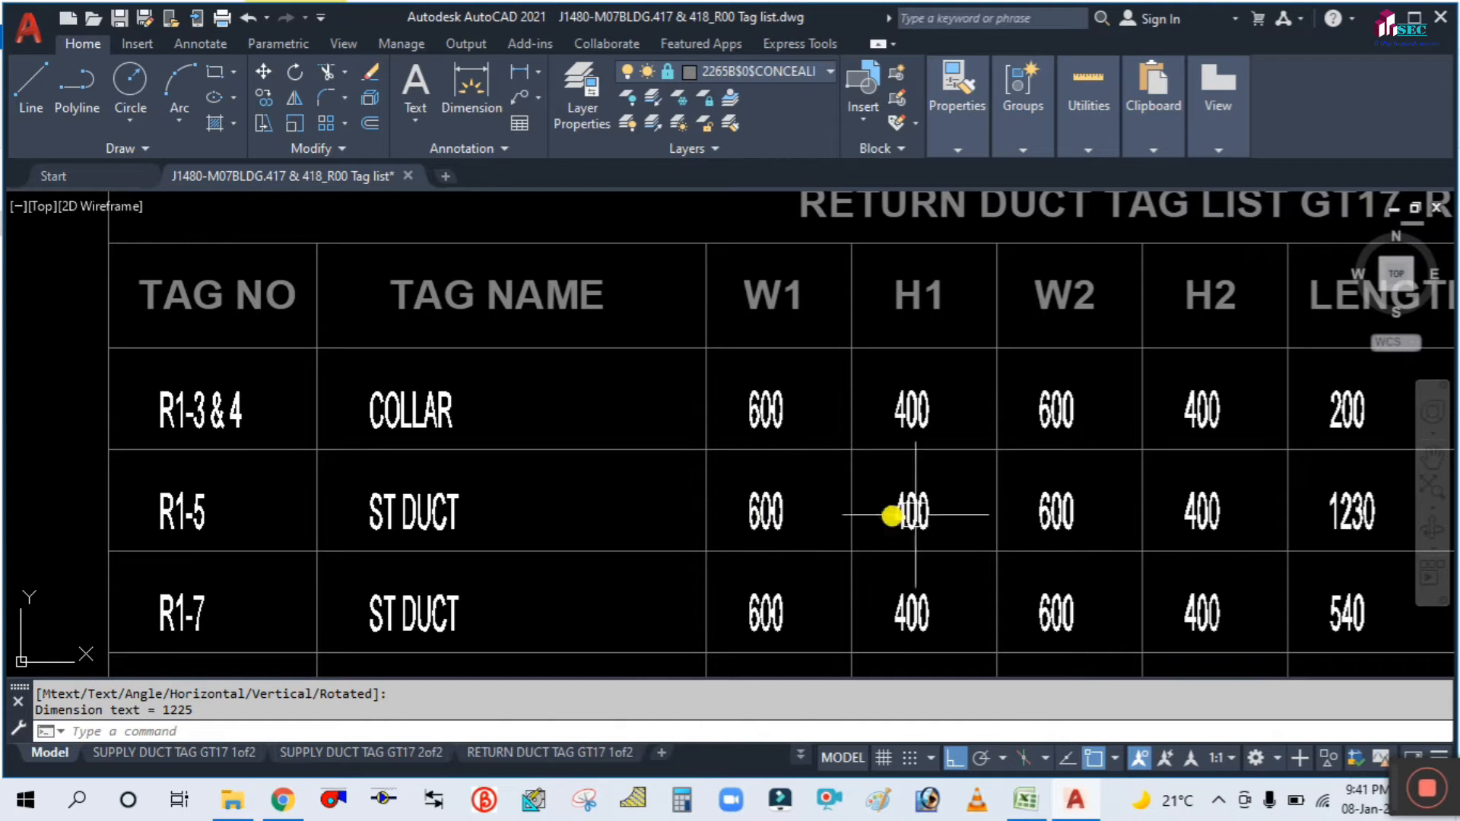
middle_click_drag(1300, 511, 1229, 541)
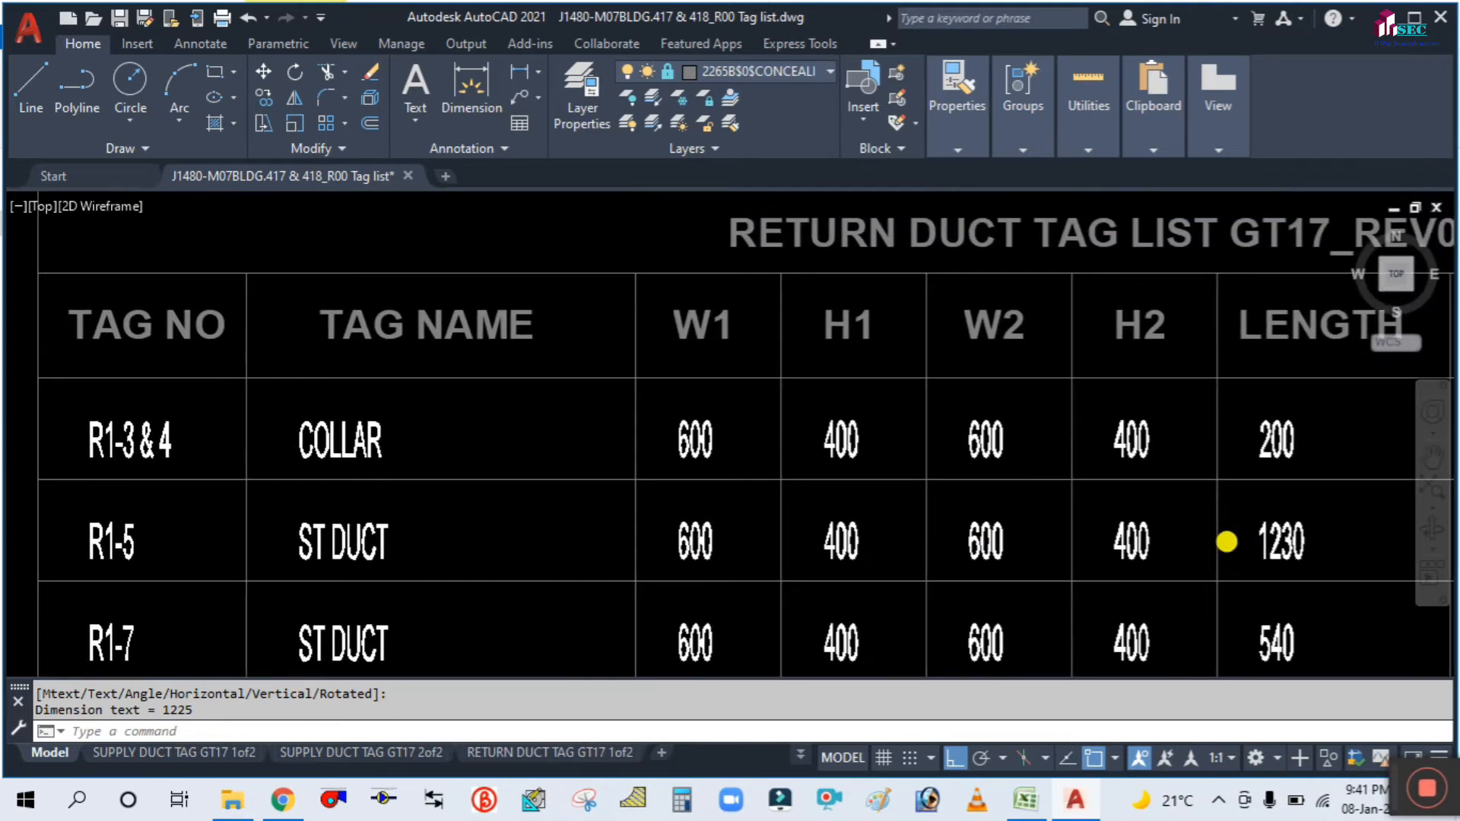
Switch to Excel and enter W1 600, H1 400, W2 600, H2 400 and L 1230 mm for the R1-5 straight duct.
left_click(1025, 798)
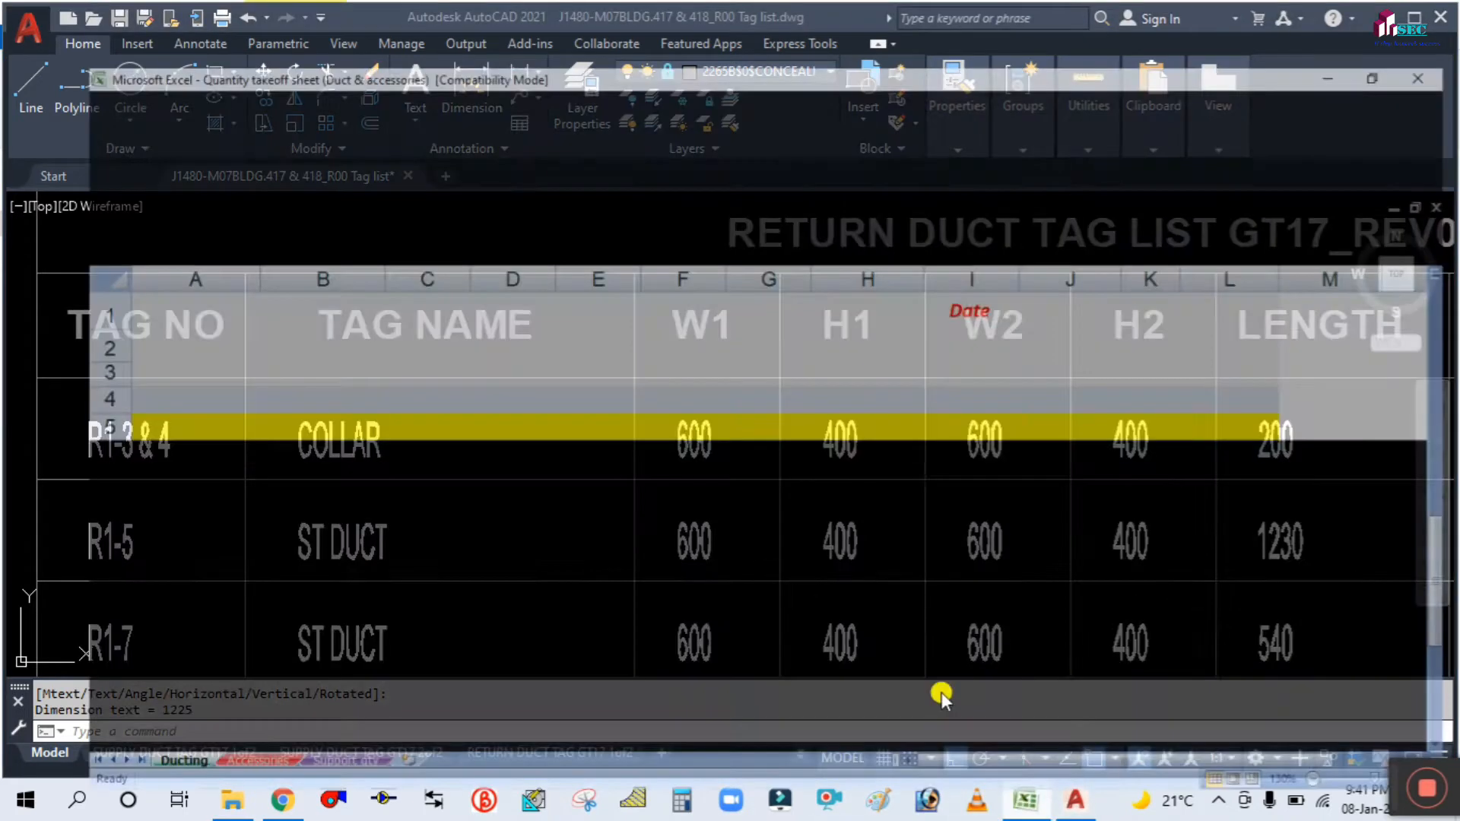
type("600")
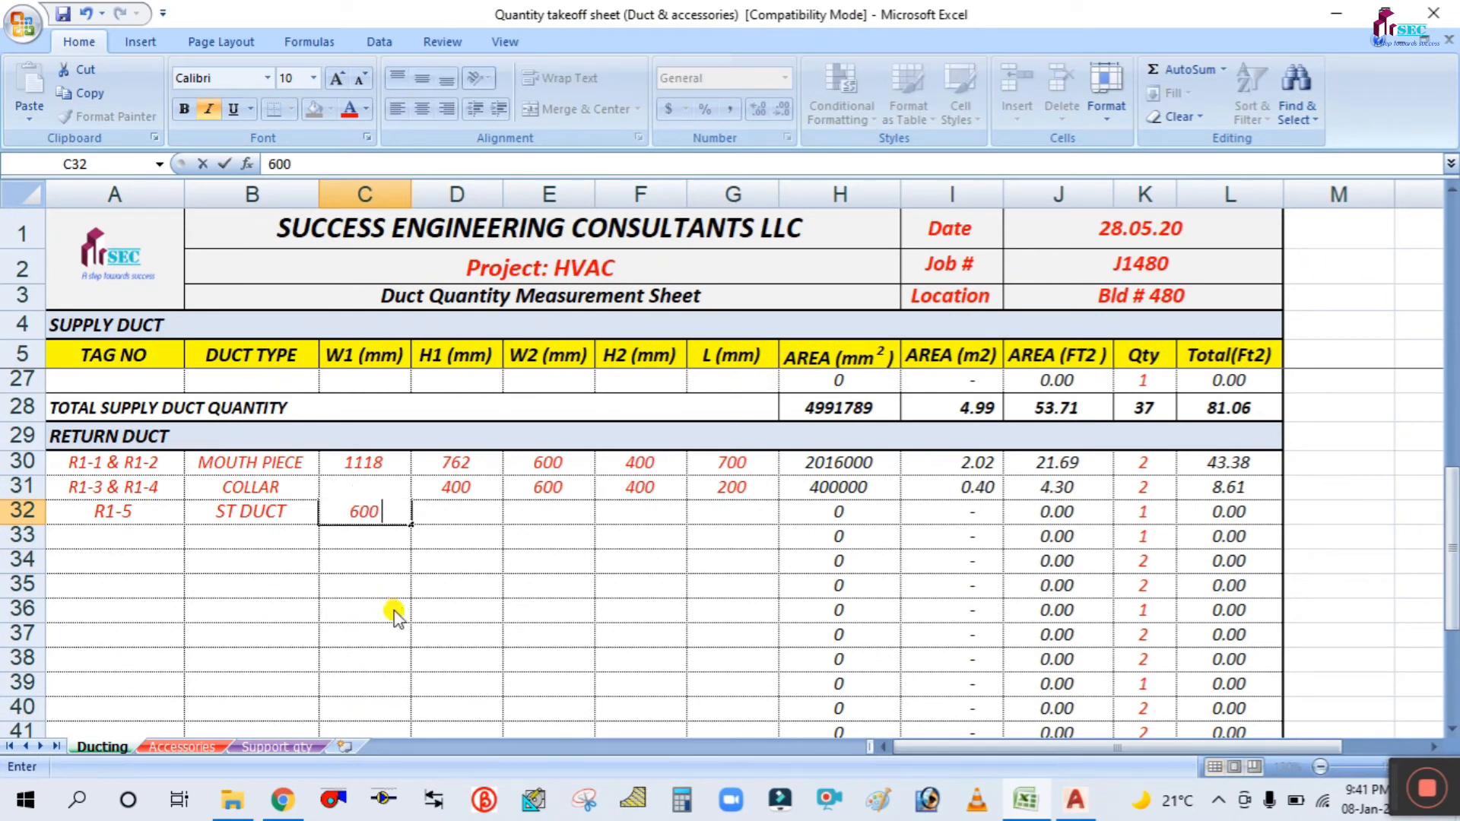
key("Tab")
type("400")
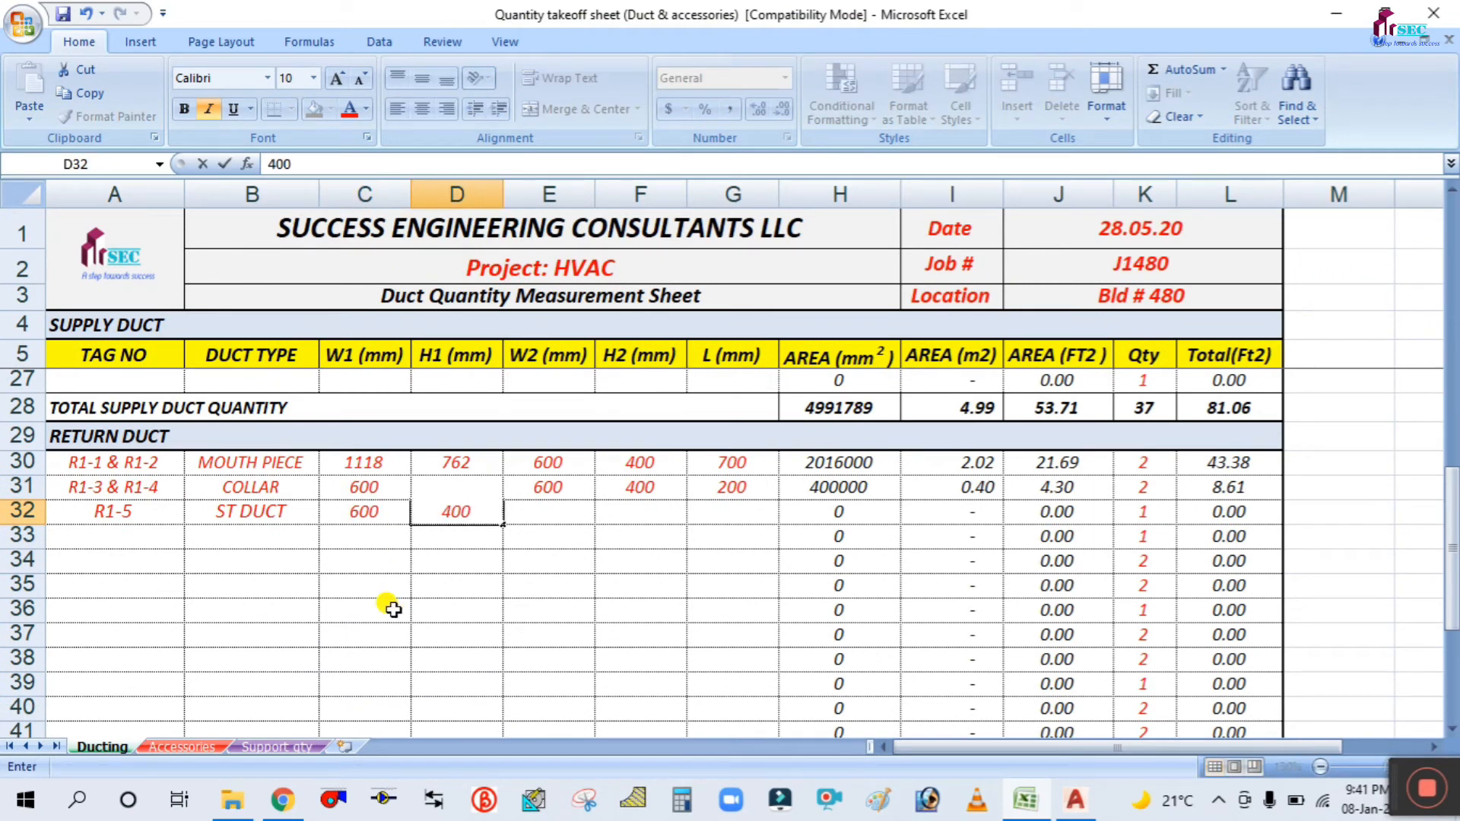
key("Tab")
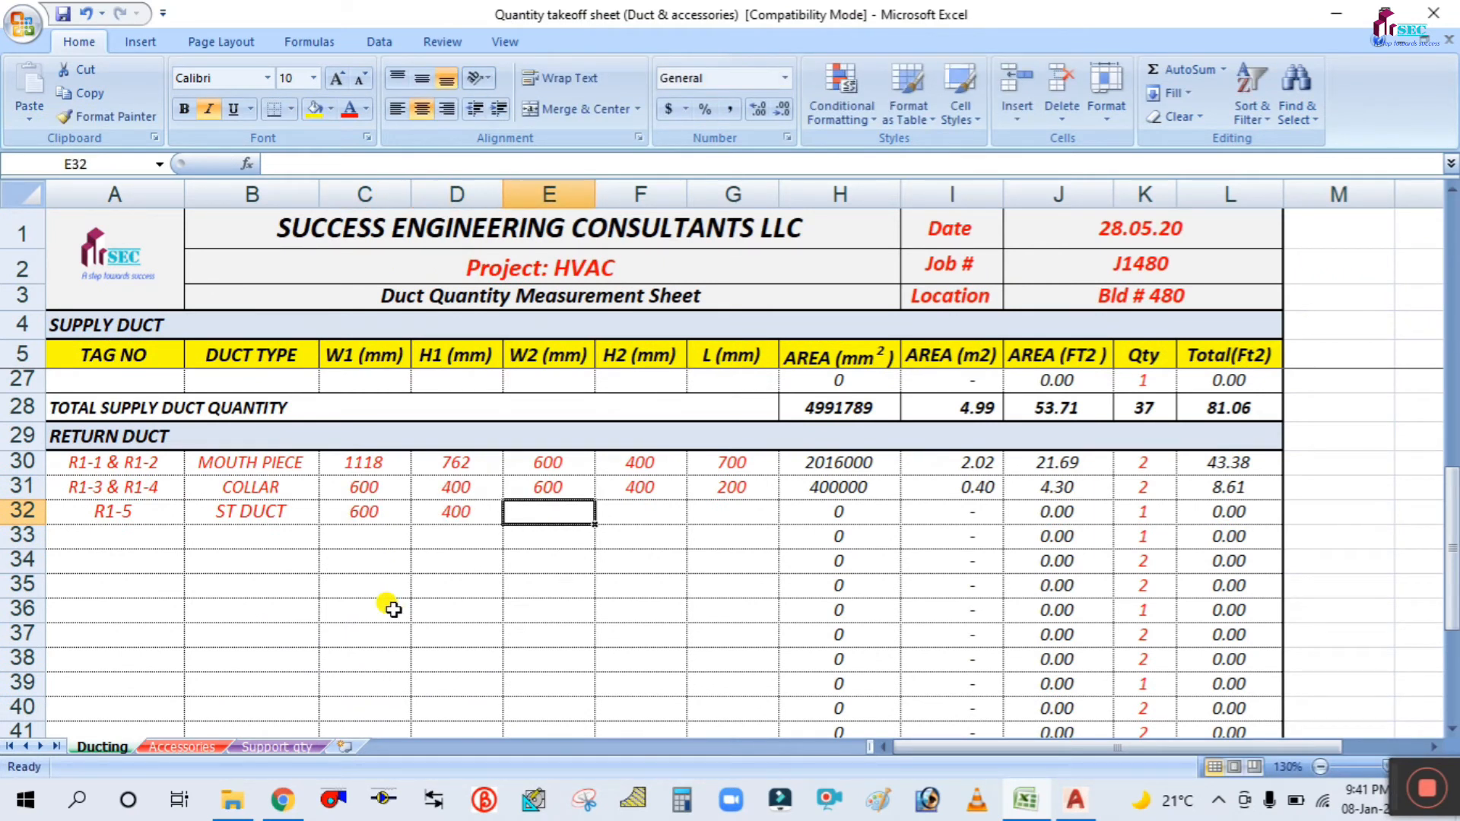
type("600")
key("Tab")
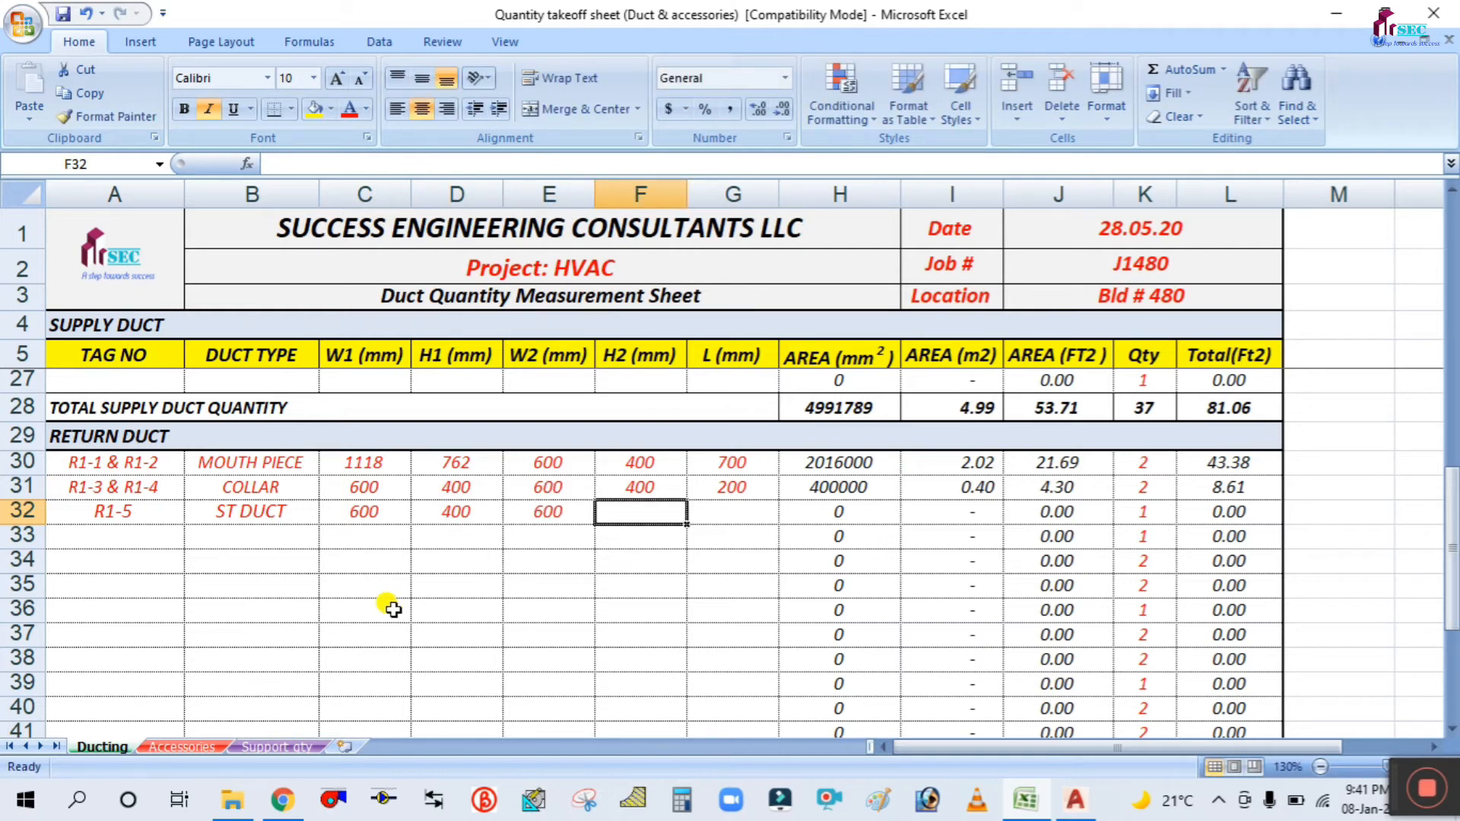
type("400")
key("Tab")
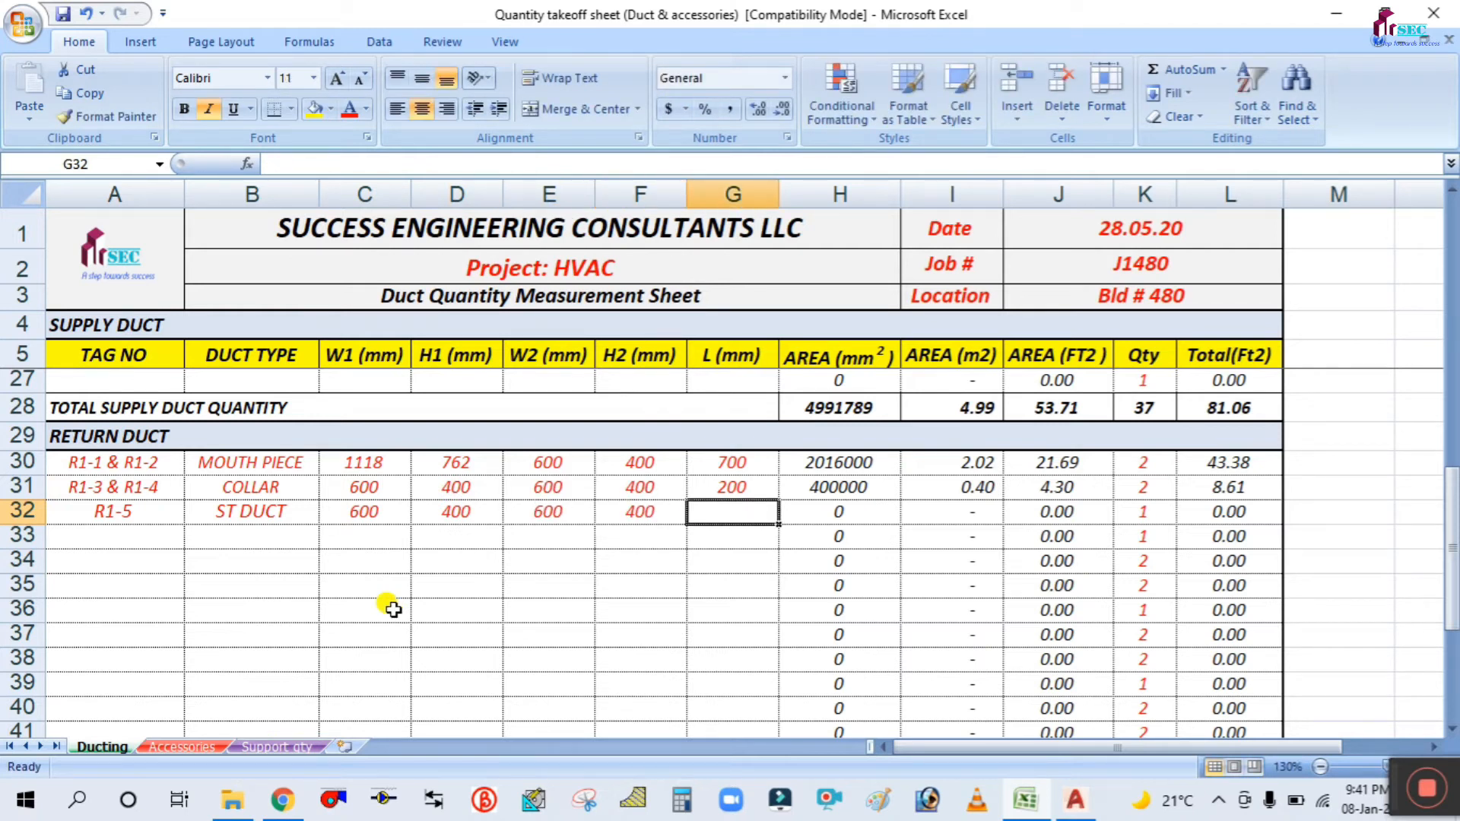
type("1230")
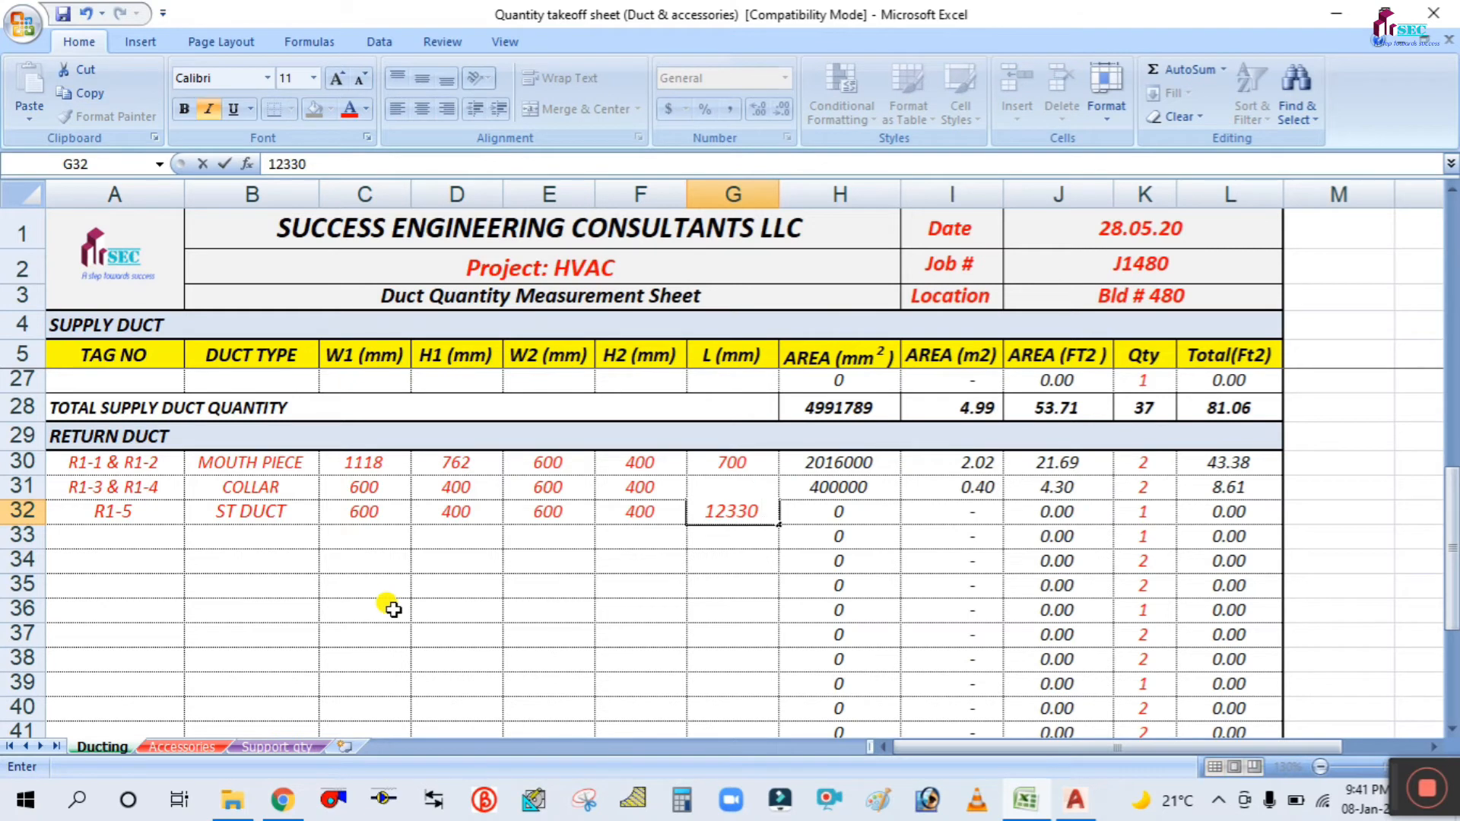
key("Tab")
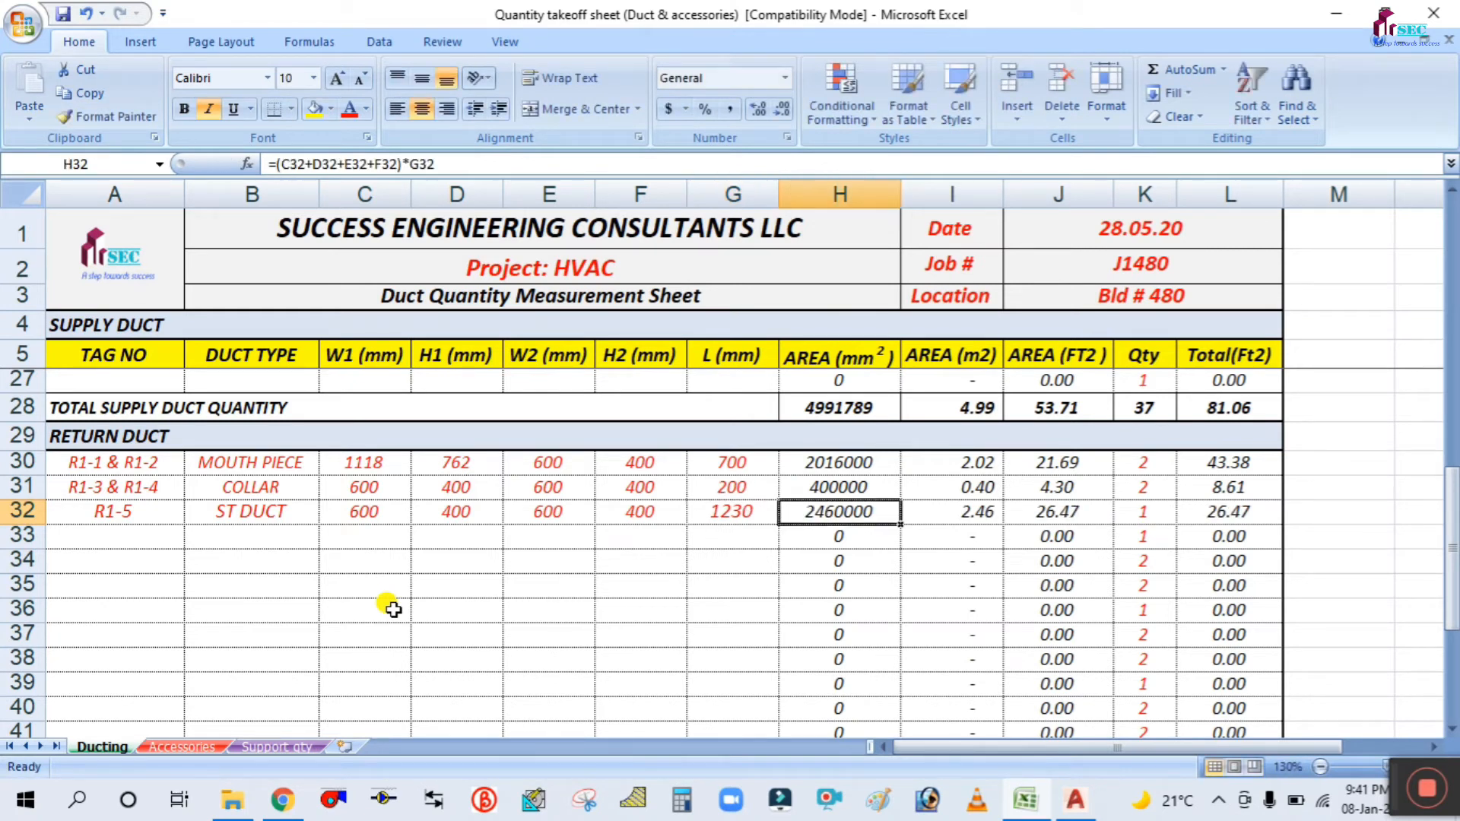
Check the R1-5 row's area formulas in mm² and m², its quantity and its Total(Ft2) formula.
double_click(848, 509)
key("Escape")
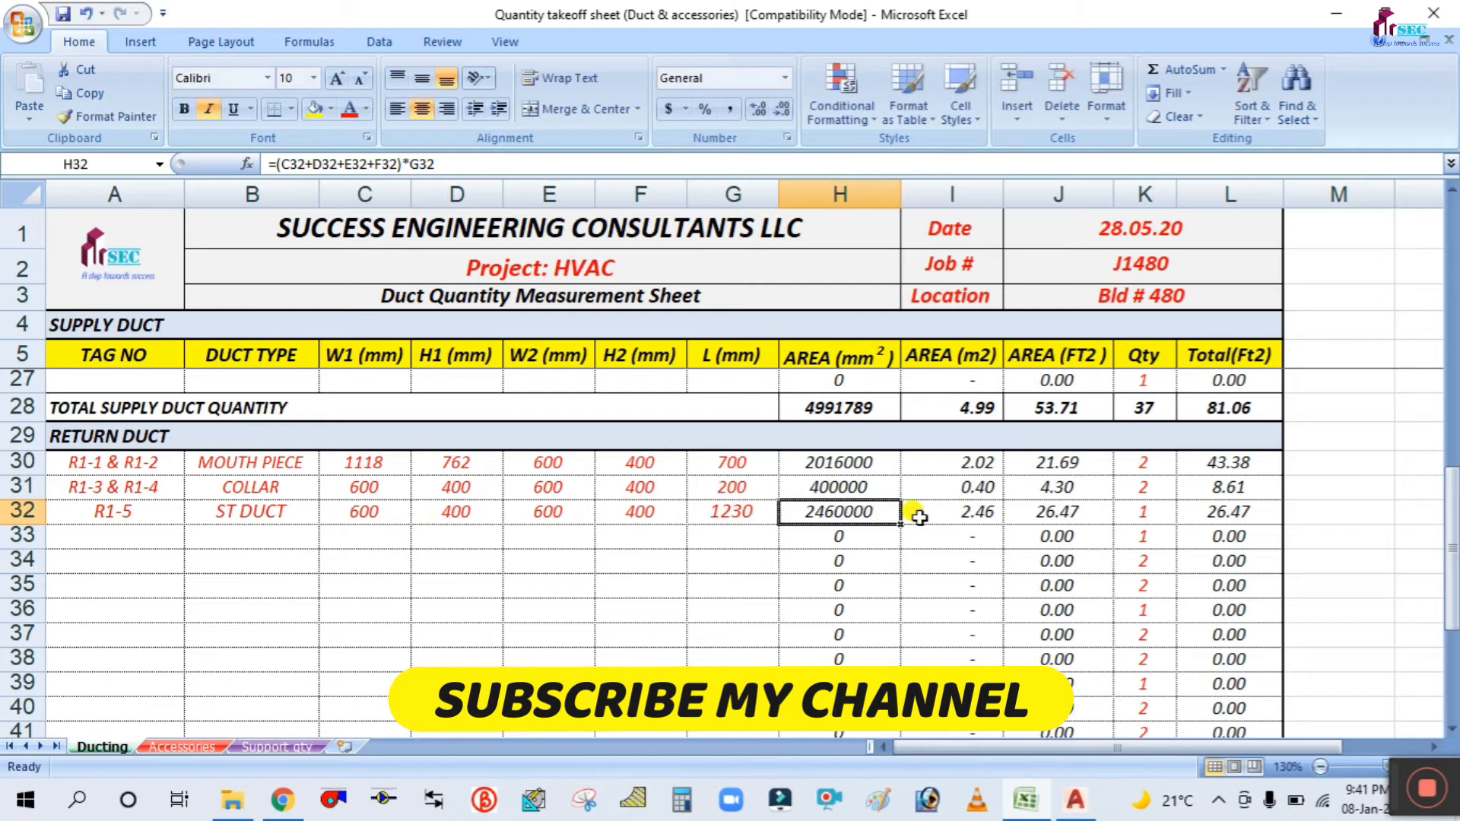
double_click(982, 517)
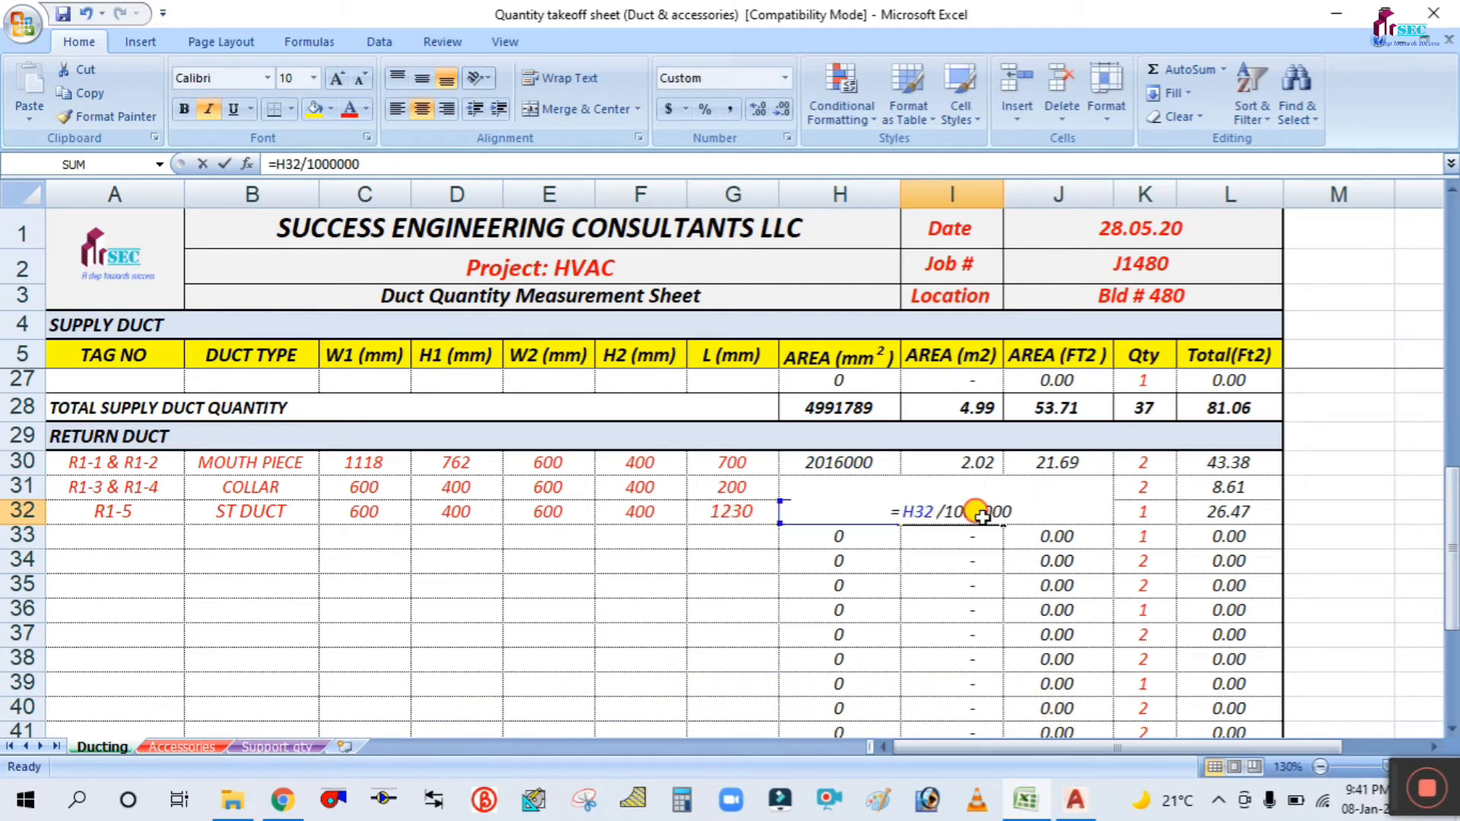
key("Escape")
left_click(1155, 510)
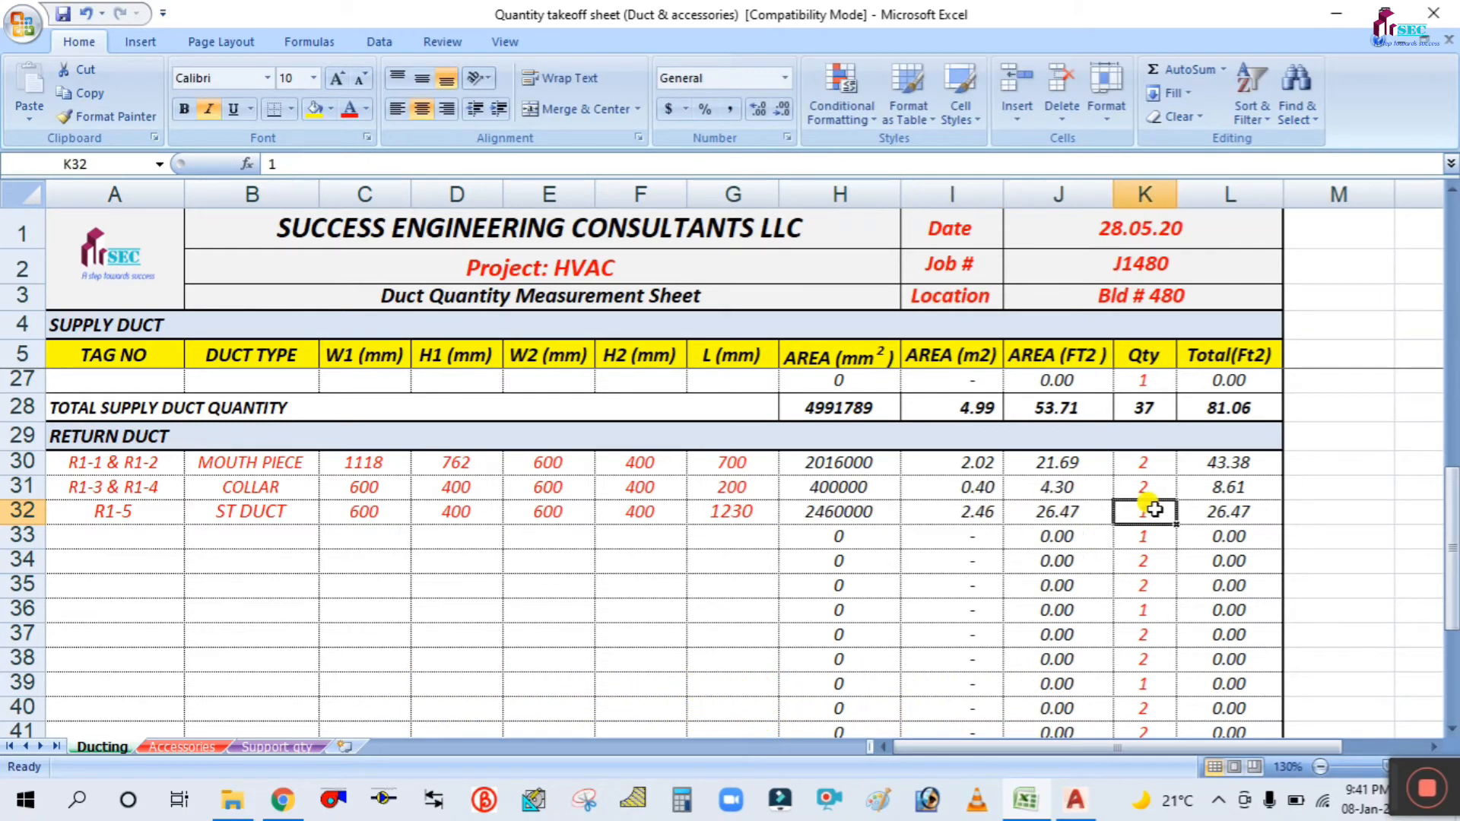
left_click(1224, 516)
double_click(1224, 514)
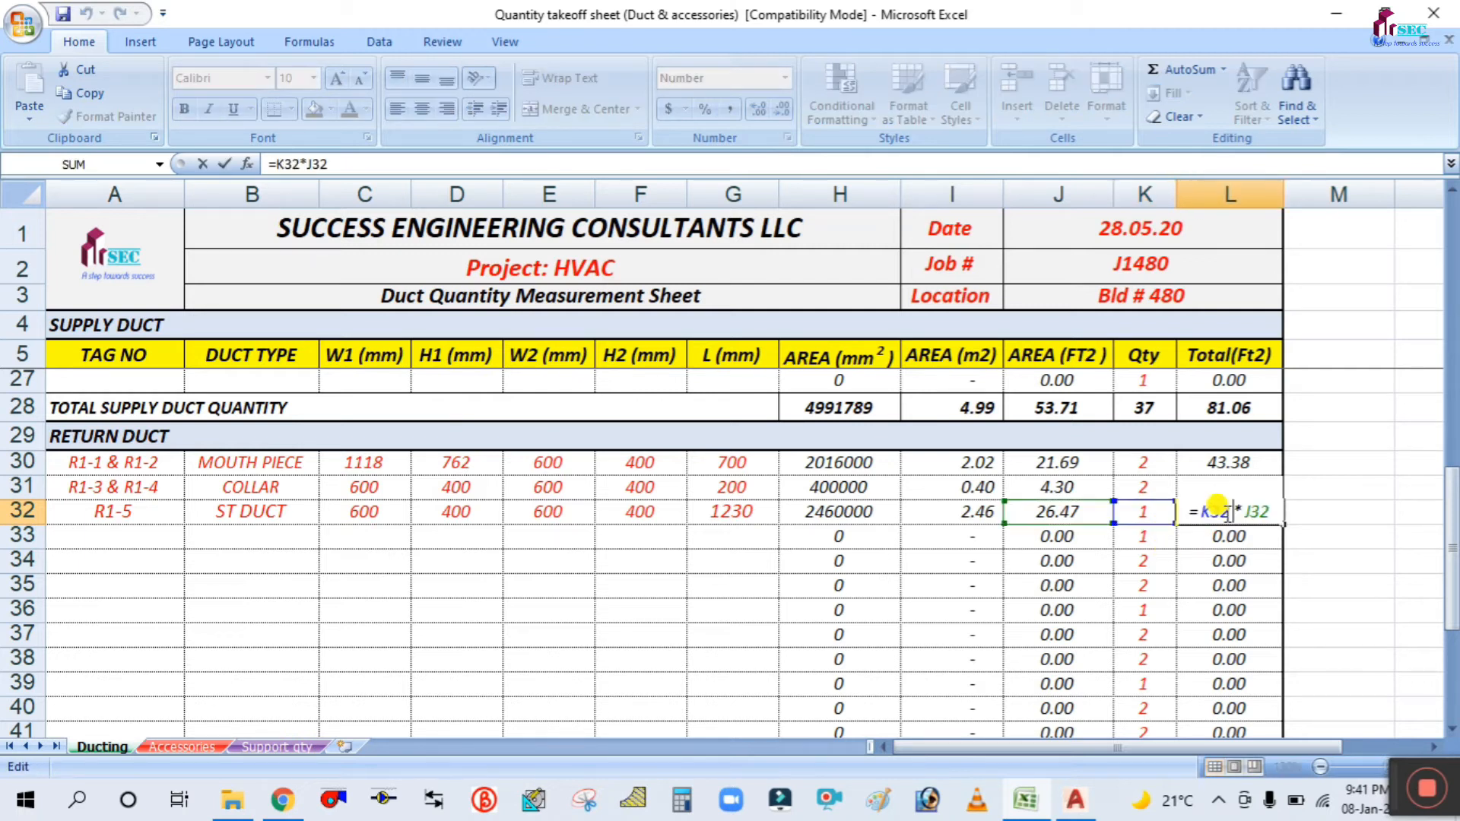
key("Escape")
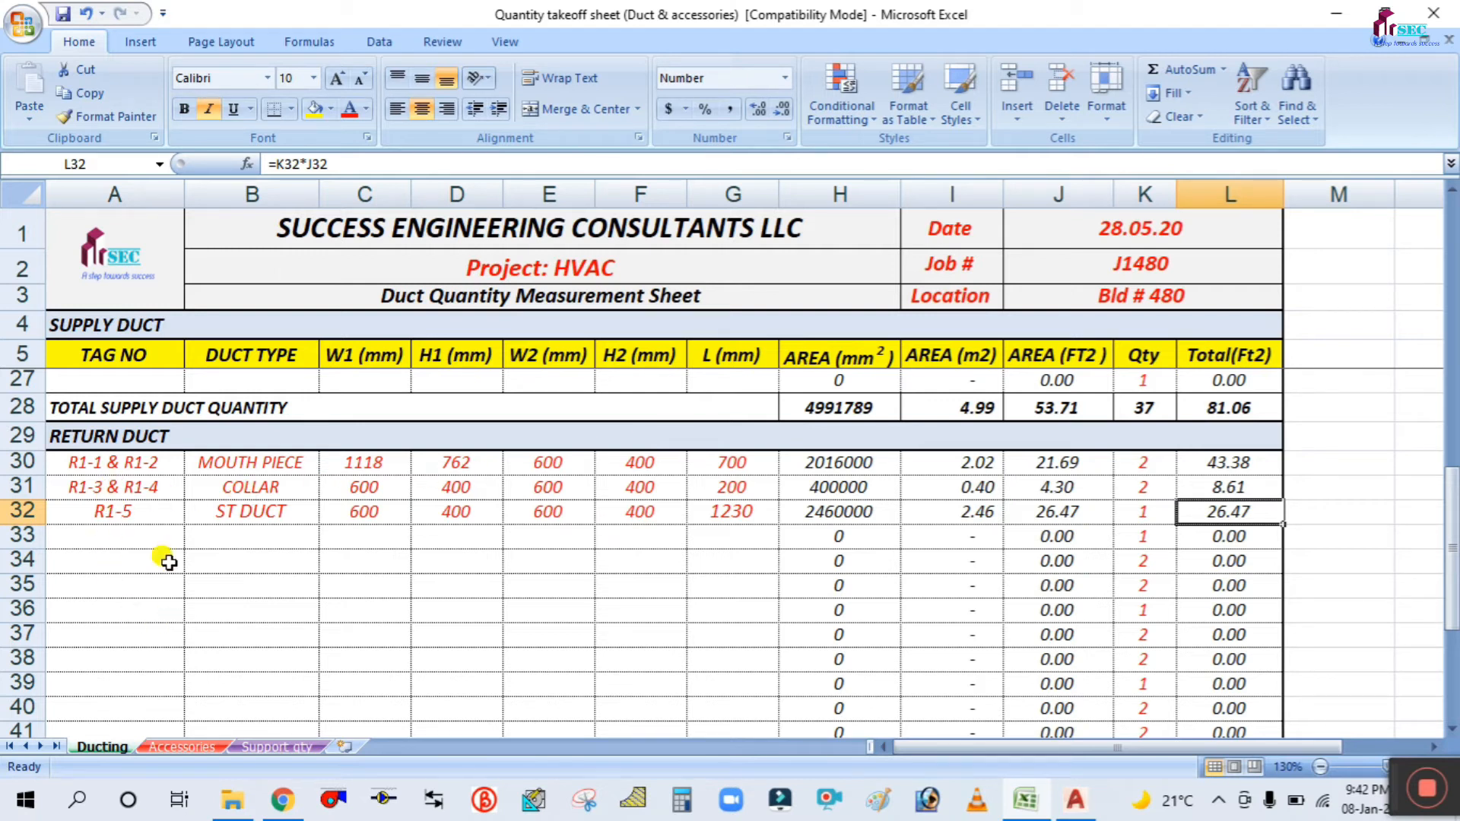
Inspect the Total(Ft2) sum formula in the total return duct quantity row.
scroll(440, 519, "down", 2)
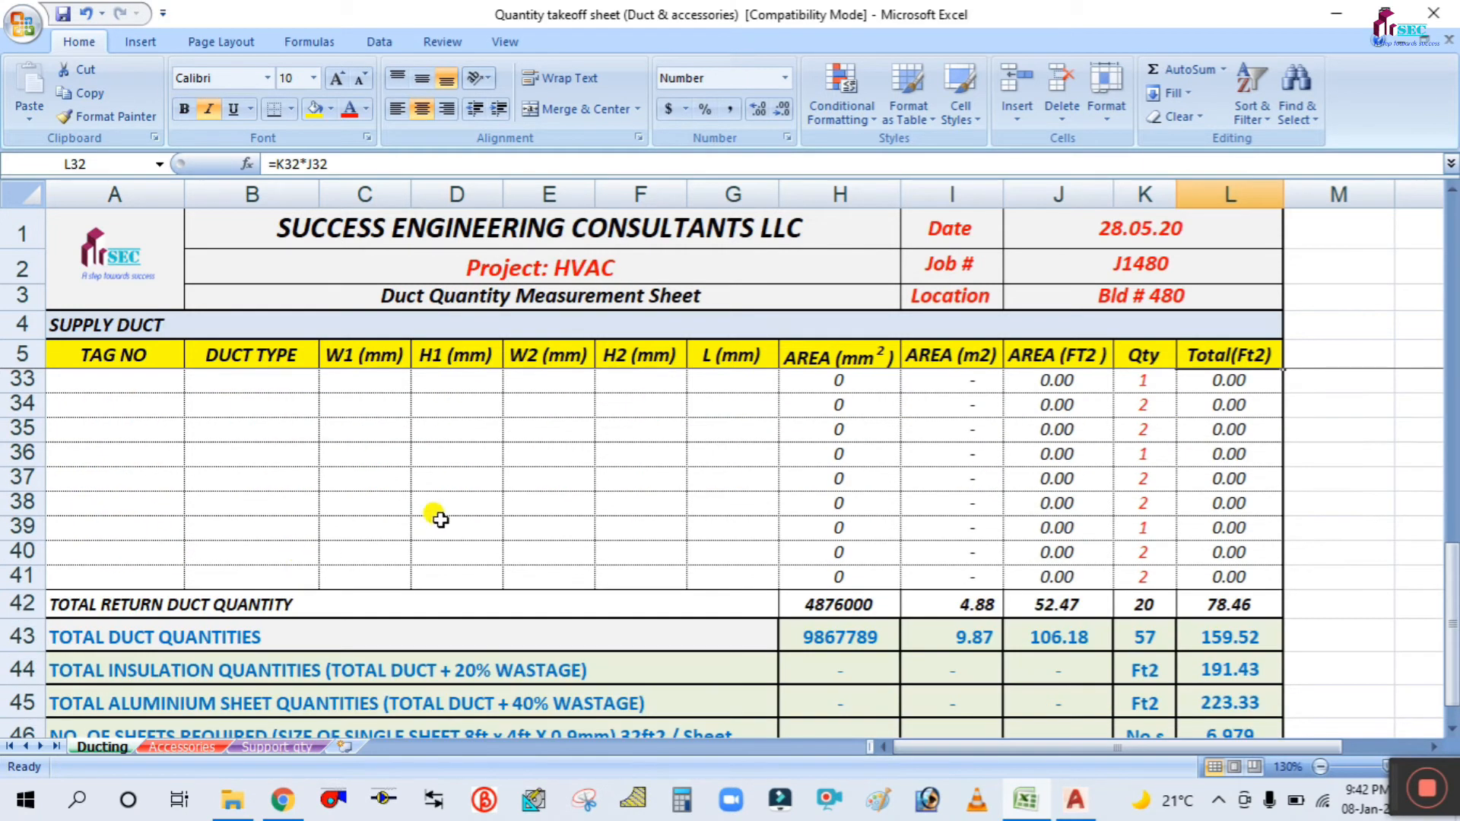
double_click(1240, 604)
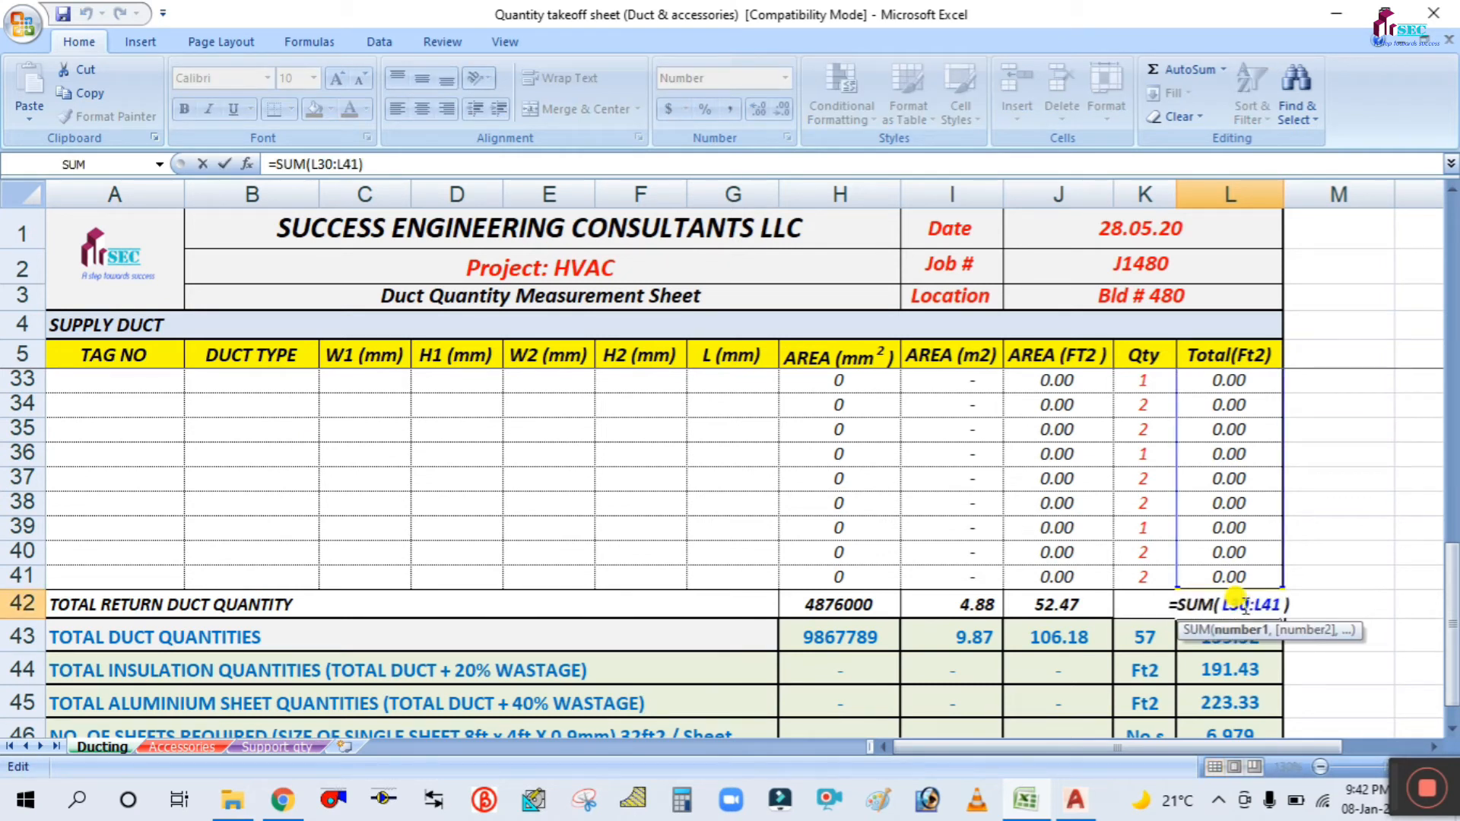
key("Escape")
Examine the total duct quantities formula in ft2 and trace the supply and return duct totals it refers to.
left_click(144, 637)
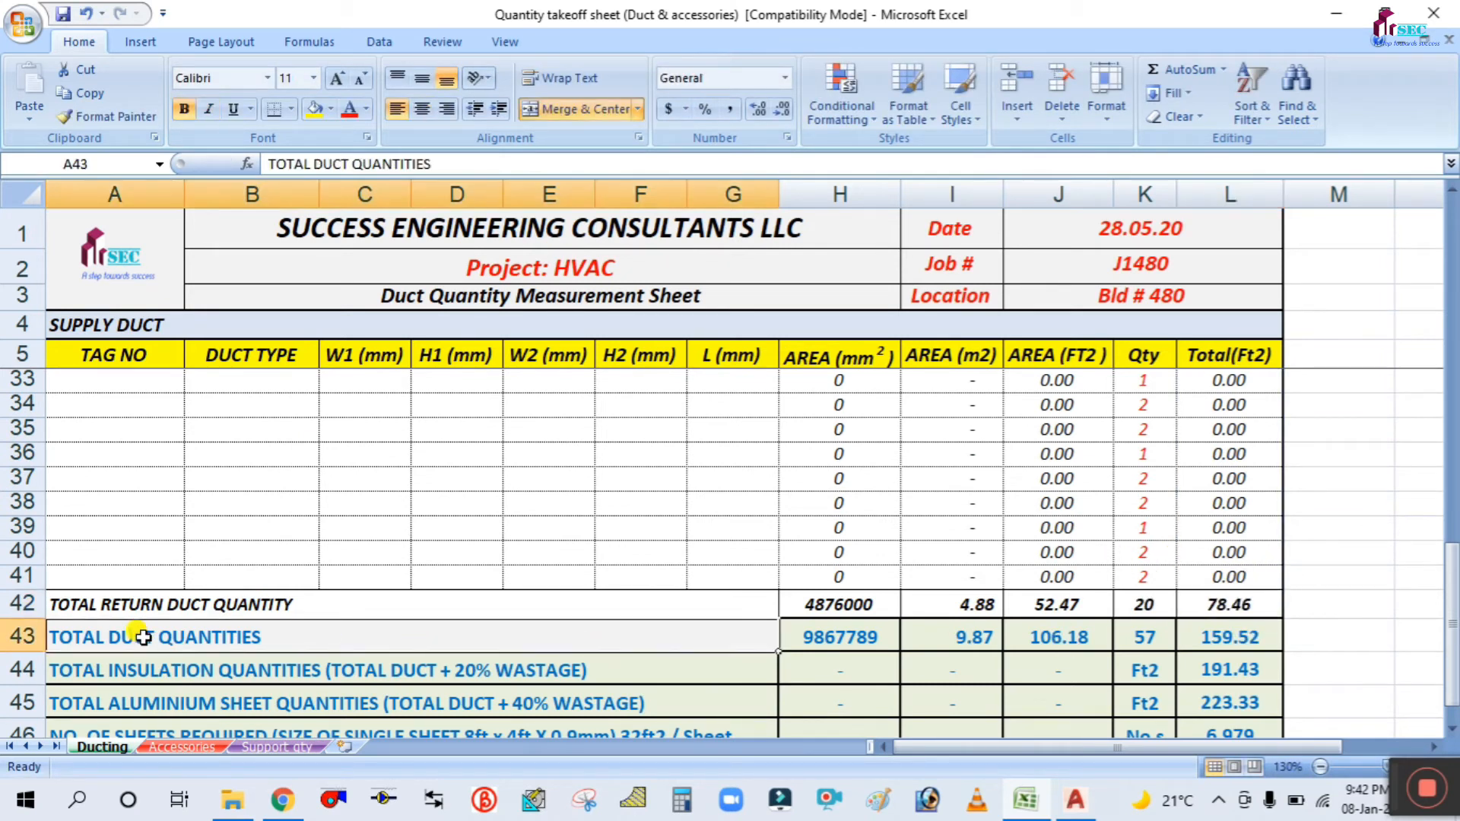
left_click(1212, 638)
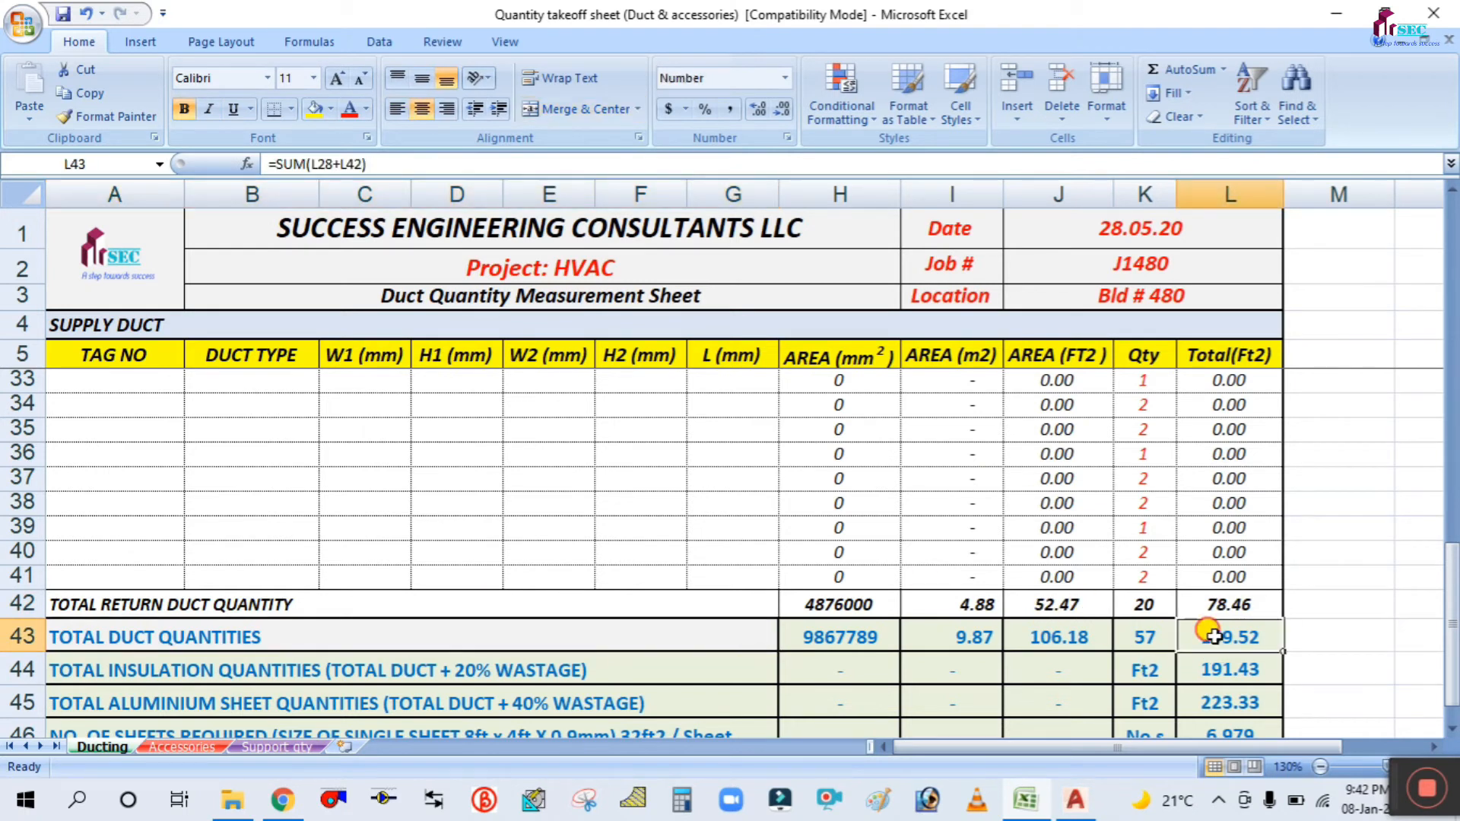
double_click(1217, 639)
key("Escape")
scroll(1292, 595, "down", 1)
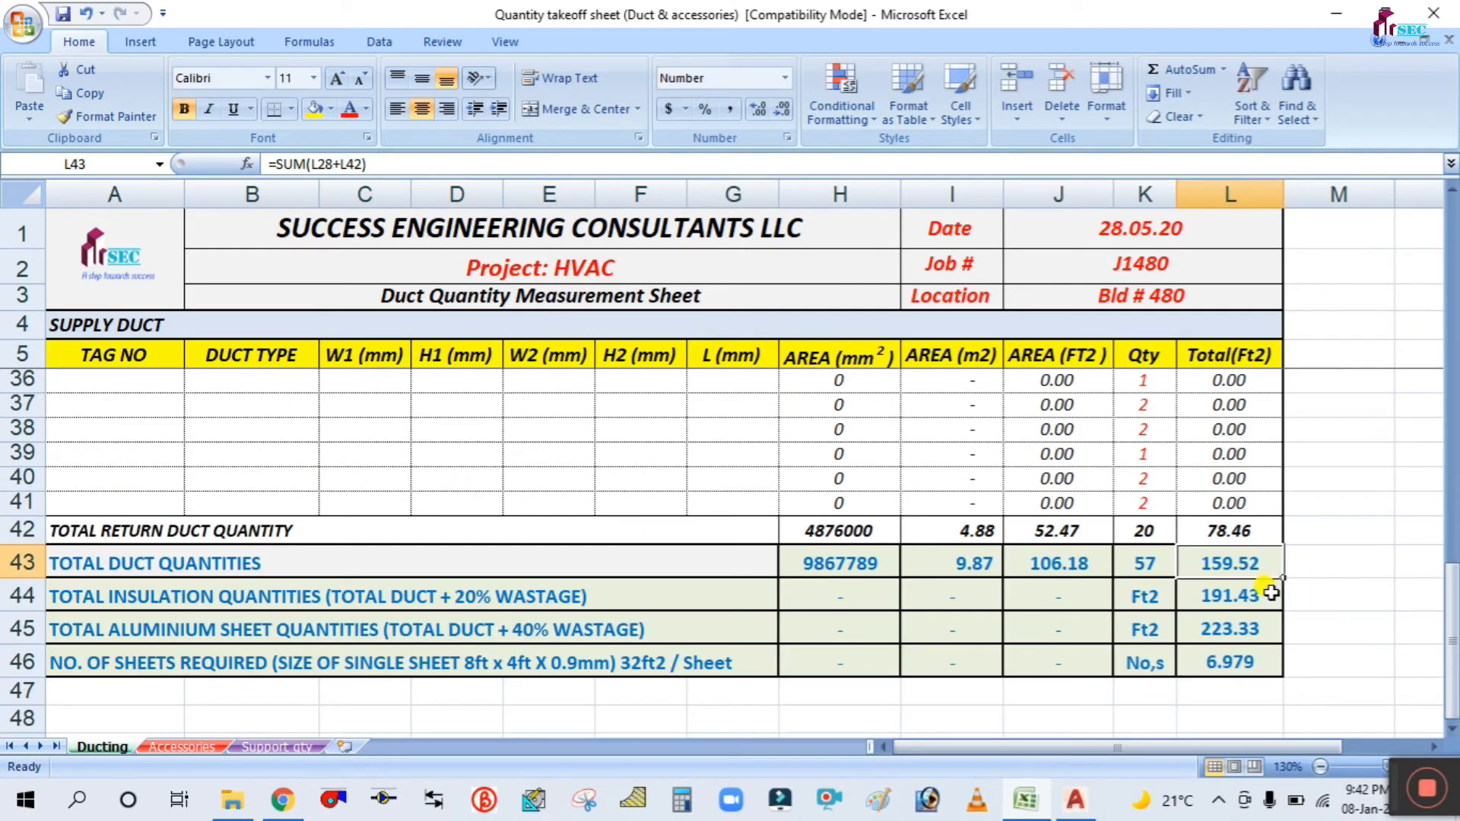
double_click(1248, 562)
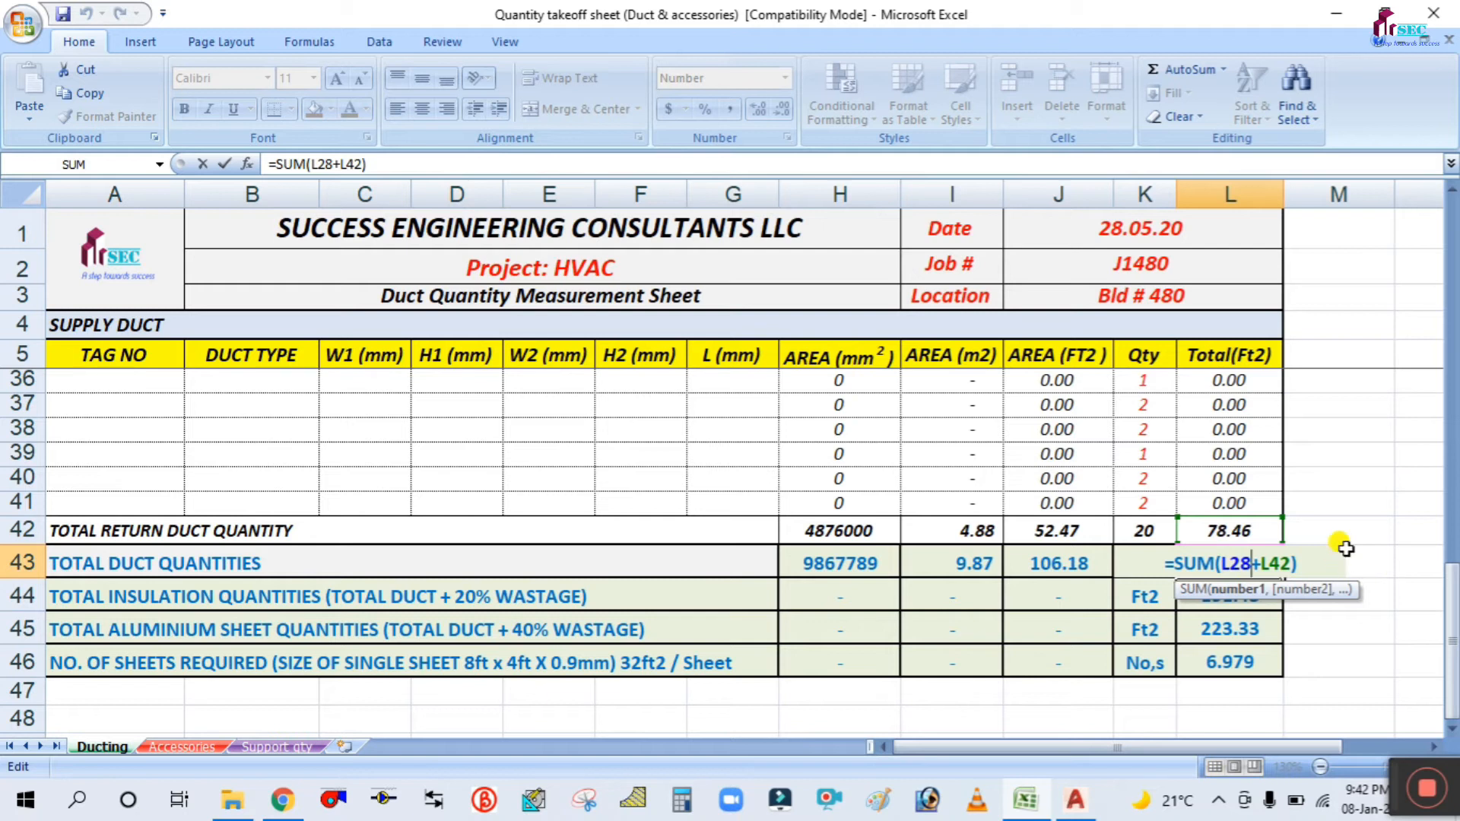
scroll(1342, 546, "up", 3)
scroll(1342, 546, "down", 3)
scroll(1322, 517, "up", 5)
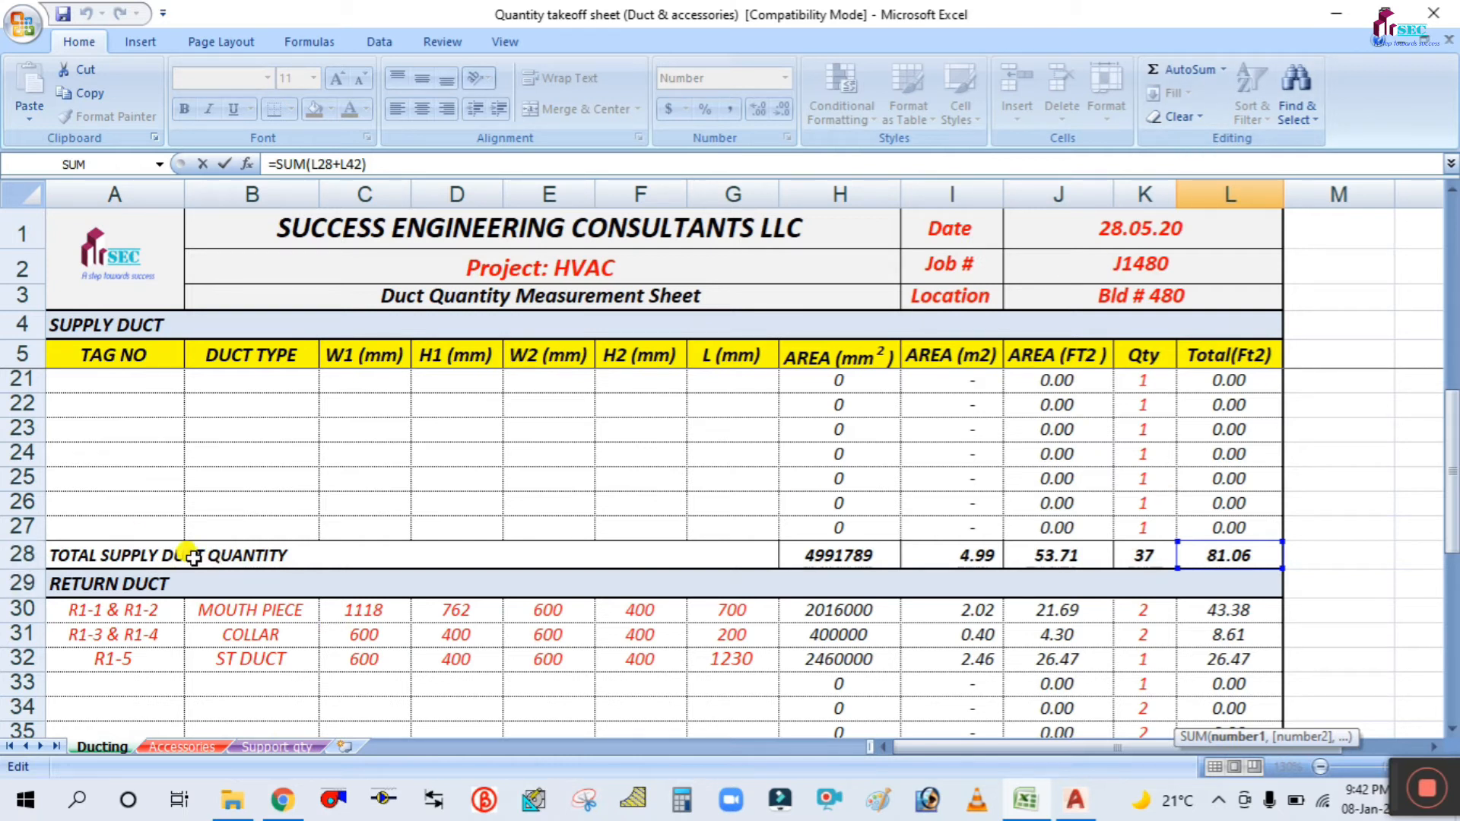
scroll(1072, 593, "down", 5)
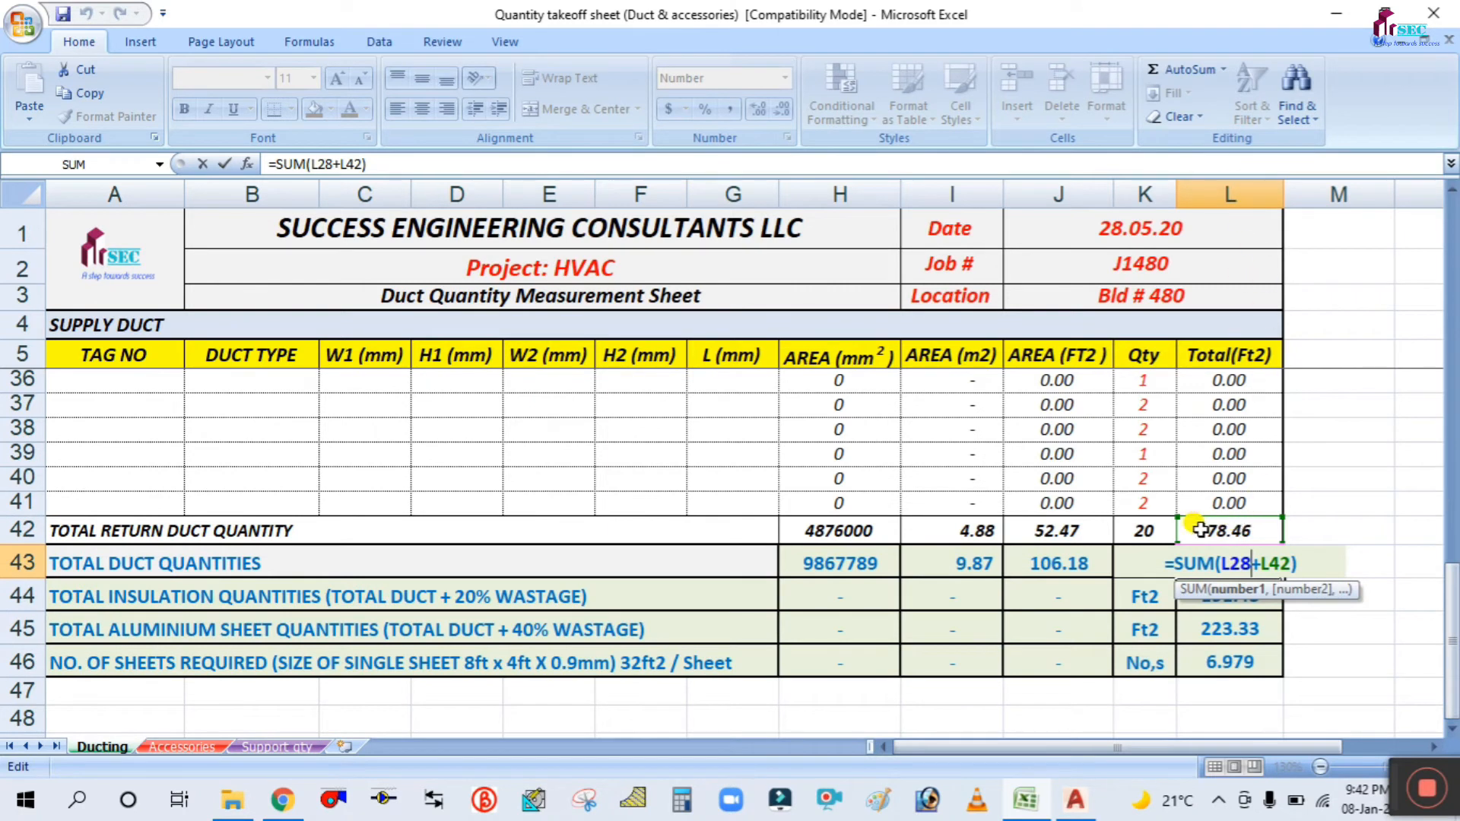
key("Return")
left_click(1231, 568)
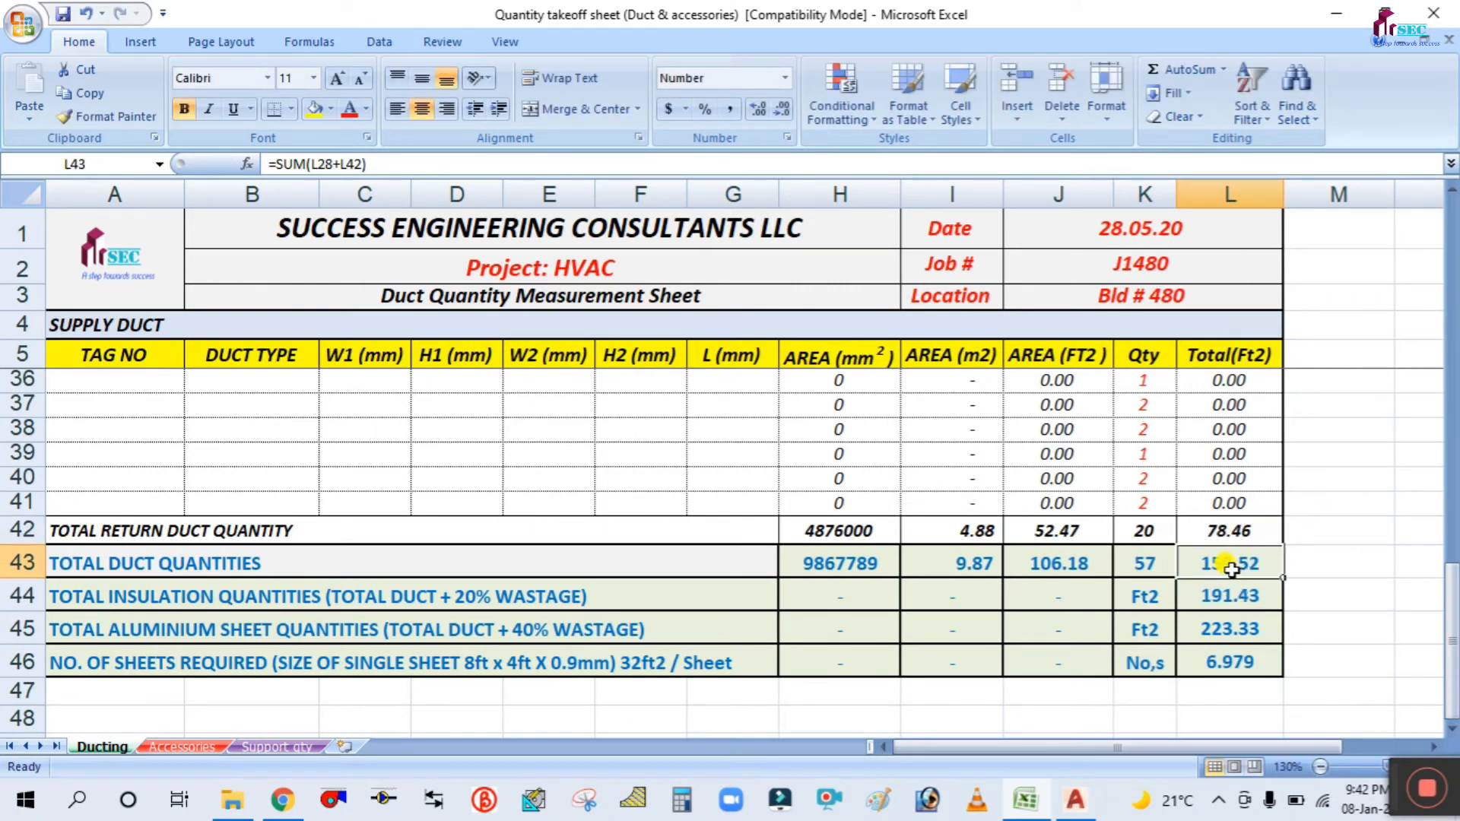
double_click(1231, 563)
key("Escape")
Check the wastage formulas for the total insulation quantities and the total aluminium sheet quantities.
left_click(262, 594)
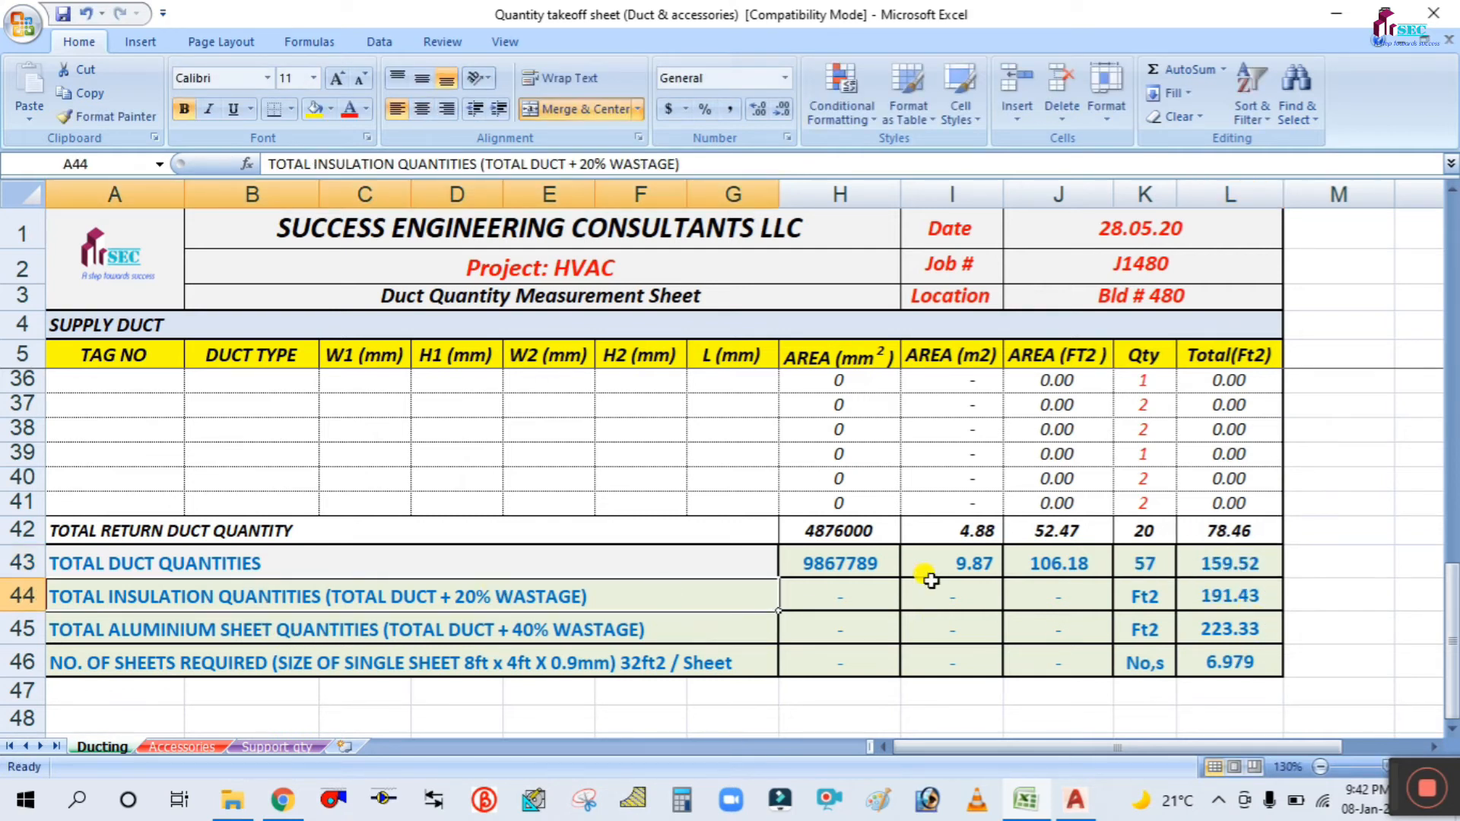
left_click(621, 557)
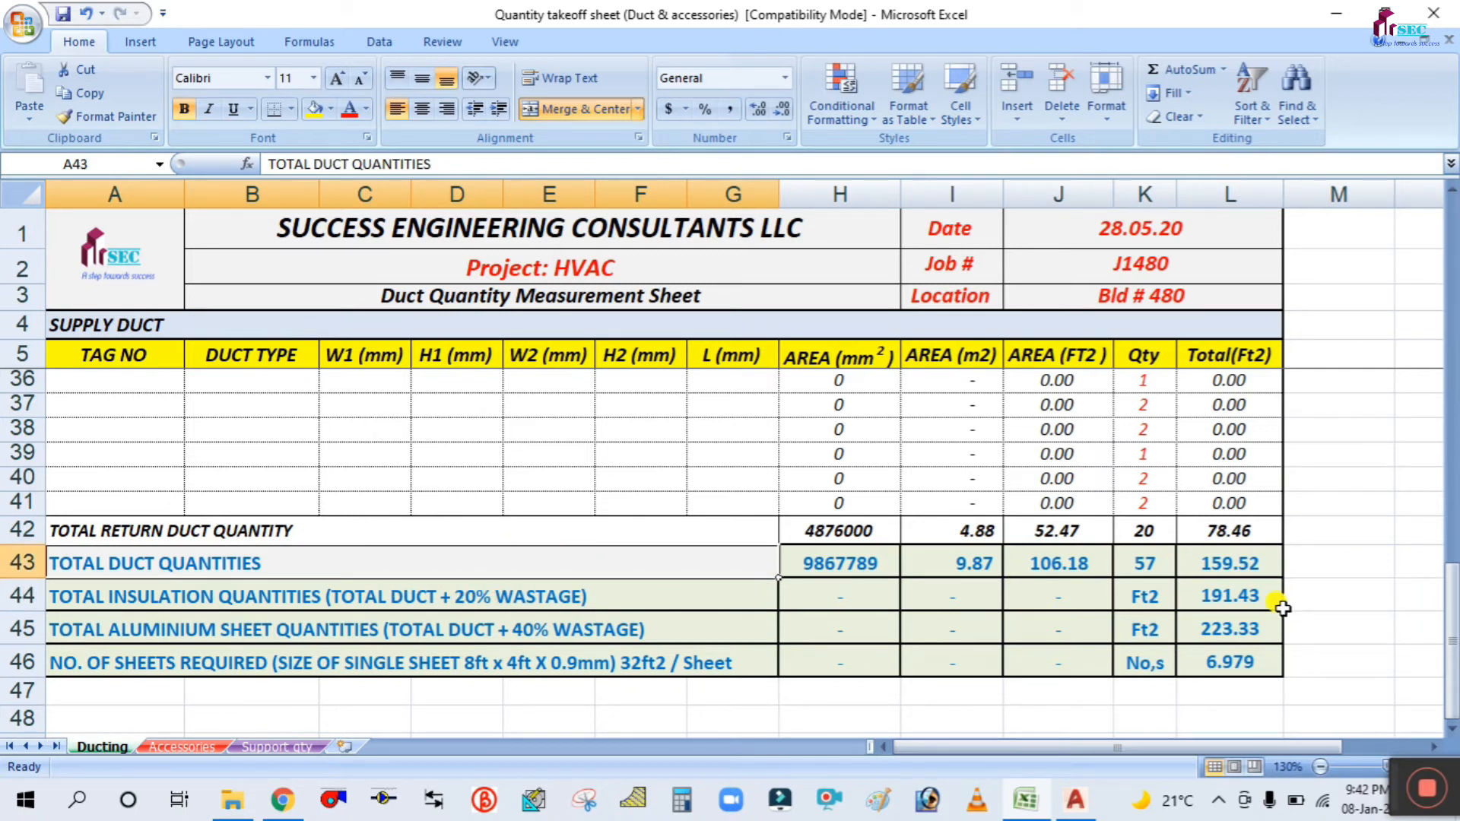
double_click(1235, 590)
key("Escape")
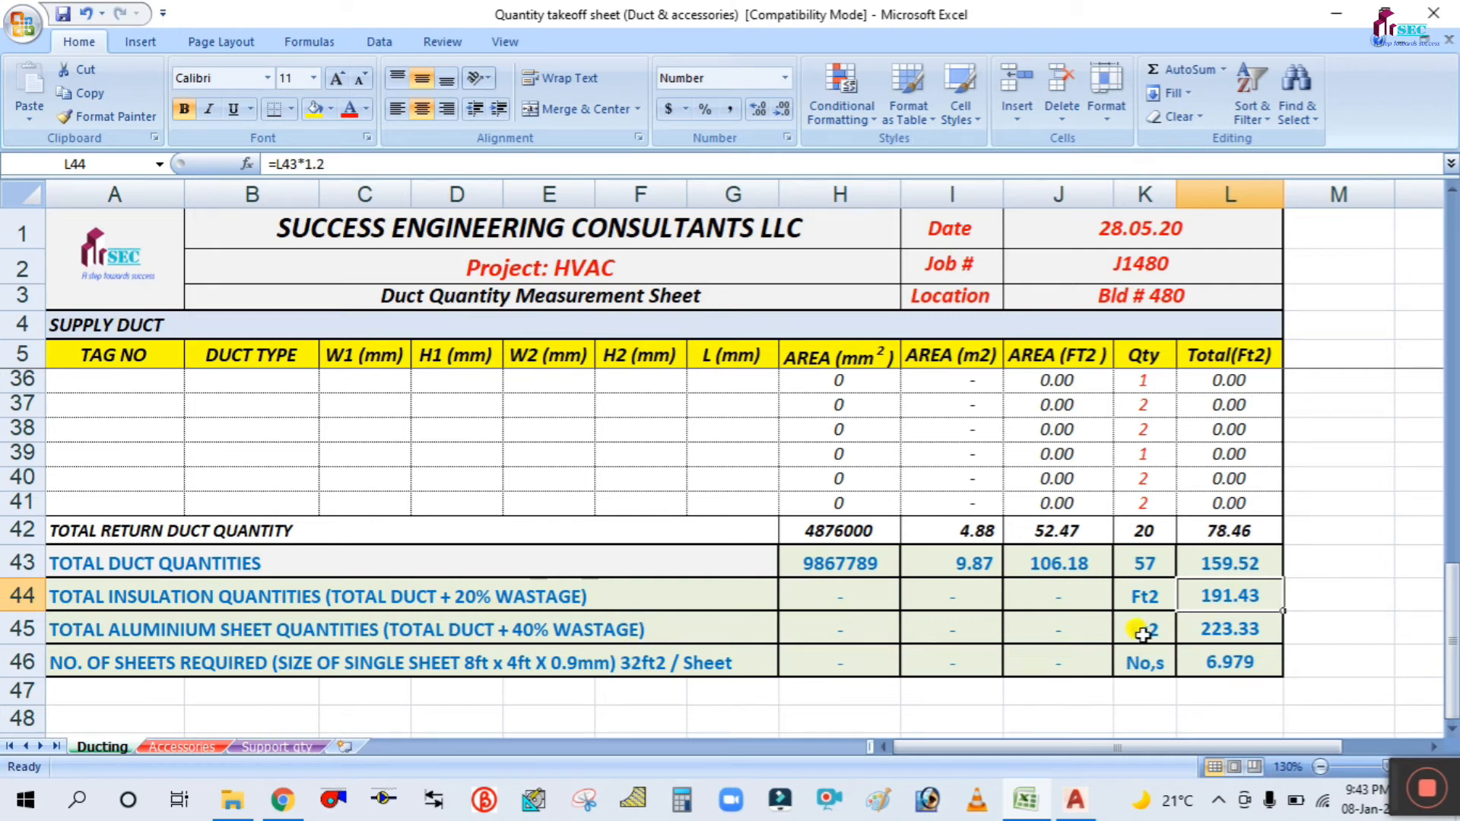
double_click(1196, 631)
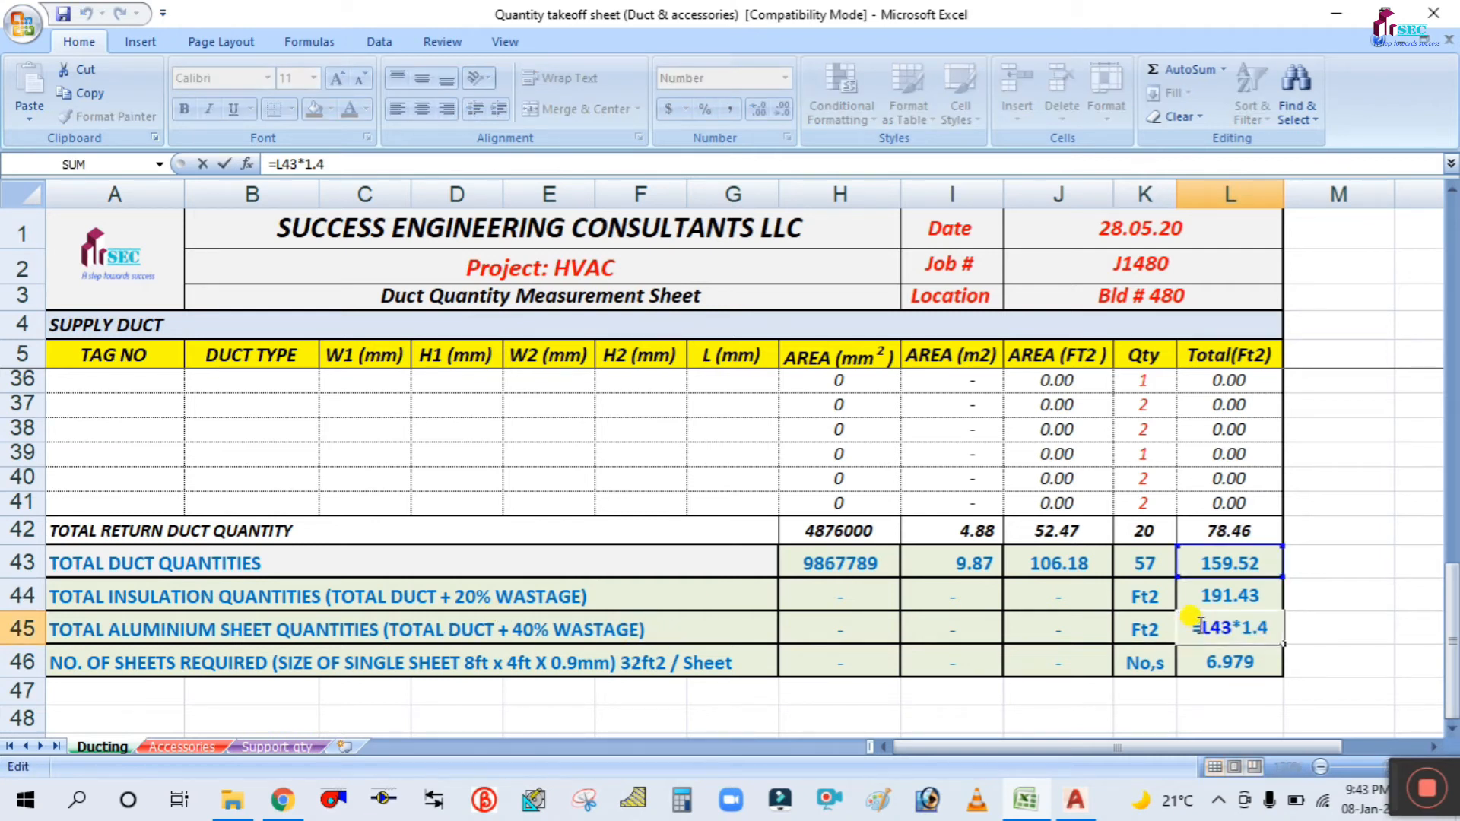
key("Escape")
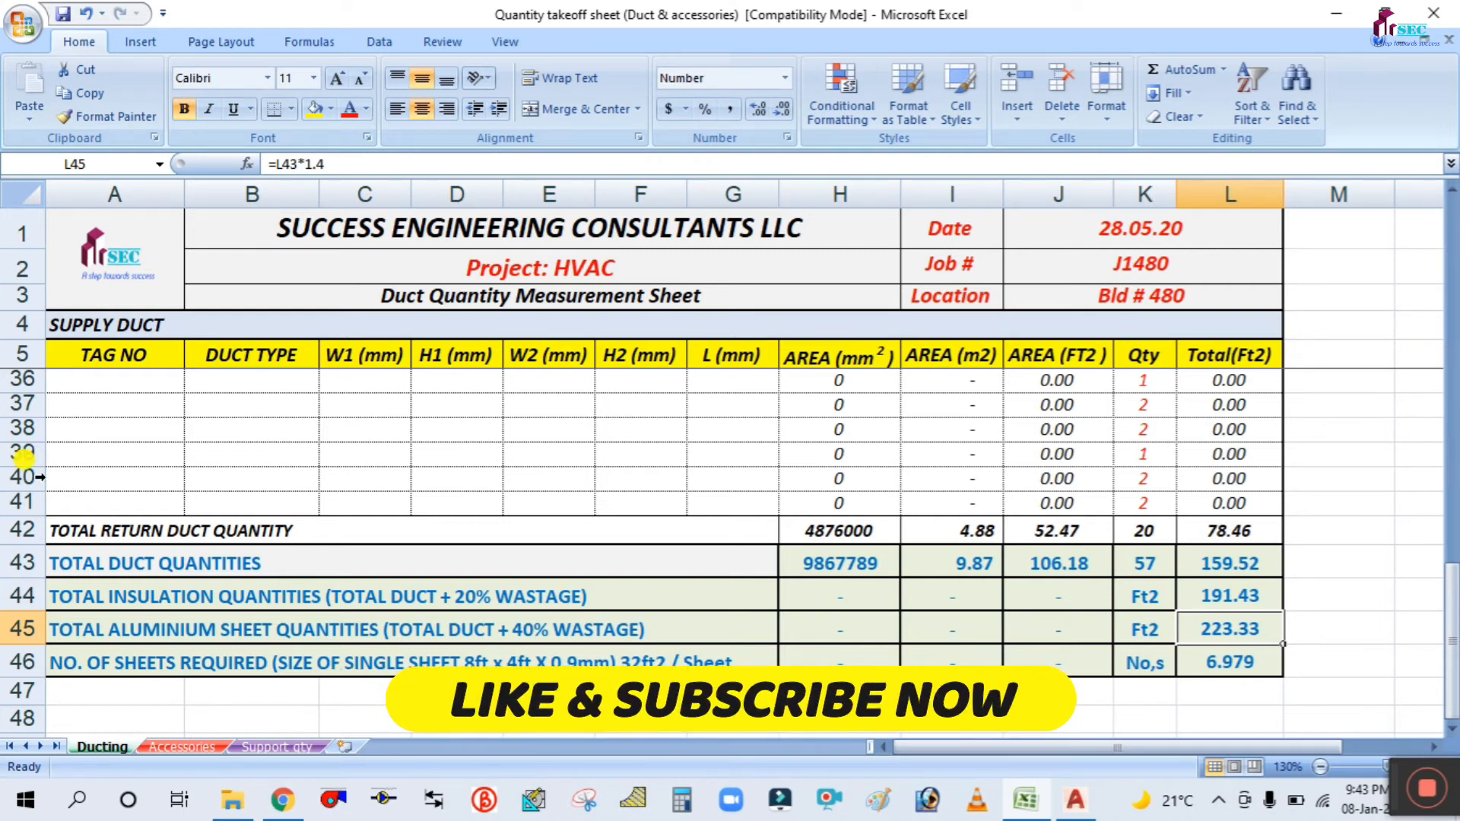
Inspect the formula for the number of sheets required and leave it without editing.
double_click(1213, 657)
key("Escape")
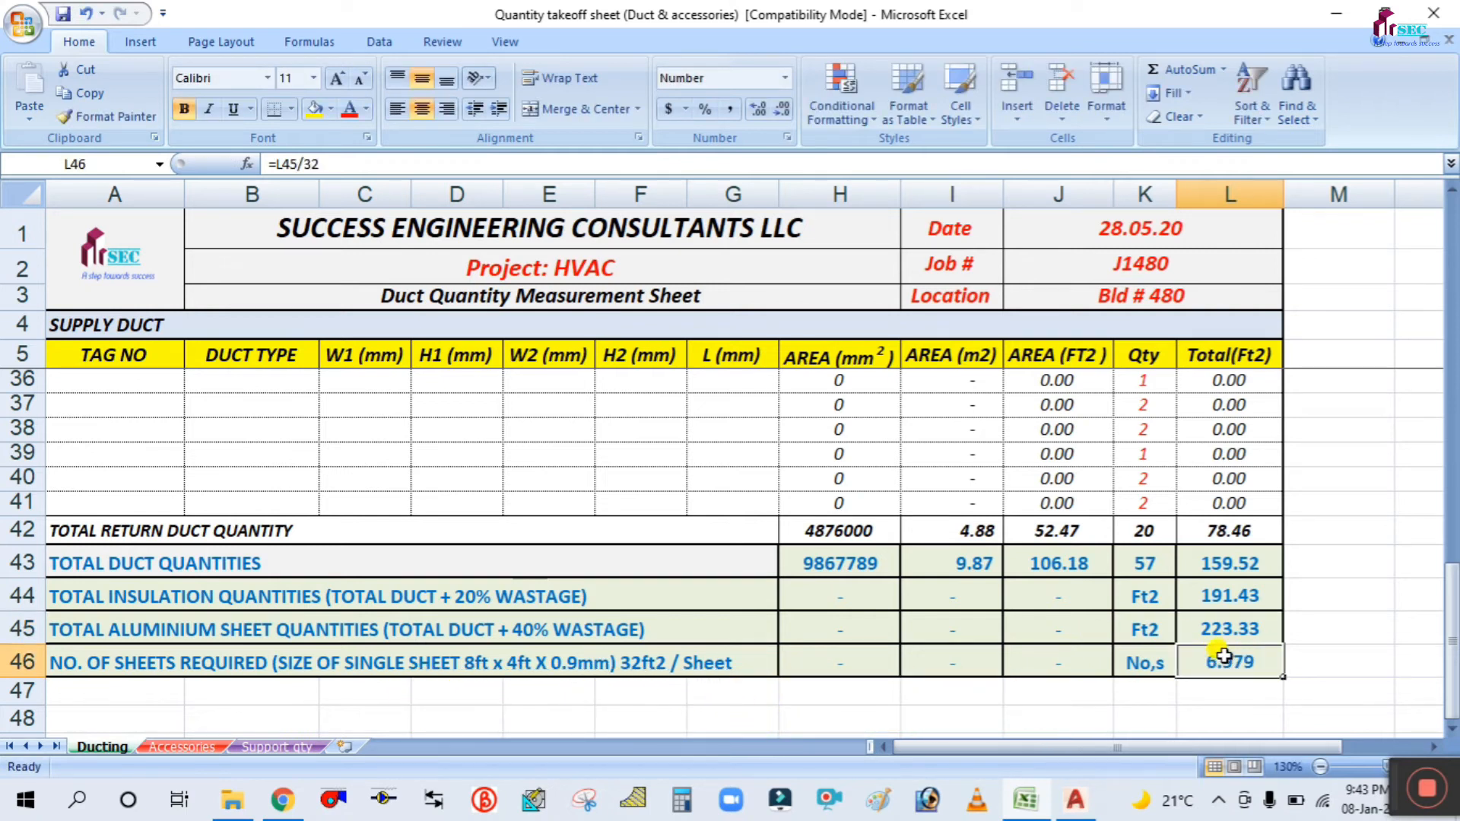
double_click(1214, 663)
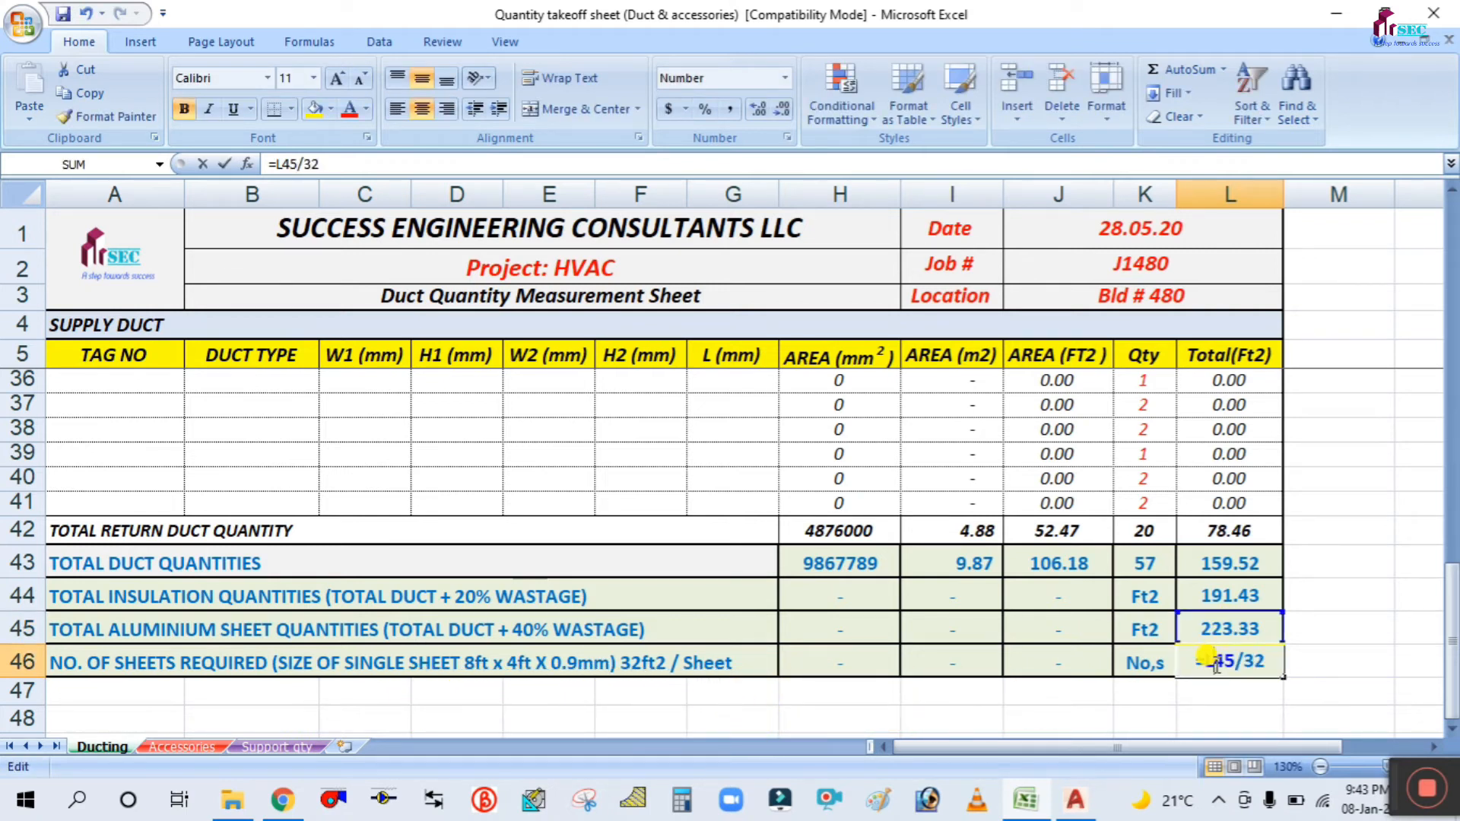
key("Escape")
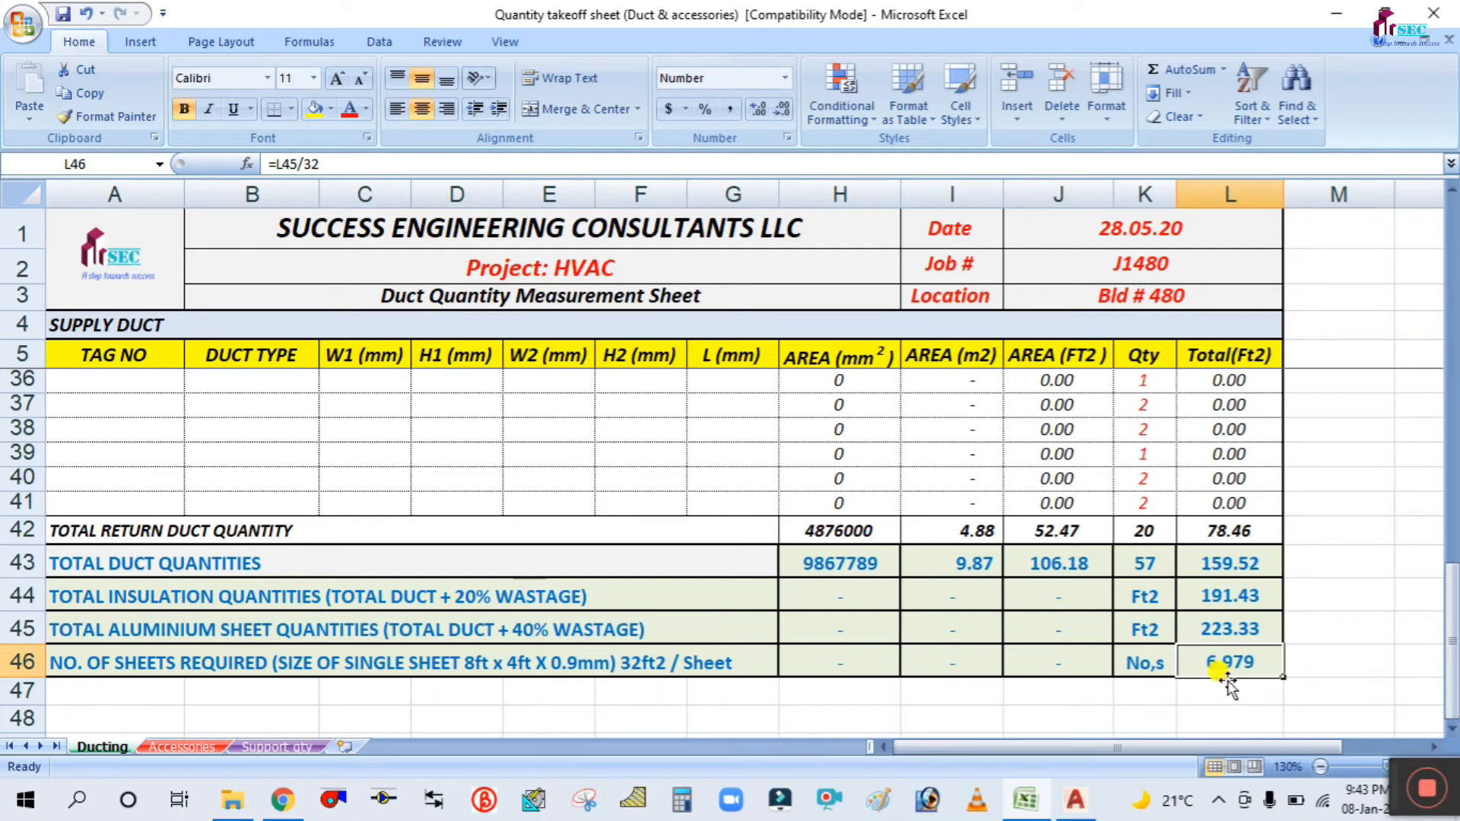
left_click(1335, 662)
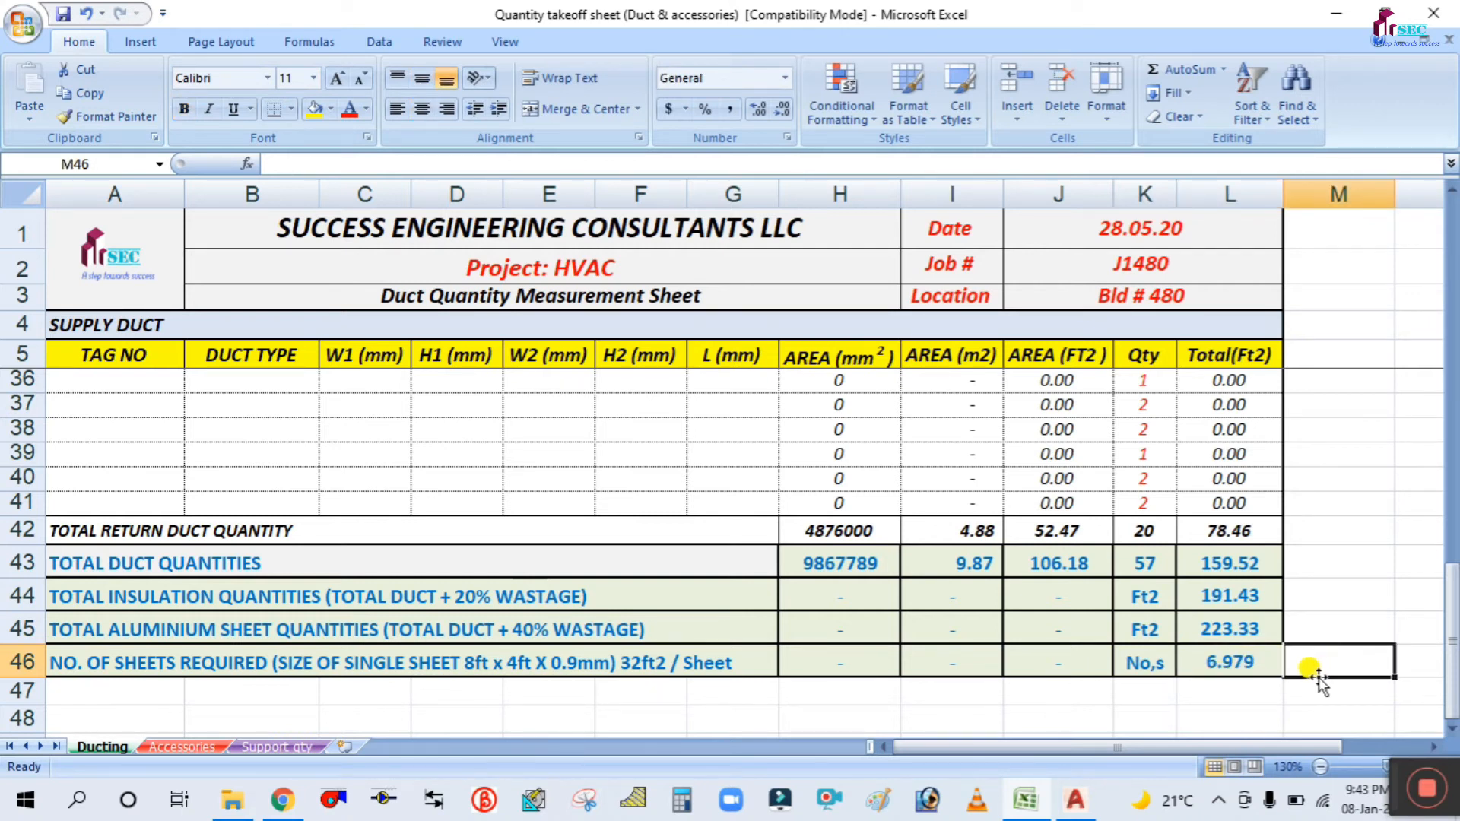
Enter the rounded sheet count 7 in cell M46, beside the number of sheets required.
type("7")
key("Return")
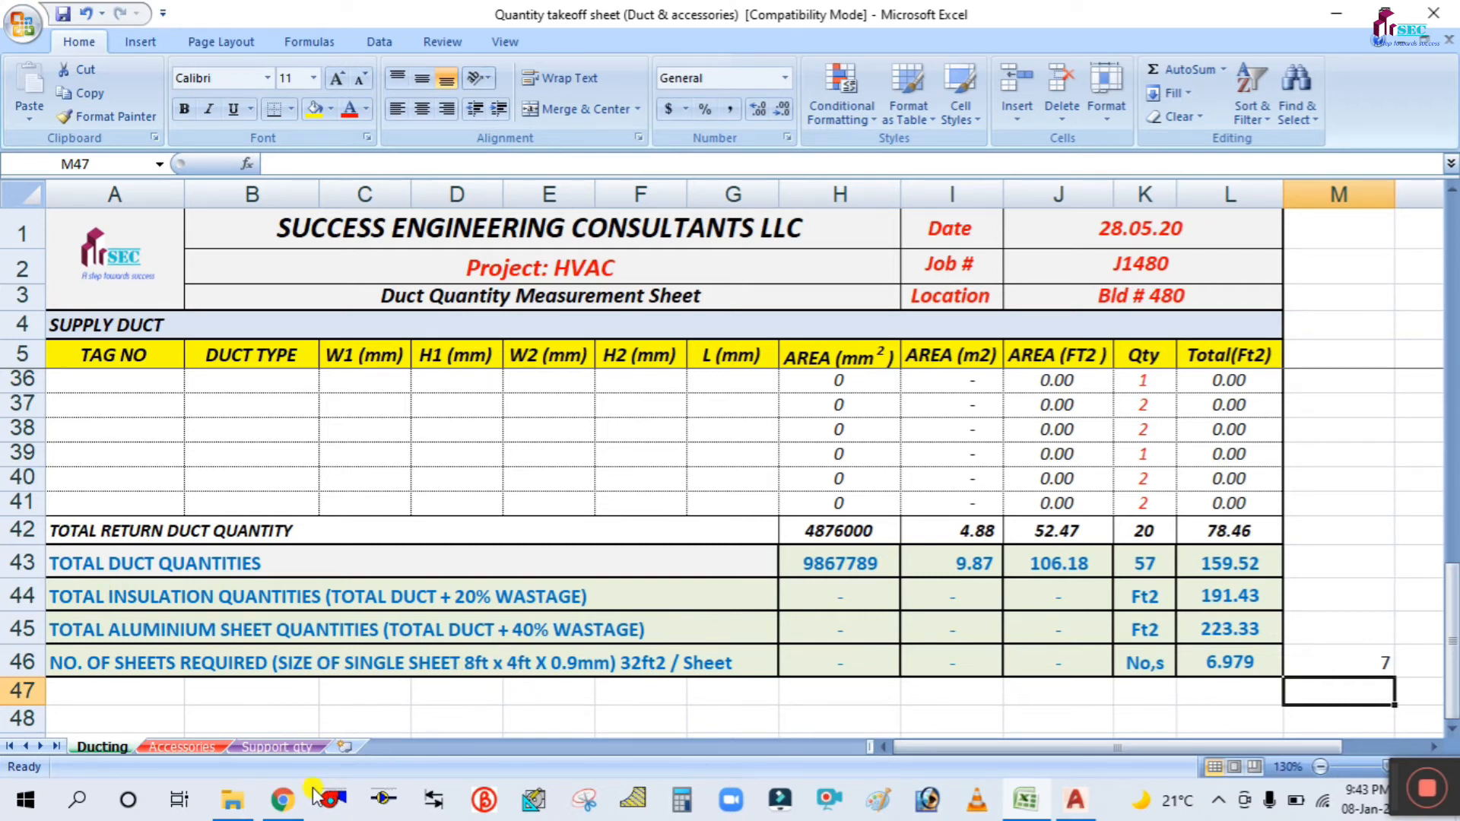
Switch to Chrome and extend the Google image search to "GI duct WITH CLADDING".
left_click(283, 798)
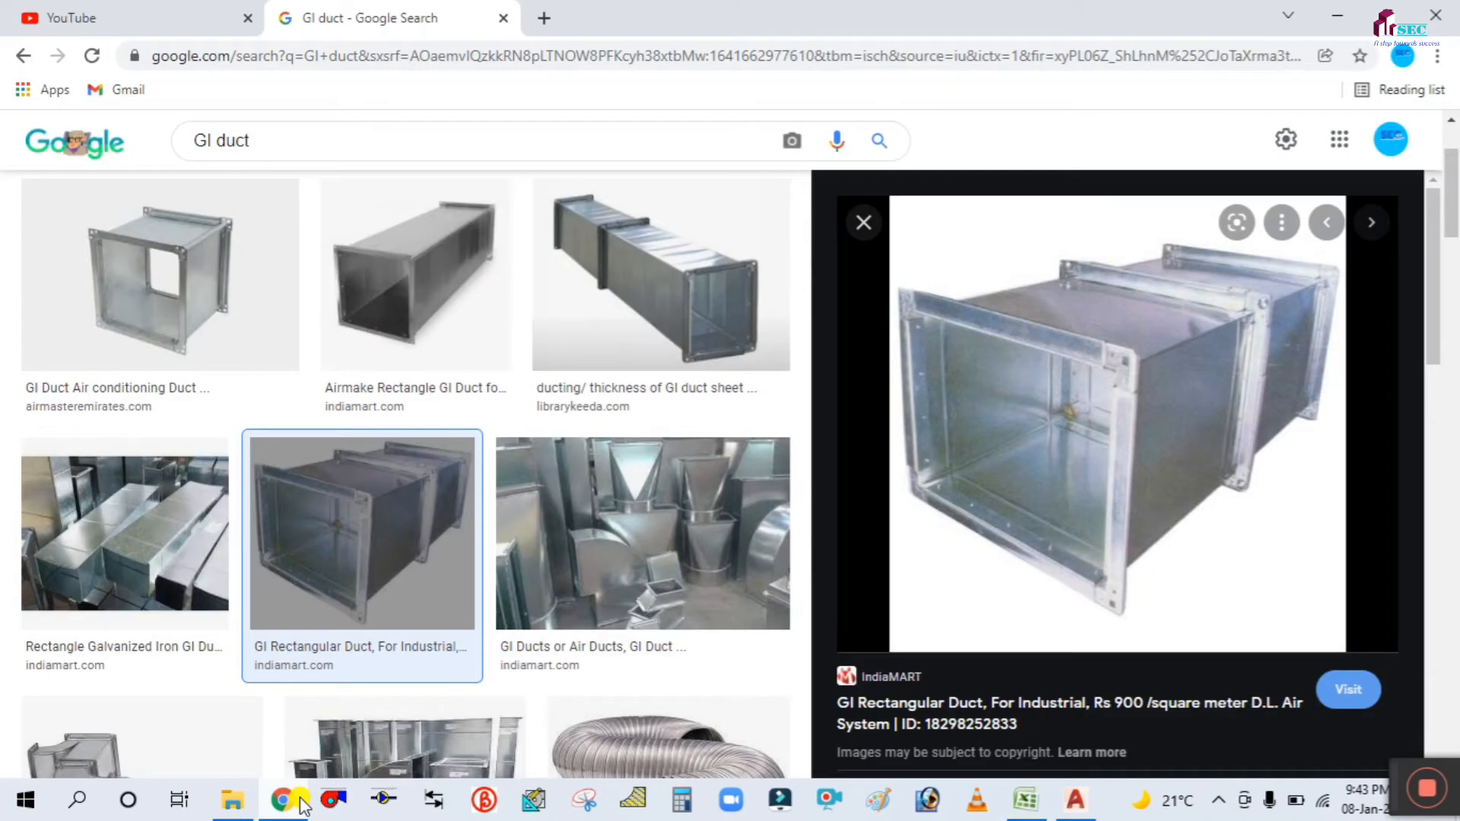
left_click(268, 139)
type("WITH ")
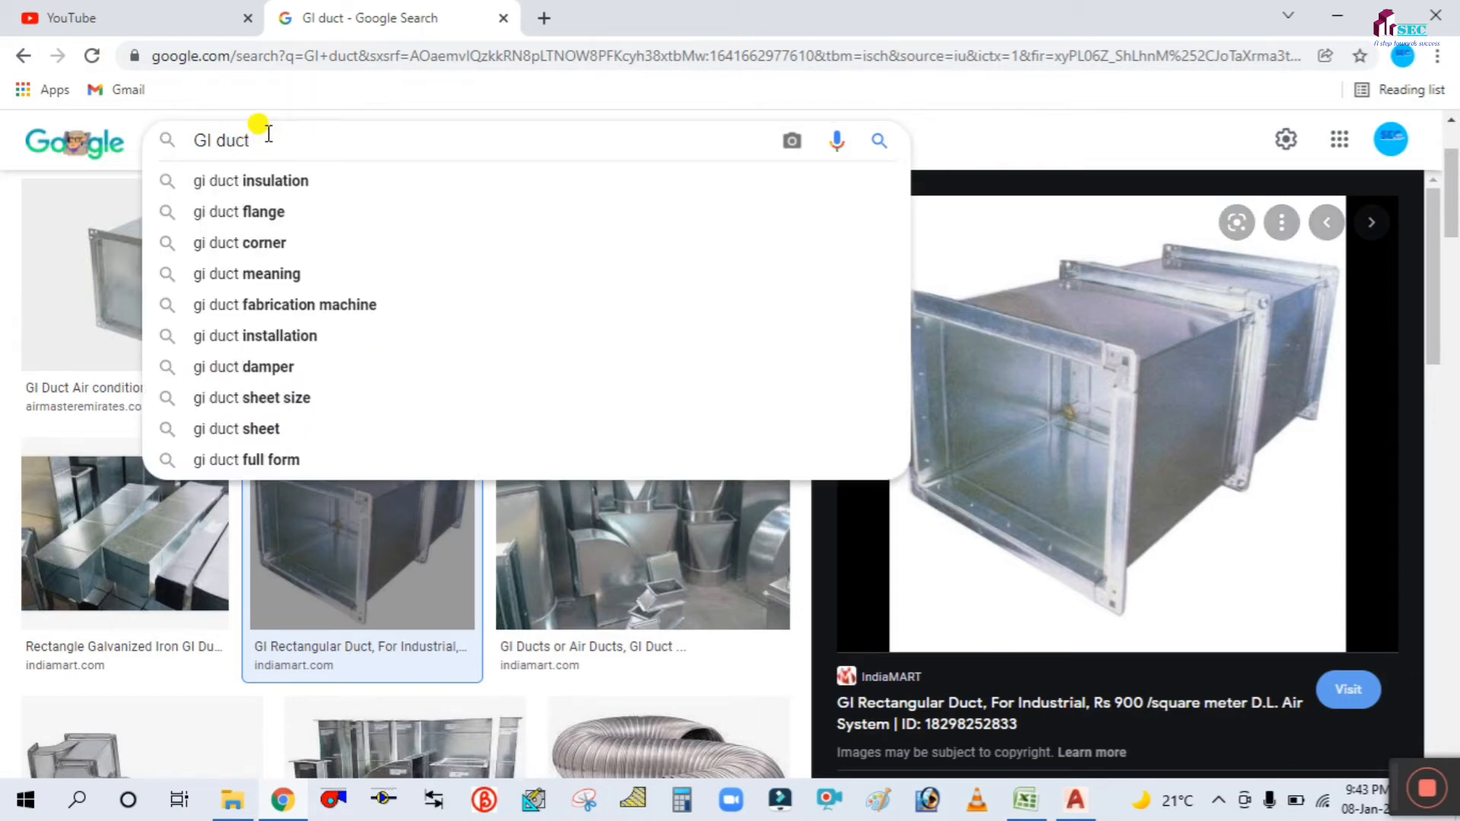
type("CLADDING")
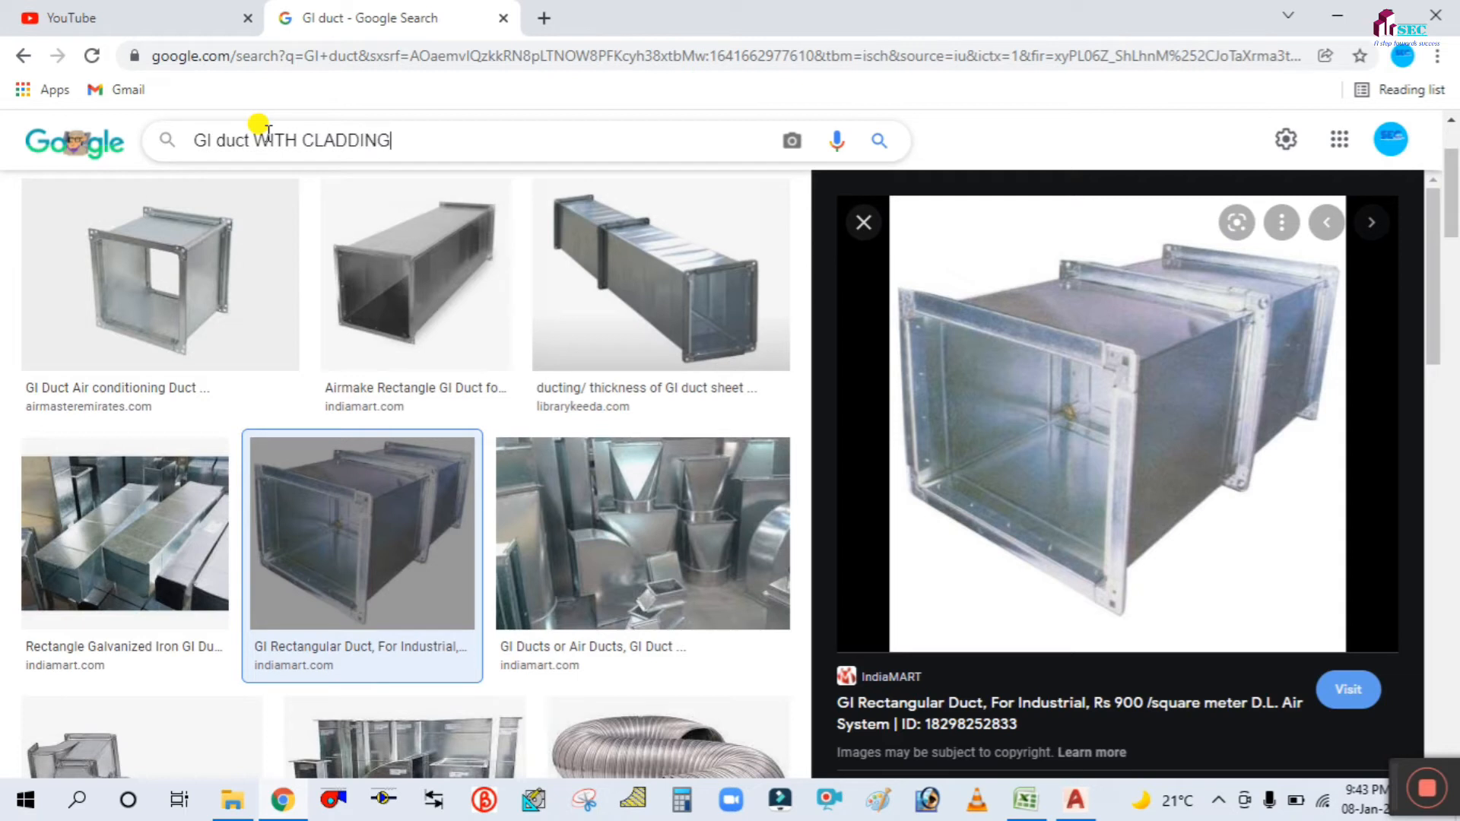
key("Return")
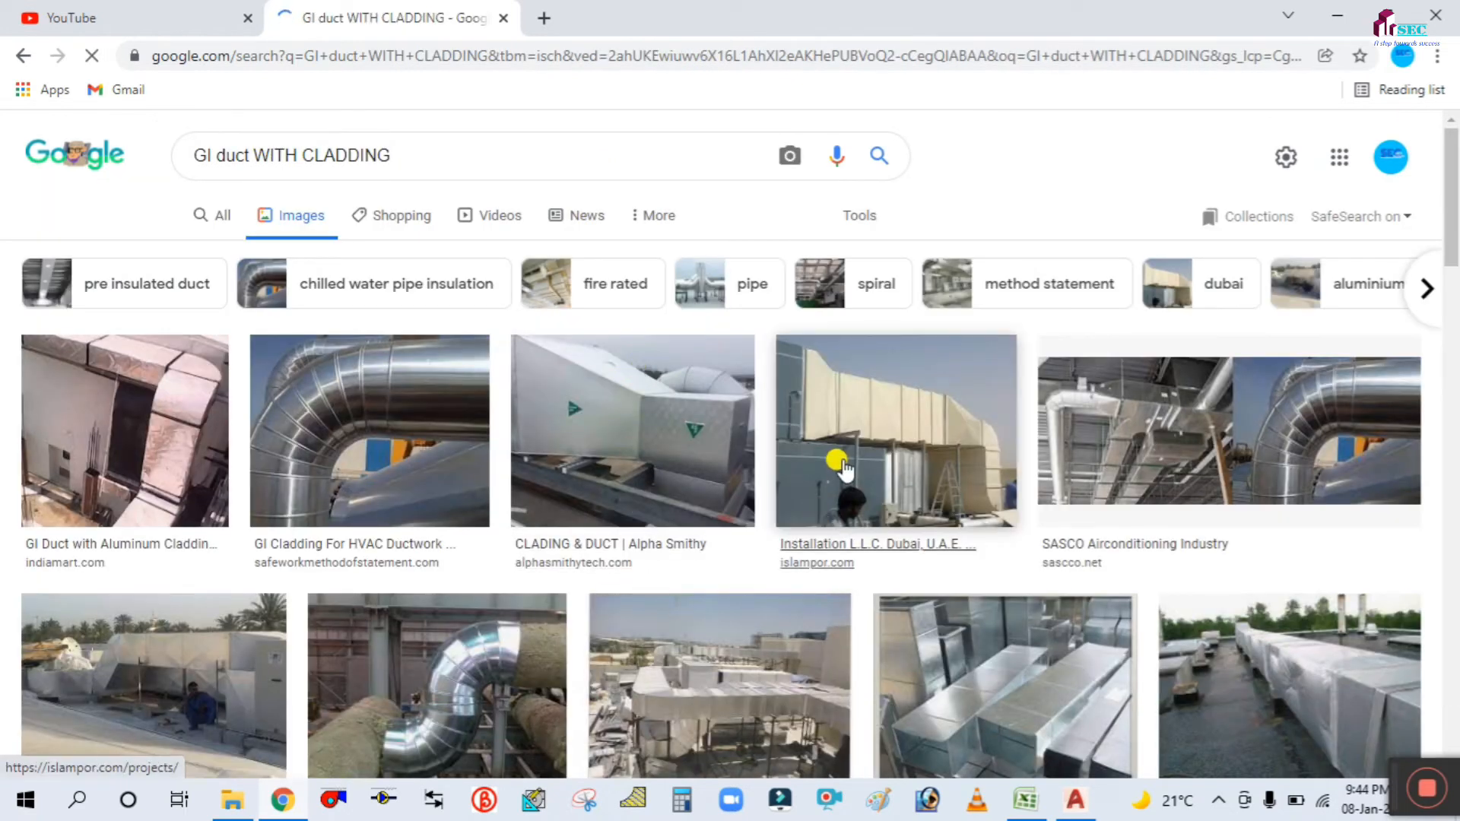
Browse the image results for examples of GI ducts with insulation and cladding.
scroll(912, 487, "down", 10)
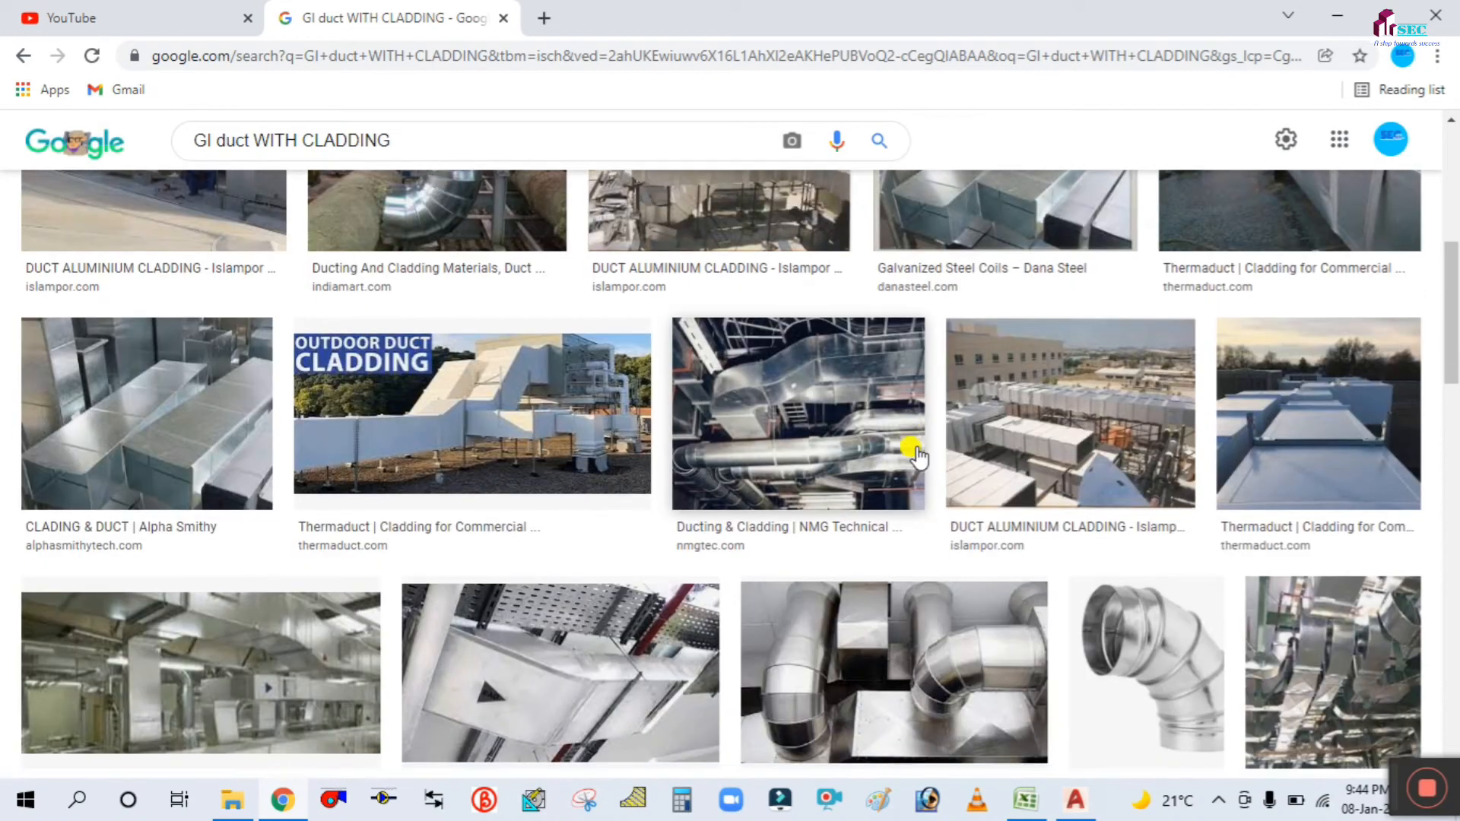
scroll(917, 456, "down", 7)
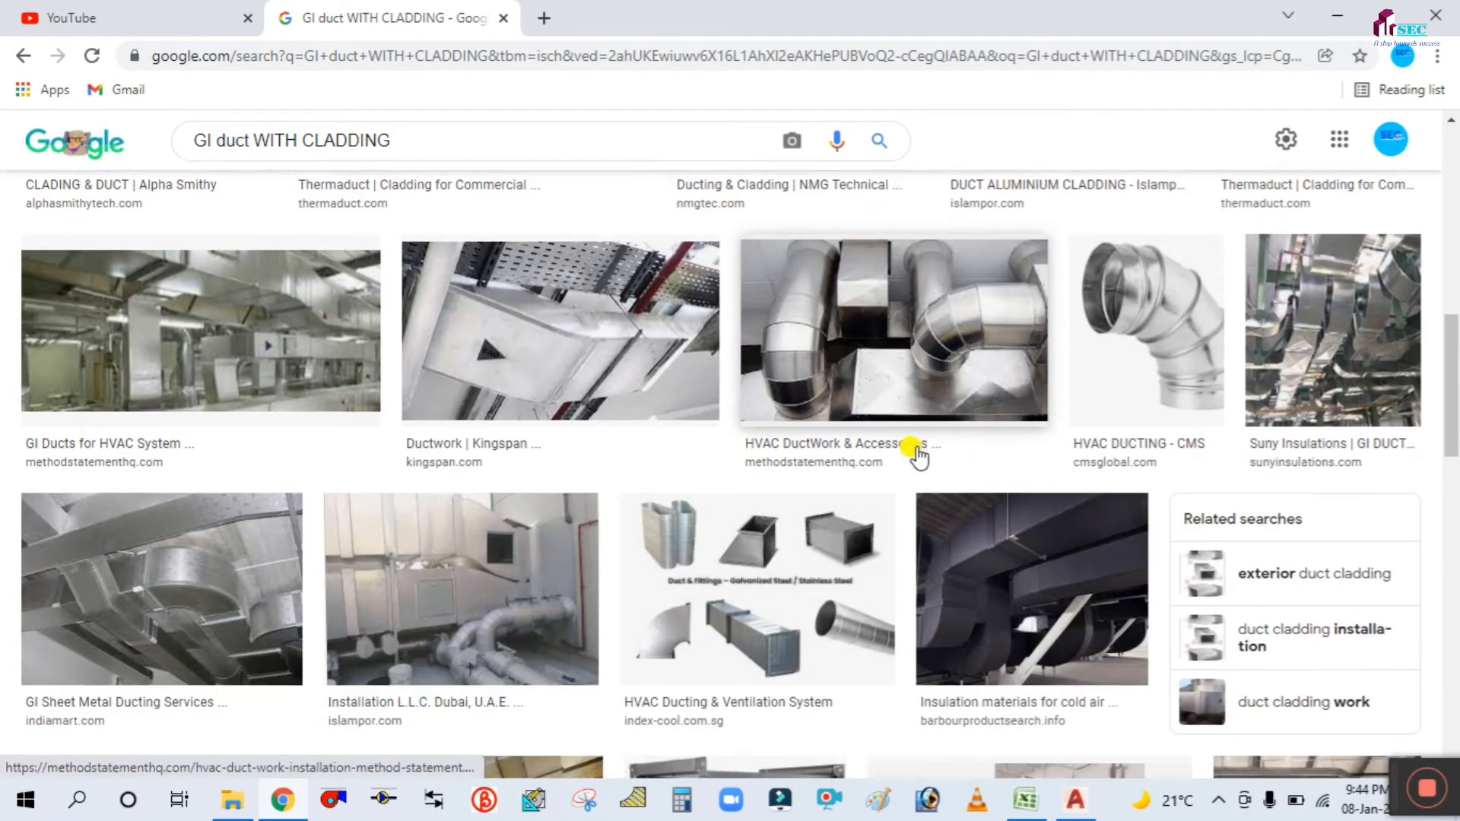
scroll(918, 455, "down", 13)
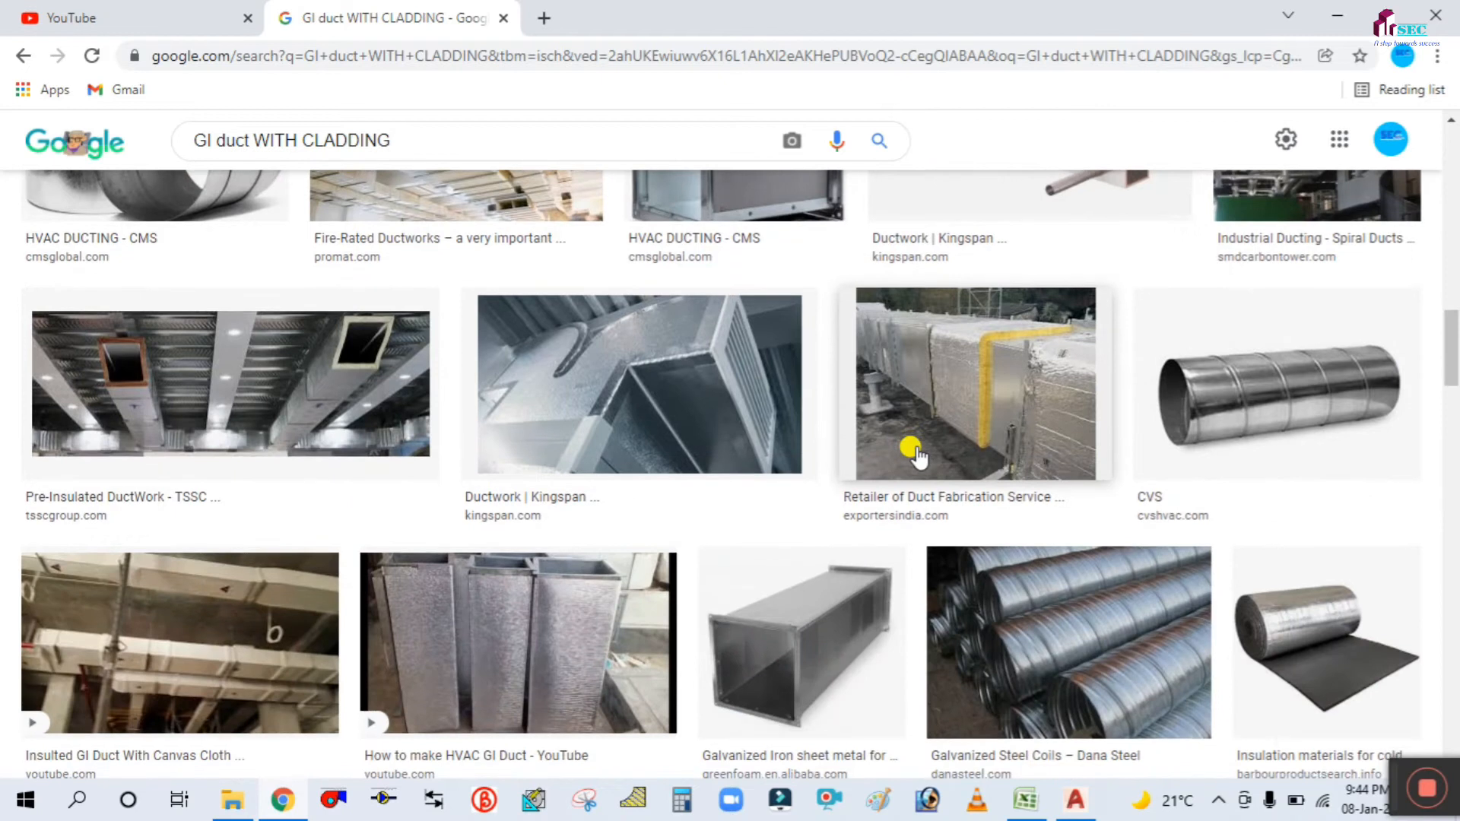
scroll(916, 440, "down", 10)
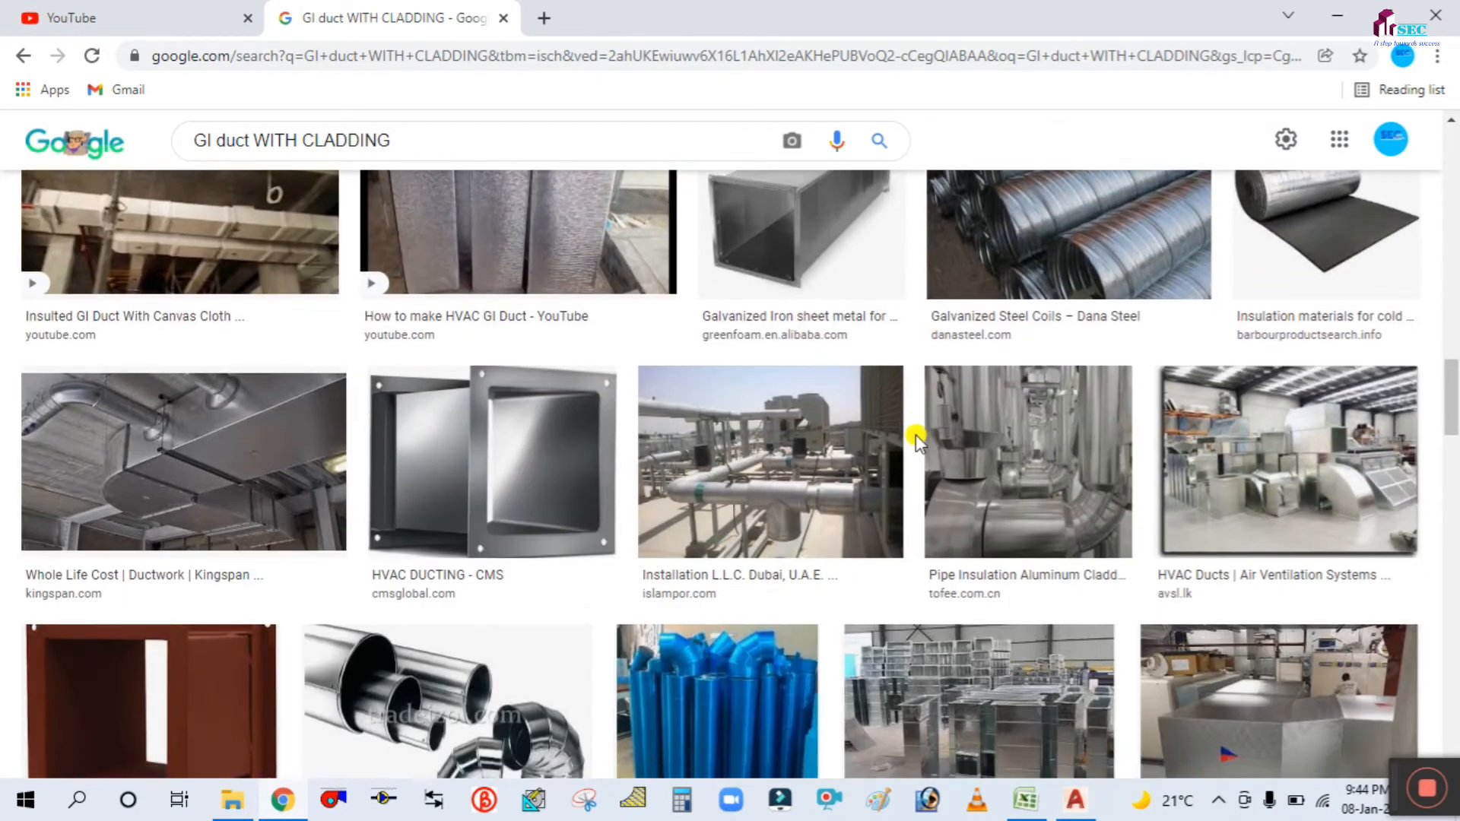
scroll(915, 439, "down", 10)
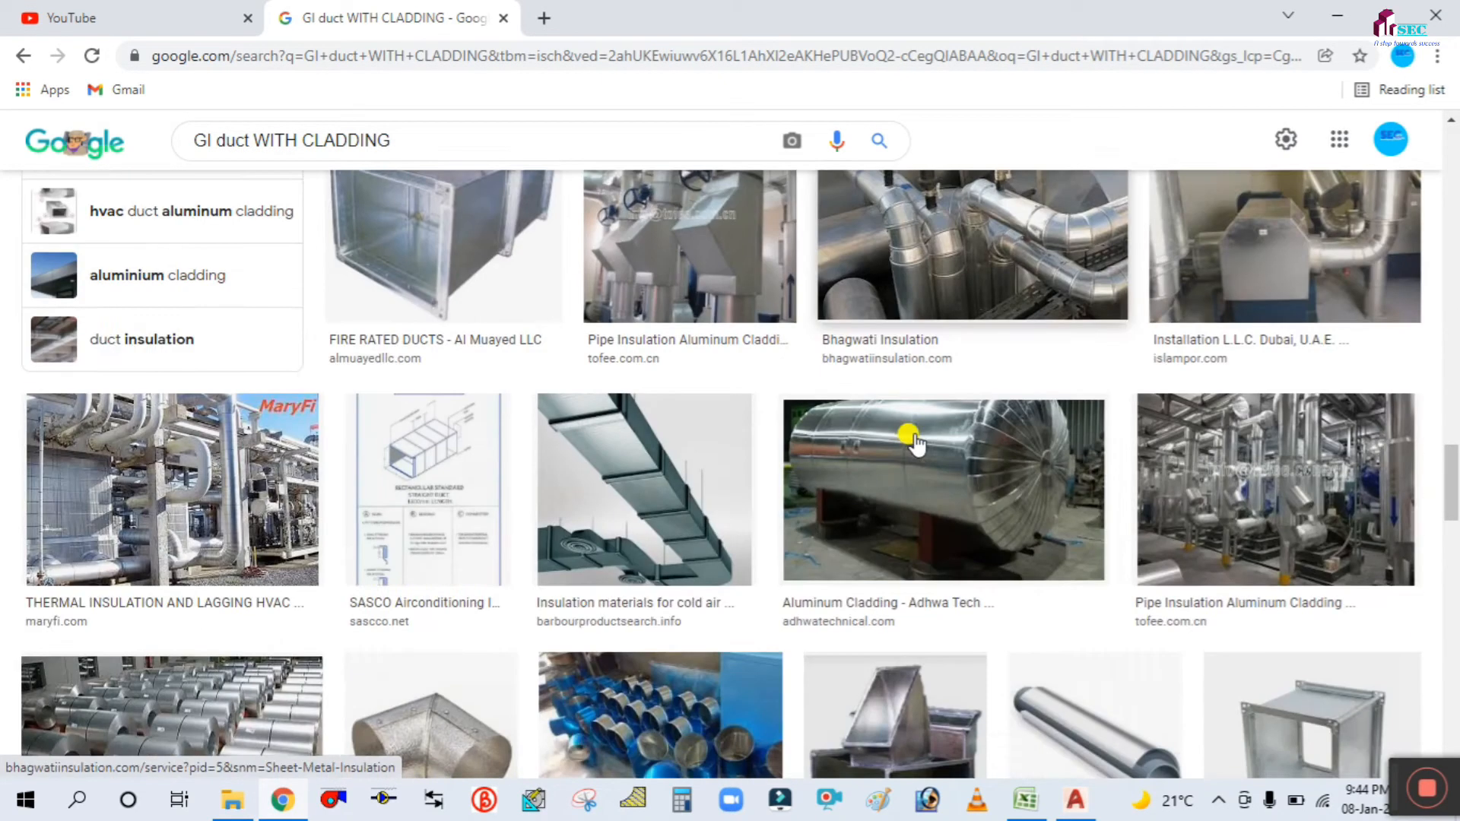
scroll(915, 439, "down", 5)
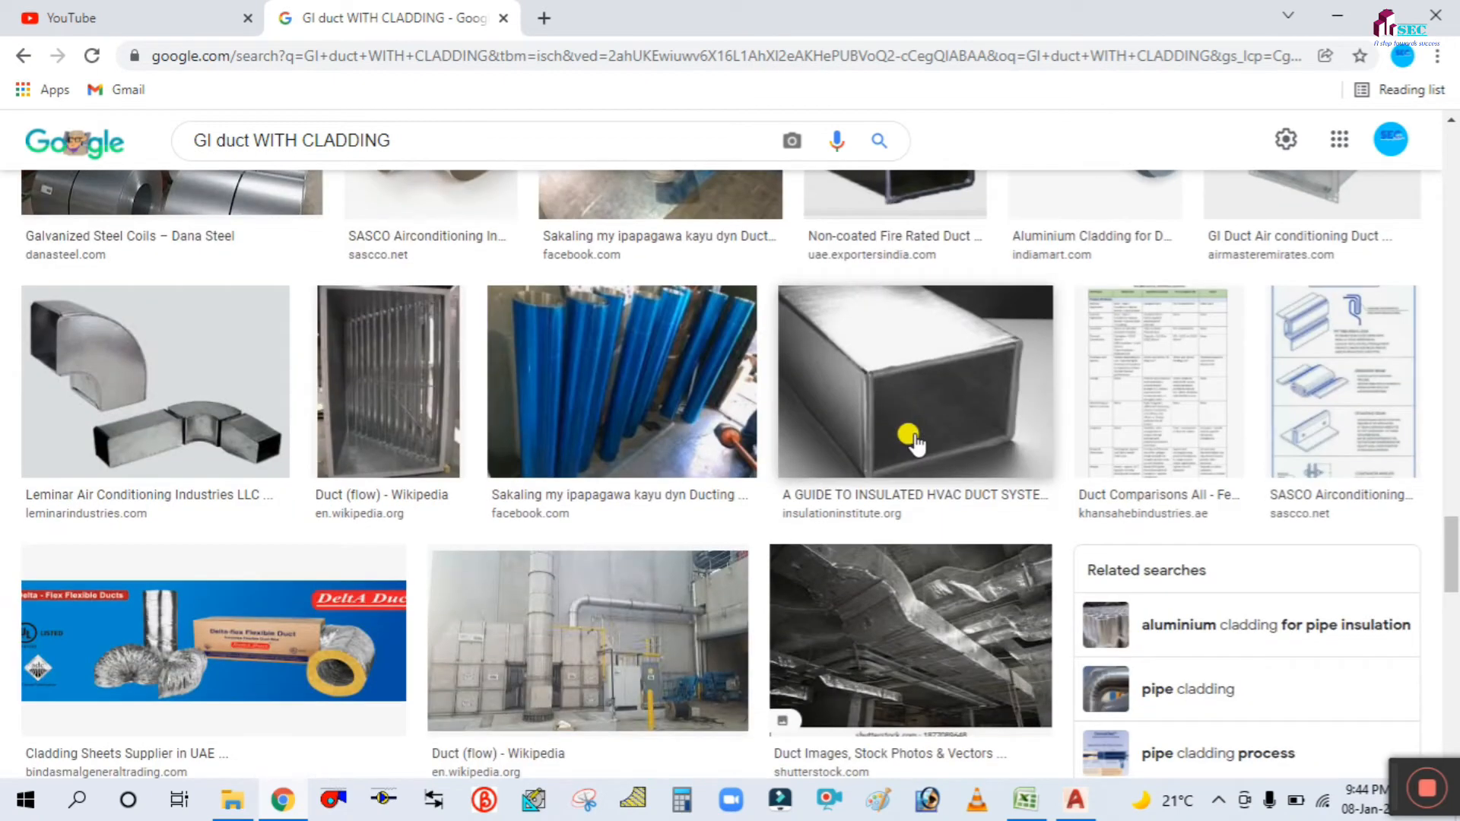
scroll(915, 440, "down", 12)
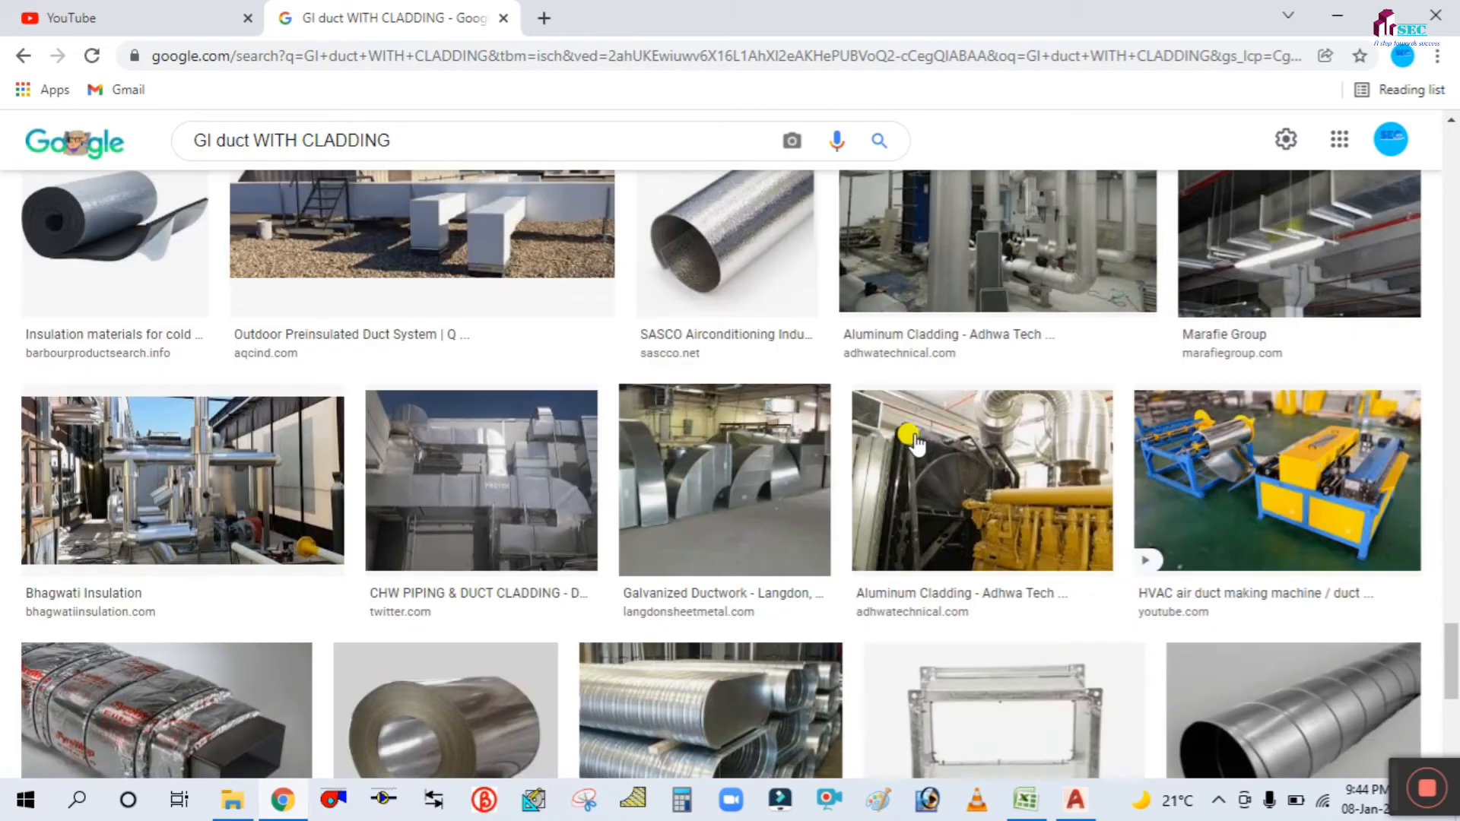
scroll(916, 441, "down", 2)
scroll(916, 441, "up", 4)
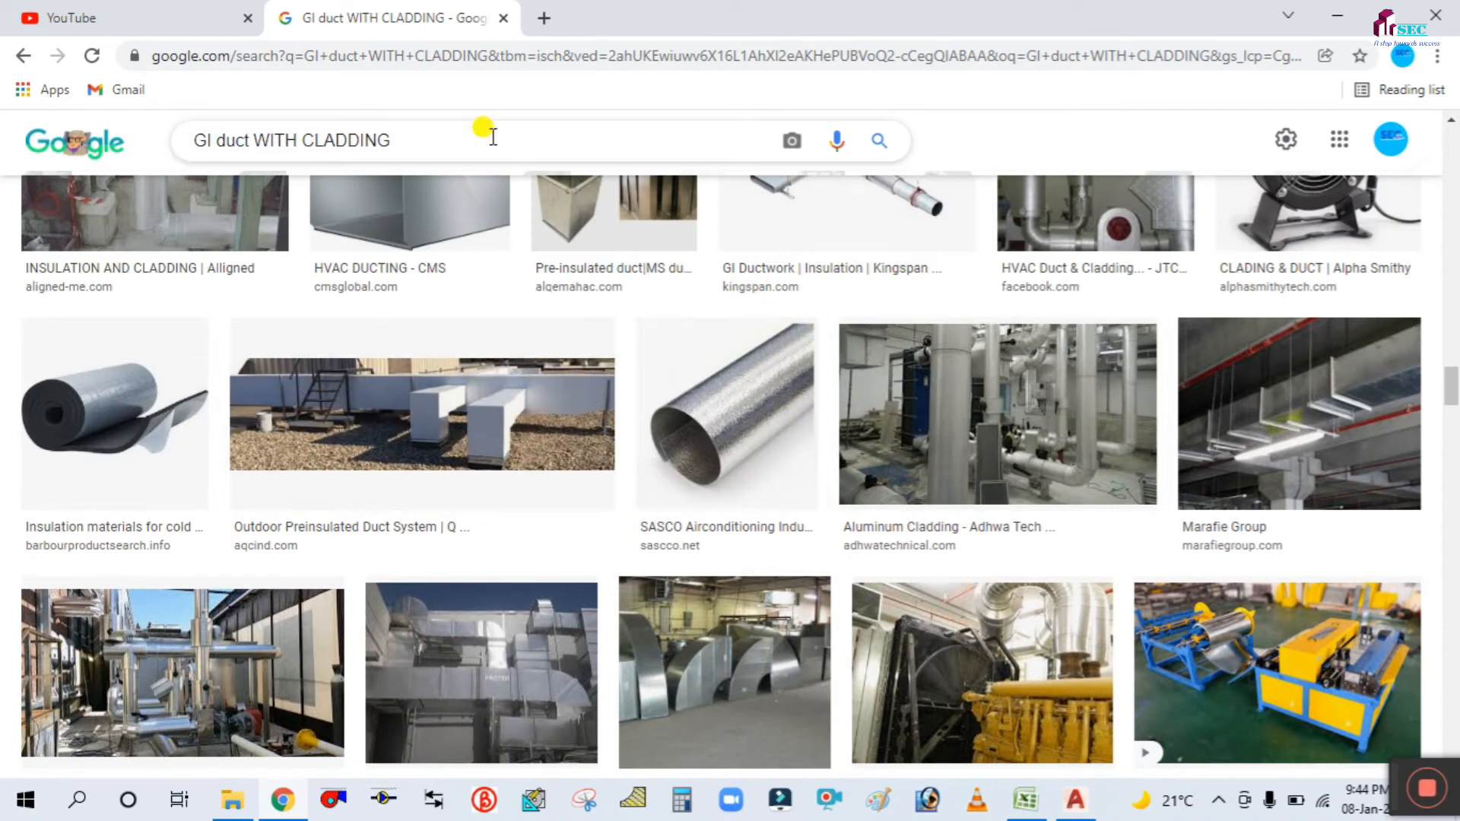
Replace the image search with "OUTSIDE GI DUCT WITH ALUMINIUN CLADDING".
left_click_drag(423, 132, 129, 126)
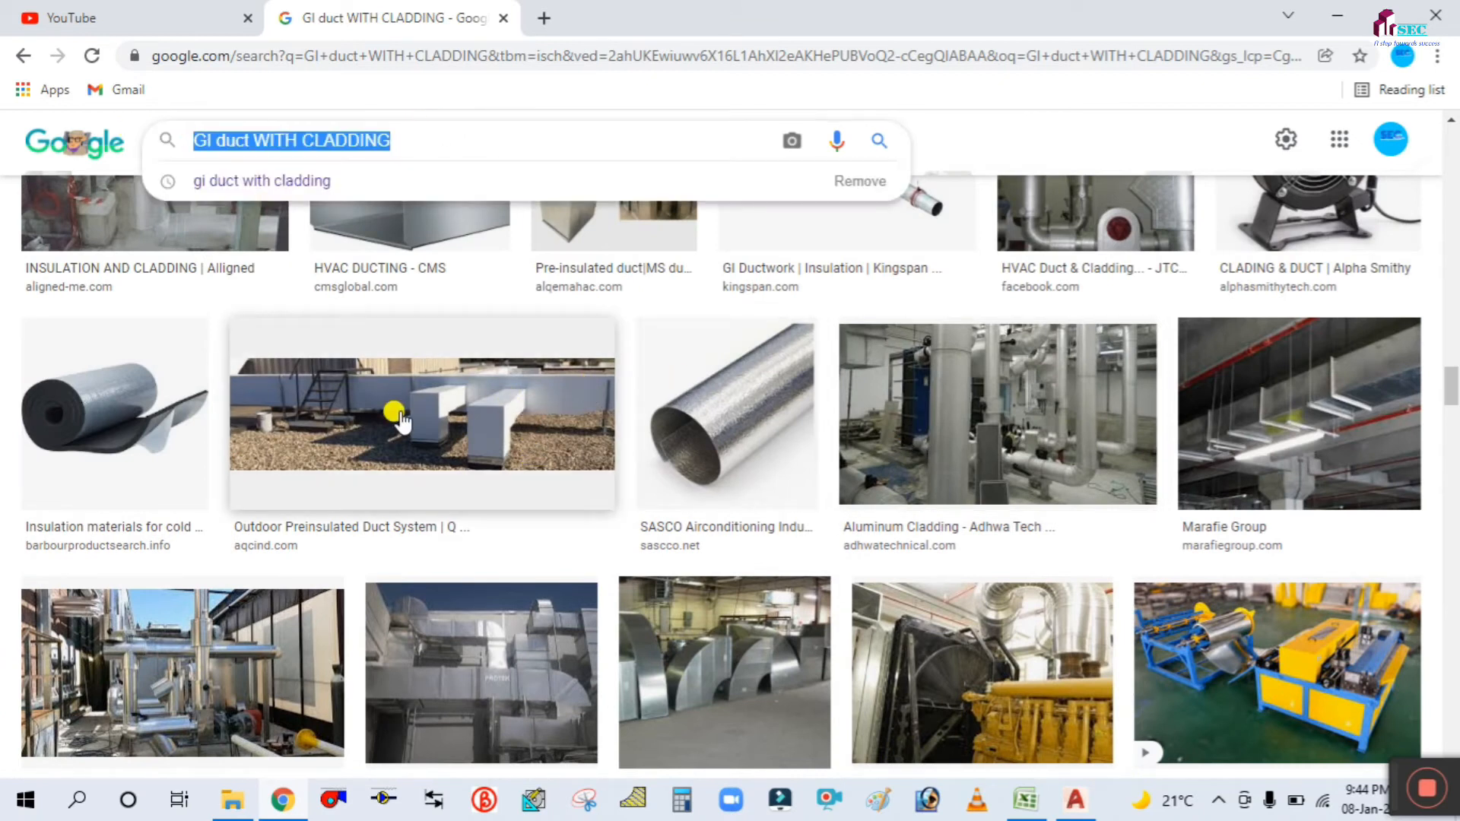
type("OUTS")
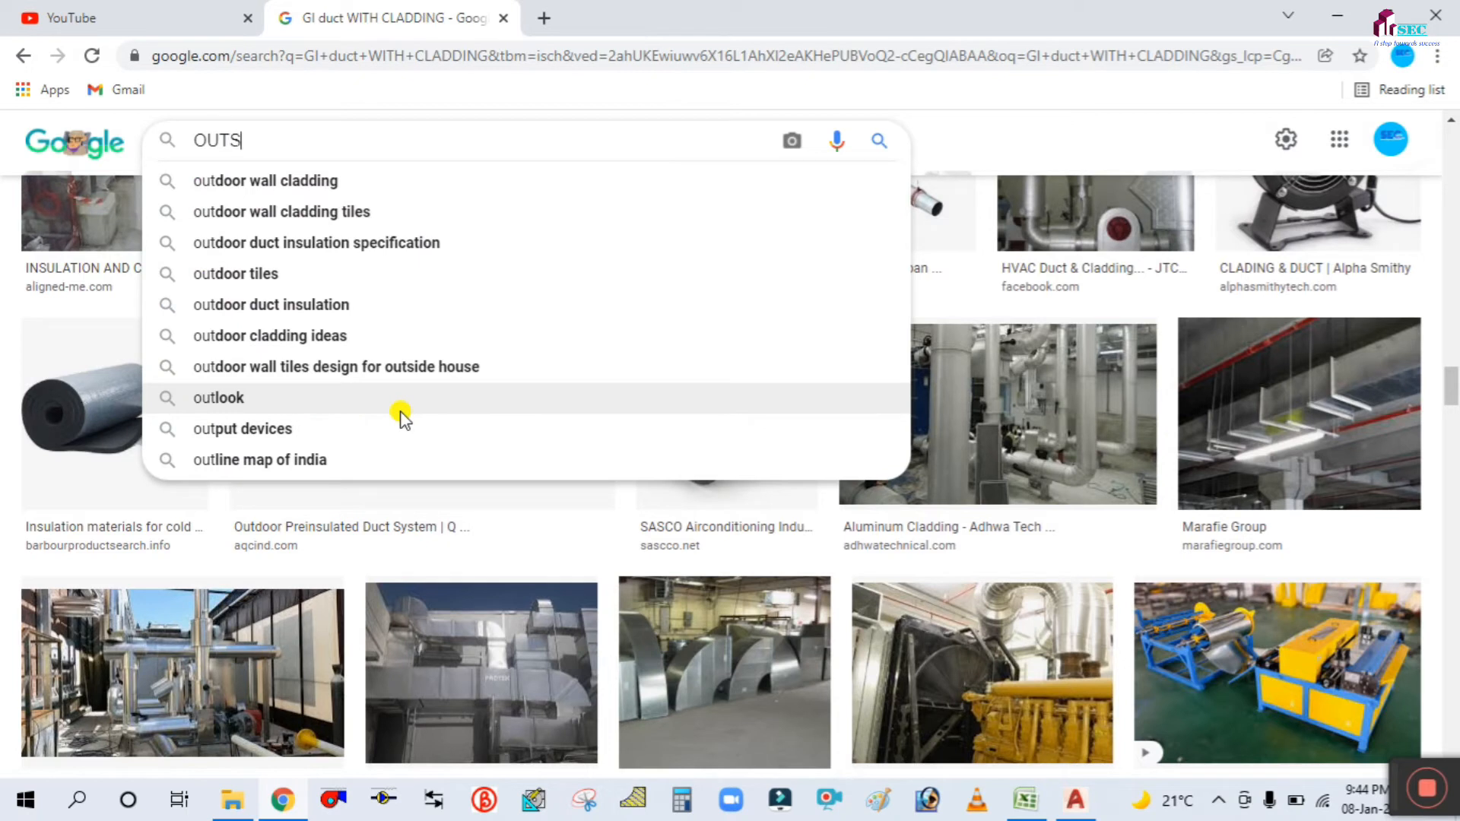
type("IDE GI")
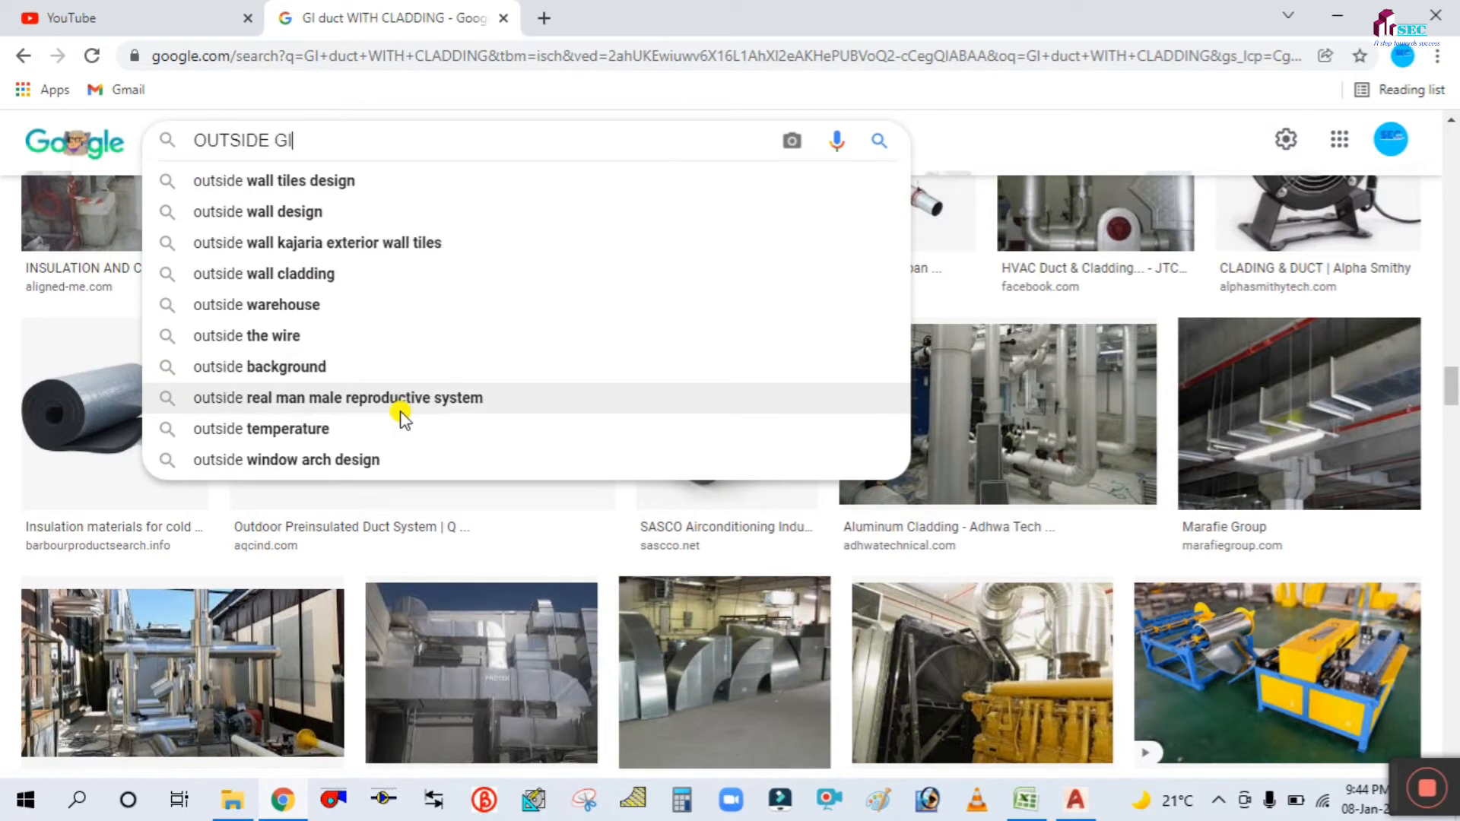
type(" DUCT WITH ALUMINIUN CLADDING")
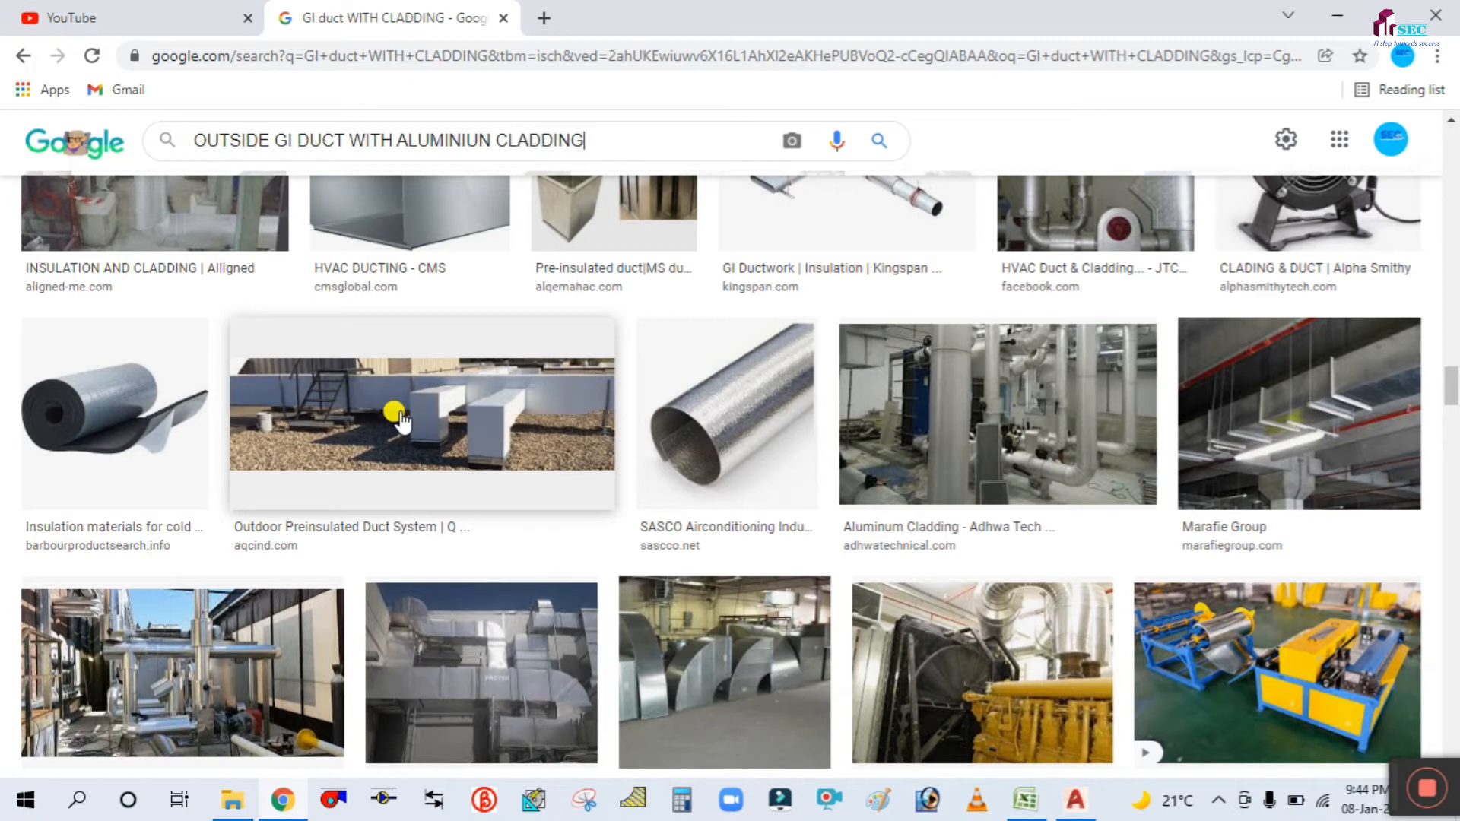
key("Return")
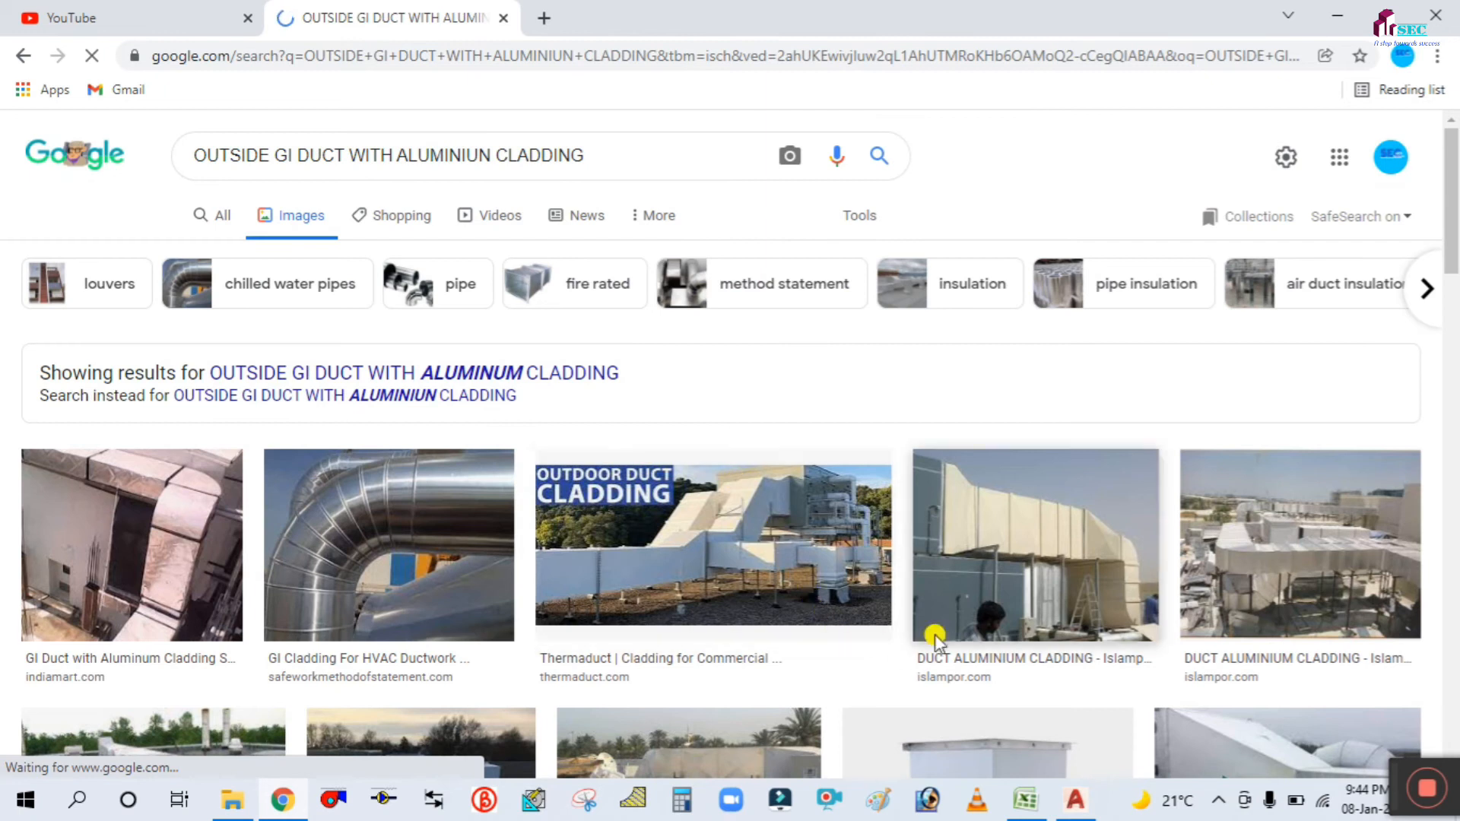
Preview the islampor.com rooftop duct aluminium cladding image, followed by the related duct pipe cladding work image from Facebook.
scroll(937, 641, "down", 4)
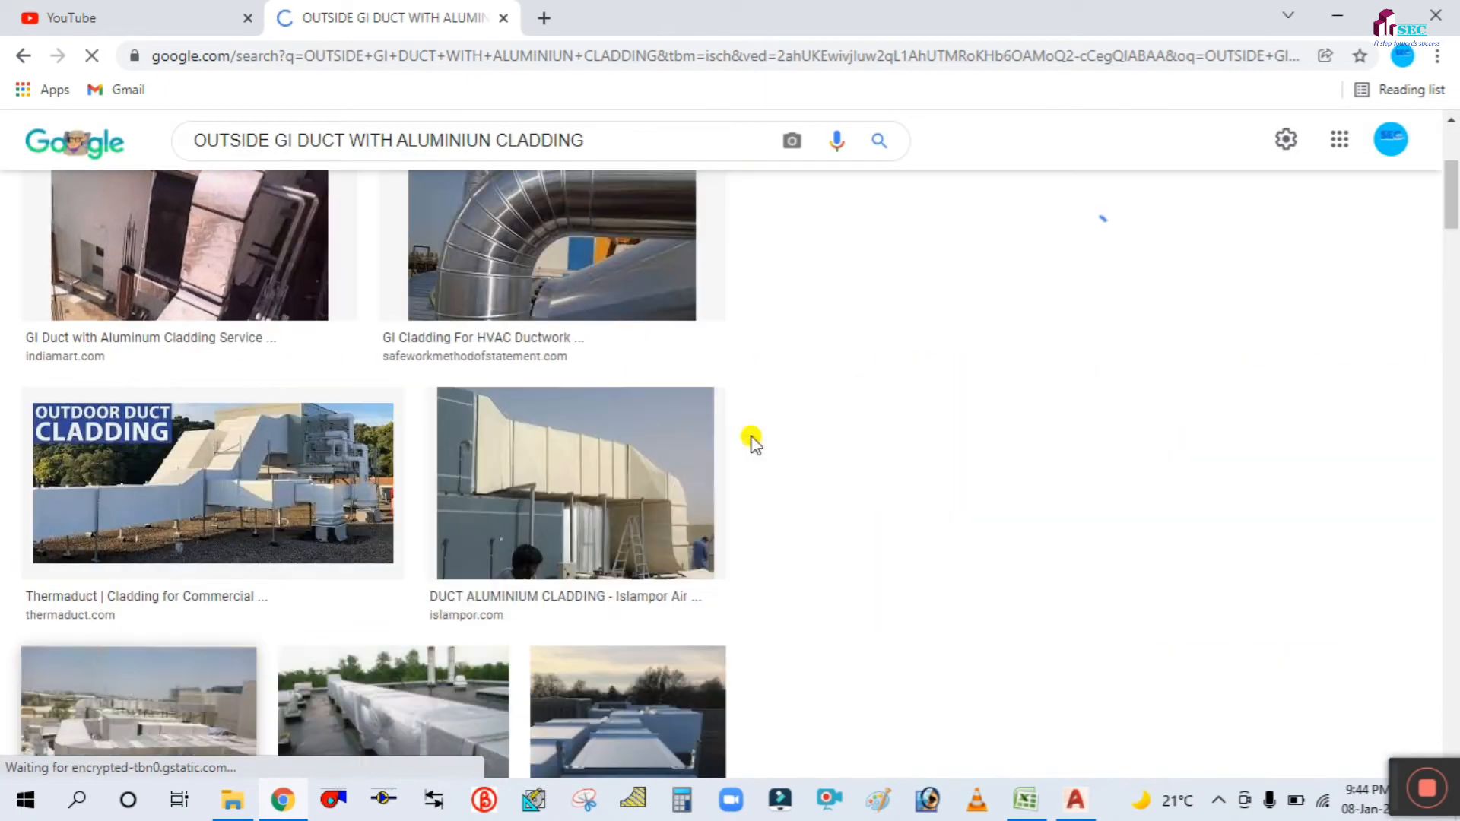
left_click(745, 440)
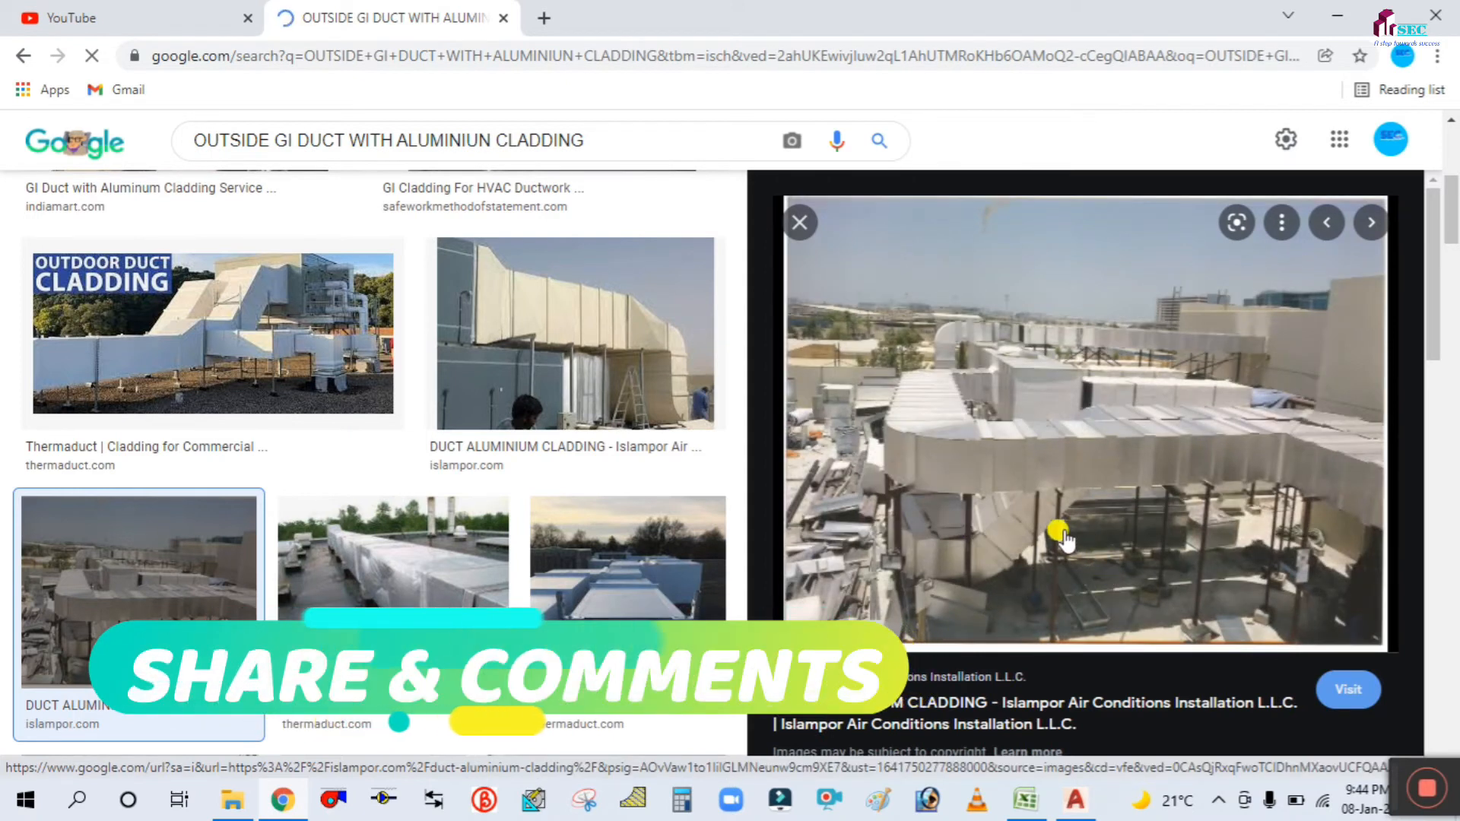
scroll(988, 486, "down", 7)
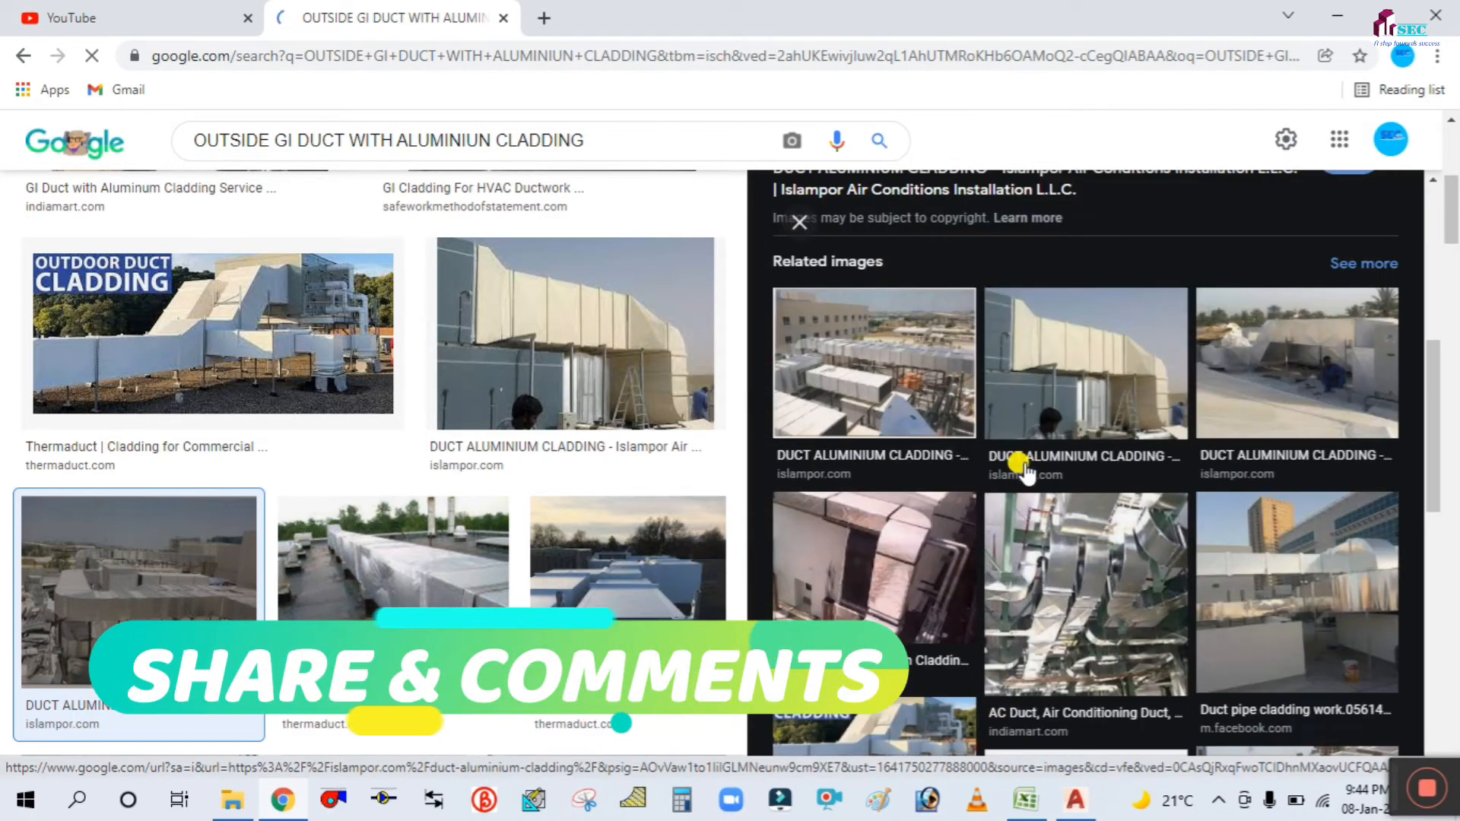
left_click(1271, 580)
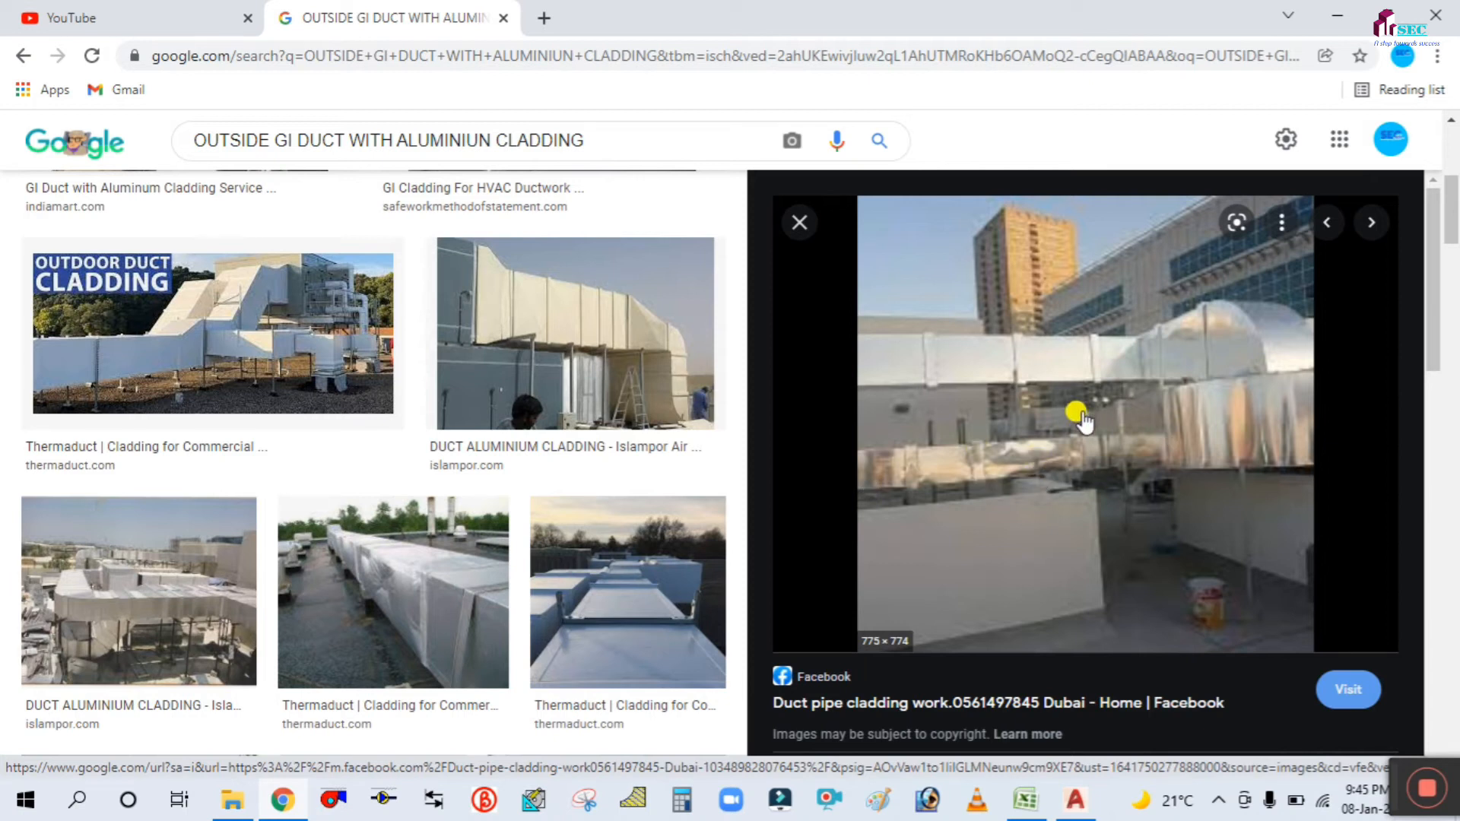
Look through the related images and remaining search results for outdoor ducts with aluminium cladding.
scroll(1078, 414, "down", 6)
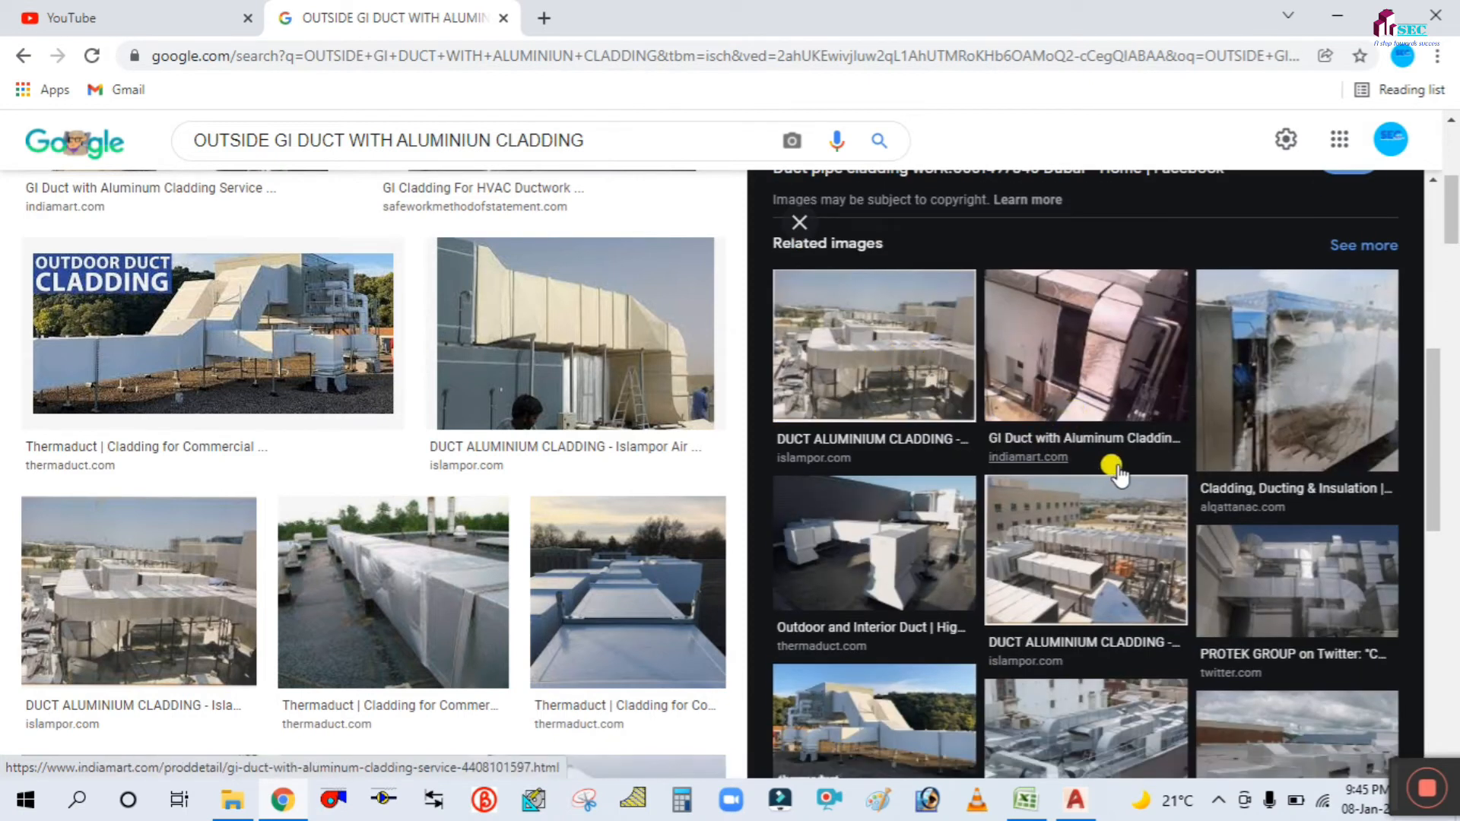
scroll(1019, 615, "down", 4)
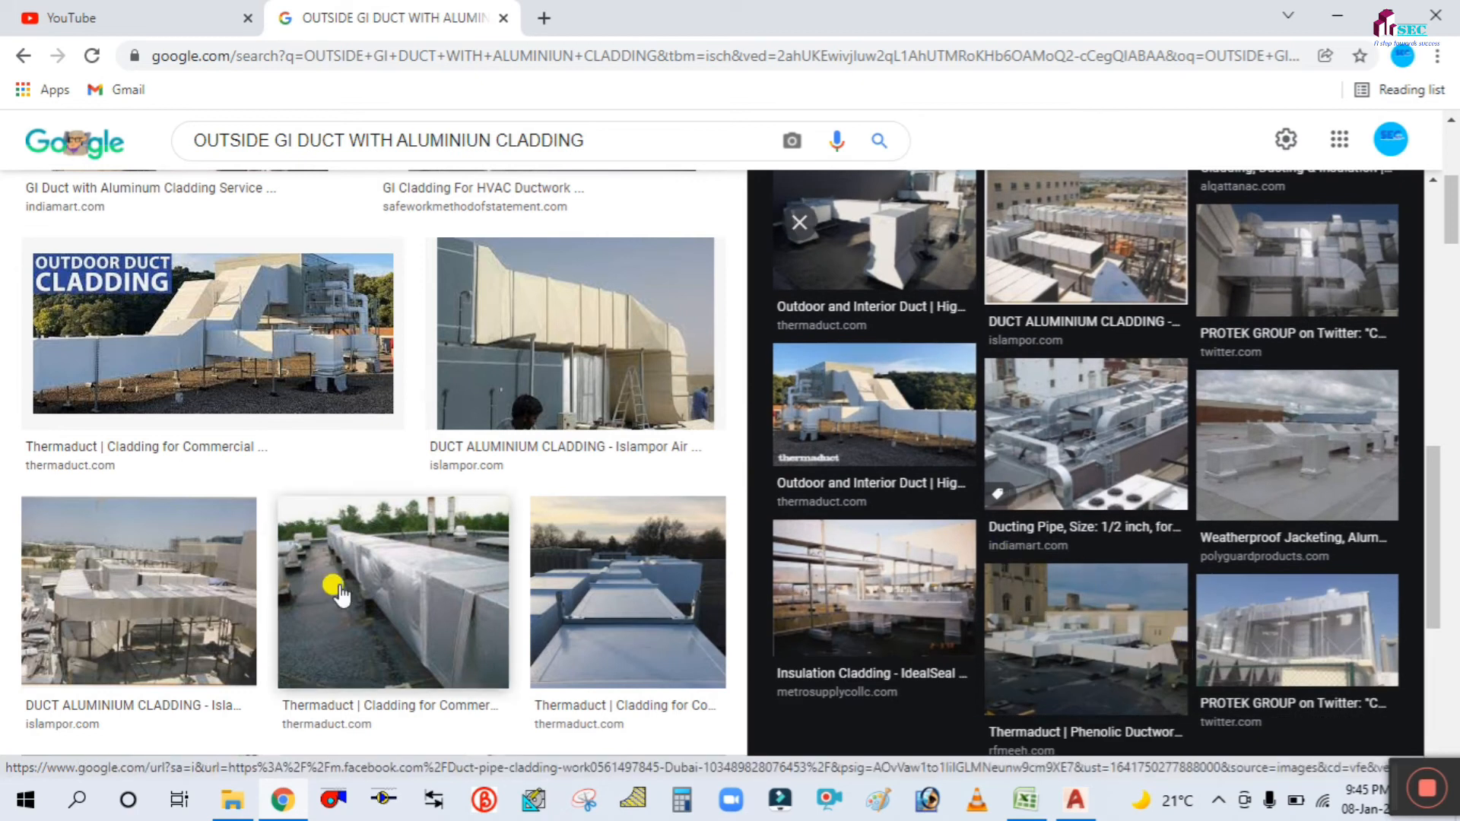
scroll(329, 586, "down", 5)
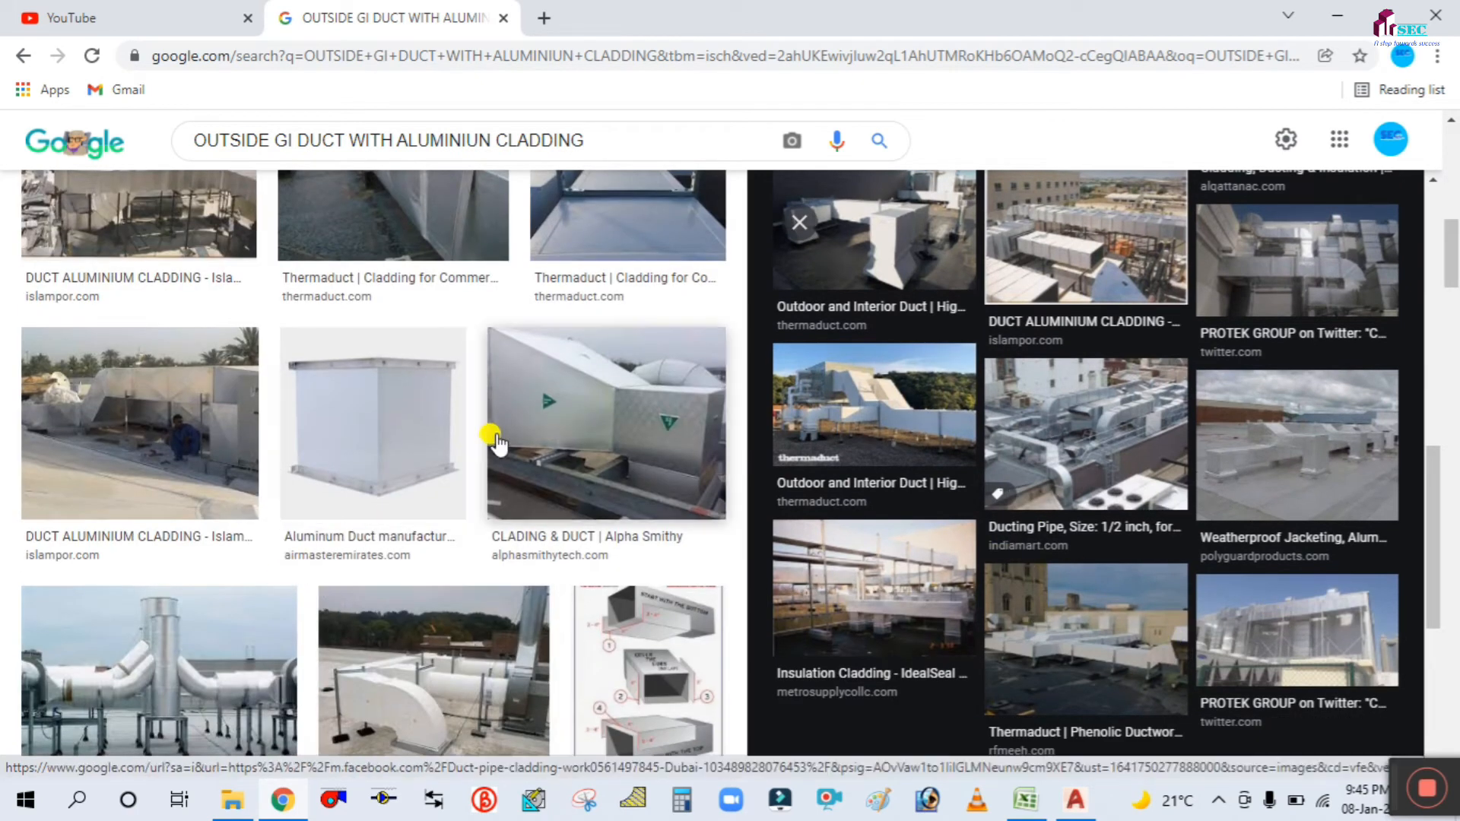
scroll(489, 424, "down", 5)
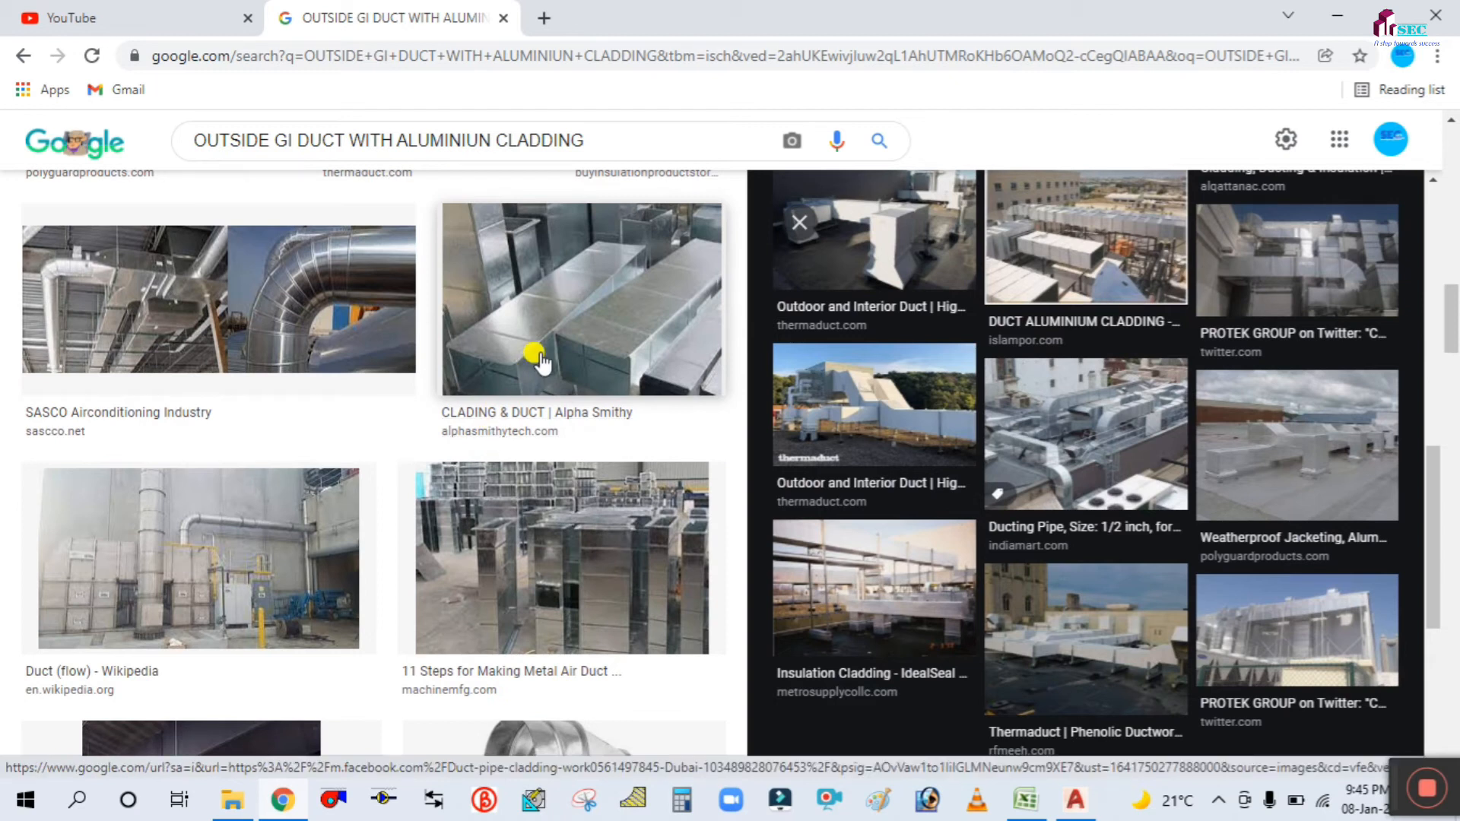
scroll(378, 514, "down", 9)
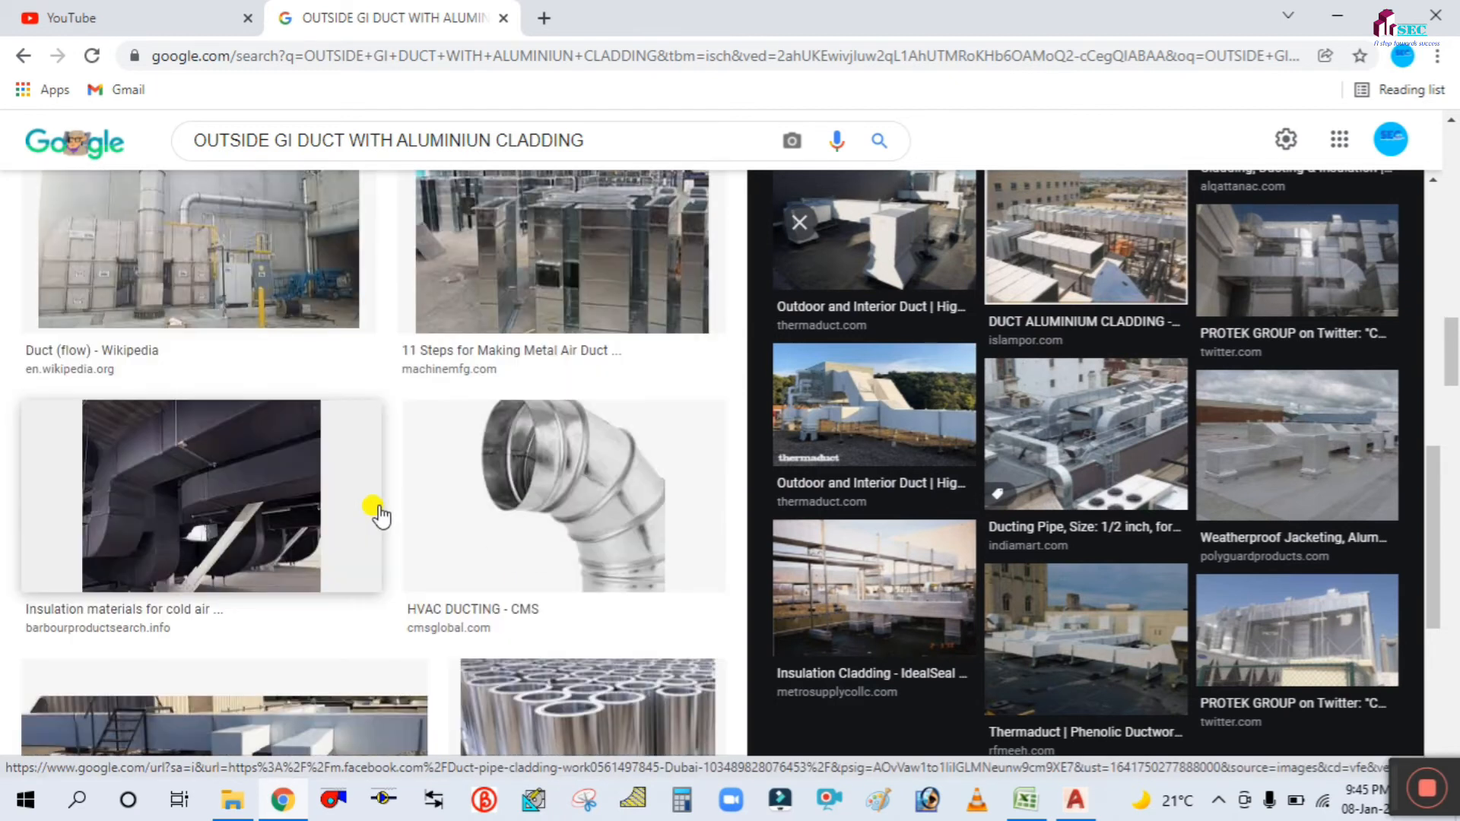
scroll(380, 511, "down", 10)
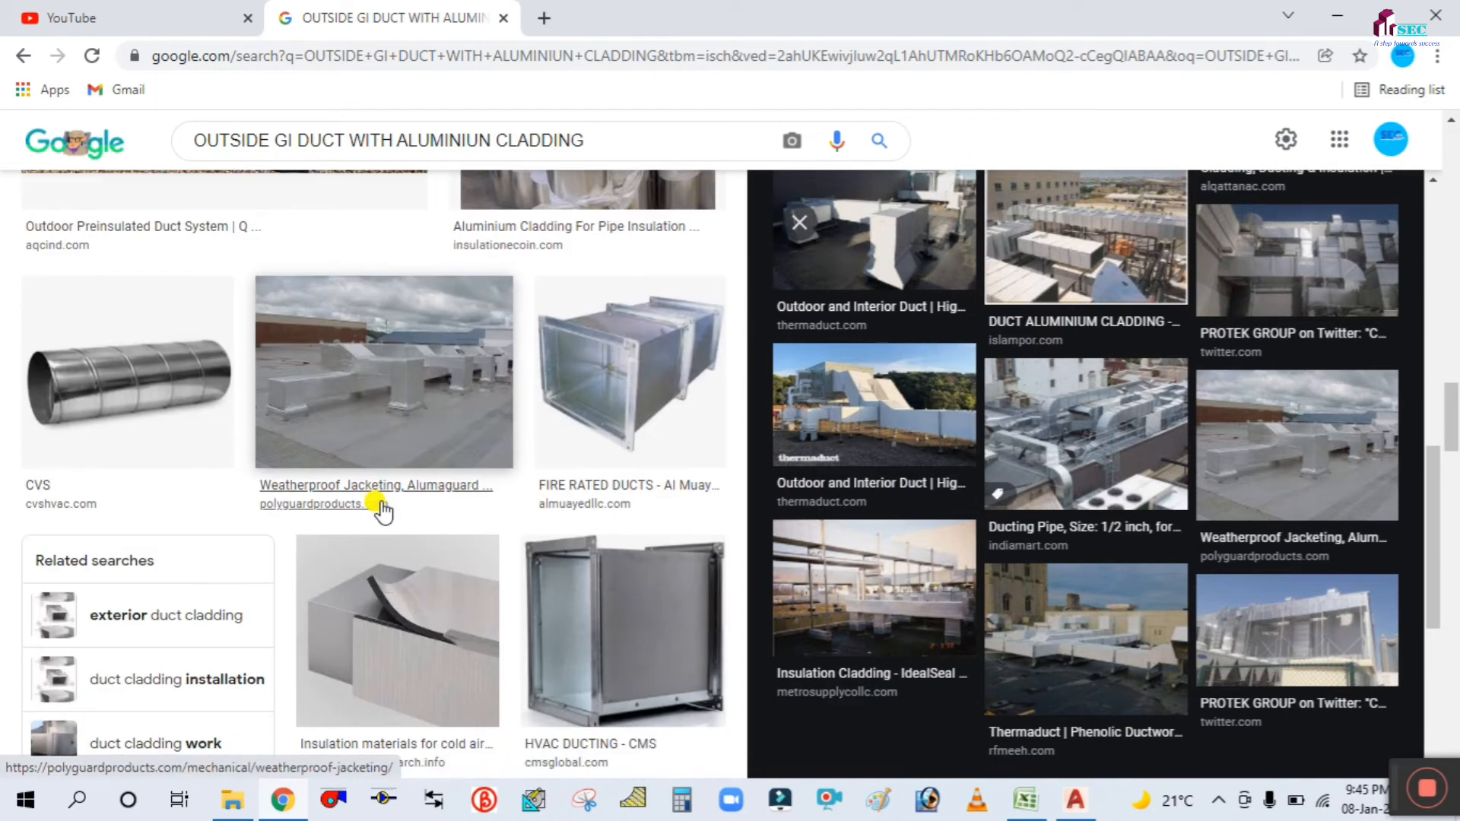
scroll(380, 506, "down", 12)
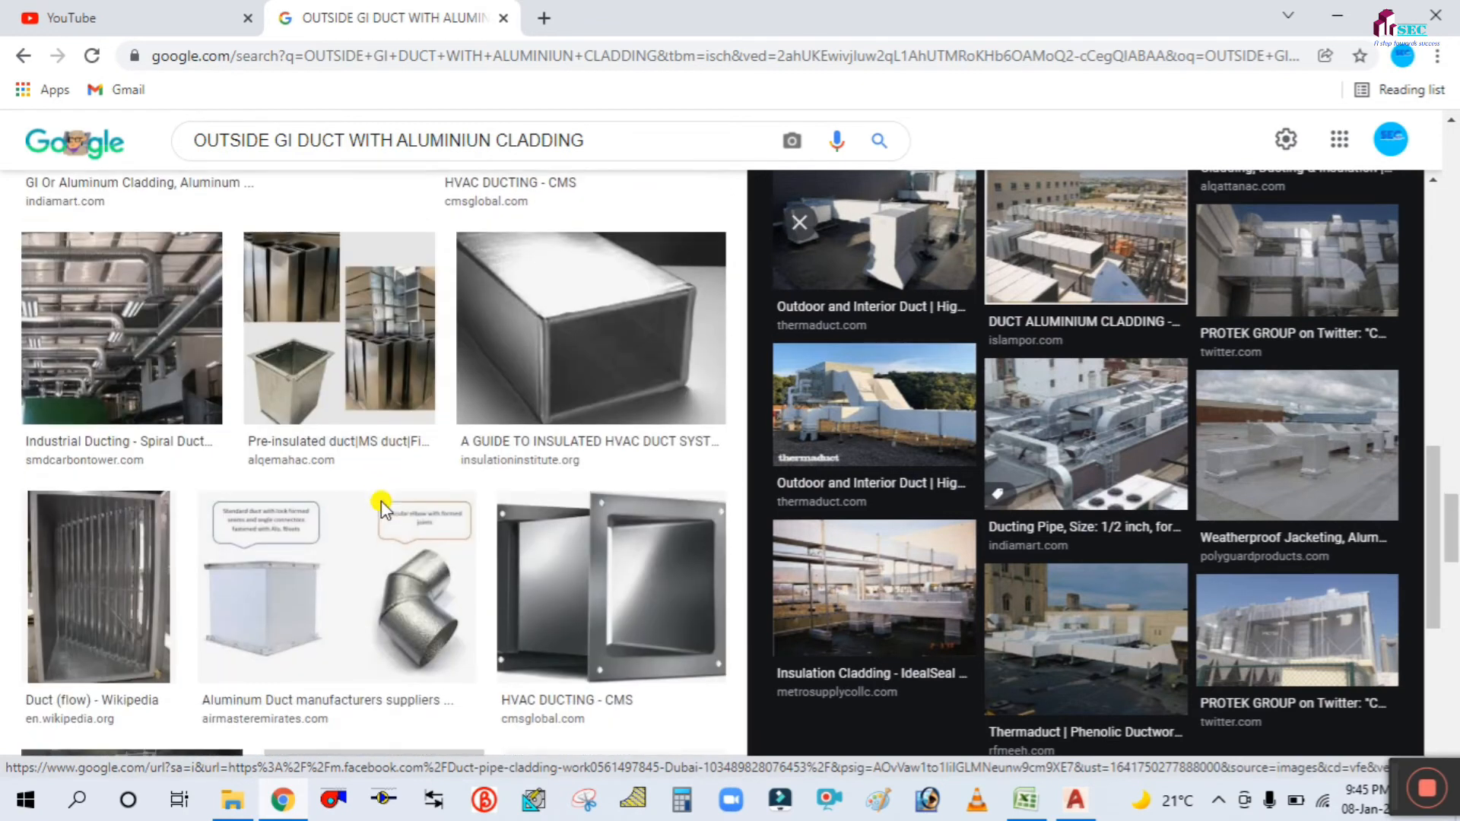
scroll(380, 506, "up", 8)
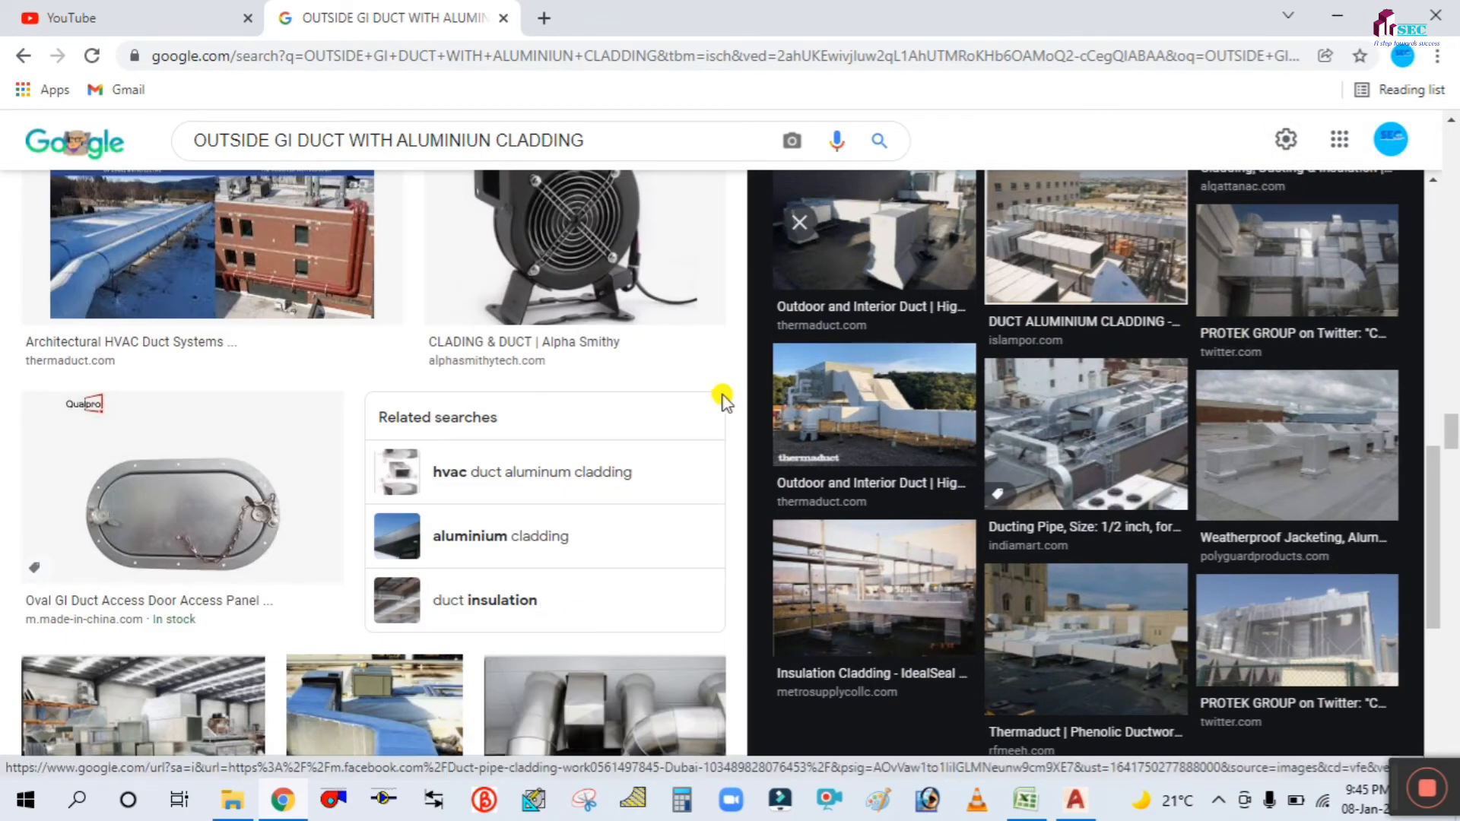
scroll(723, 389, "down", 10)
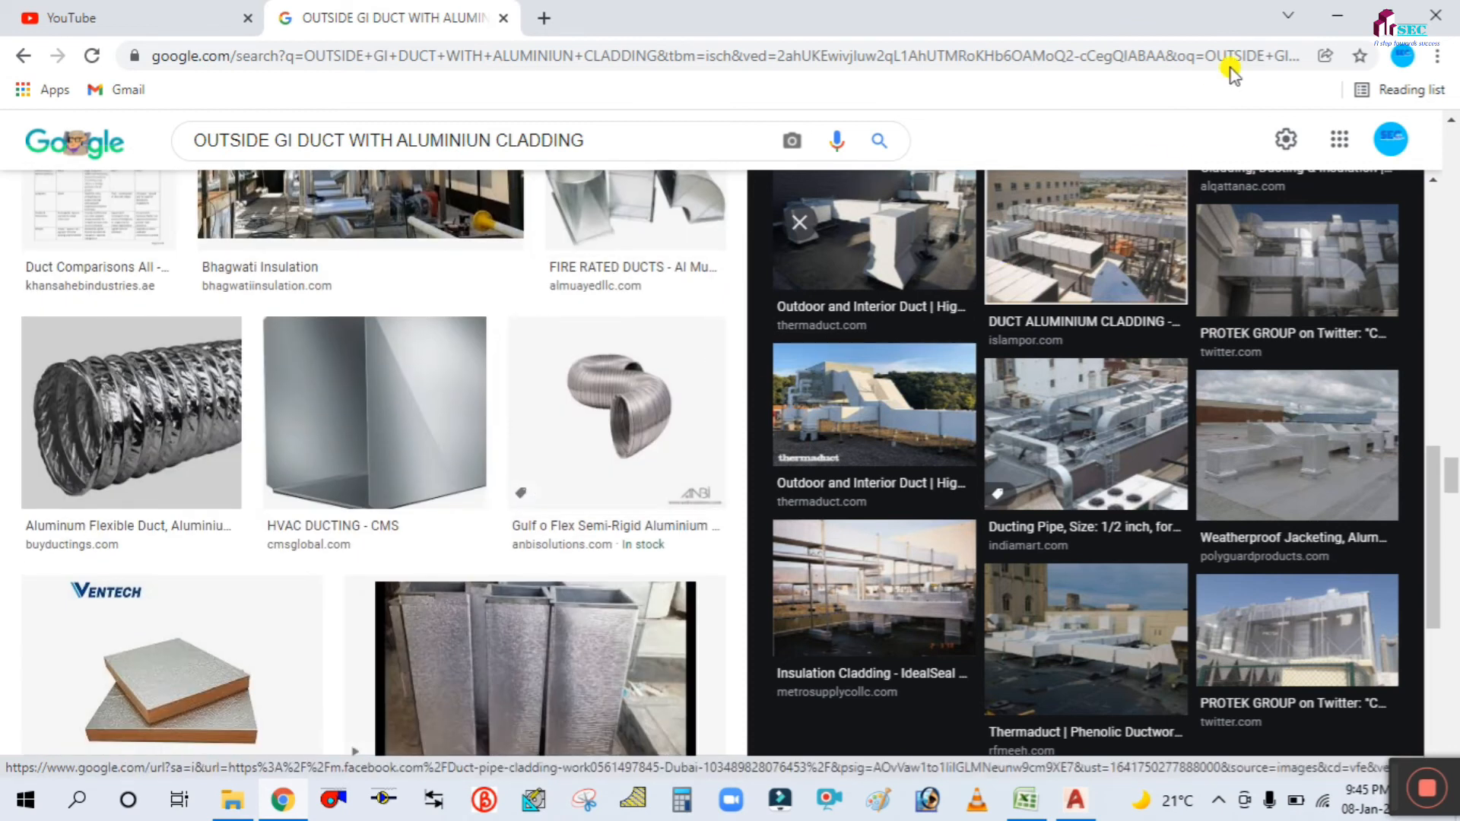
Return to the Excel takeoff workbook, review the supply and return duct rows and open the Accessories sheet.
left_click(1336, 15)
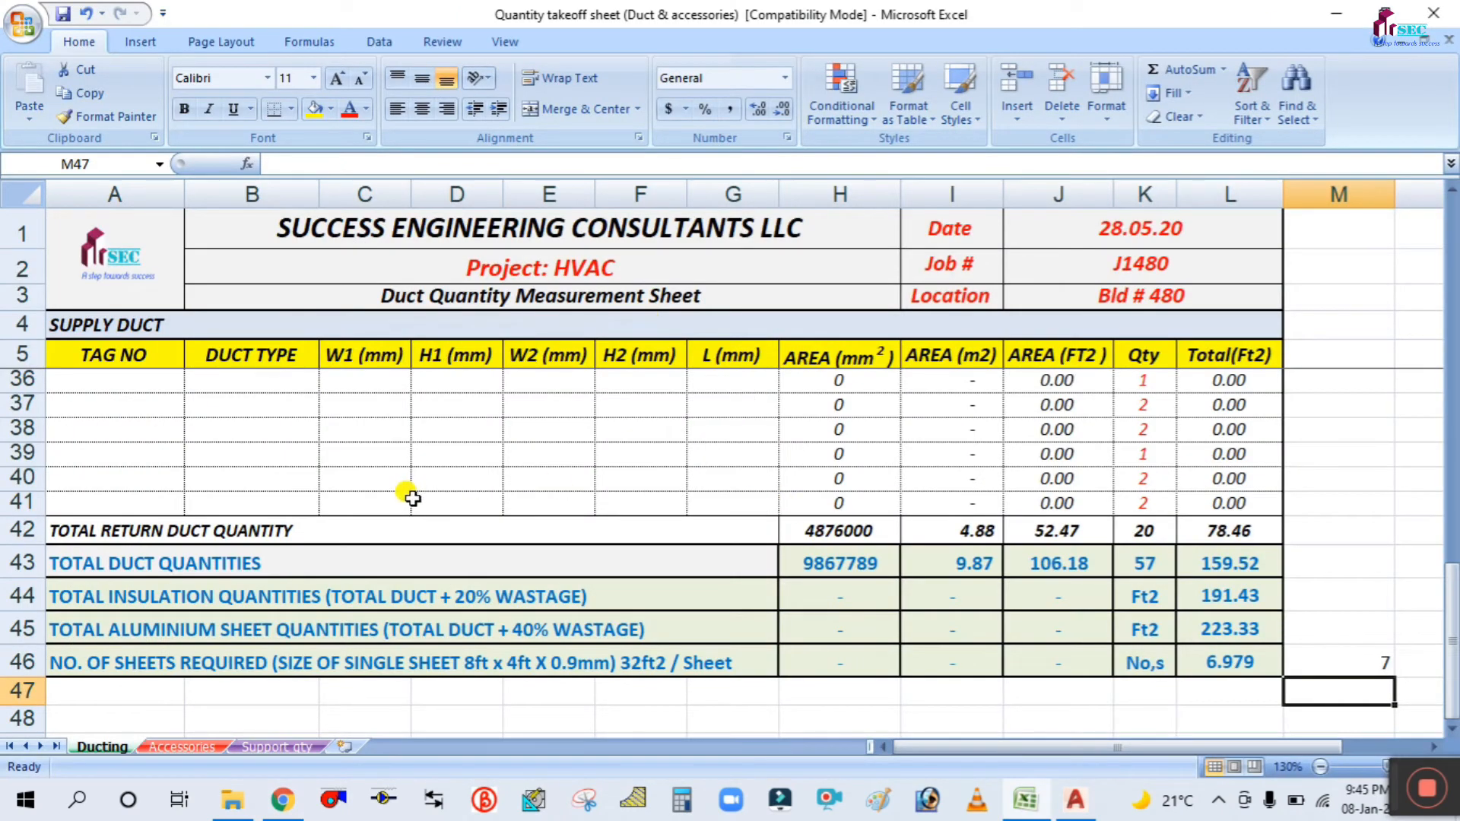
scroll(531, 495, "up", 3)
scroll(541, 499, "up", 7)
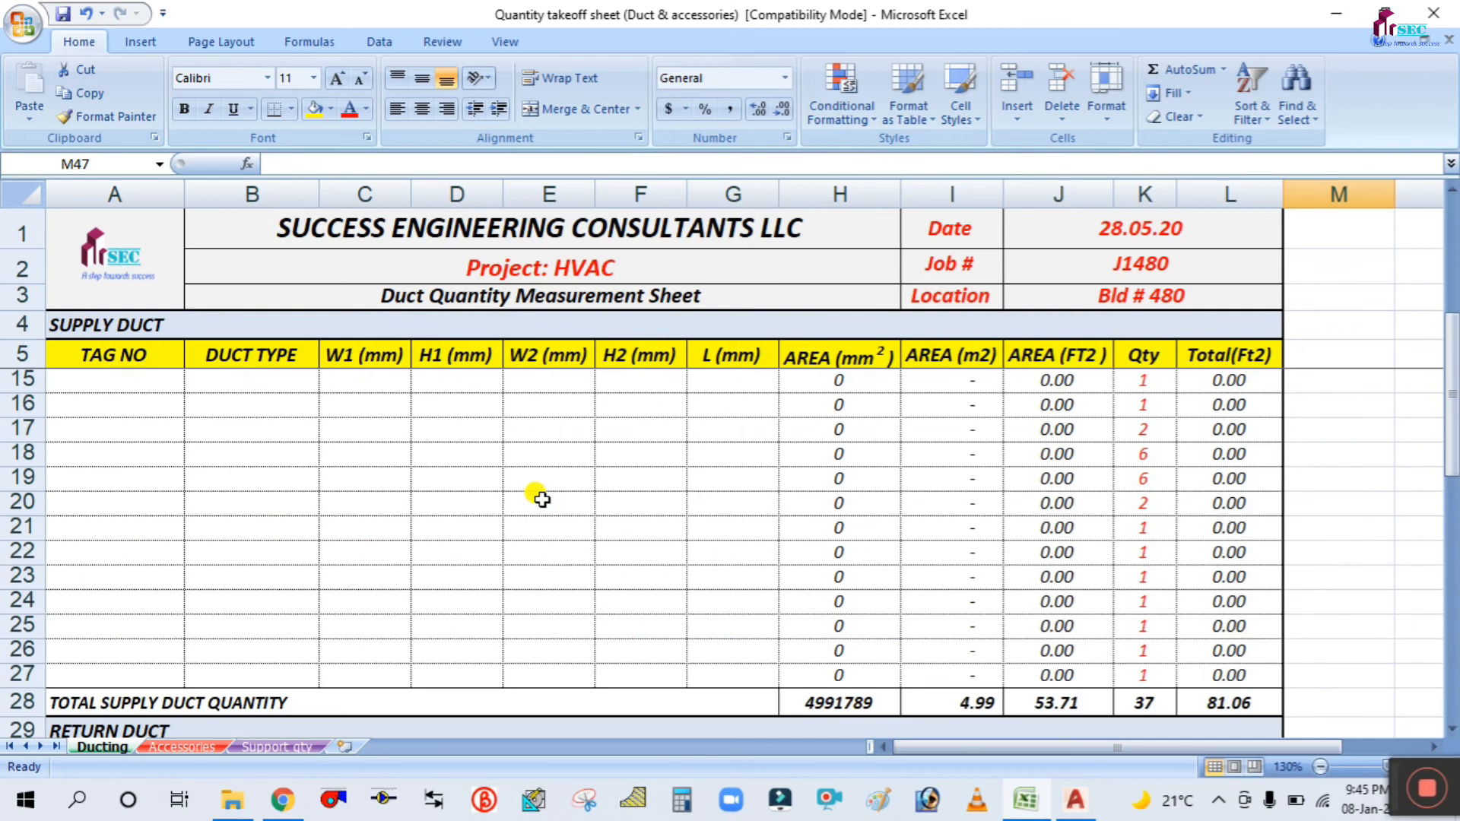
scroll(541, 499, "down", 7)
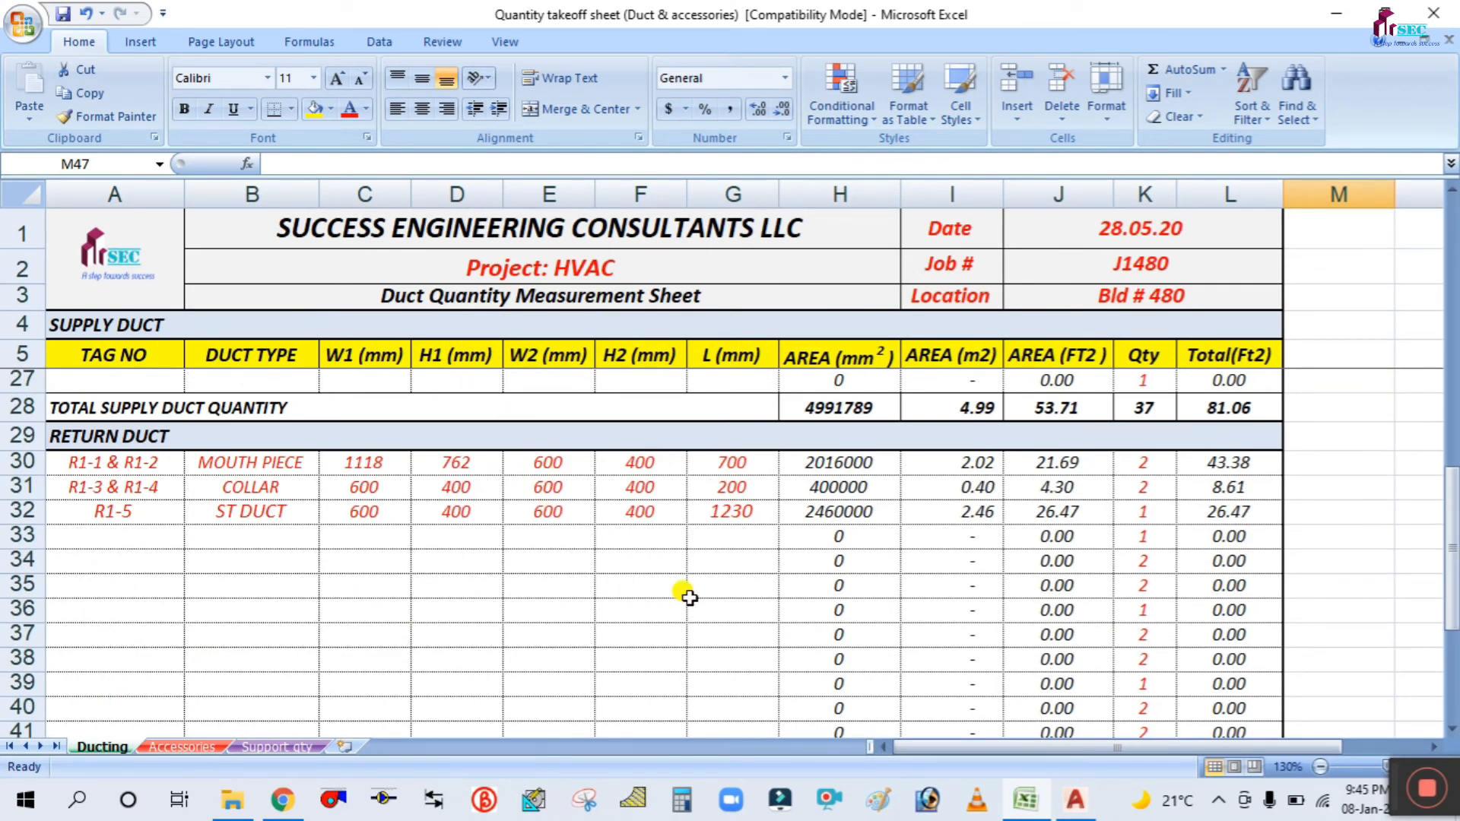
scroll(685, 592, "up", 4)
left_click(178, 747)
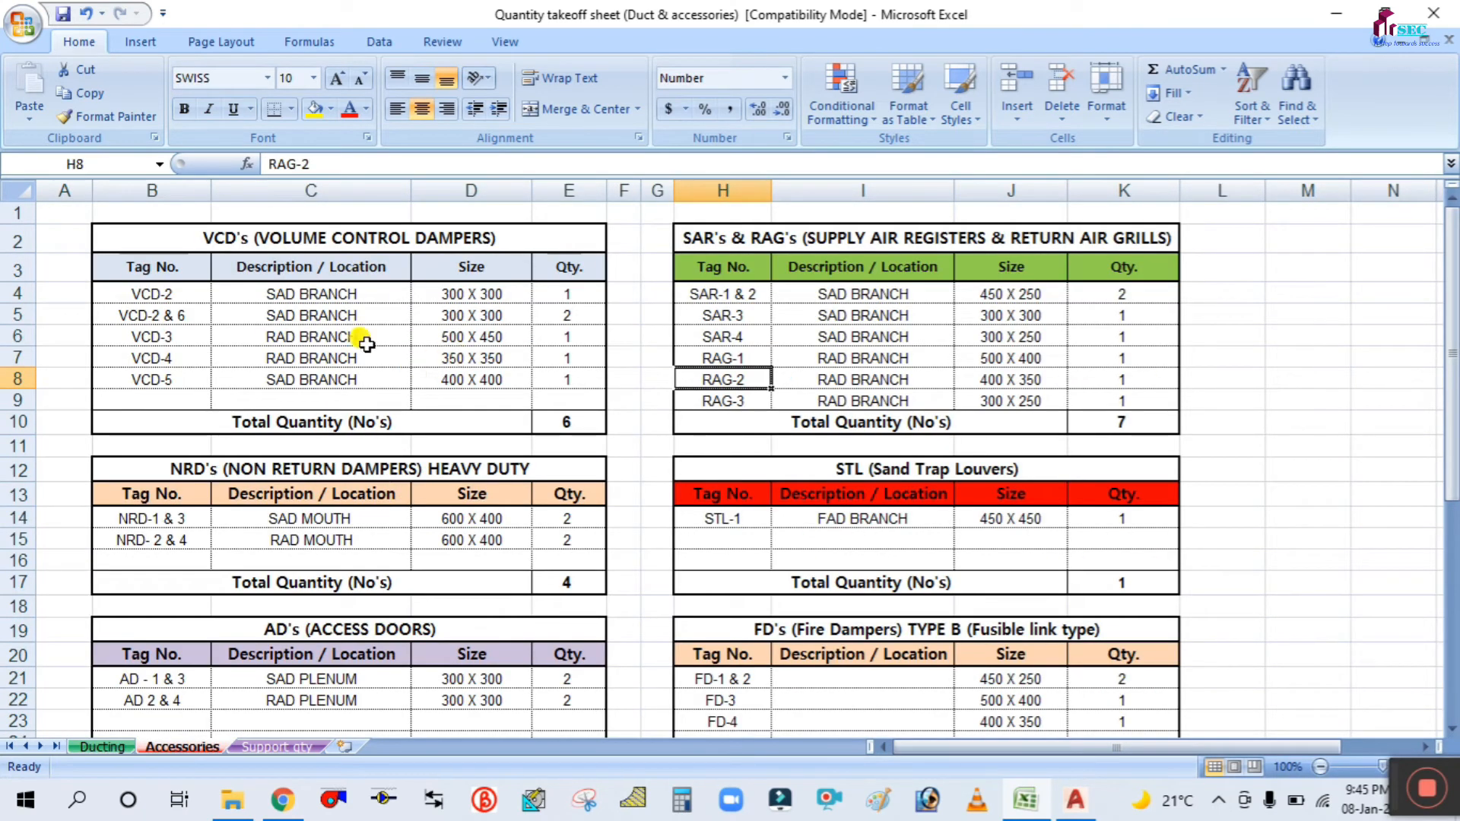
Clear the tag, location, size and quantity entries below the first row of the VCD table.
left_click_drag(169, 294, 300, 335)
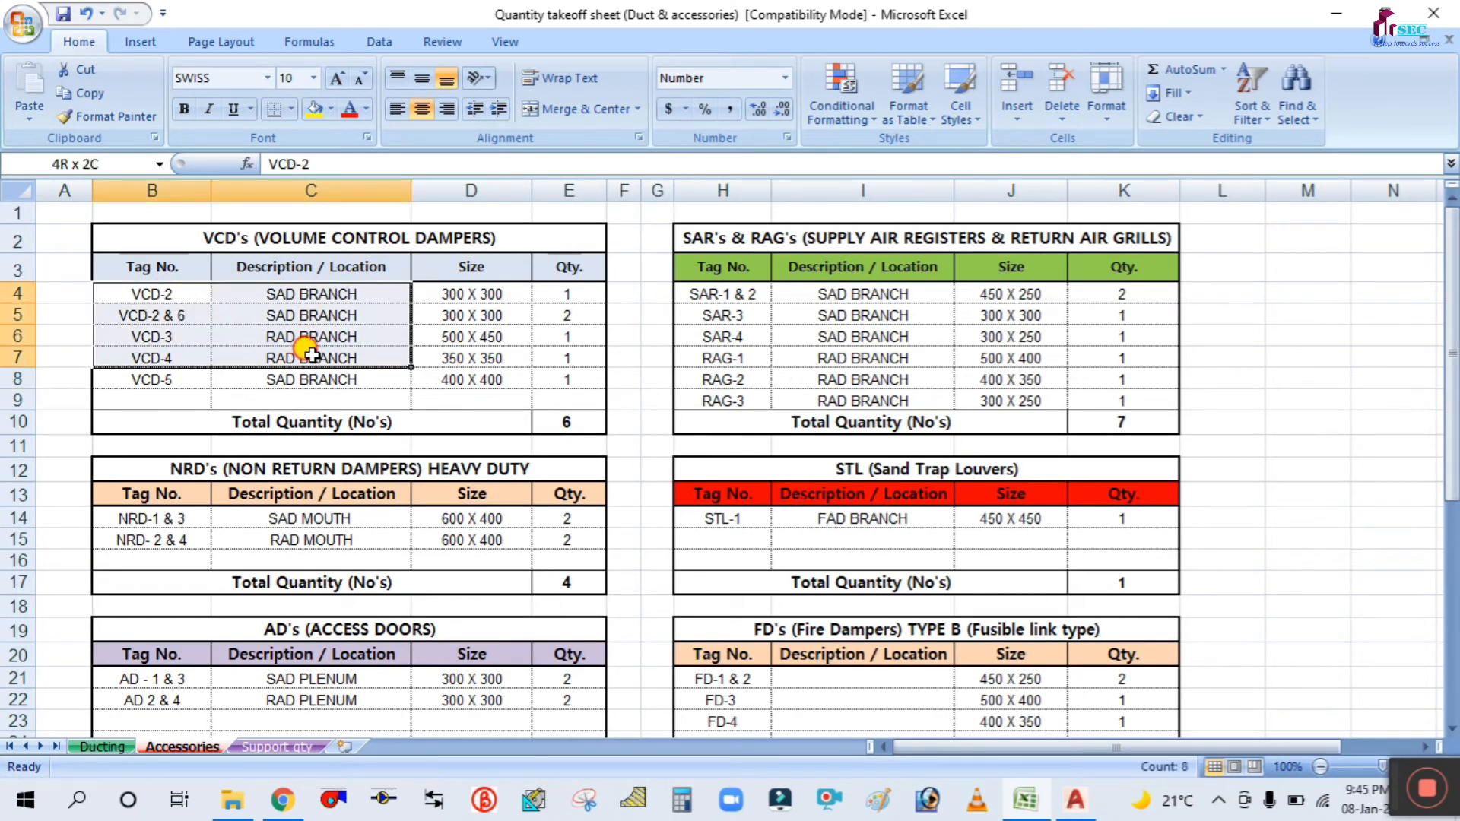
left_click(237, 332)
left_click_drag(177, 311, 437, 392)
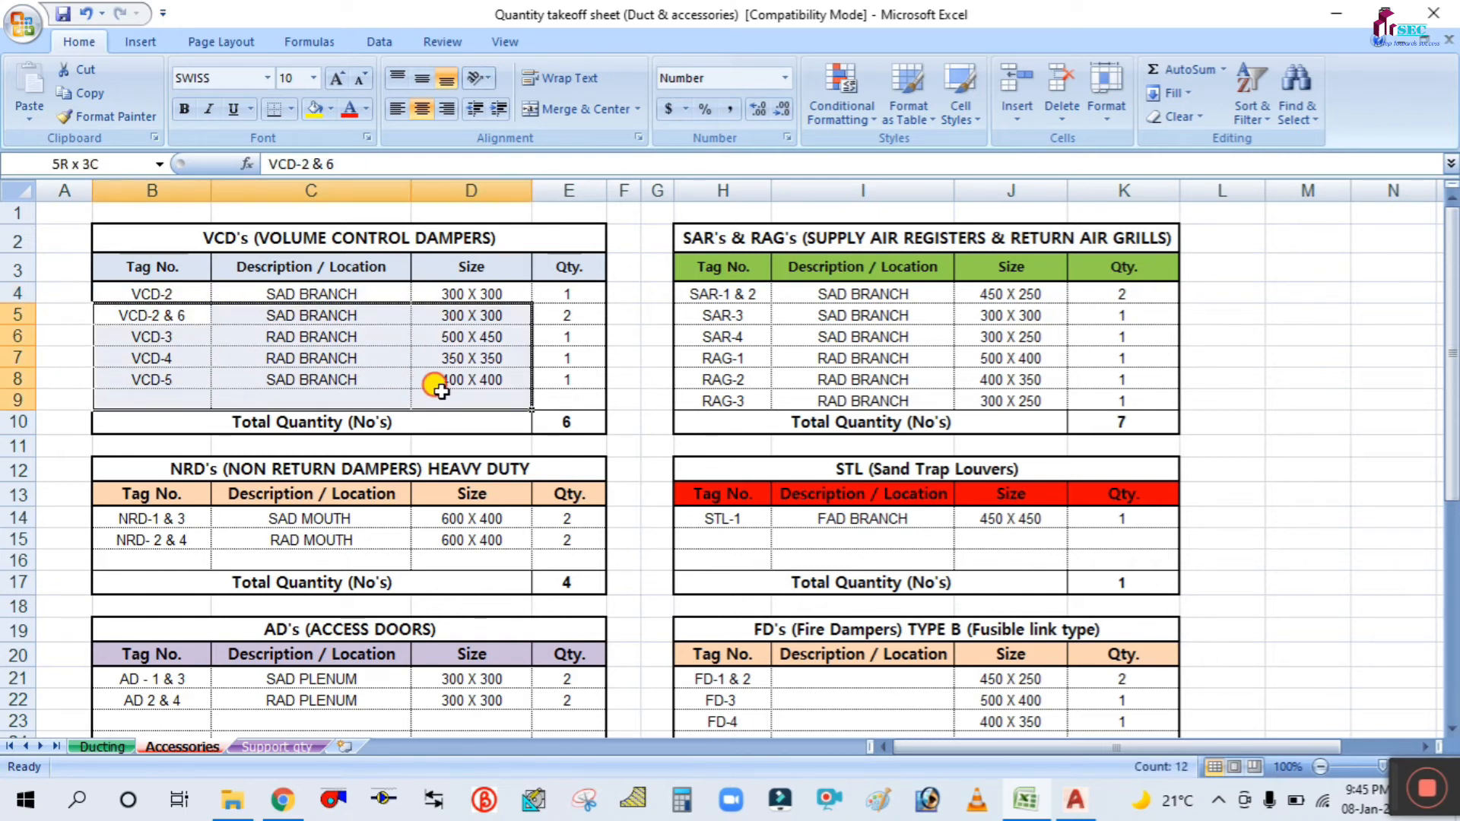
key("Delete")
left_click(443, 372)
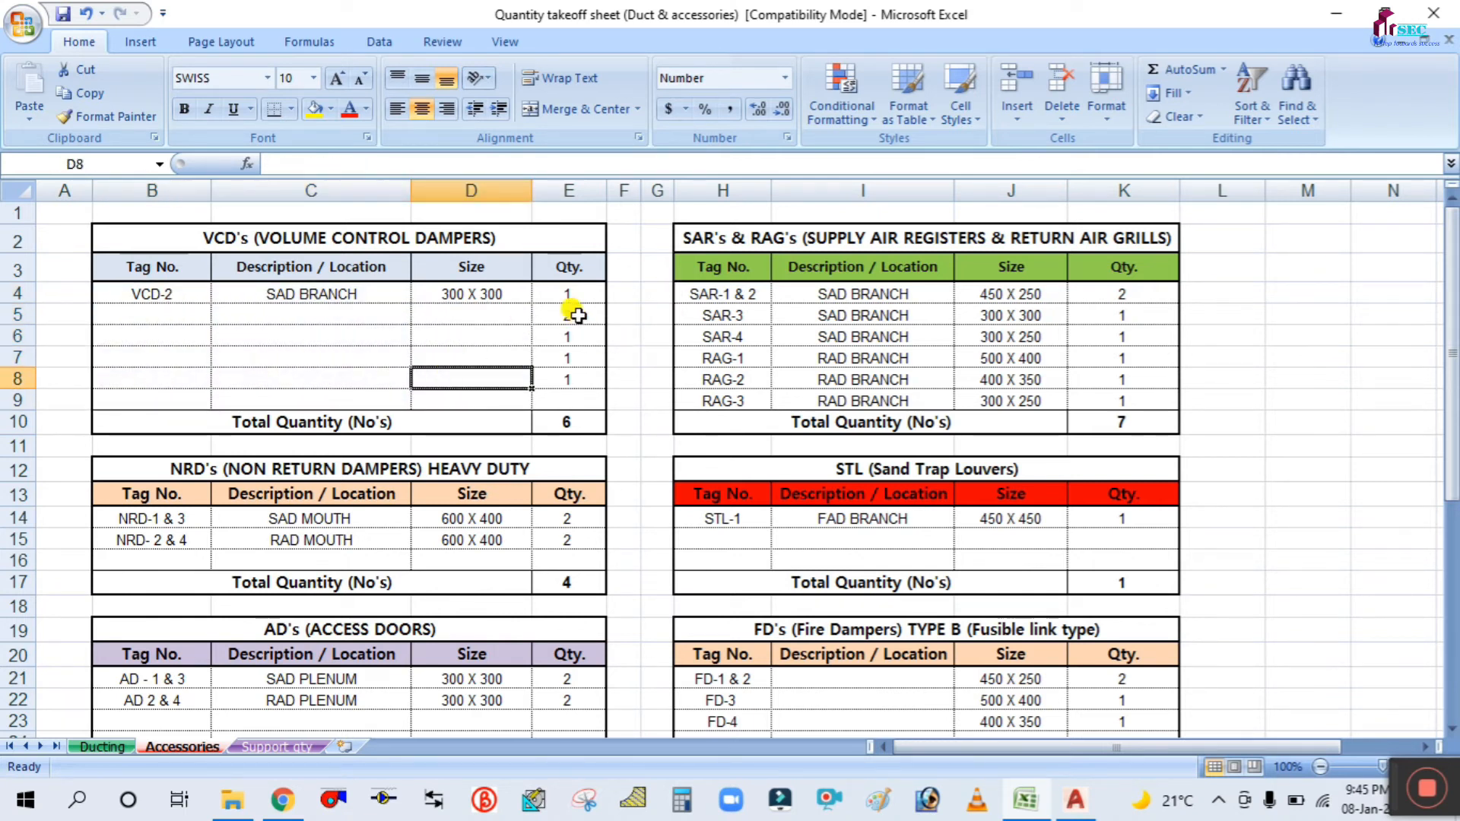
left_click_drag(568, 311, 572, 387)
key("Delete")
left_click(445, 358)
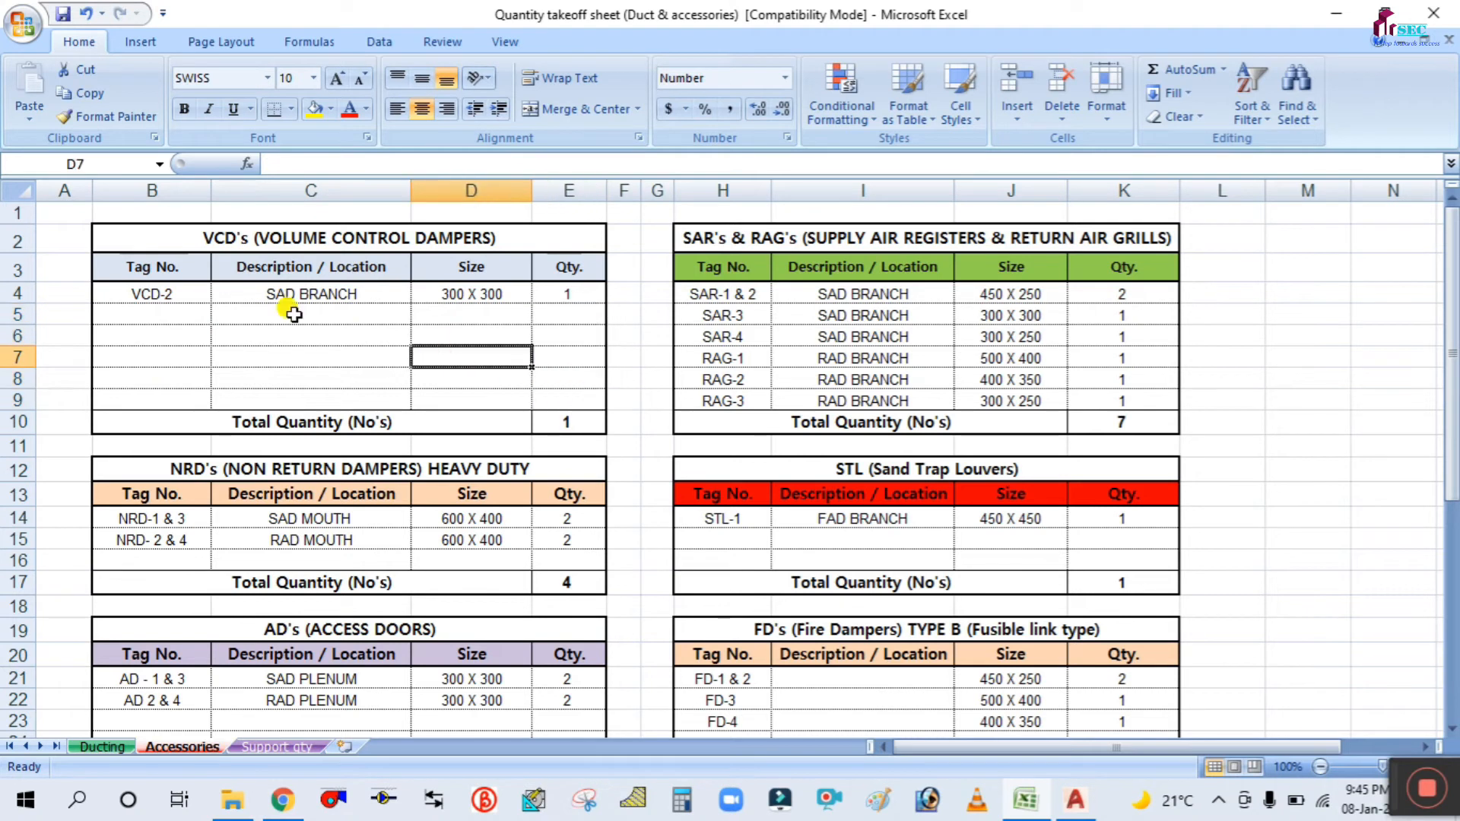
Switch to the AutoCAD tag list drawing and examine the VCD-1 damper's tag, size and supply duct in the roof layout.
left_click(152, 293)
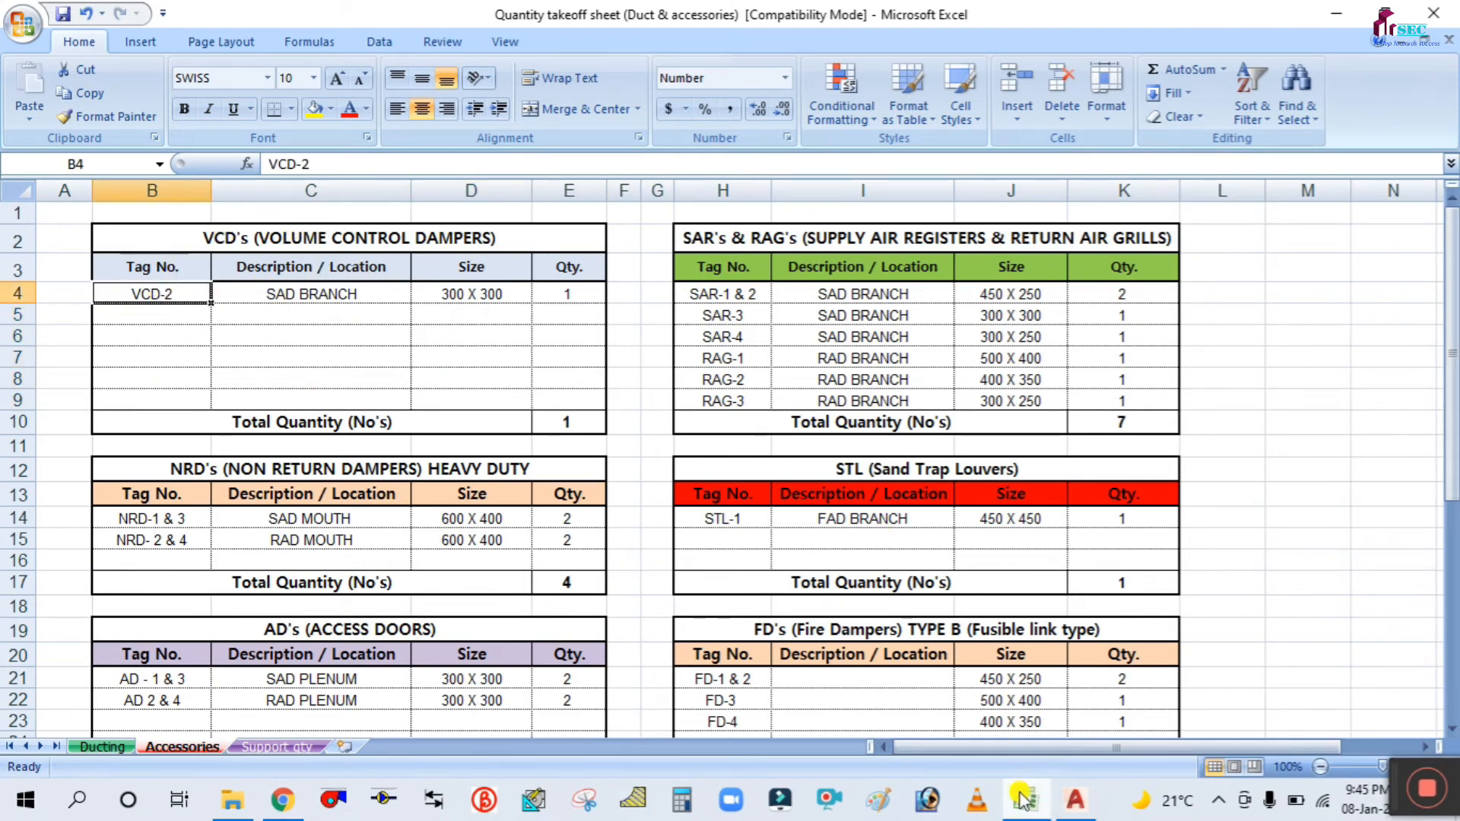
left_click(1074, 799)
scroll(652, 515, "down", 6)
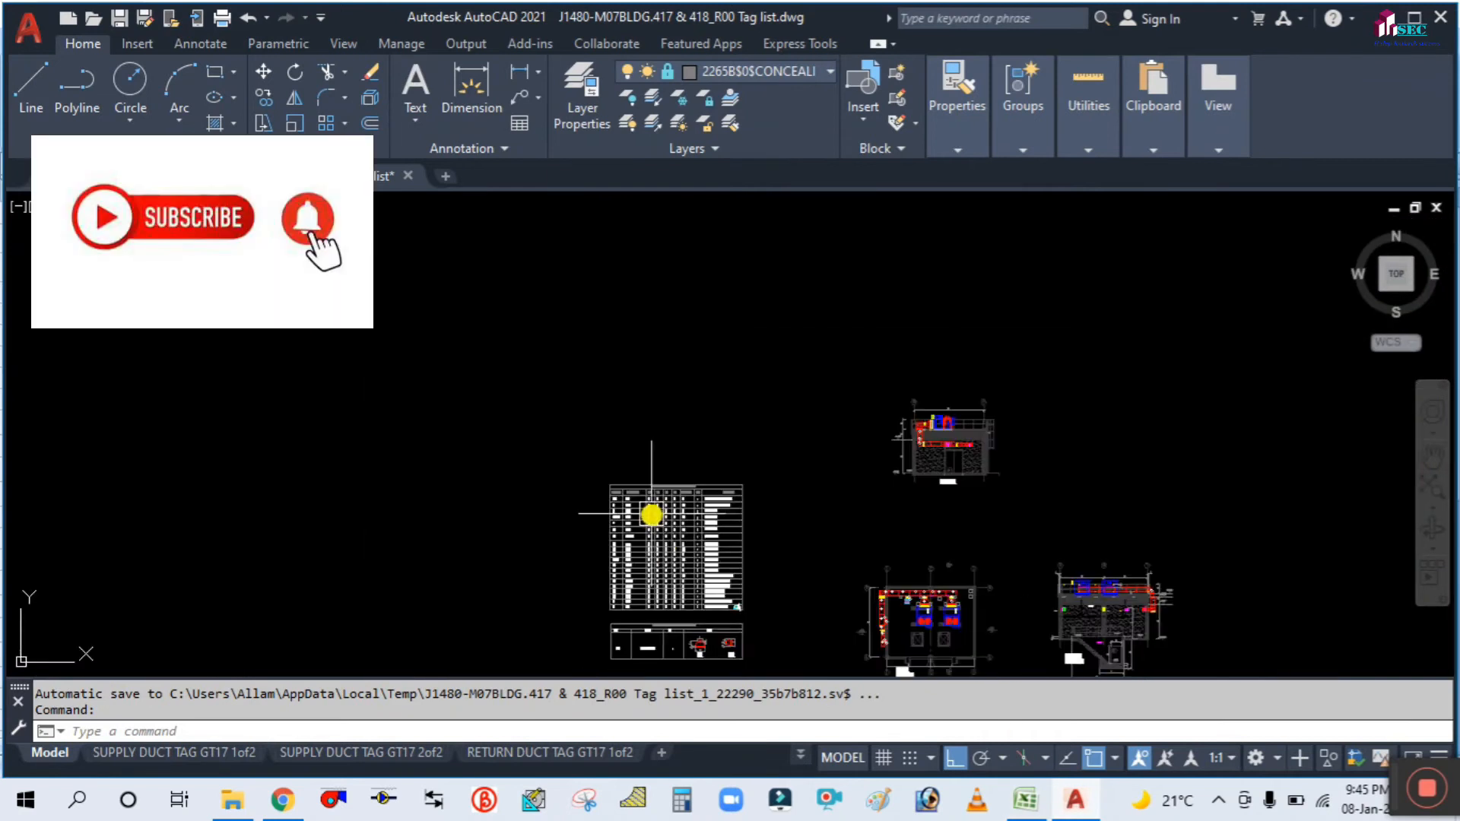
scroll(652, 514, "down", 3)
scroll(1016, 404, "down", 2)
scroll(357, 511, "down", 2)
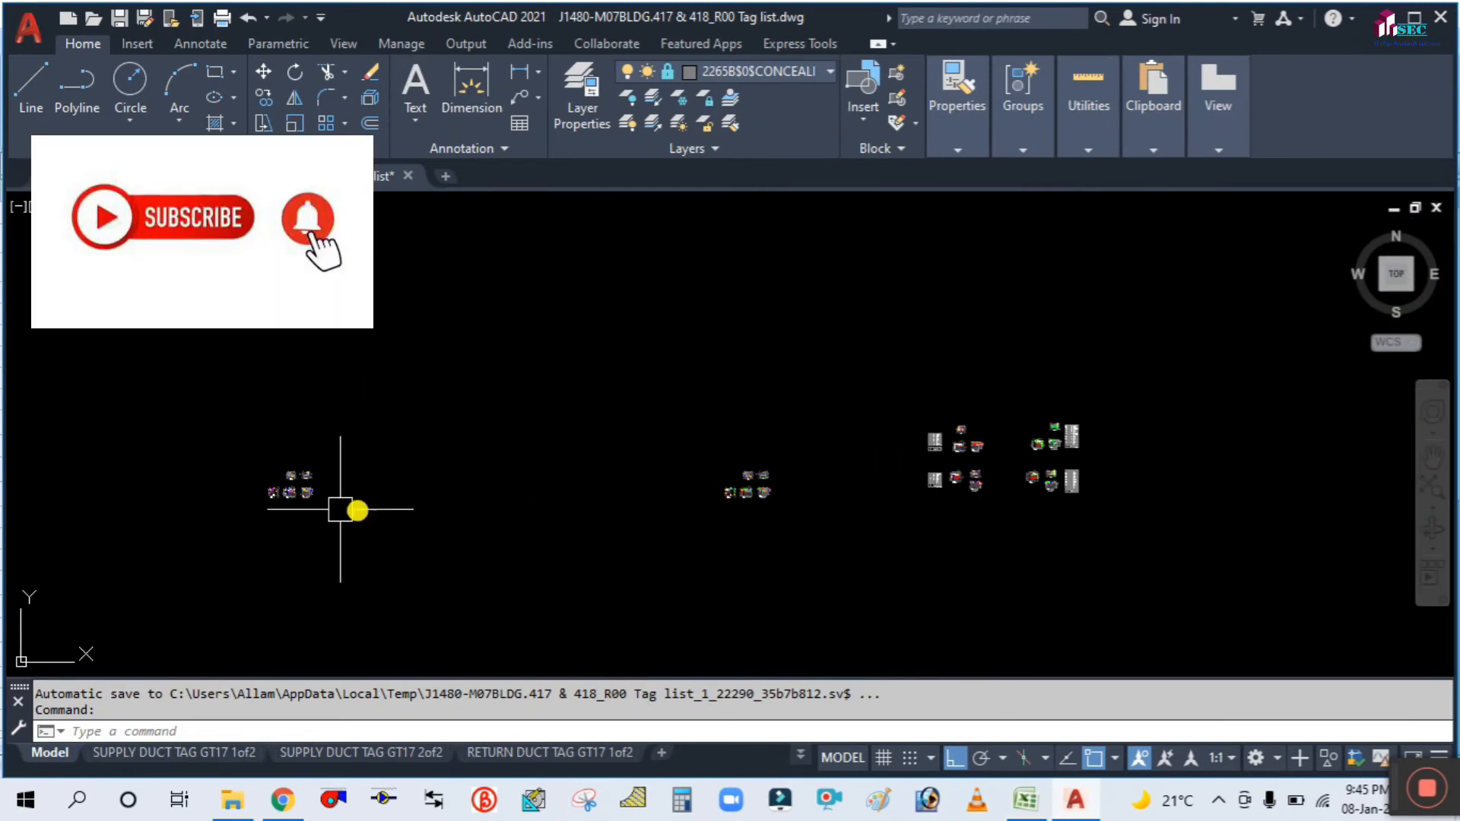
scroll(235, 499, "up", 2)
scroll(440, 424, "up", 3)
scroll(893, 476, "down", 3)
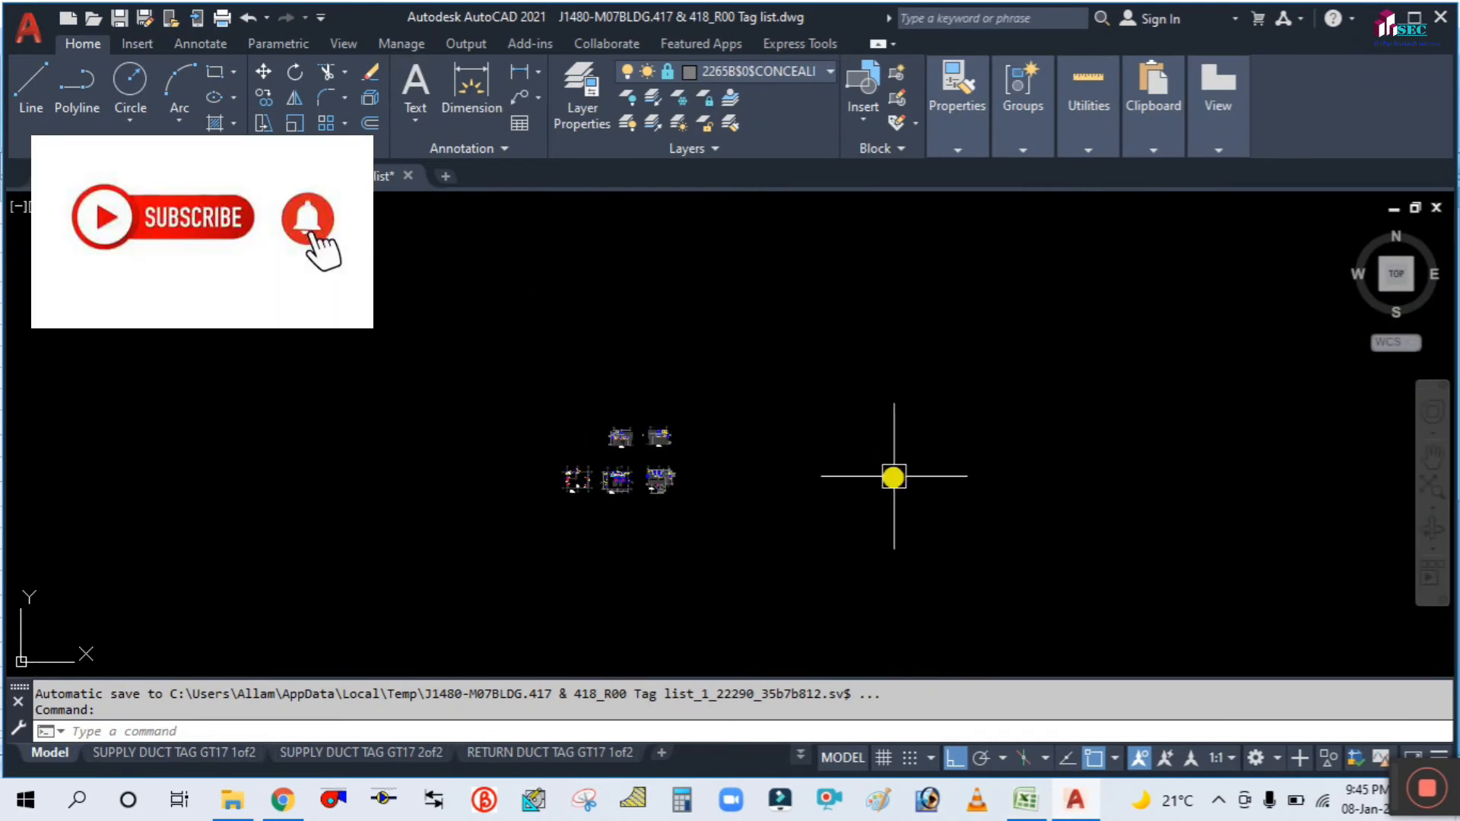
middle_click_drag(1140, 475, 381, 446)
scroll(650, 441, "down", 2)
scroll(877, 440, "up", 5)
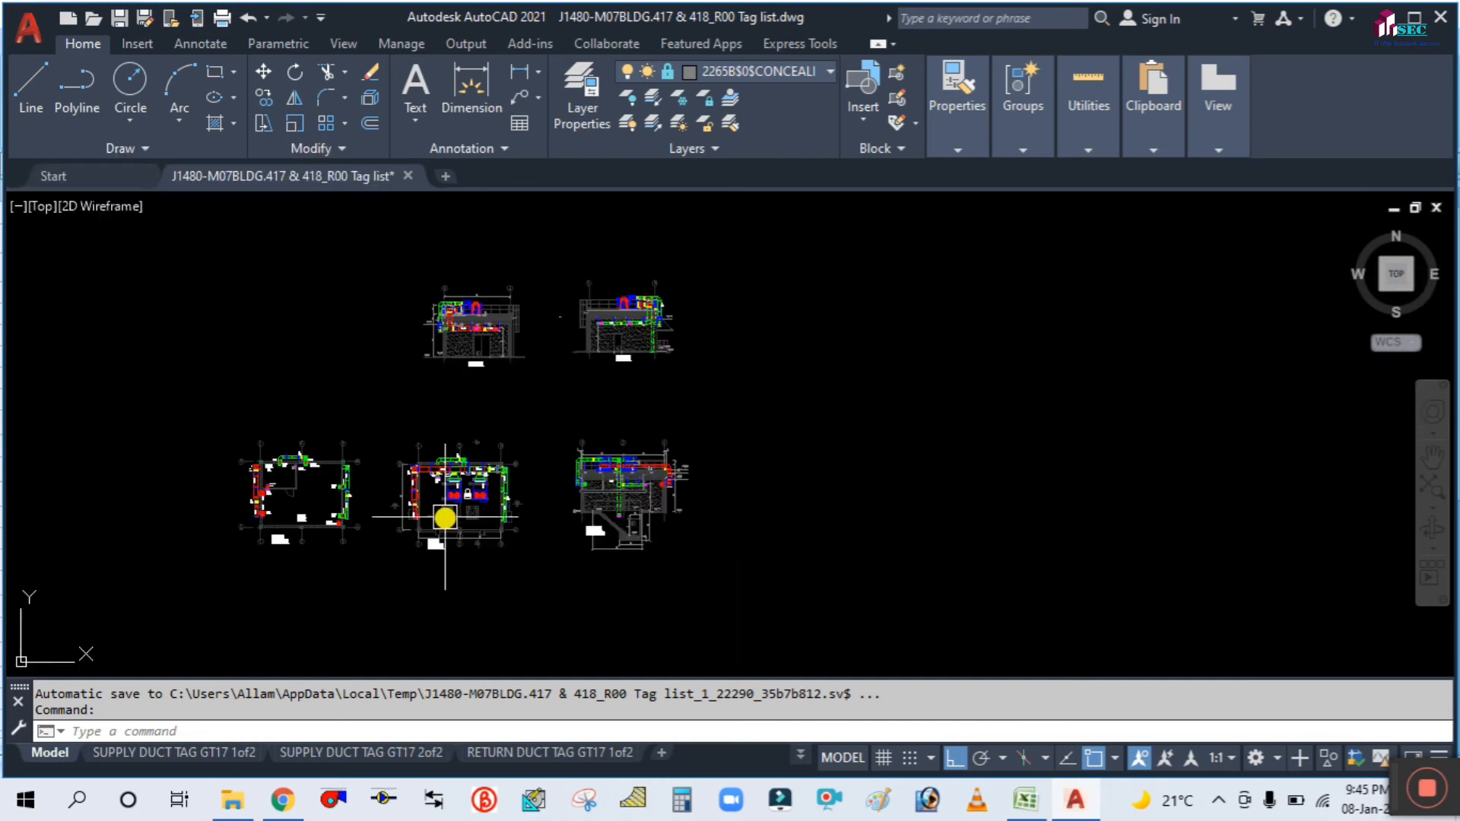
scroll(456, 456, "up", 8)
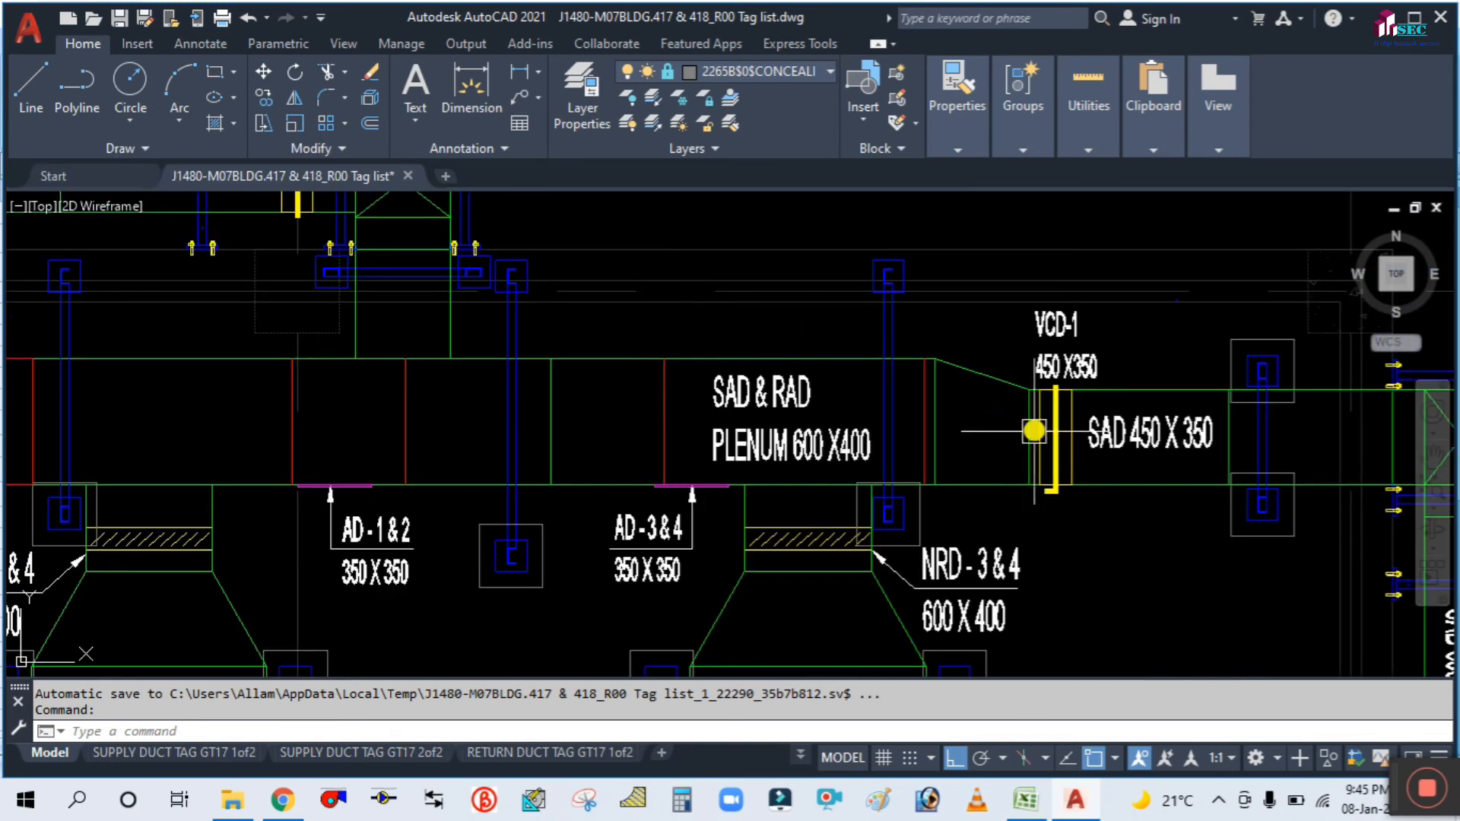
scroll(821, 446, "up", 2)
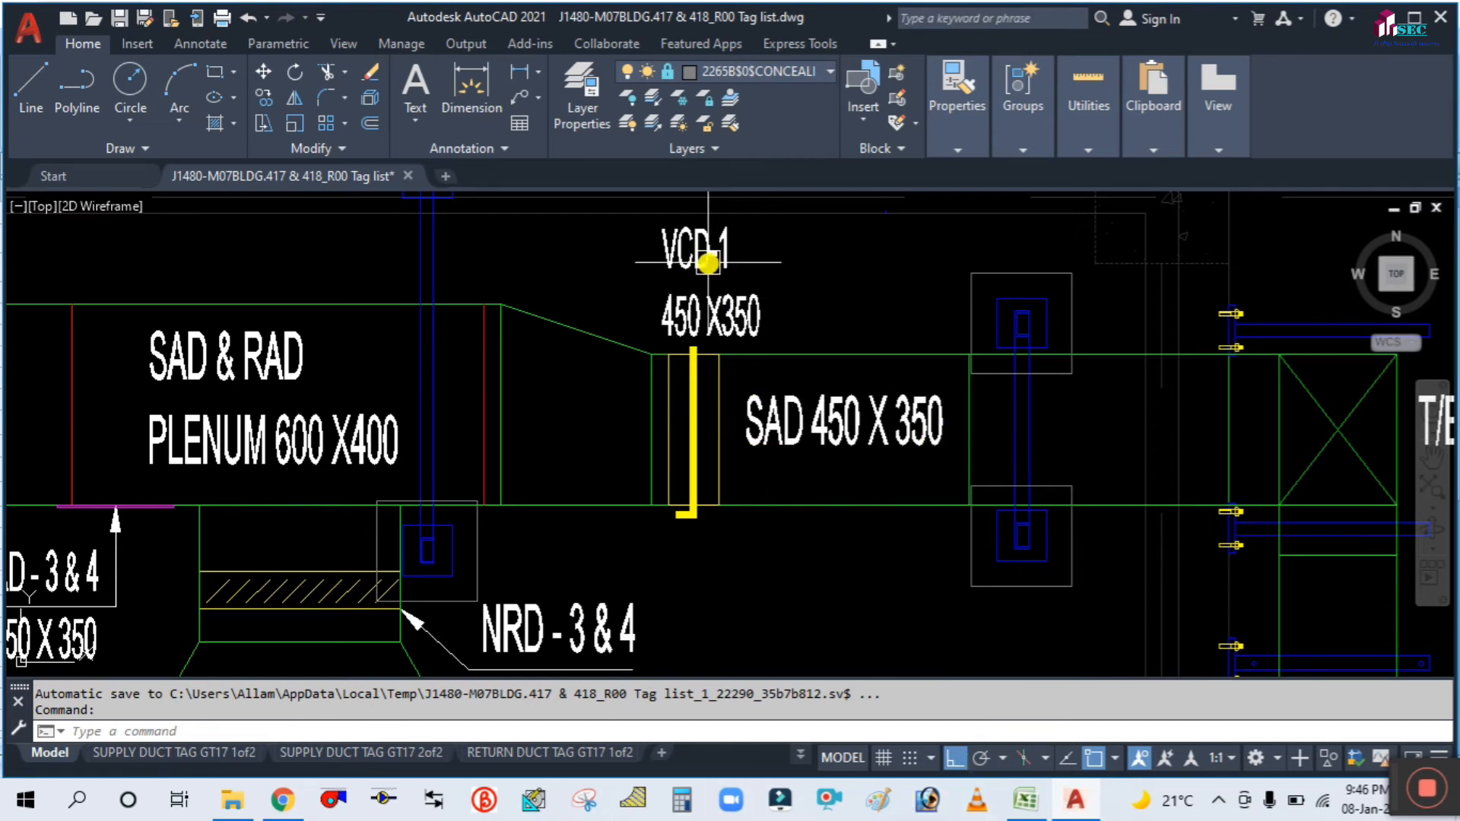
middle_click_drag(691, 316, 653, 377)
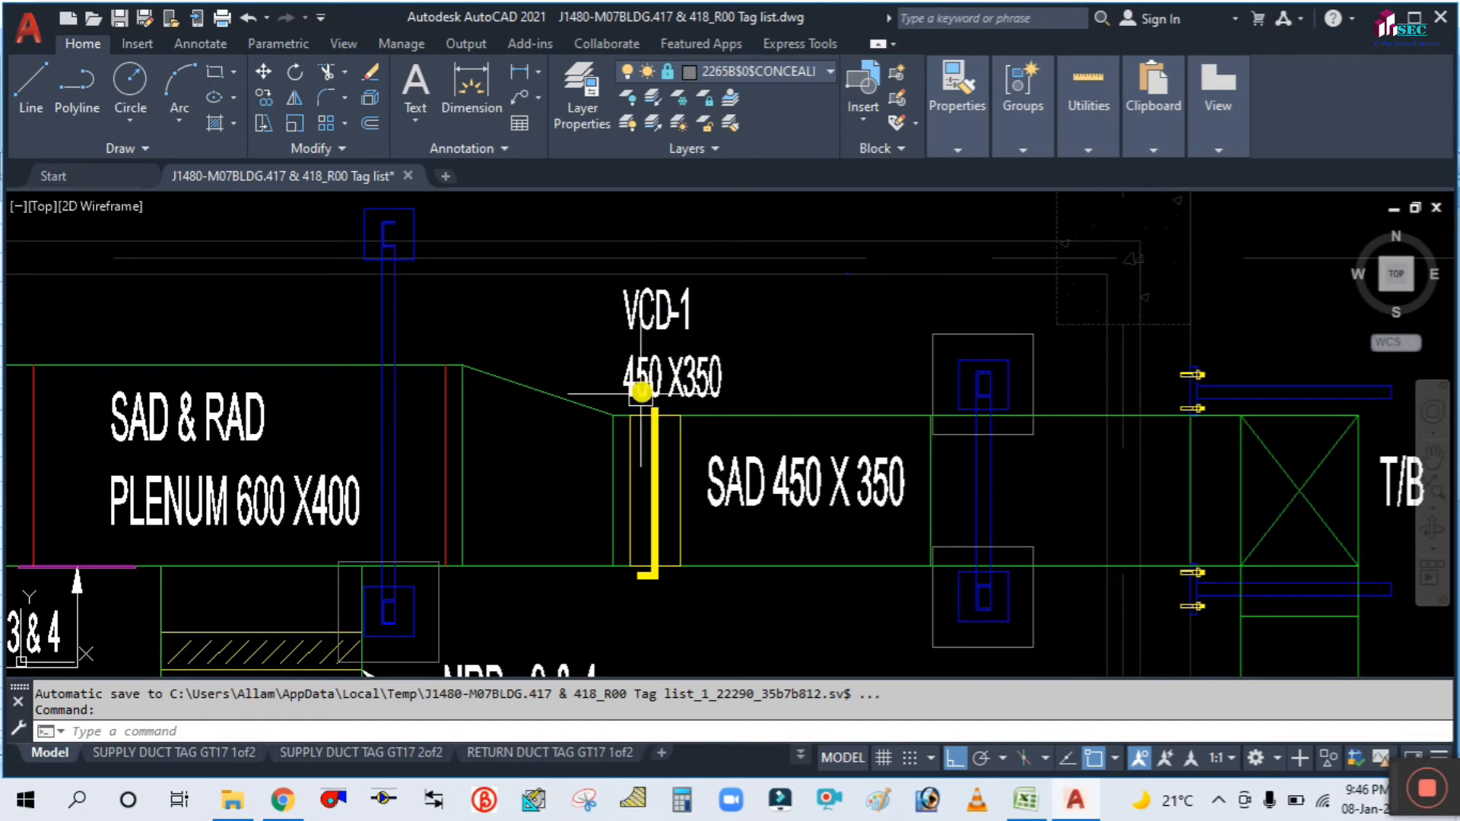
Back in the Excel takeoff sheet, change the first VCD row's tag to VCD-1 and its location to SAD DUCT.
left_click(1034, 804)
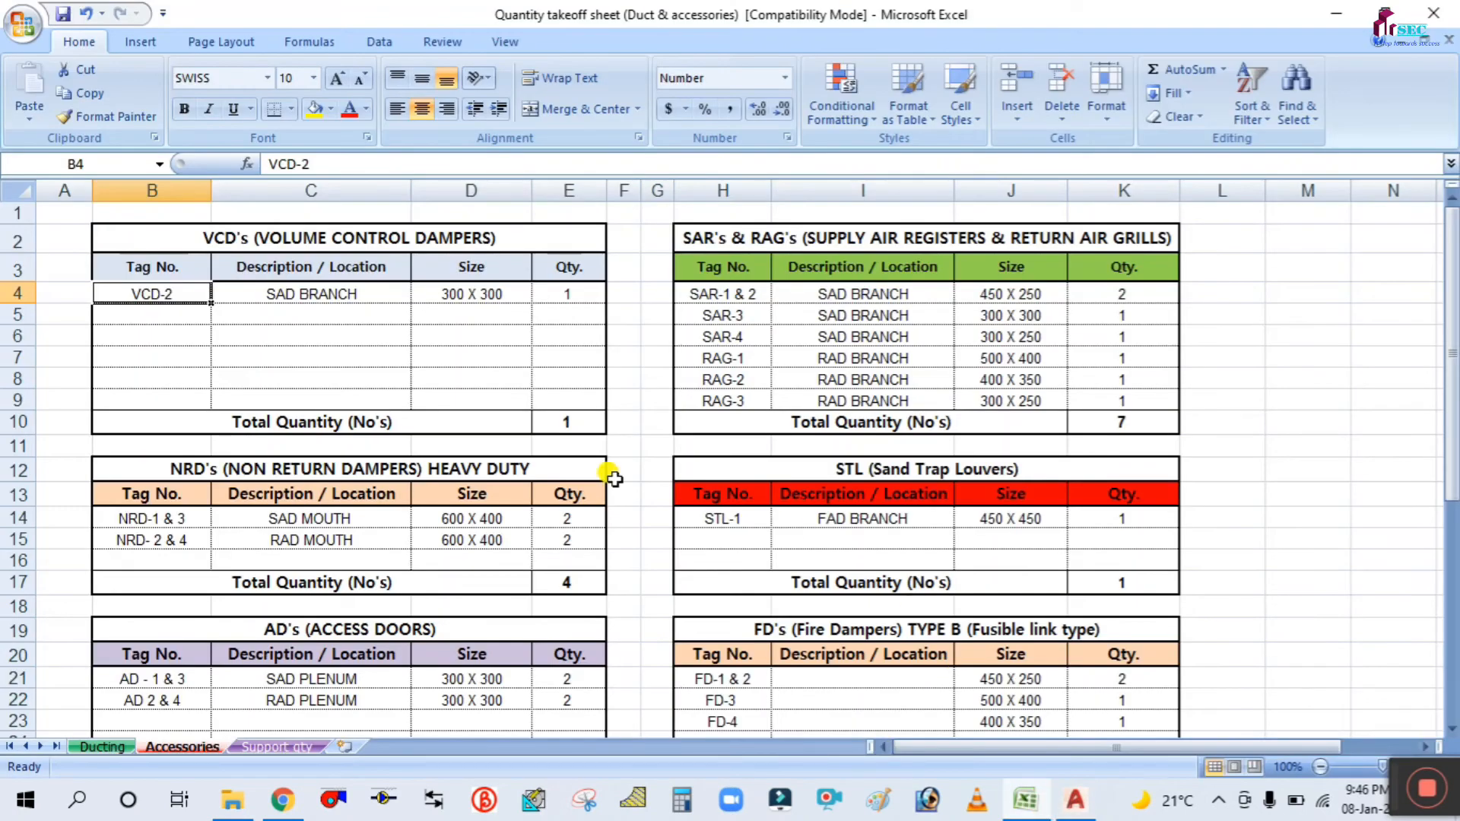
type("VCD'")
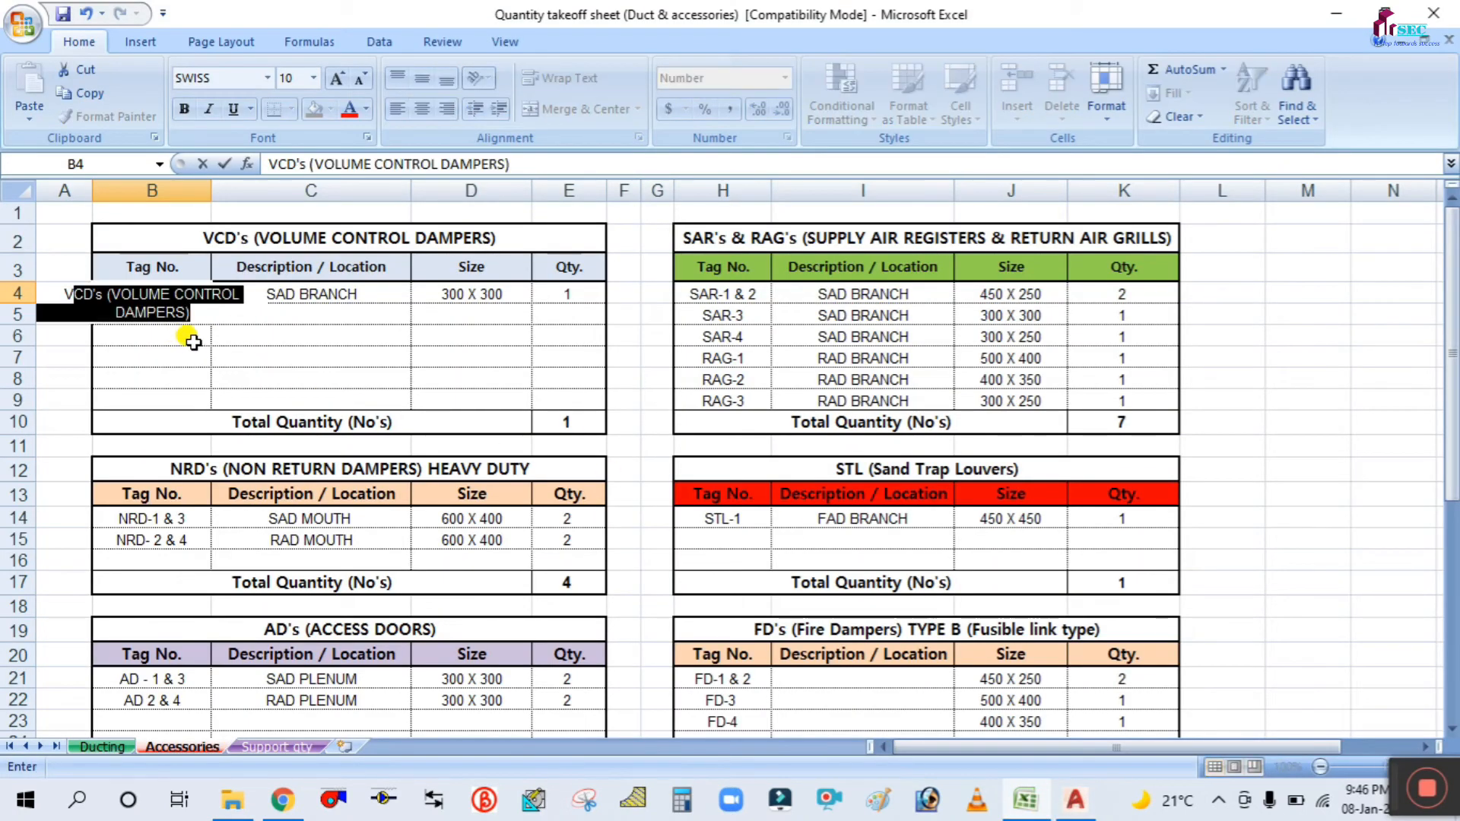
type("-")
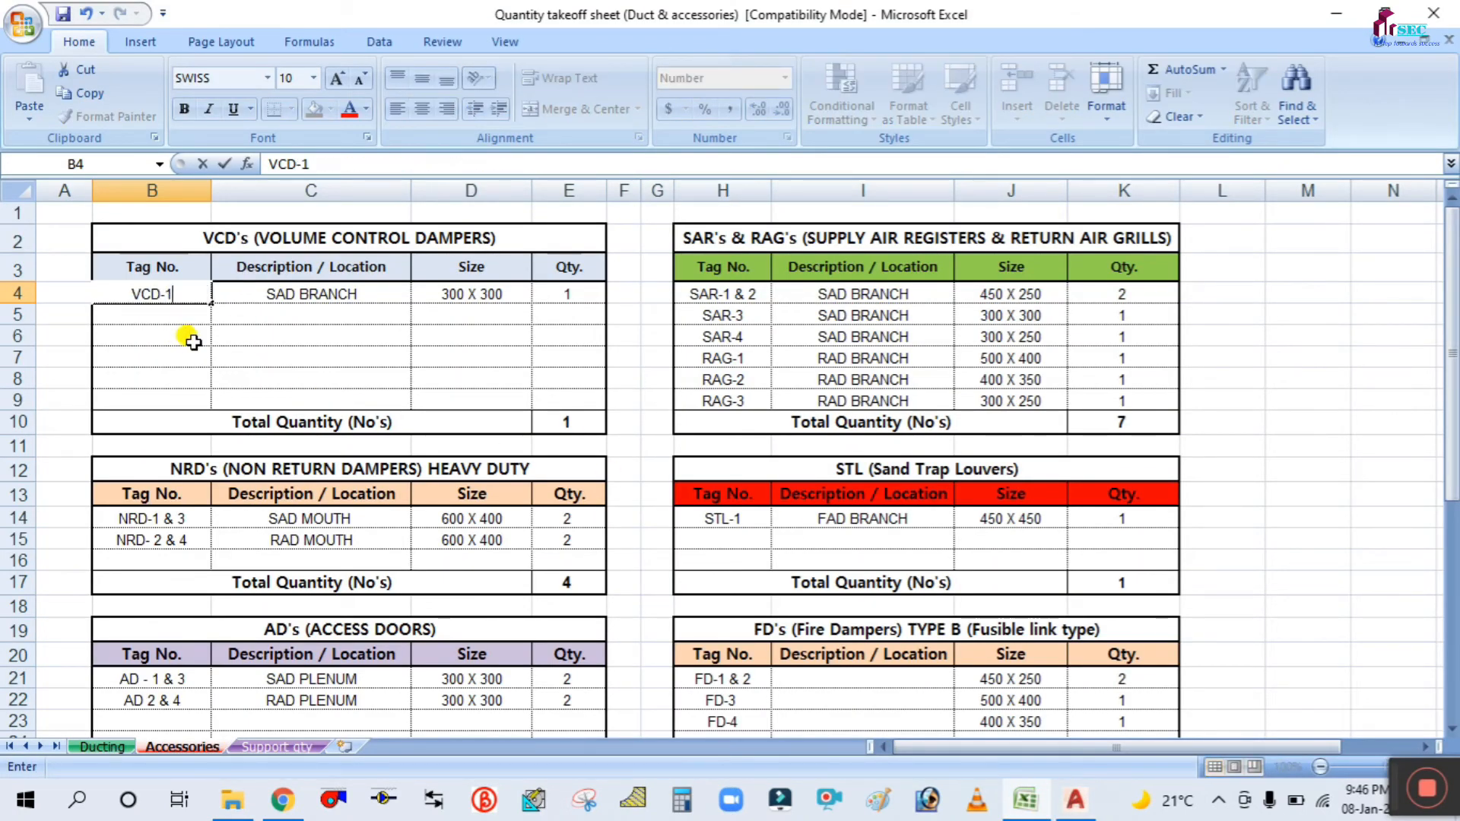
left_click(280, 349)
left_click(305, 295)
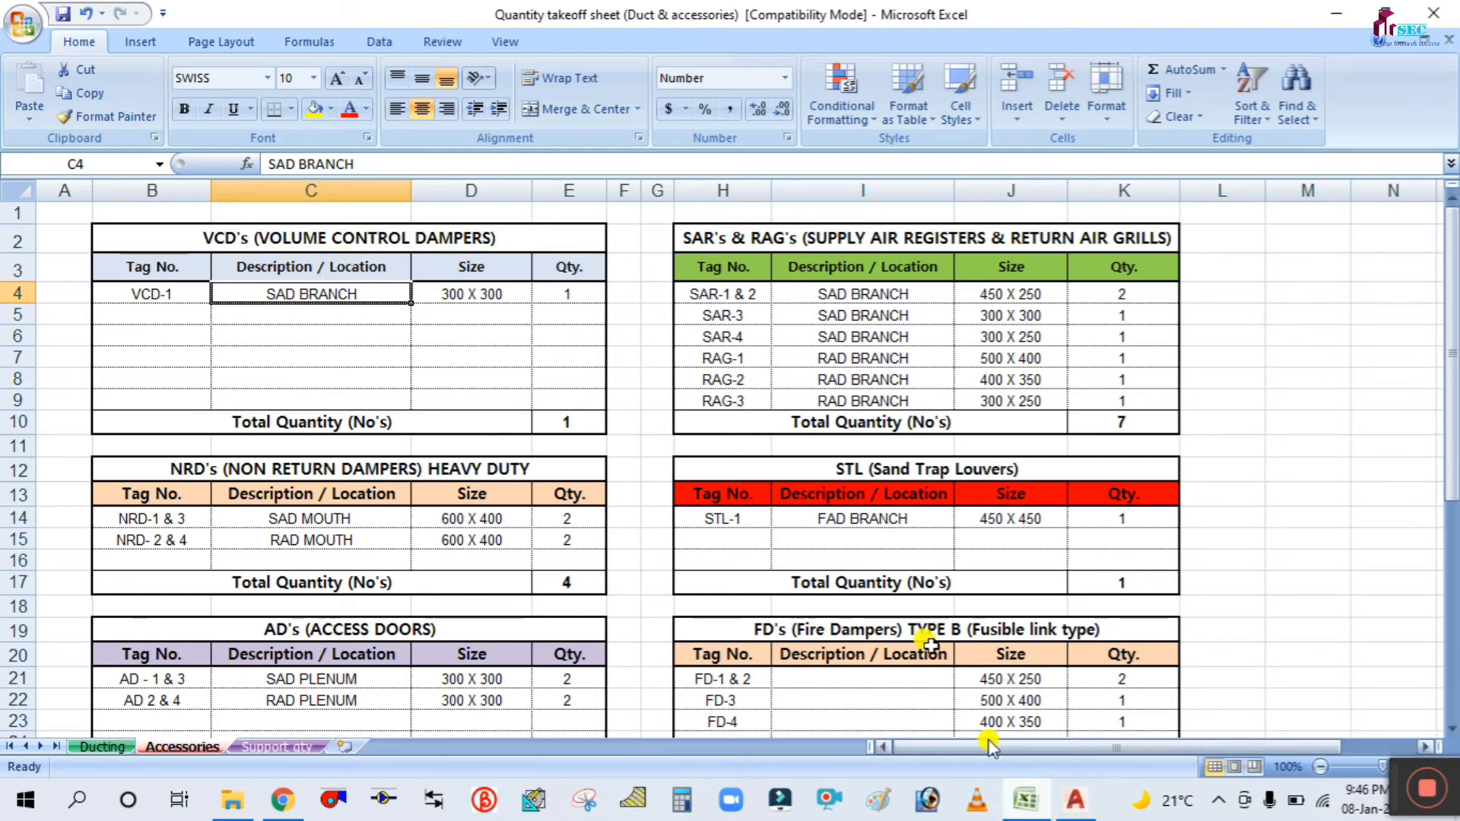
type("S")
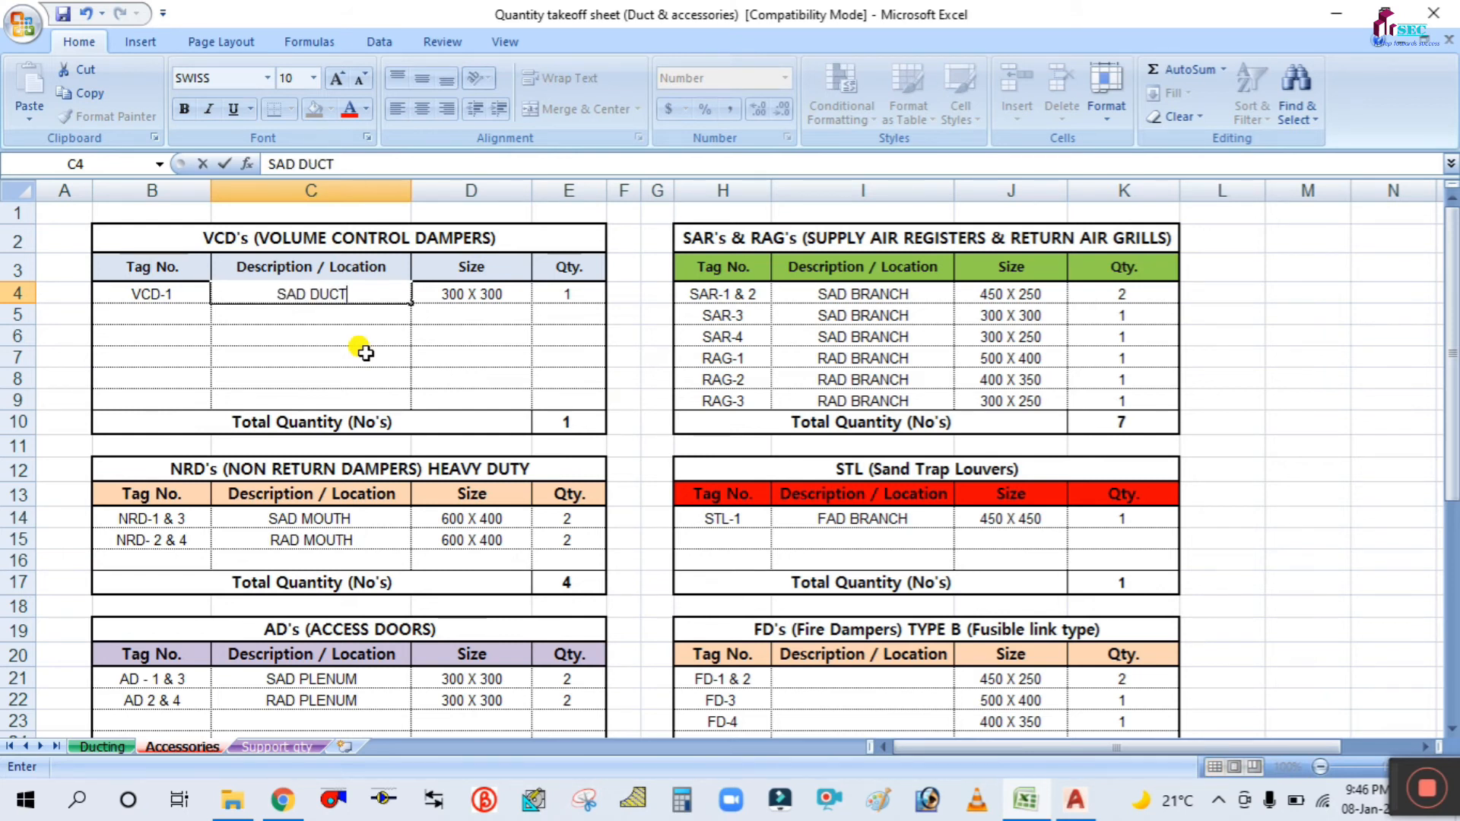
left_click(365, 352)
Set the VCD-1 size to 450 X 350 and its quantity to 1, checking the size against the AutoCAD drawing.
left_click(502, 298)
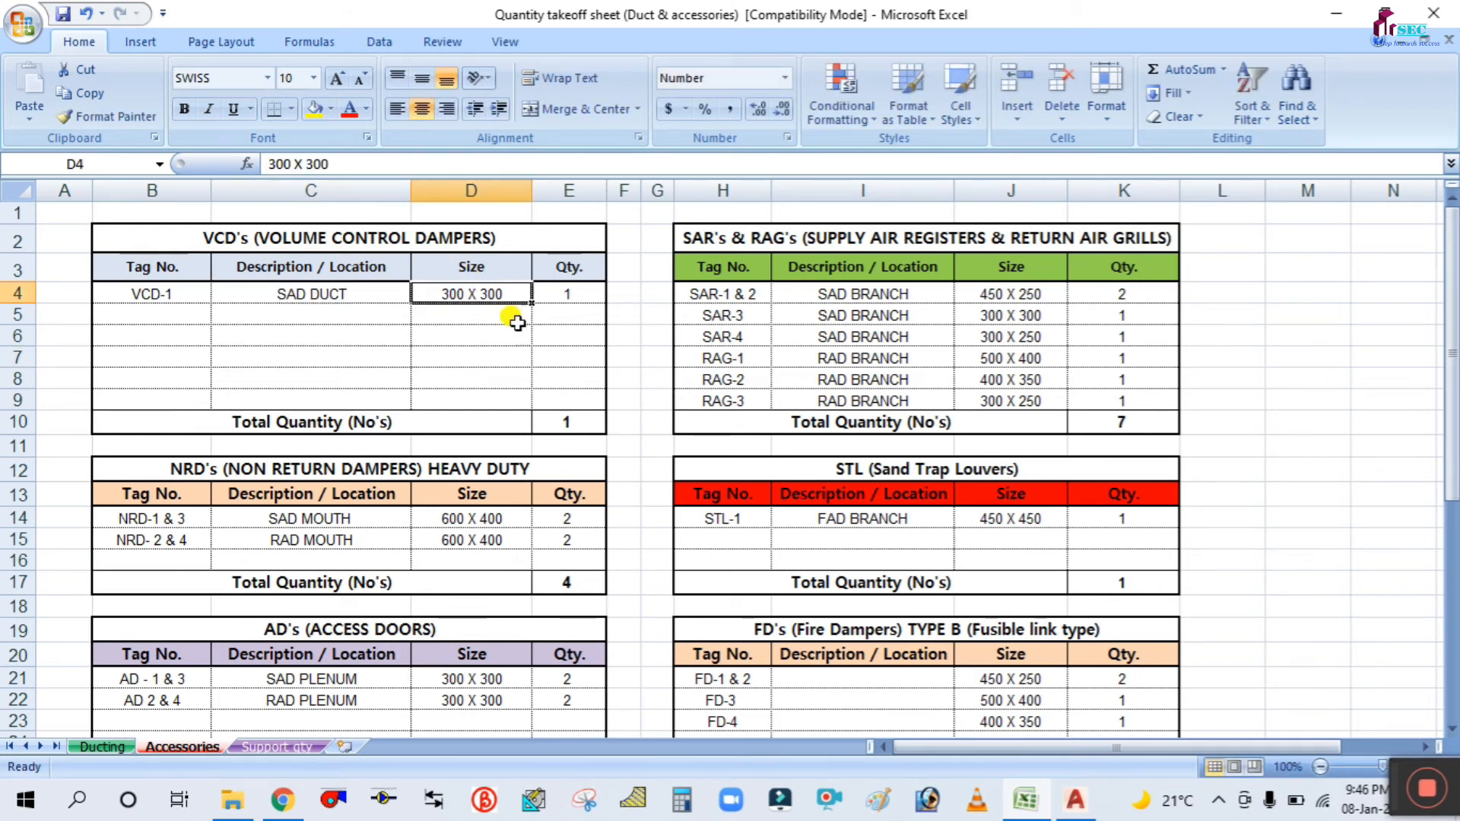
left_click(1036, 806)
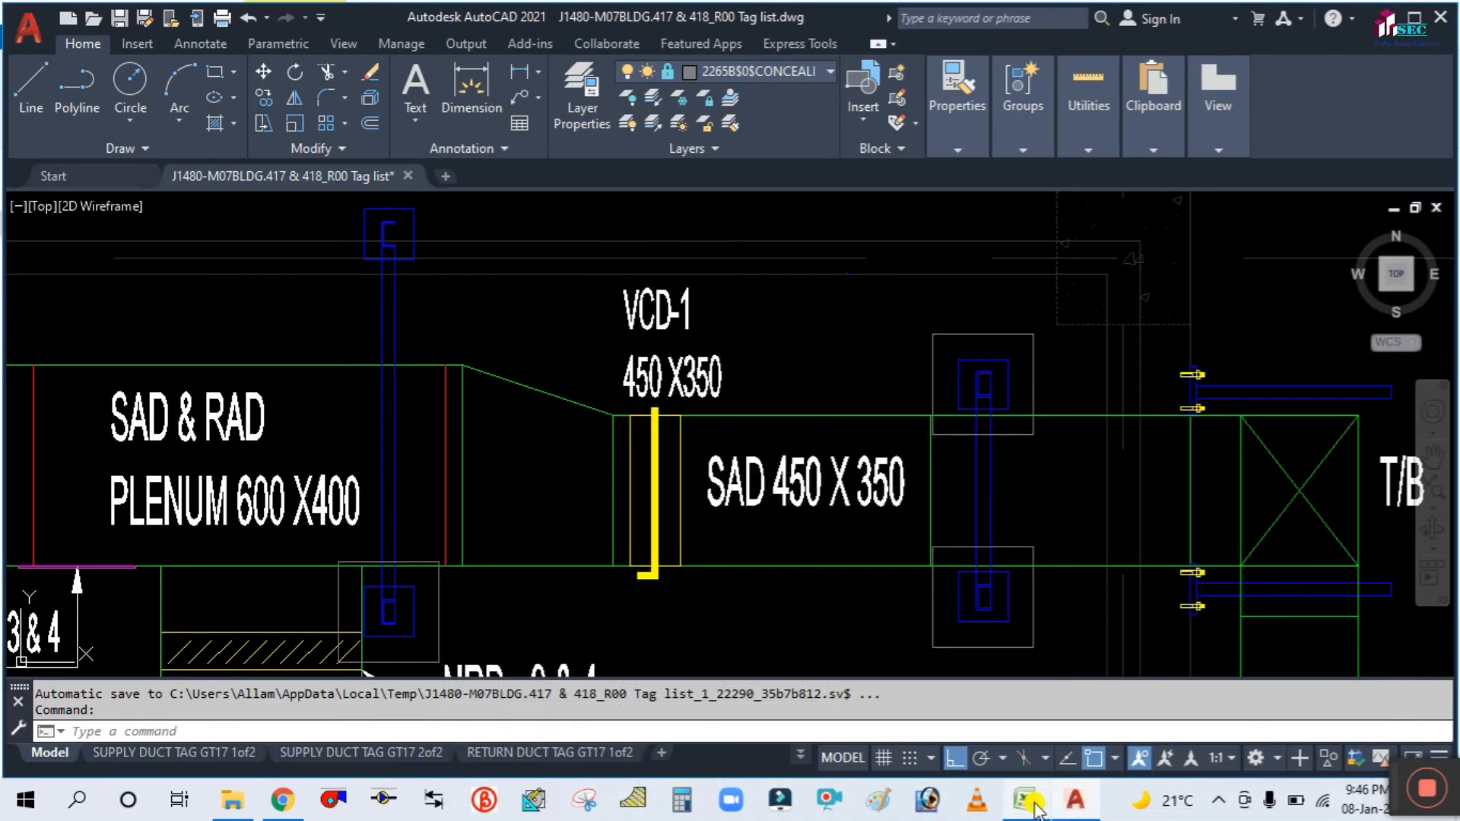
left_click(1036, 806)
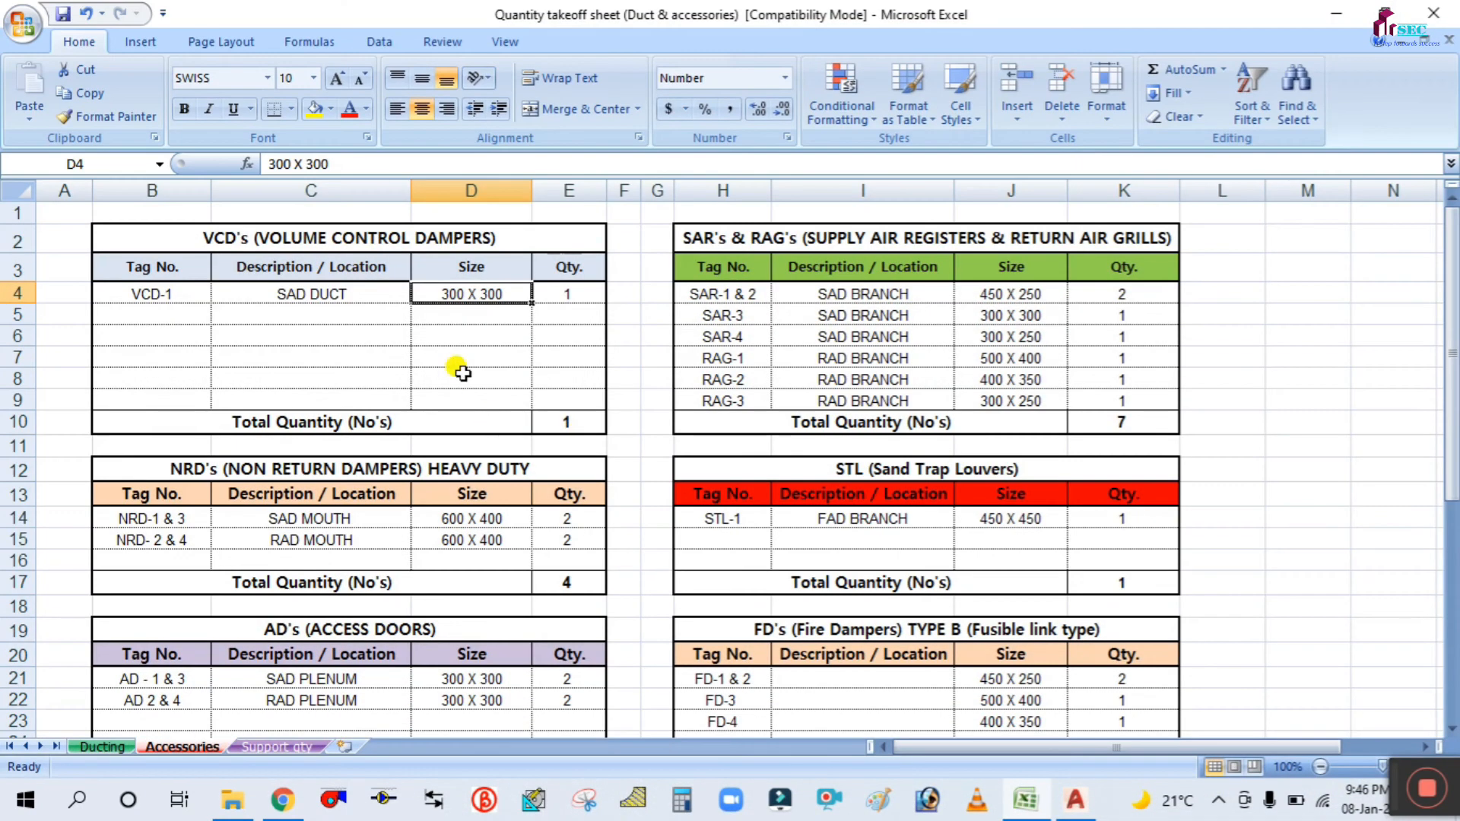
type("45")
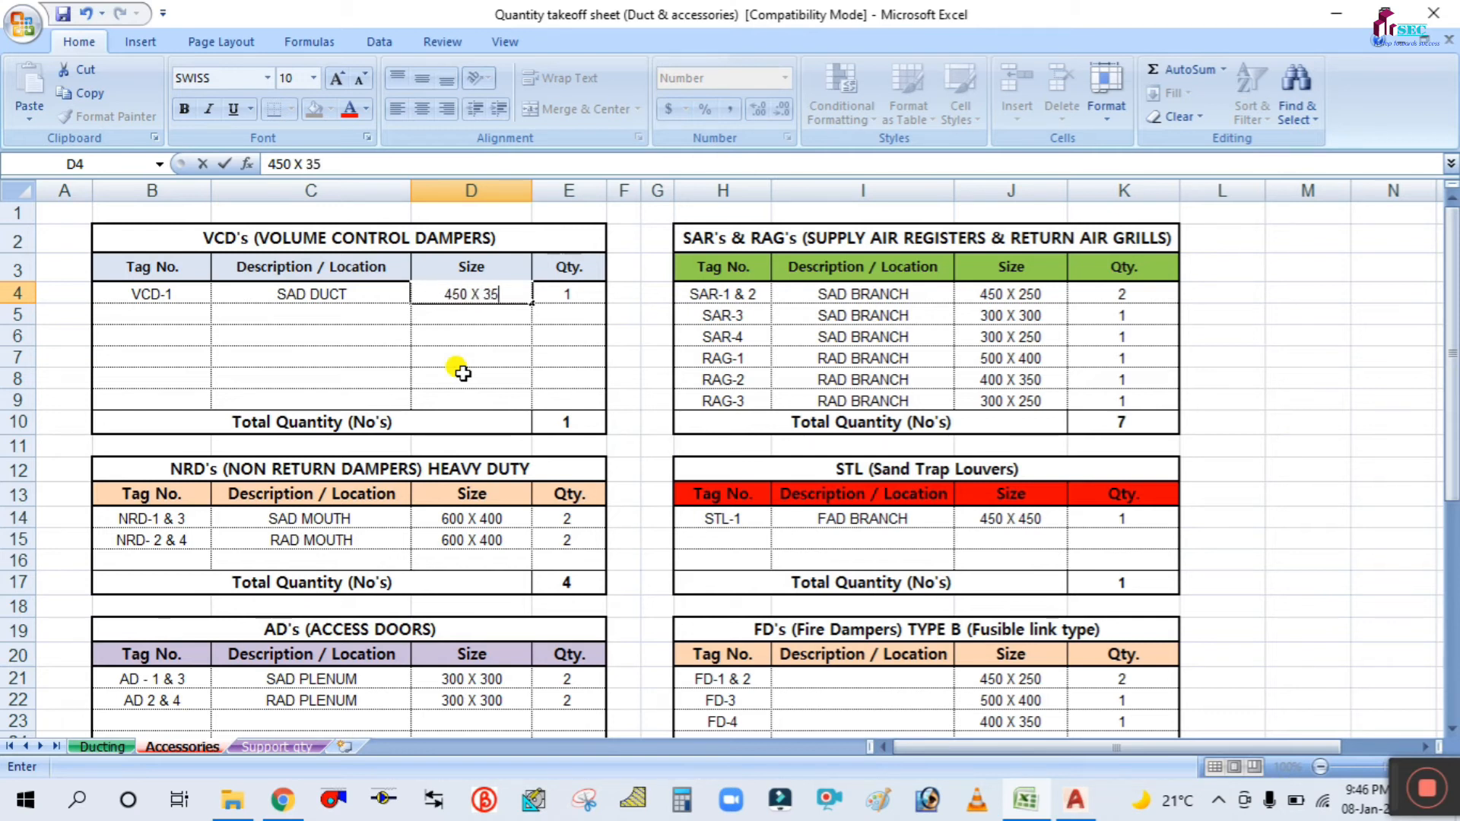
left_click(459, 372)
left_click(553, 291)
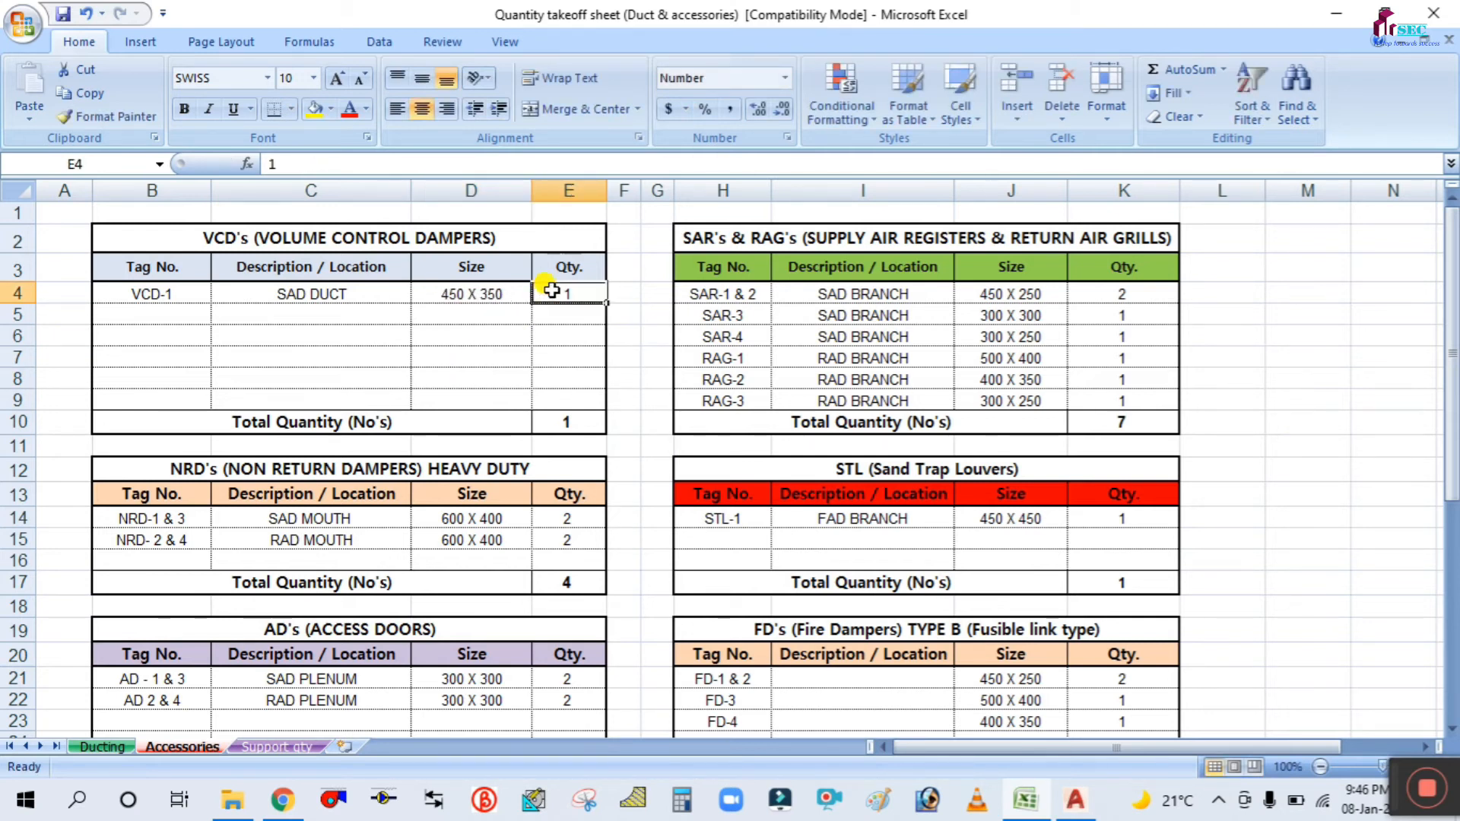
type("1")
left_click(489, 364)
Switch to the AutoCAD roof layout and examine the VCD-2 damper's tag and size on the supply branch.
left_click(141, 323)
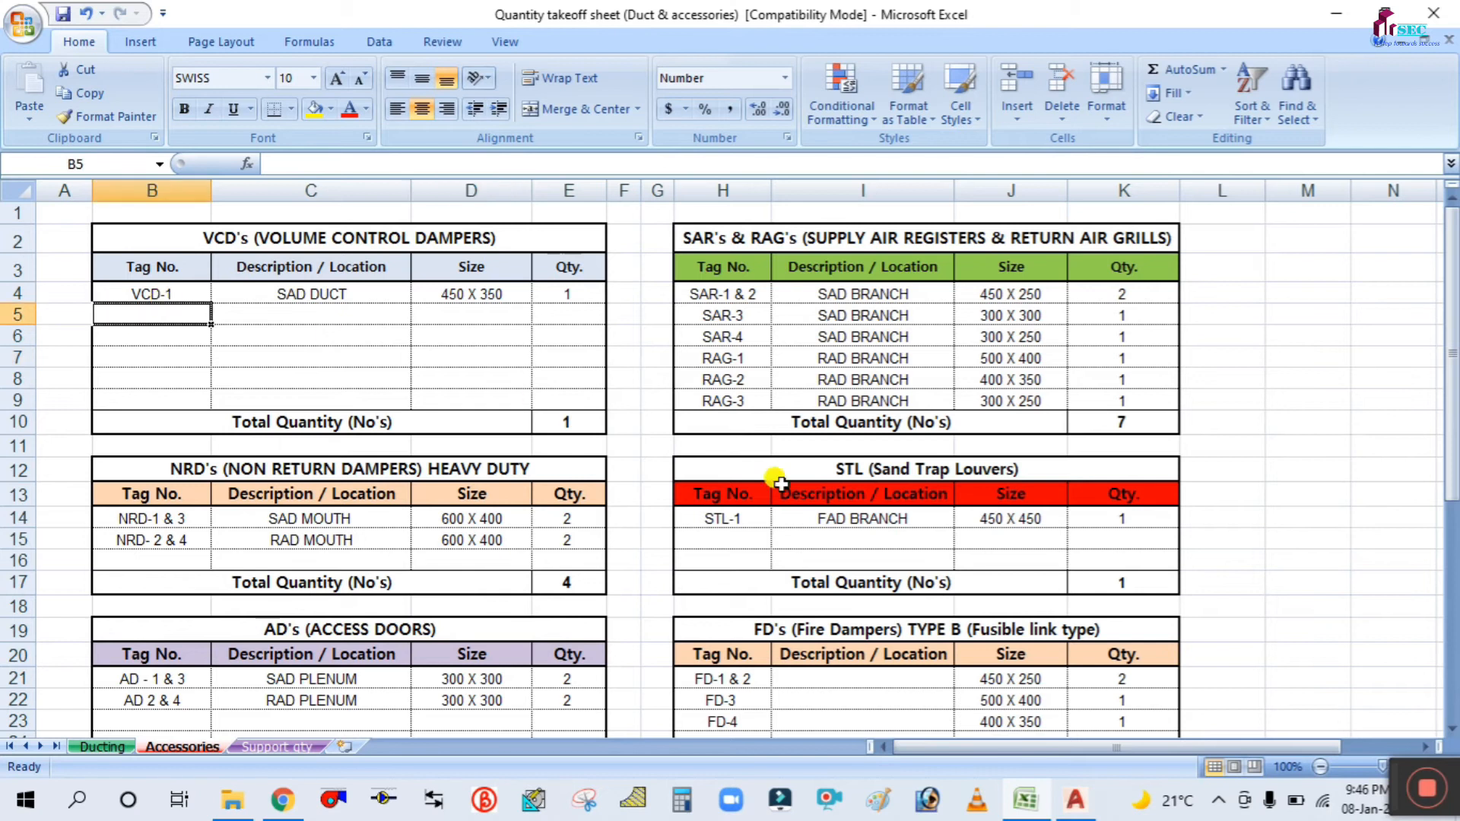
left_click(1074, 799)
scroll(825, 380, "down", 4)
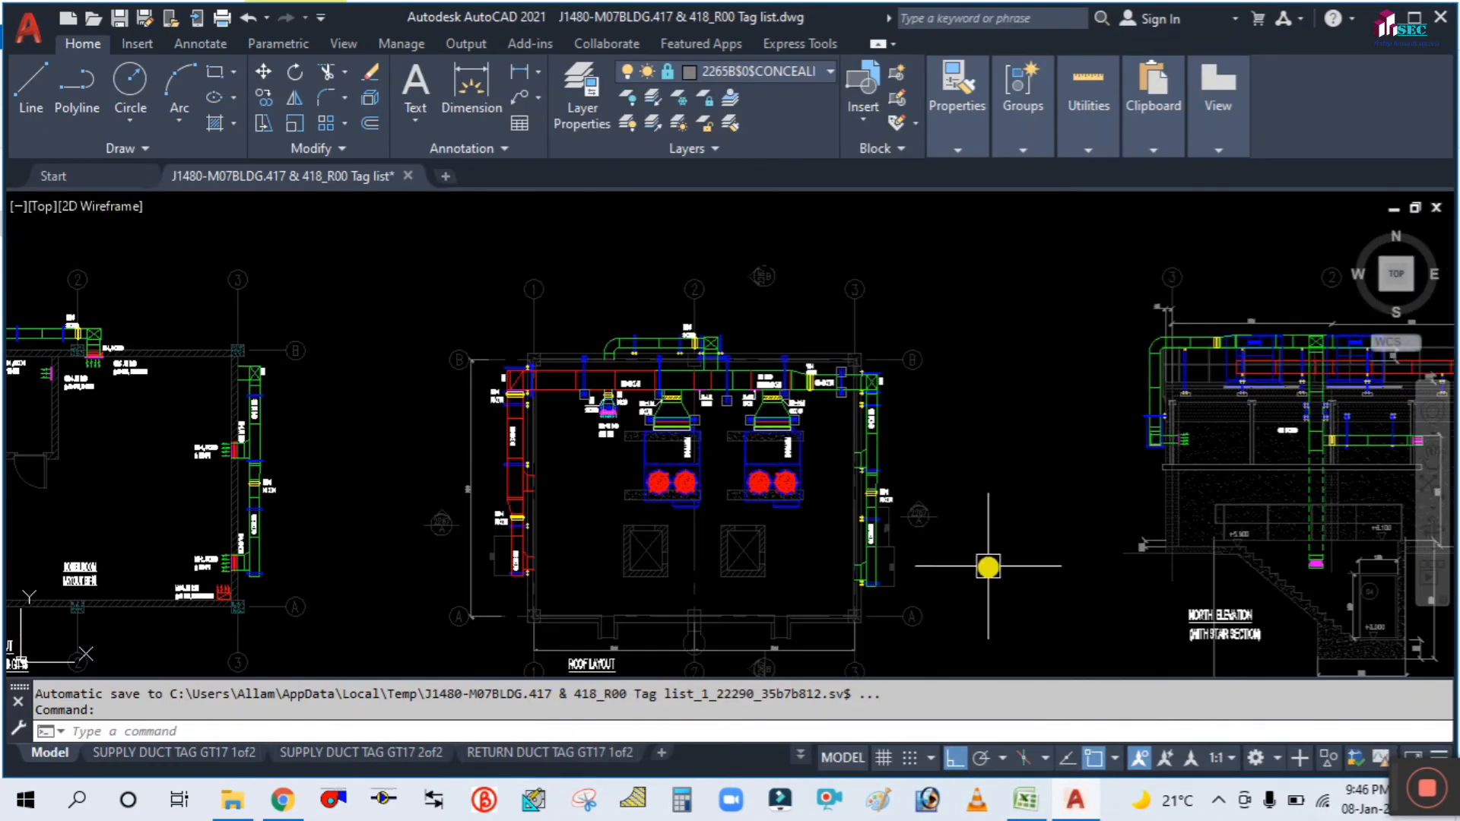
scroll(862, 498, "up", 2)
scroll(929, 549, "up", 4)
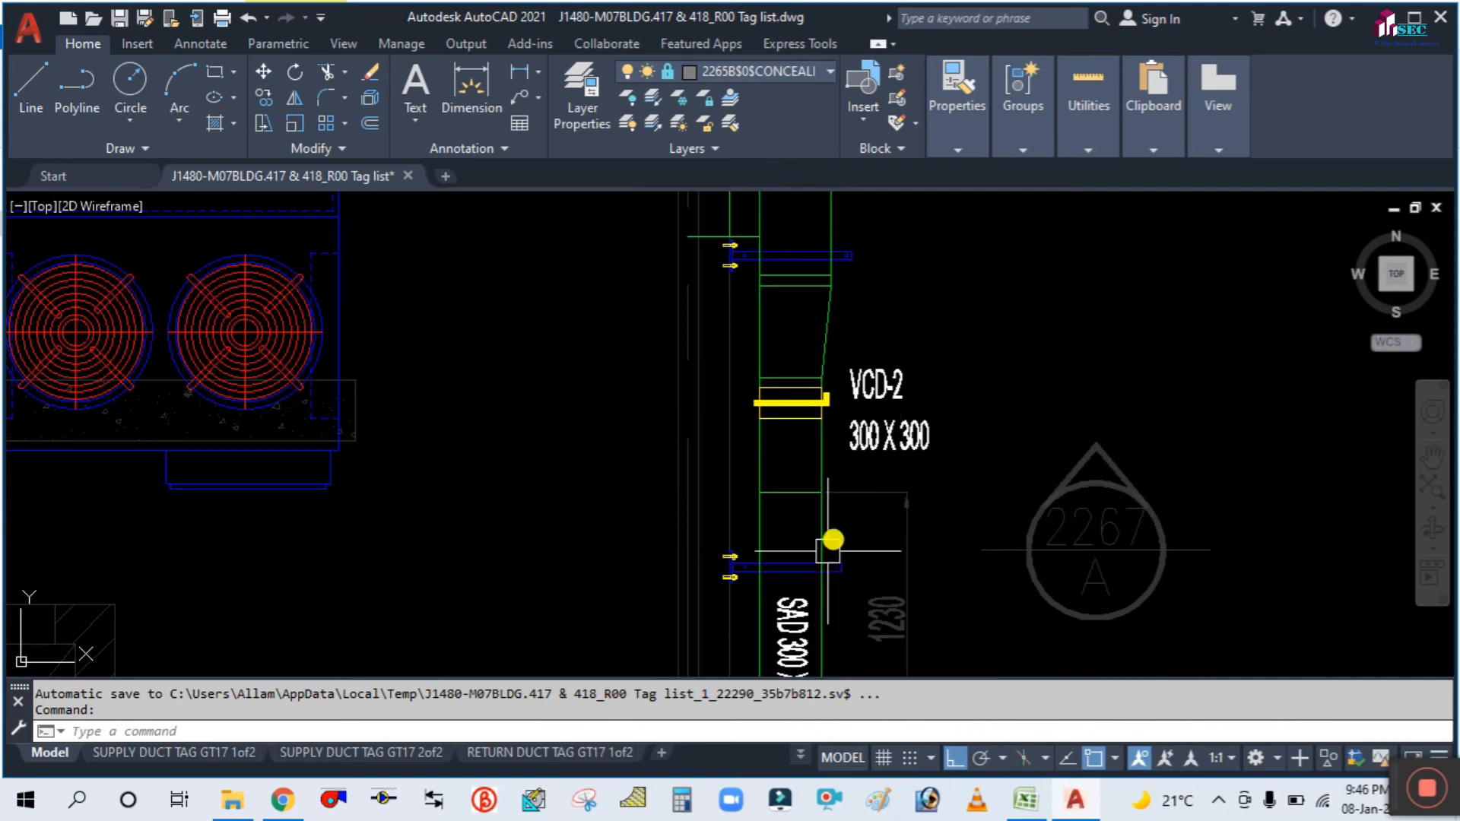
Return to the Excel sheet and enter tag VCD-2 with location SAD BRANCH in the second VCD row.
left_click(1026, 799)
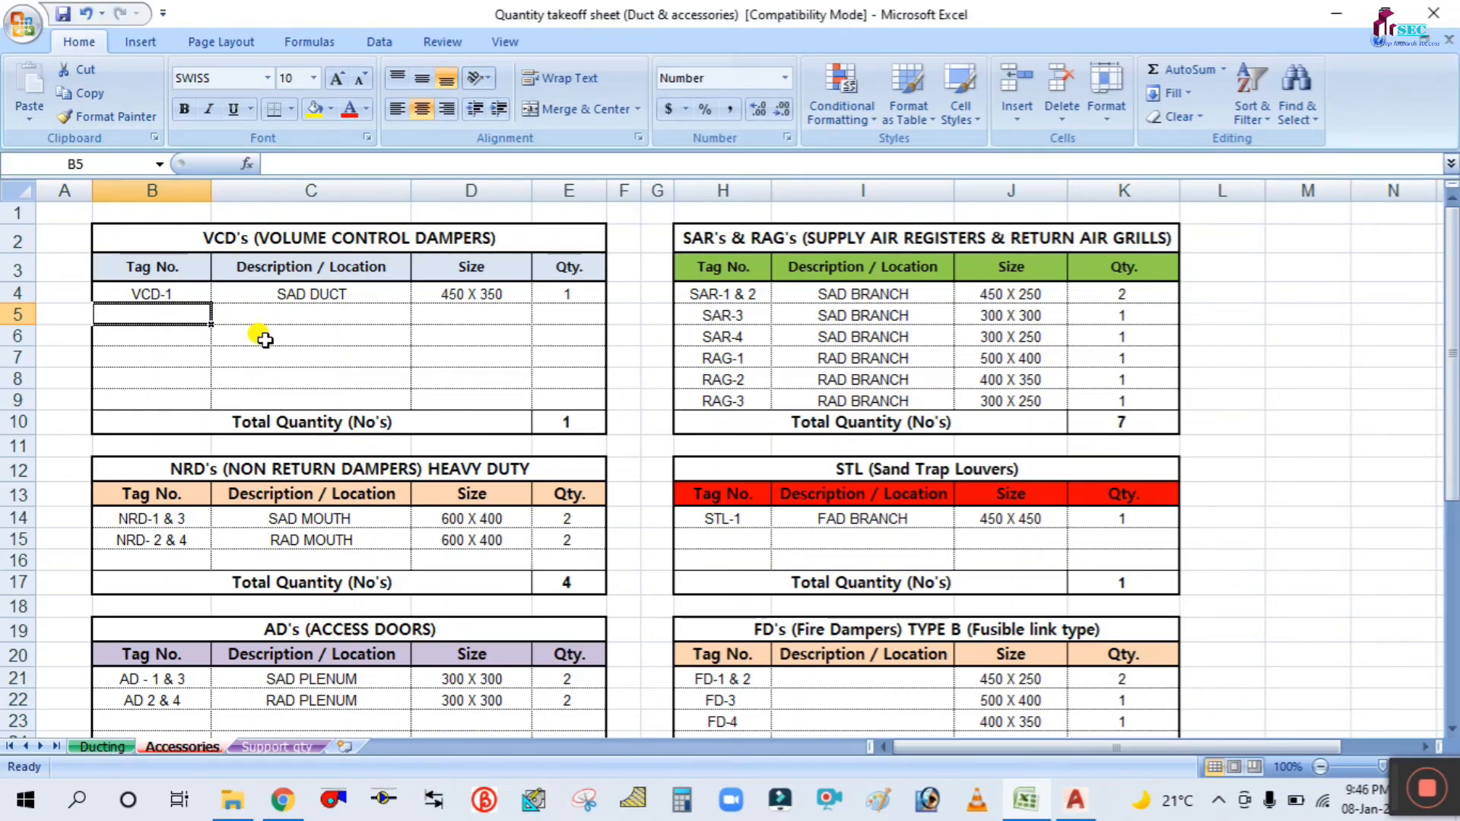
type("VCD-2")
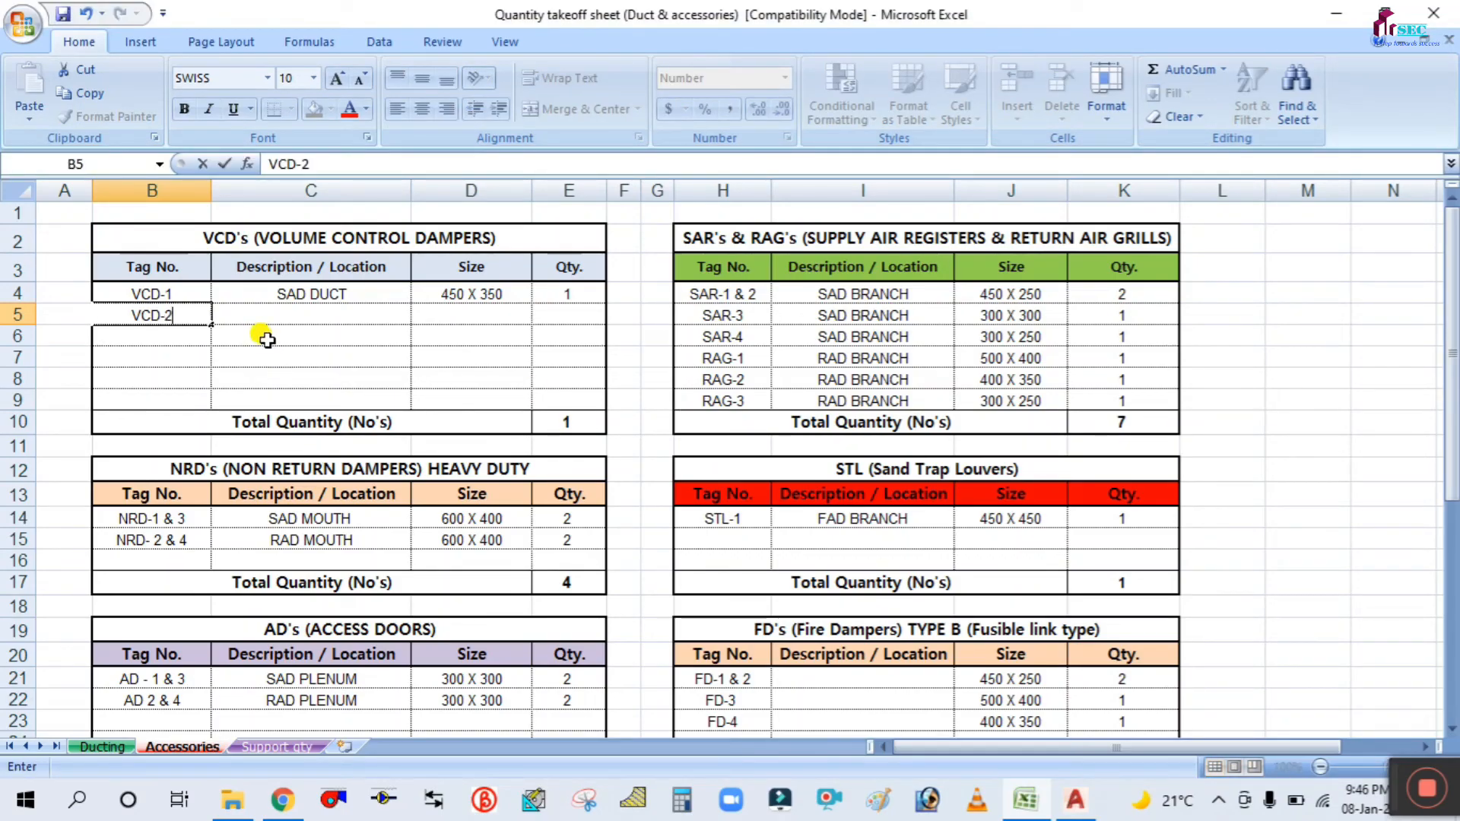
key("Tab")
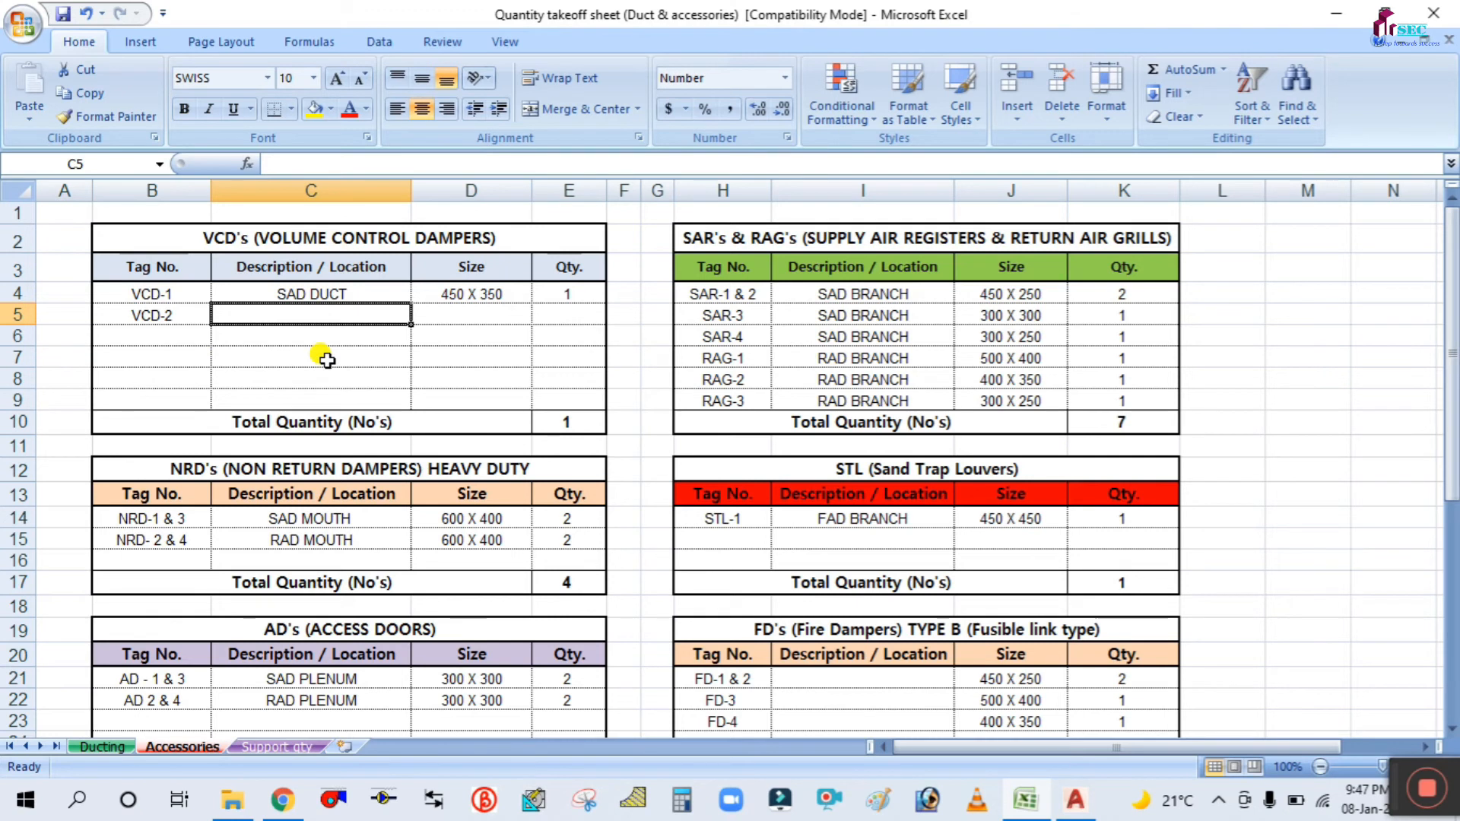
type("SA")
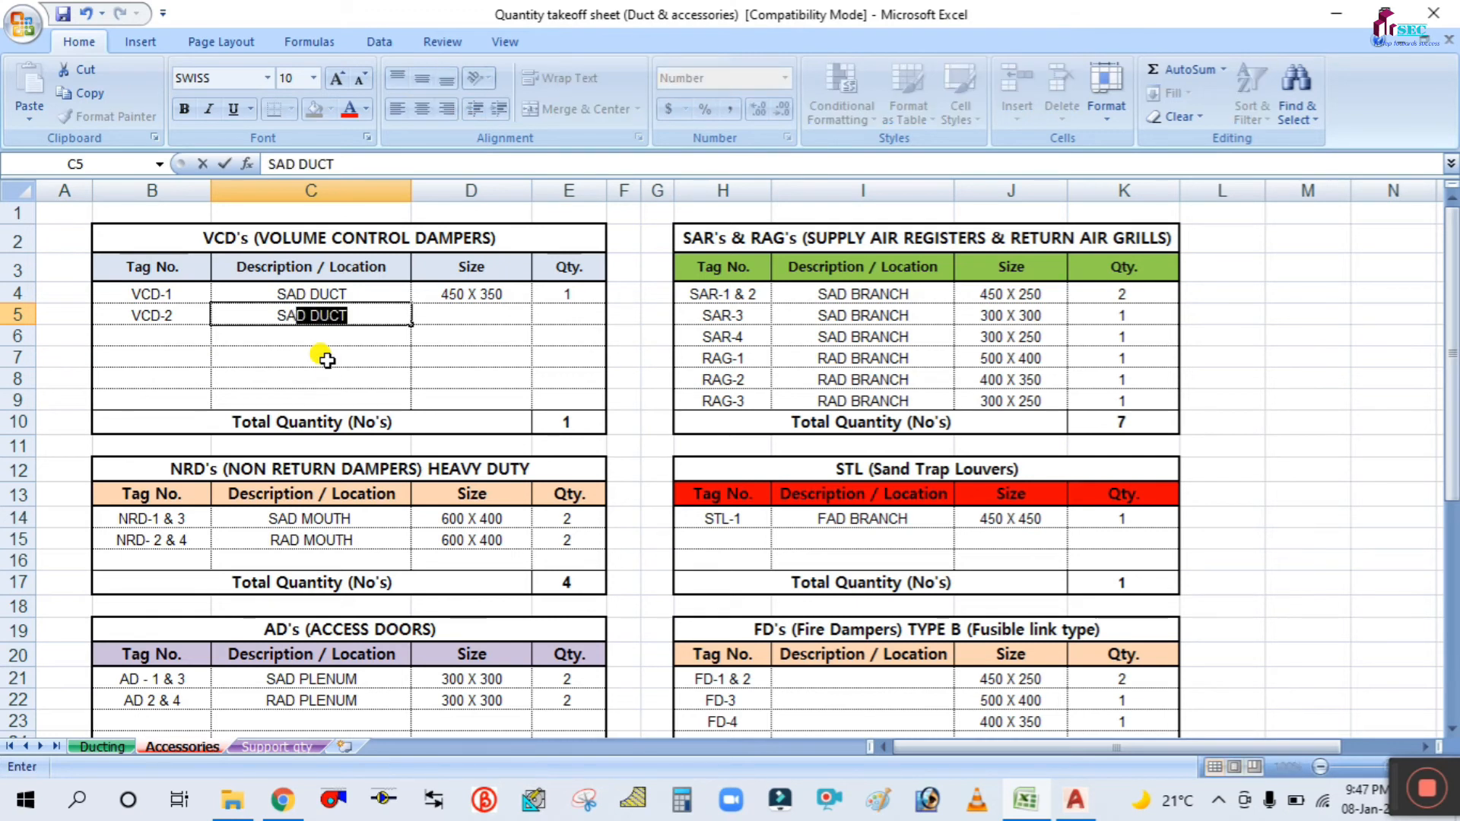
type("D BRANCH")
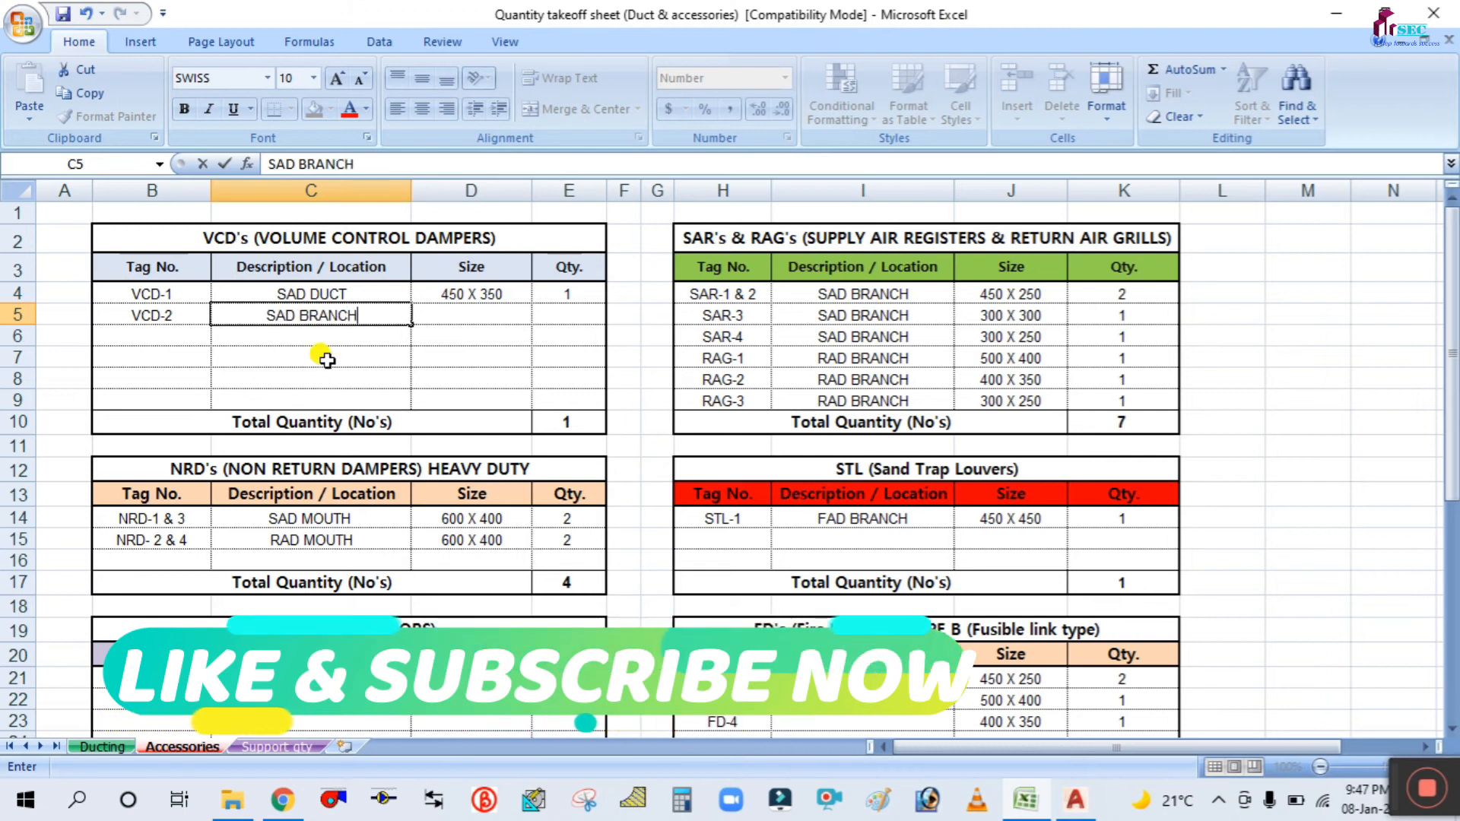
Enter size 300 X 300 and quantity 1 for VCD-2.
left_click(494, 312)
type("300 X 300")
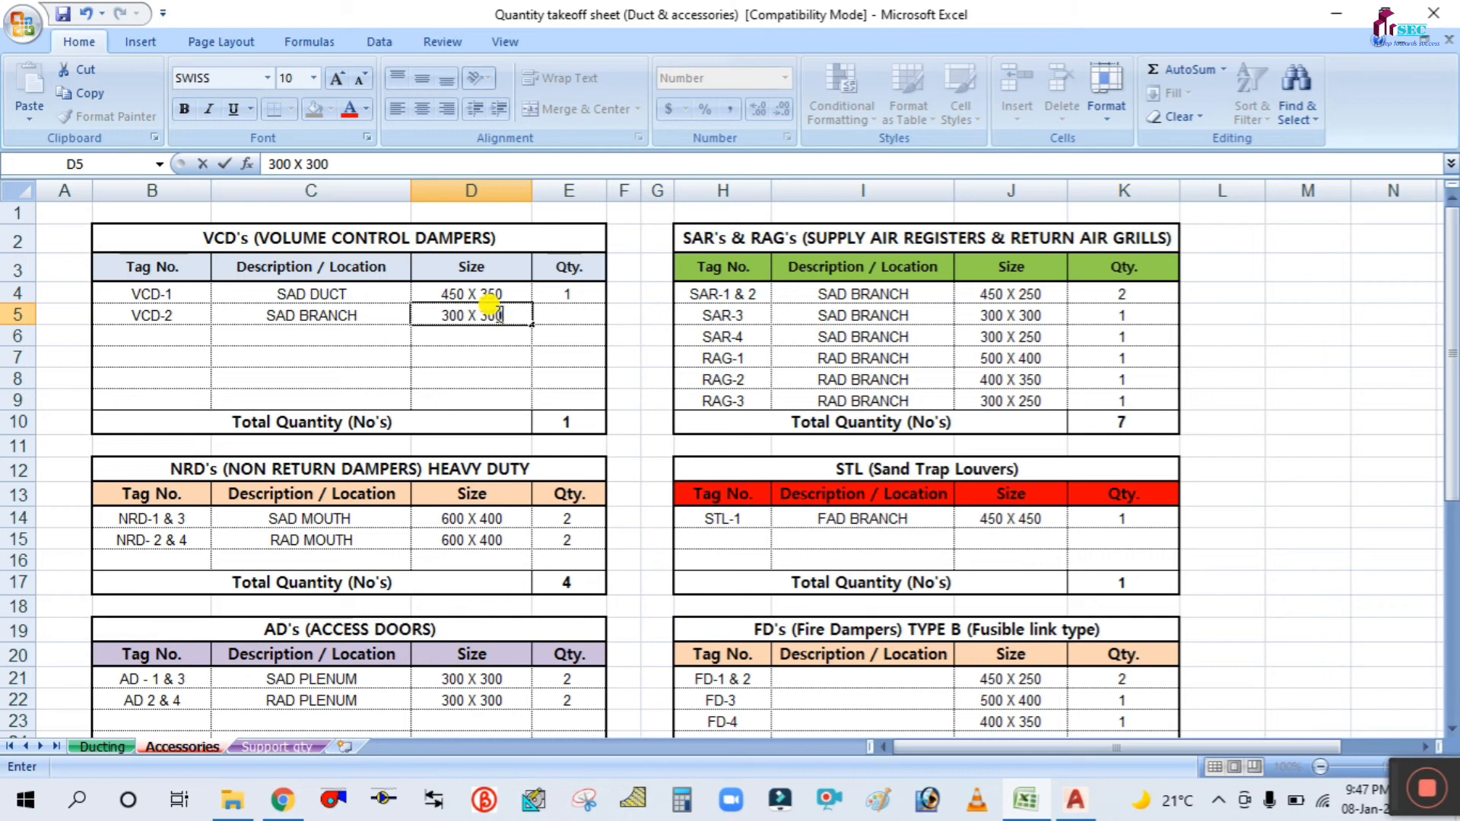
key("Tab")
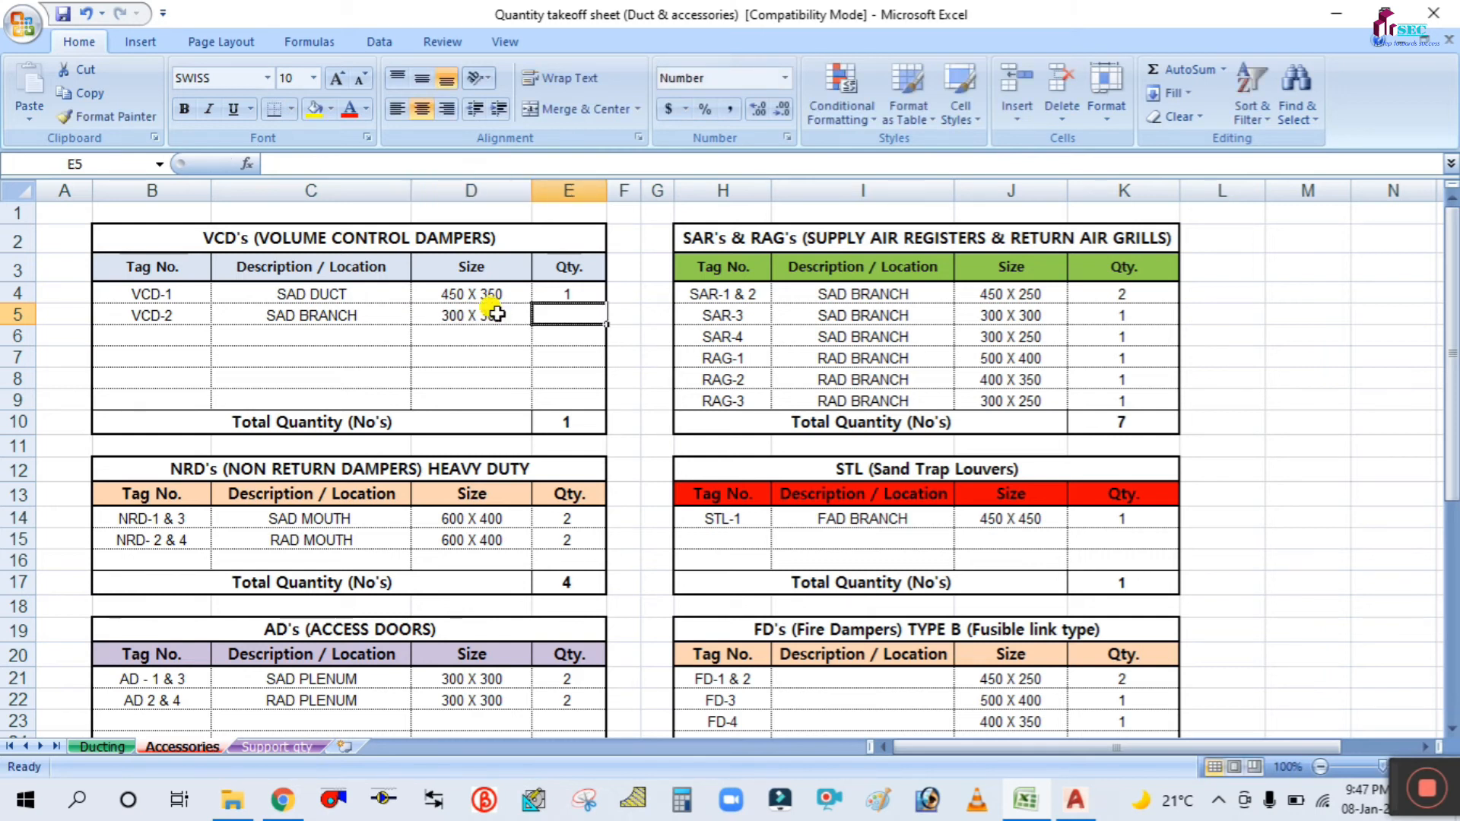
type("1")
key("Return")
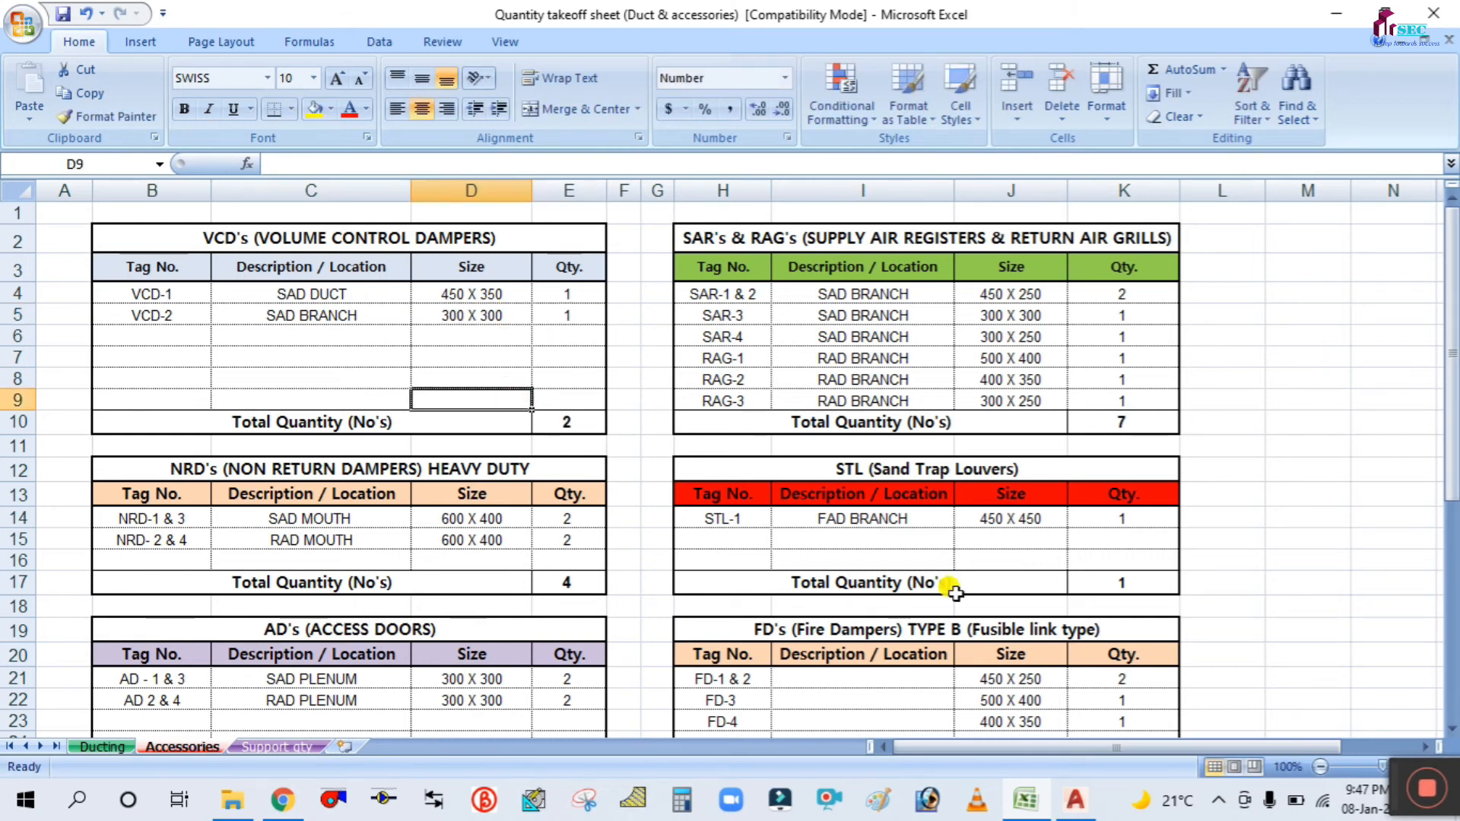
Switch to the AutoCAD roof layout and examine the VCD-3 damper's tag and size on the return air duct.
left_click(1074, 799)
scroll(910, 438, "down", 8)
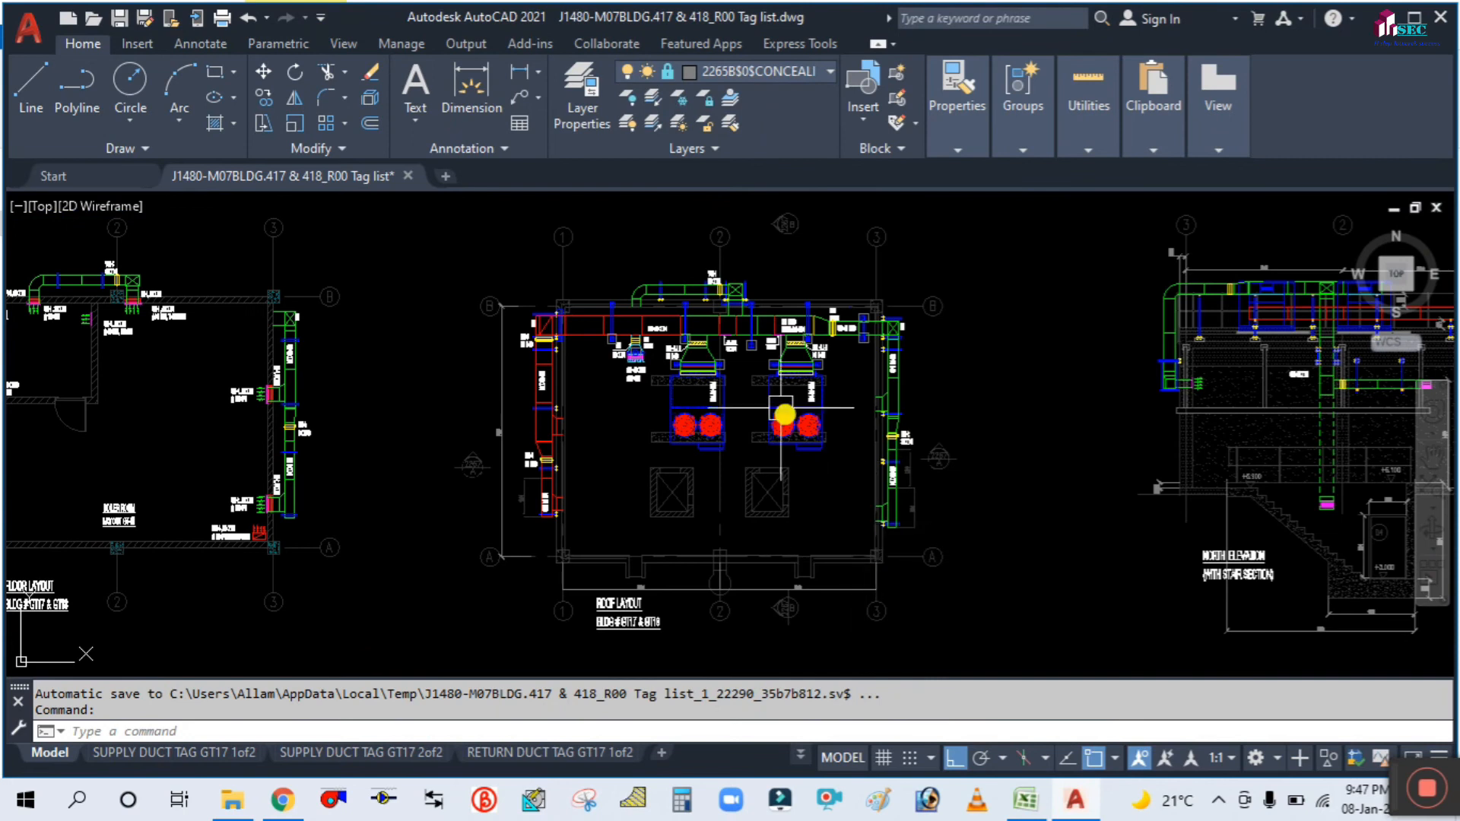
scroll(659, 299, "up", 4)
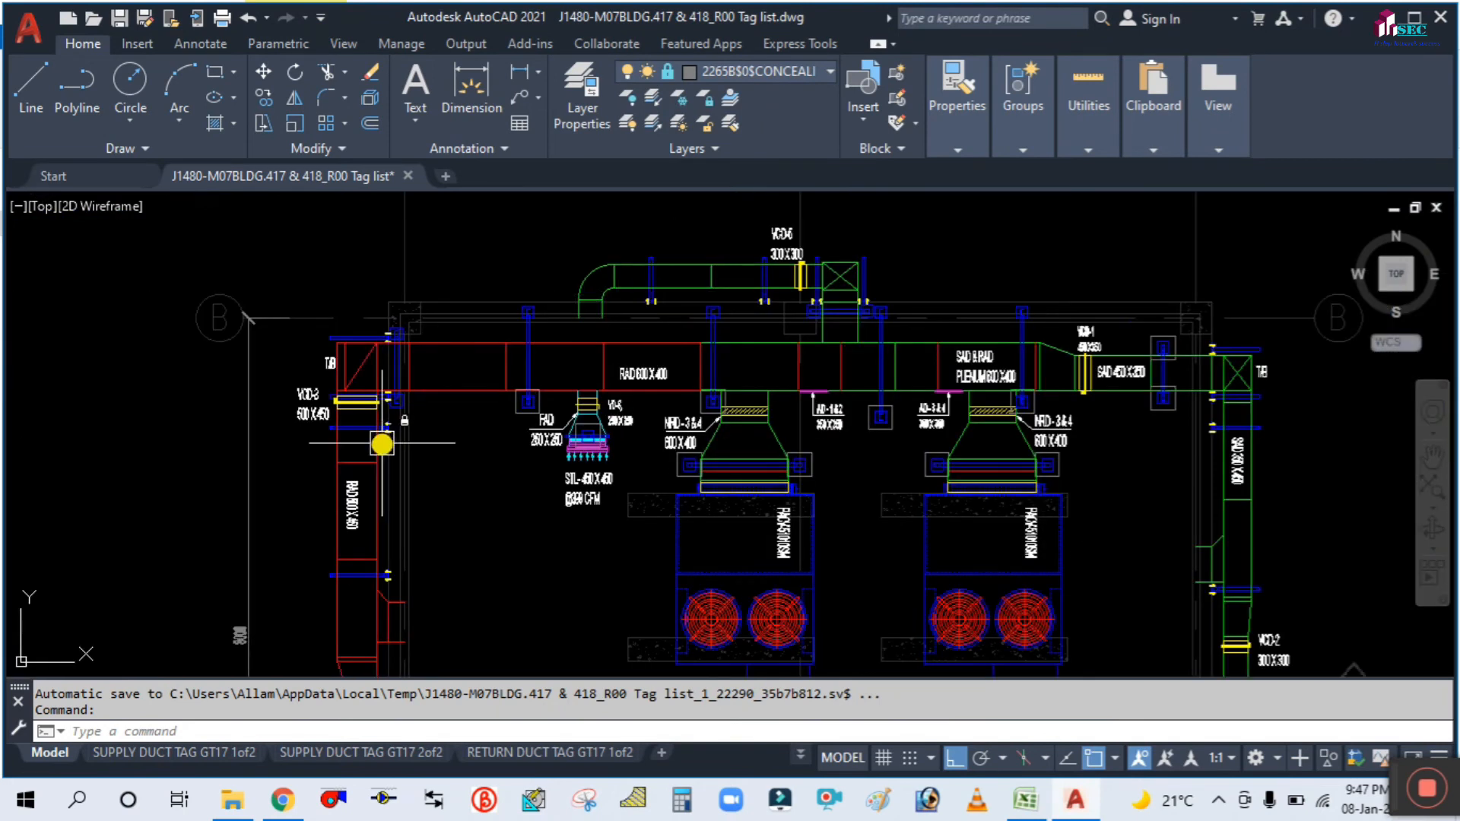
scroll(365, 425, "up", 7)
middle_click_drag(138, 545, 338, 489)
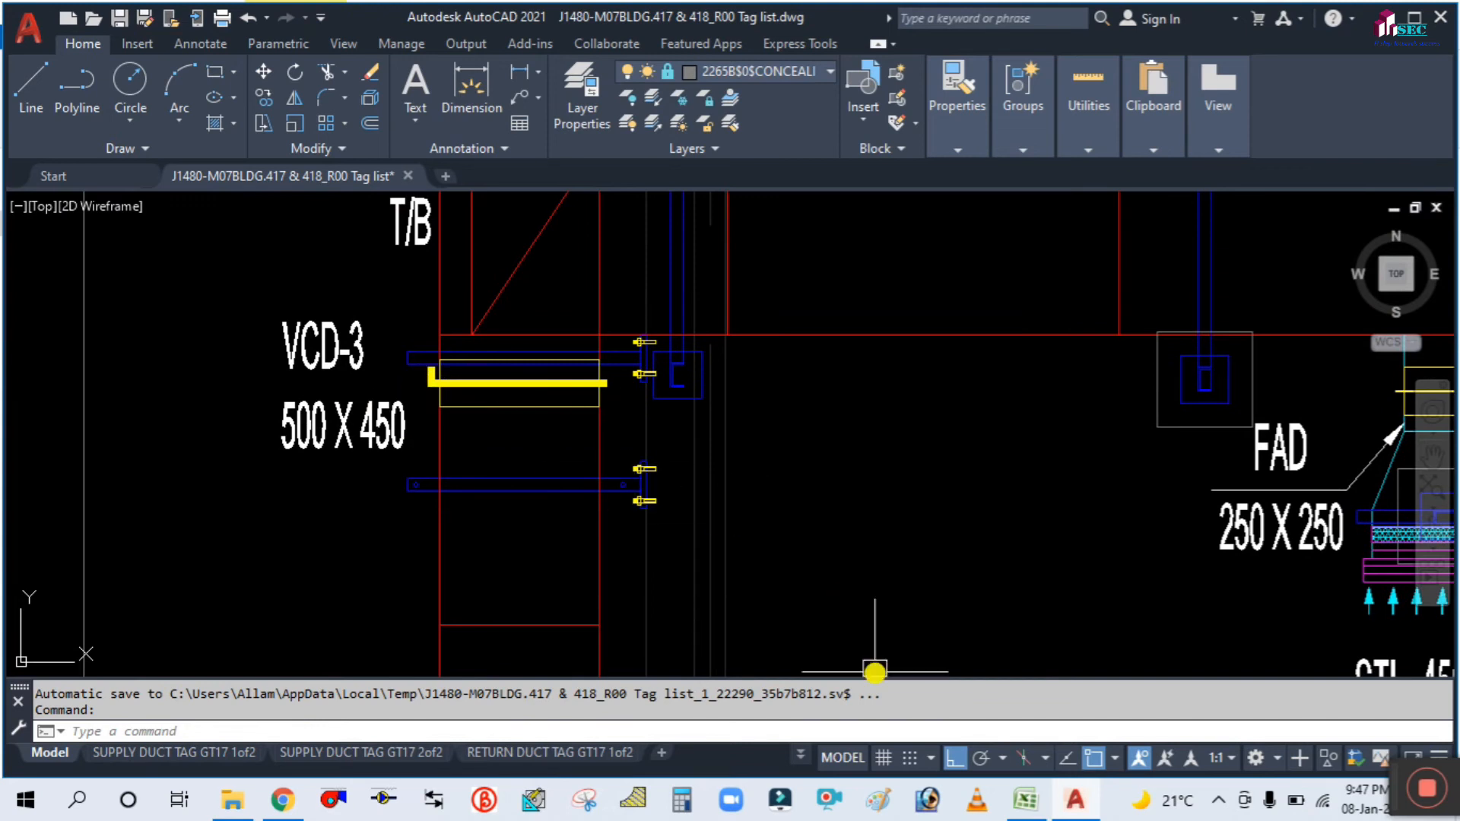
Return to the Excel sheet and enter tag VCD-3 with location RAD BRANCH in the third VCD row.
left_click(1031, 806)
left_click(183, 338)
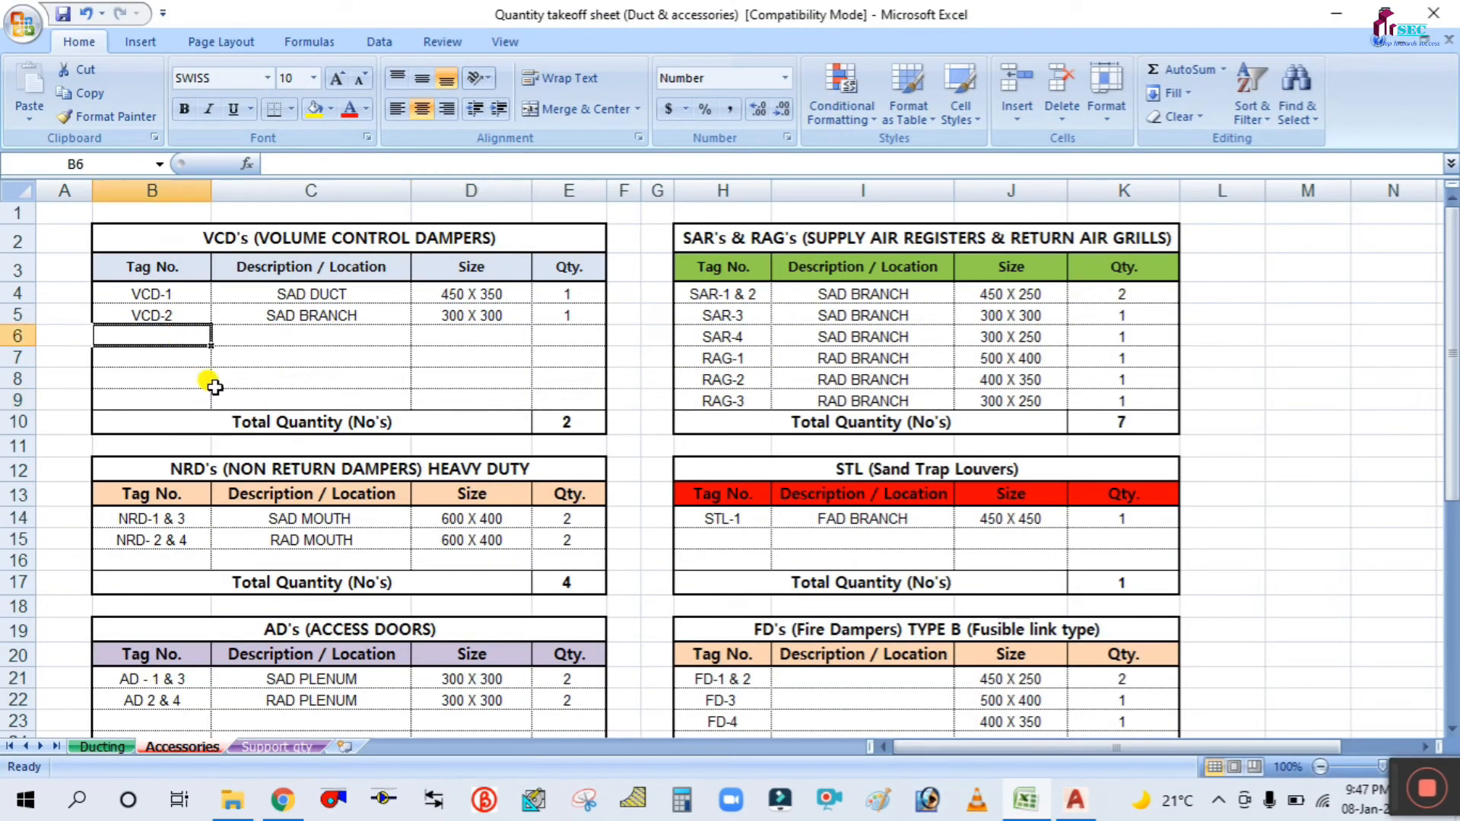
type("VCD-3")
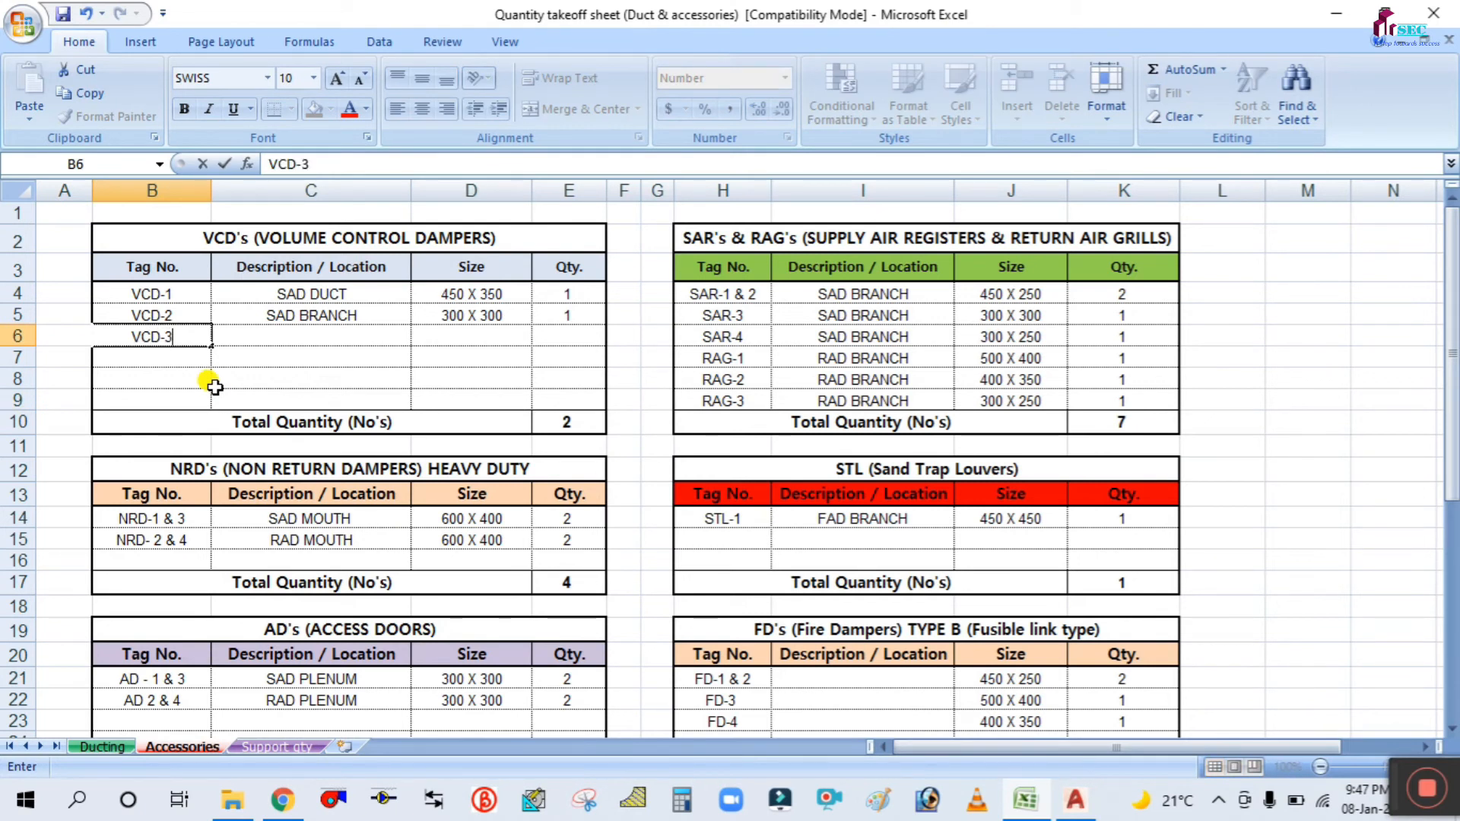
left_click(307, 337)
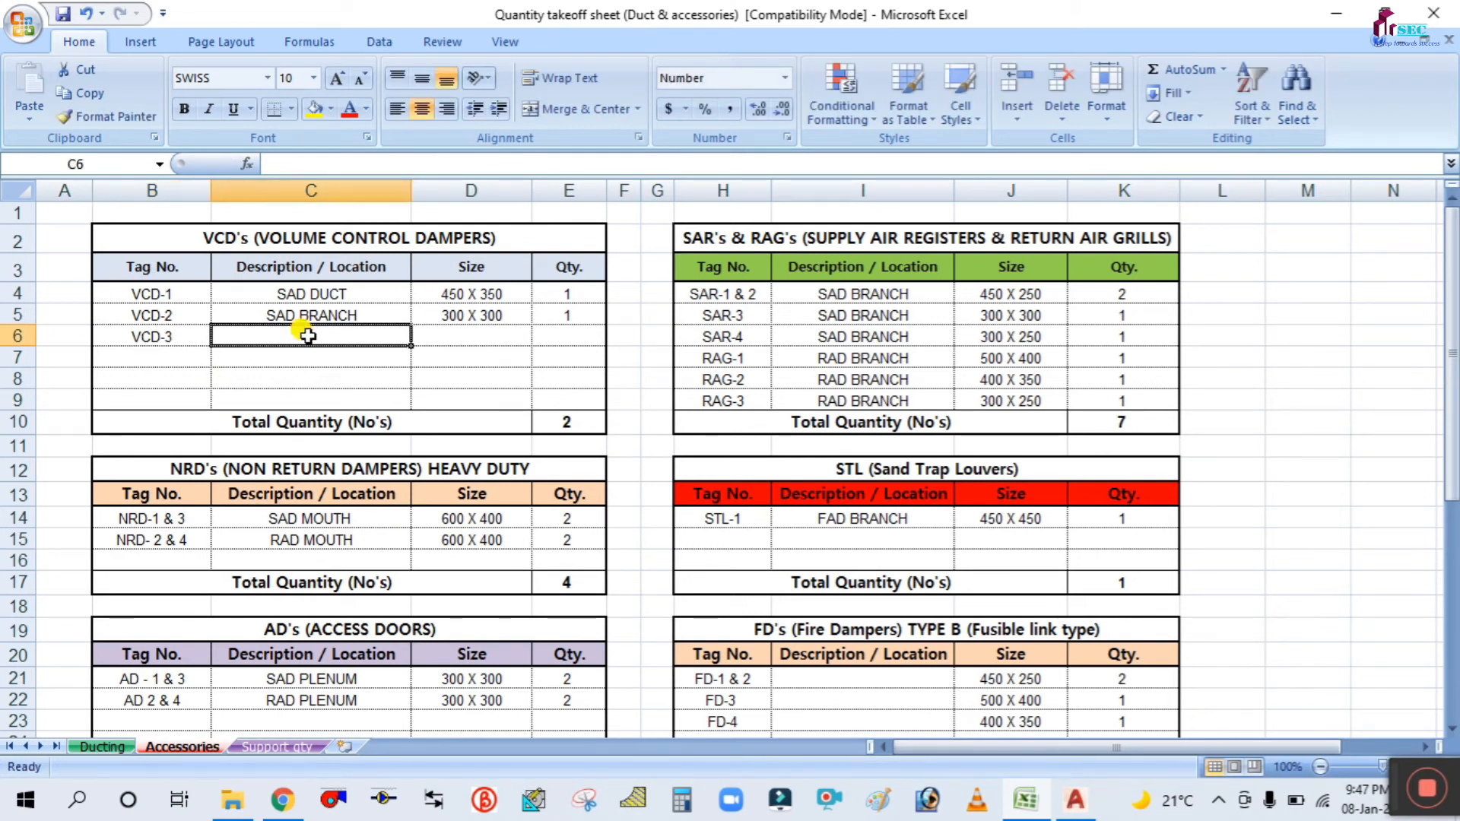
type("RAD BRANCH")
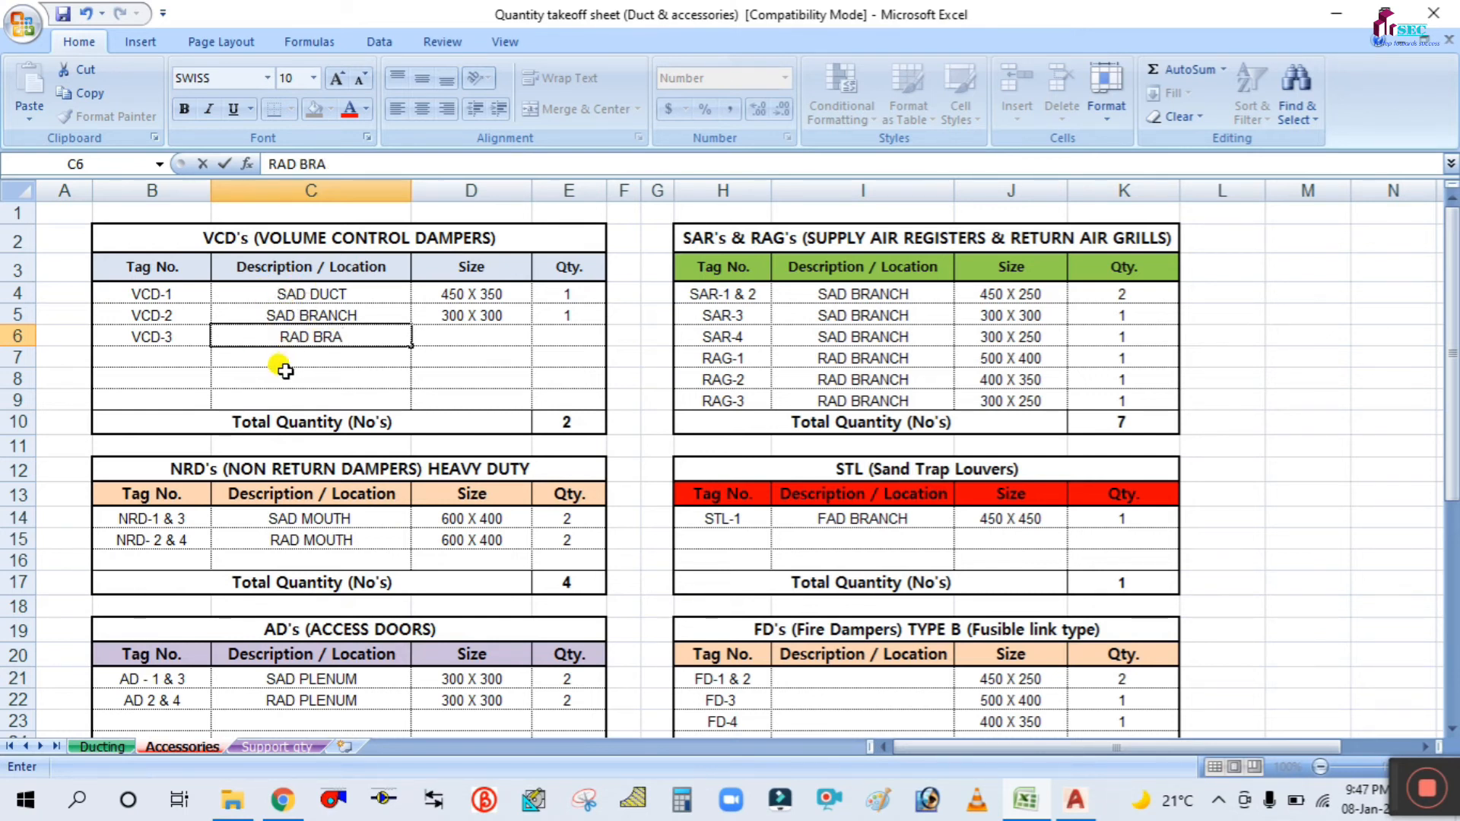
Set the VCD-3 size to 500 X 450 and its quantity to 1, checking the size against the AutoCAD drawing.
left_click(454, 344)
left_click(1068, 800)
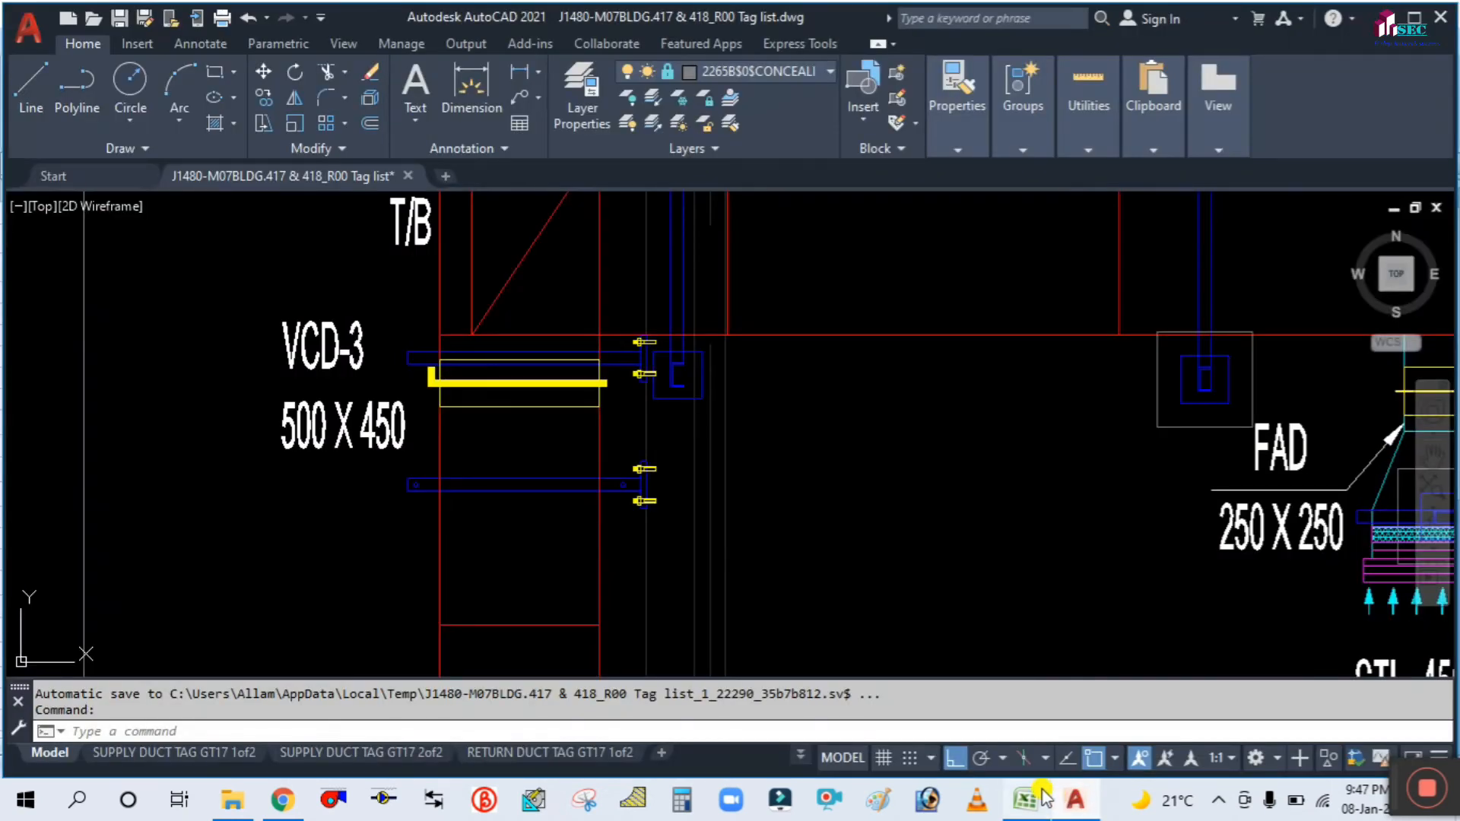
mouse_move(1042, 792)
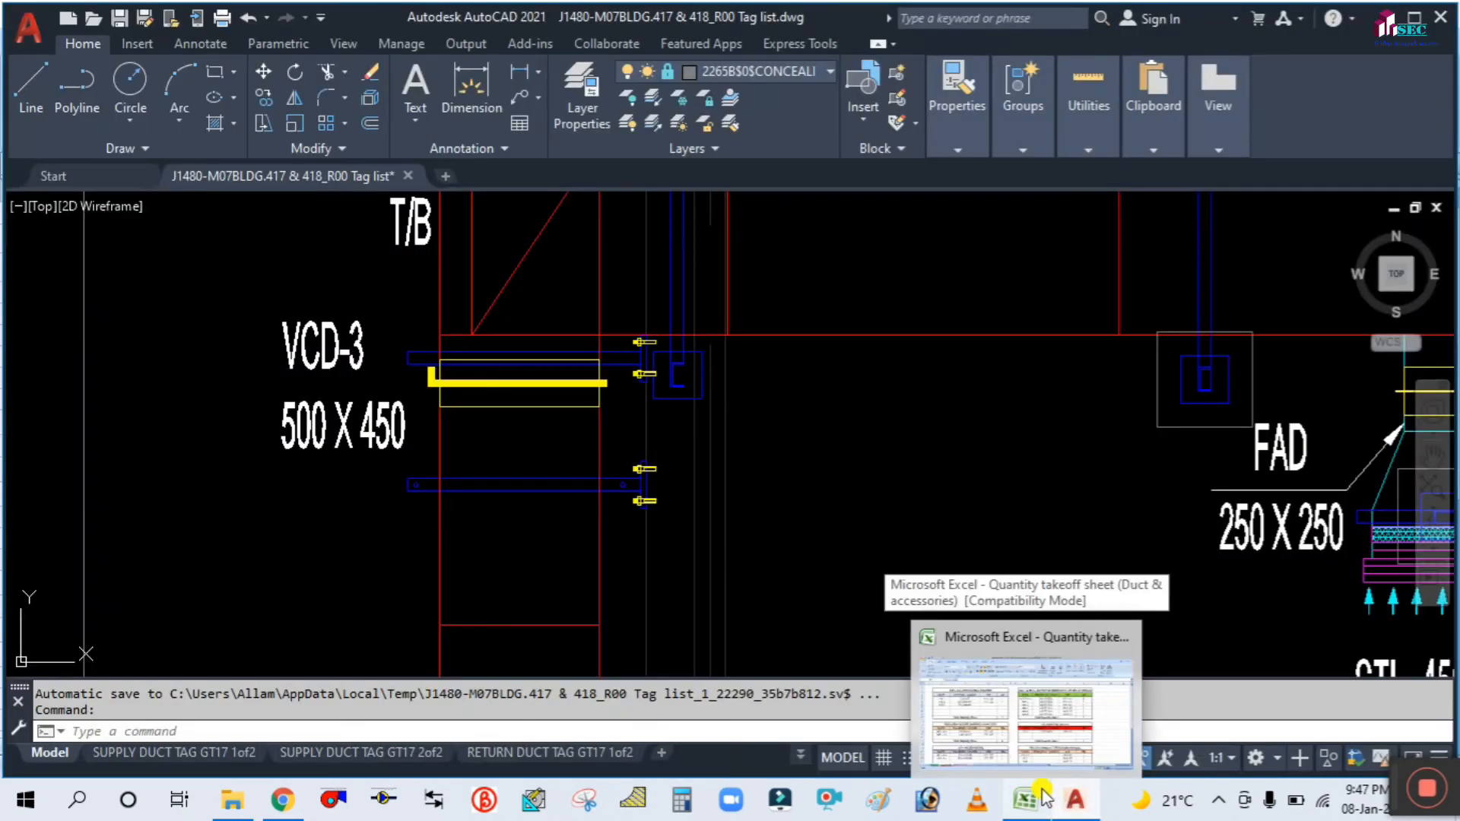
mouse_move(999, 705)
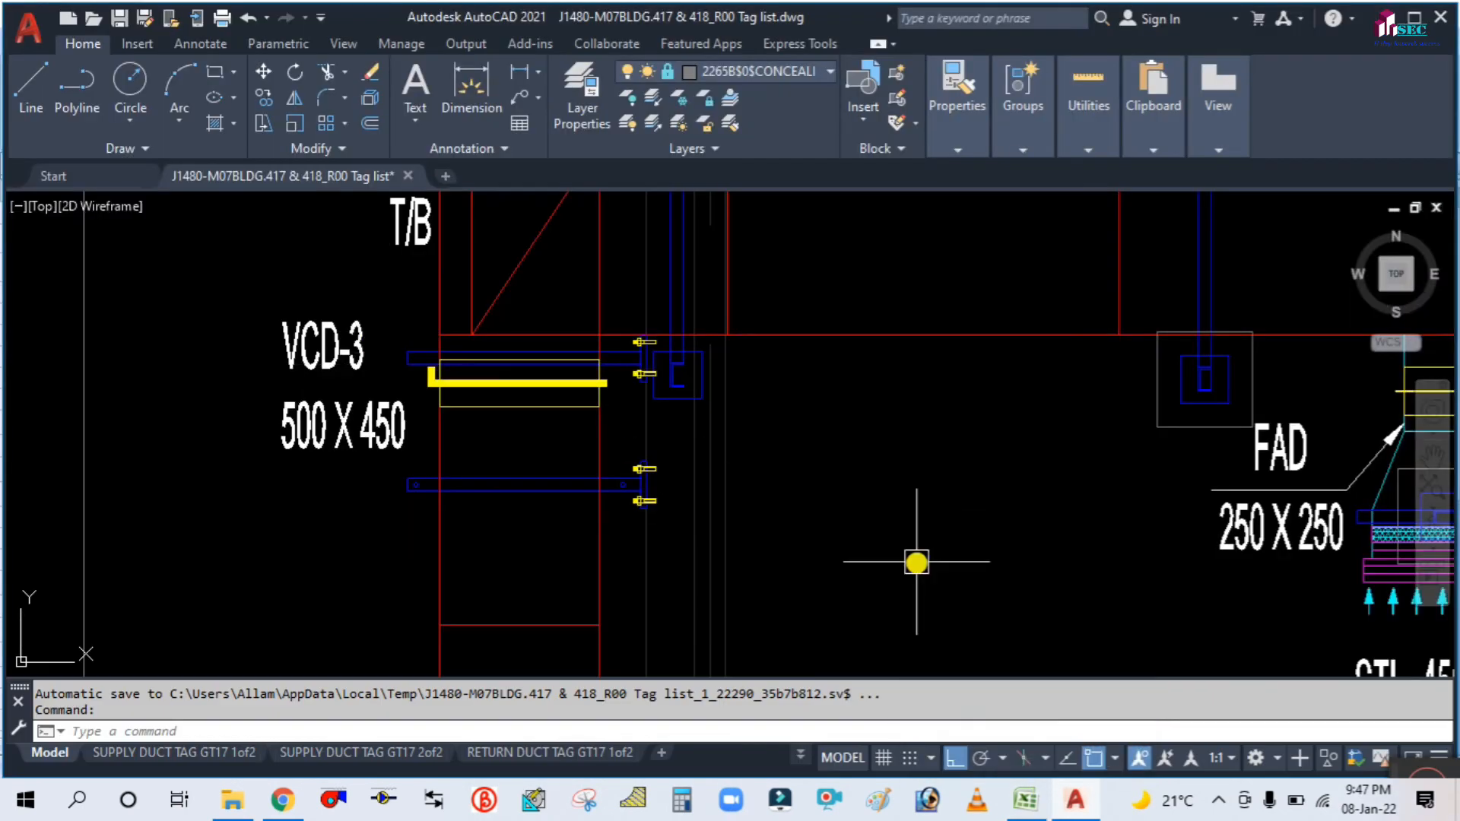
left_click(1026, 801)
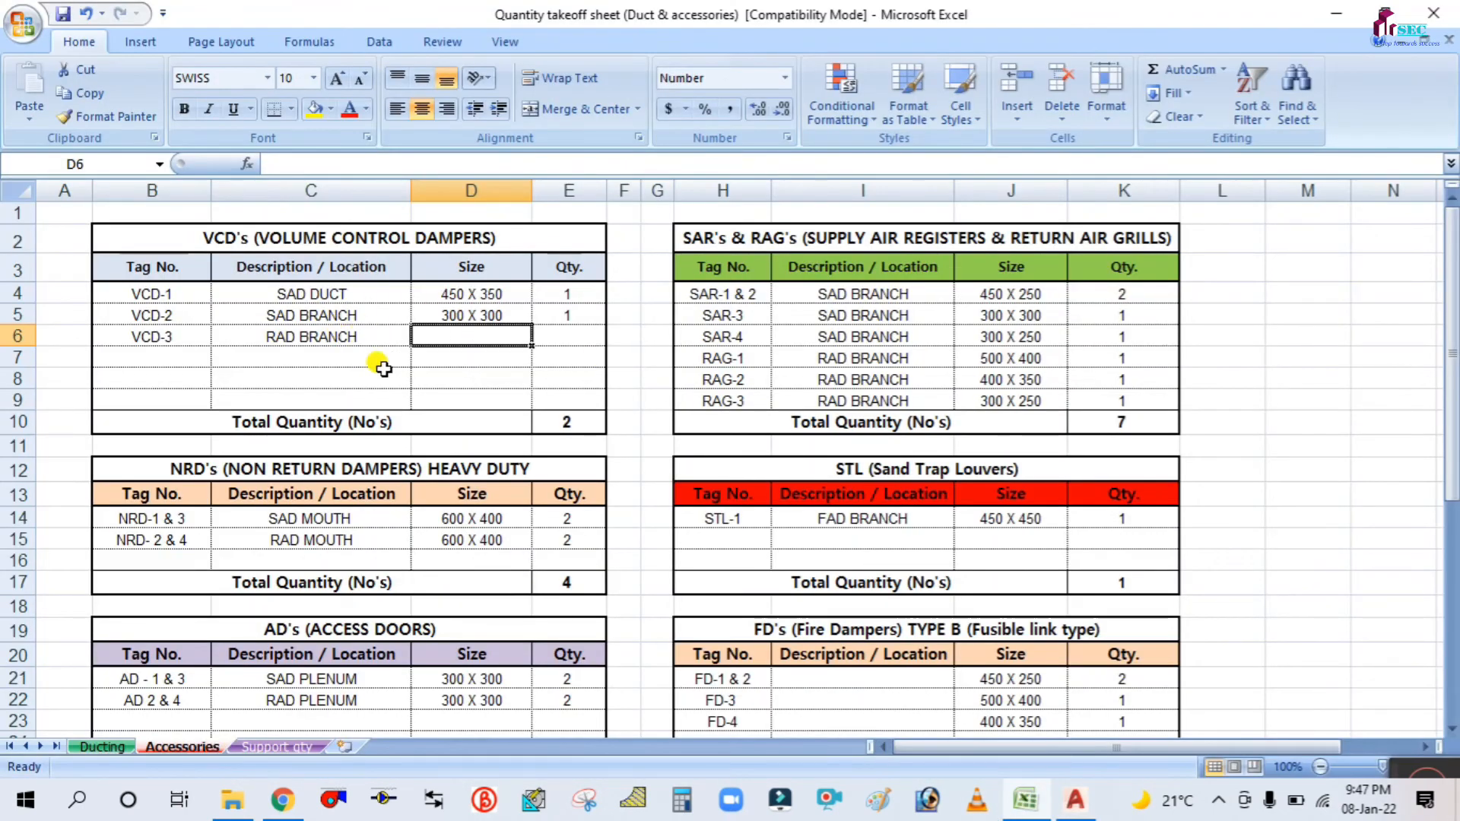
type("500 X 450")
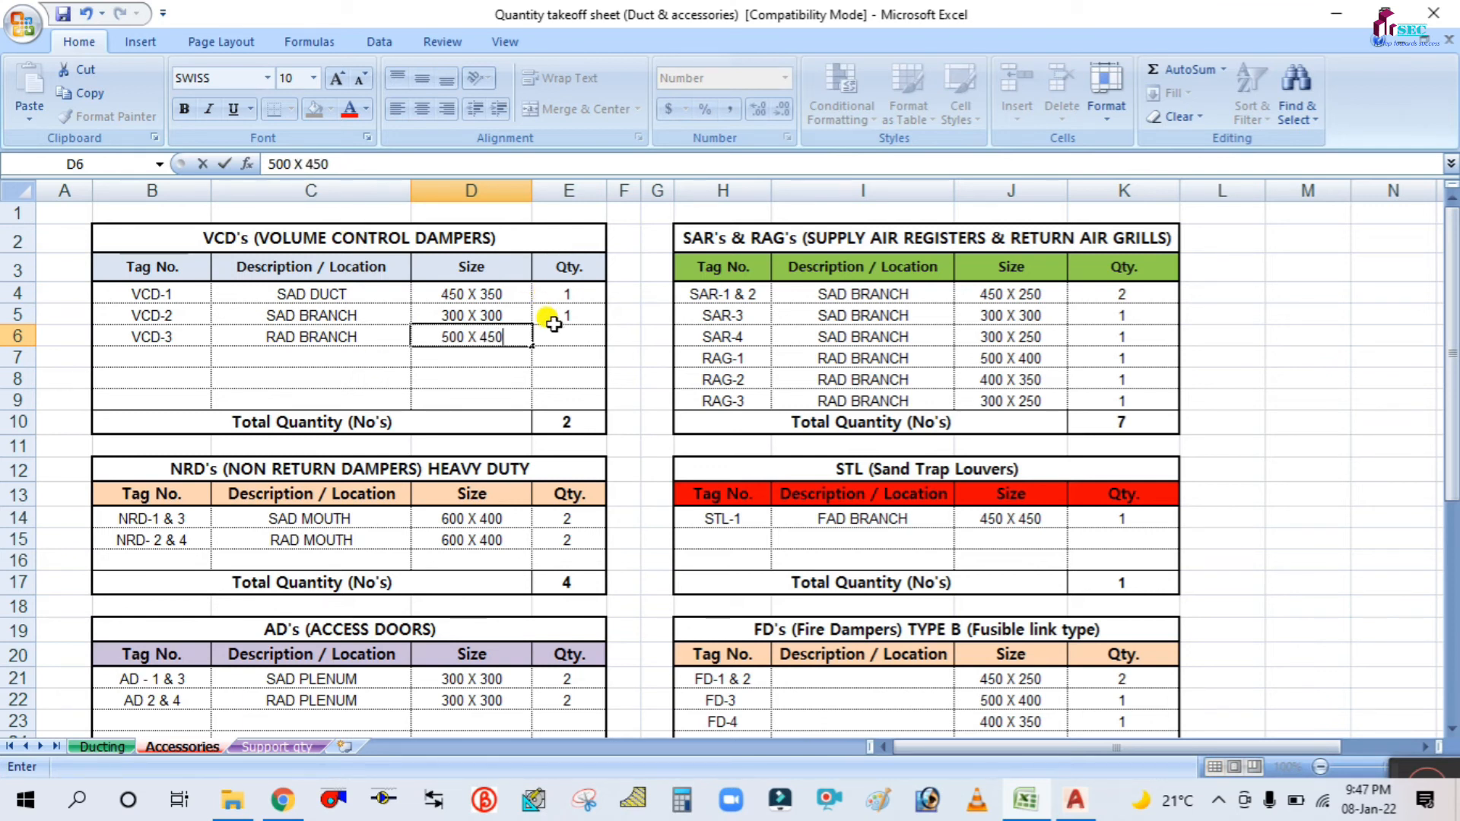
left_click(561, 332)
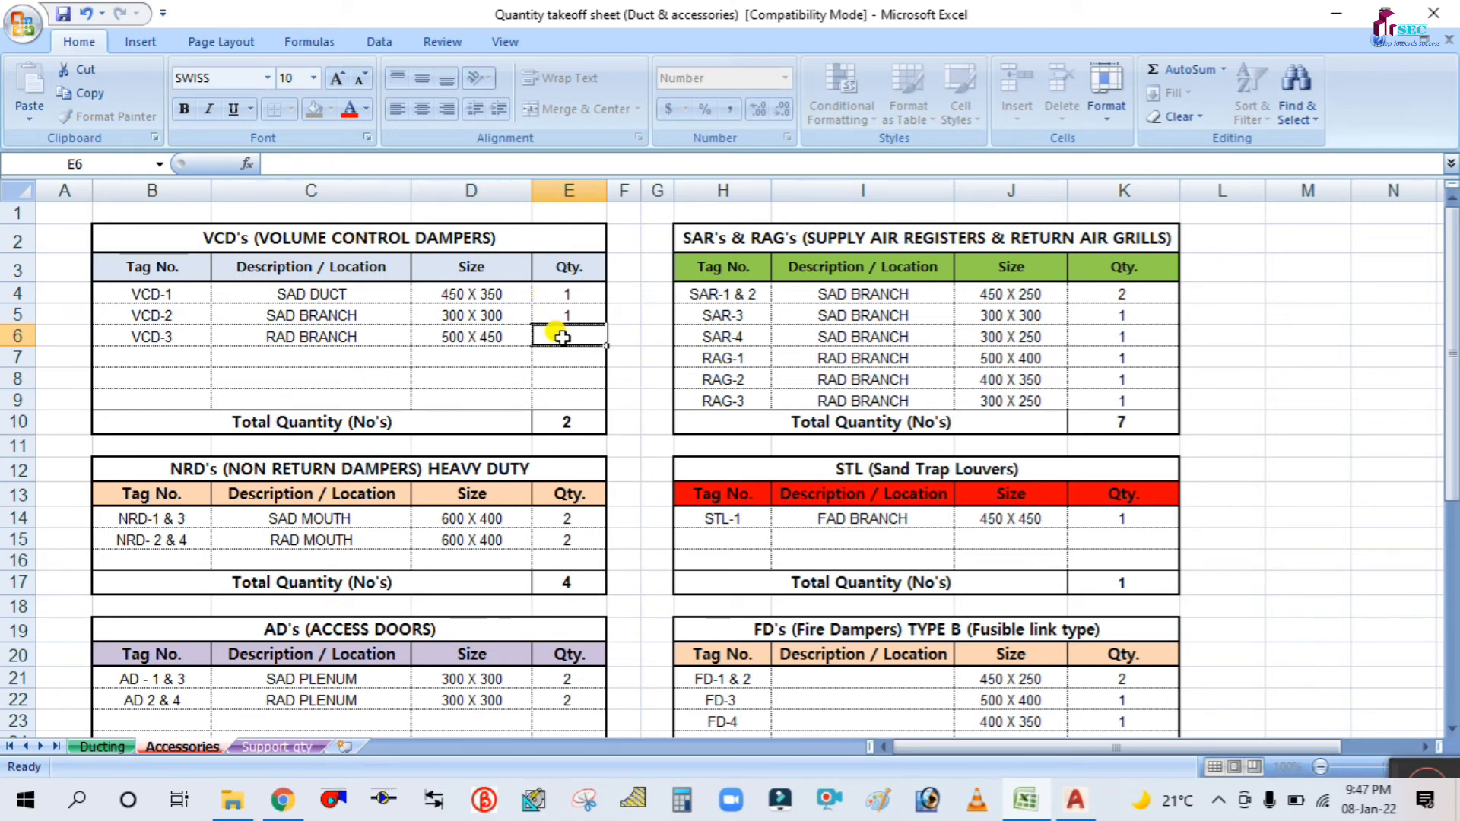
type("1")
left_click(506, 374)
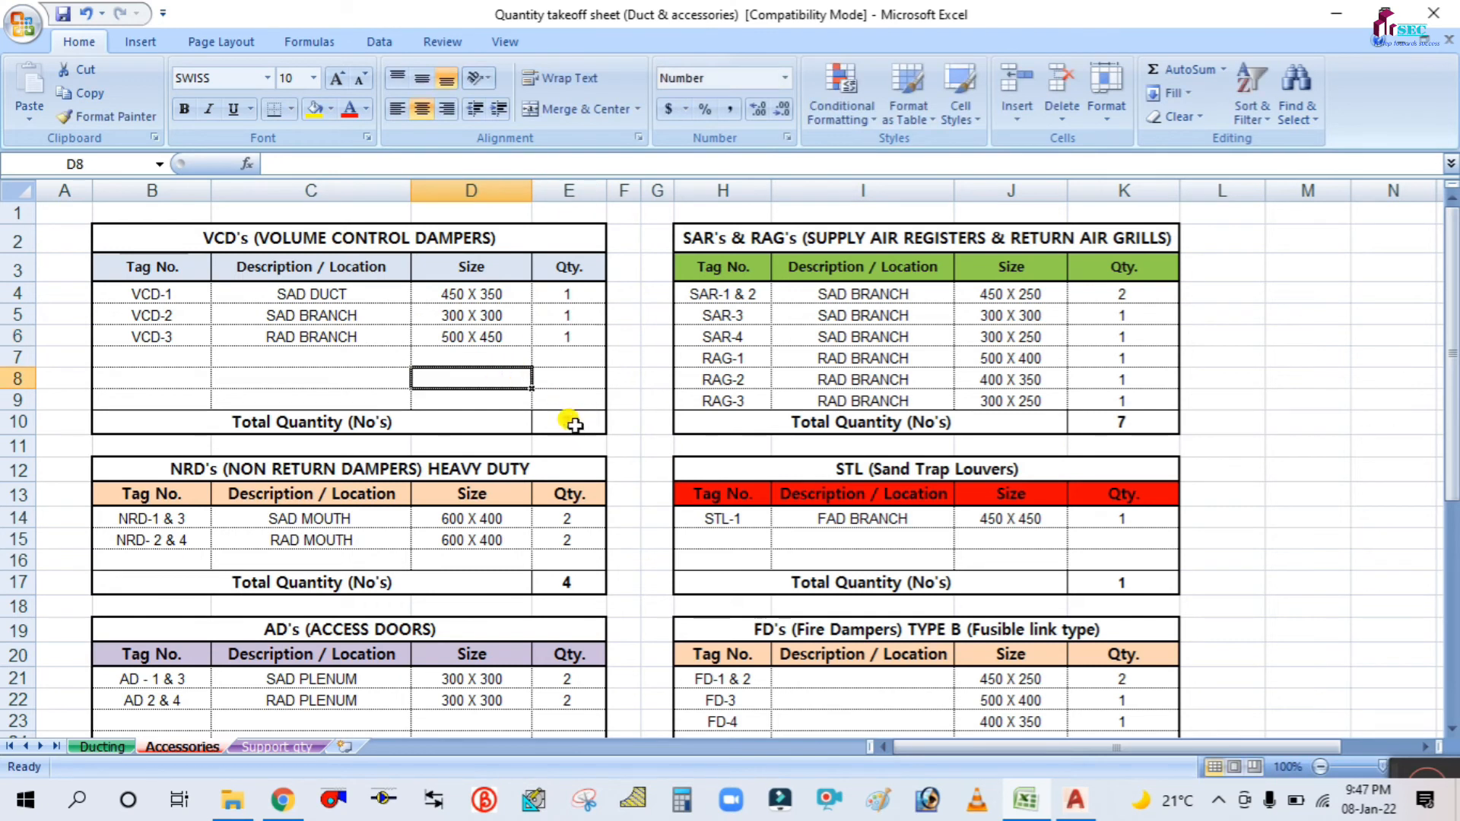
Check the VCD table's total quantity formula and look over the sand trap louver, access door and non return damper tables.
double_click(575, 421)
key("Escape")
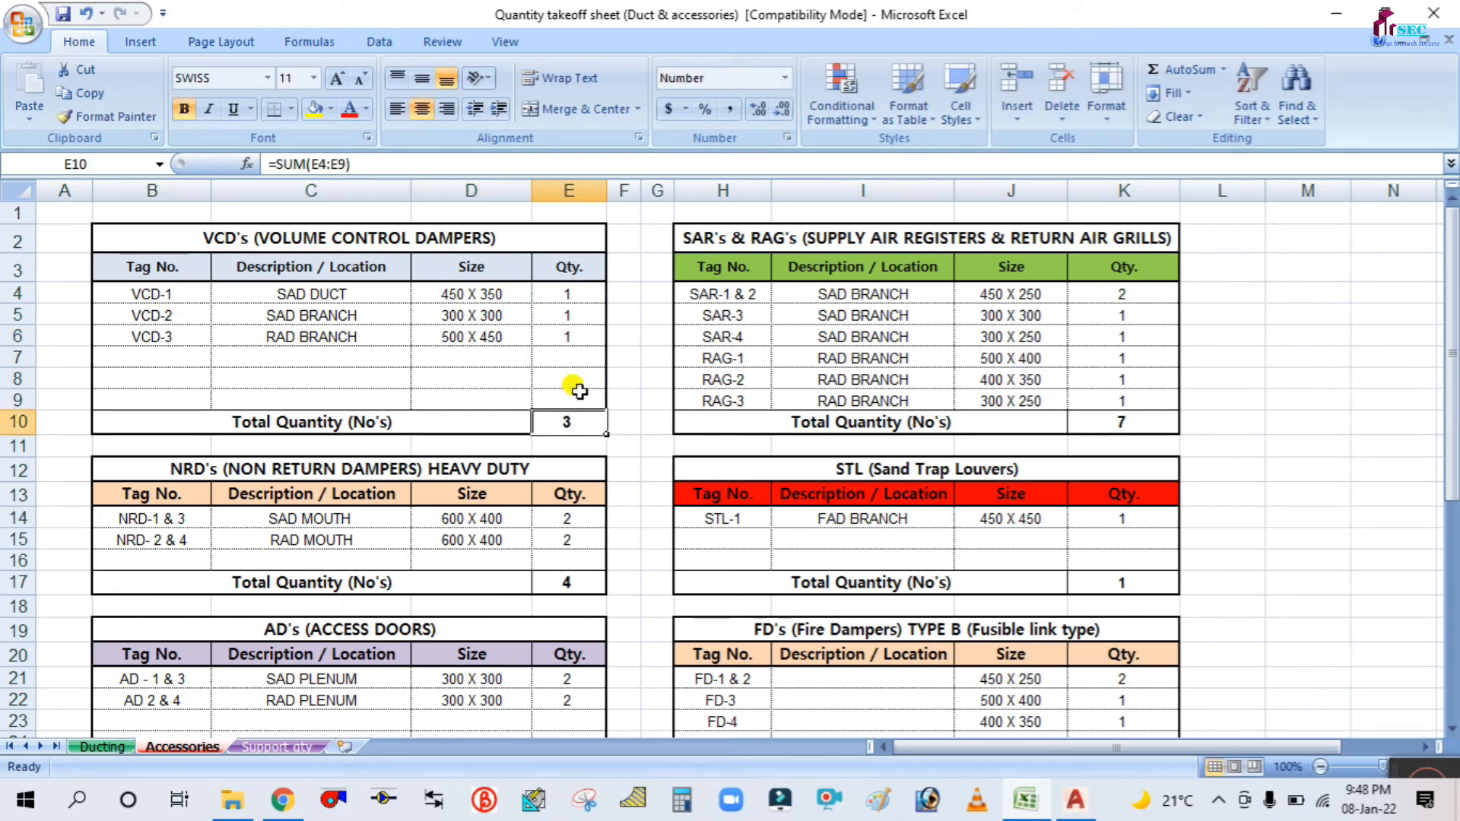
left_click(407, 335)
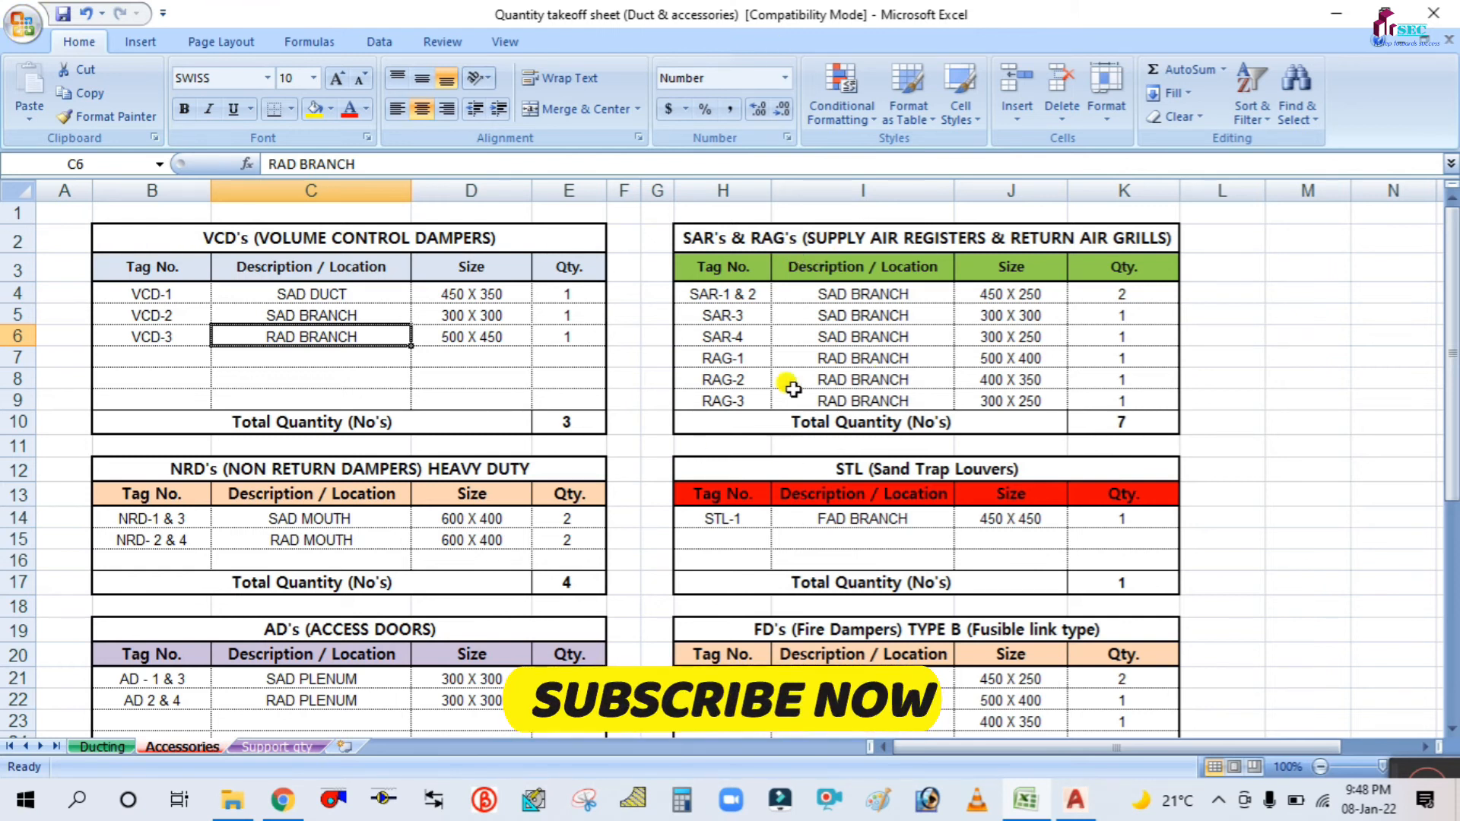
left_click(897, 469)
left_click(872, 560)
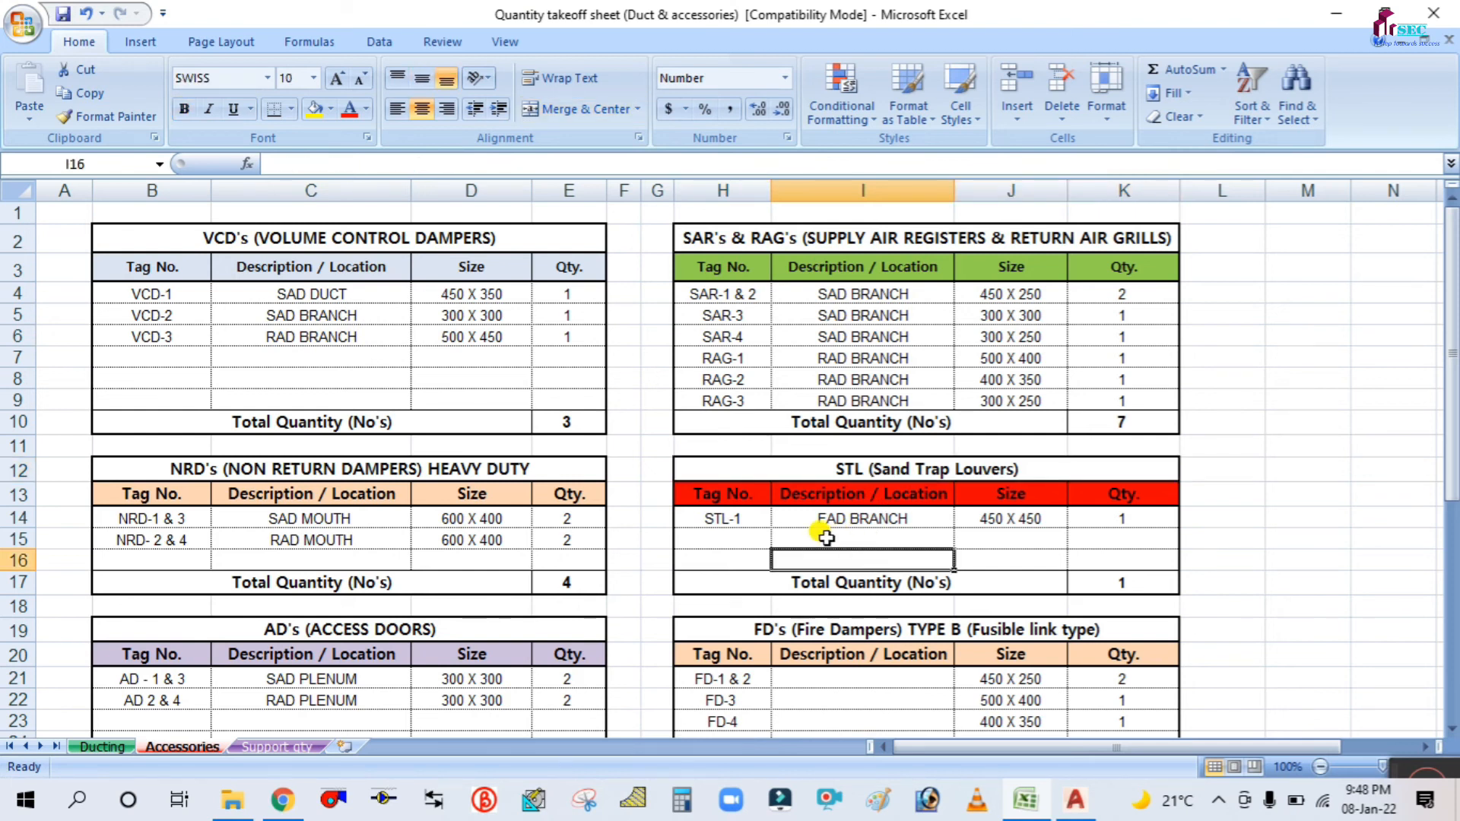
scroll(814, 645, "down", 1)
left_click(374, 549)
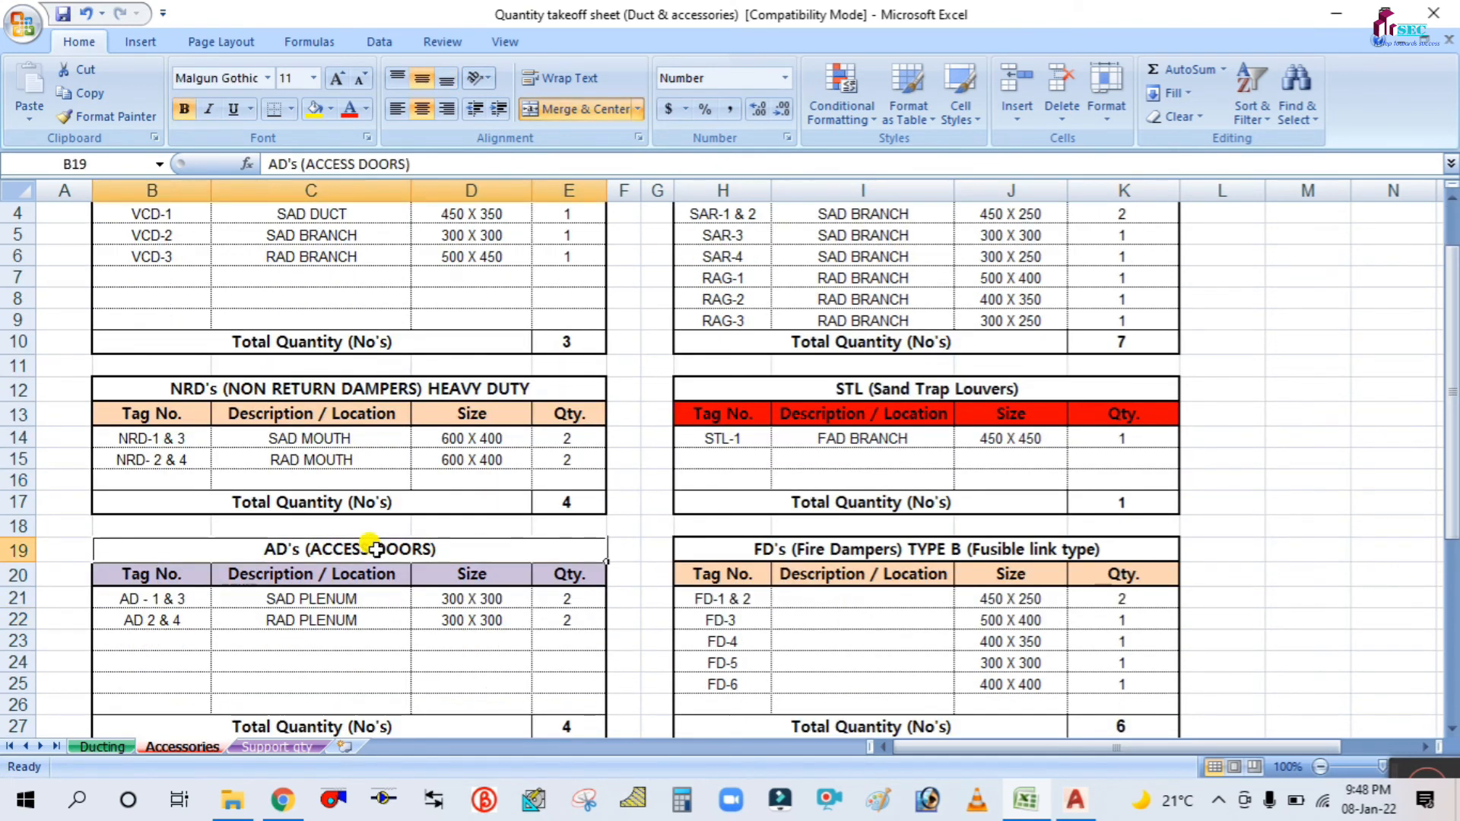
left_click(322, 390)
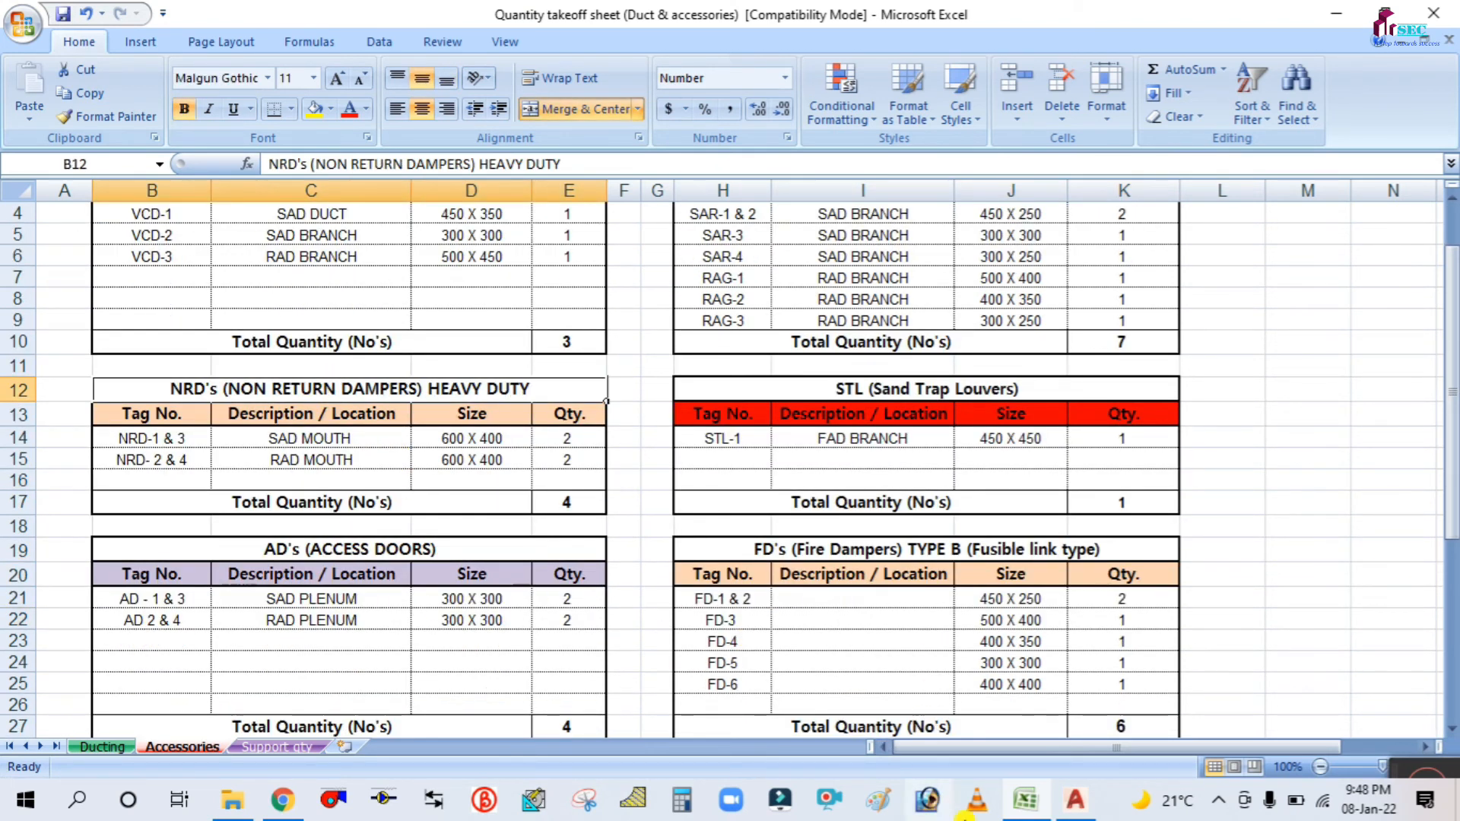
Switch to the AutoCAD roof layout and examine the damper and sand trap louver tags on the fresh air branch.
left_click(1072, 800)
scroll(642, 417, "down", 5)
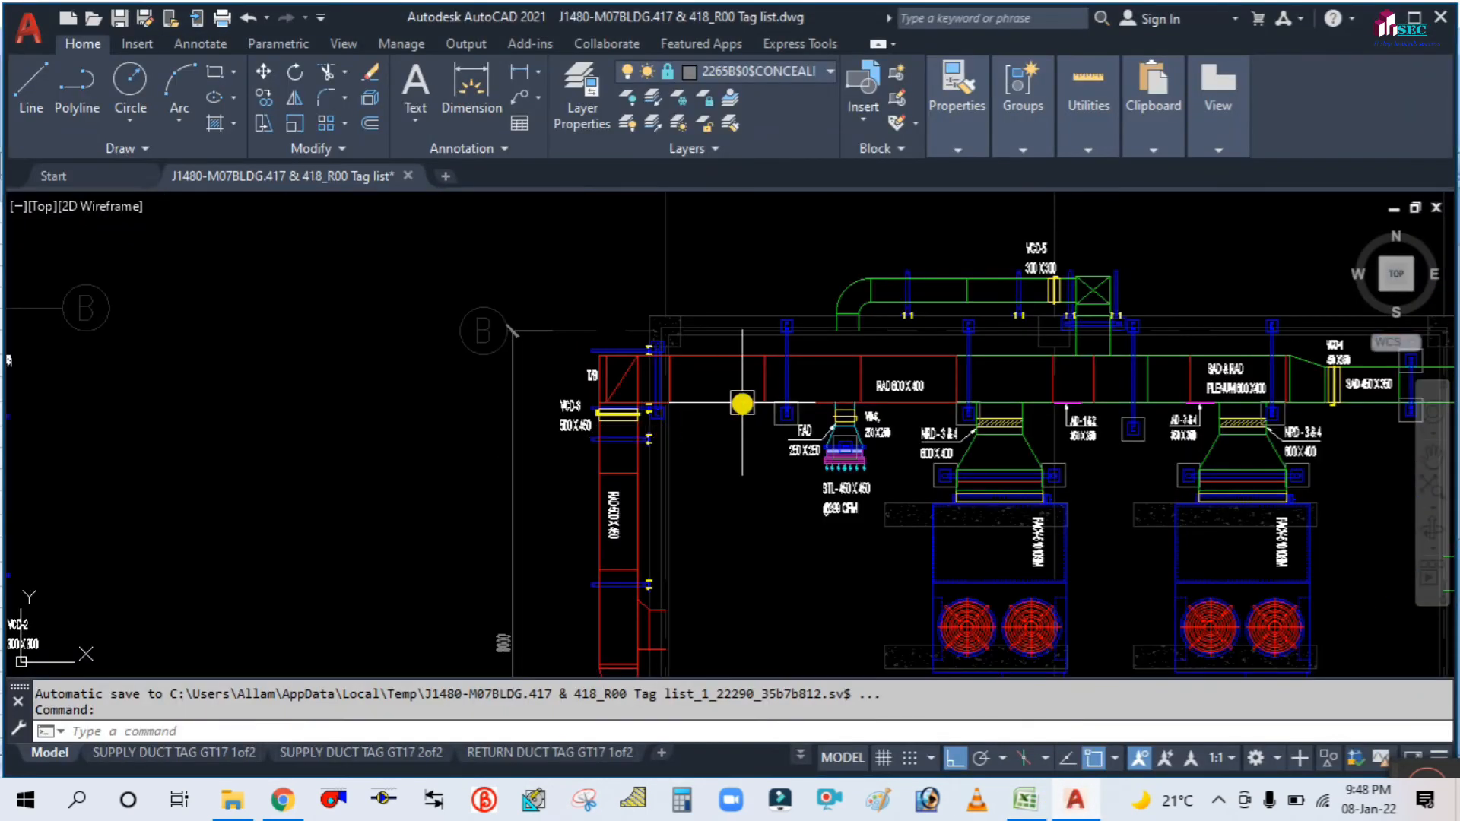
scroll(399, 391, "down", 2)
scroll(400, 391, "up", 6)
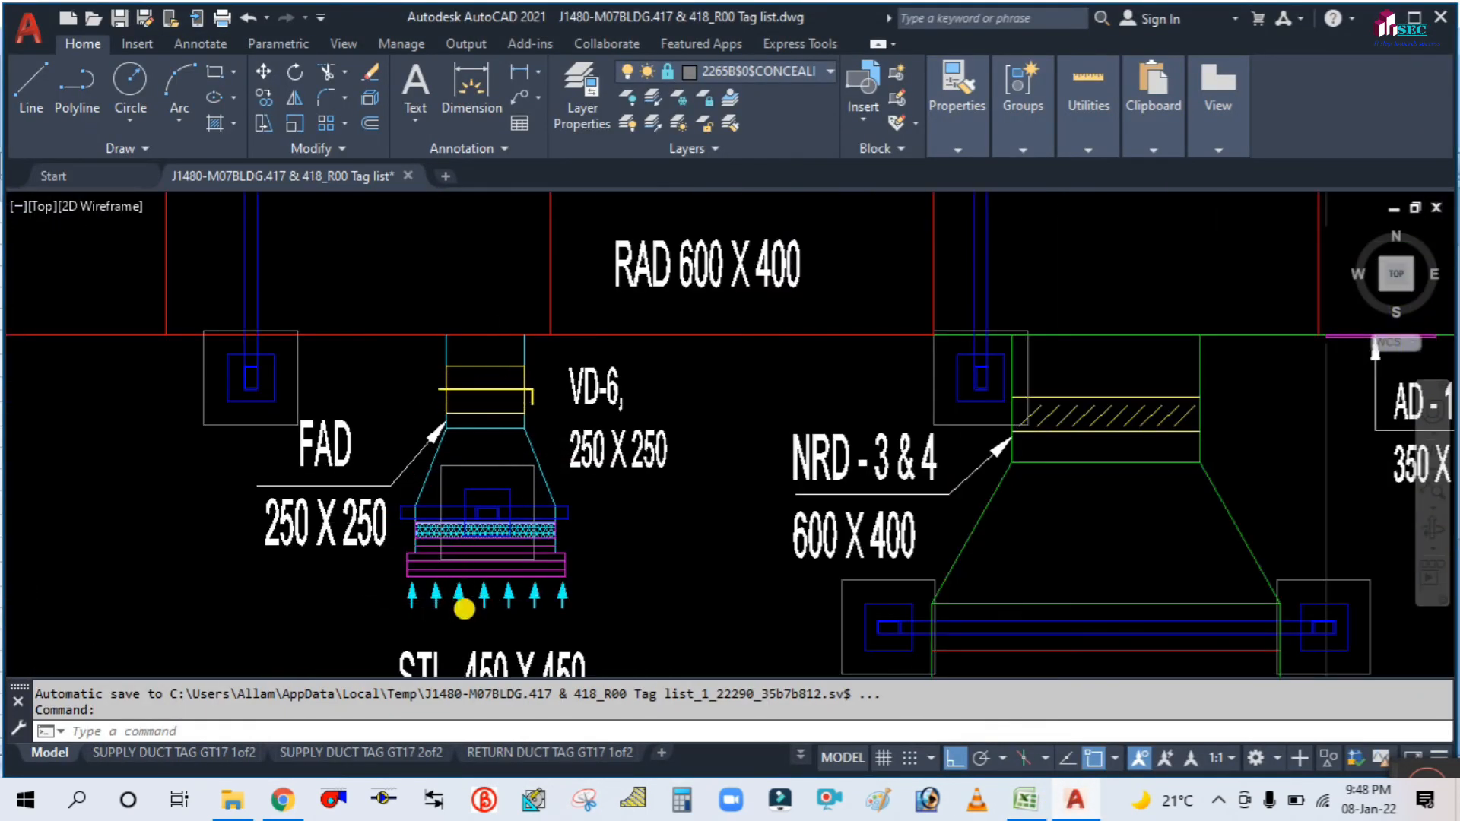
scroll(463, 608, "up", 3)
scroll(479, 476, "down", 3)
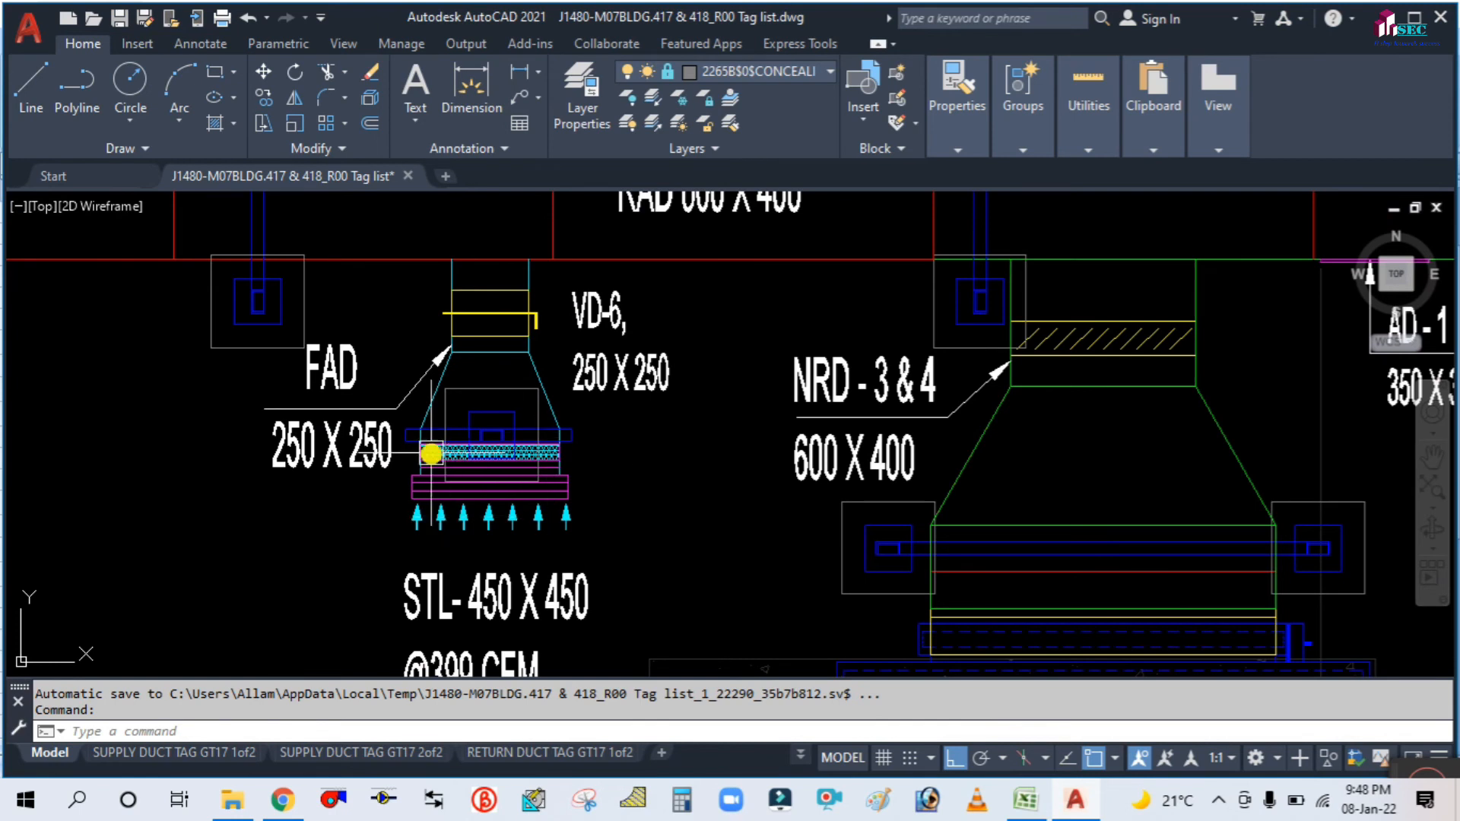
Examine the non return dampers at the package unit duct mouths and how the units connect to the plenum.
scroll(431, 453, "down", 3)
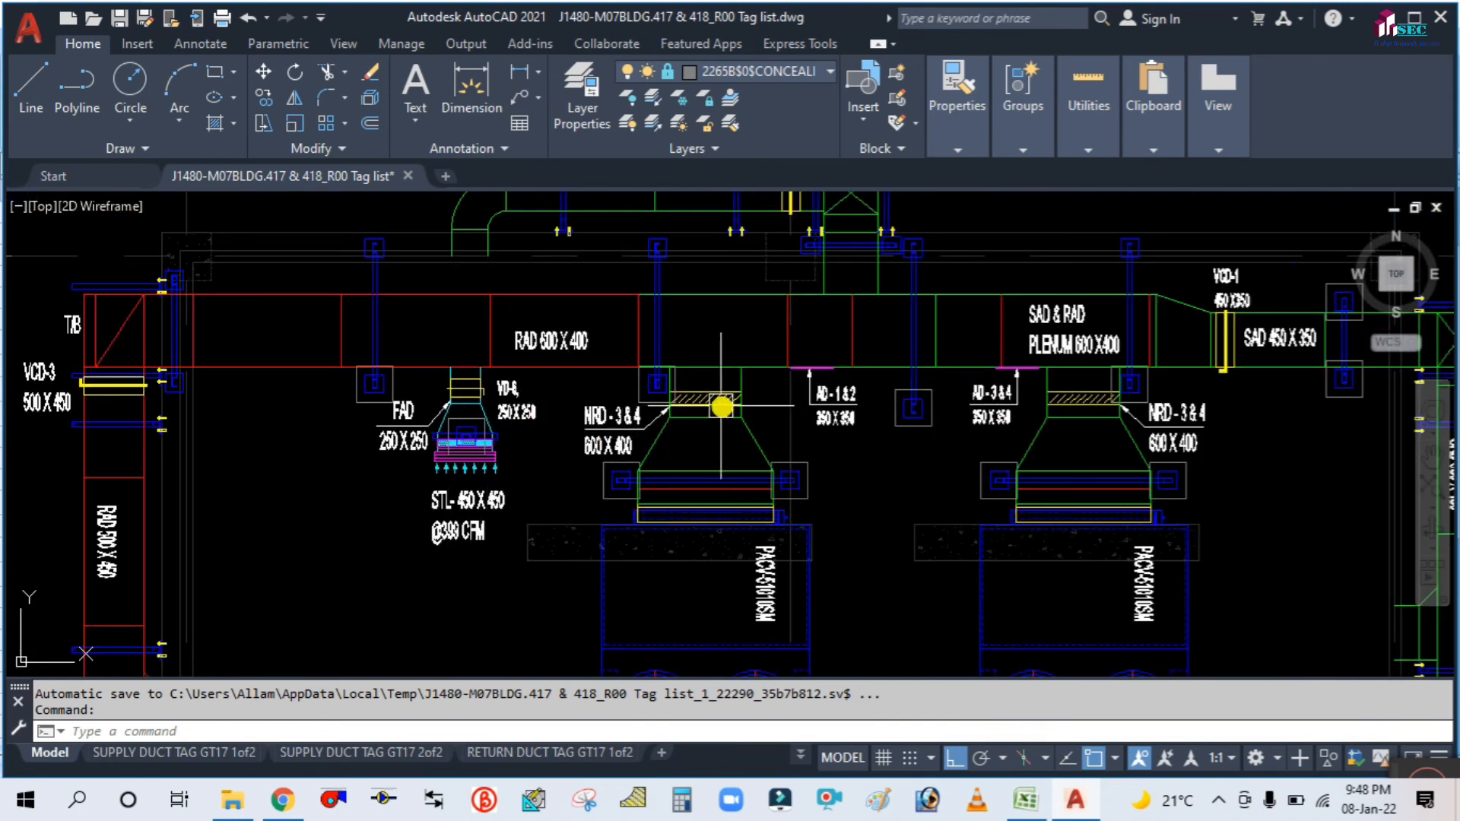
scroll(521, 463, "up", 5)
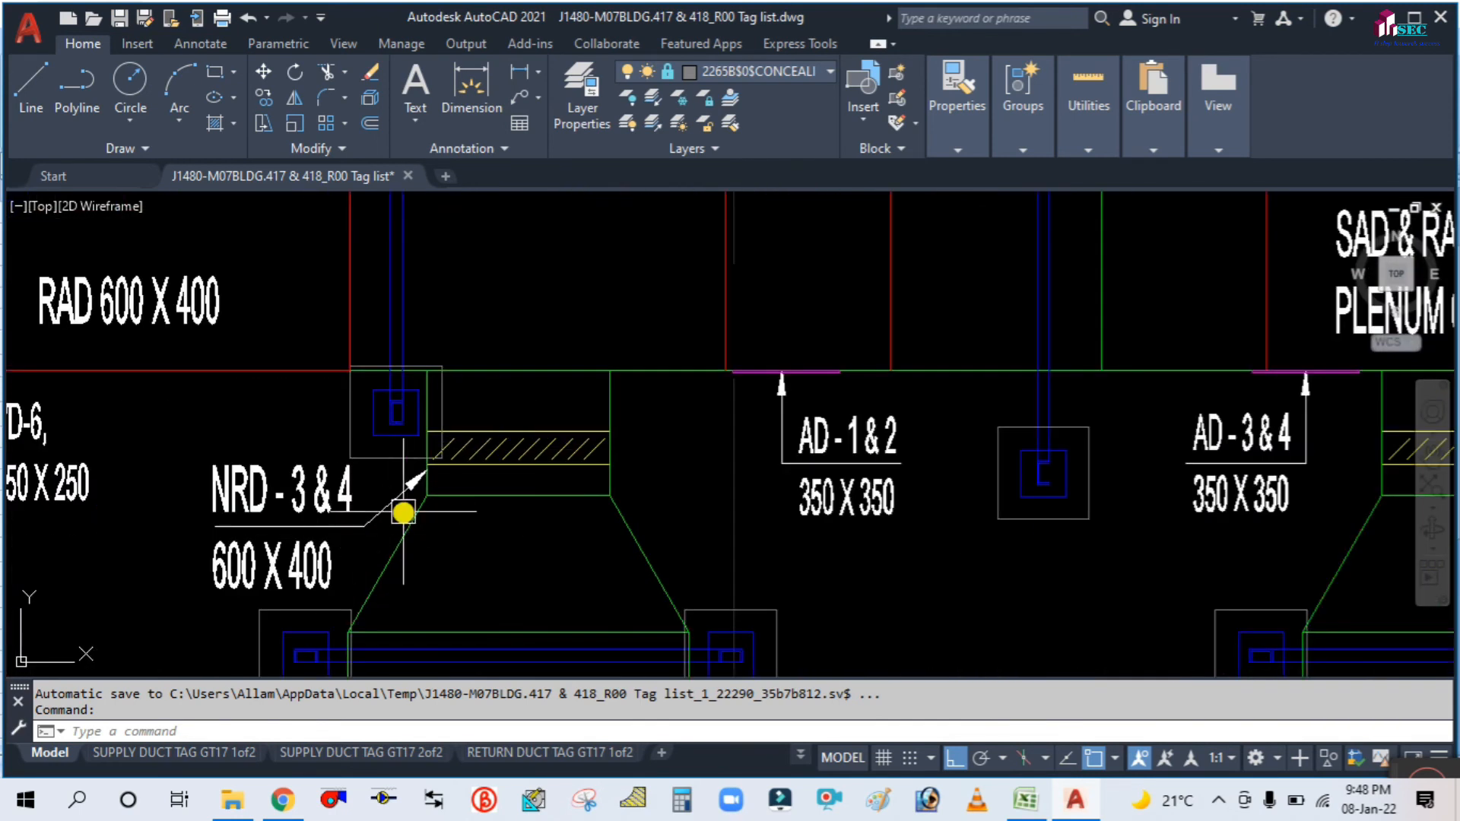
scroll(489, 426, "down", 4)
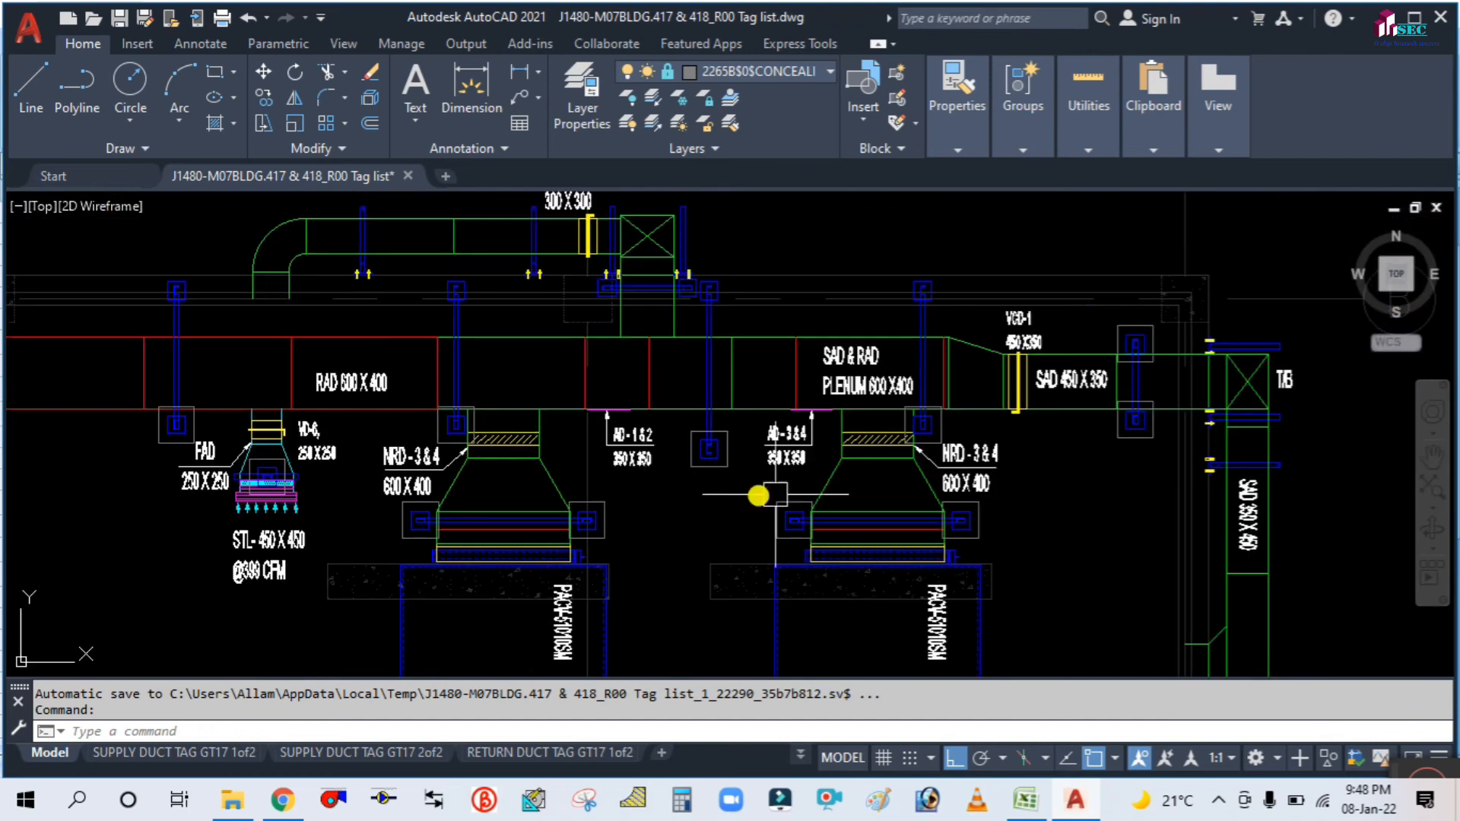
middle_click_drag(707, 467, 651, 349)
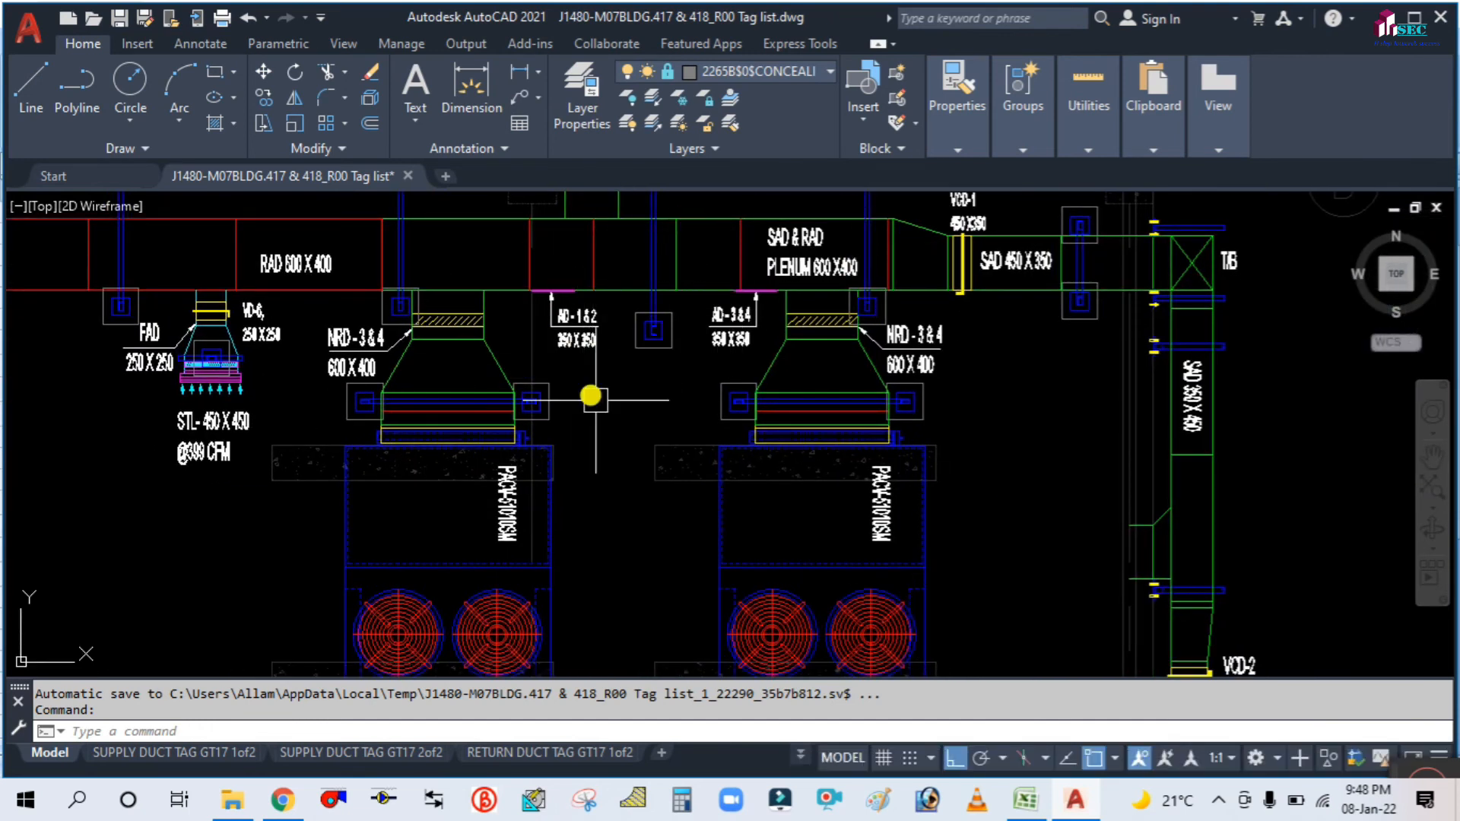
scroll(608, 466, "down", 2)
scroll(560, 350, "up", 2)
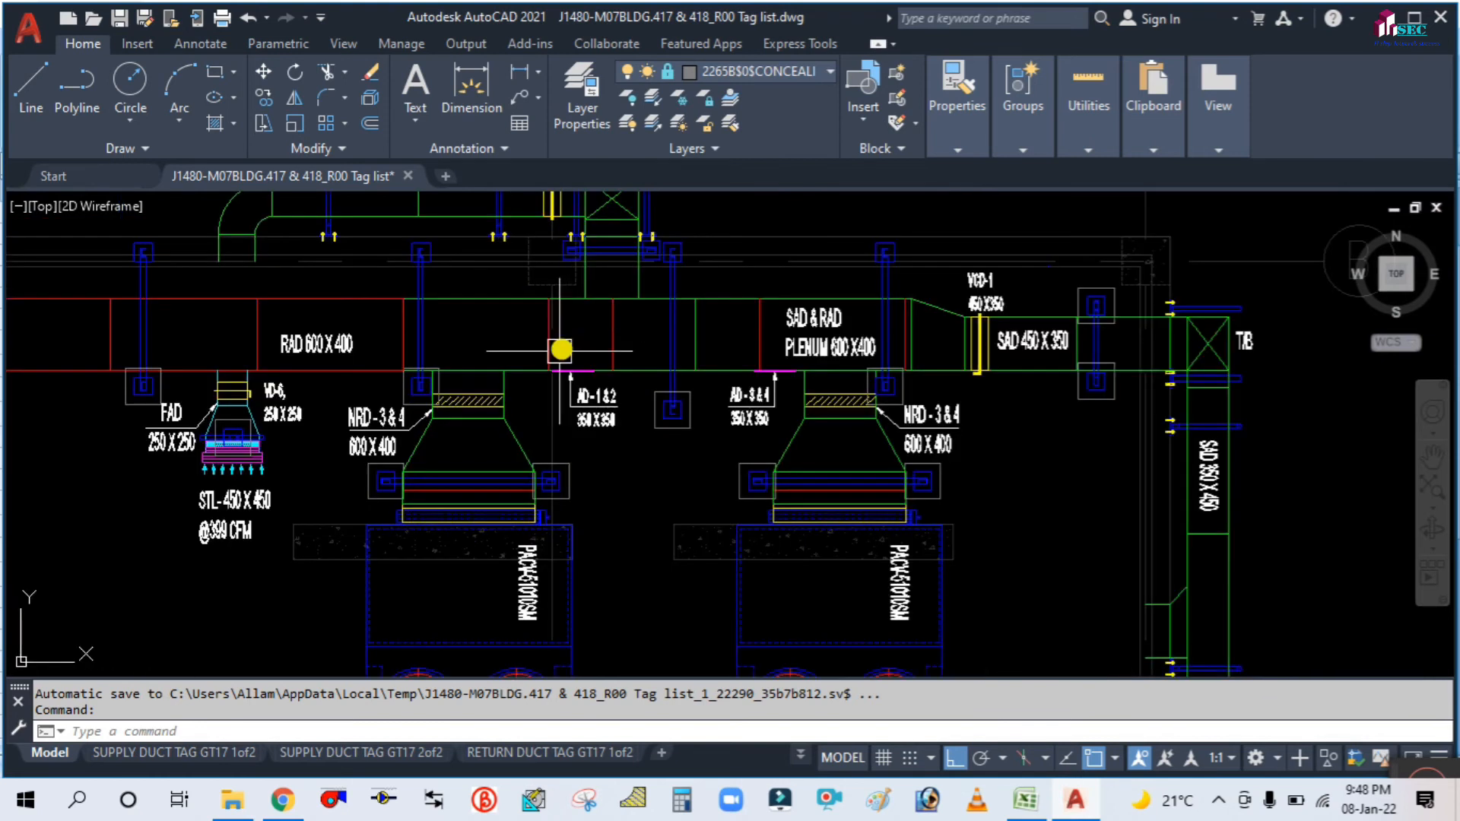
middle_click_drag(606, 504, 590, 385)
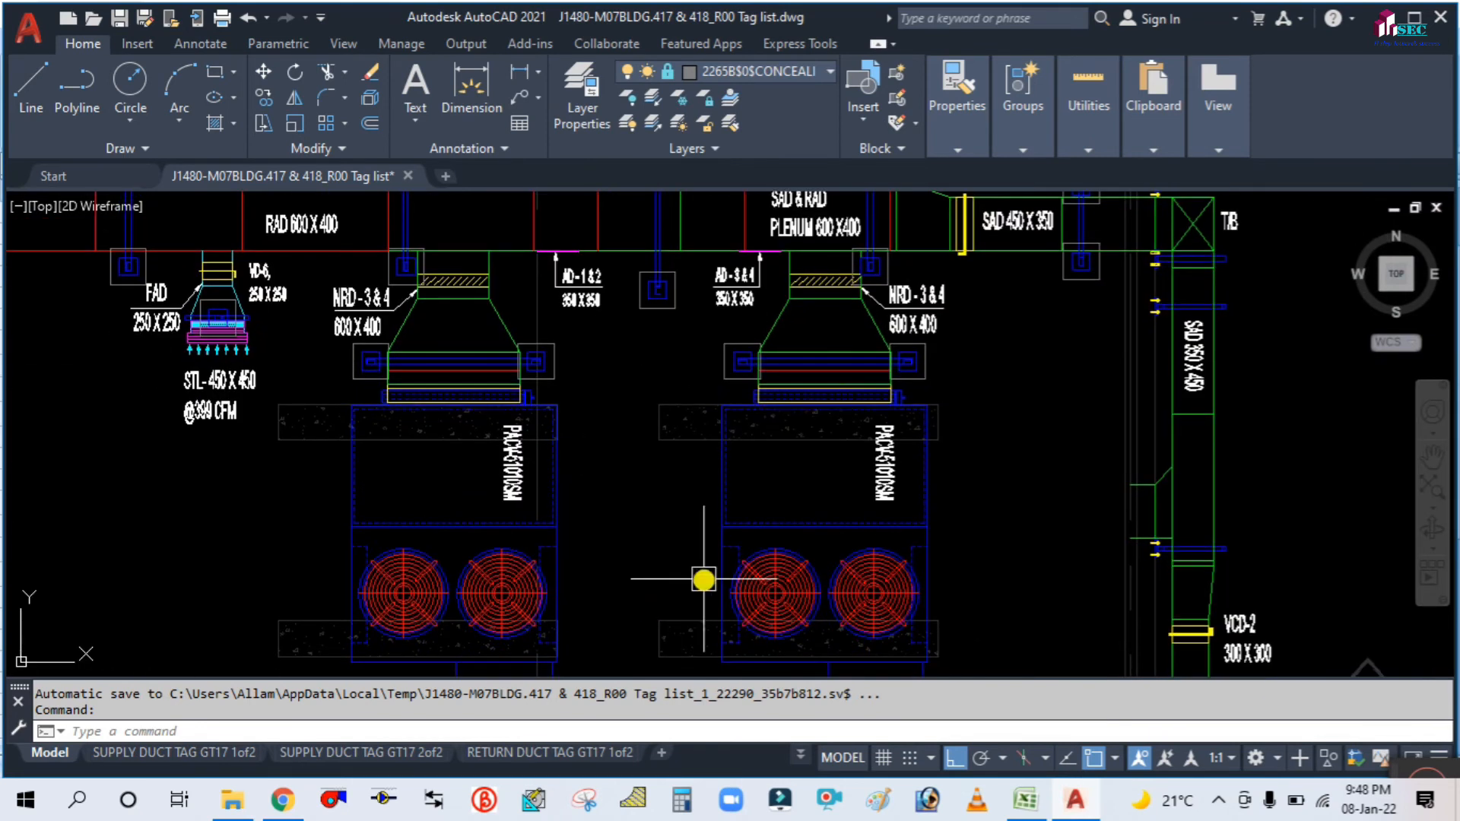
middle_click_drag(683, 554, 677, 373)
scroll(636, 505, "down", 1)
middle_click_drag(635, 459, 633, 507)
middle_click_drag(620, 362, 605, 407)
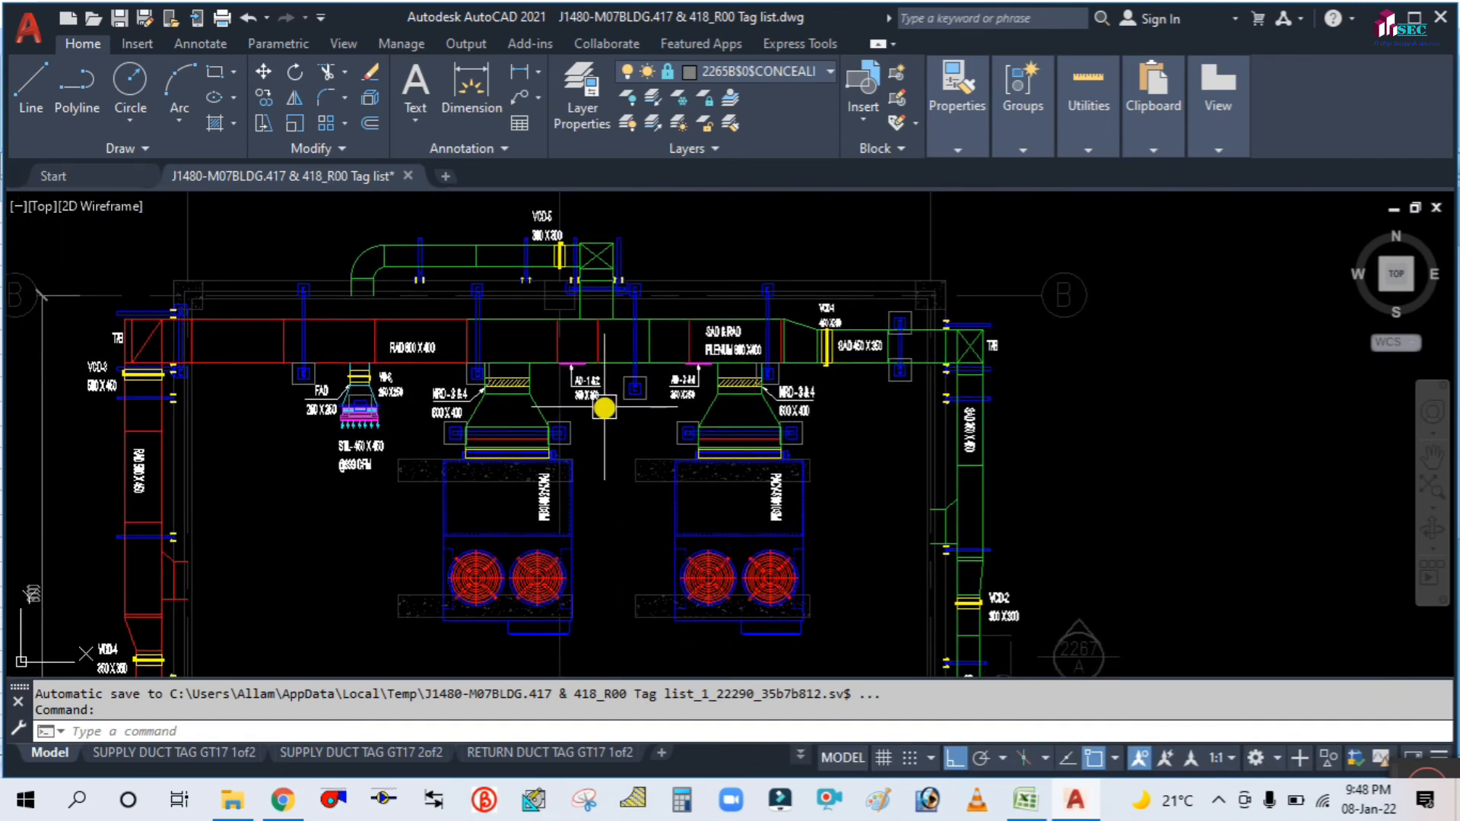
Examine the tags, sizes and positions of access doors AD-1 & 2 and AD-3 & 4 along the SAD and RAD plenum.
scroll(589, 375, "up", 1)
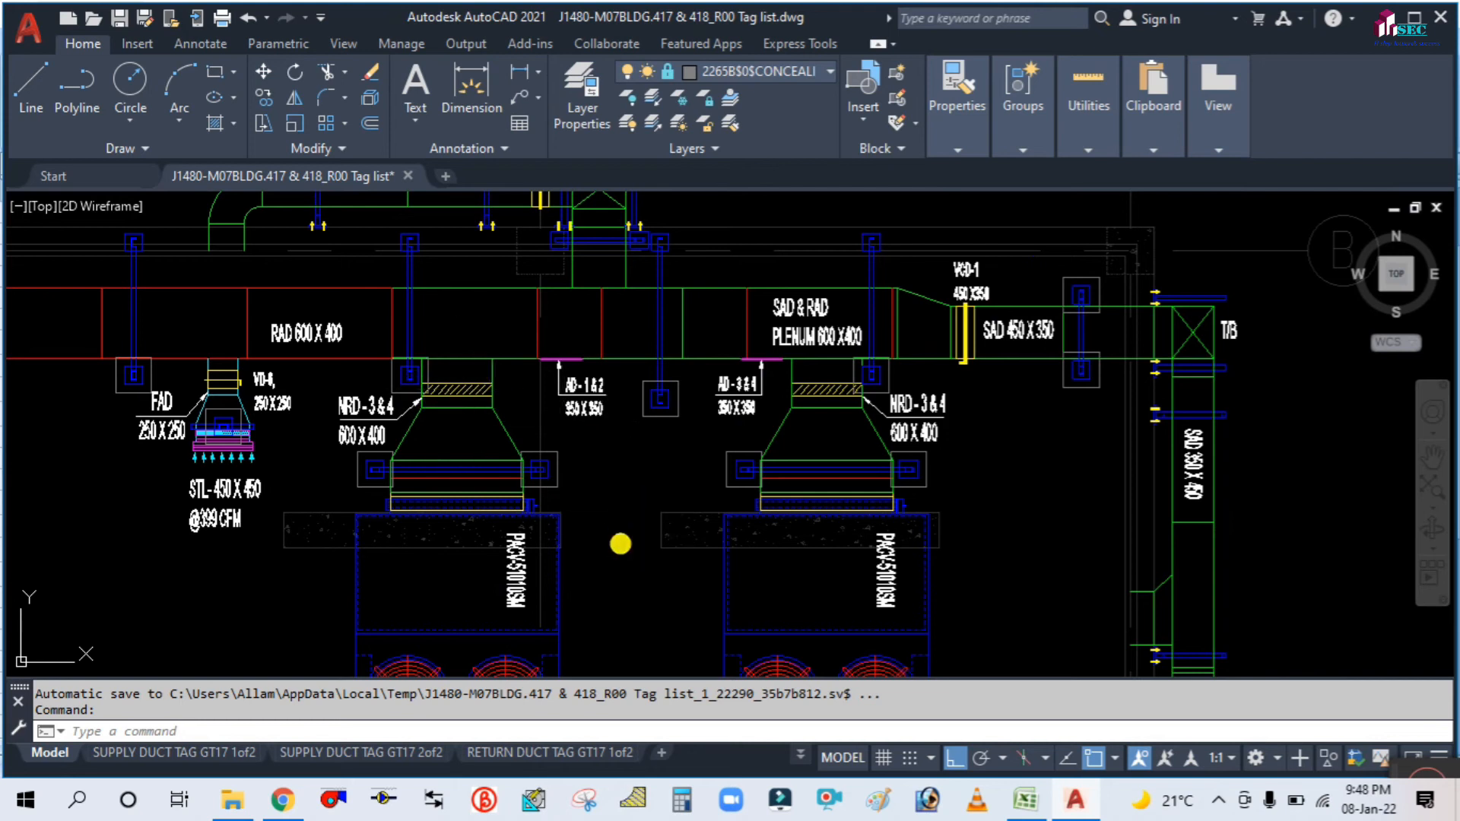
middle_click_drag(620, 544, 609, 491)
scroll(642, 414, "down", 1)
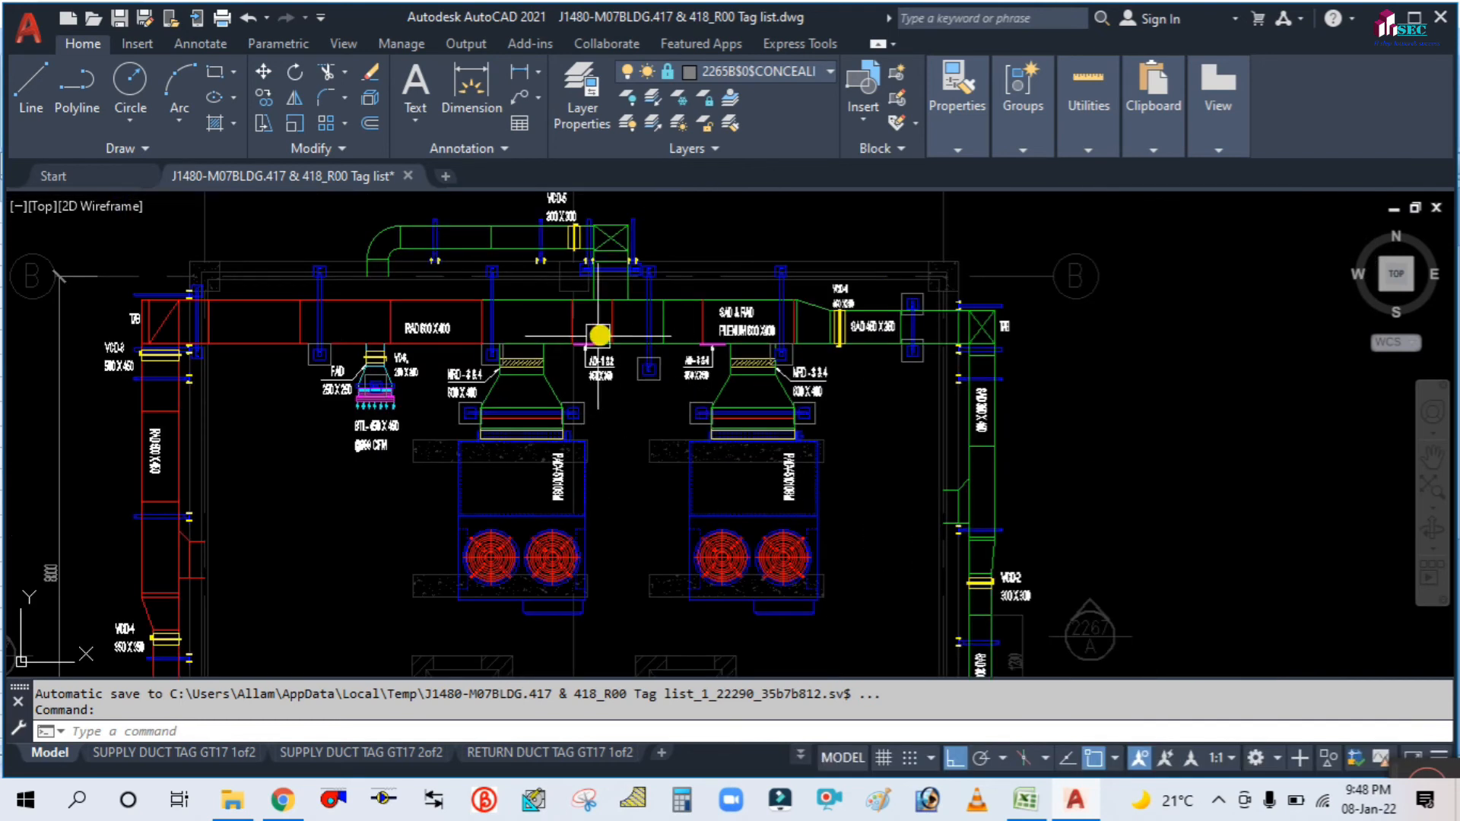
scroll(608, 354, "up", 1)
scroll(532, 376, "up", 1)
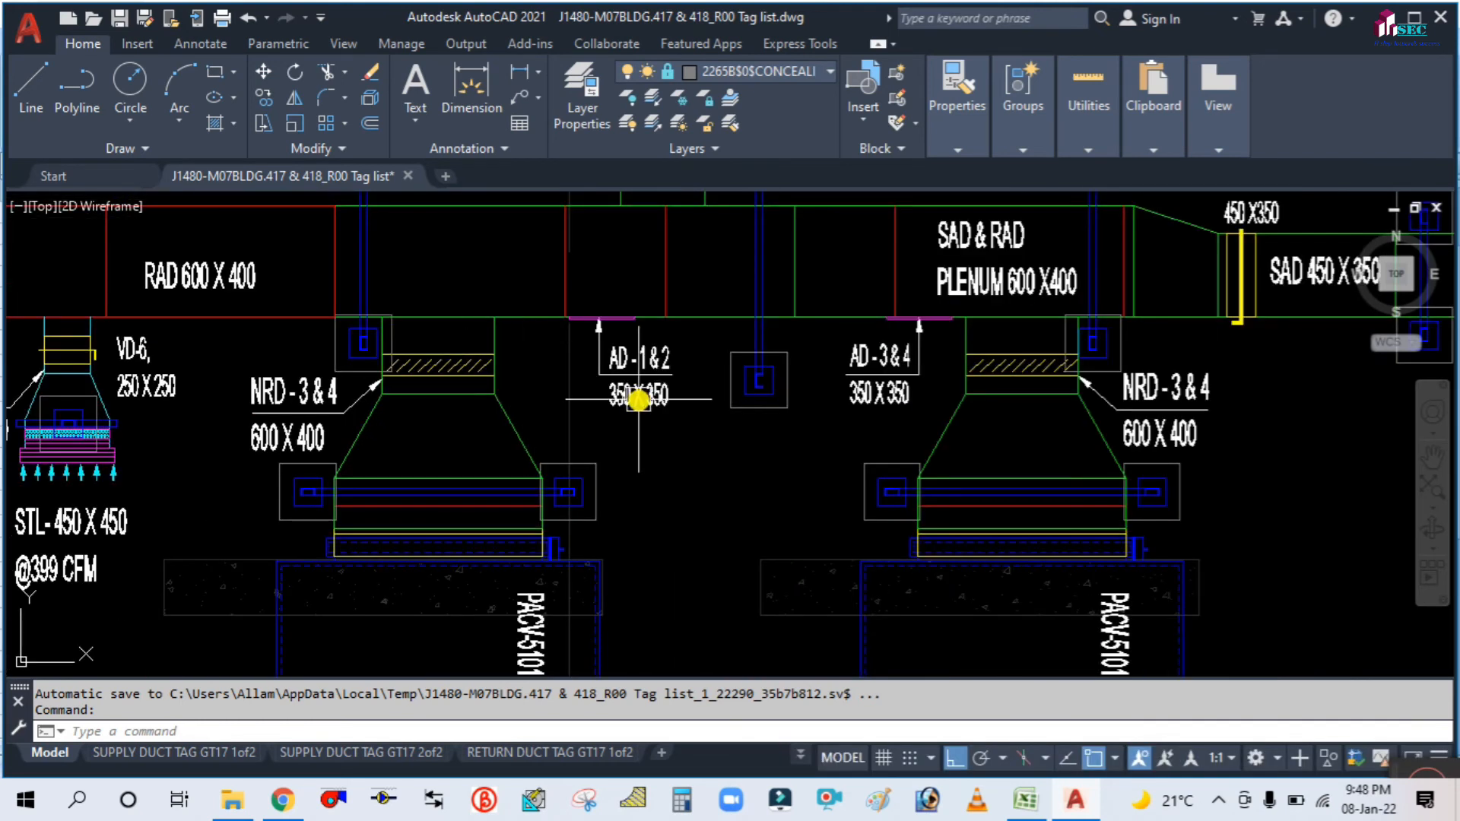
scroll(638, 401, "down", 1)
middle_click_drag(613, 415, 533, 444)
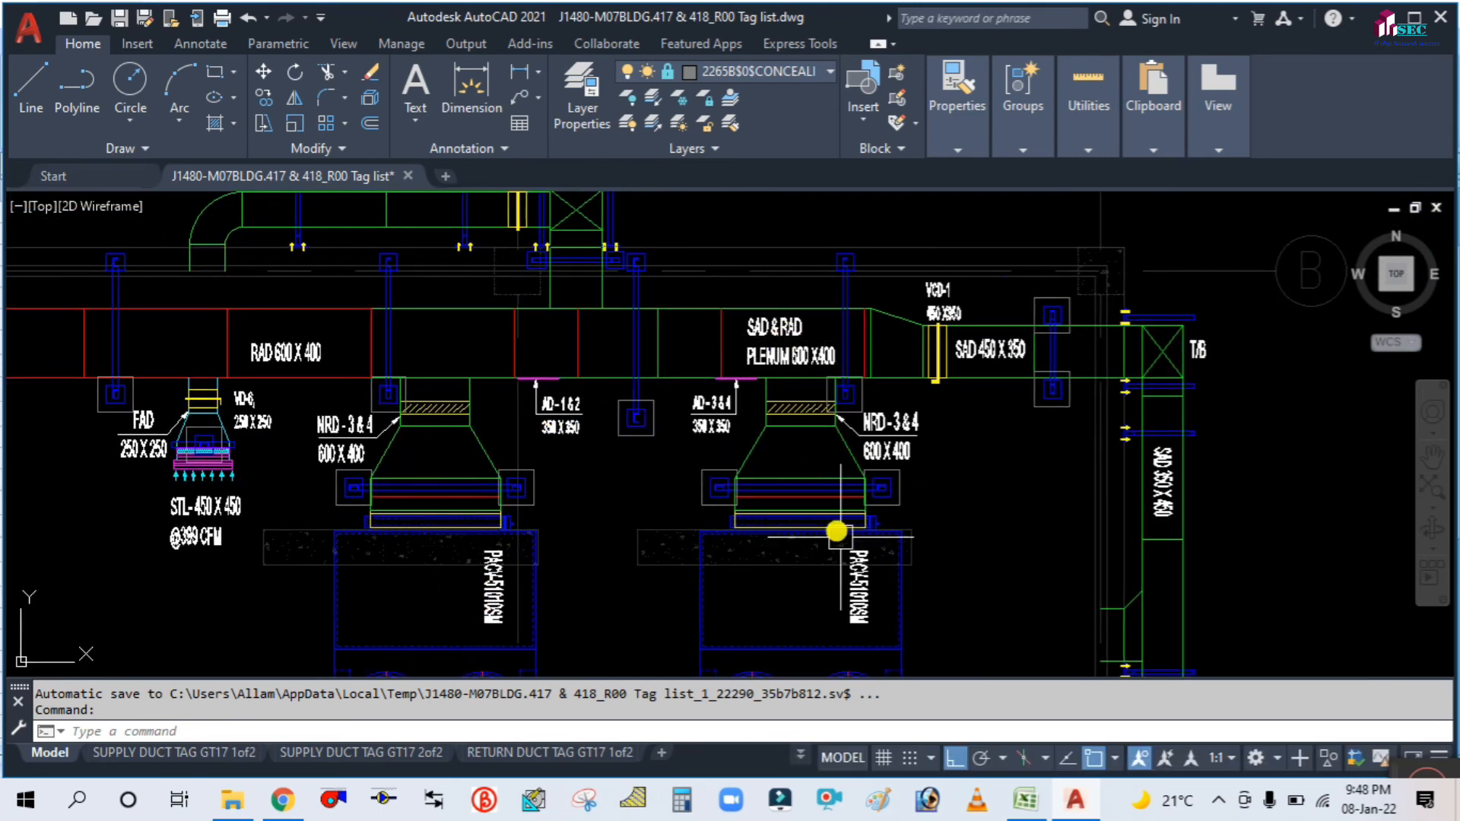
middle_click_drag(960, 508, 856, 424)
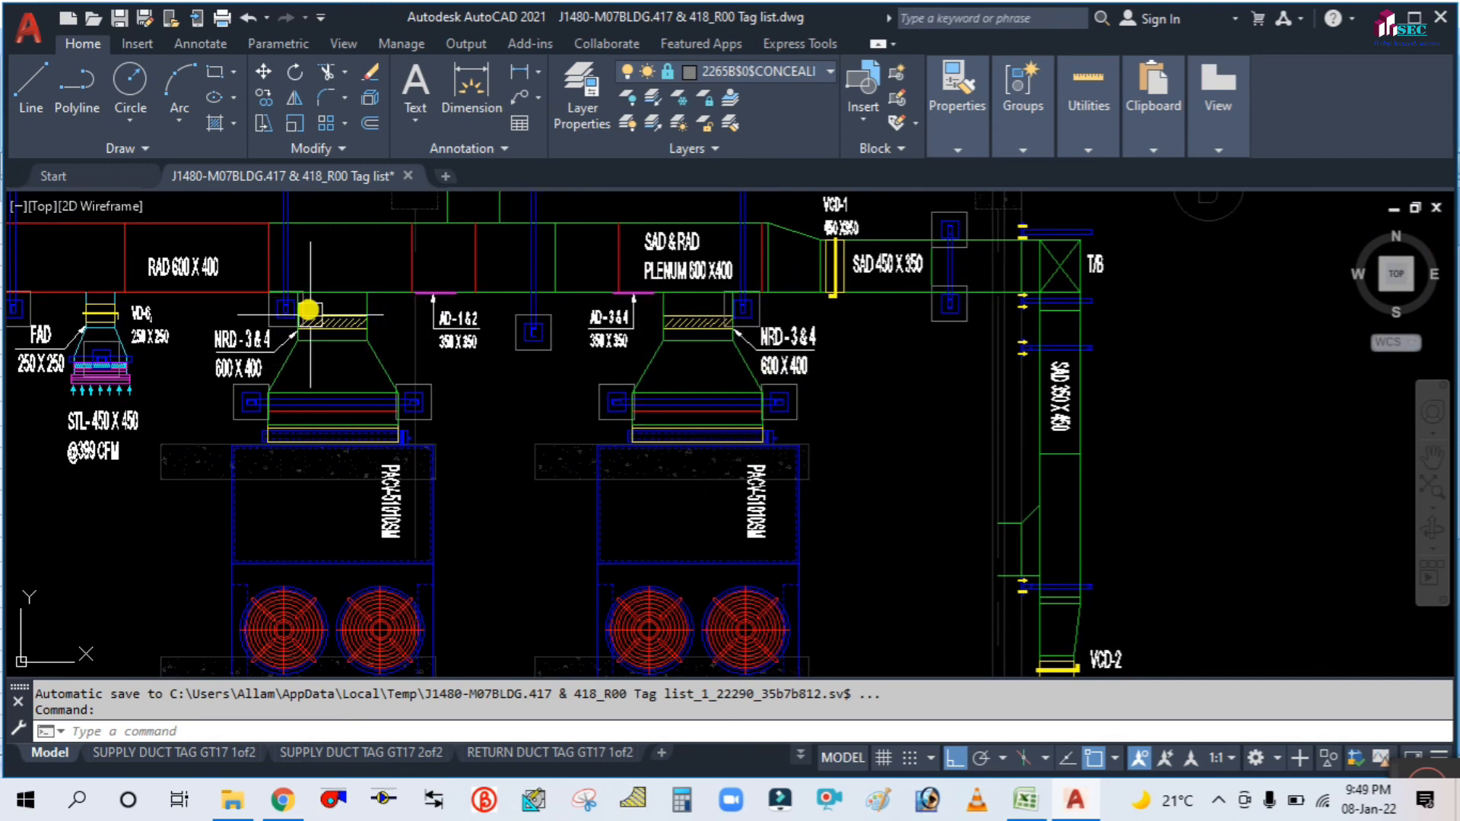
scroll(592, 276, "down", 2)
middle_click_drag(352, 410, 491, 459)
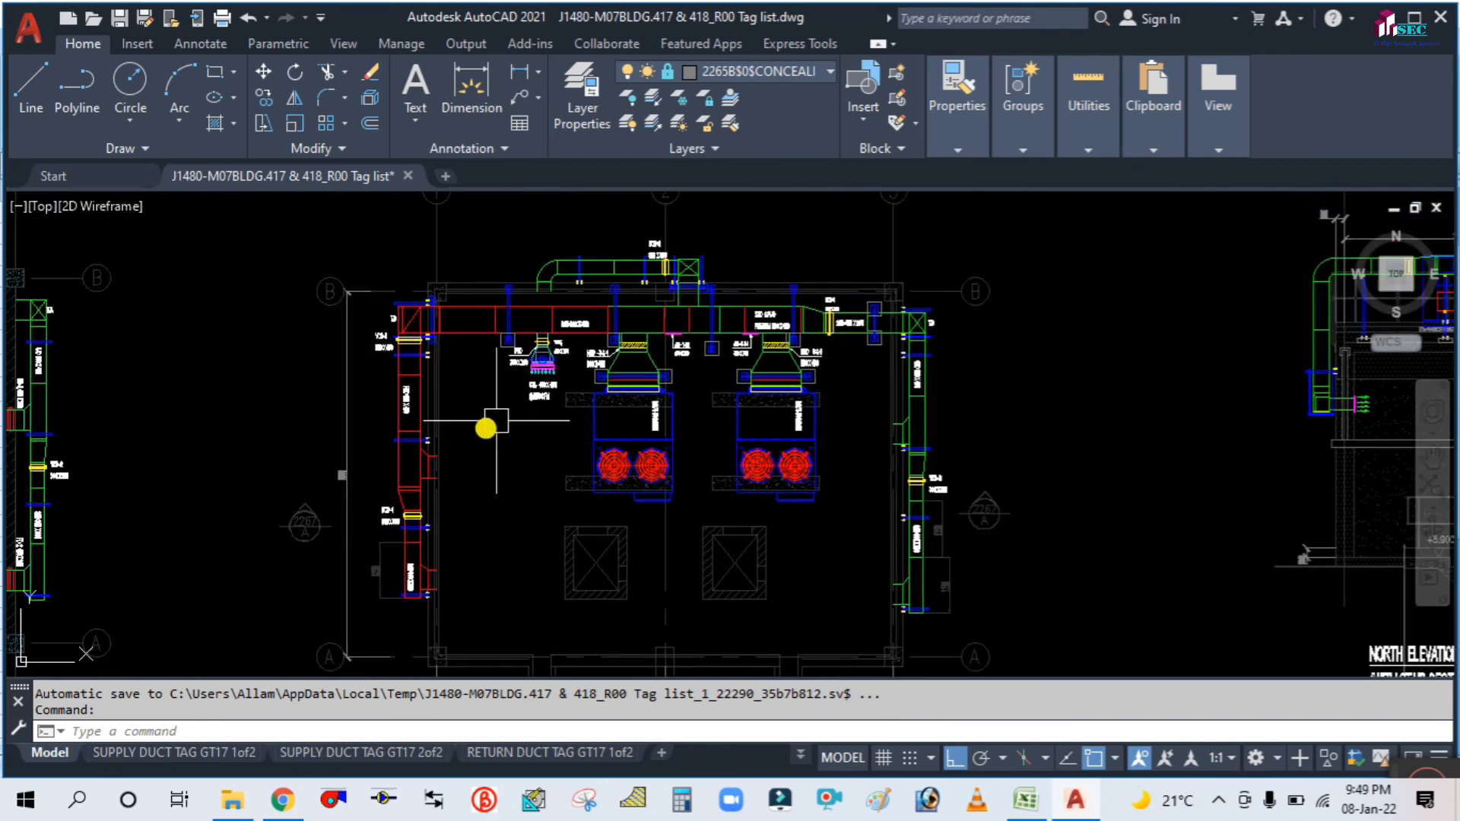
Examine the roof layout and the FD-2 fire damper at register SAR-2 on the floor layout's supply duct.
scroll(626, 330, "up", 2)
scroll(630, 344, "down", 2)
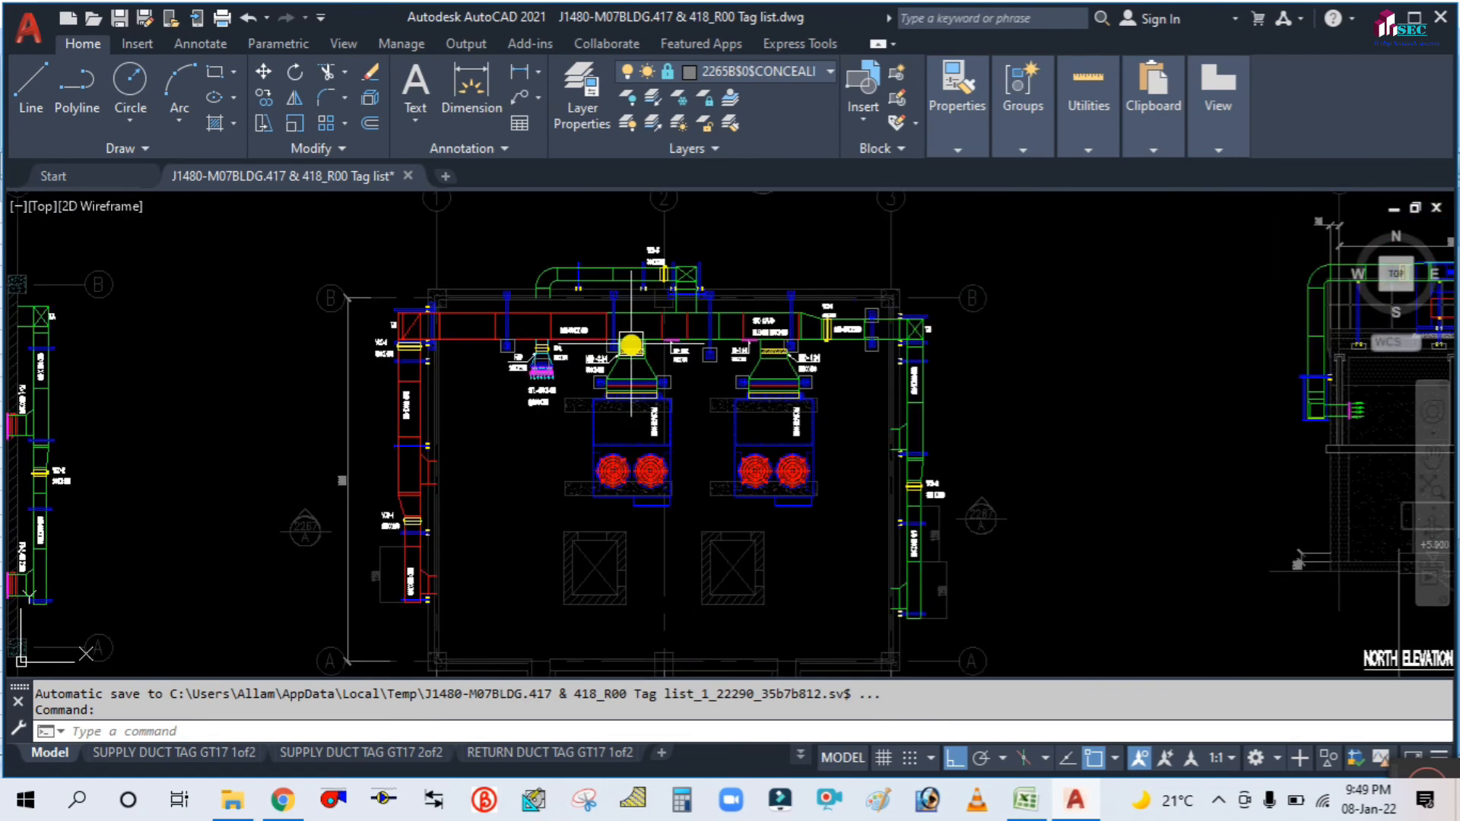
scroll(436, 514, "up", 2)
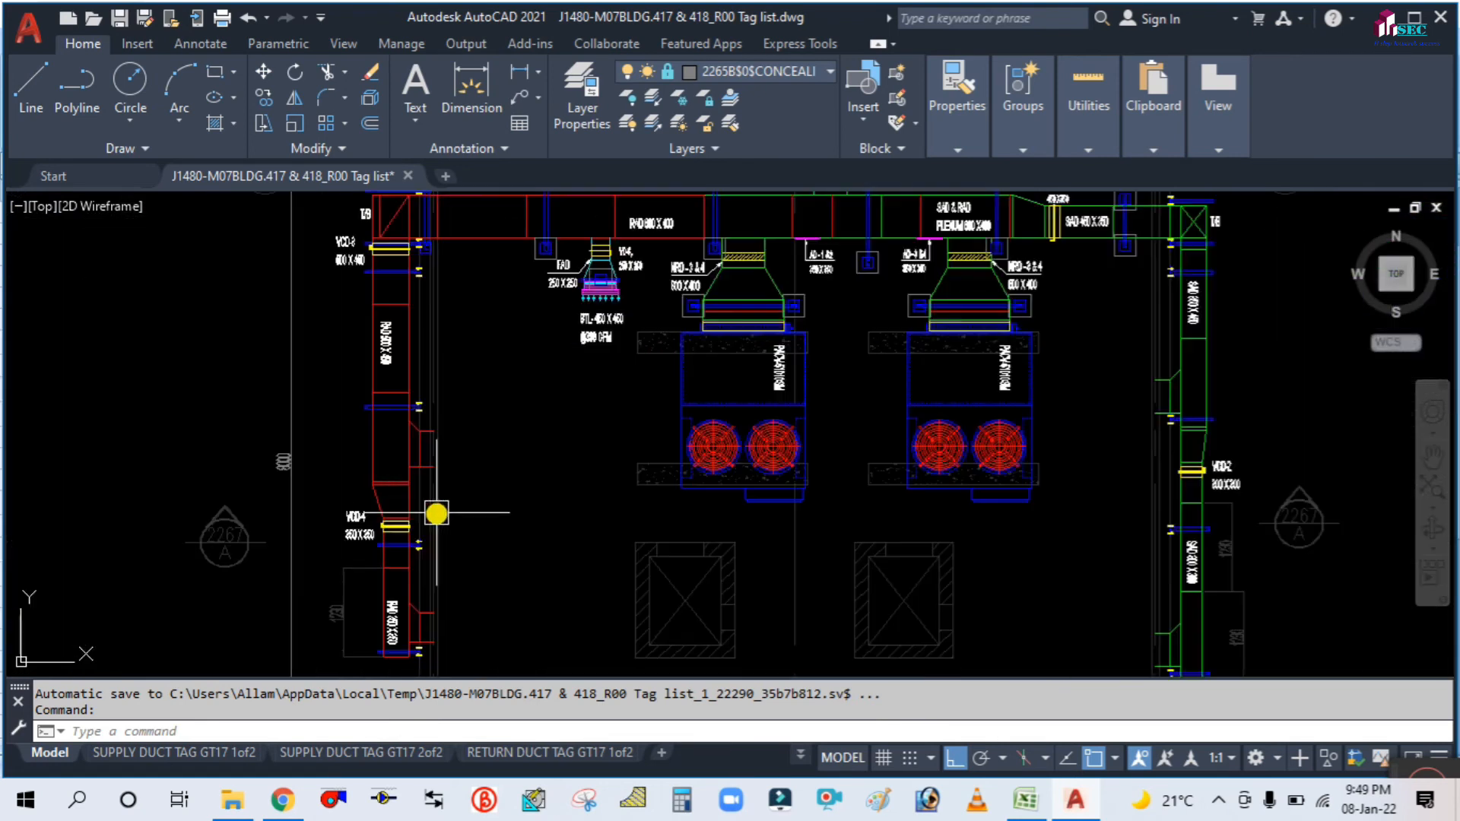
scroll(659, 391, "down", 3)
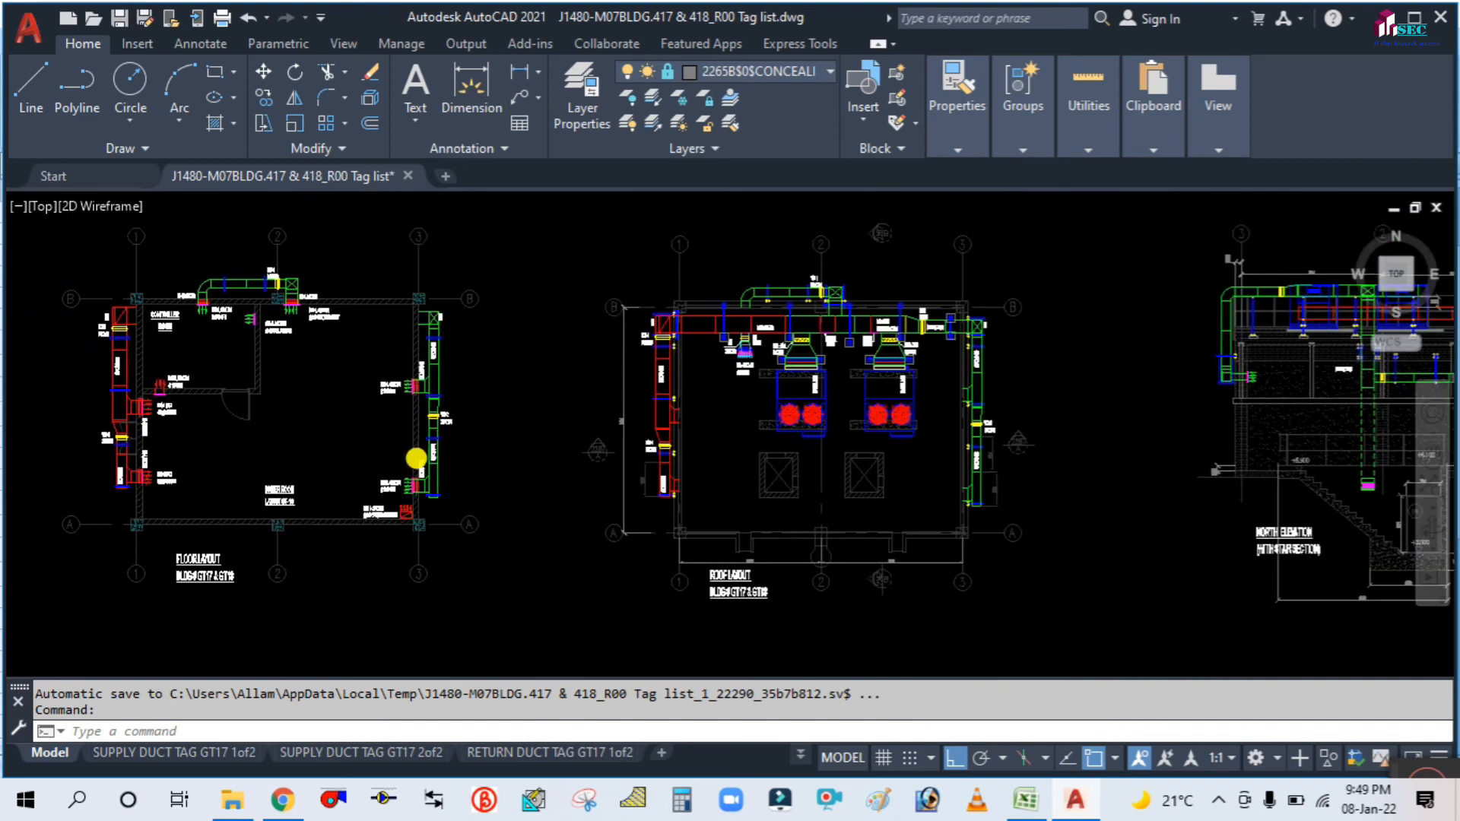
scroll(416, 458, "up", 10)
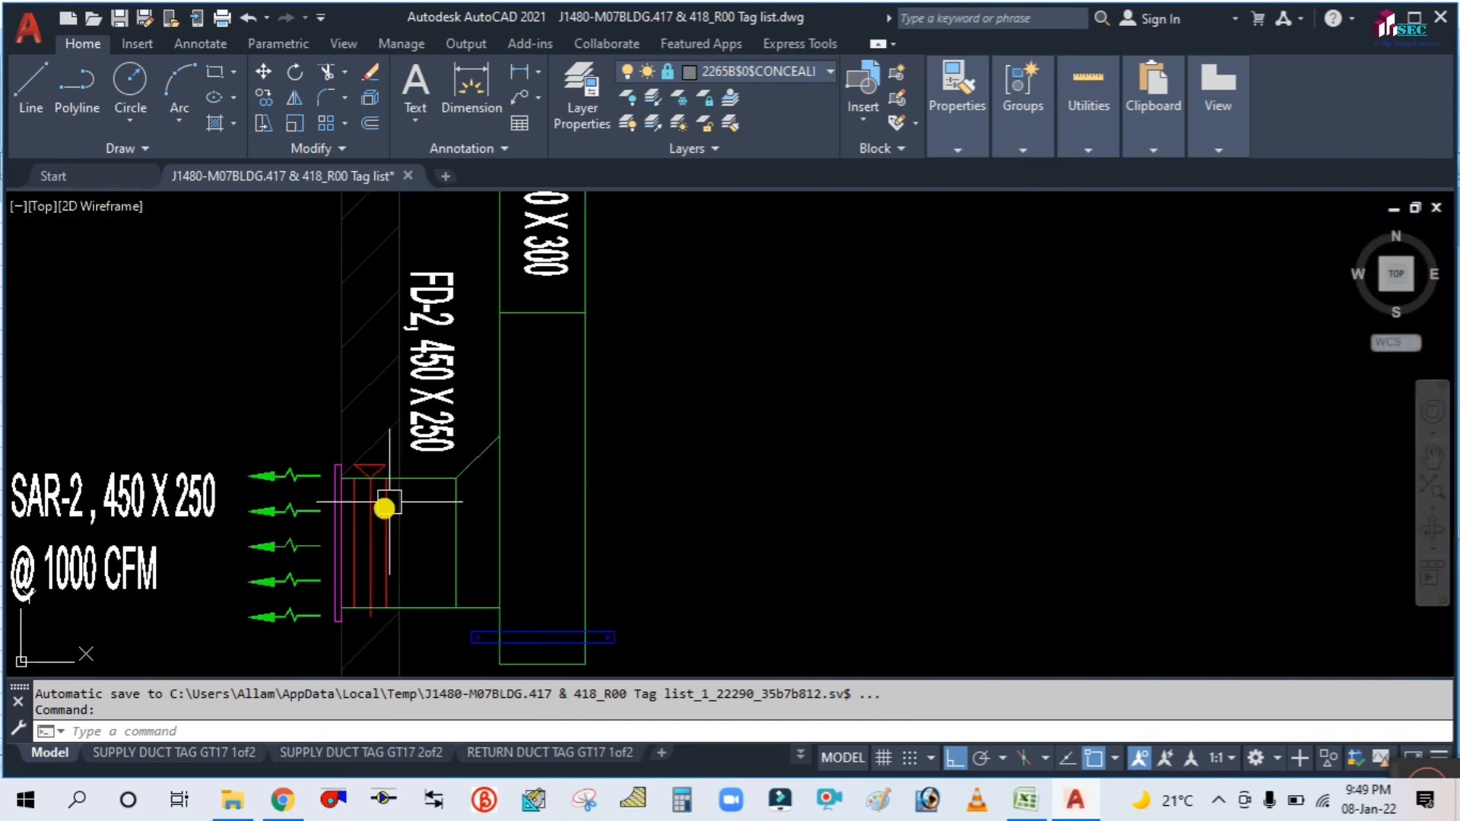
scroll(185, 440, "down", 6)
scroll(348, 404, "up", 2)
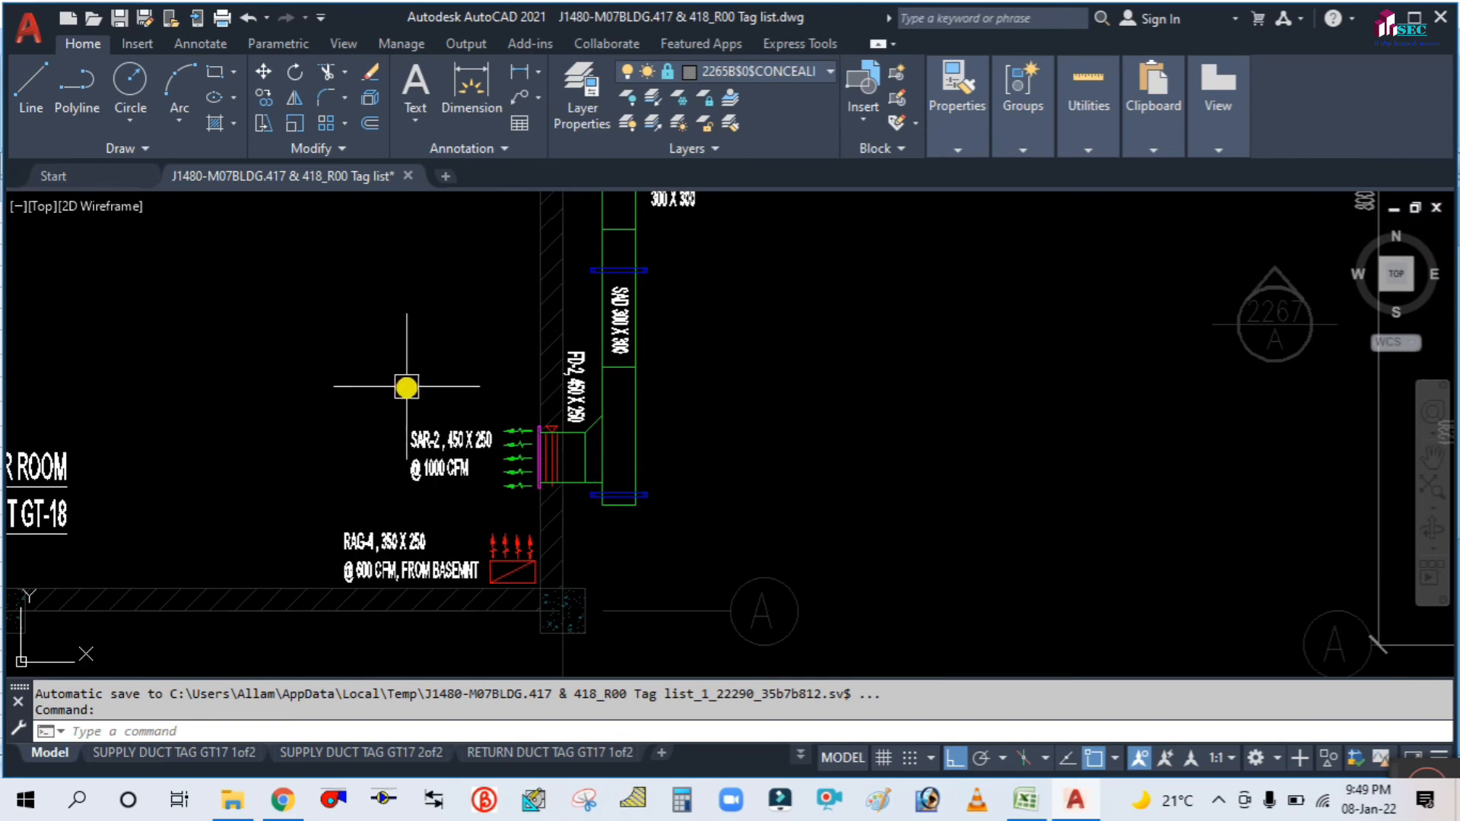
scroll(304, 330, "down", 4)
scroll(319, 311, "up", 2)
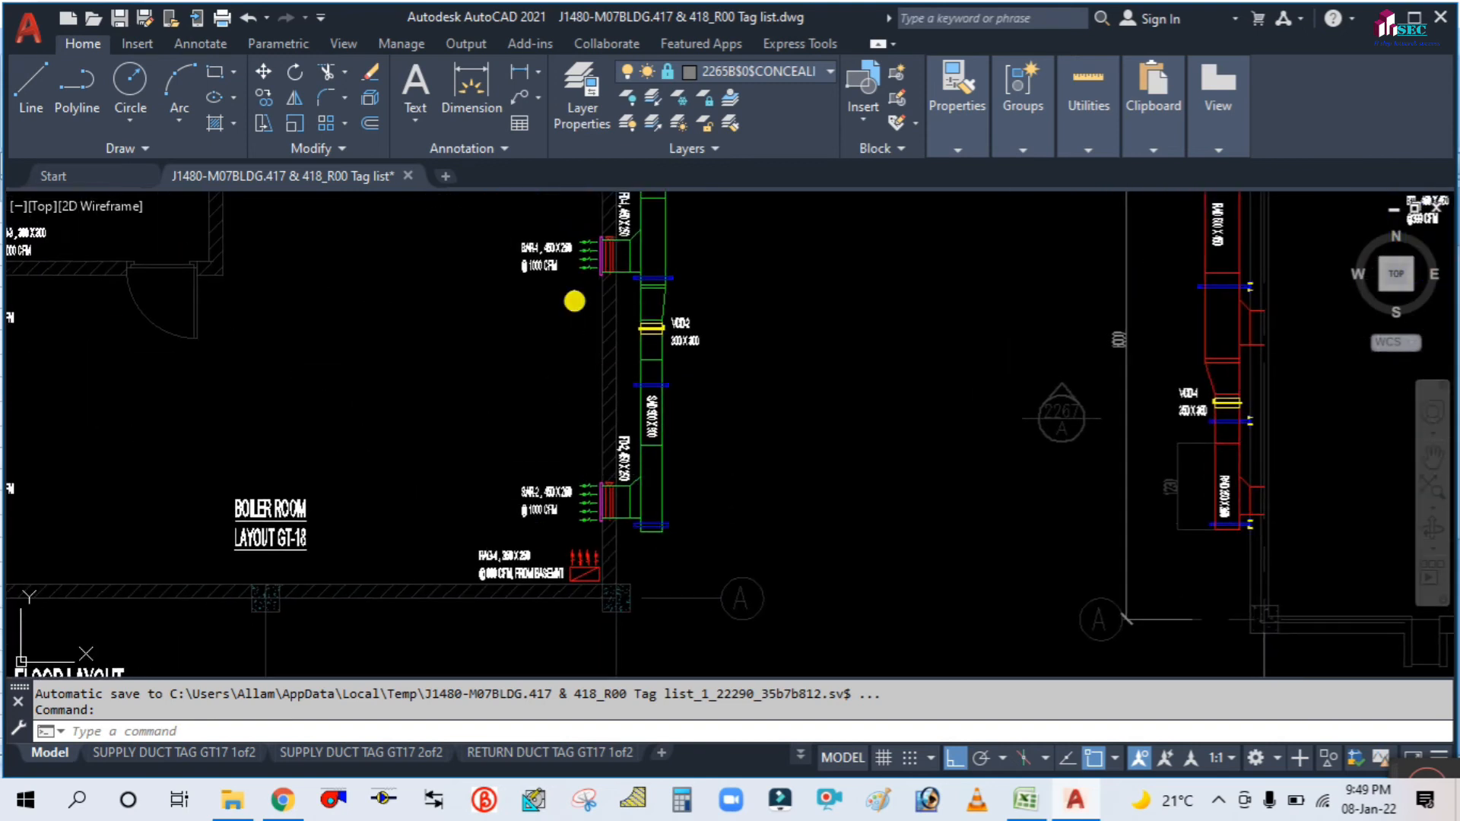
middle_click_drag(717, 200, 818, 417)
scroll(511, 380, "down", 2)
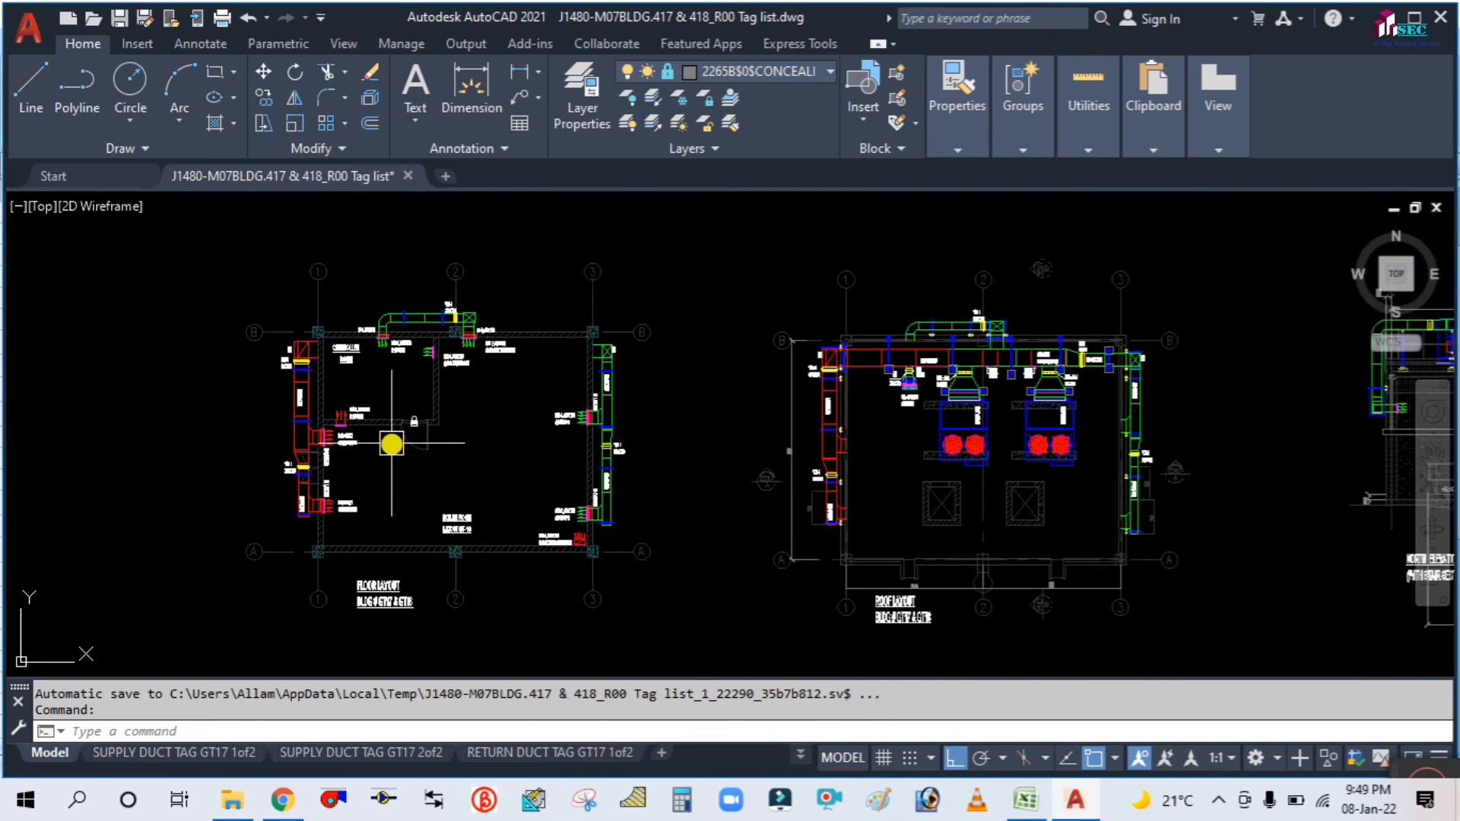
Examine the fire damper, register and grille tags around the controller room and along the return duct on the floor layout.
scroll(391, 444, "up", 4)
middle_click_drag(425, 328, 395, 395)
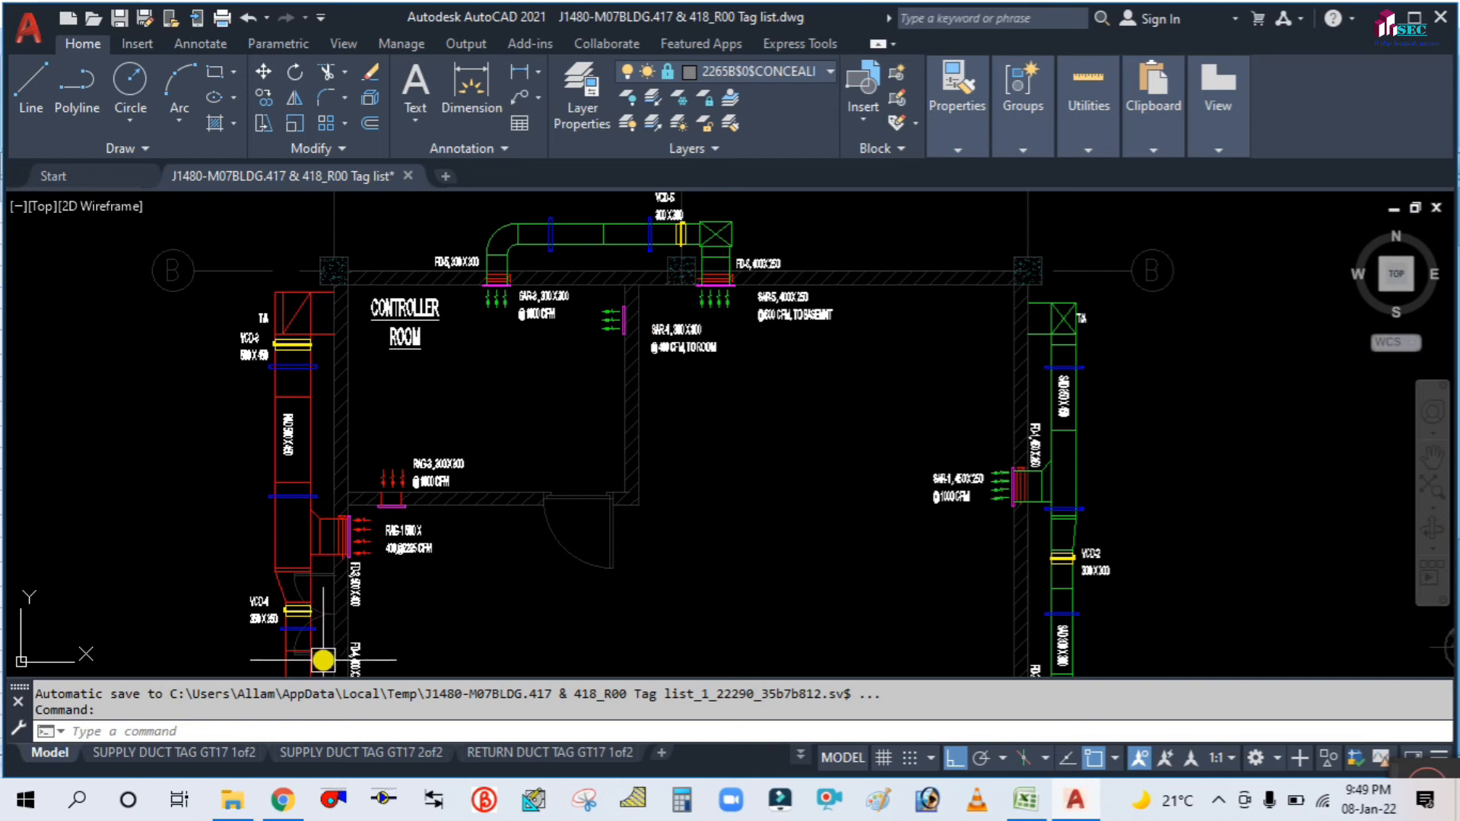
scroll(484, 378, "down", 4)
middle_click_drag(373, 532, 358, 437)
middle_click_drag(342, 384, 322, 494)
scroll(377, 460, "up", 2)
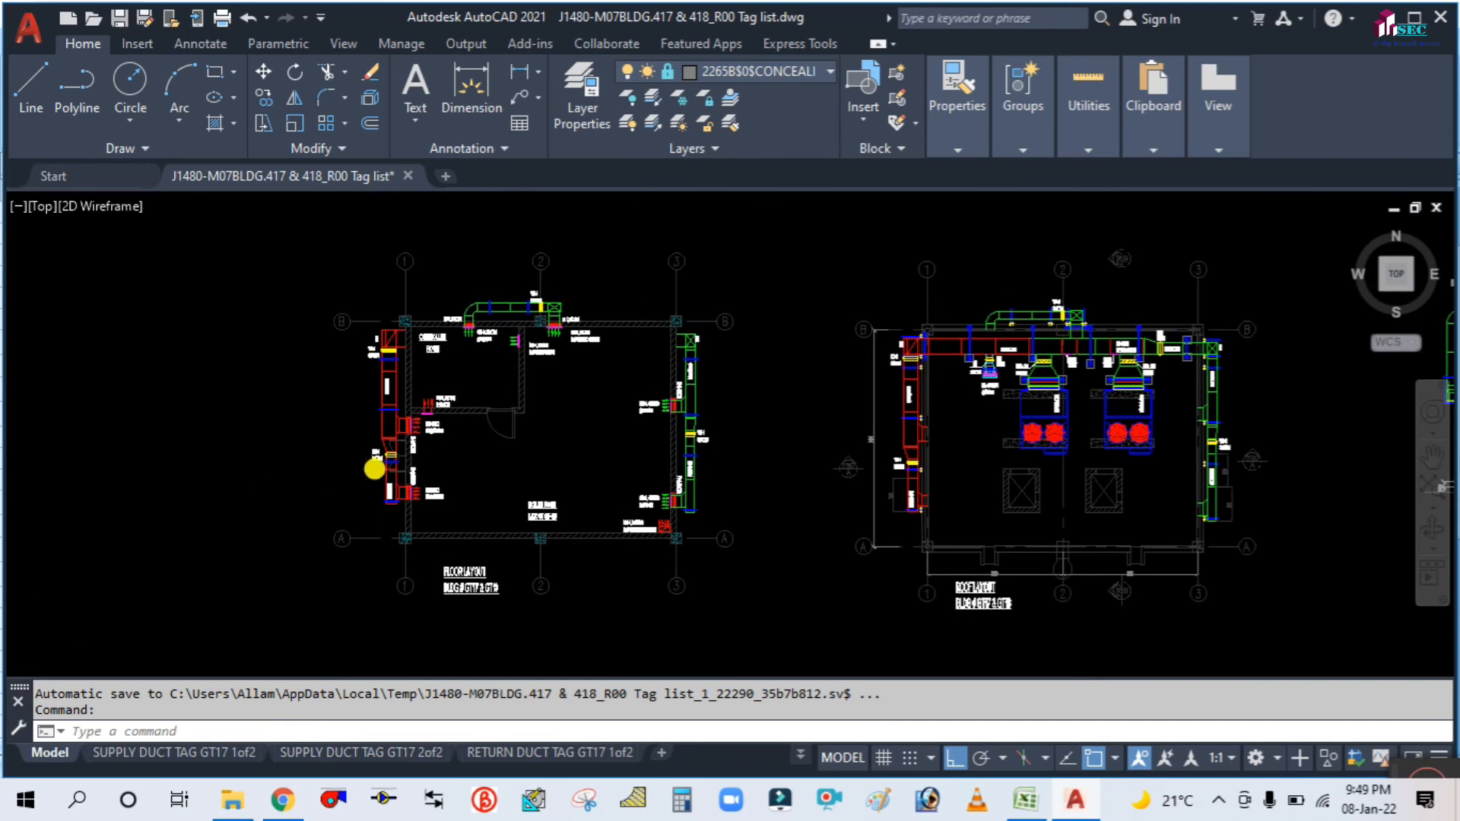
Switch to File Explorer and try to open the Estimation sheet workbook, declining recovery of its contents.
left_click(232, 799)
double_click(306, 239)
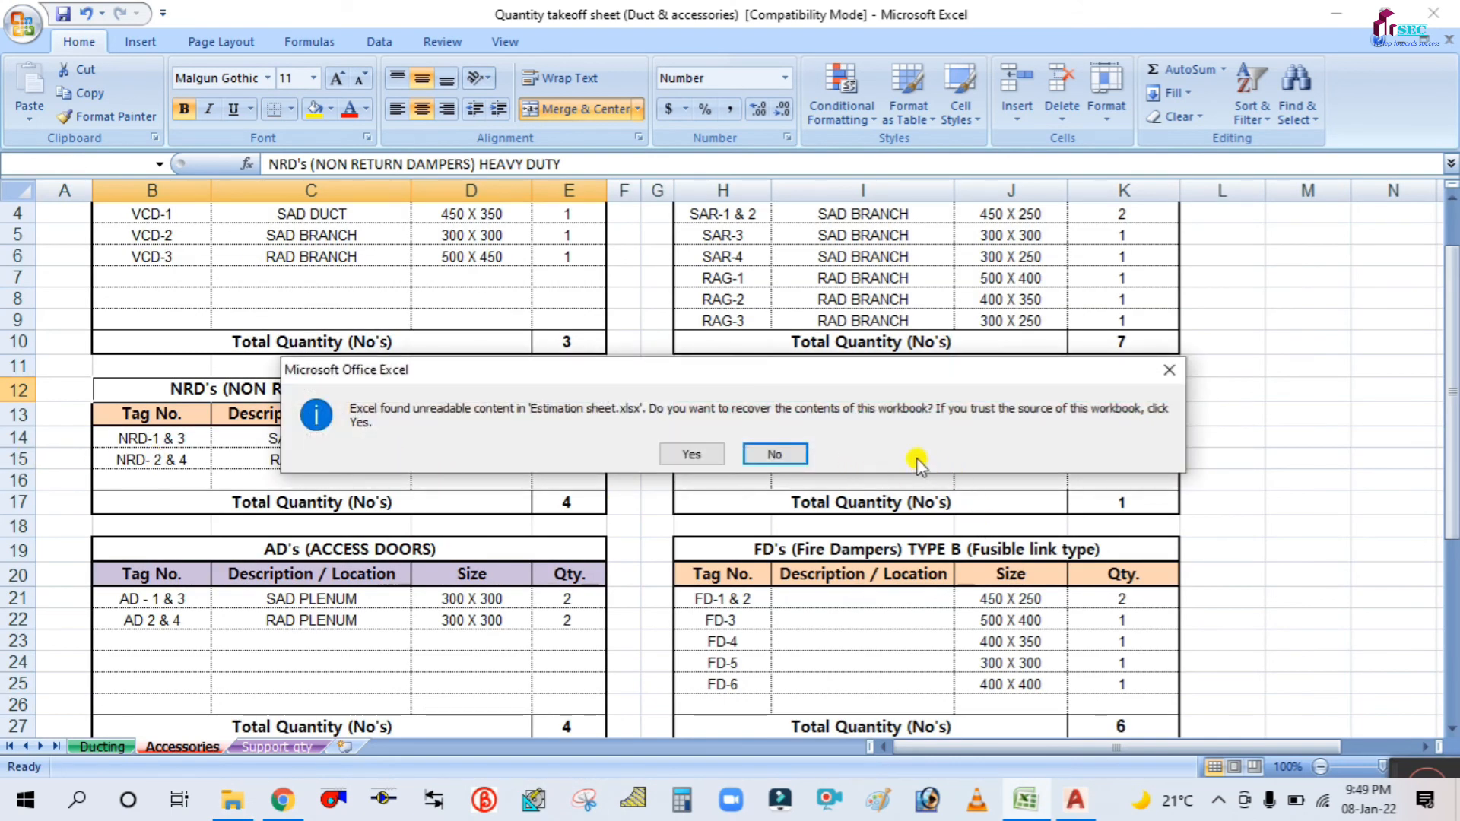
left_click(779, 455)
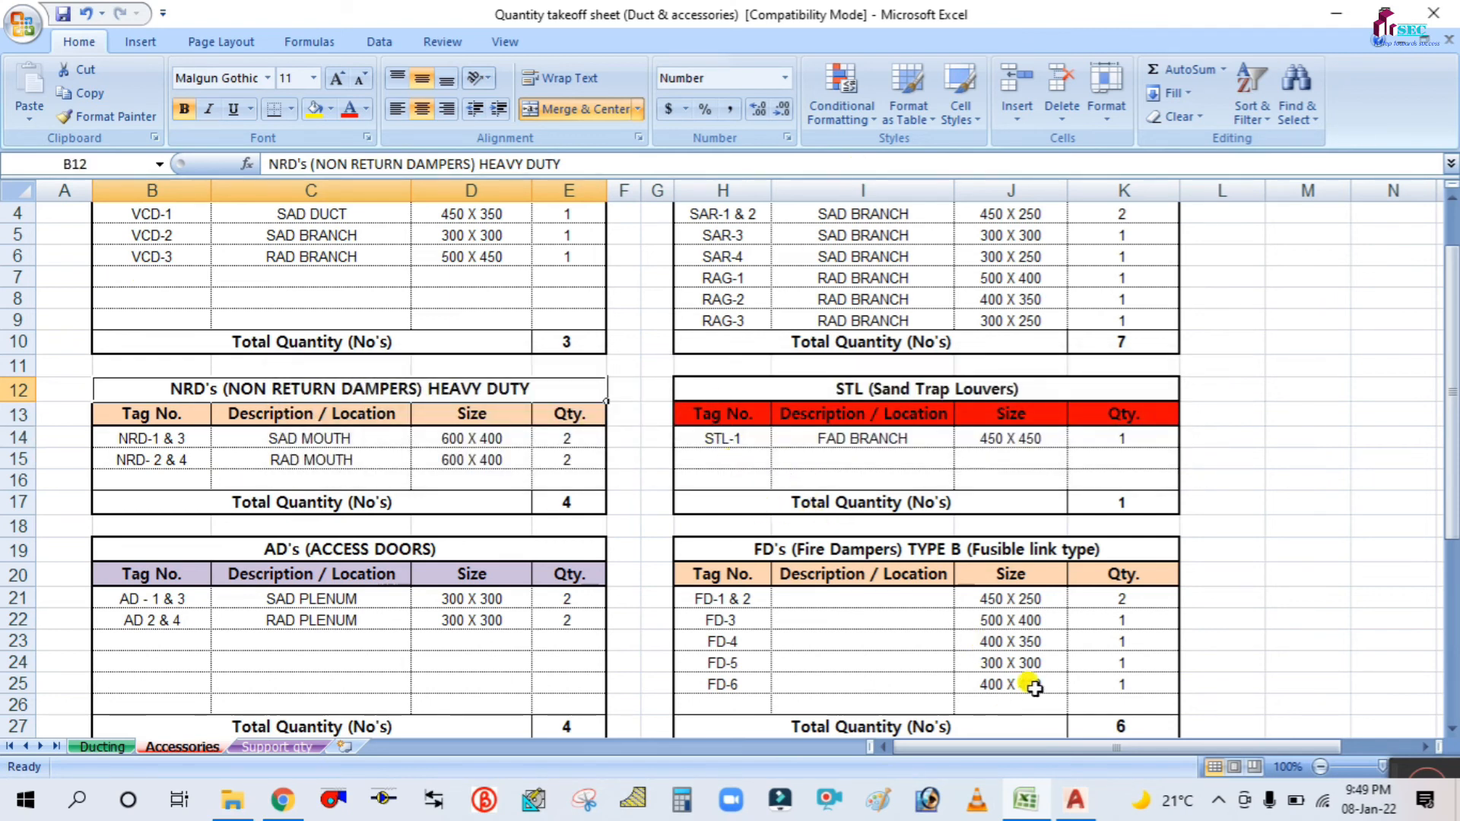
Save and close the quantity takeoff workbook, and open the Estimation sheet workbook with its contents recovered.
left_click(1435, 13)
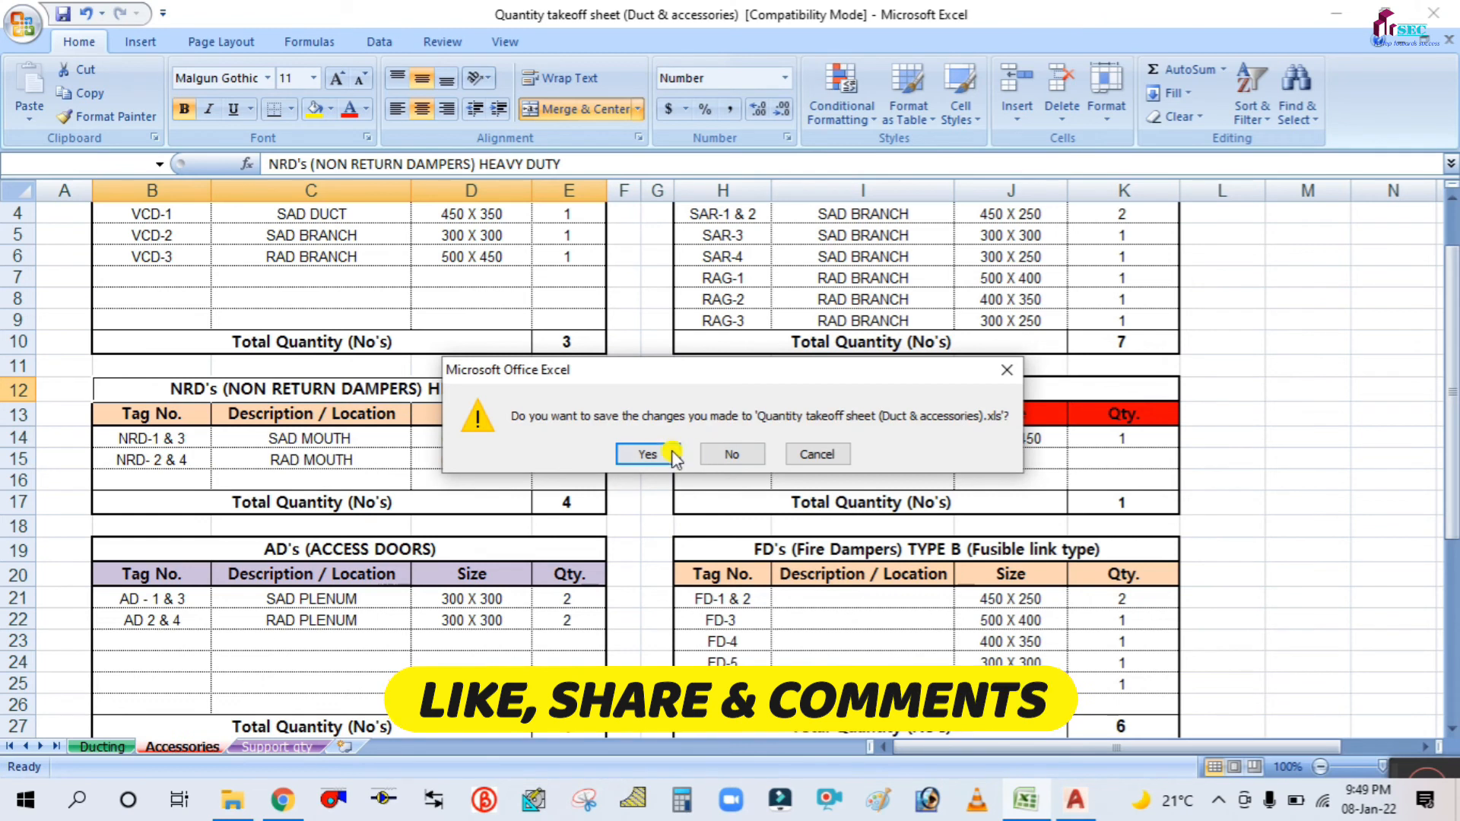
left_click(647, 454)
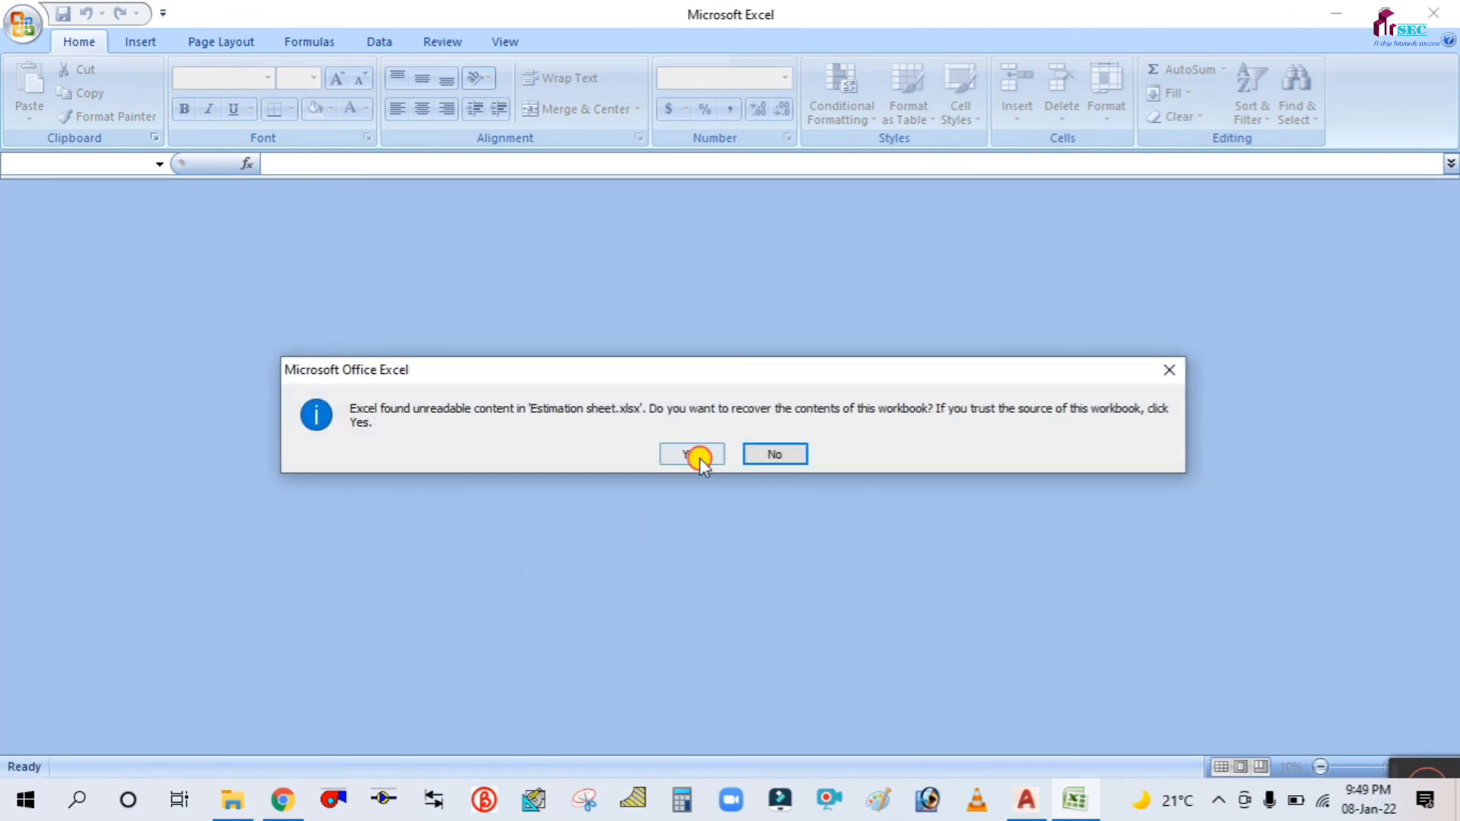
left_click(692, 454)
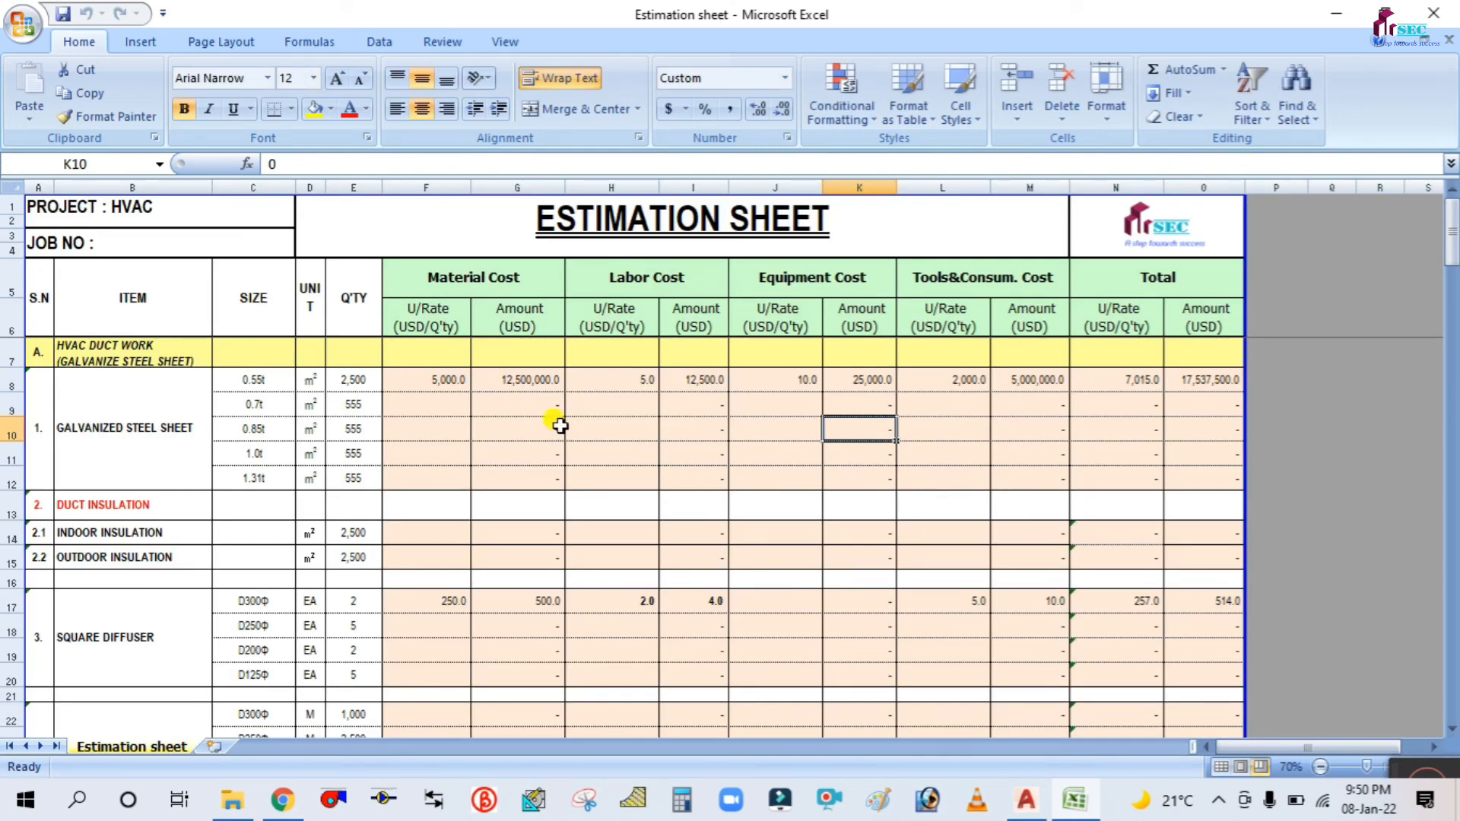
Look over the galvanized steel sheet duct work rows and the indoor and outdoor insulation quantities.
scroll(551, 422, "down", 2)
scroll(551, 421, "up", 2)
left_click(112, 437)
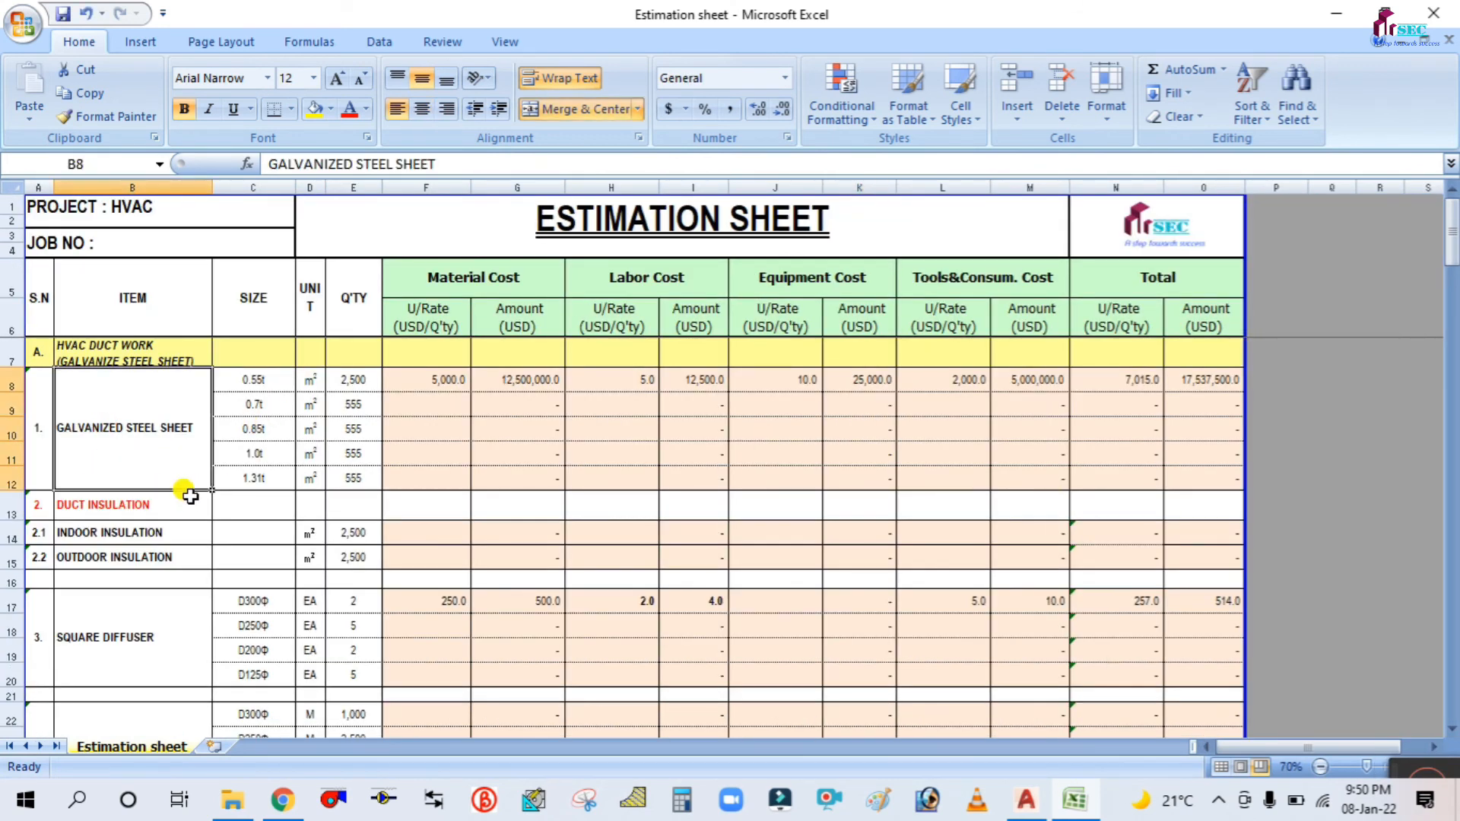
left_click(106, 352)
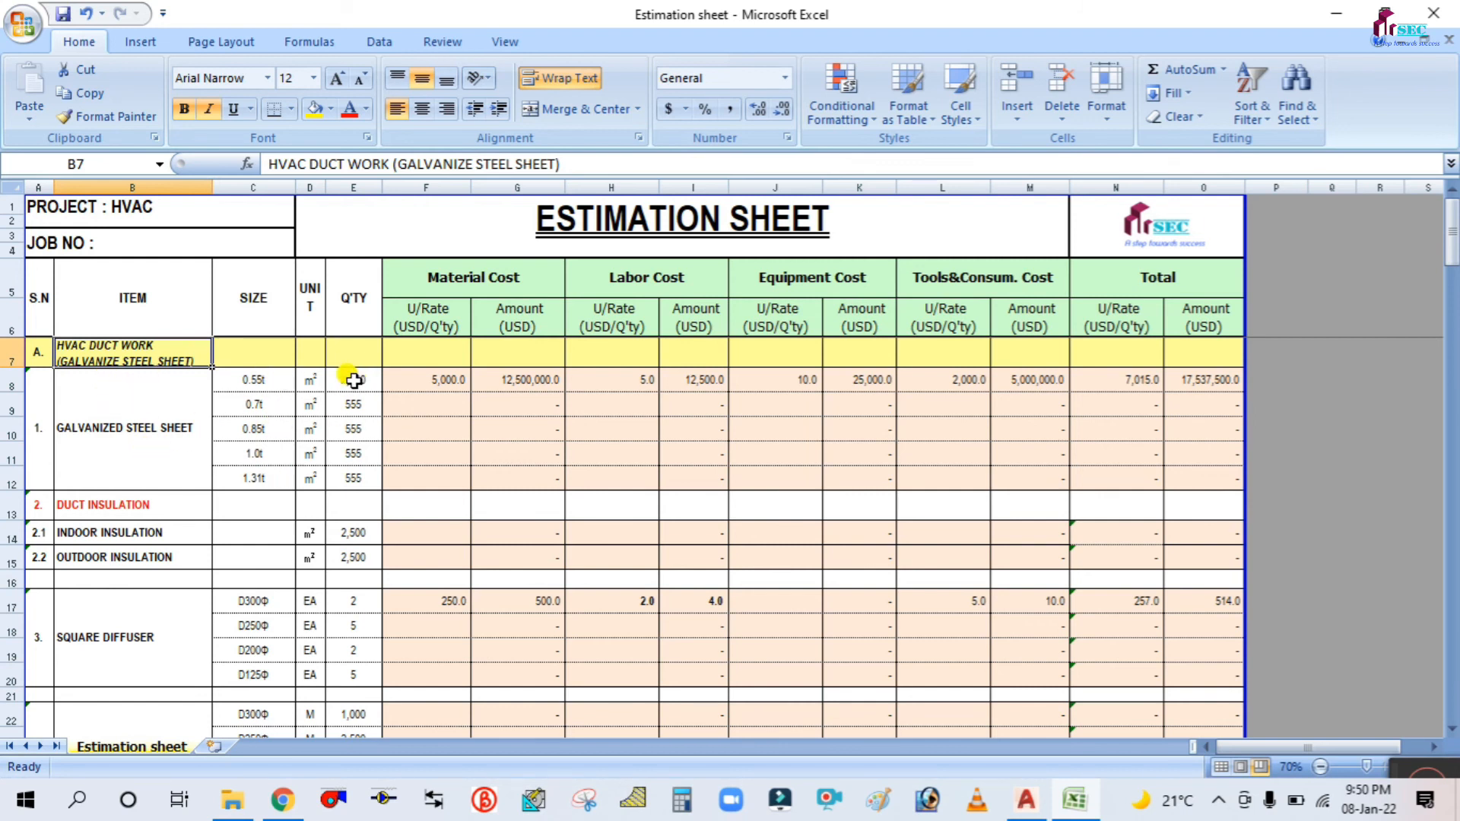
scroll(141, 517, "down", 2)
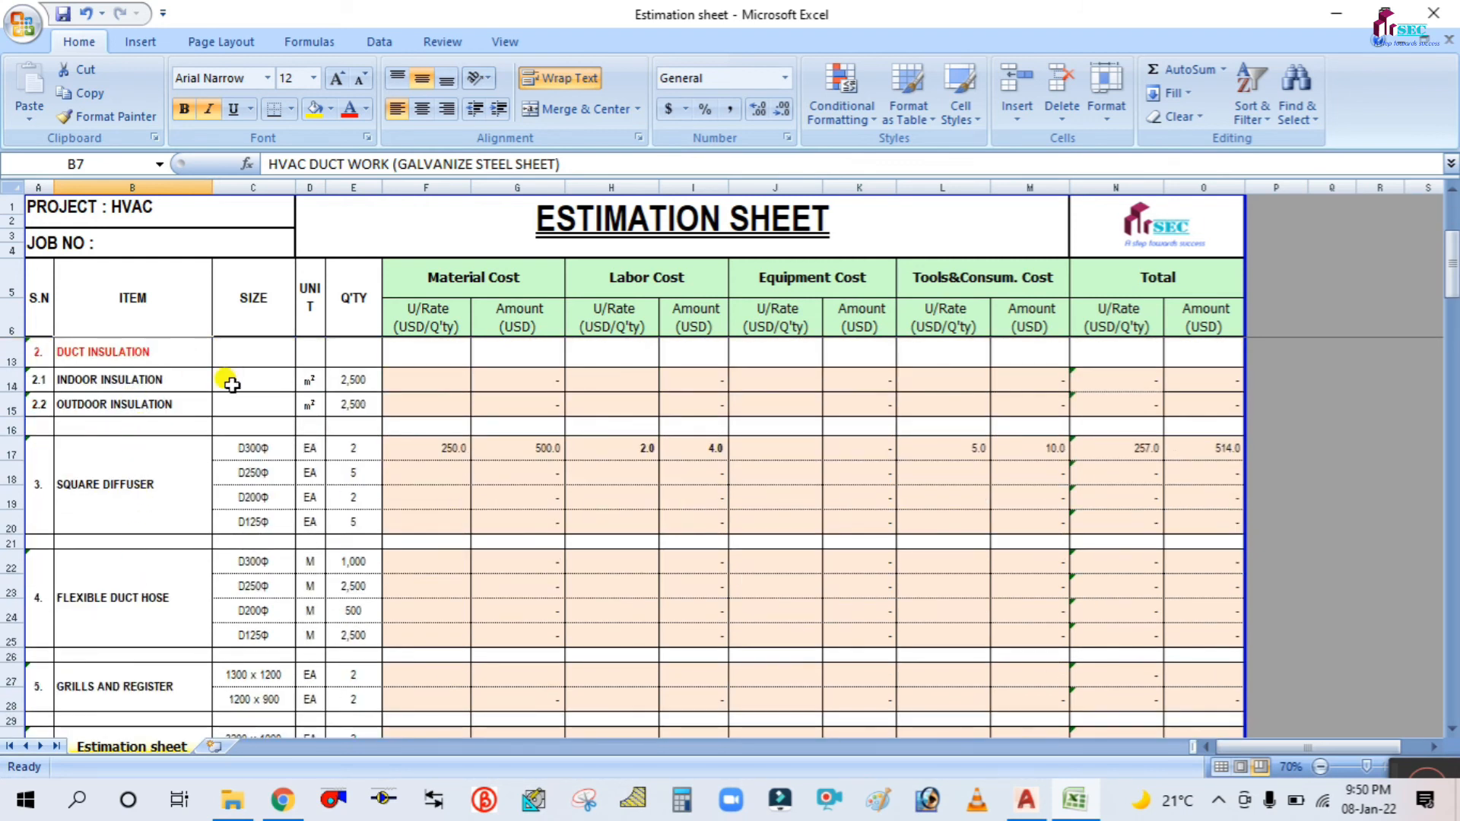
left_click(353, 383)
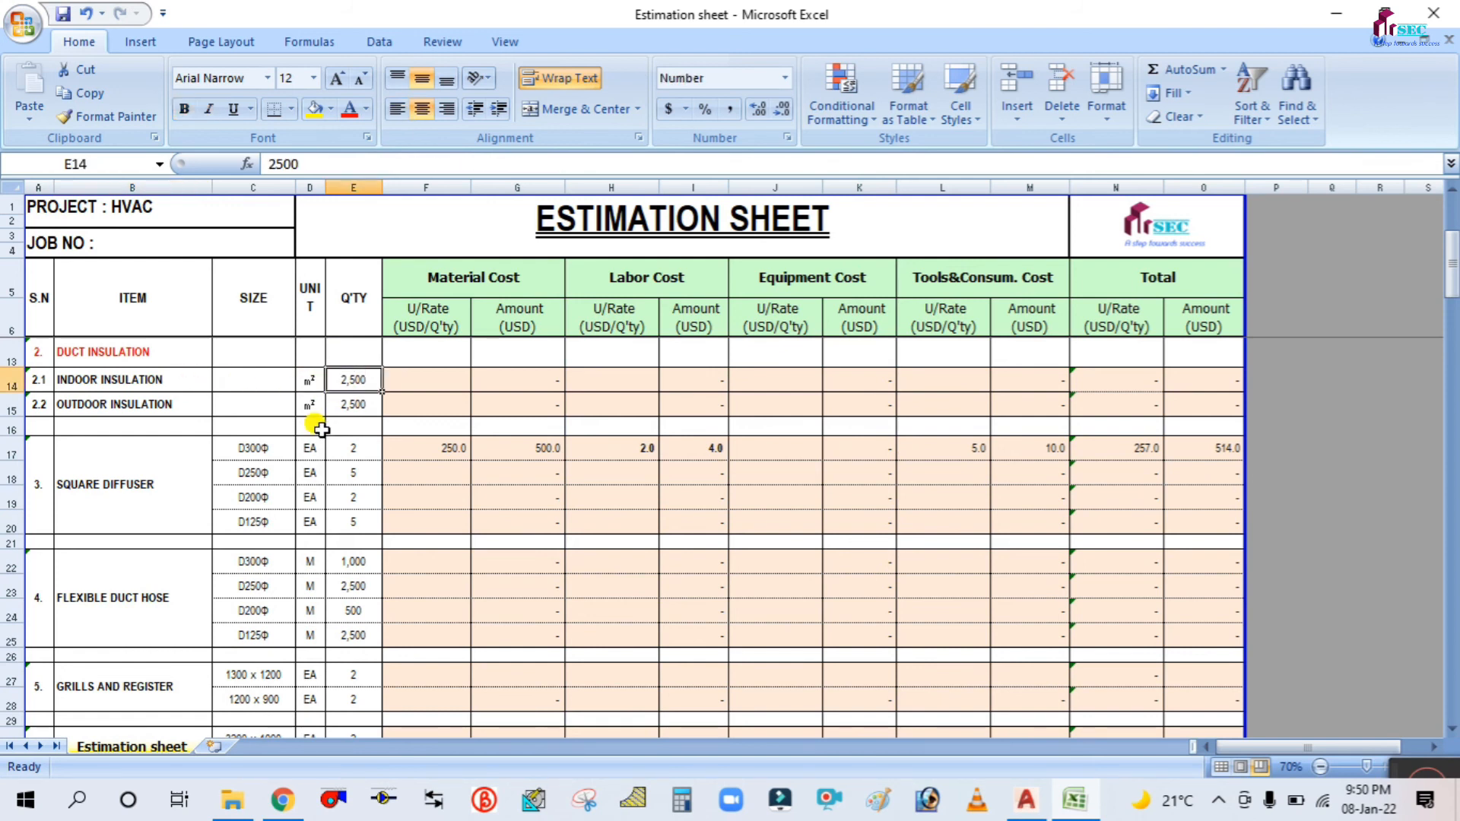
Look over the square diffuser, flexible duct hose, grills and register, and volume control damper rows.
left_click(140, 498)
scroll(213, 491, "down", 1)
left_click(152, 522)
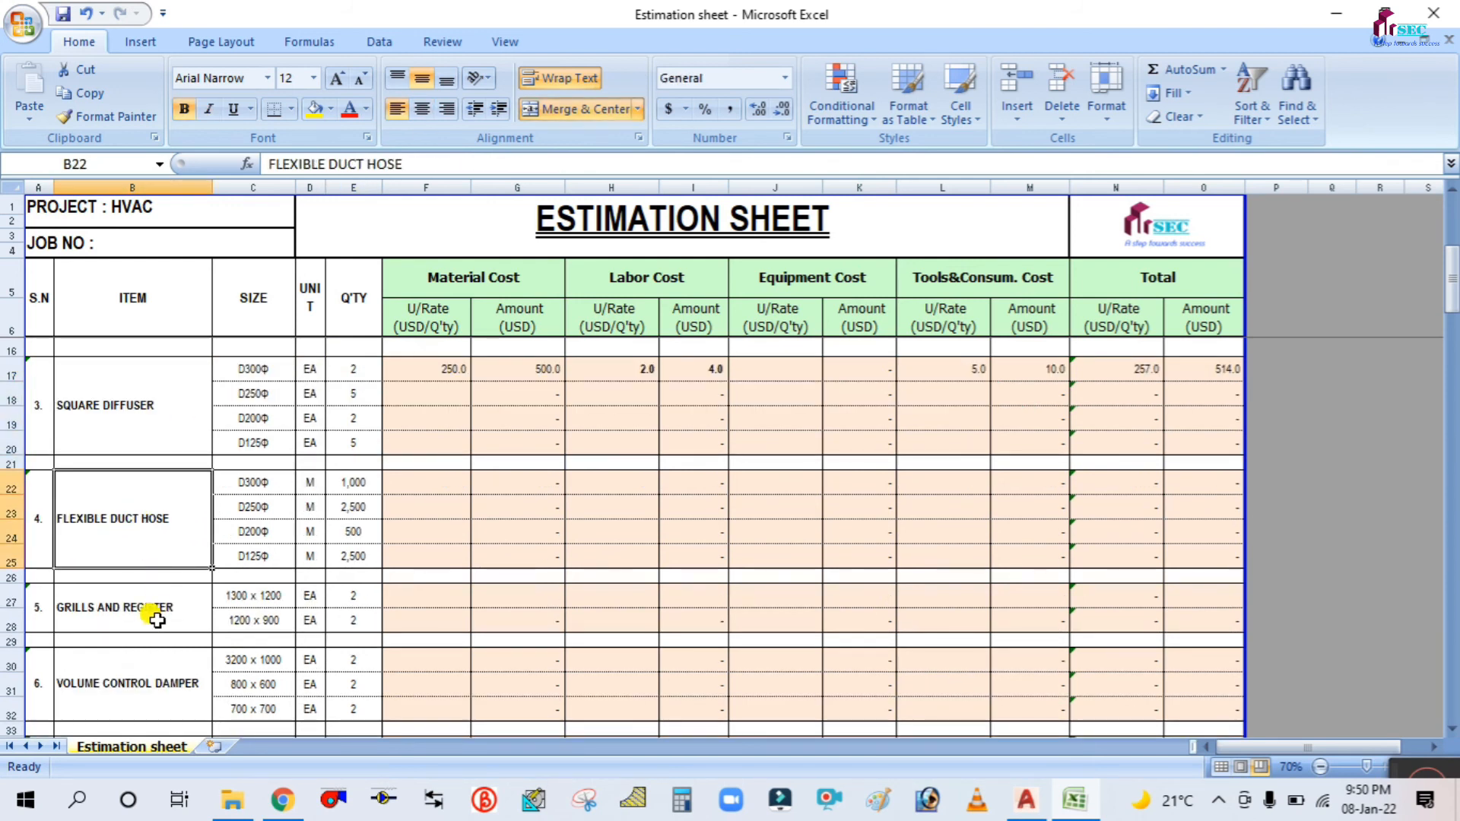
scroll(154, 601, "down", 1)
left_click(143, 536)
left_click(150, 617)
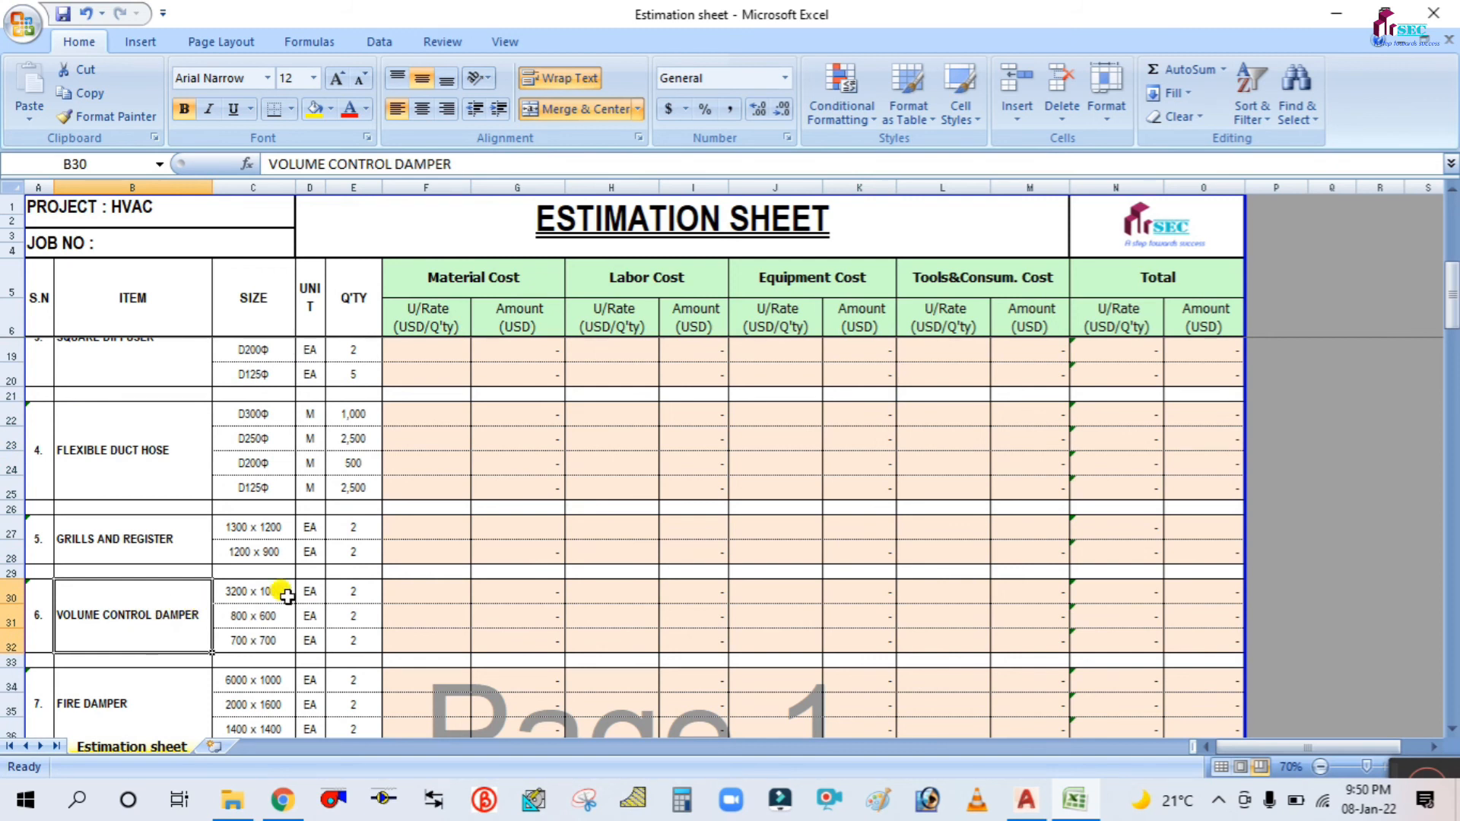
scroll(364, 584, "down", 1)
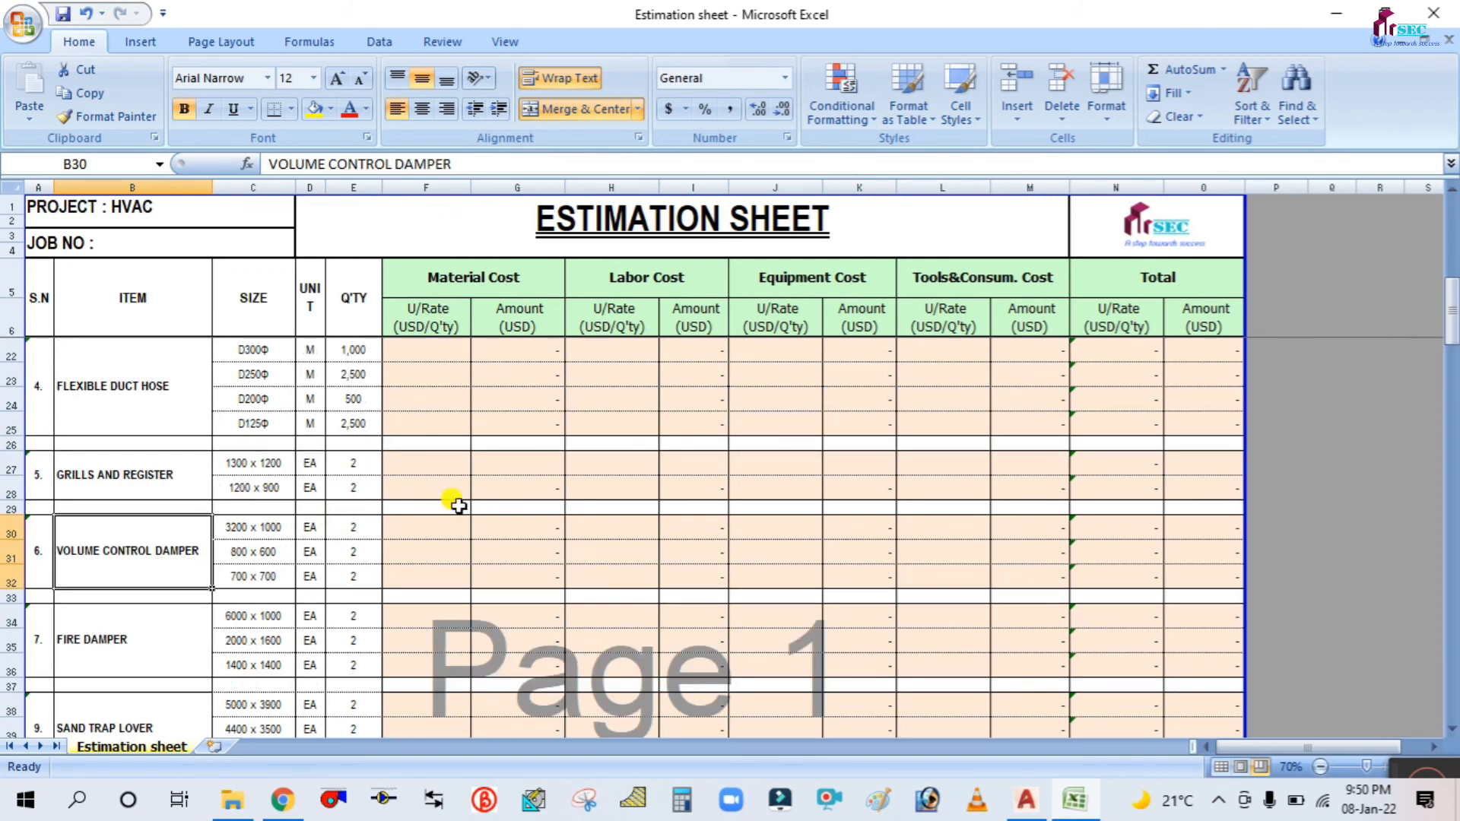
Change the first volume control damper size to 300 x 1000.
left_click(445, 525)
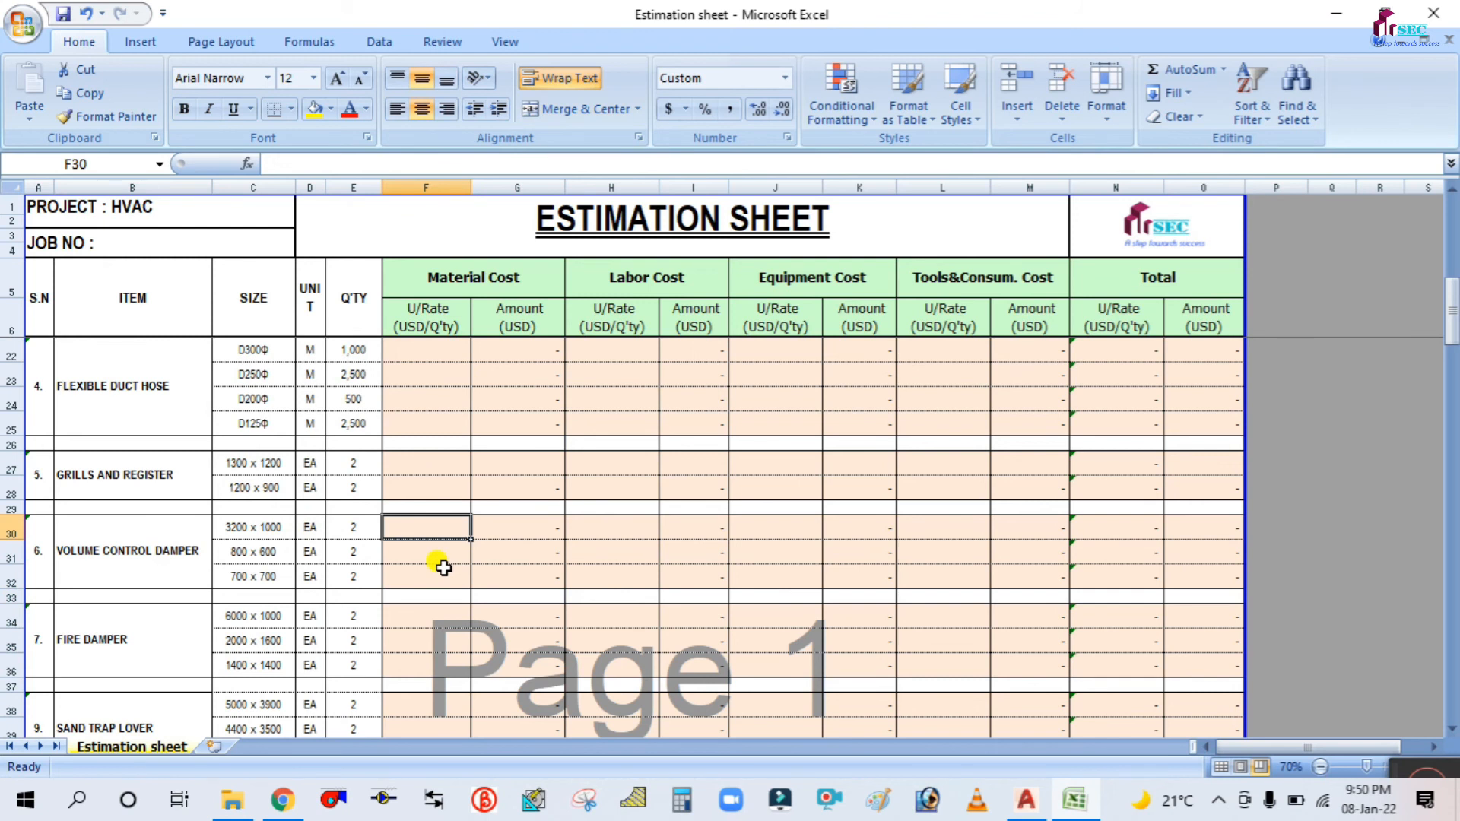
double_click(251, 527)
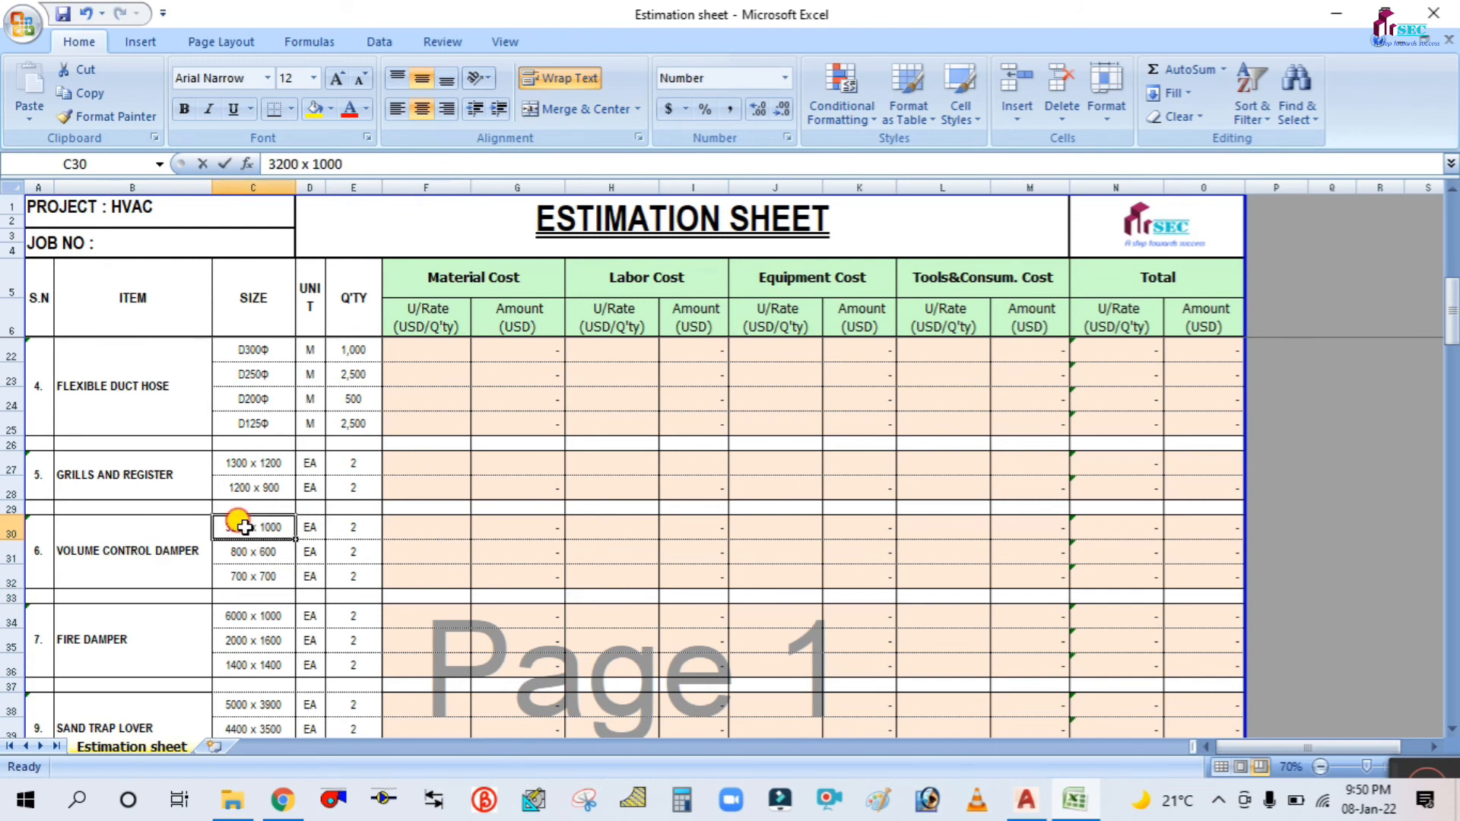
key("BackSpace")
key("BackSpace")
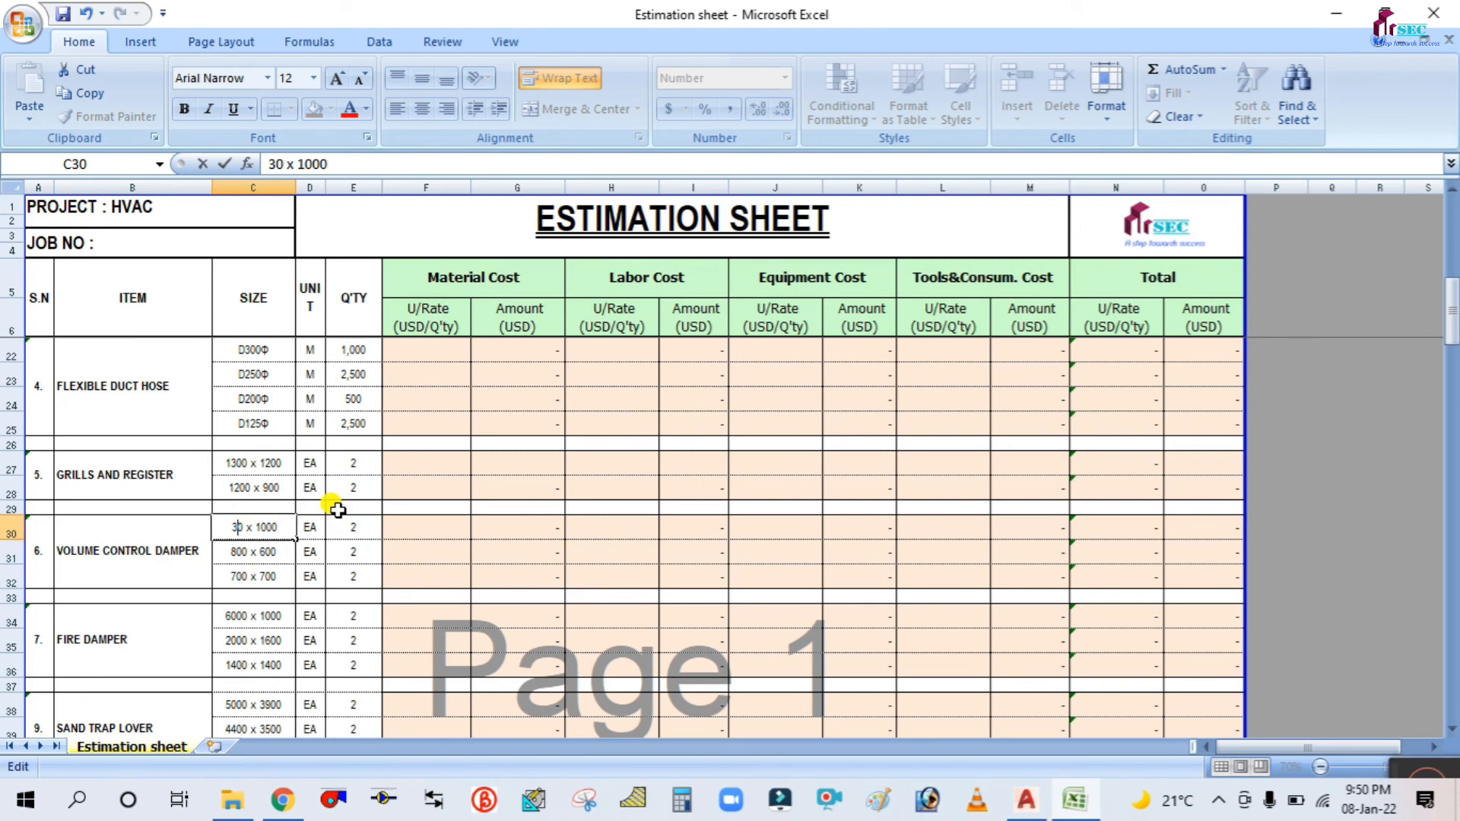
Enter a material unit rate of 400 and a labor unit rate of 200 for the 300 x 1000 volume control damper.
left_click(393, 527)
type("400")
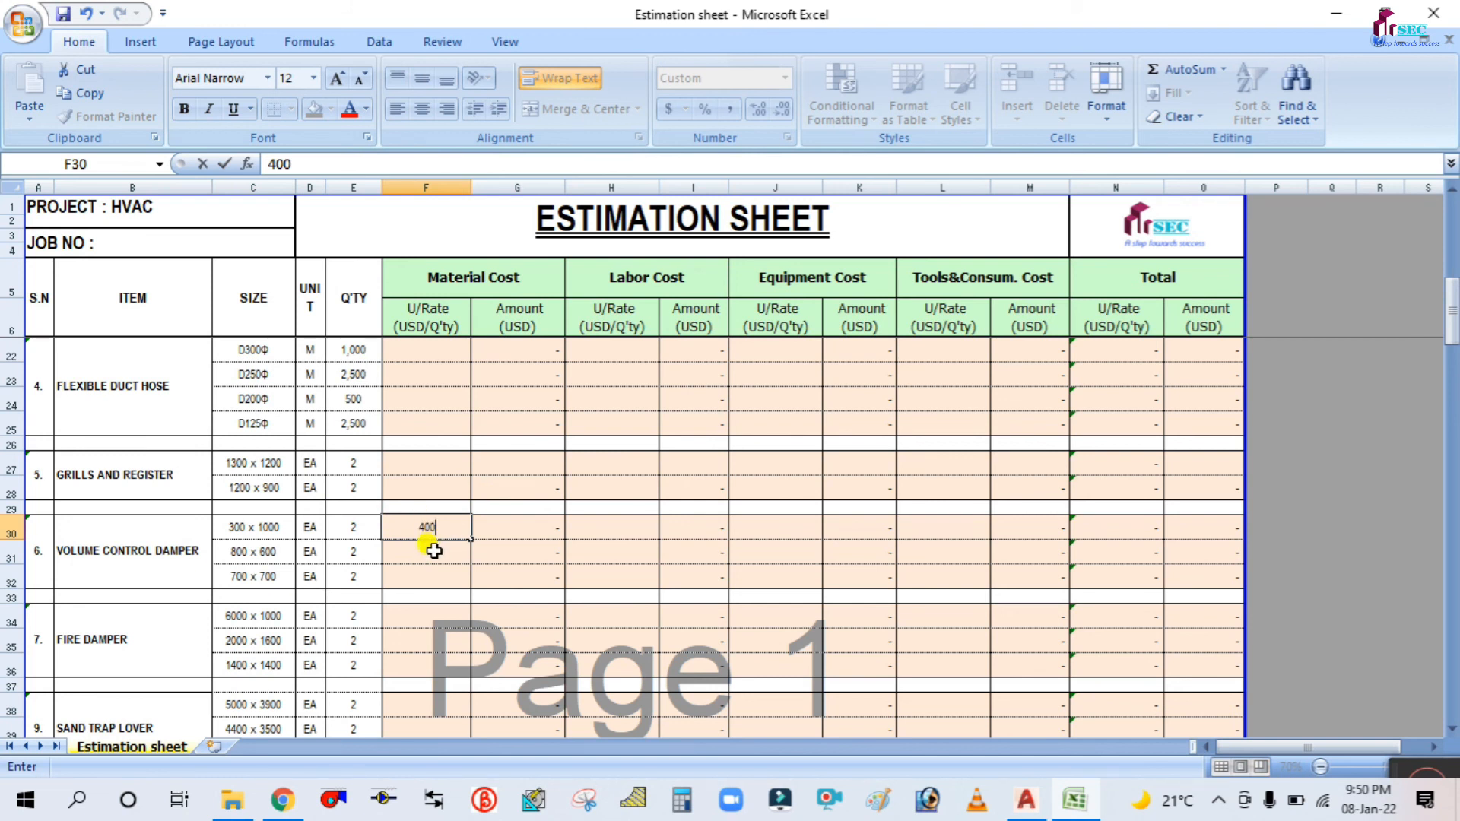
key("Tab")
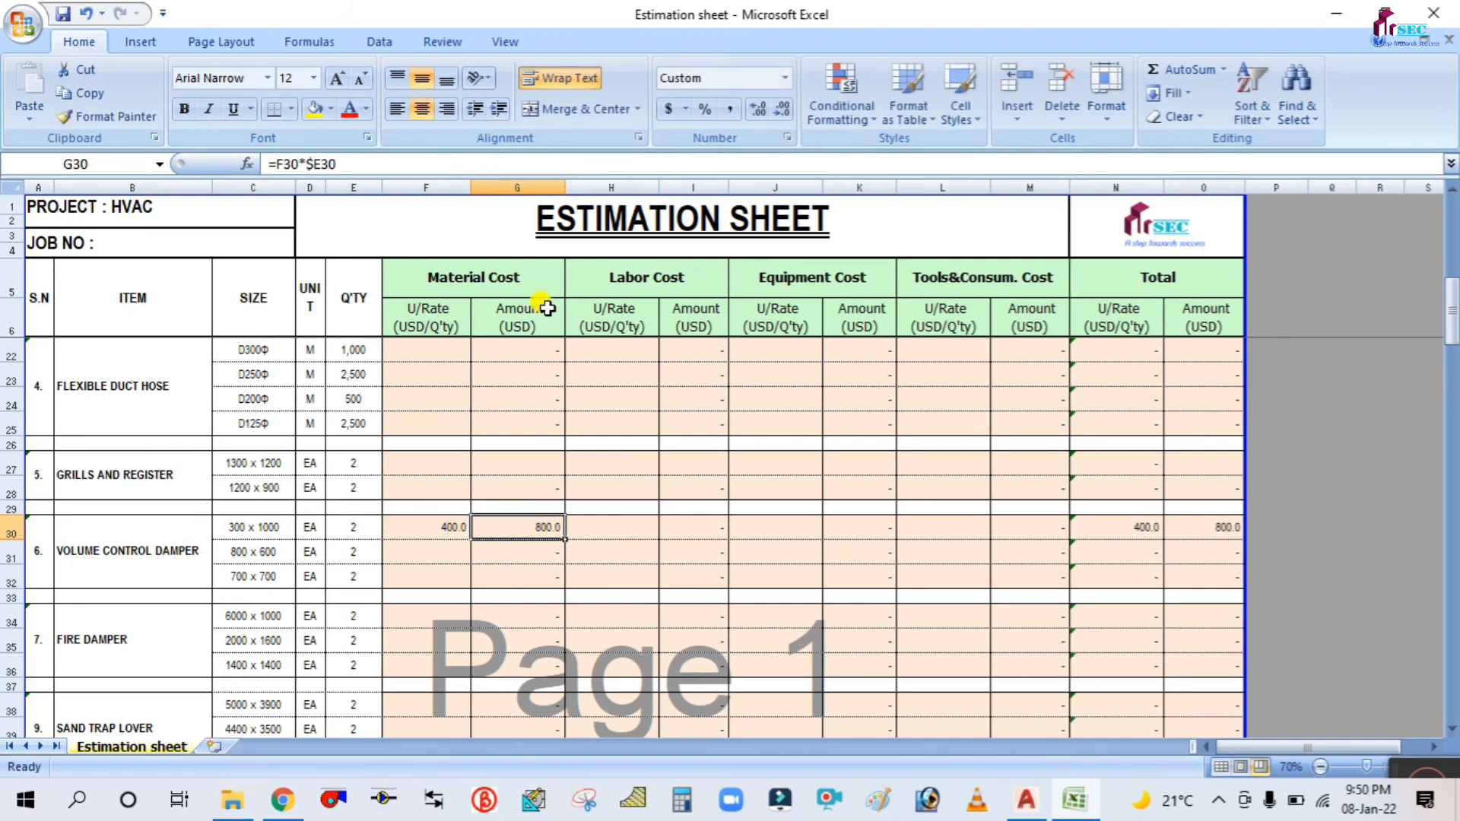
left_click(609, 528)
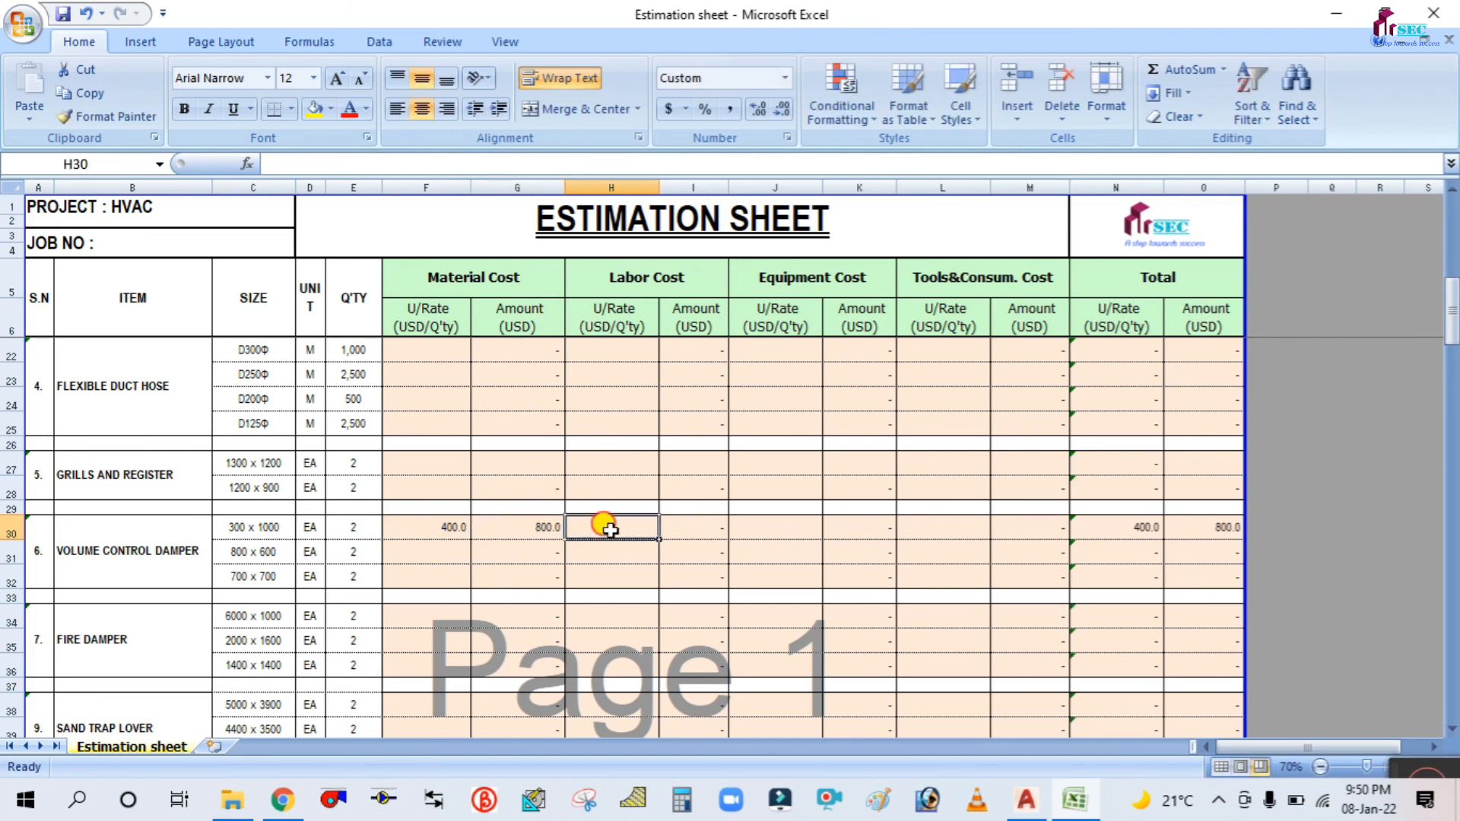
type("200")
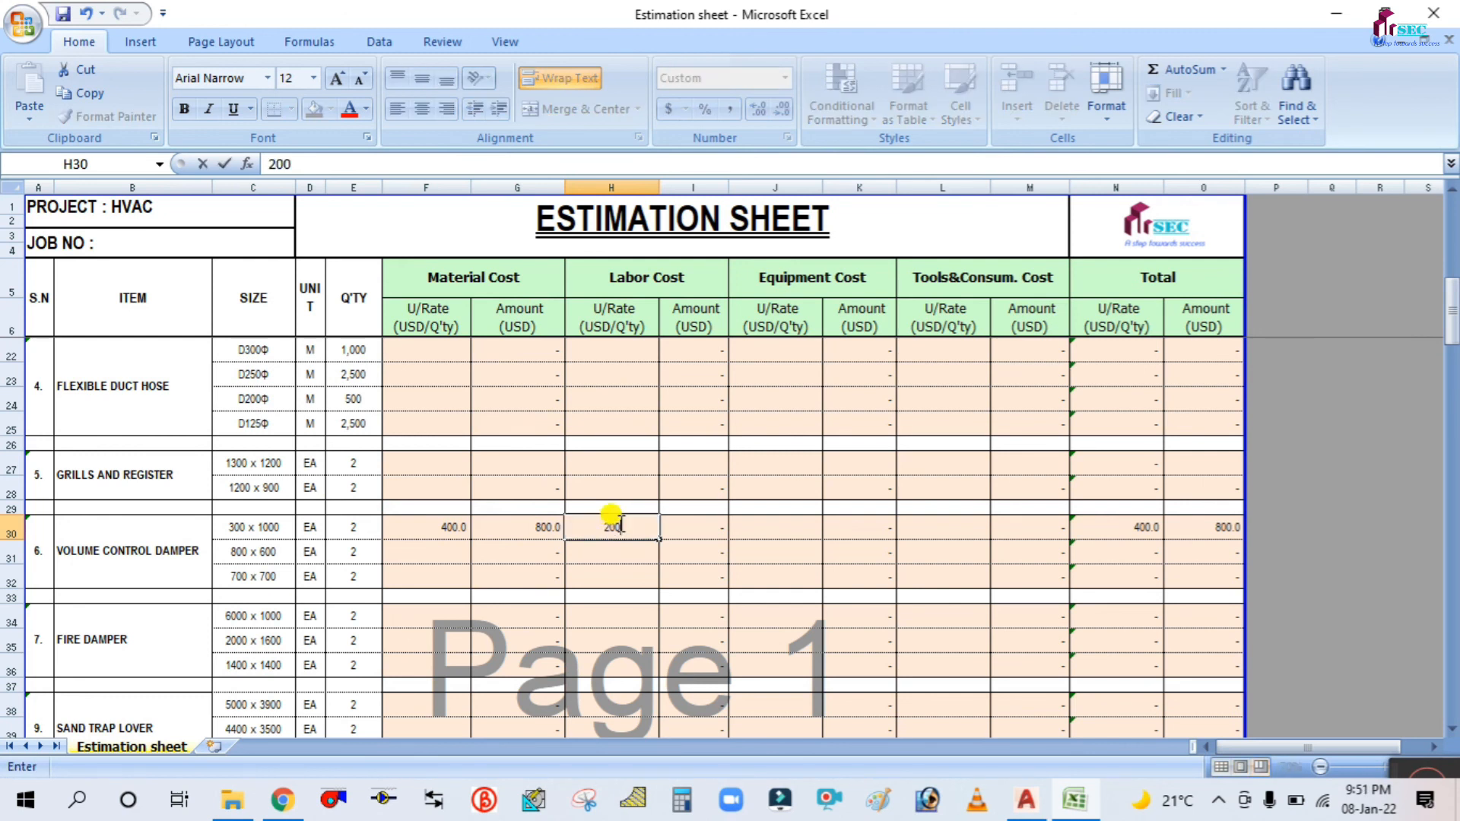
left_click(631, 462)
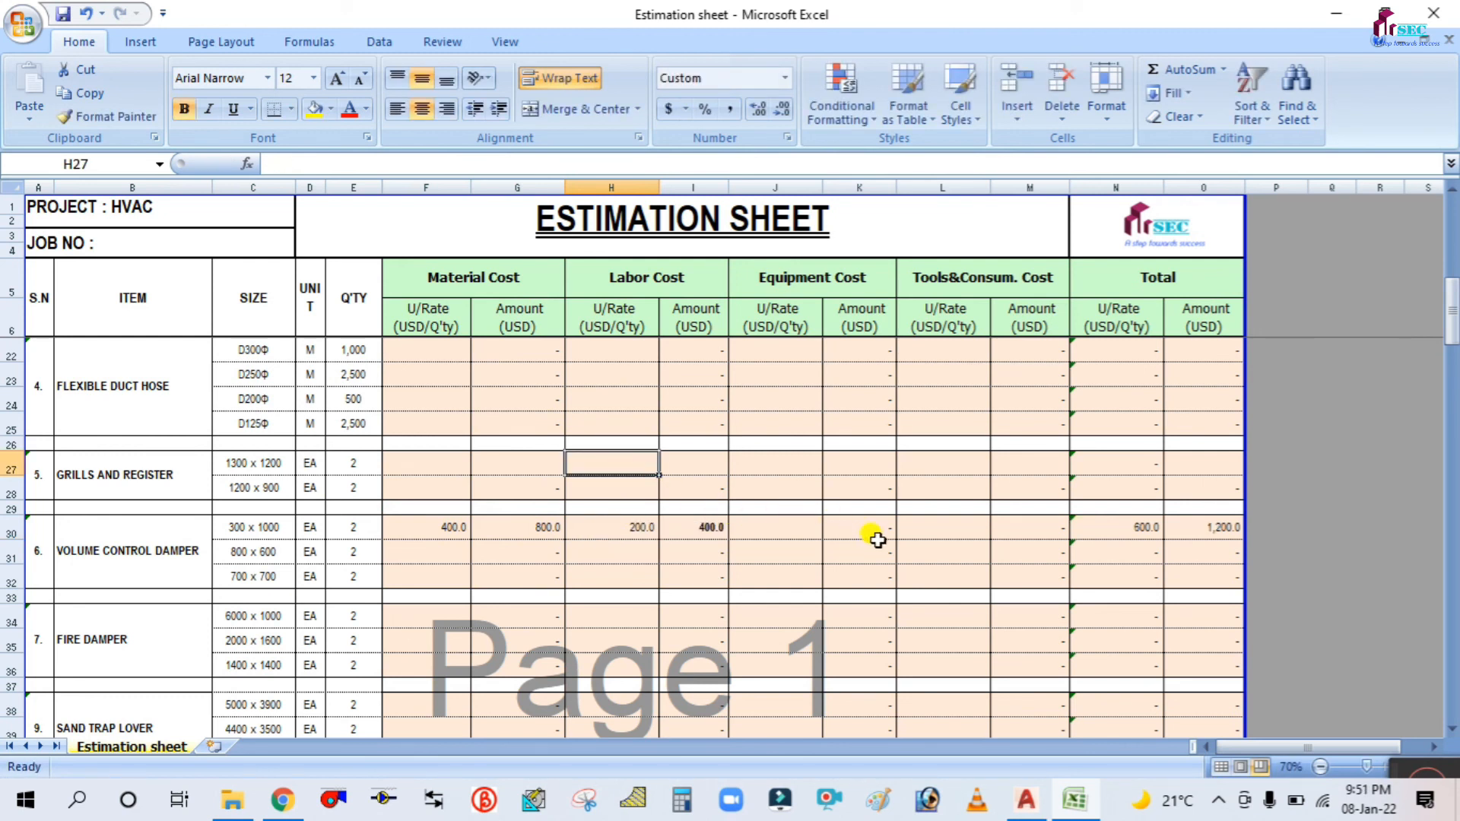
Check the 300 x 1000 damper's total amount and the accessory rows below it, and save and close the estimation workbook.
left_click(1223, 524)
scroll(1229, 487, "down", 5)
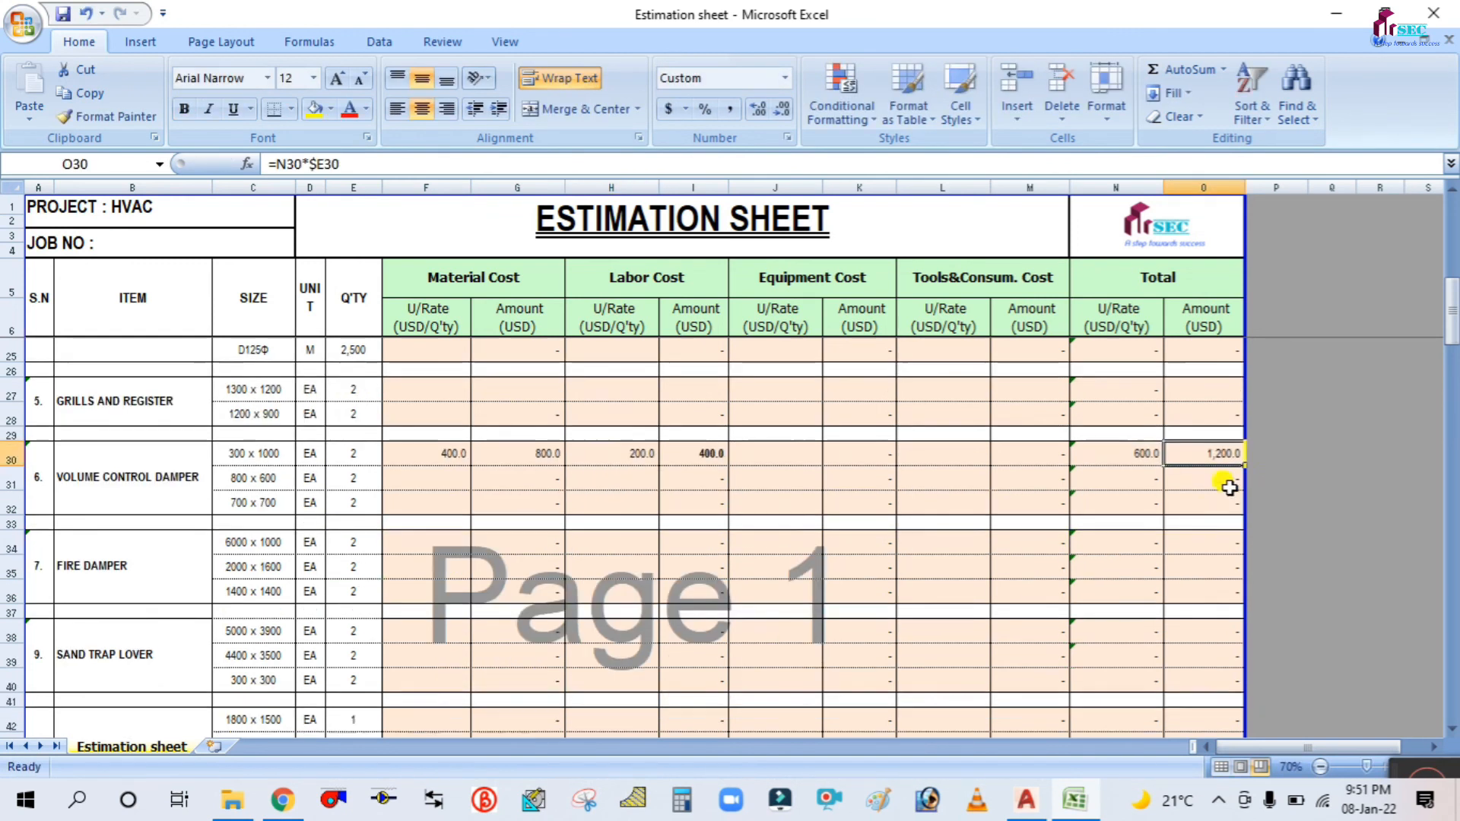
scroll(456, 560, "up", 5)
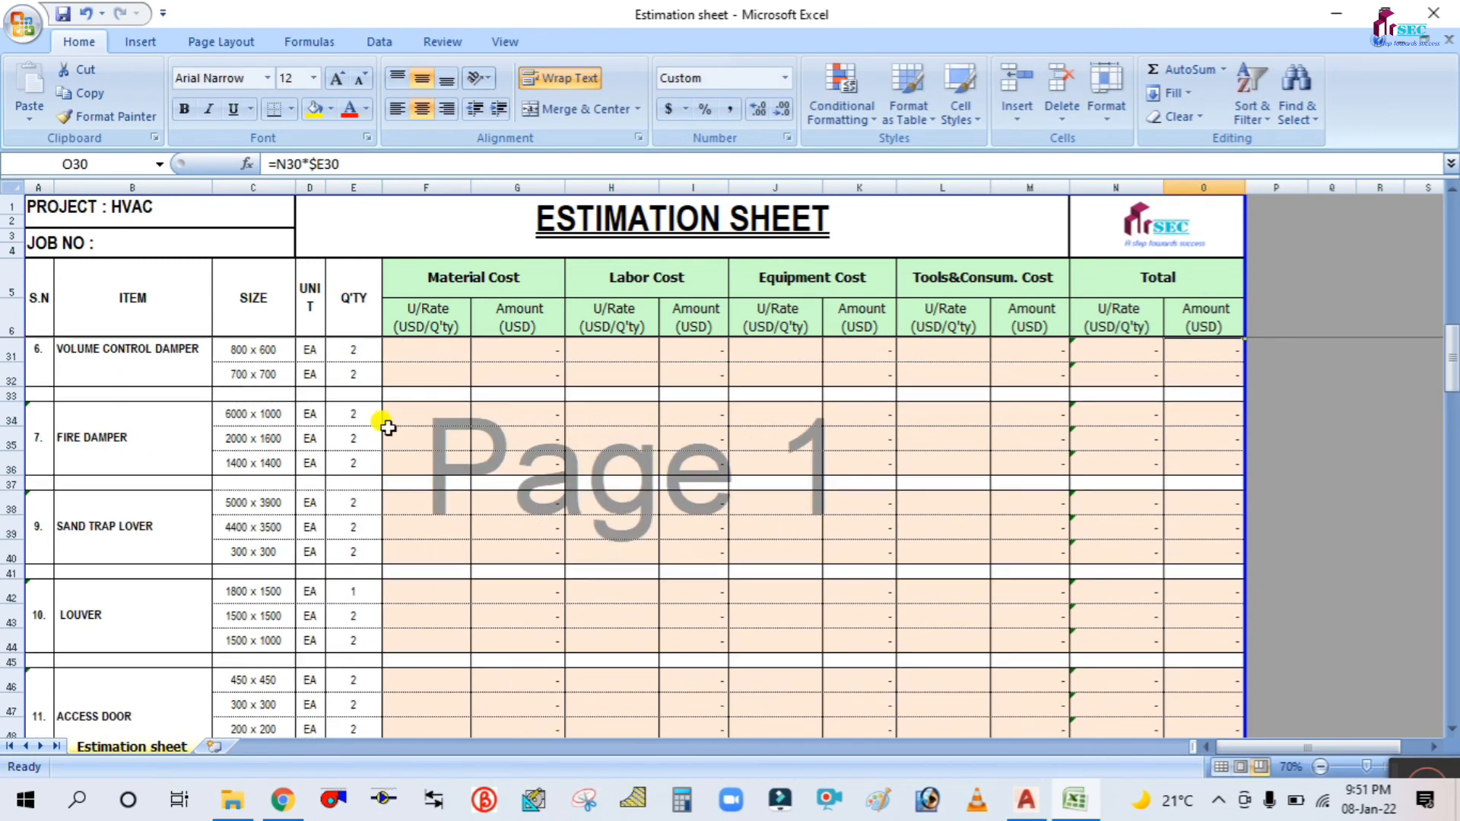
left_click(1432, 12)
left_click(647, 451)
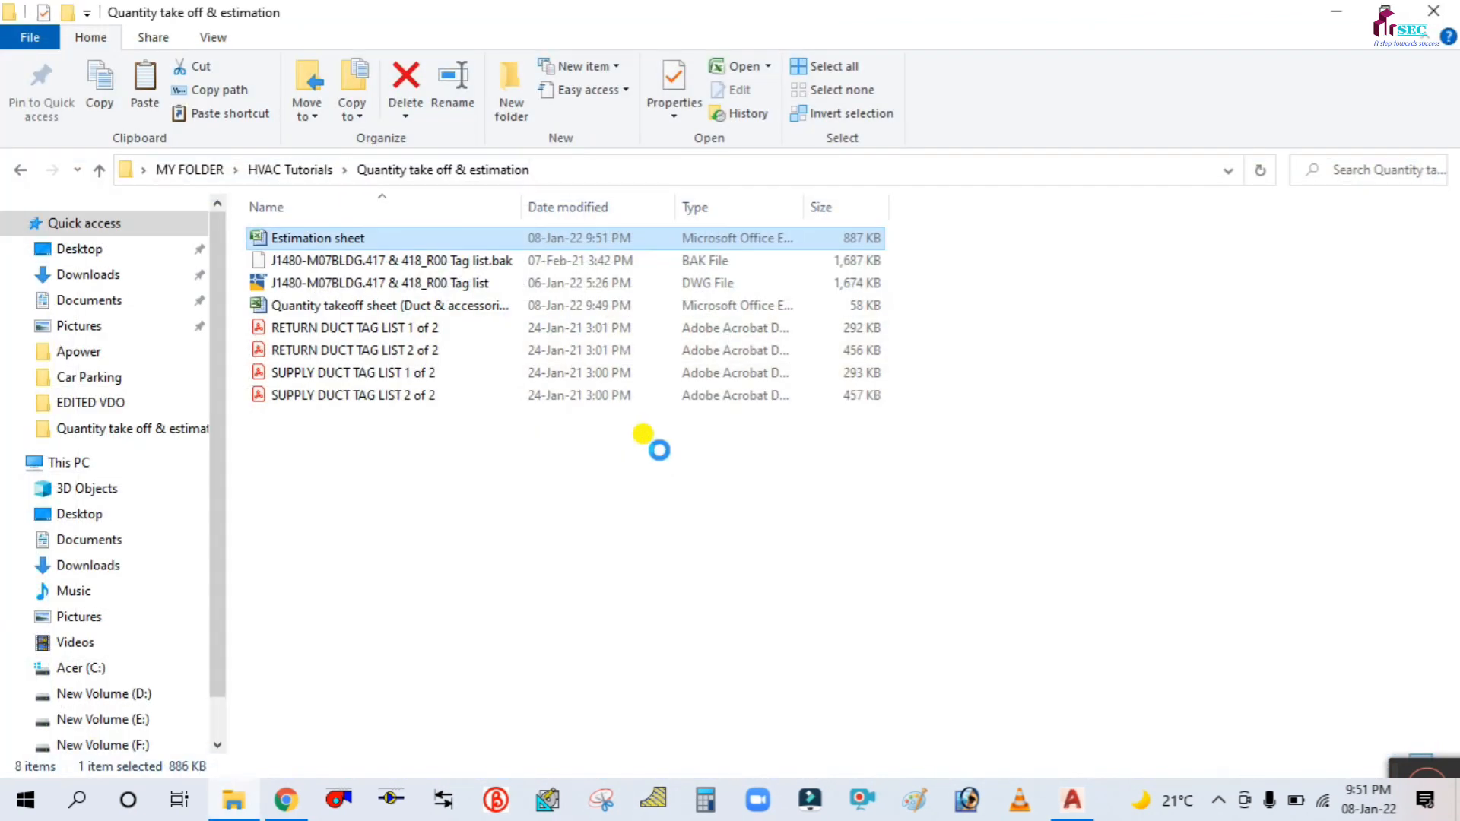
Switch to AutoCAD and look over the floor layout, roof layout and elevations as a whole.
left_click(1072, 799)
scroll(424, 516, "down", 2)
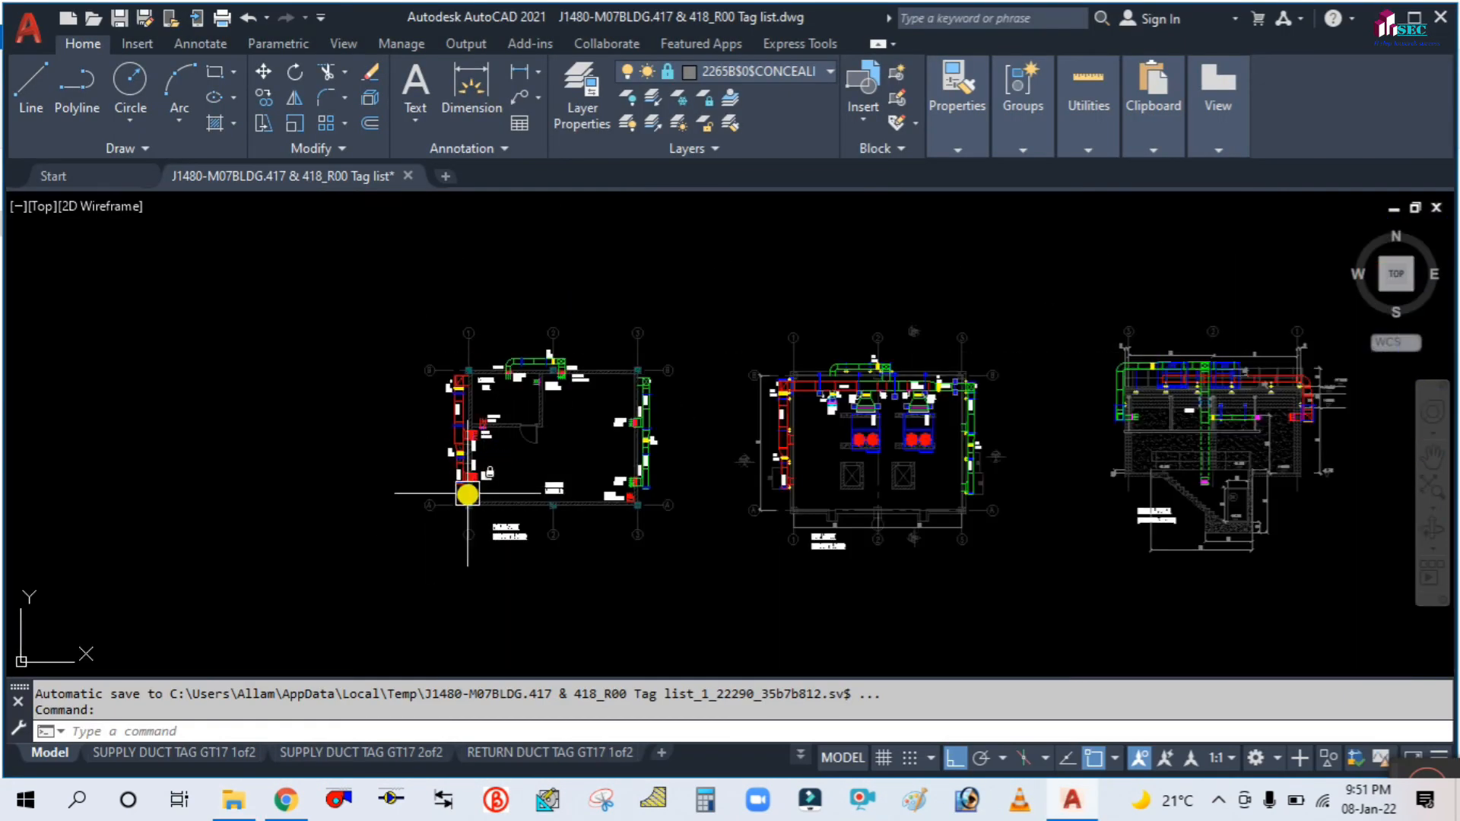
scroll(695, 513, "up", 2)
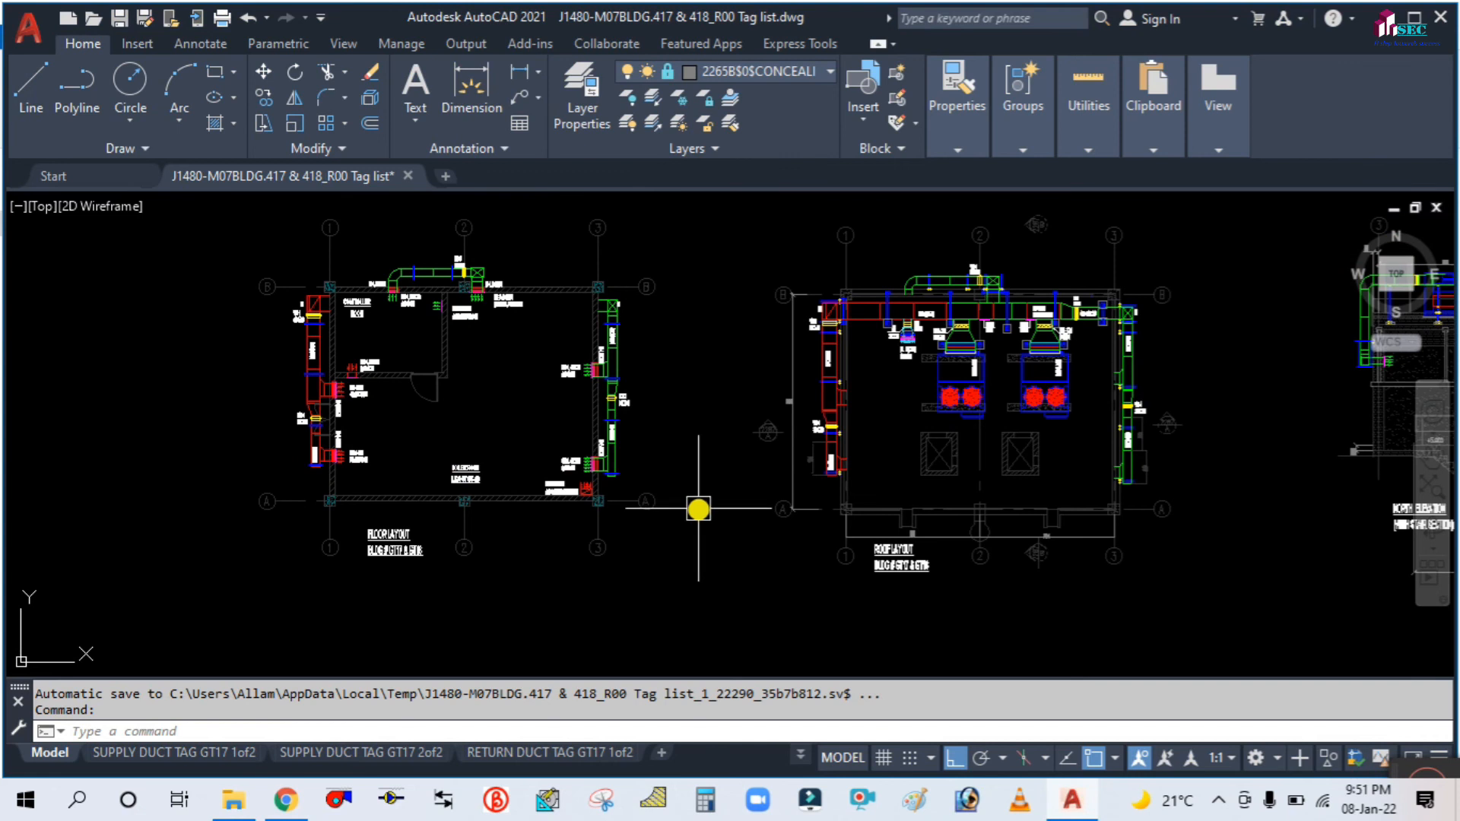
middle_click_drag(721, 461, 598, 473)
scroll(598, 473, "down", 4)
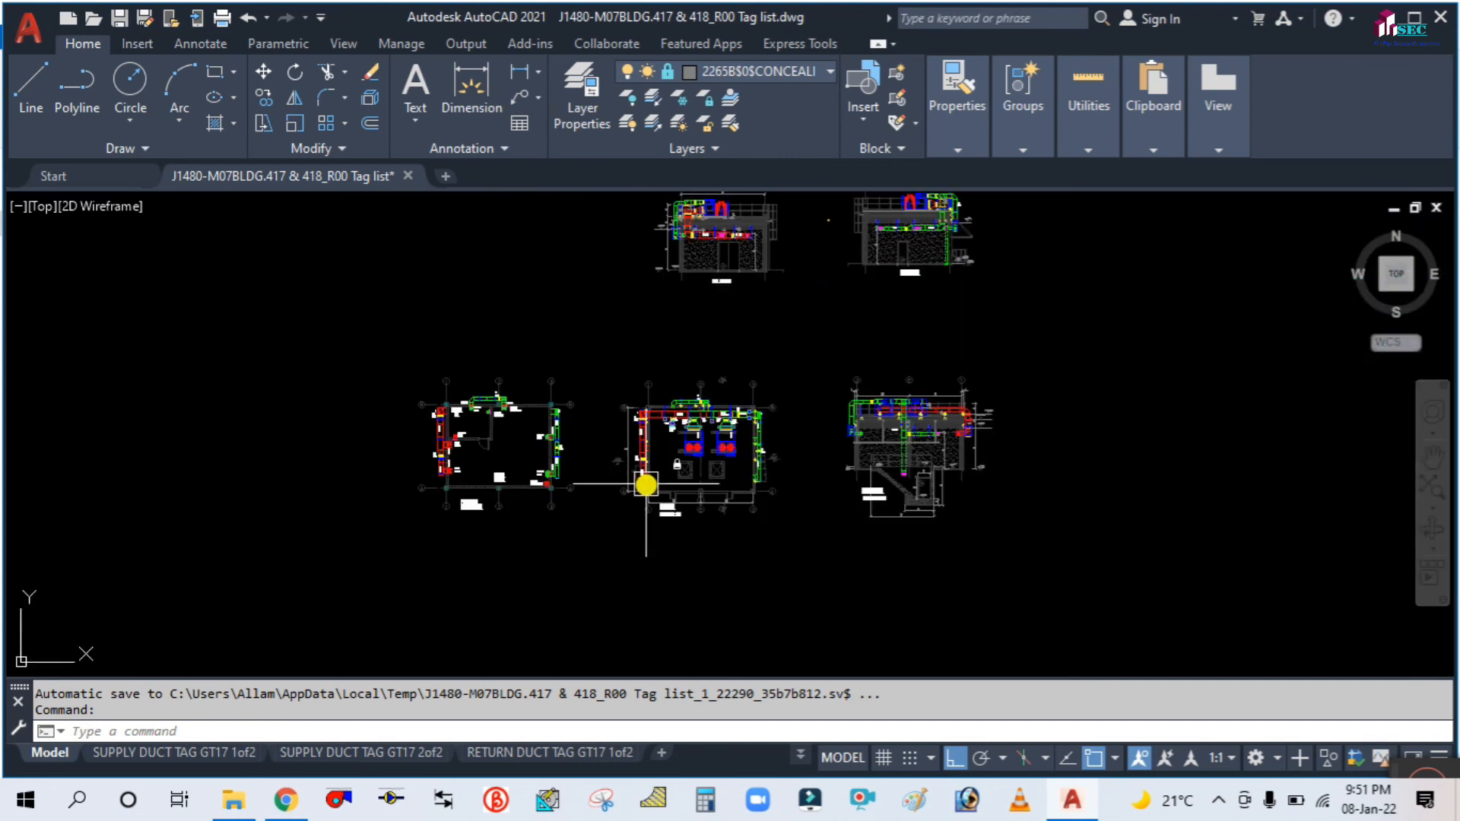
Examine the roof layout's ductwork, dampers and rooftop units alongside the floor layout in the AutoCAD drawing.
scroll(684, 494, "up", 2)
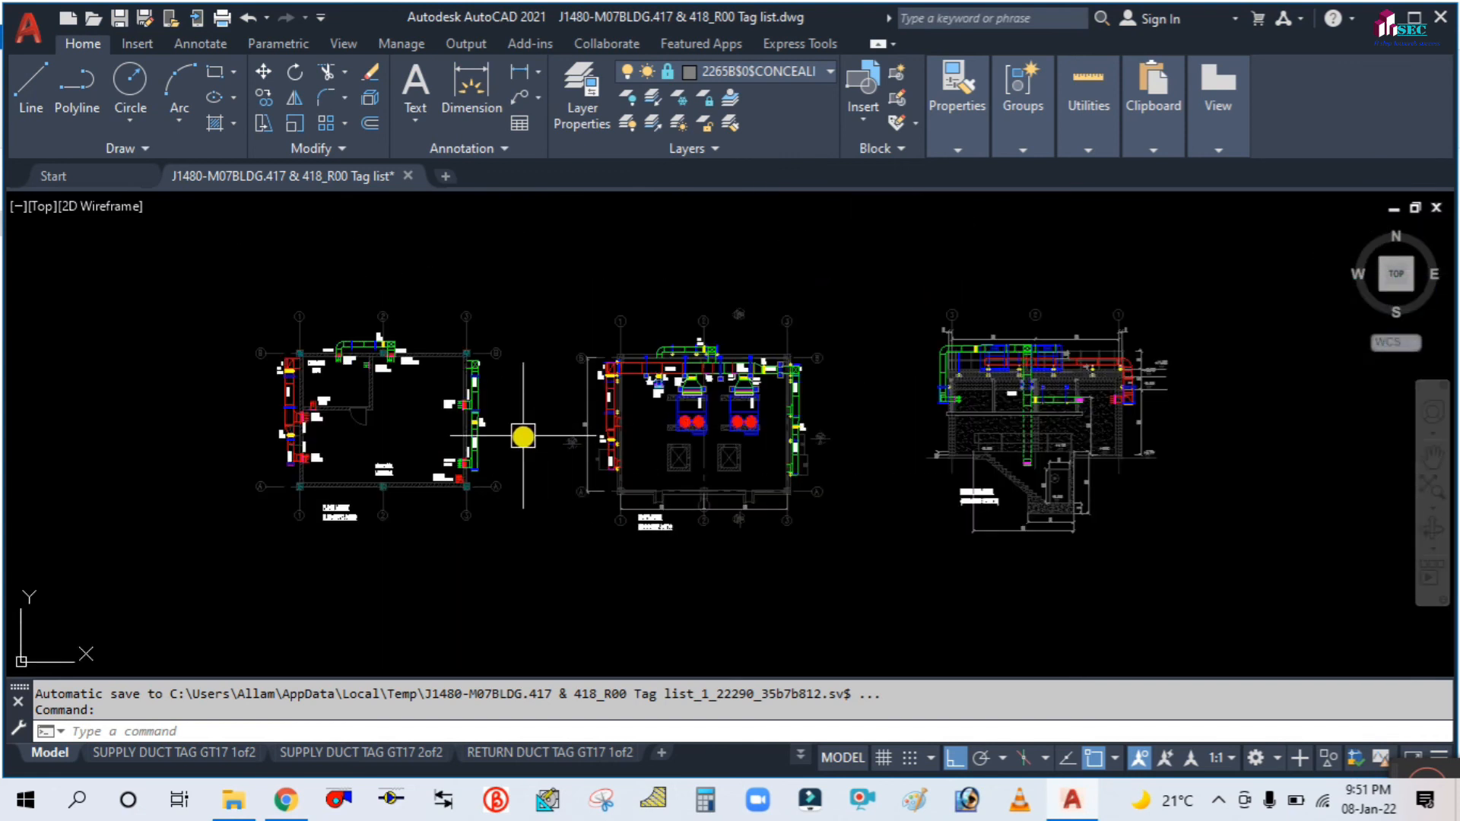
middle_click_drag(521, 384, 530, 385)
scroll(574, 381, "up", 1)
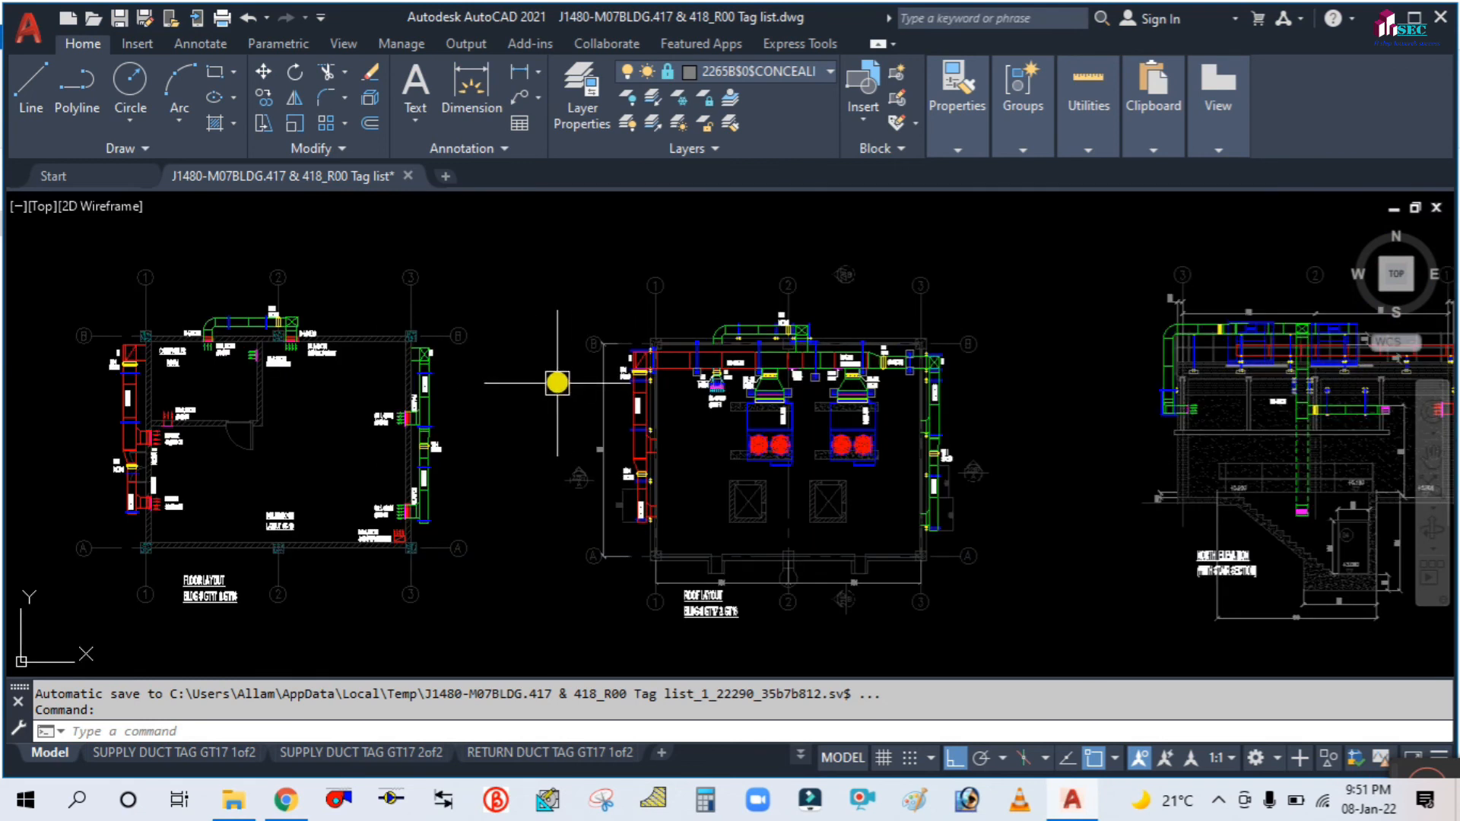
scroll(752, 417, "up", 3)
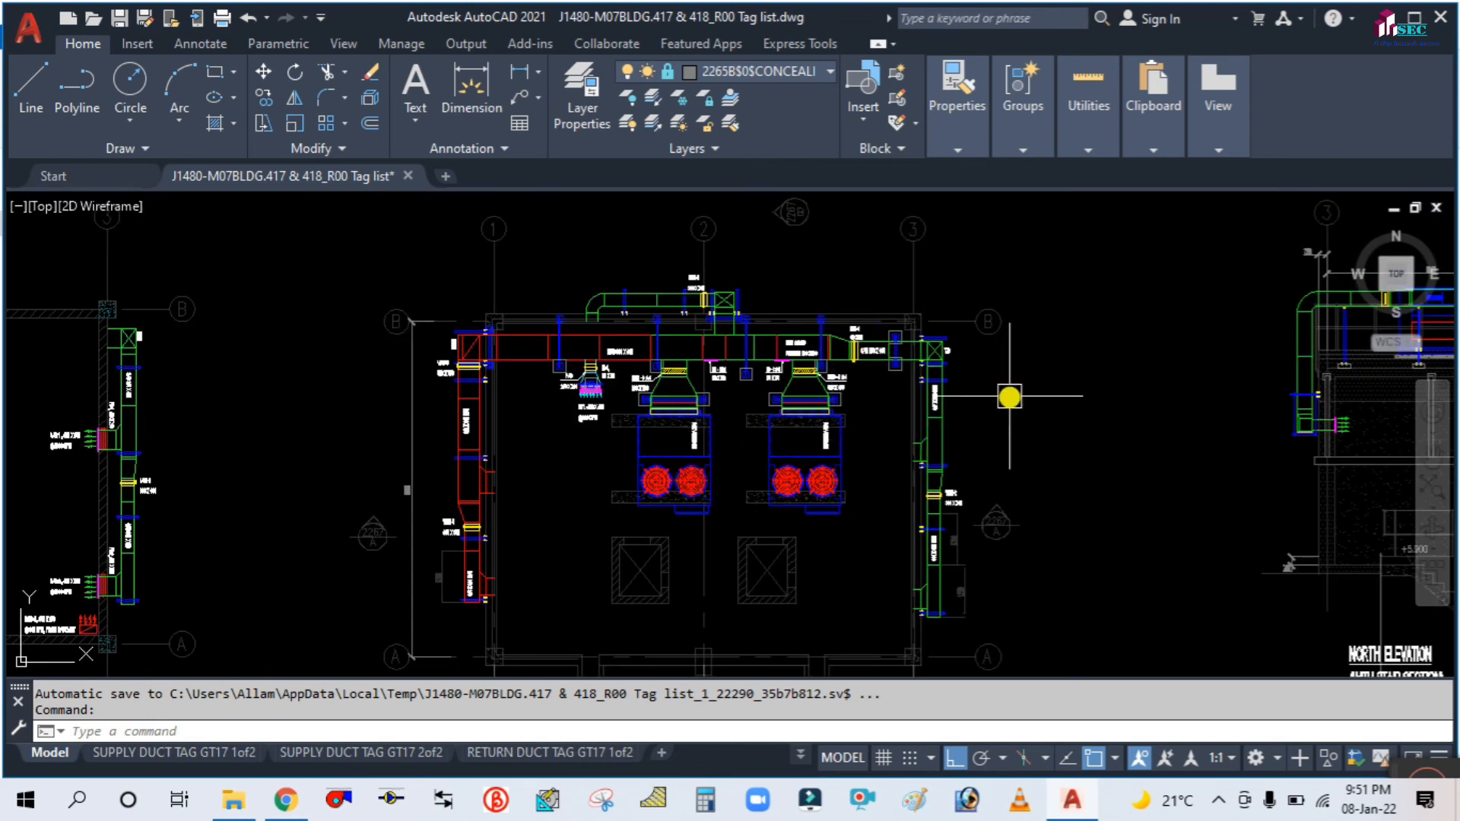
middle_click_drag(1009, 394, 938, 339)
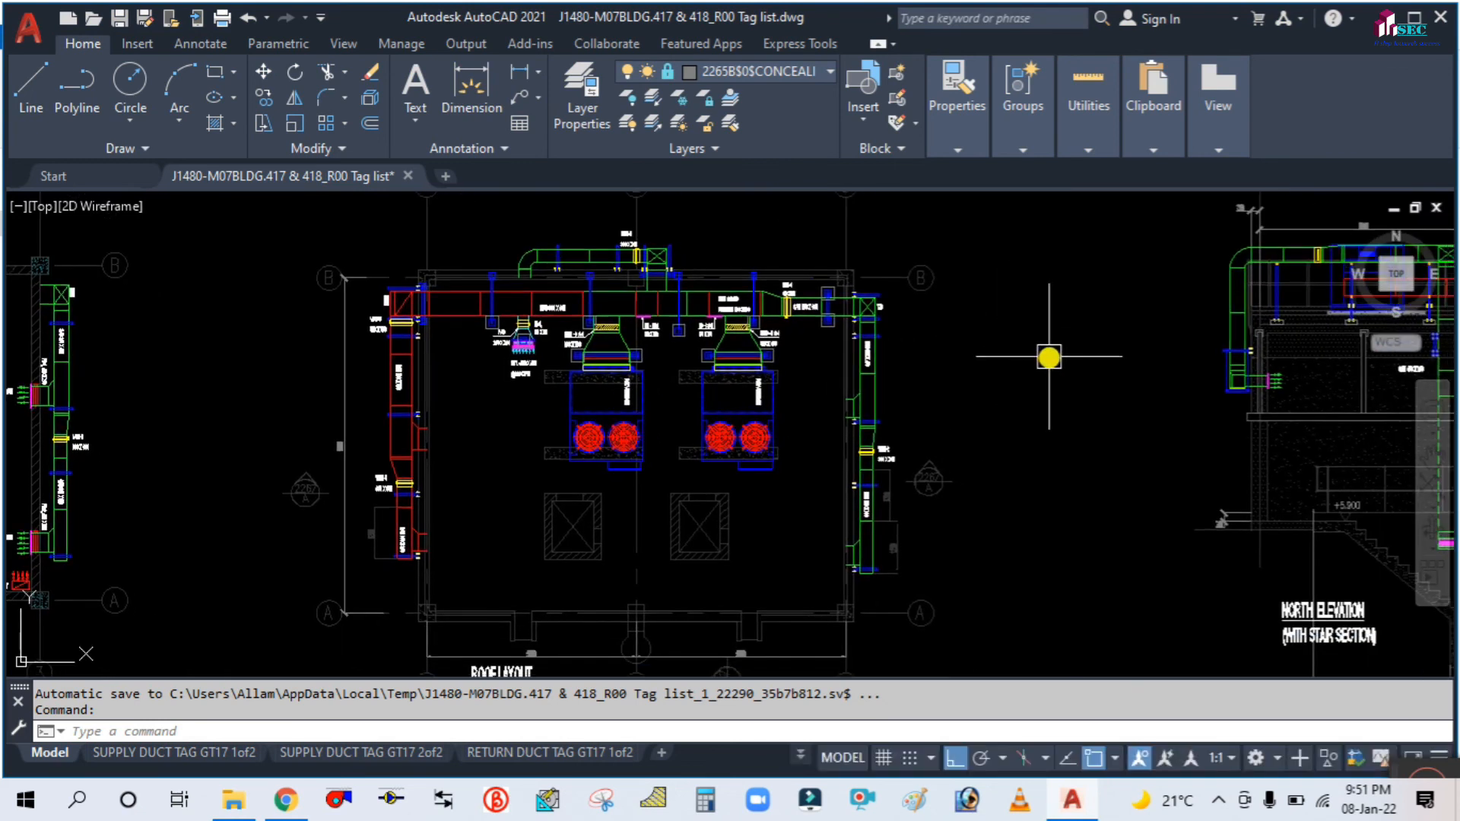
middle_click_drag(1033, 358, 979, 377)
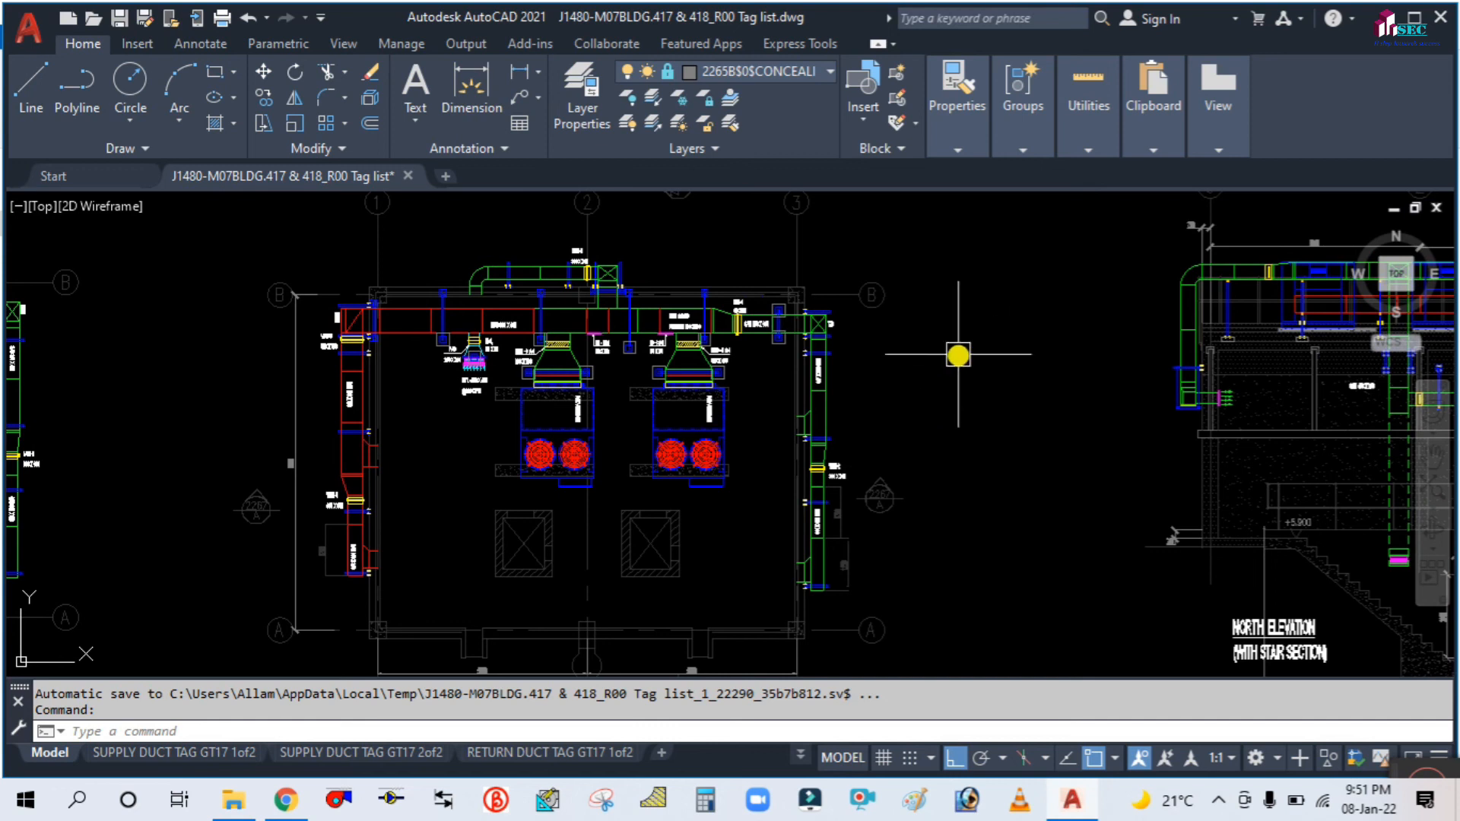
scroll(951, 365, "down", 2)
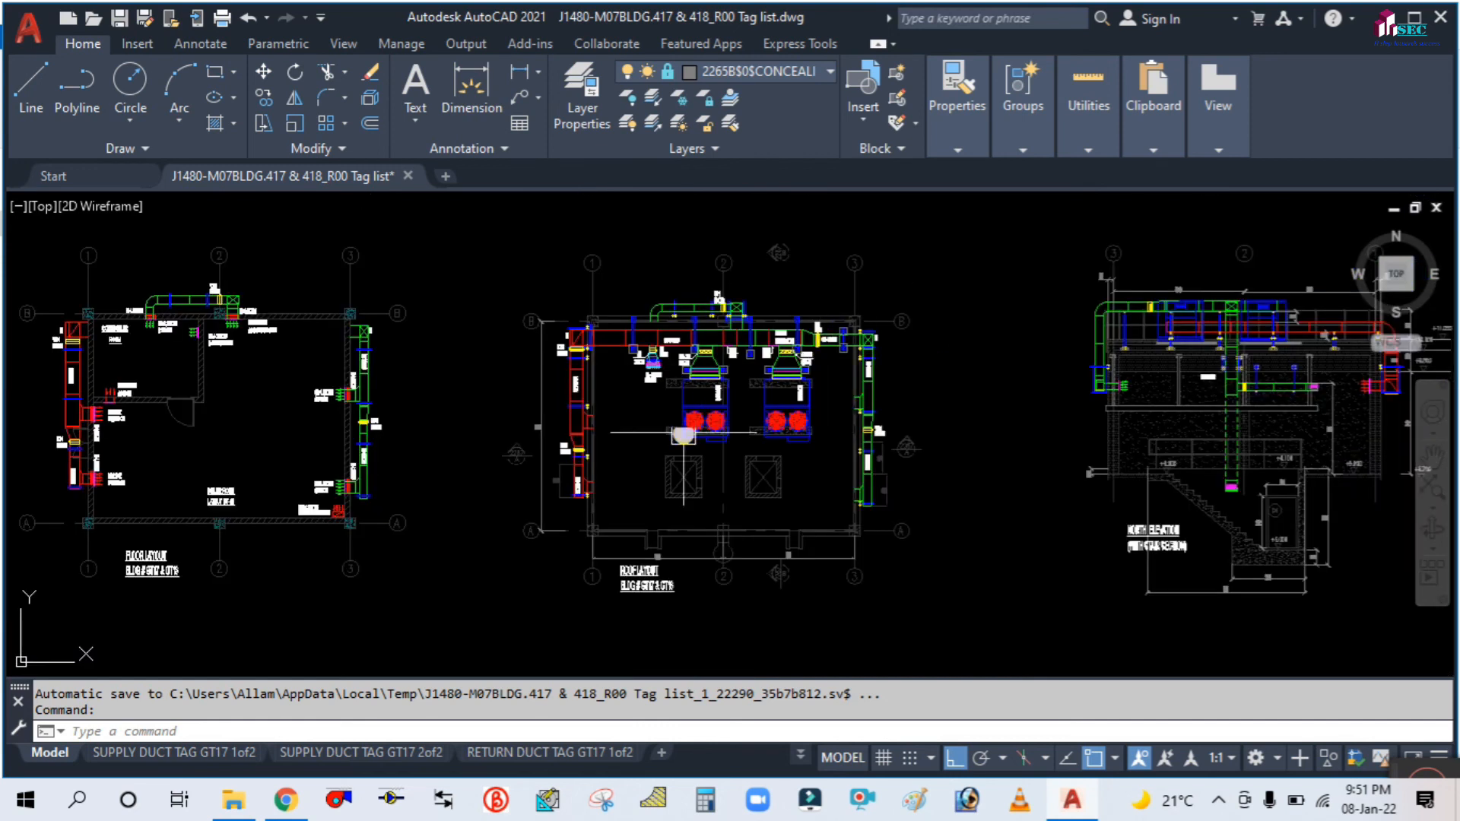
Switch to File Explorer, open the Quantity takeoff sheet (Duct & accessories) workbook and show its Ducting sheet.
left_click(232, 802)
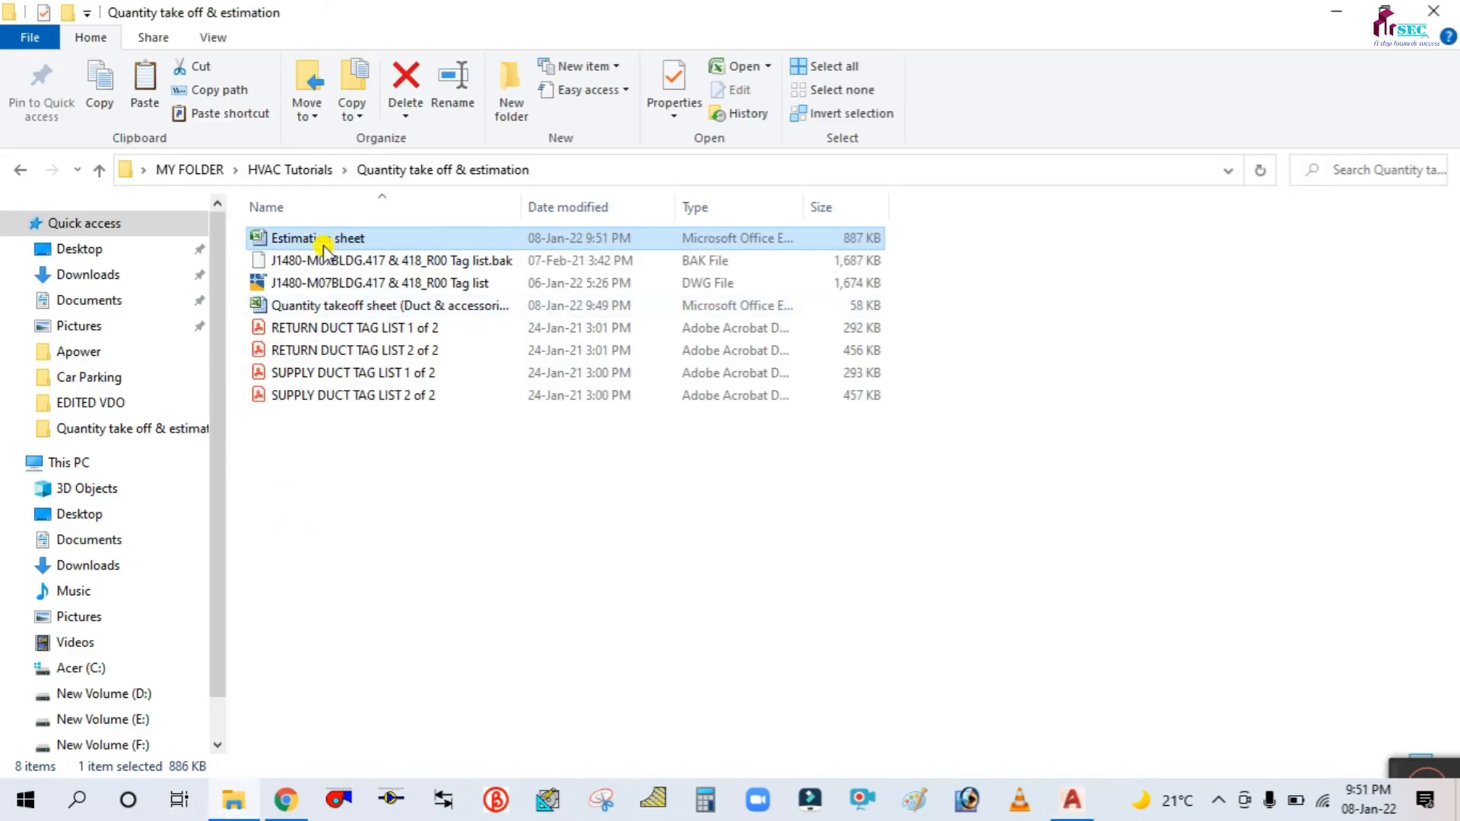
left_click(301, 309)
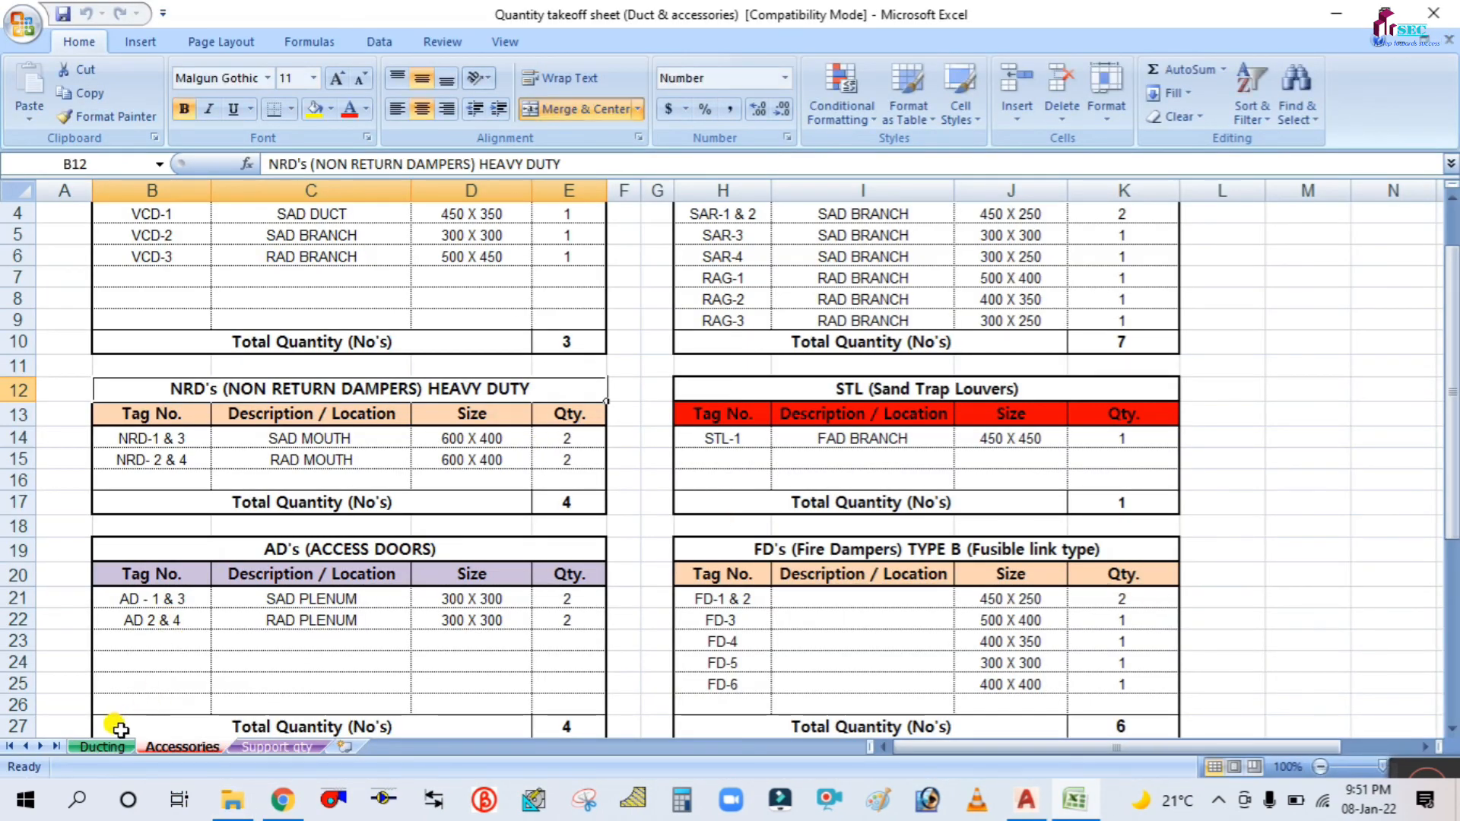
left_click(107, 746)
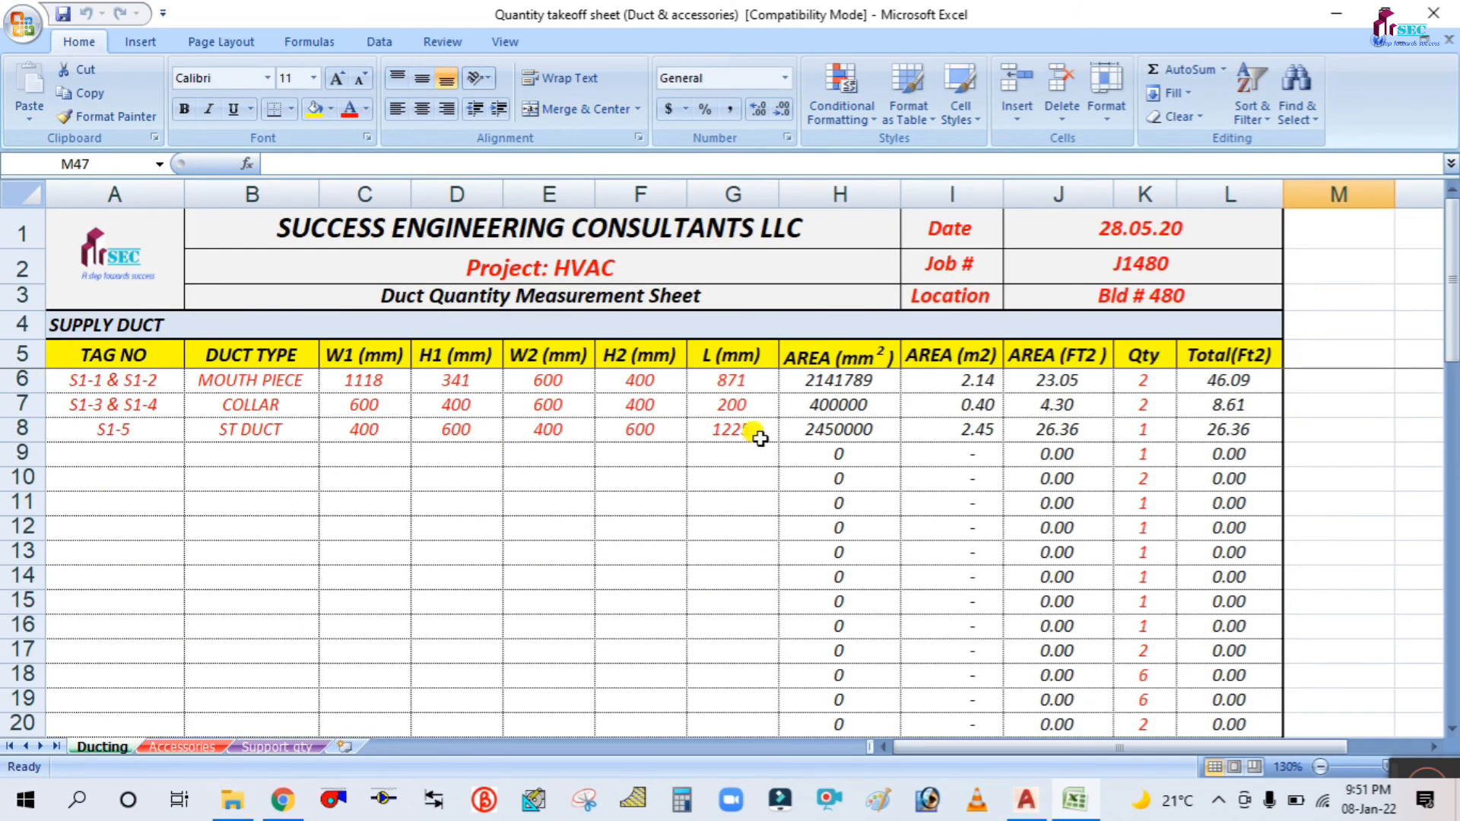
From the project folder, open the SUPPLY DUCT TAG LIST 2 of 2 PDF and hide its bookmarks.
left_click(232, 800)
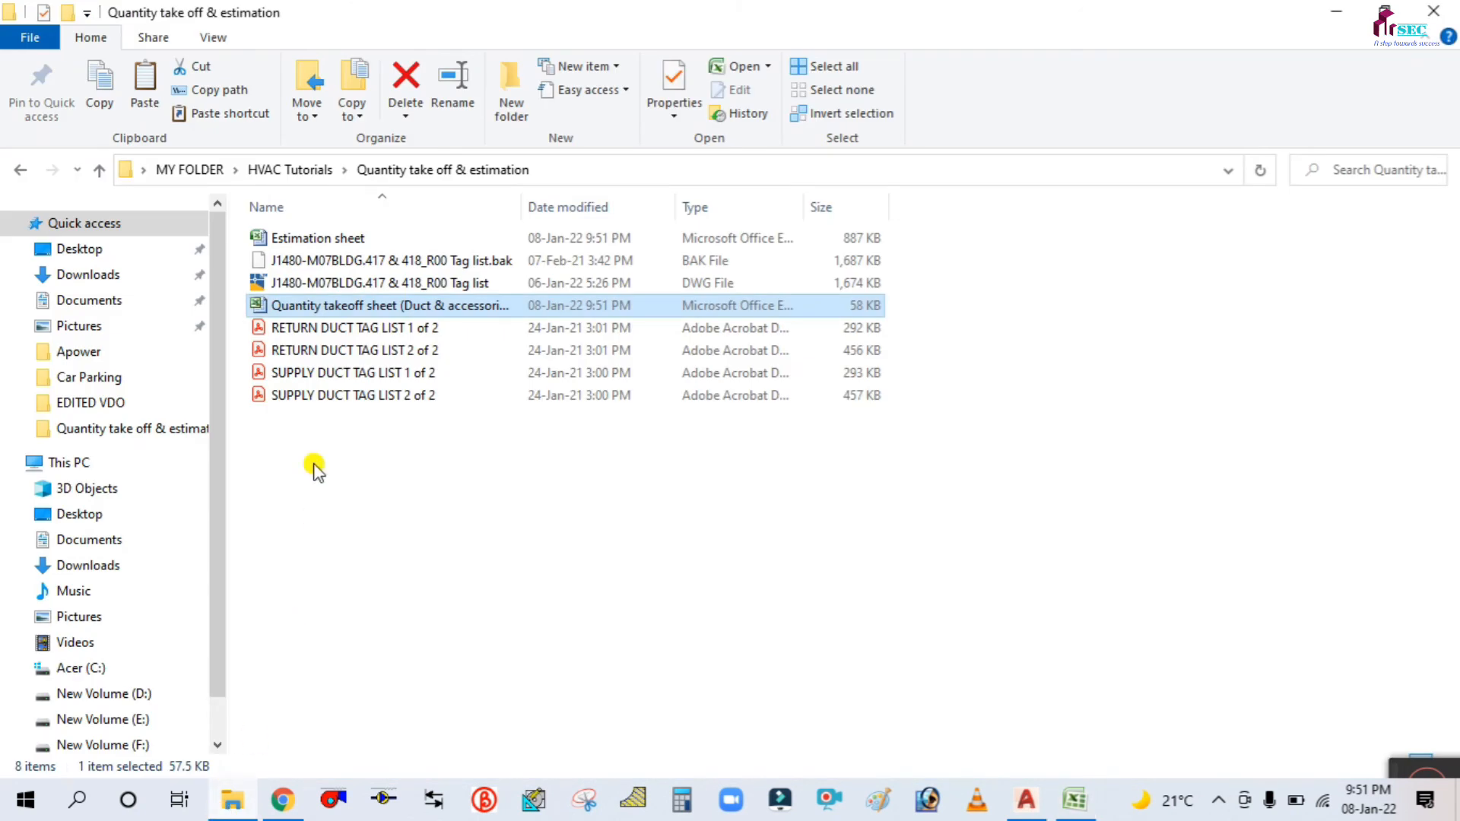
left_click(300, 396)
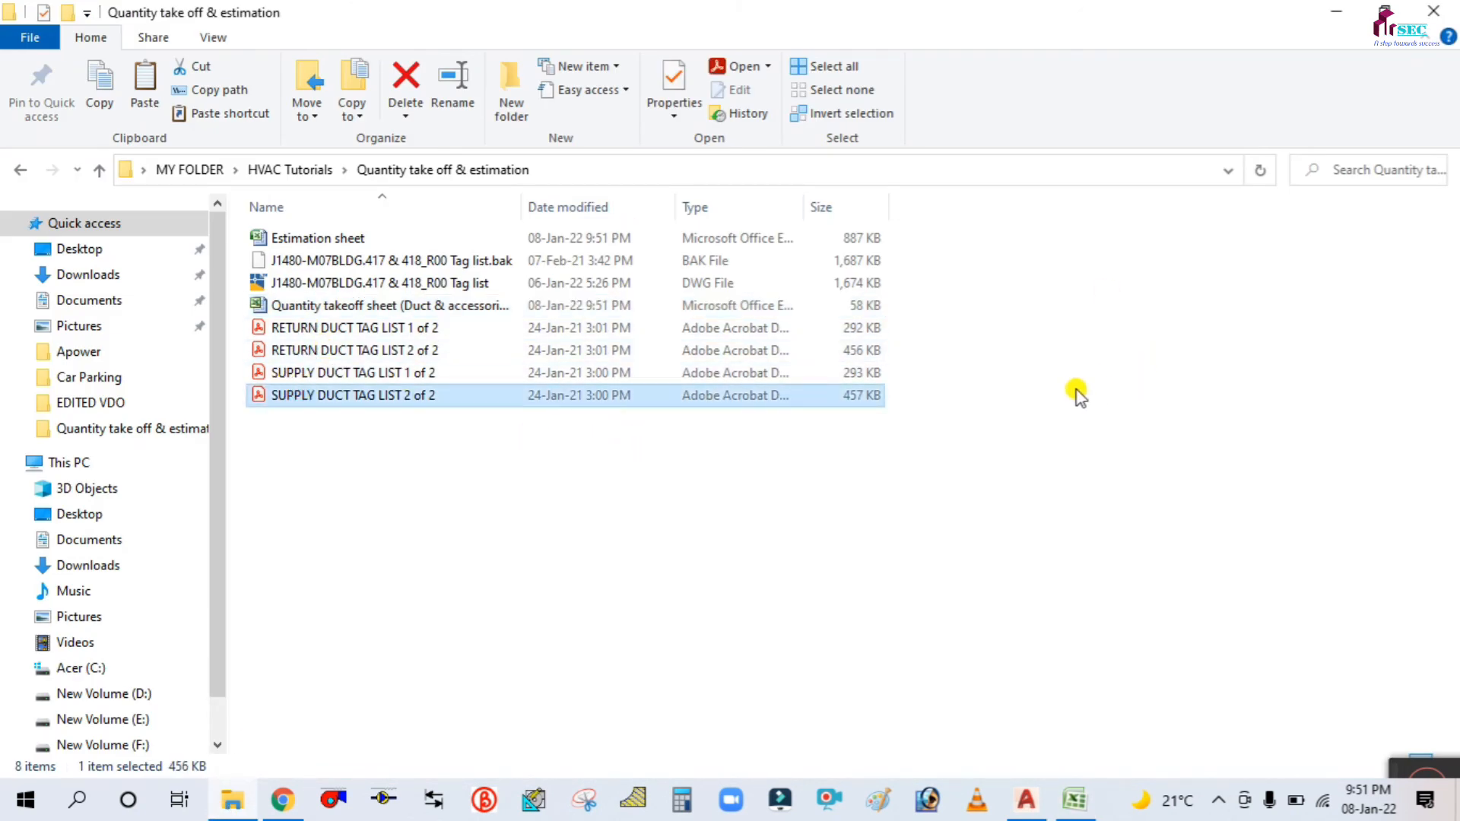
key("Return")
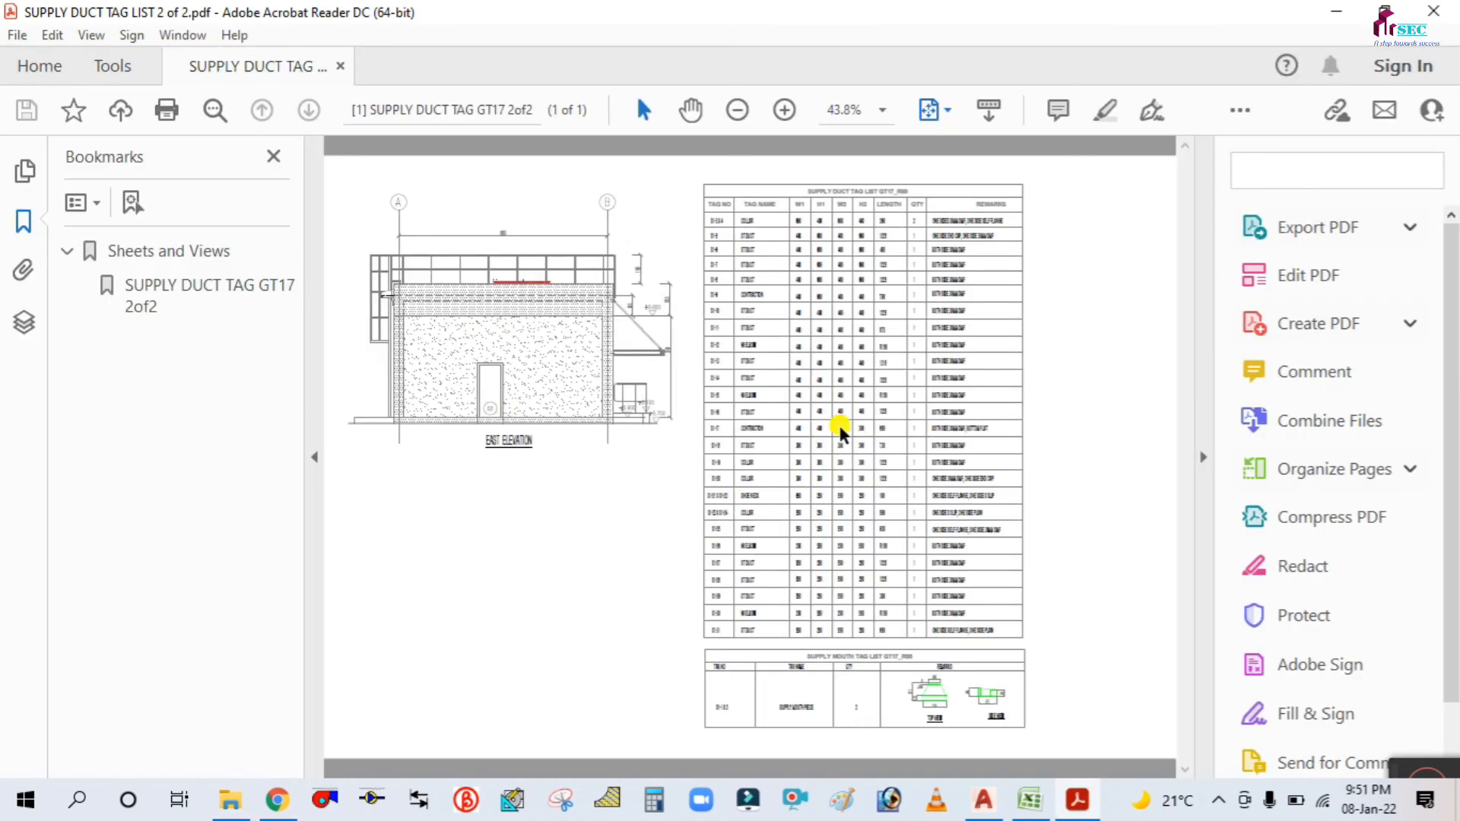
left_click(314, 457)
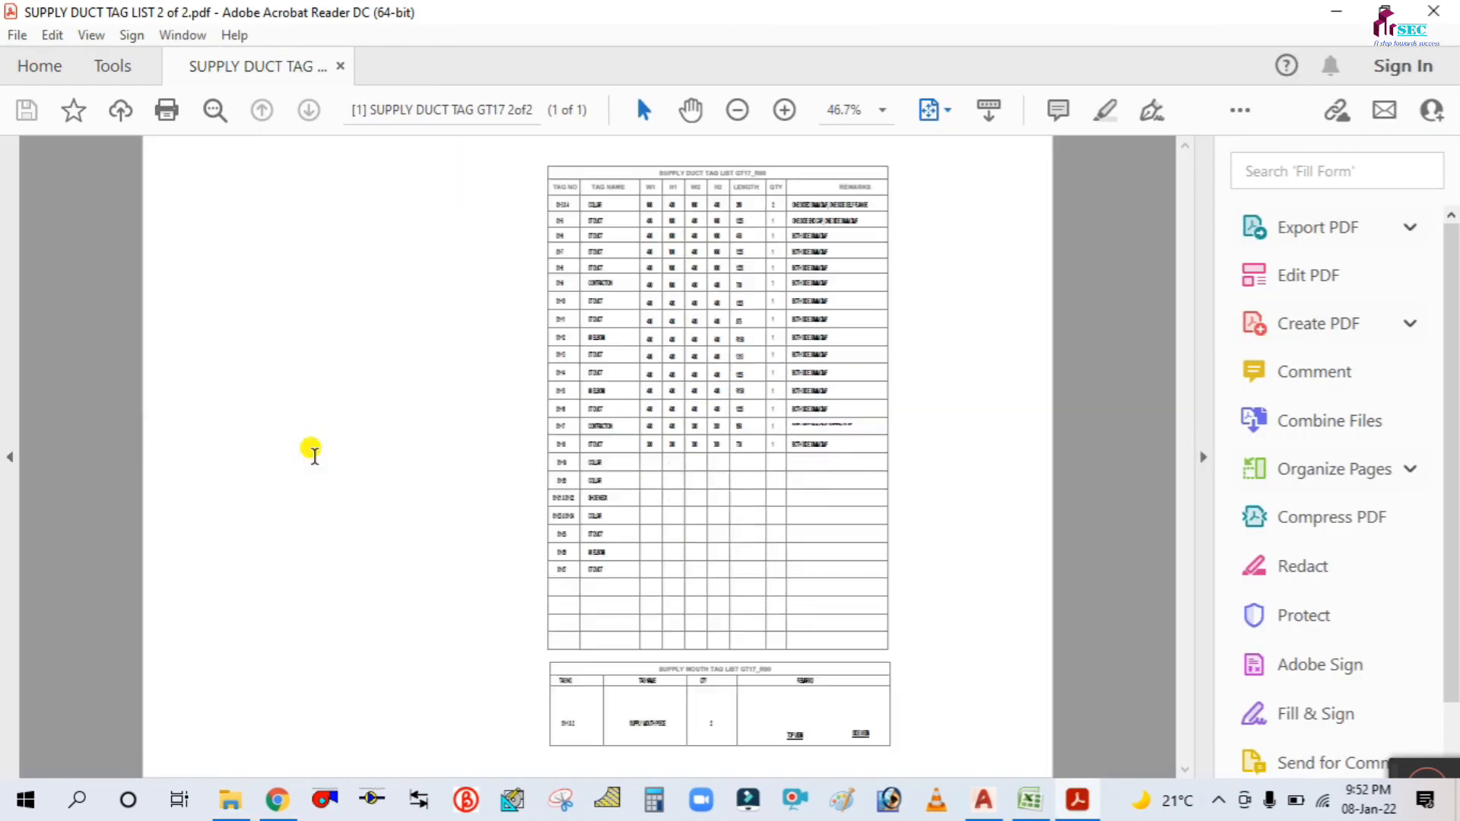
Examine the tagged supply duct pieces on the east and north elevations of the PDF, closing the Comment tool.
scroll(378, 433, "up", 1, "ctrl")
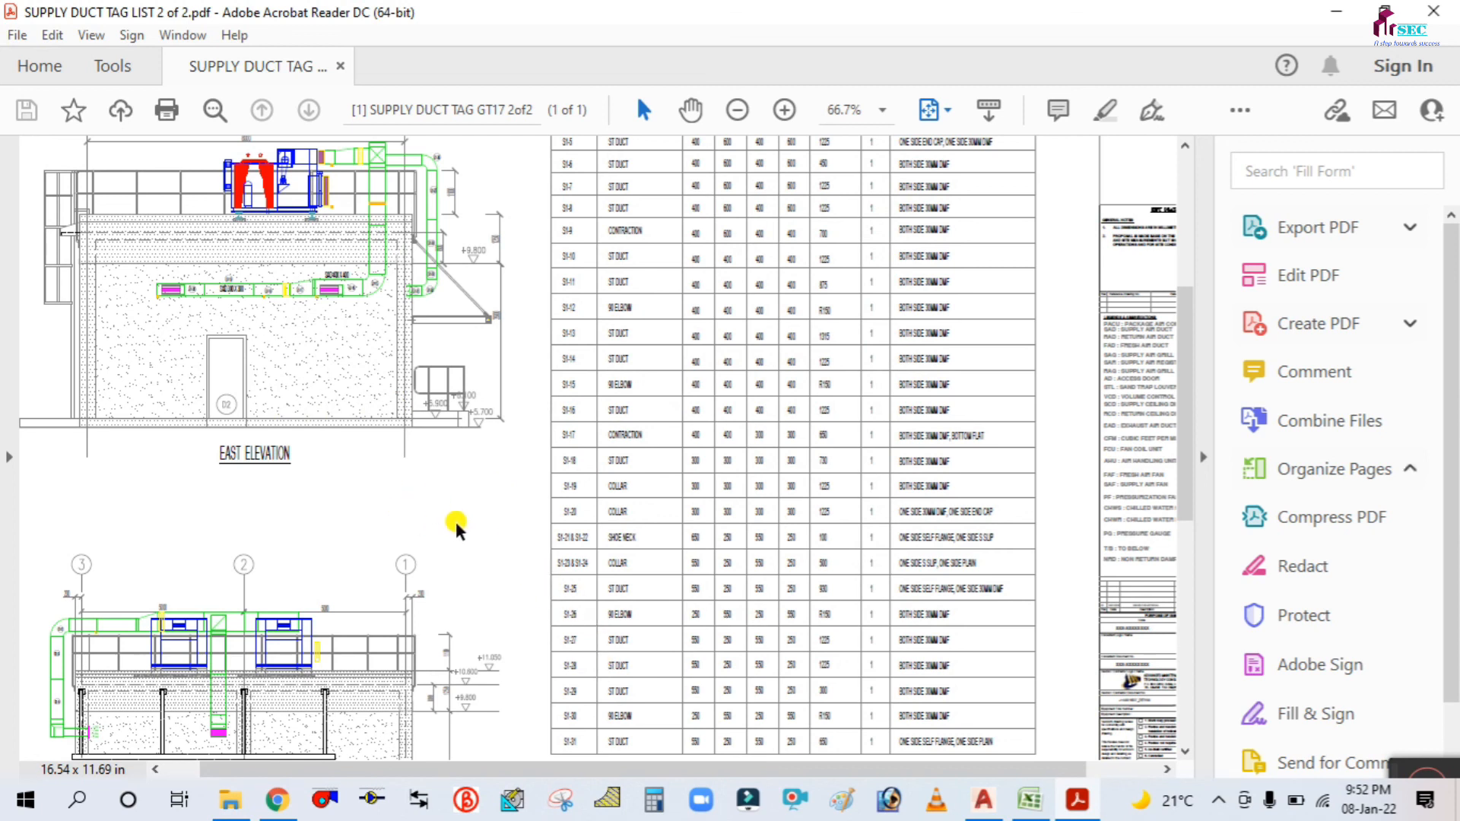
scroll(440, 516, "down", 1, "ctrl")
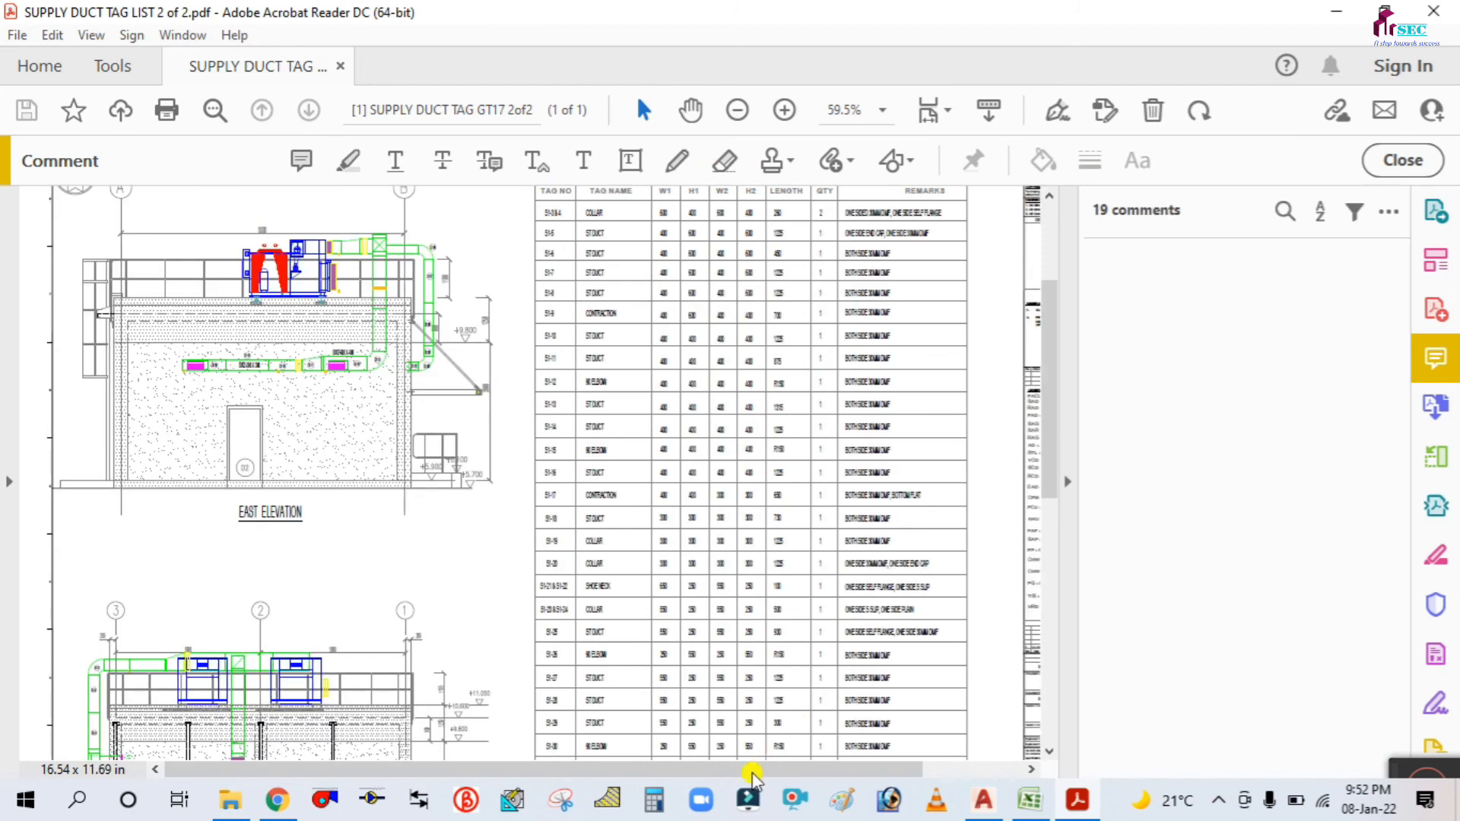
left_click(1401, 159)
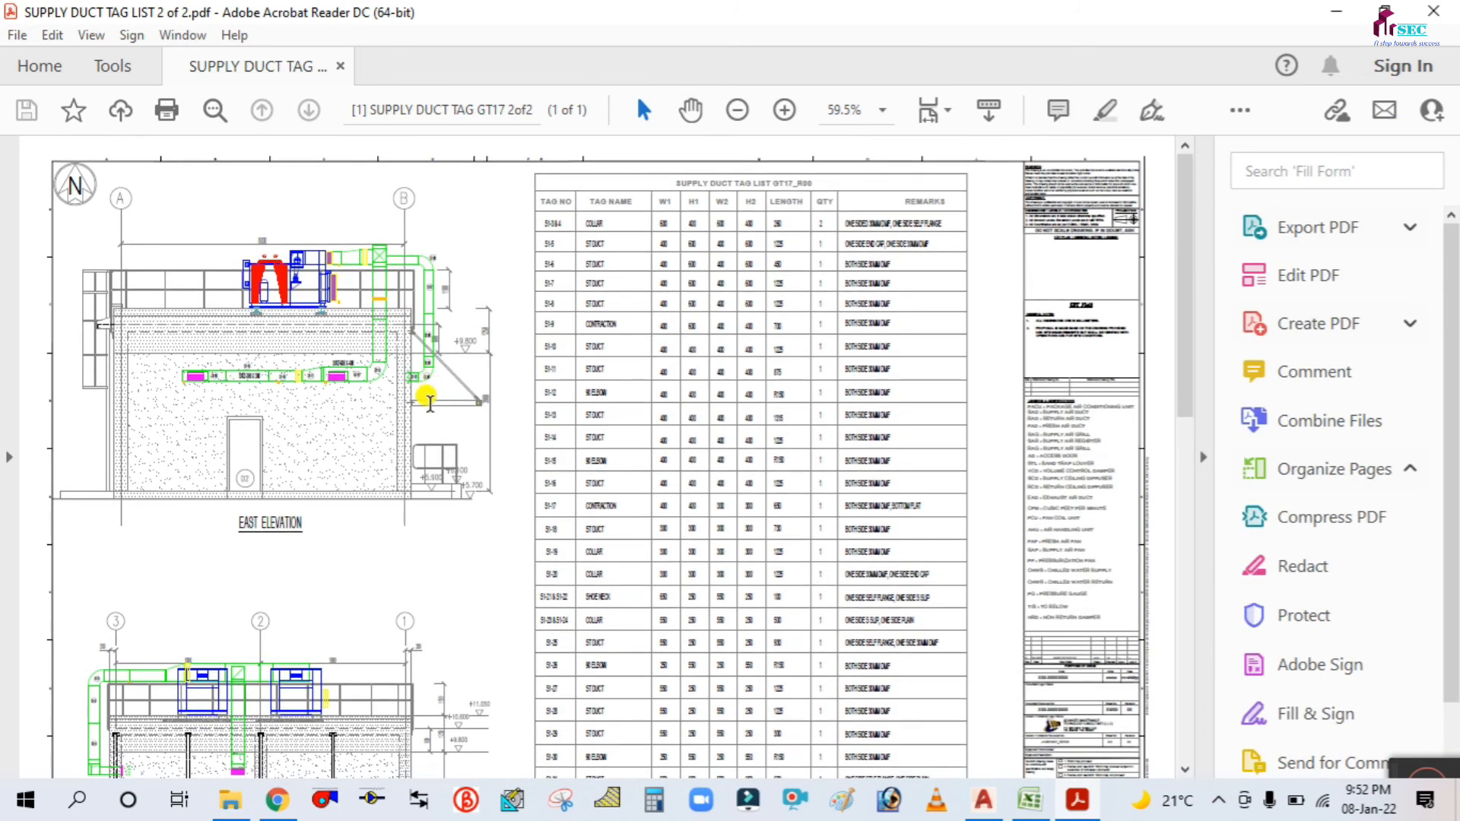
scroll(133, 344, "up", 1, "ctrl")
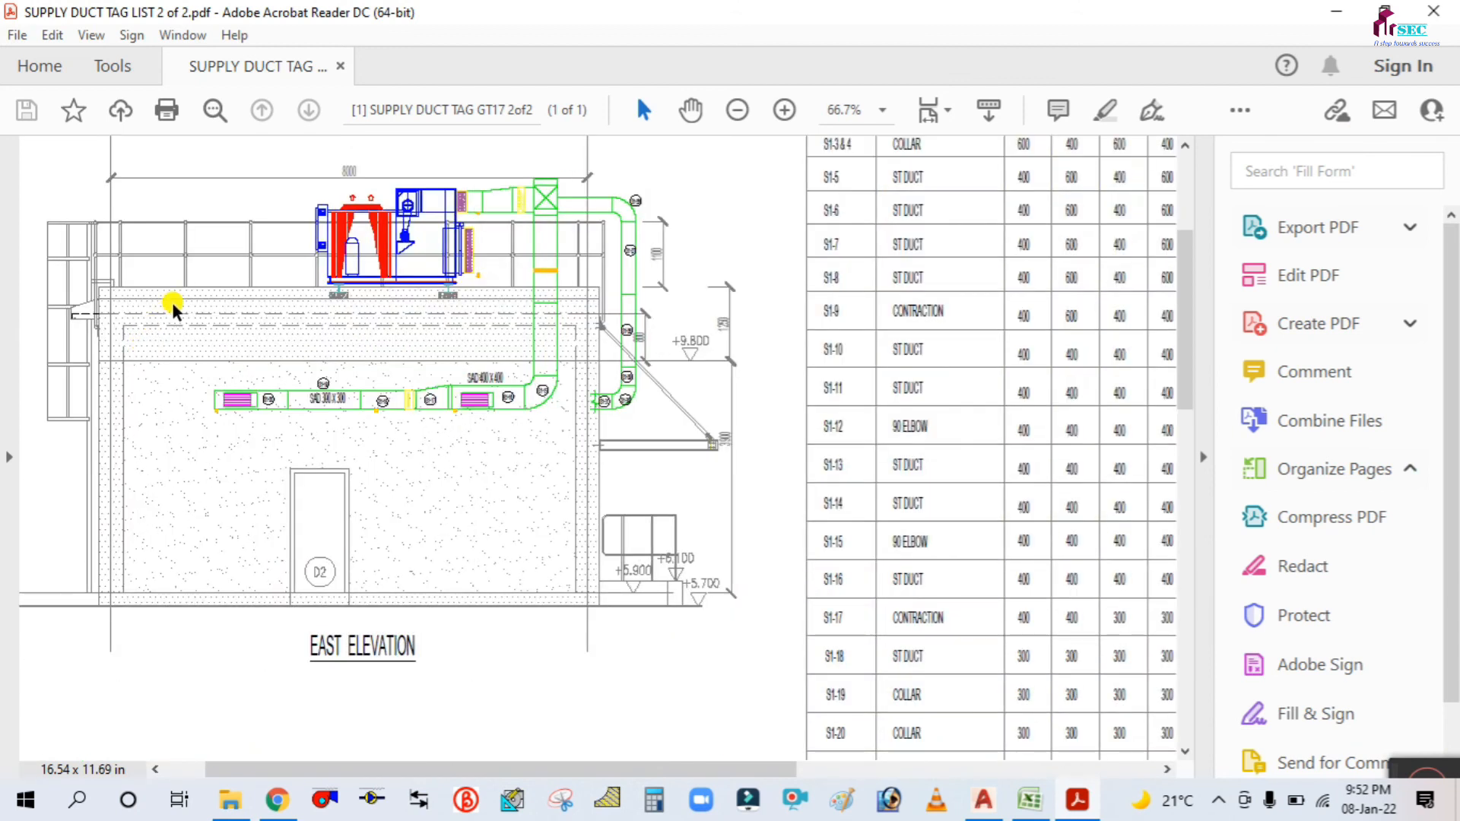
scroll(713, 678, "up", 2, "ctrl")
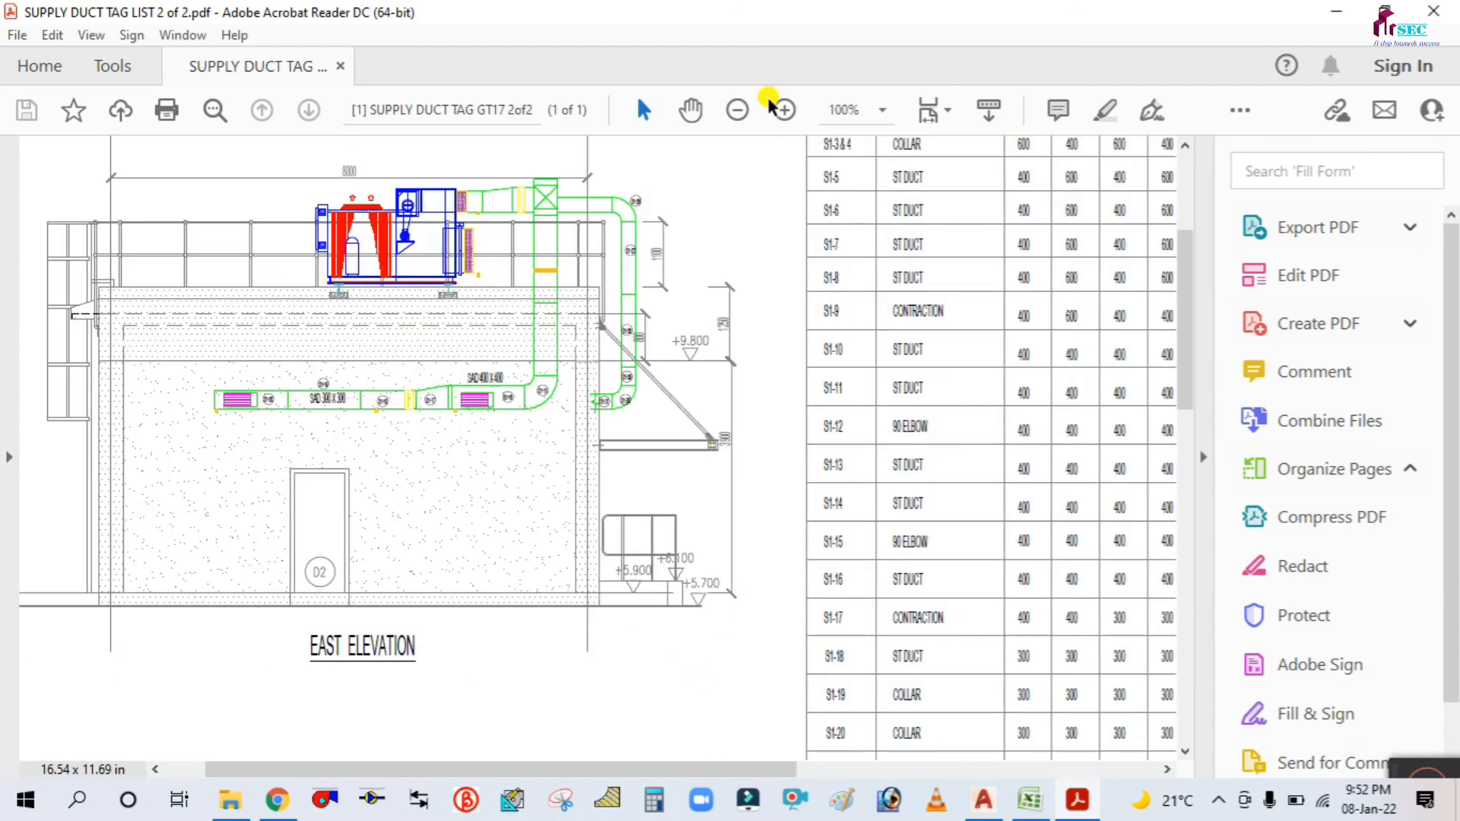
left_click_drag(759, 466, 675, 257)
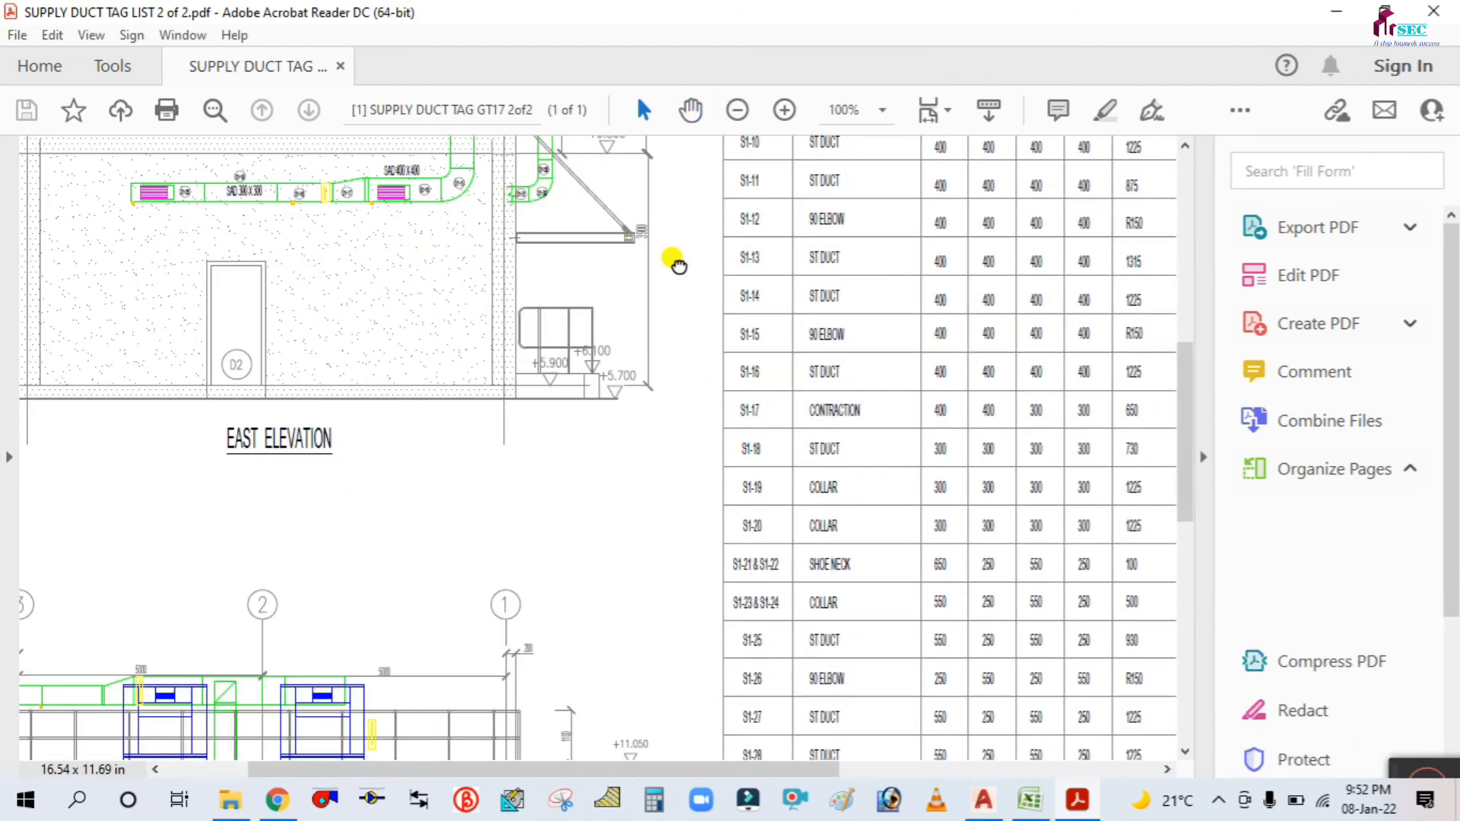
left_click_drag(453, 416, 652, 395)
scroll(649, 392, "down", 2, "ctrl")
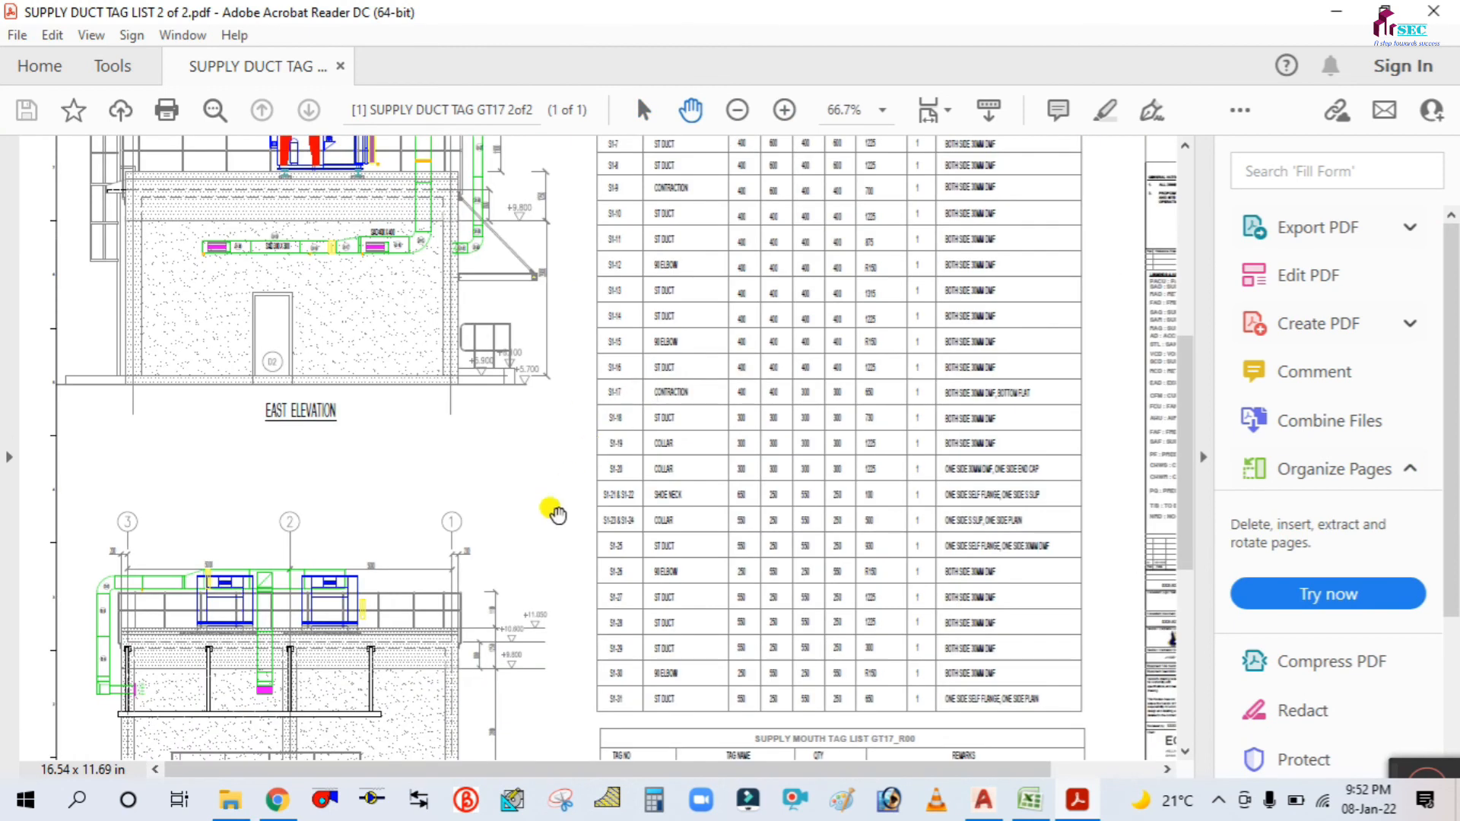
left_click_drag(554, 510, 608, 313)
left_click_drag(235, 362, 258, 673)
scroll(242, 299, "up", 4, "ctrl")
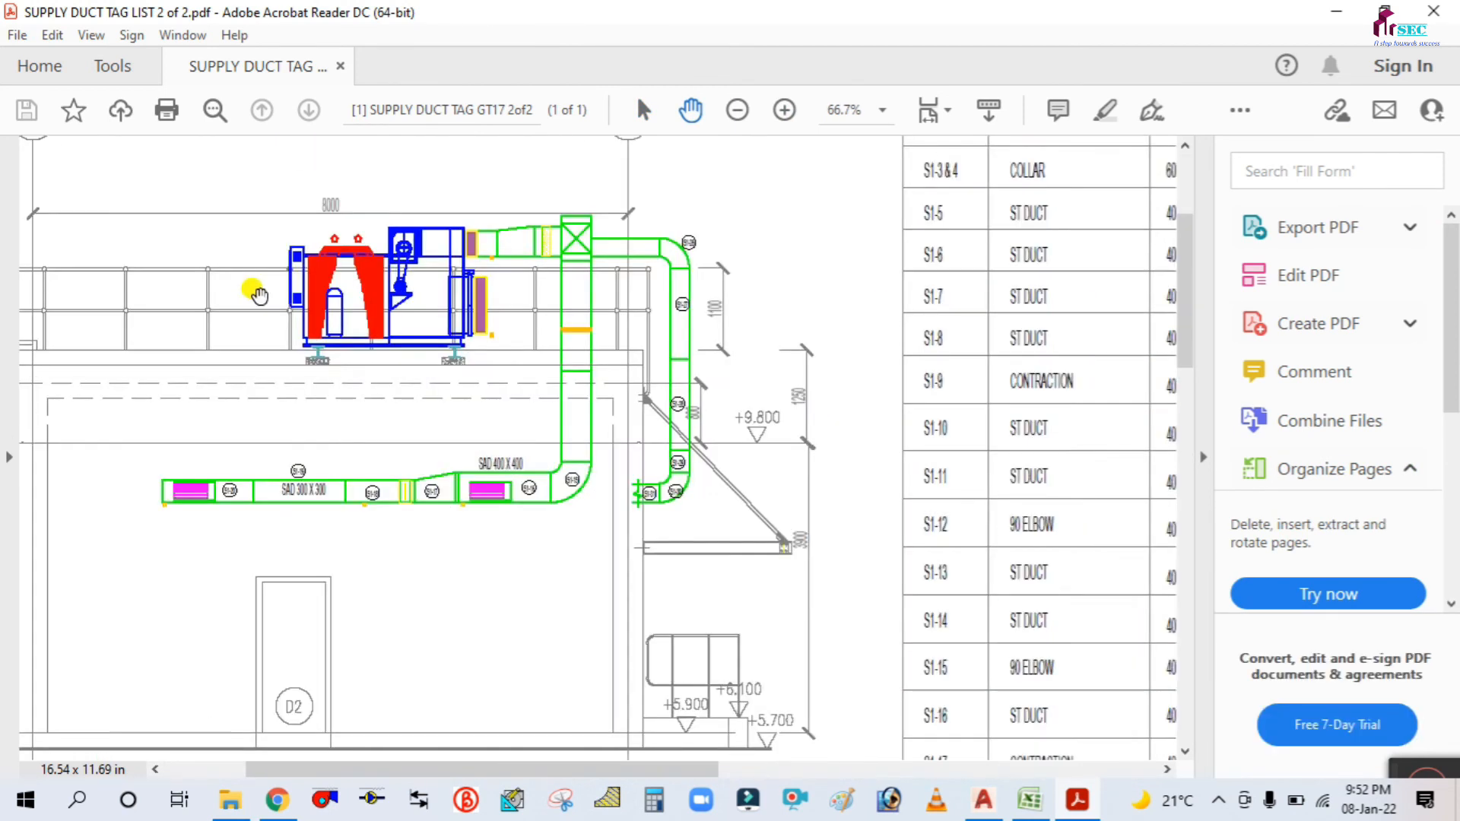
scroll(395, 319, "down", 4, "ctrl")
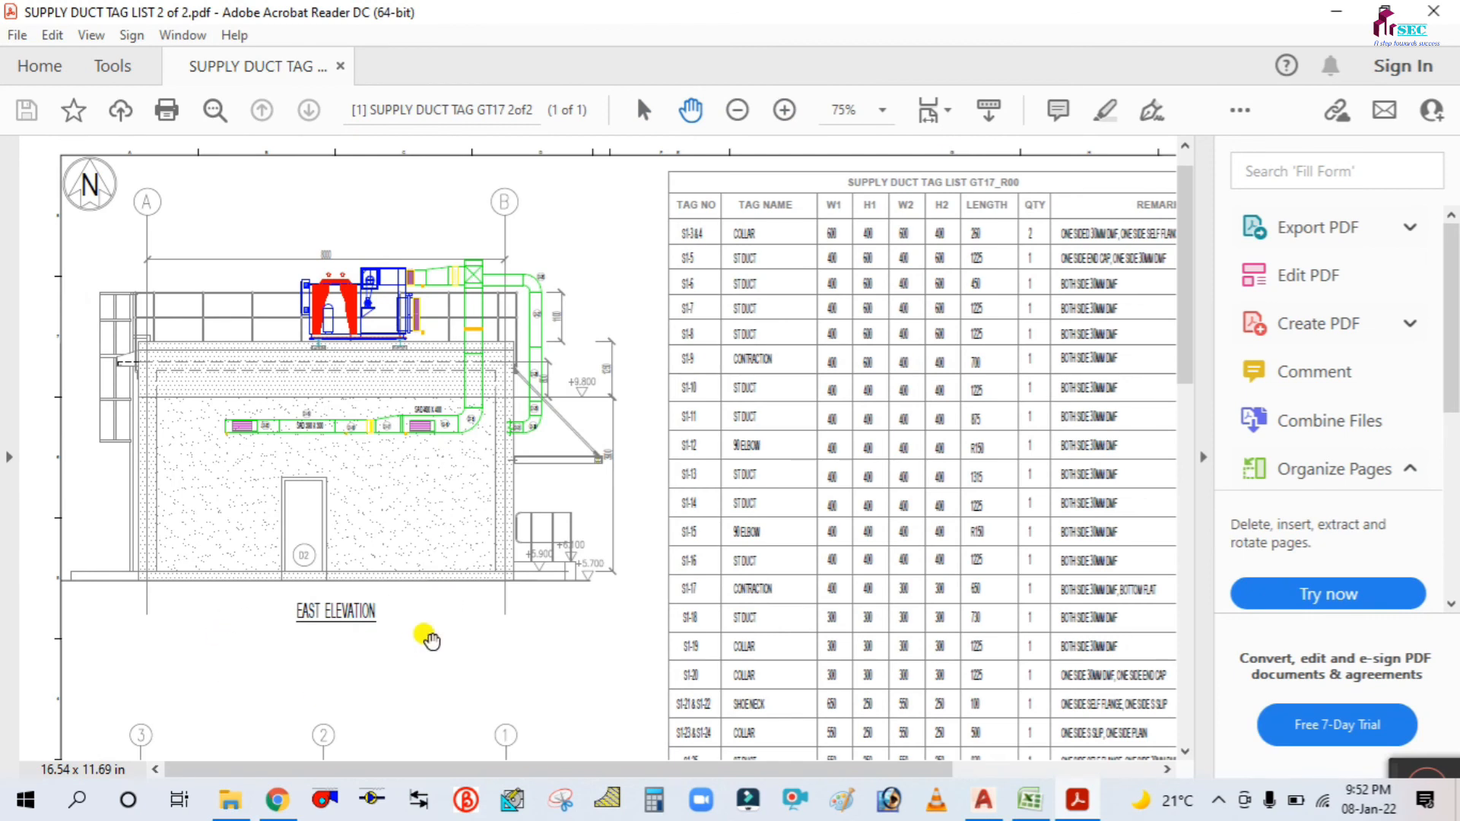
Read through the supply duct tag list's sizes, lengths, quantities and remarks, down to the supply mouth tag list.
left_click_drag(423, 629, 369, 420)
left_click_drag(903, 415, 645, 661)
scroll(645, 245, "up", 3, "ctrl")
left_click_drag(614, 245, 608, 425)
scroll(599, 353, "down", 2, "ctrl")
left_click_drag(662, 570, 622, 447)
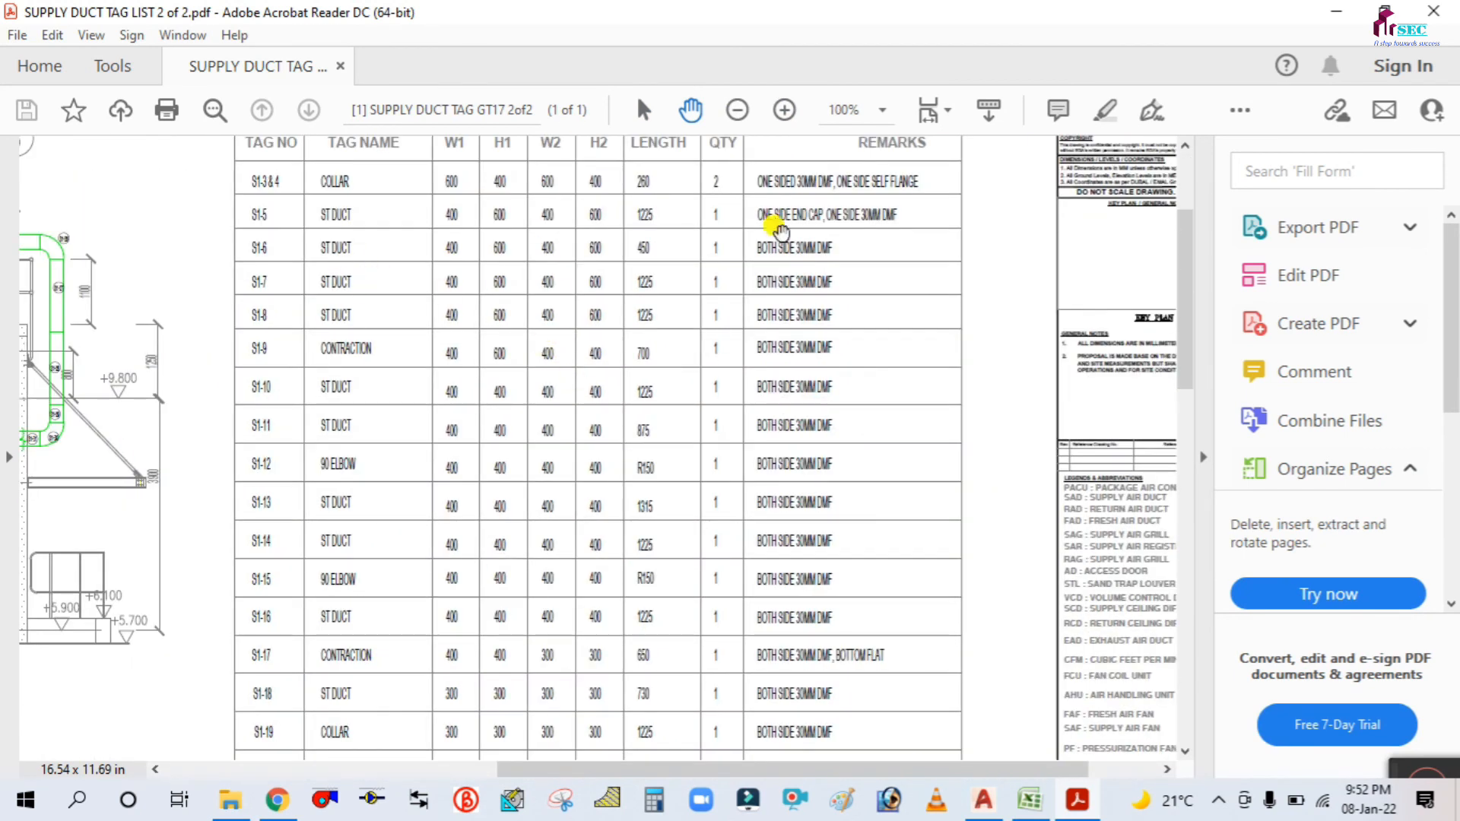
scroll(637, 502, "down", 1)
left_click_drag(637, 502, 674, 329)
scroll(691, 381, "down", 1, "ctrl")
left_click_drag(691, 381, 925, 283)
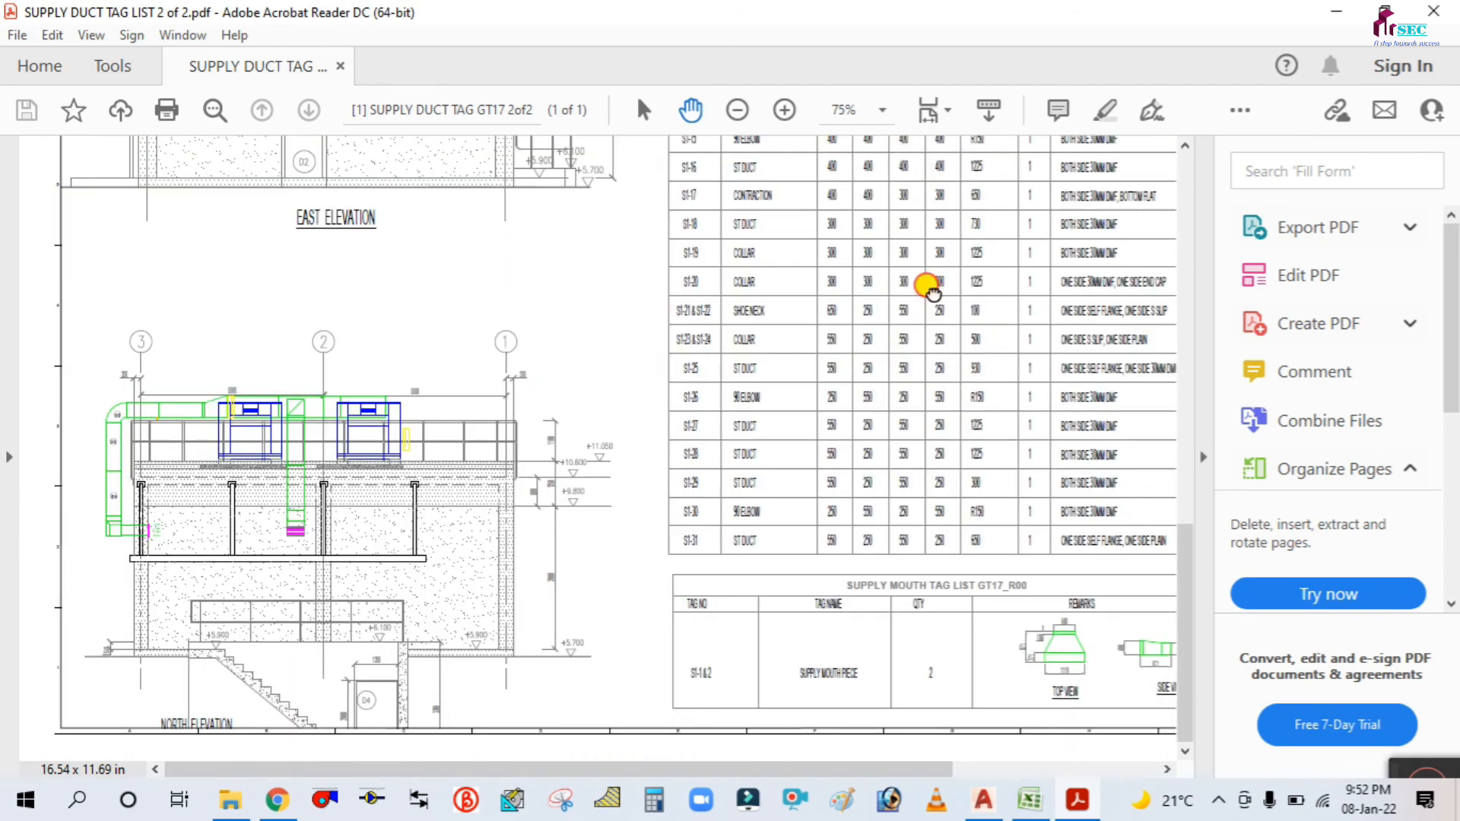
left_click_drag(520, 429, 519, 635)
left_click_drag(642, 264, 630, 453)
Close the supply duct tag list PDF and return to the takeoff workbook's Ducting sheet in Excel.
left_click(1432, 11)
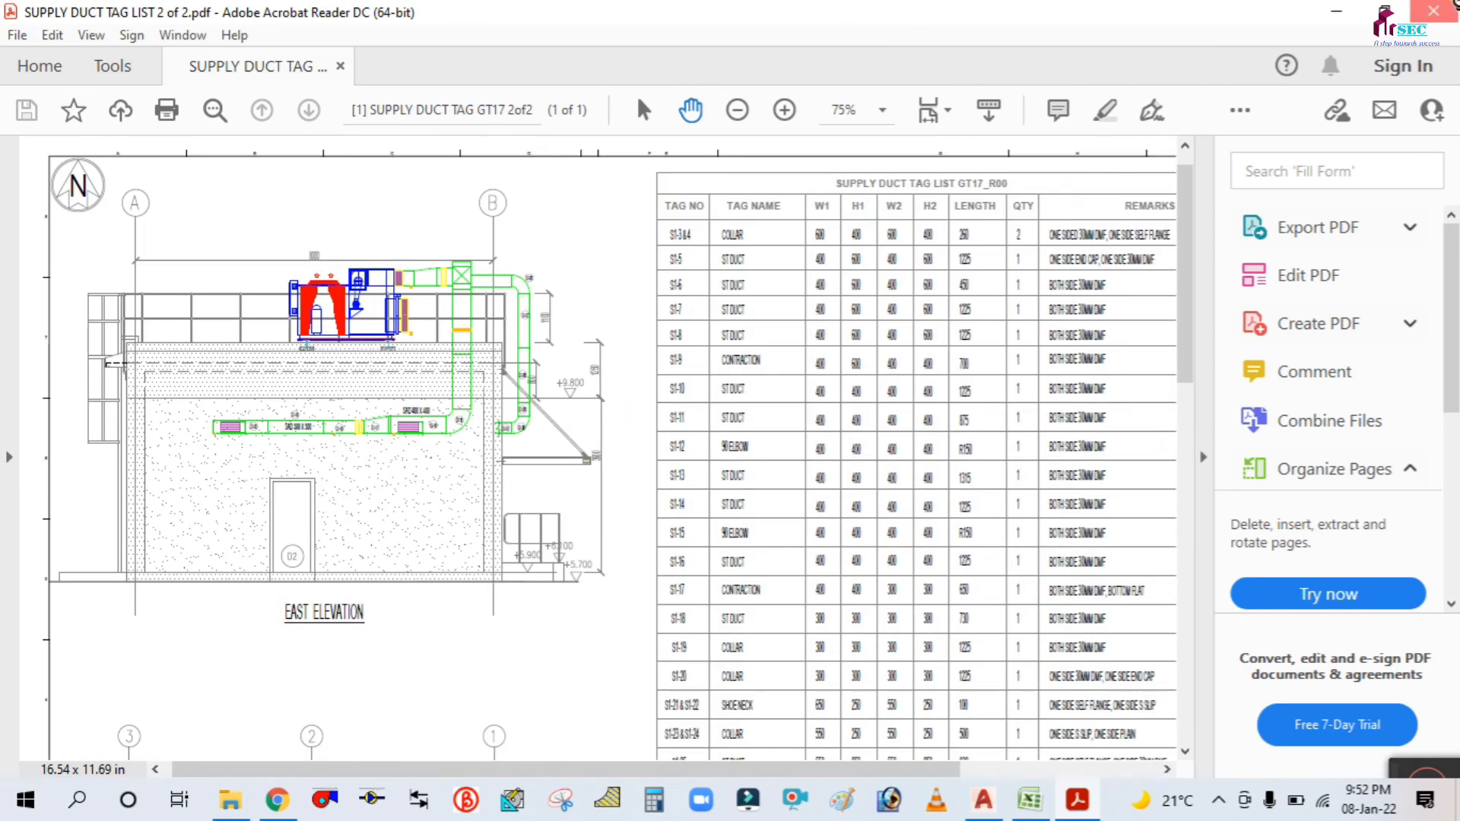
left_click(1336, 11)
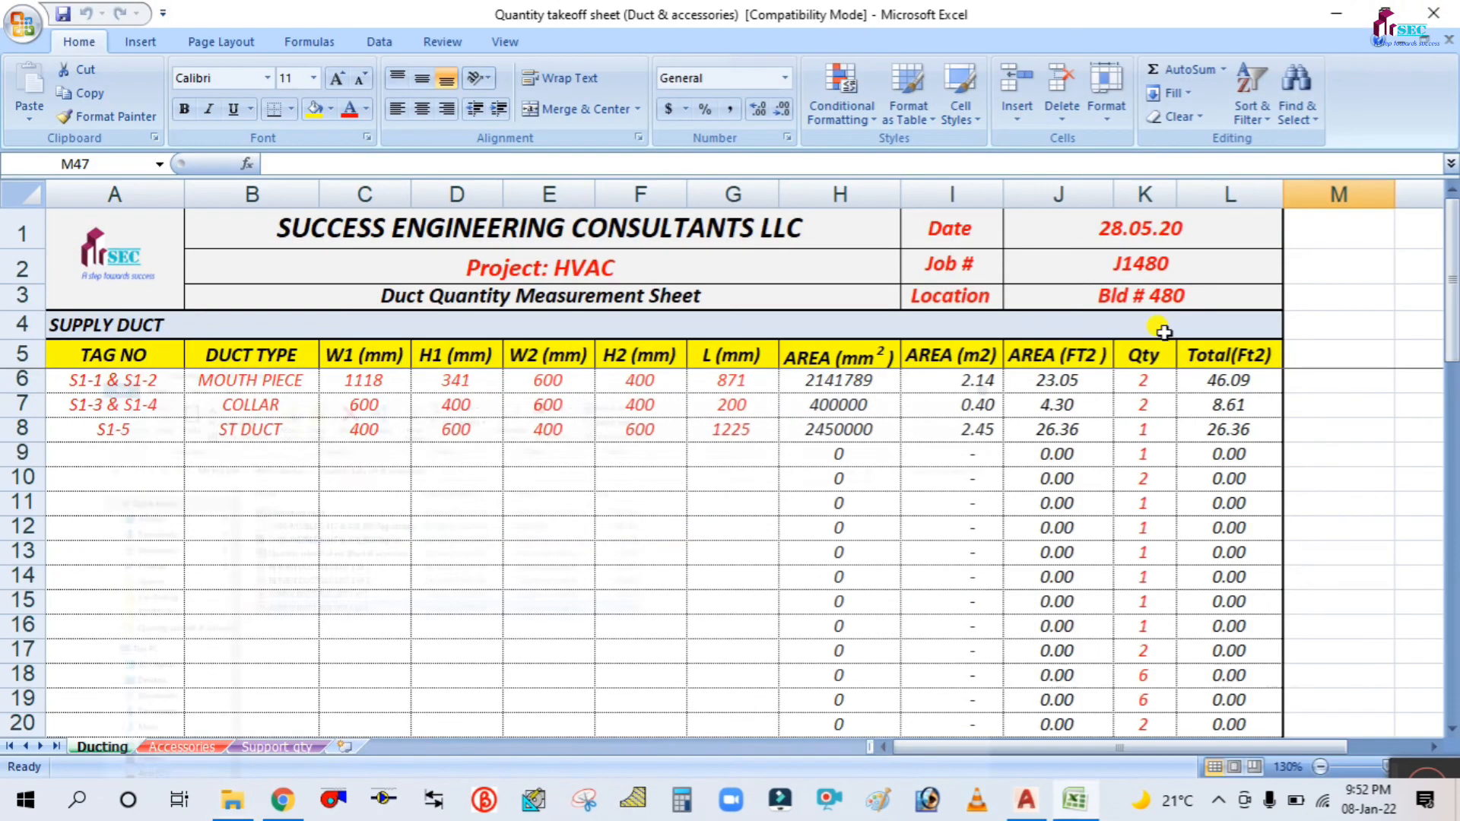